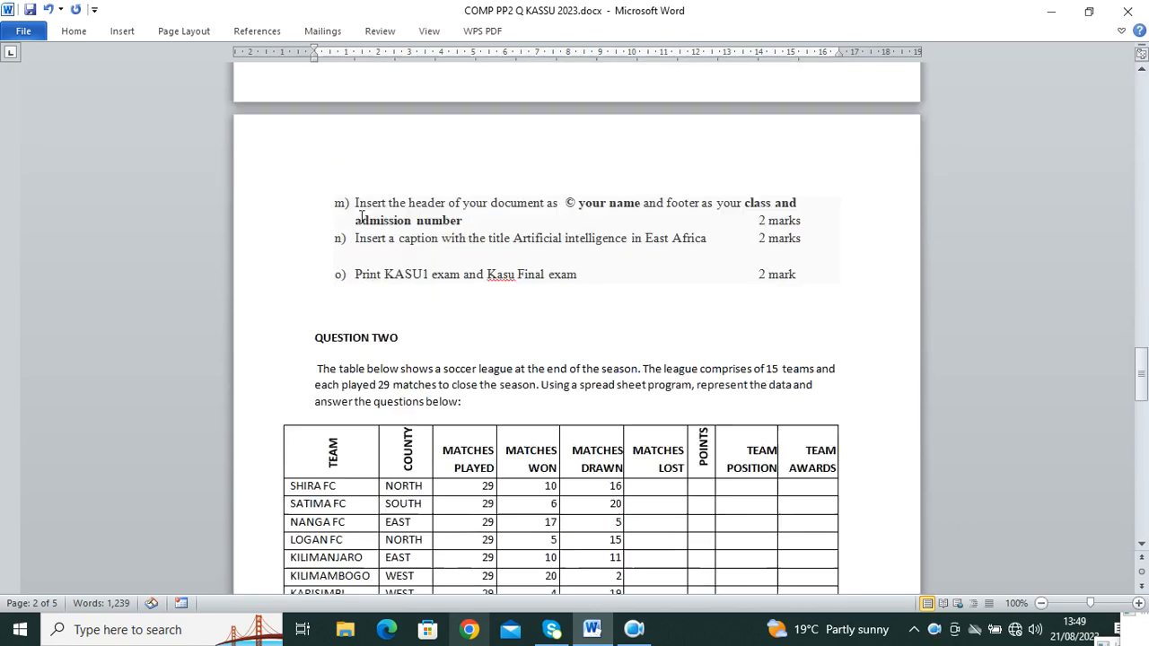
Step: Review the exam paper and highlight 'KASU 1 exam' in question a)
scroll(341, 359, up, 20)
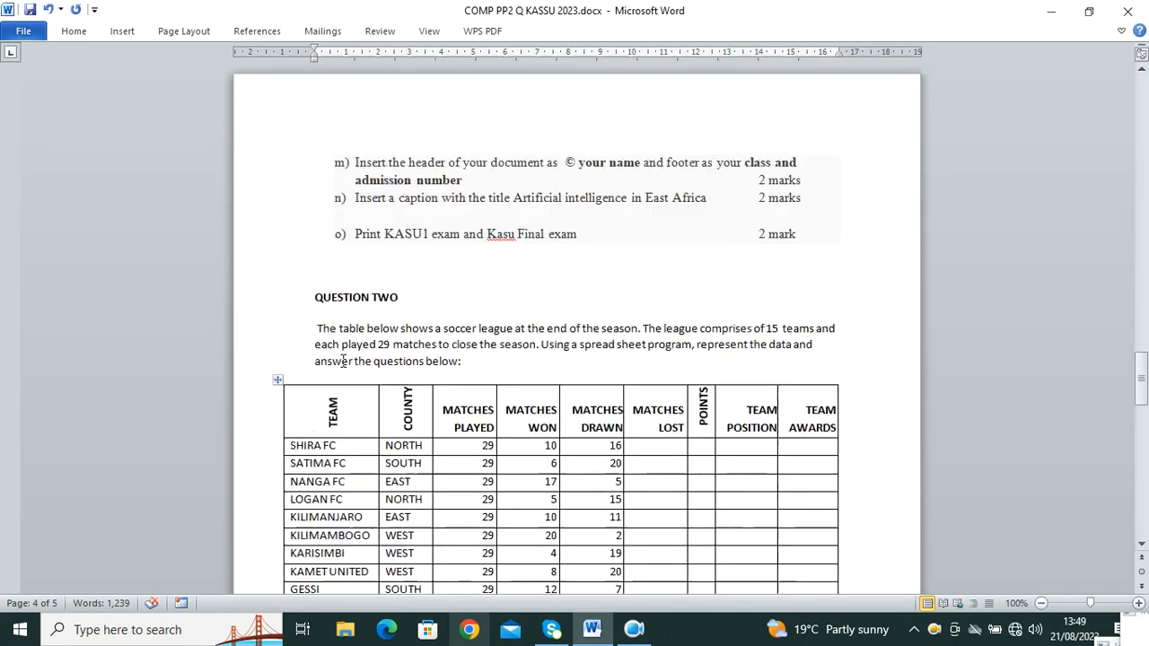
scroll(334, 364, up, 10)
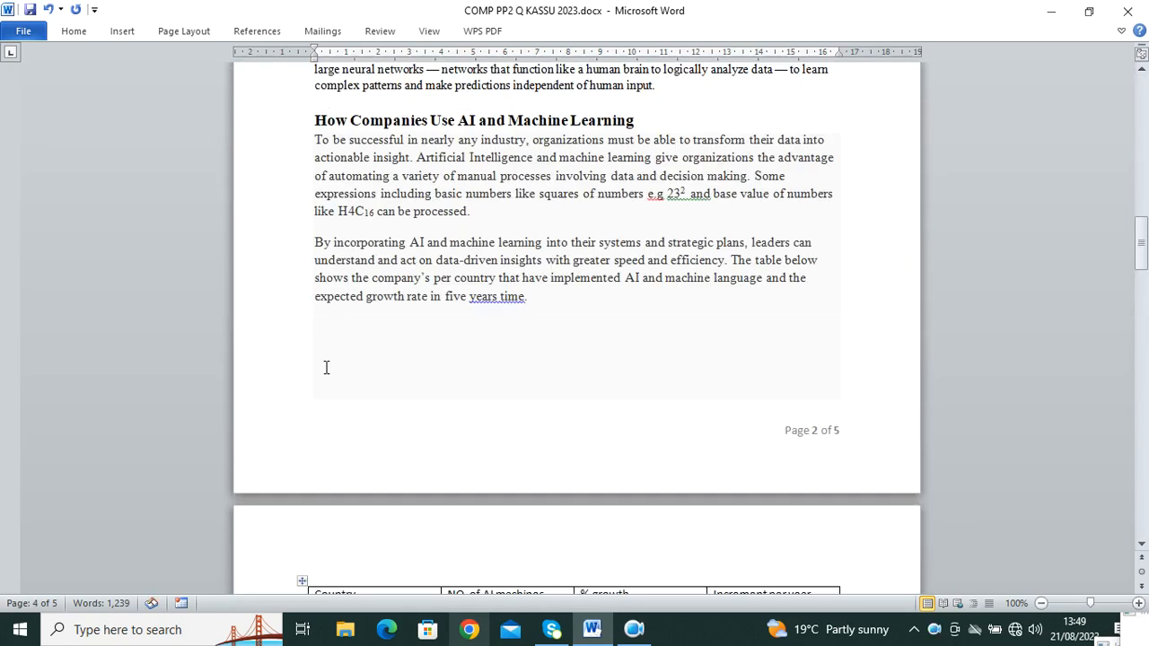
scroll(328, 362, up, 15)
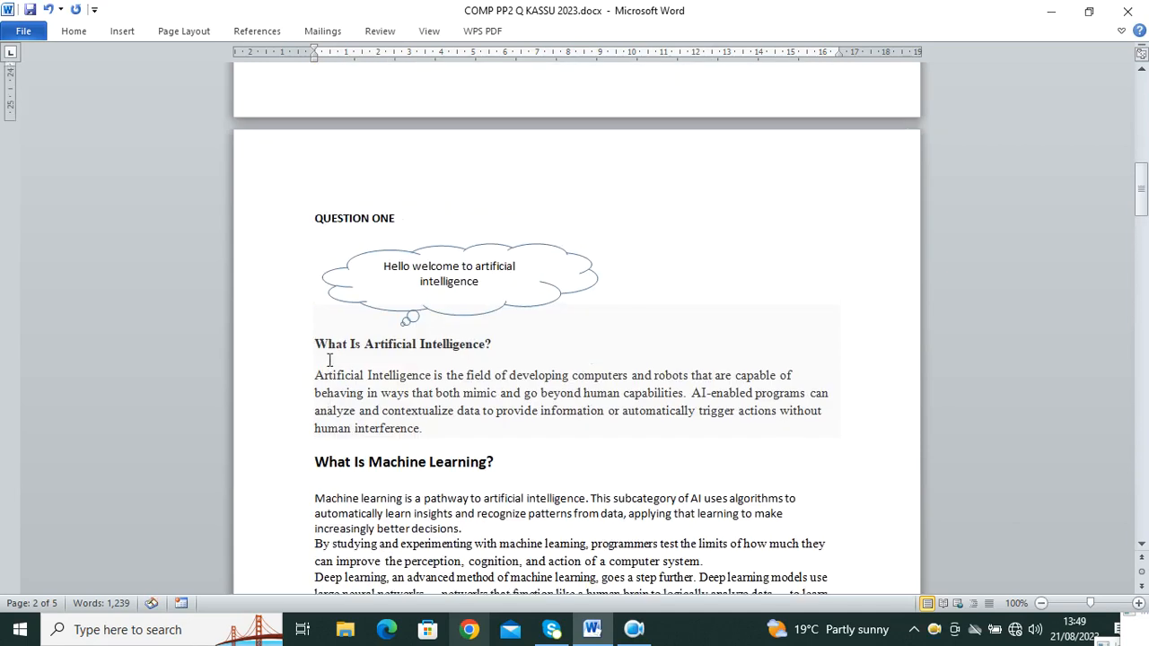
scroll(329, 361, down, 5)
scroll(331, 356, down, 20)
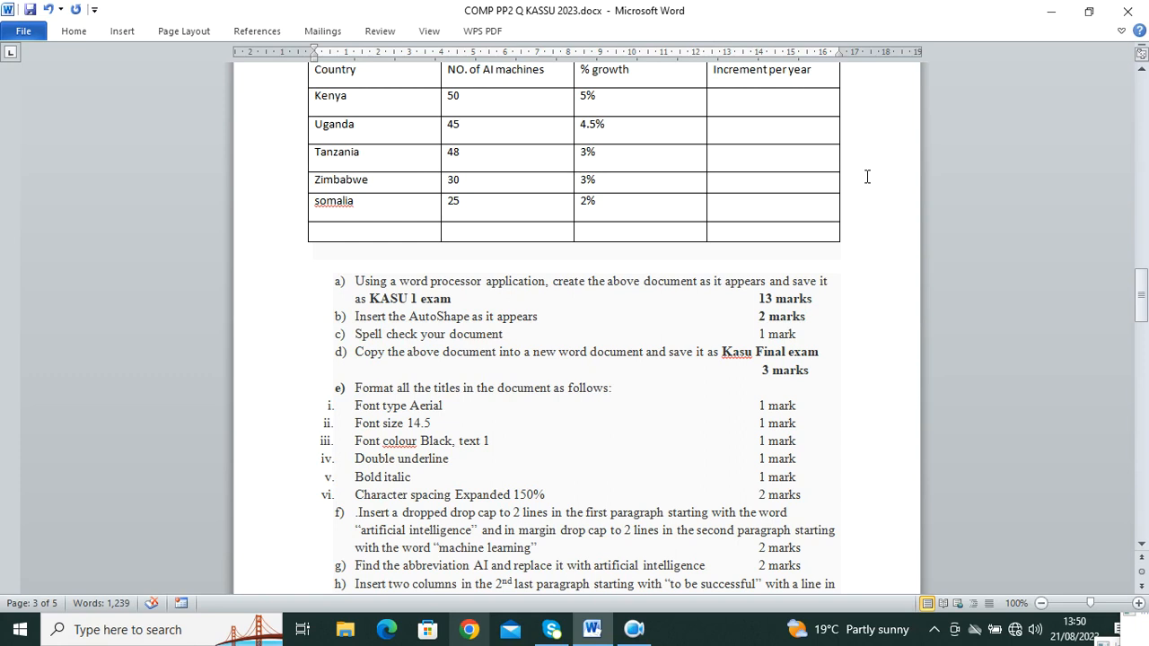
drag(453, 300, 382, 302)
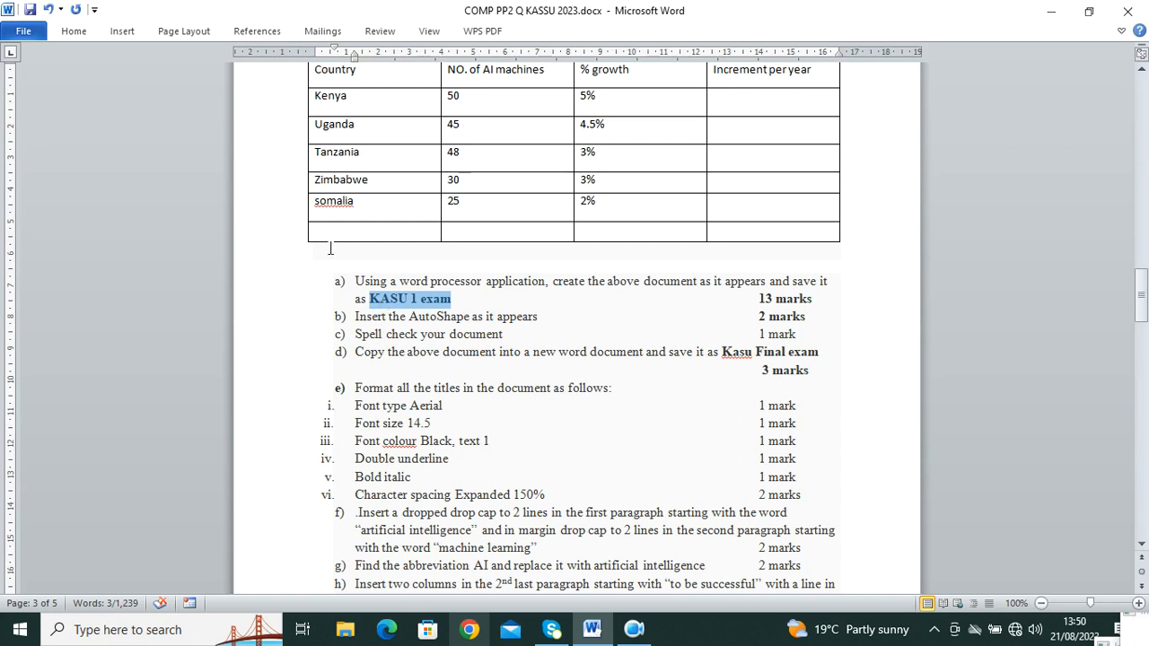
scroll(518, 255, up, 5)
scroll(518, 255, up, 10)
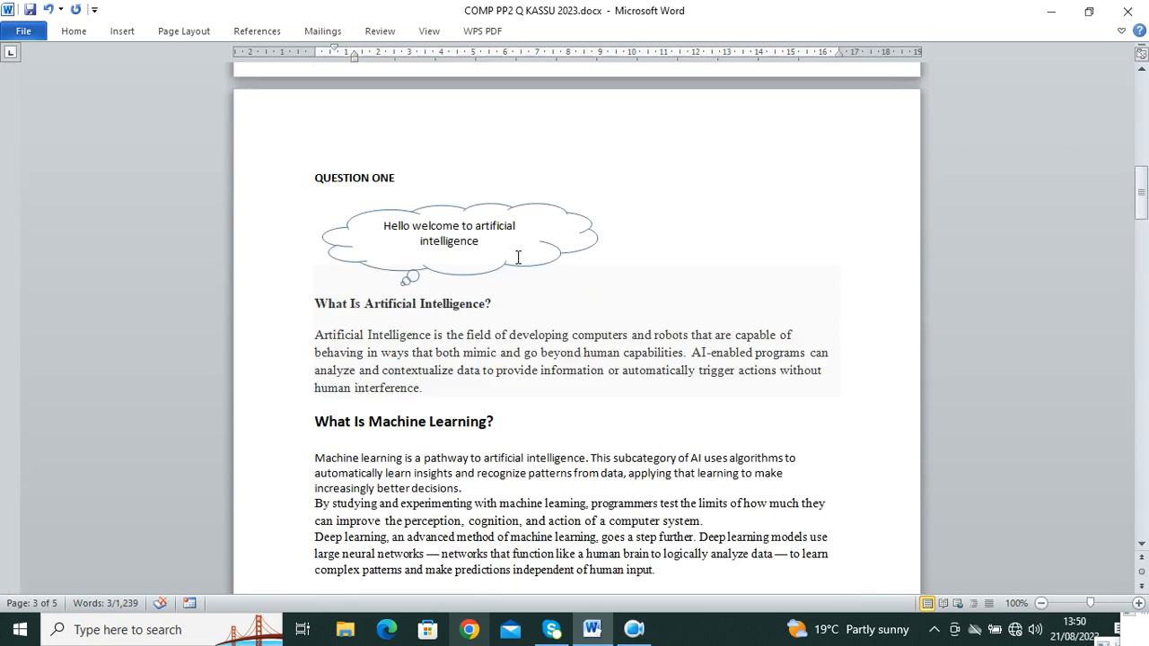
Step: Launch Word from Windows search to get a blank Document1
click(141, 638)
text(WORD)
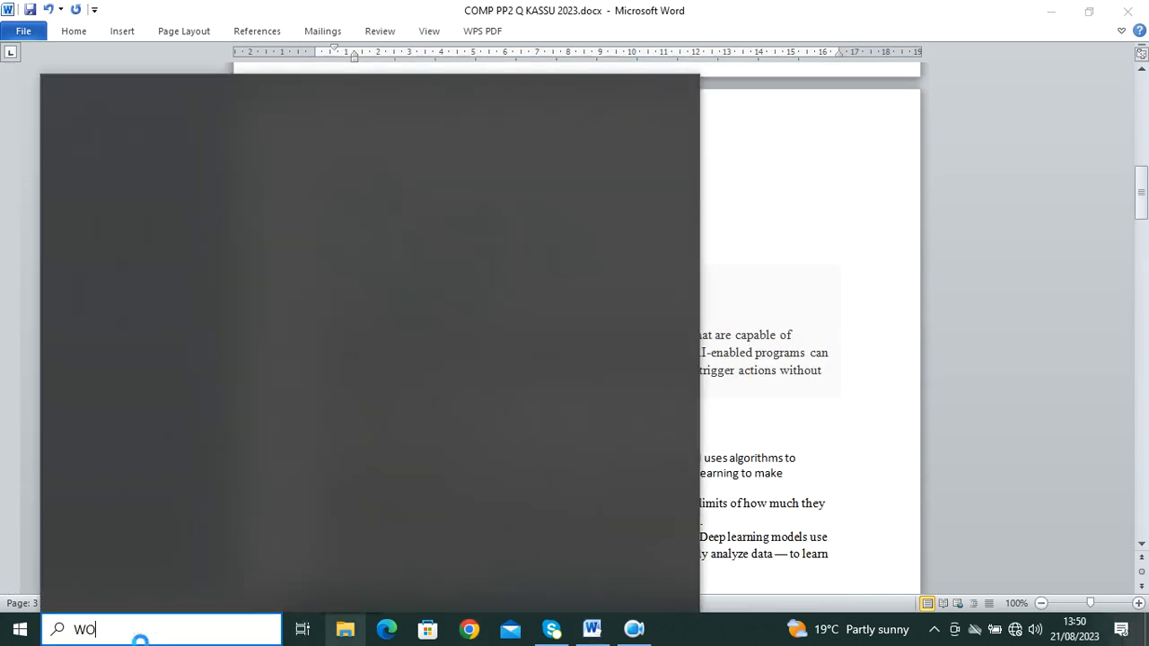
click(144, 186)
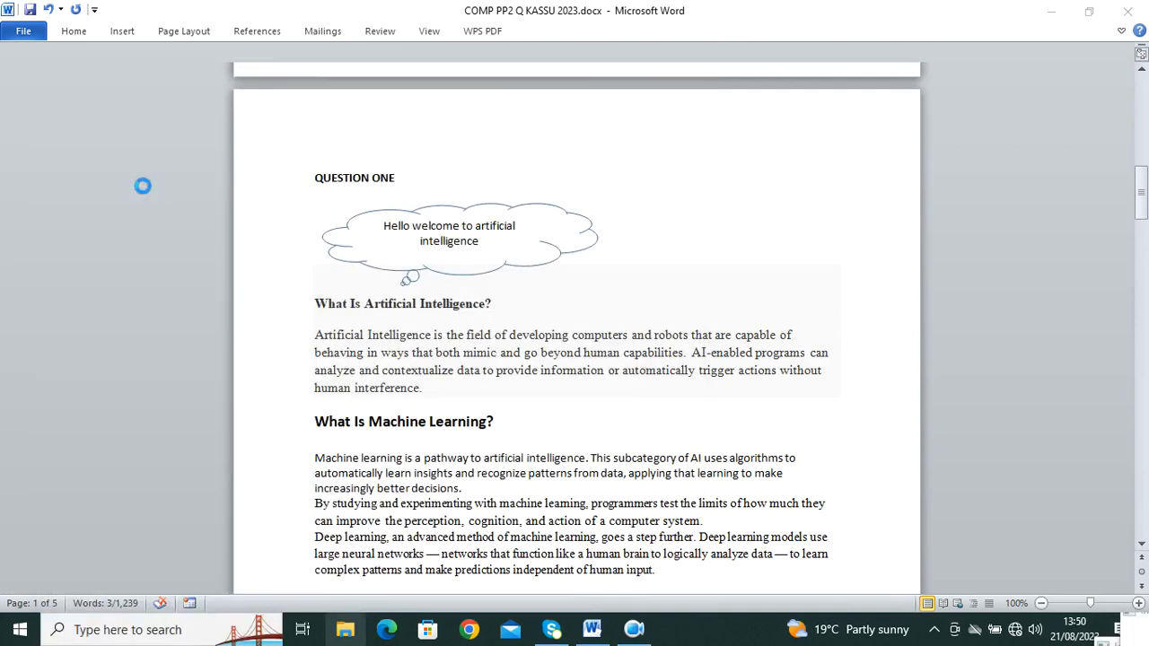
Step: Dismiss a second search and bring the COMP PP2 exam paper back to the front
key(super)
text(NOTE)
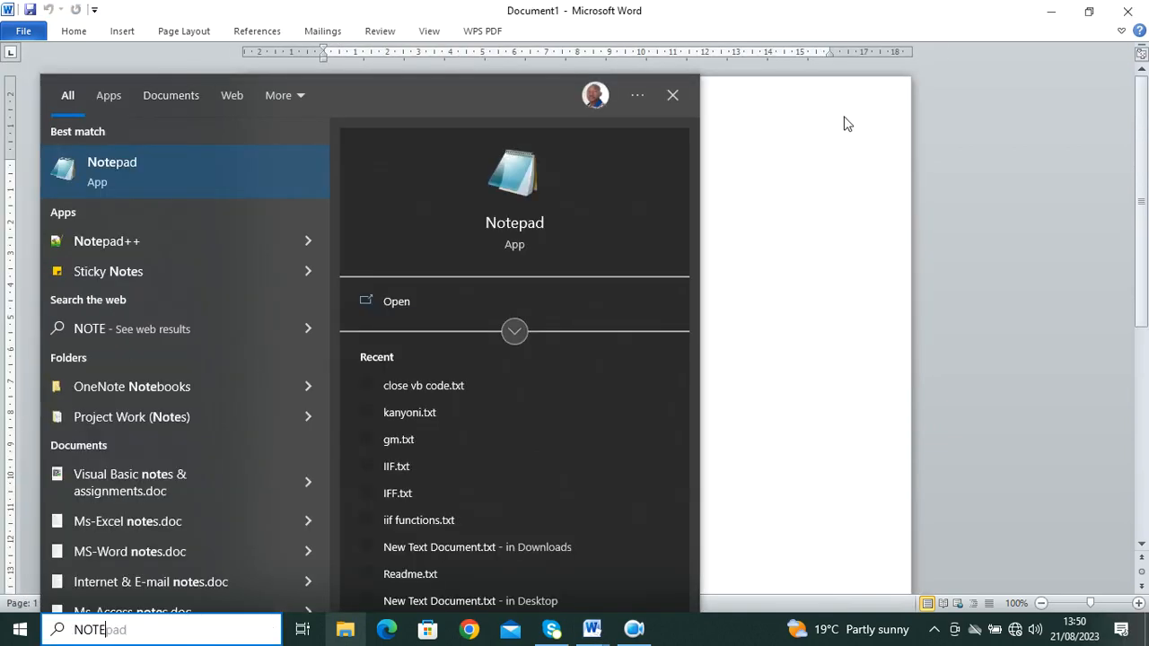
click(726, 174)
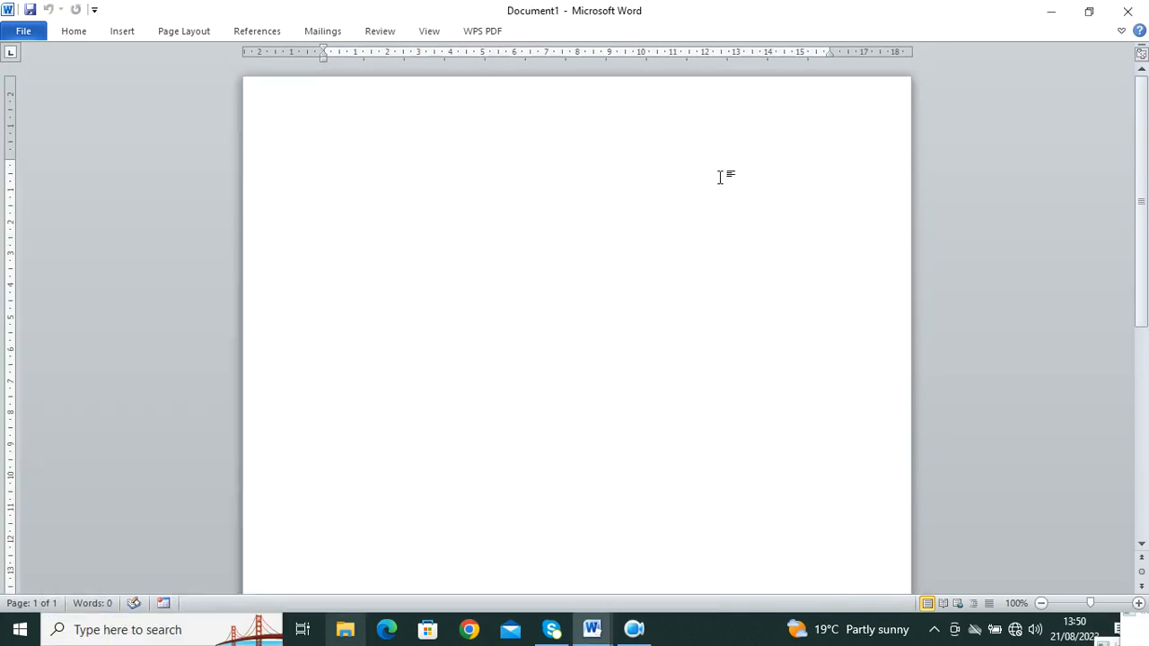
mouse_move(604, 640)
click(574, 569)
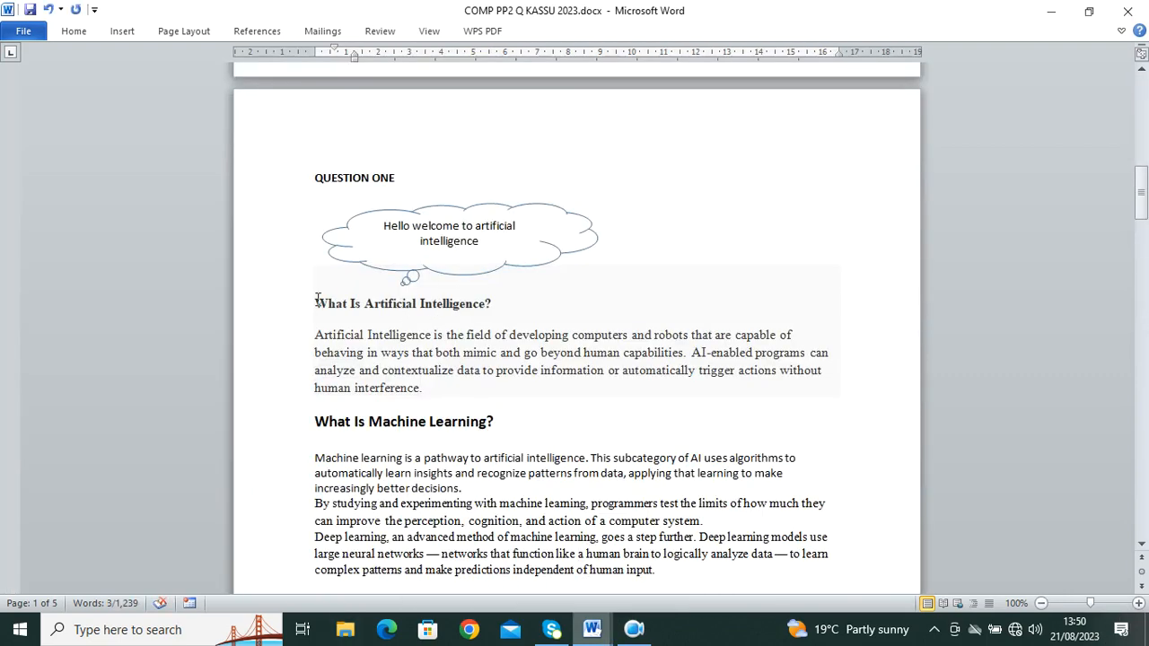
Step: Select the AI and Machine Learning passage and paste it into Document1
drag(318, 300, 784, 196)
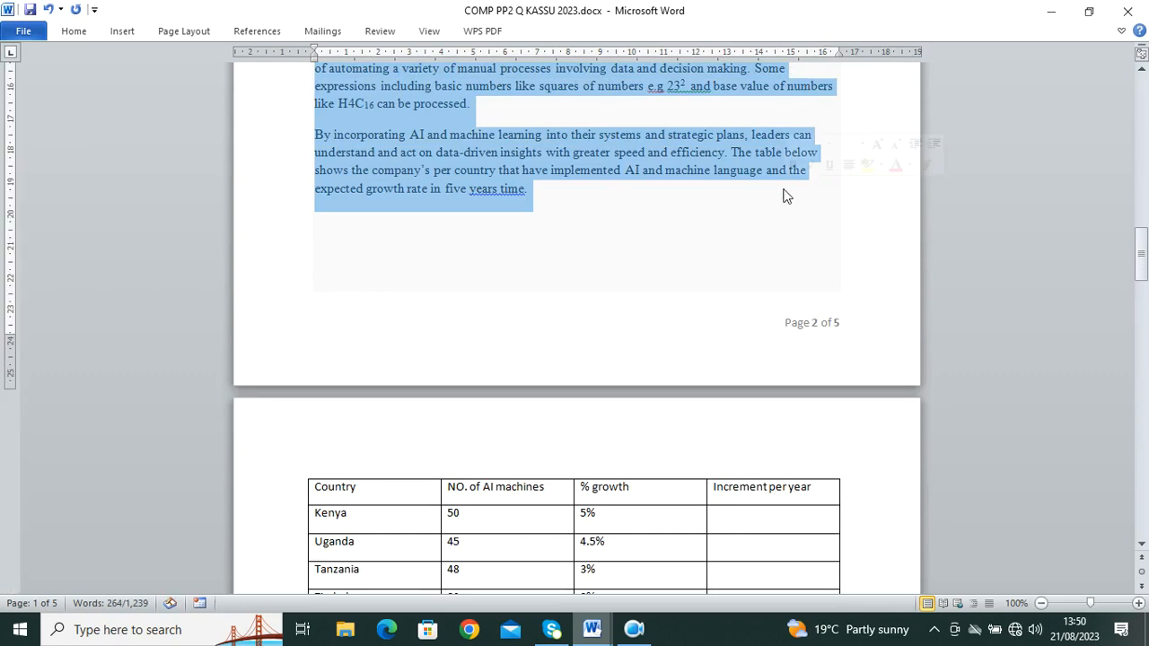
click(592, 631)
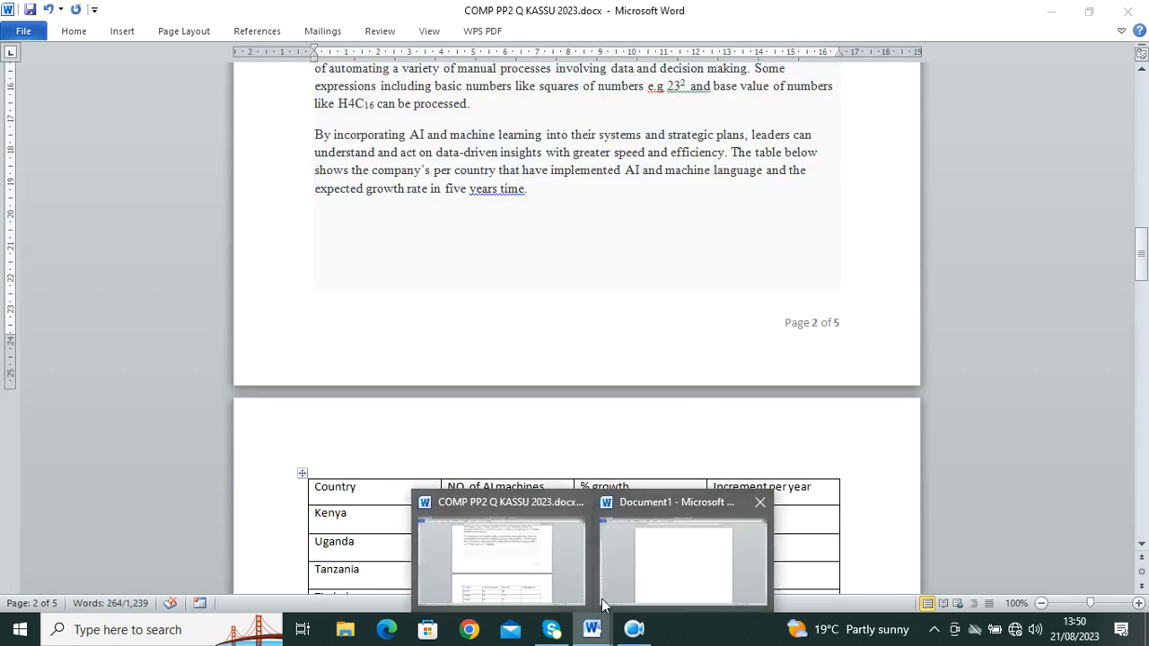
click(629, 577)
key(ctrl+v)
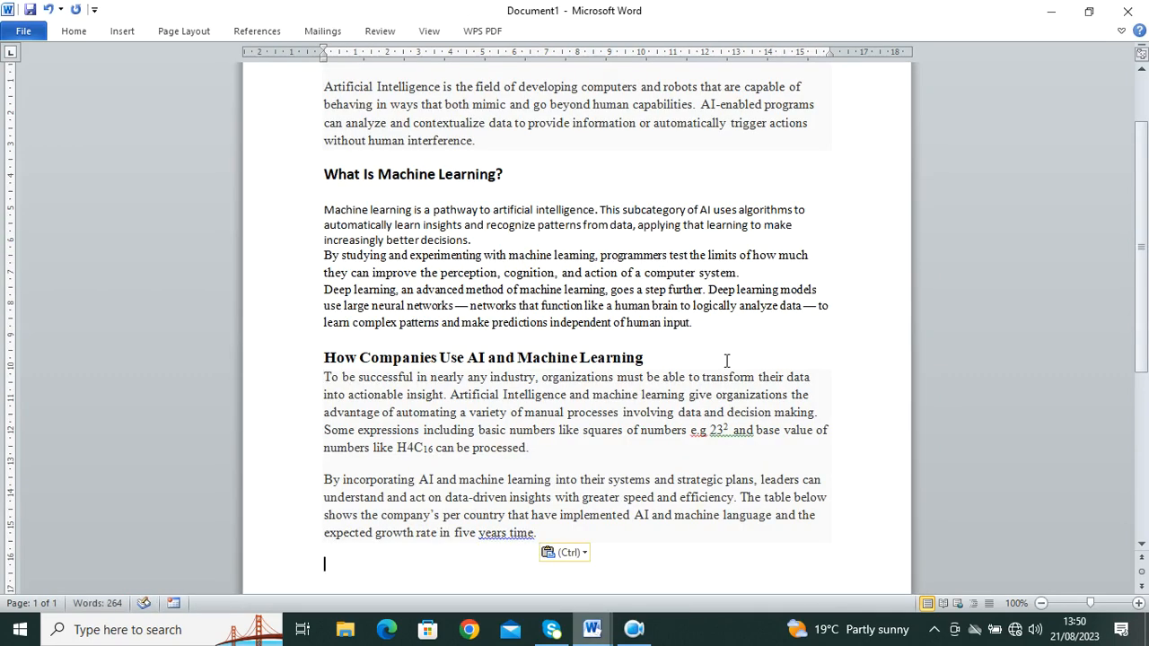
scroll(653, 341, up, 3)
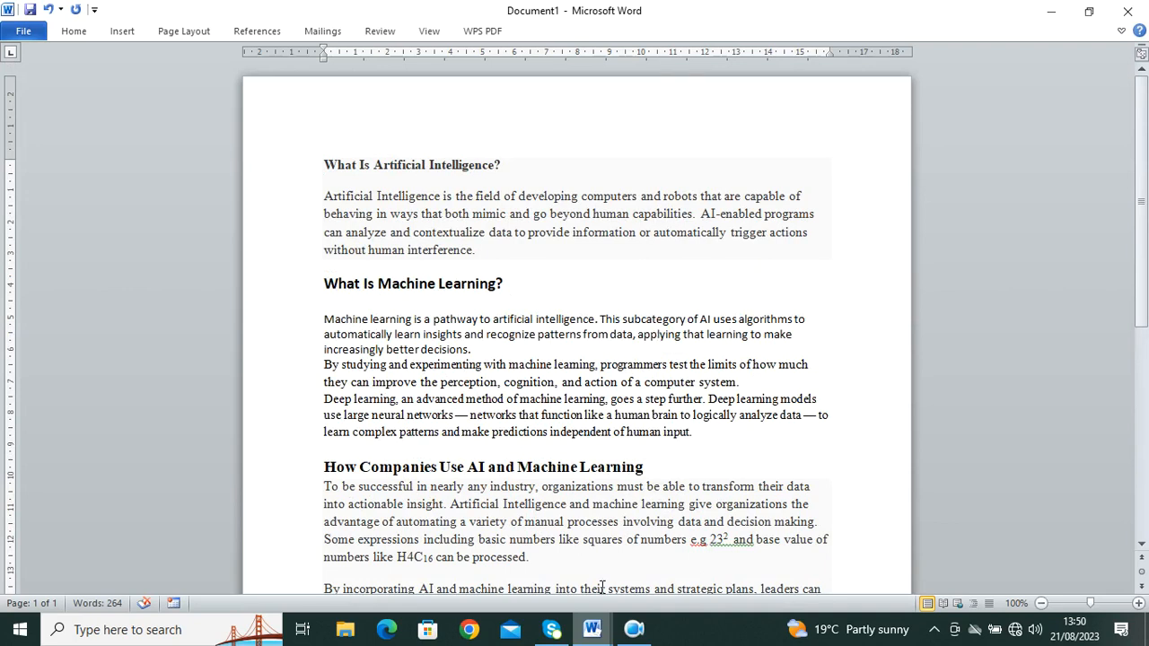
Step: Select the name 'KASU 1 exam' in question a), then return to Document1
click(591, 631)
click(485, 552)
scroll(468, 240, down, 10)
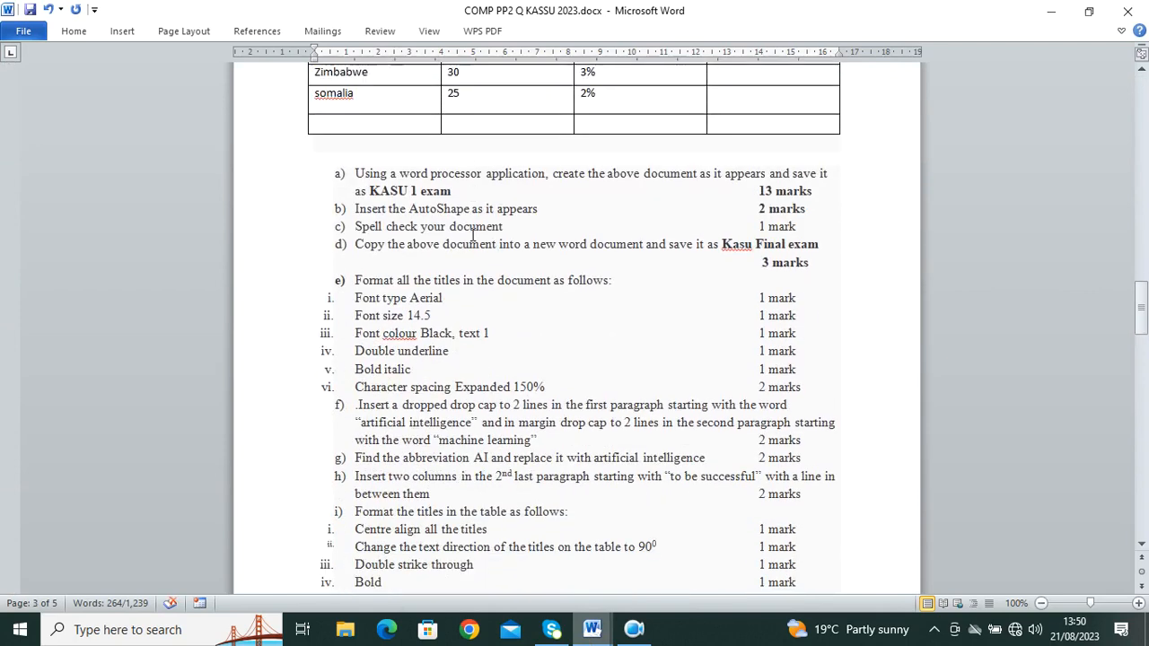
drag(456, 193, 370, 193)
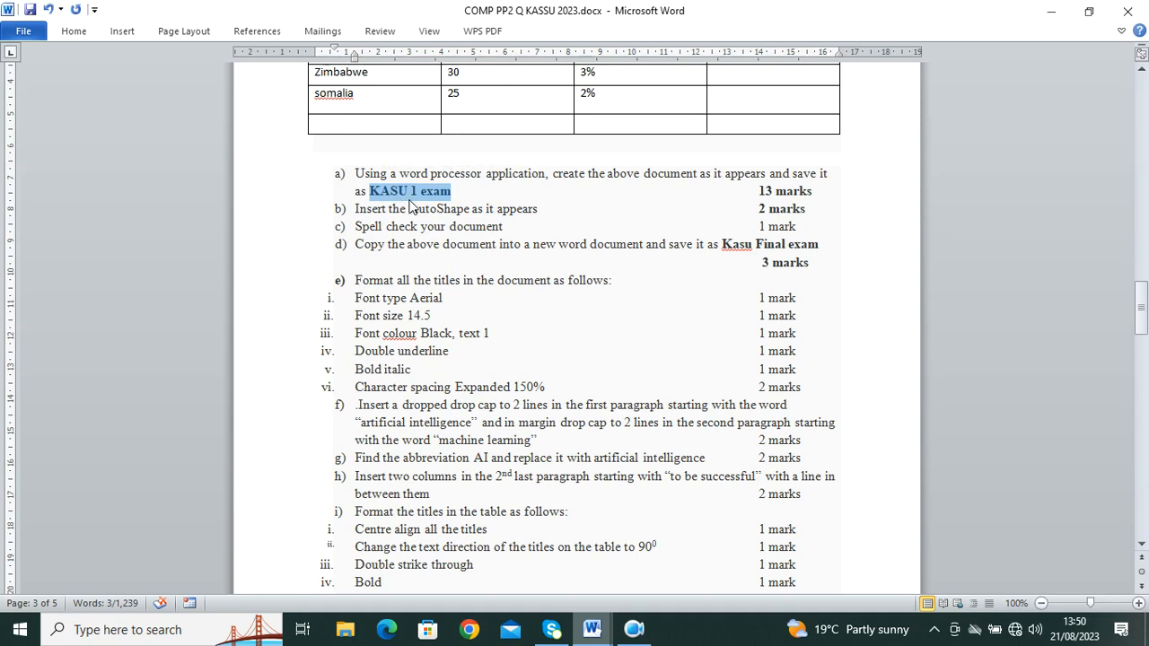
mouse_move(615, 631)
click(687, 550)
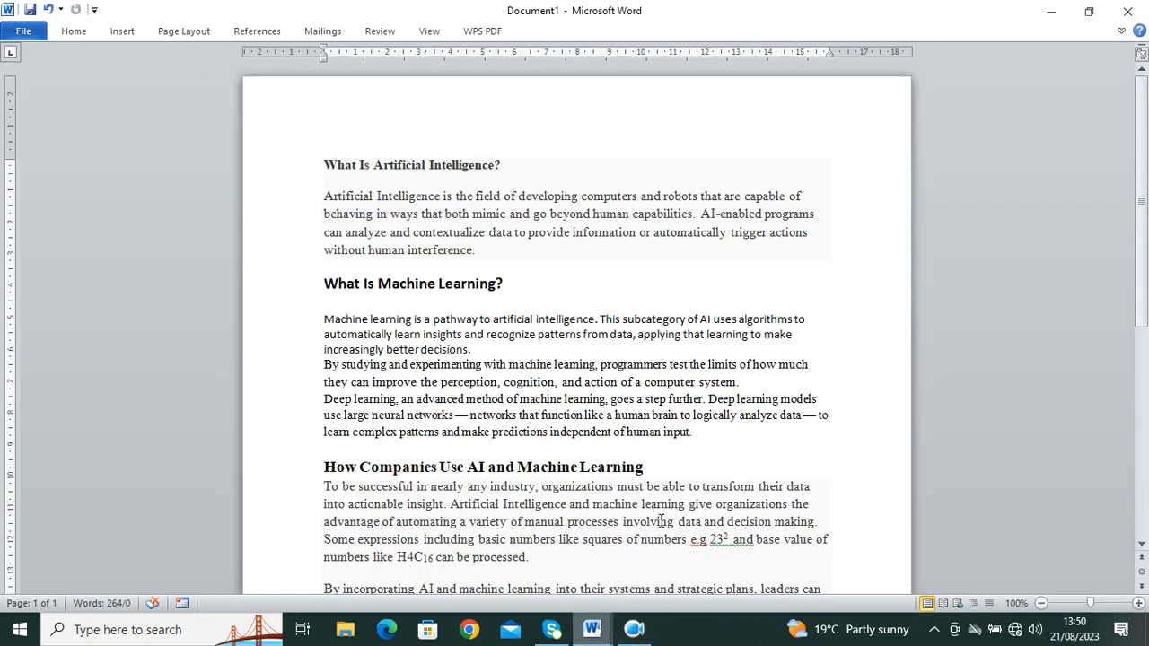
Step: Save the pasted passage as KASU 1 exam.docx in a new Desktop folder named 0001
click(30, 11)
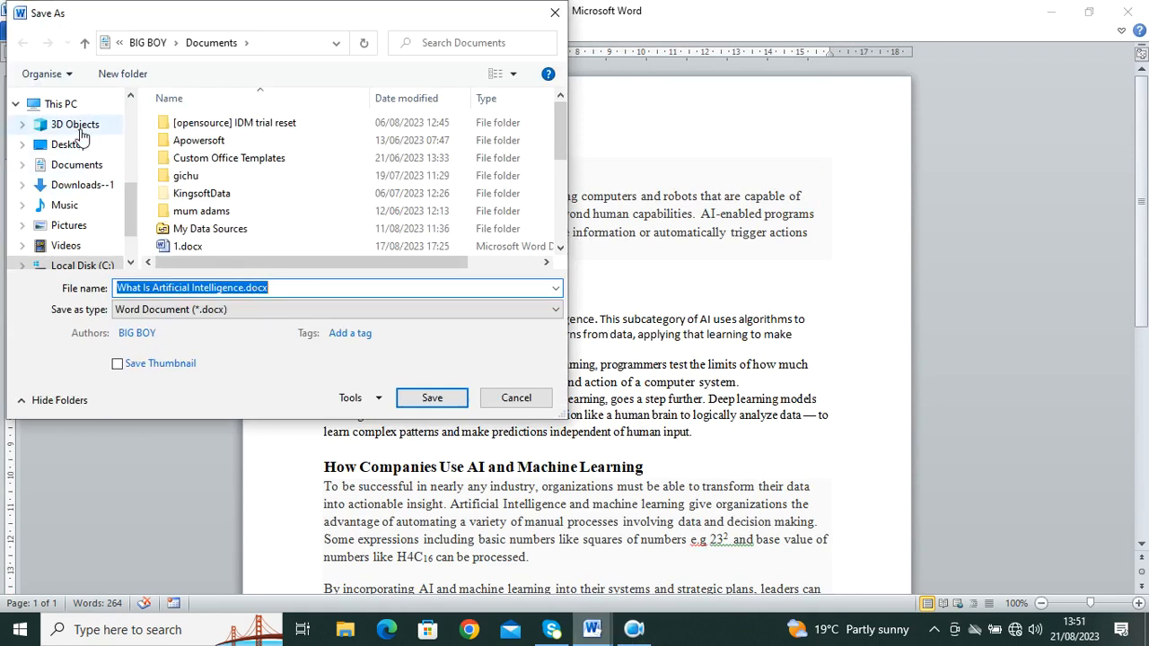
click(90, 144)
click(122, 73)
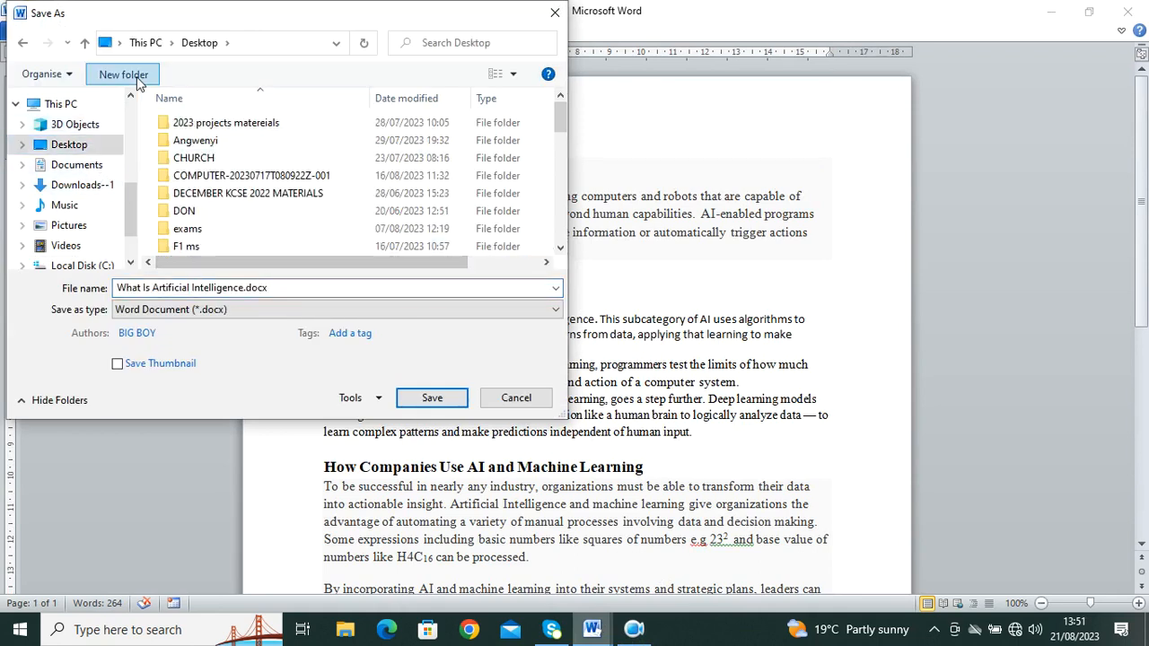
text(0001)
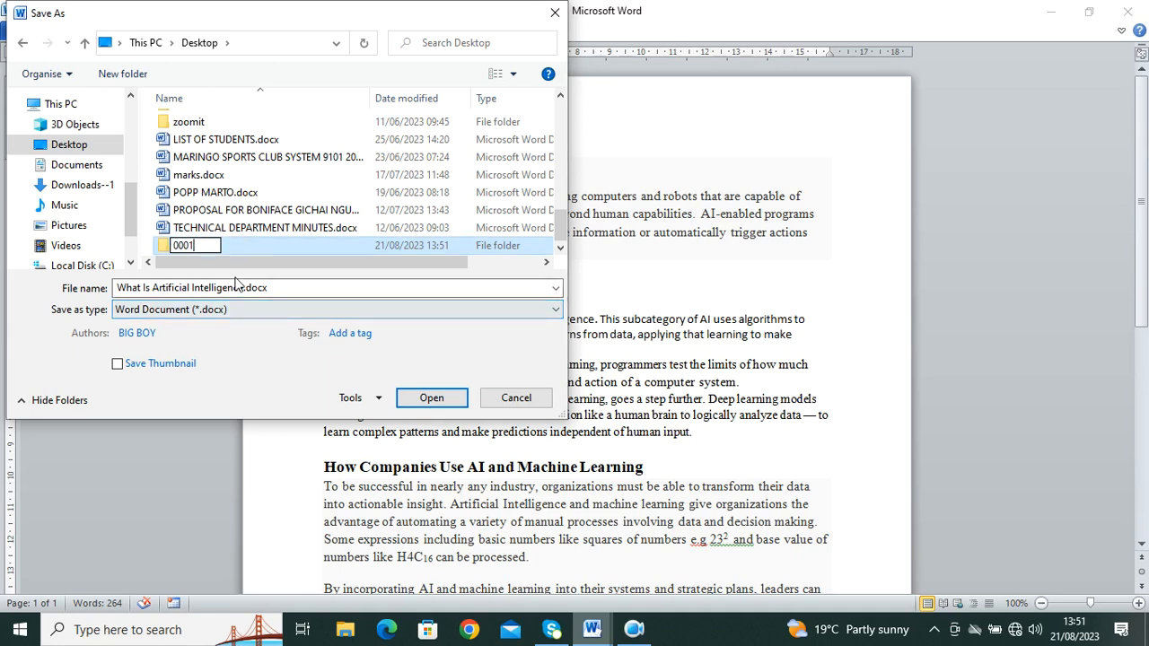
click(287, 287)
text(KASU 1 exam)
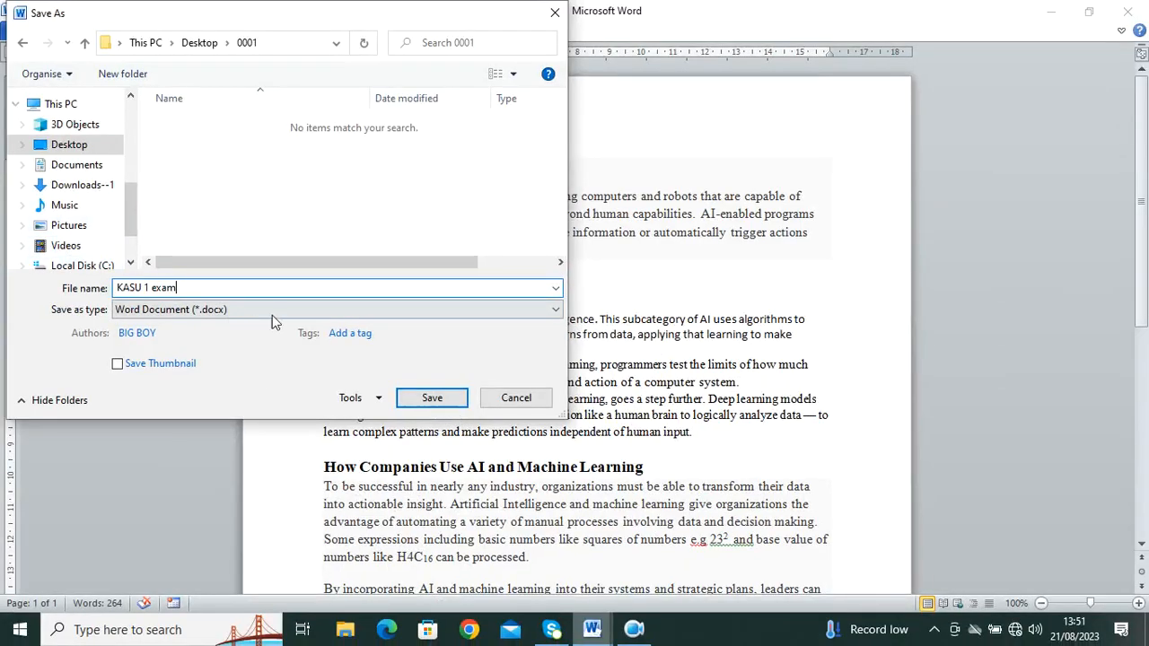
click(440, 397)
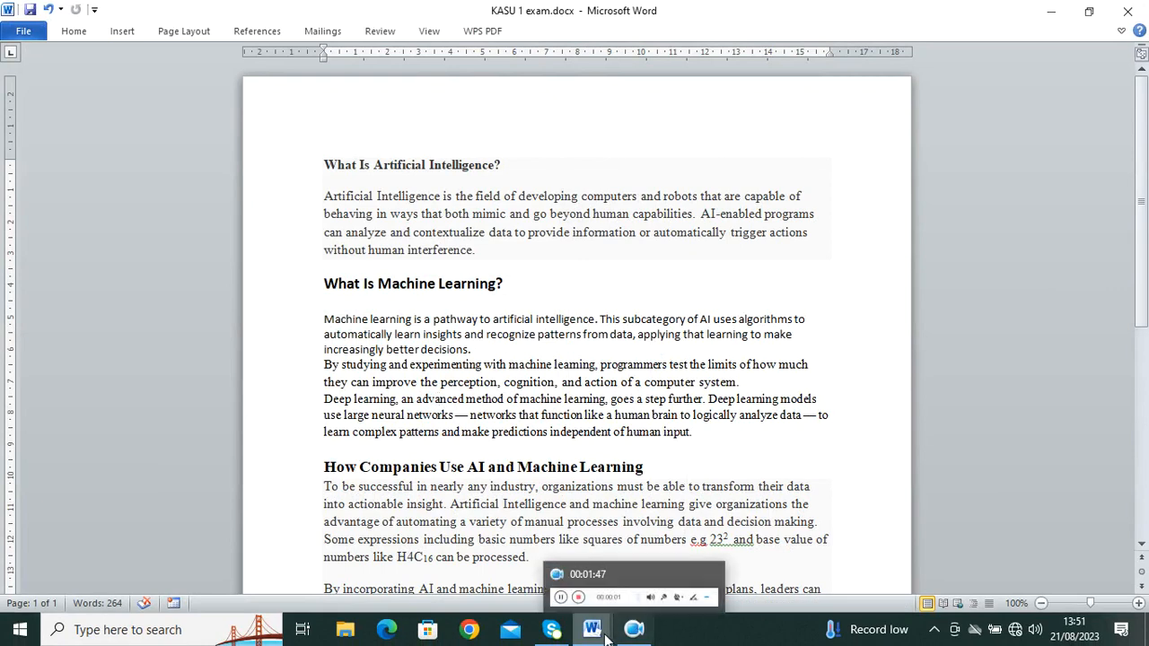
Step: In the exam paper, delete and then restore the cloud callout's text
mouse_move(591, 629)
click(509, 539)
scroll(418, 315, down, 1)
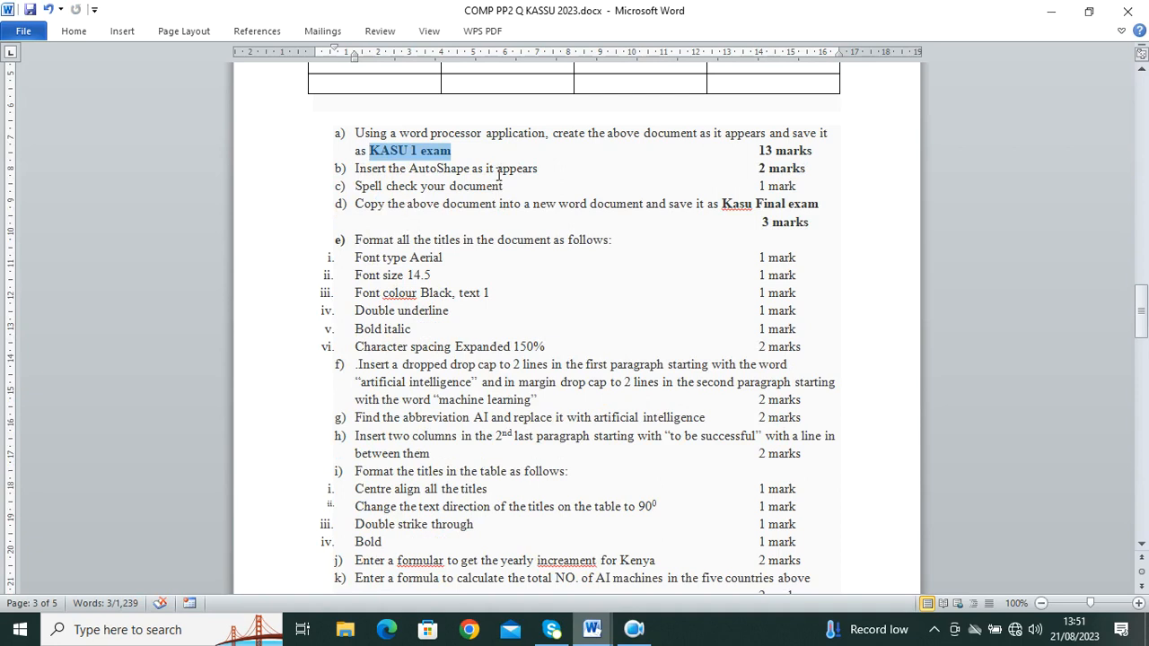
scroll(499, 176, up, 20)
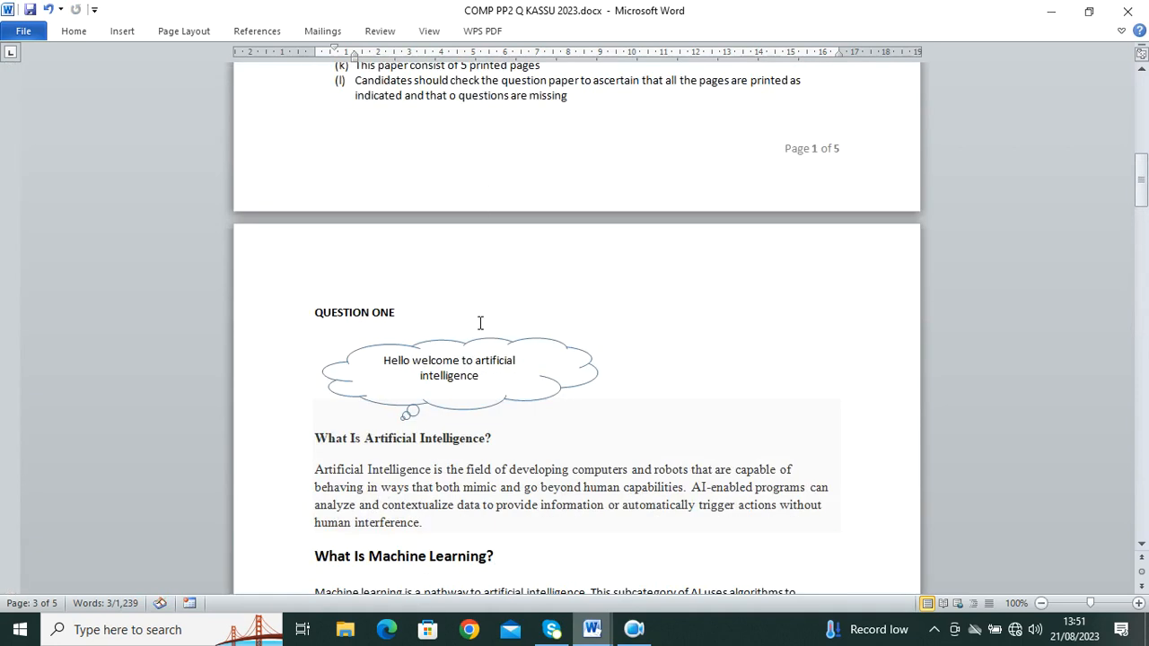
drag(488, 379, 384, 360)
key(ctrl+c)
key(BackSpace)
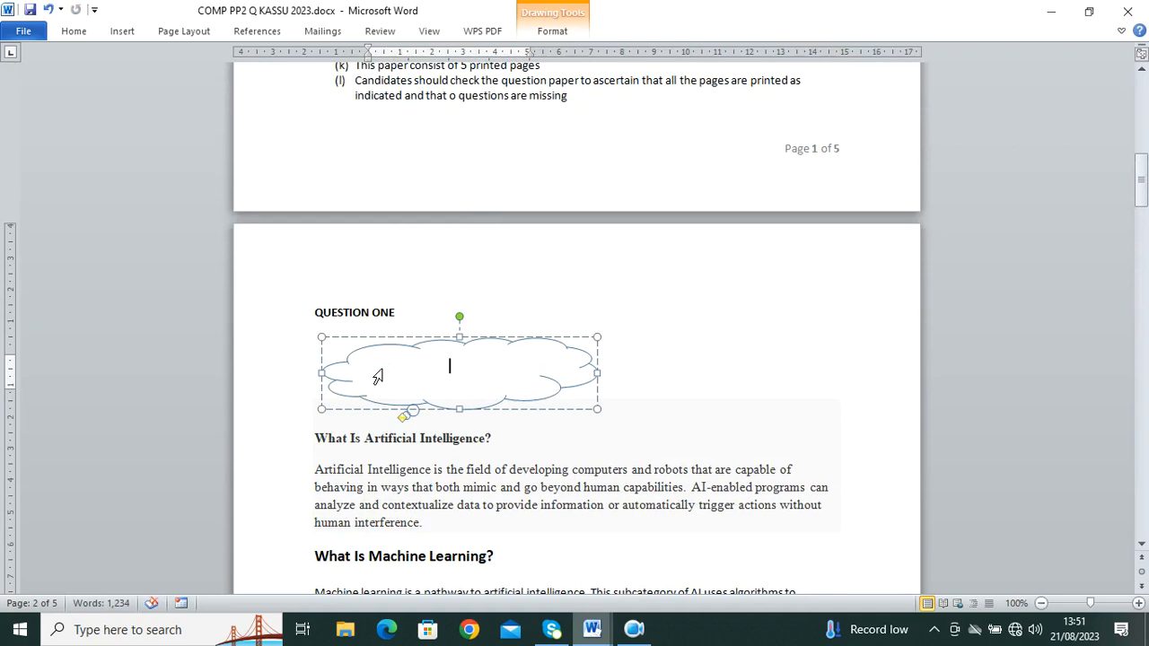
key(ctrl+z)
key(ctrl+v)
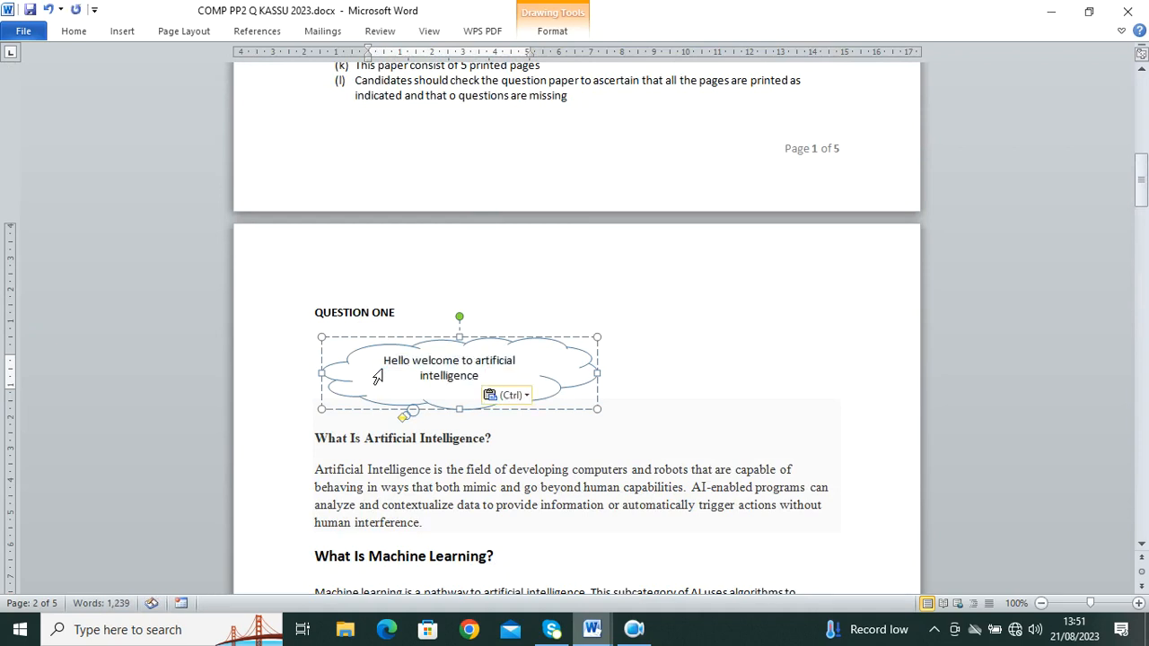
click(624, 358)
Step: Bring the KASU 1 exam document back to the front
mouse_move(592, 620)
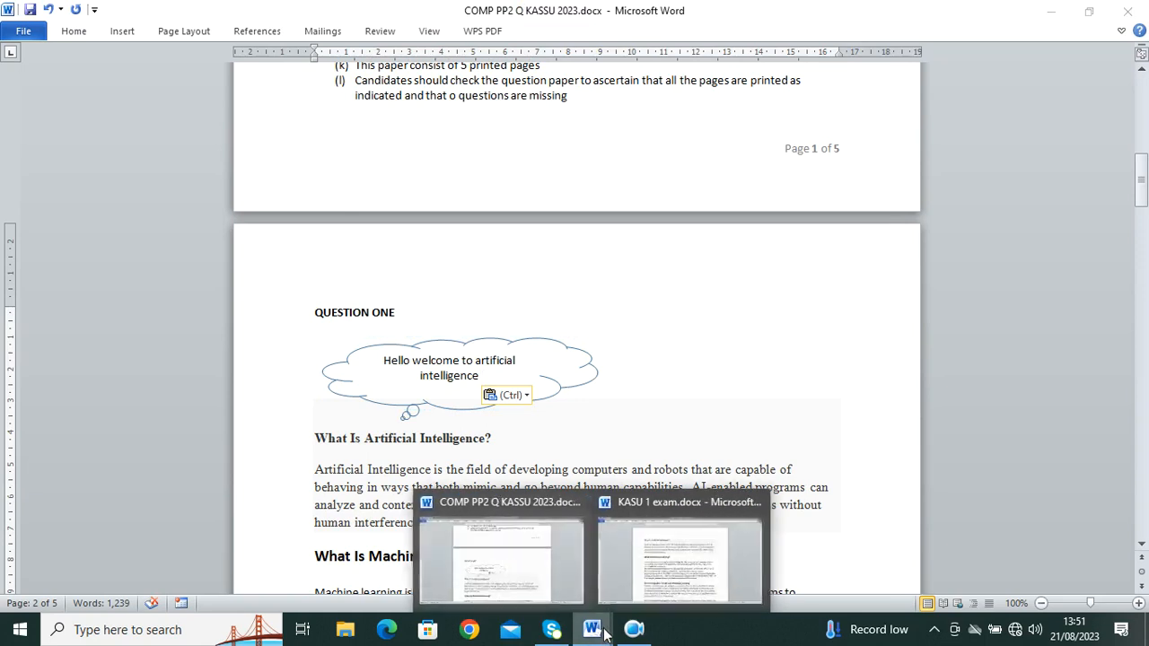
scroll(461, 230, up, 10)
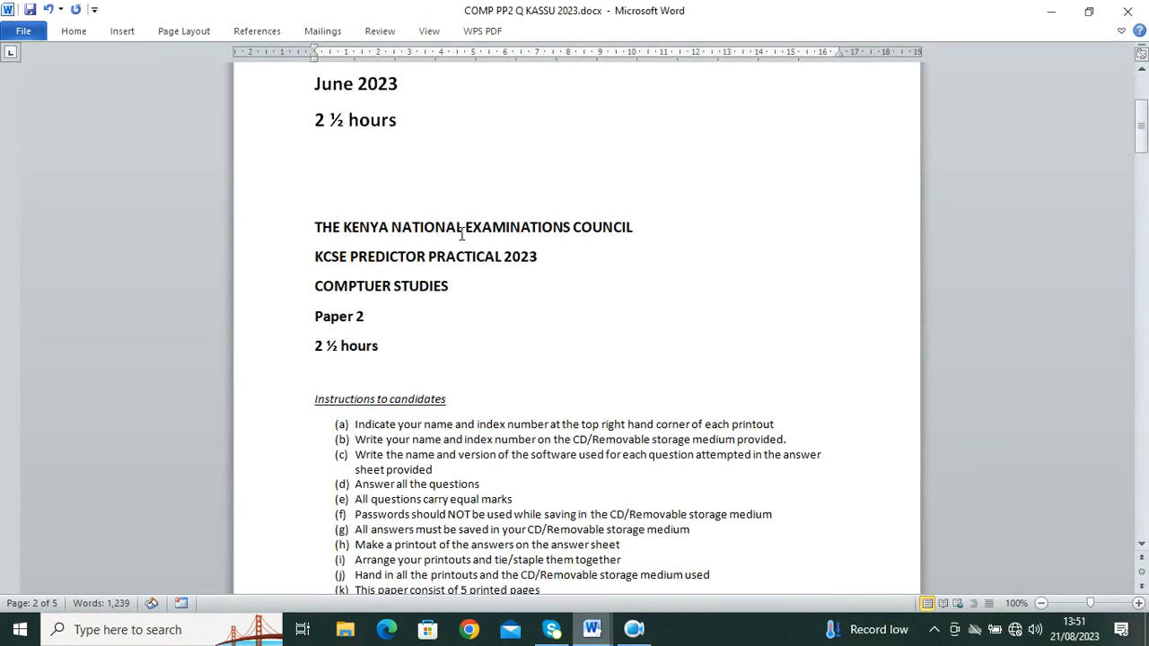
scroll(473, 270, down, 5)
click(689, 520)
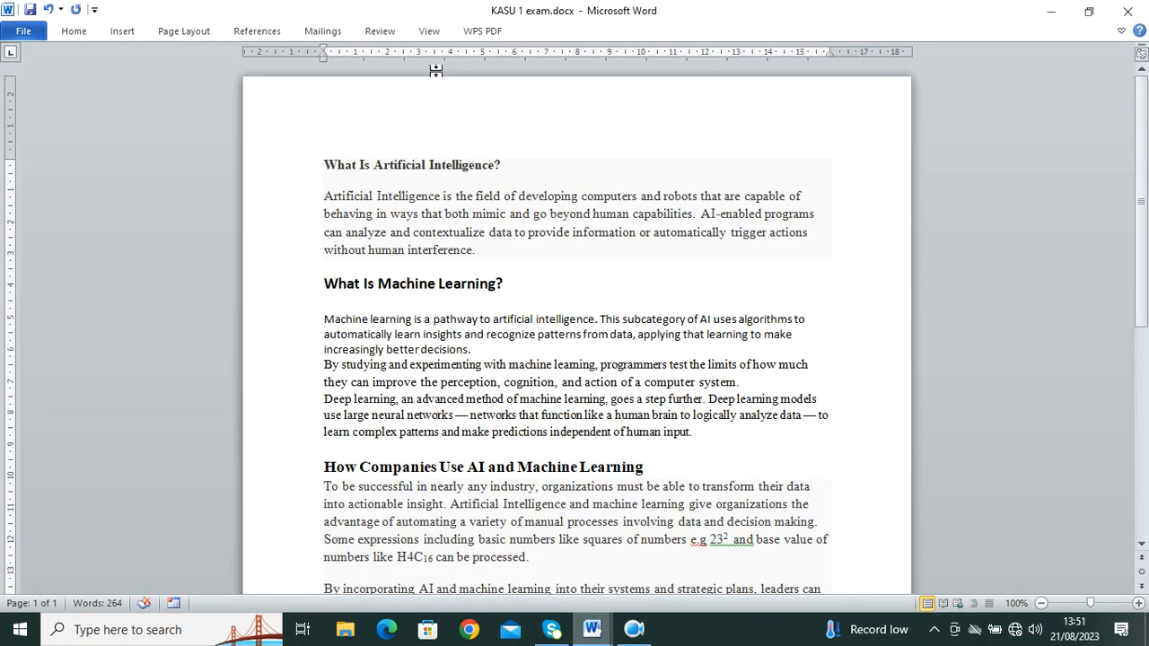
Step: Add blank lines above the first heading and draw a Cloud Callout shape there
key(Return)
key(Return)
key(Return)
key(Return)
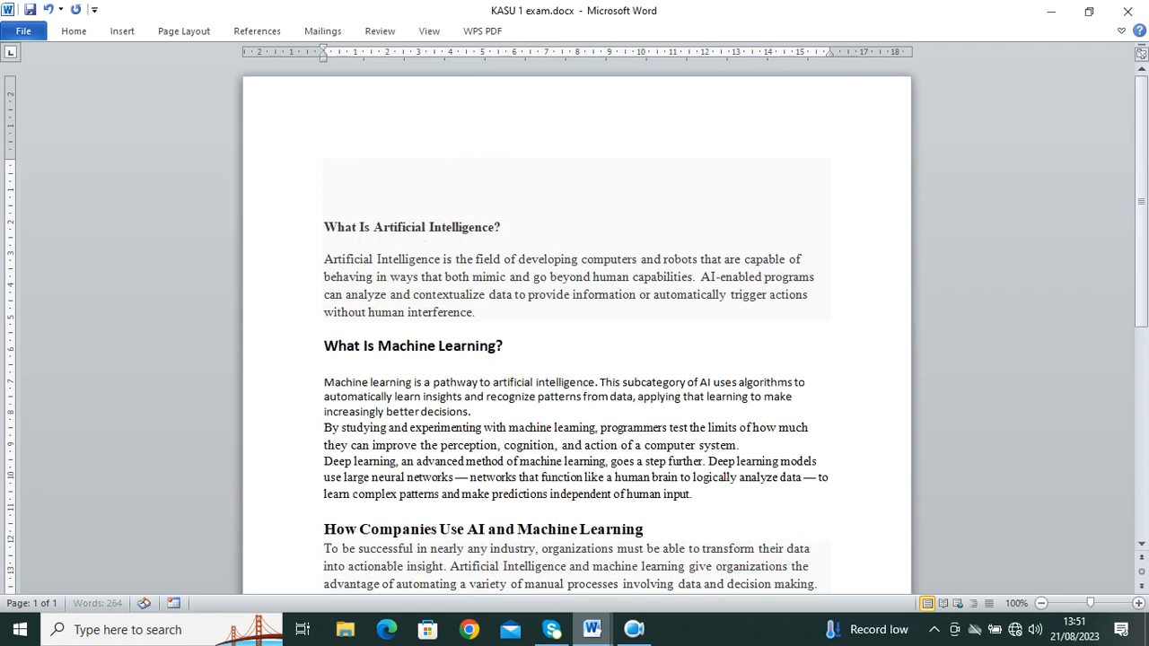
click(123, 31)
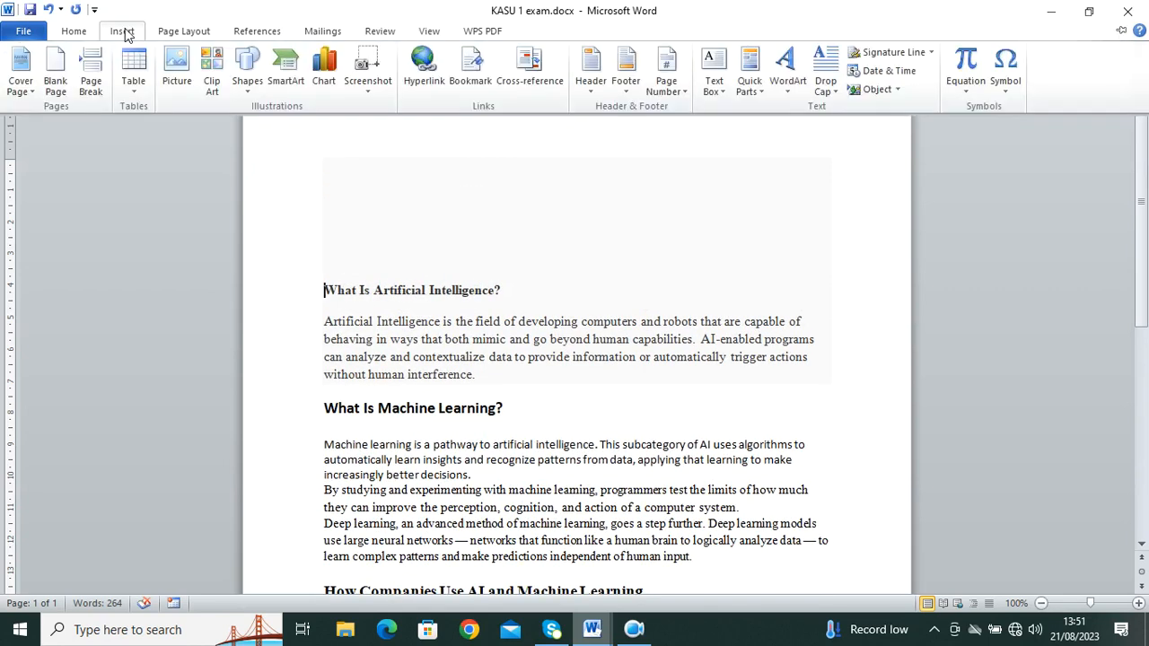
click(254, 81)
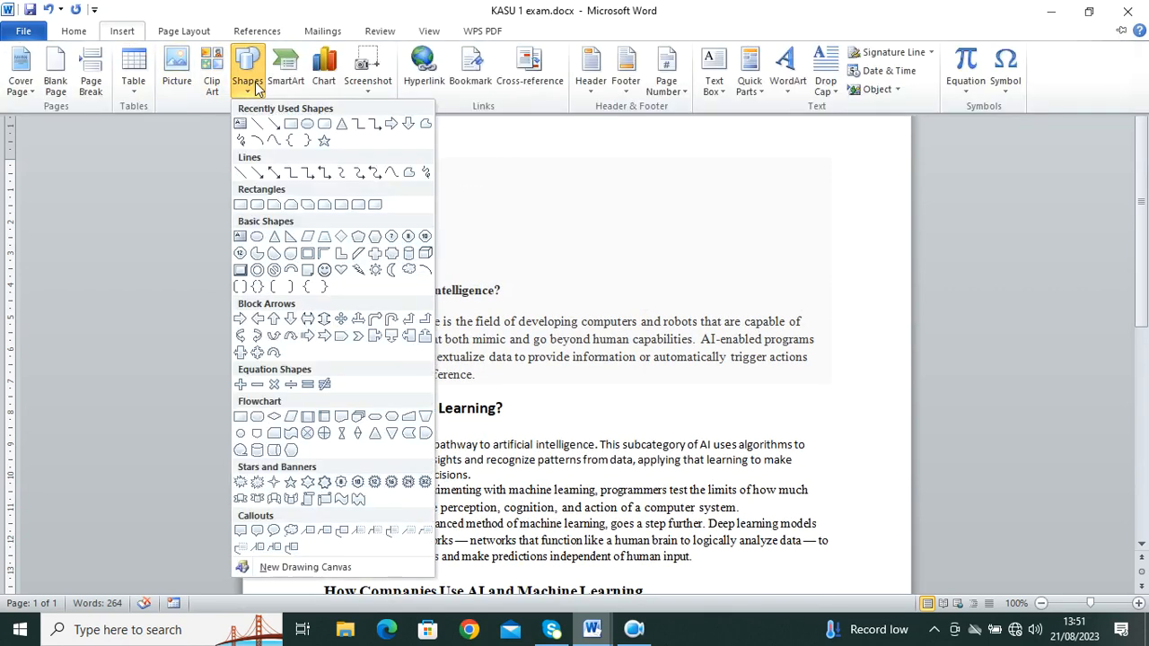
click(290, 531)
drag(418, 143, 738, 237)
Step: Check the question paper's sample callout text, then return to KASU 1 exam
mouse_move(592, 630)
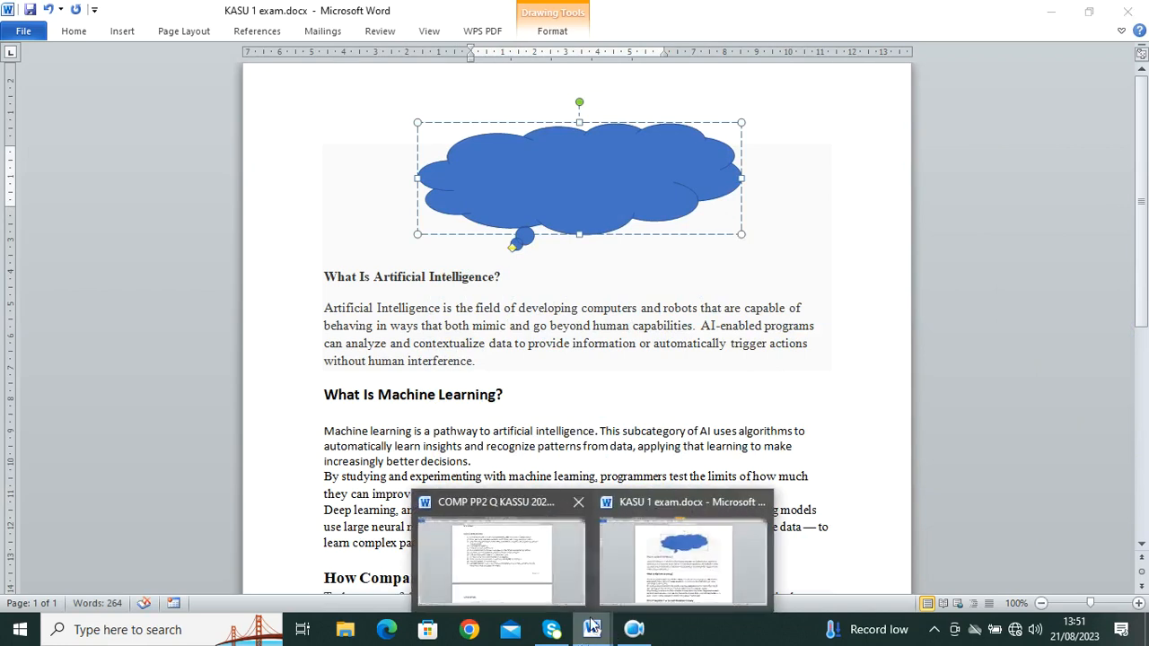
click(503, 557)
scroll(500, 444, up, 6)
key(ctrl+v)
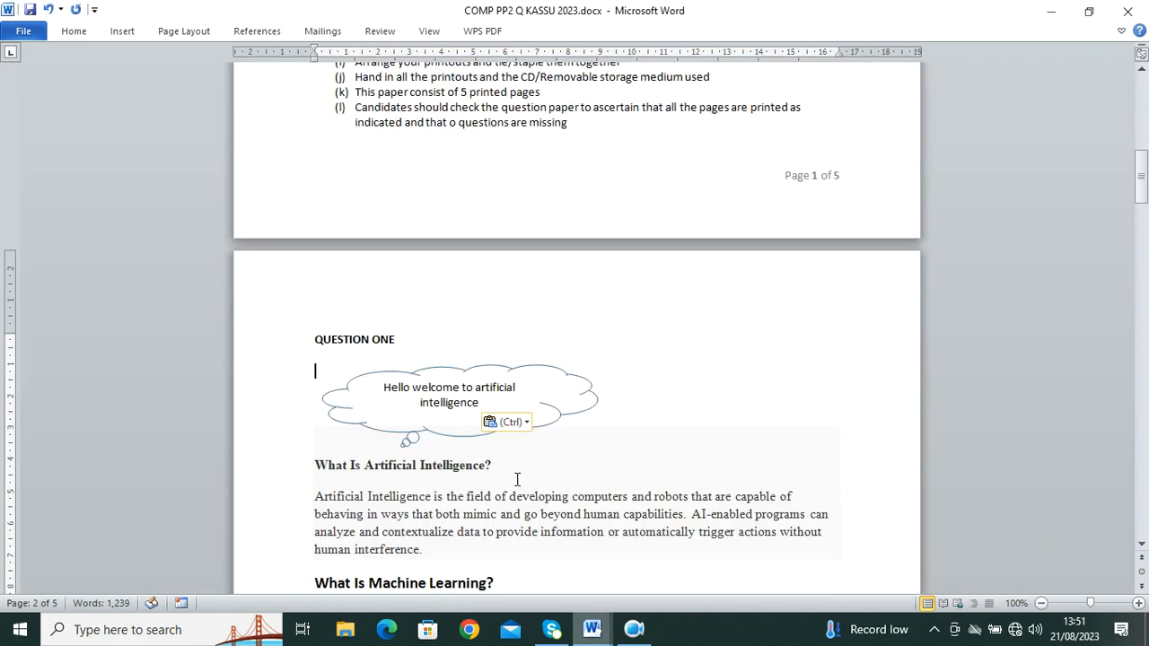
click(634, 629)
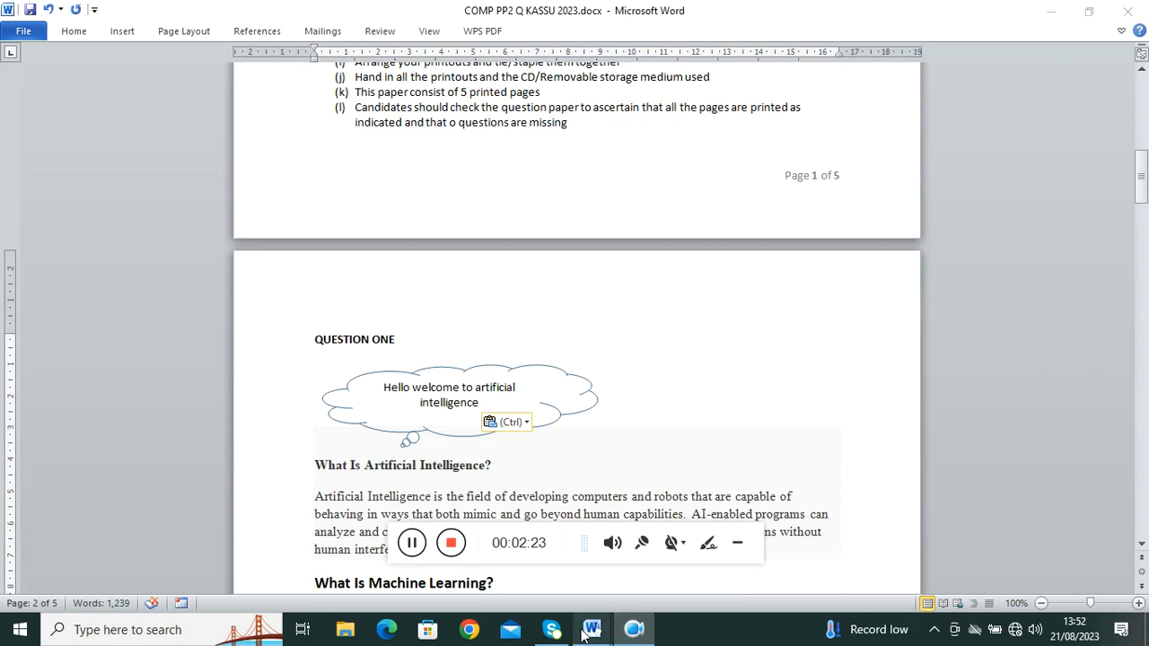
click(708, 546)
mouse_move(598, 629)
click(687, 567)
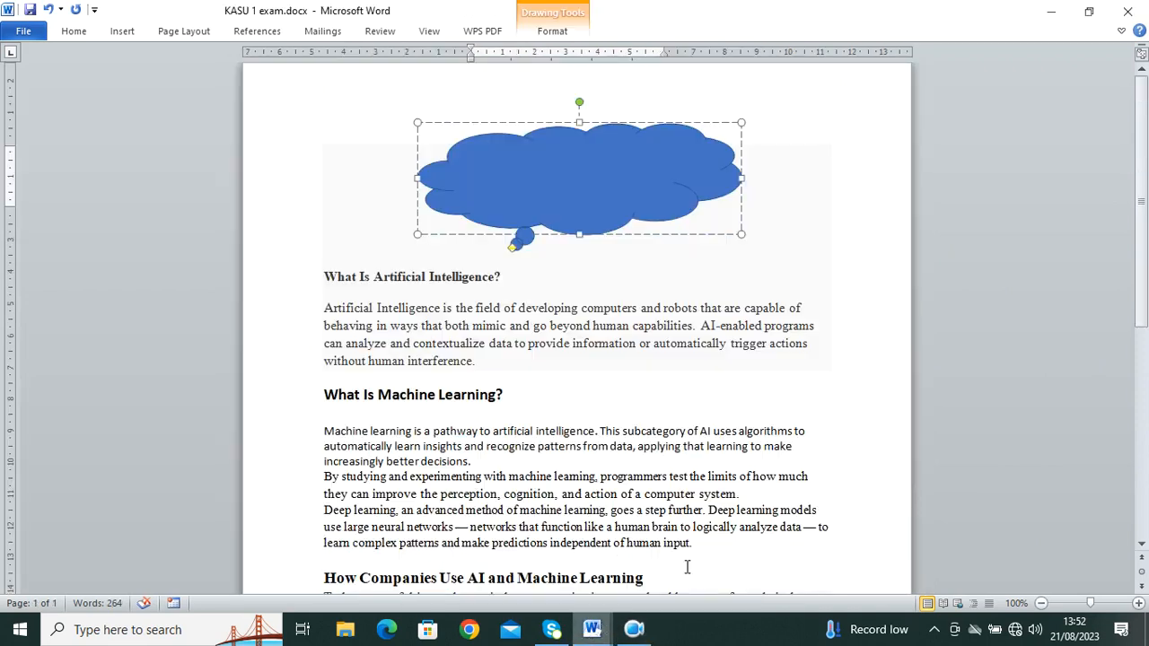
Step: Give the cloud a no-fill Colored Outline style and paste the greeting text into it
click(568, 34)
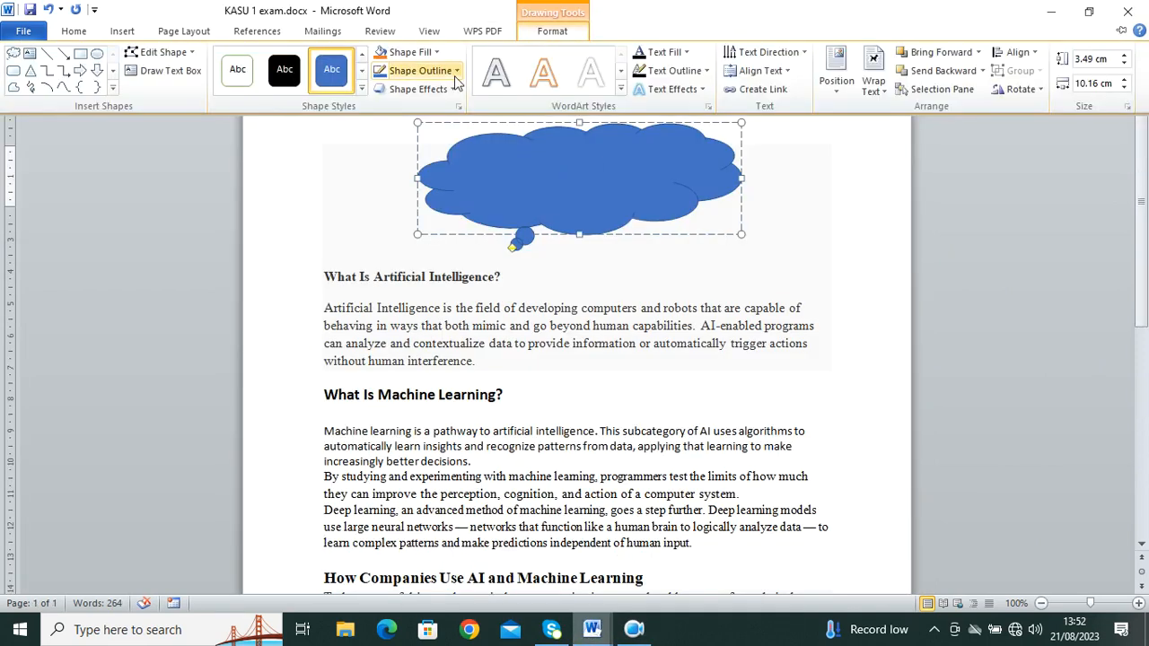
click(239, 85)
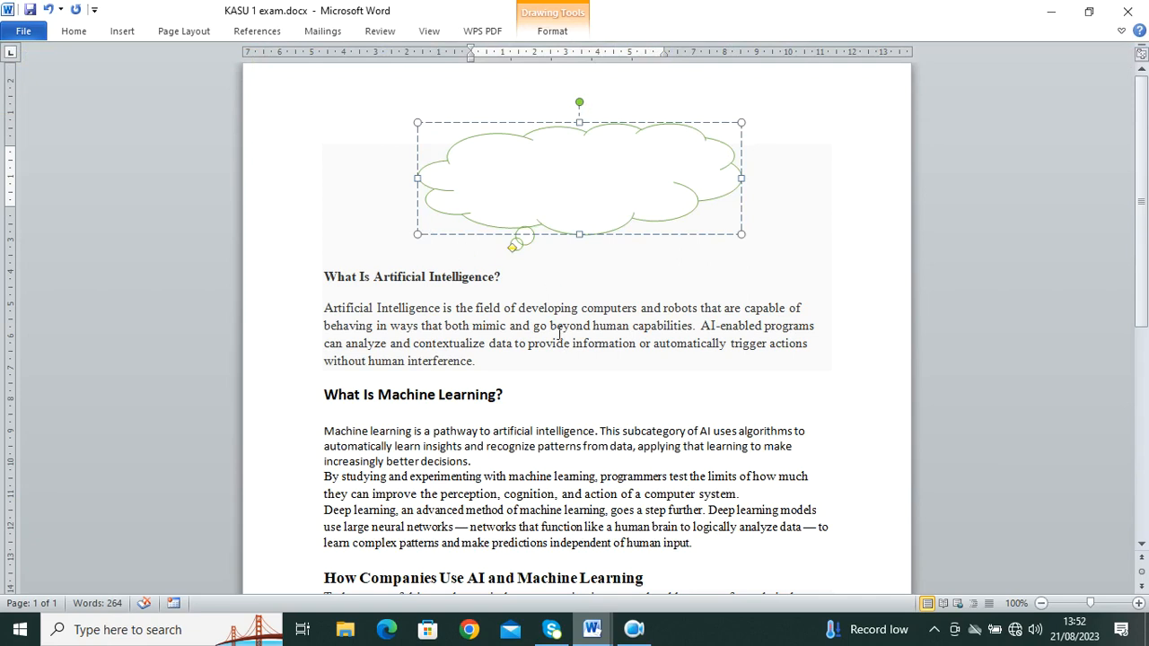
key(ctrl+v)
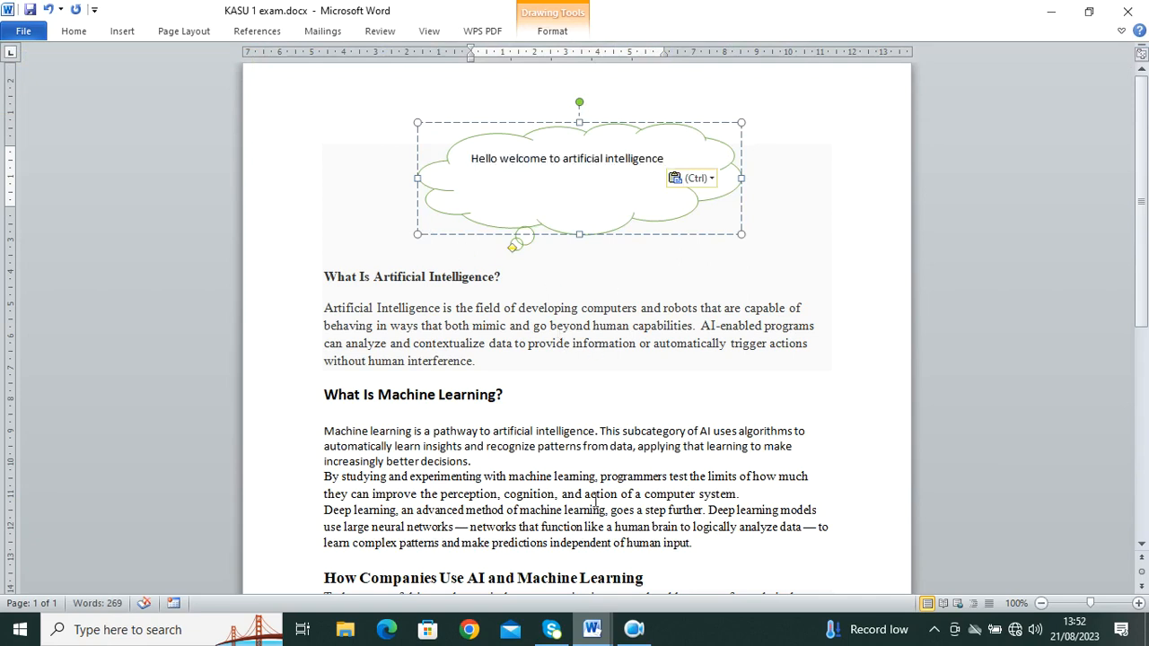
mouse_move(592, 629)
click(534, 590)
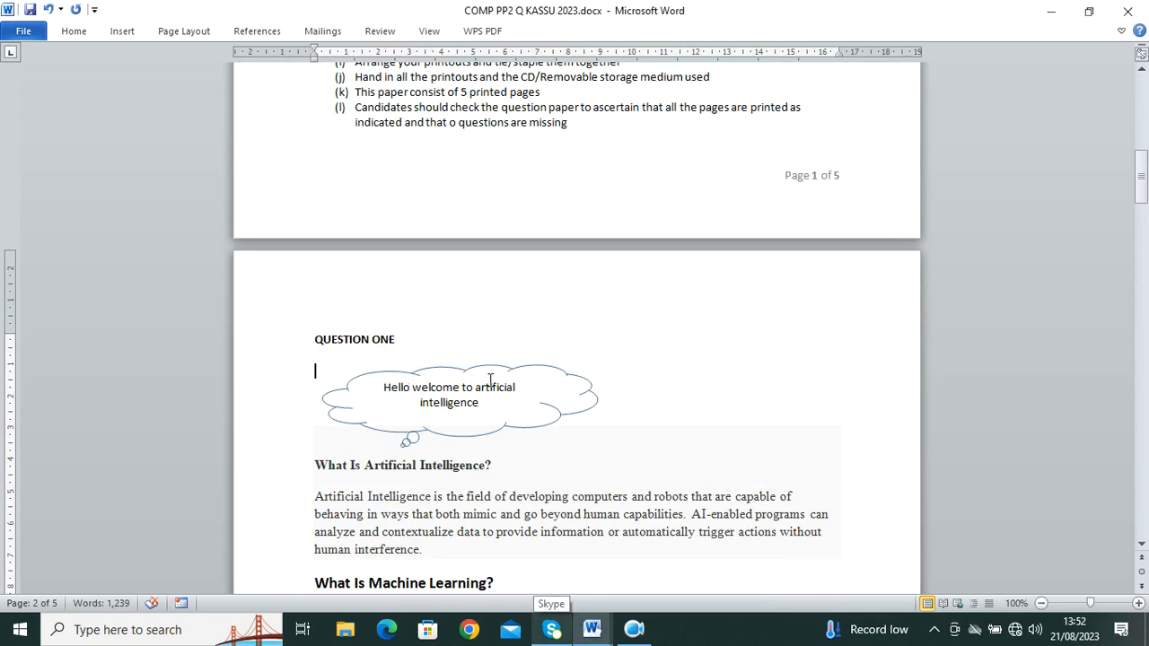
mouse_move(592, 629)
click(679, 557)
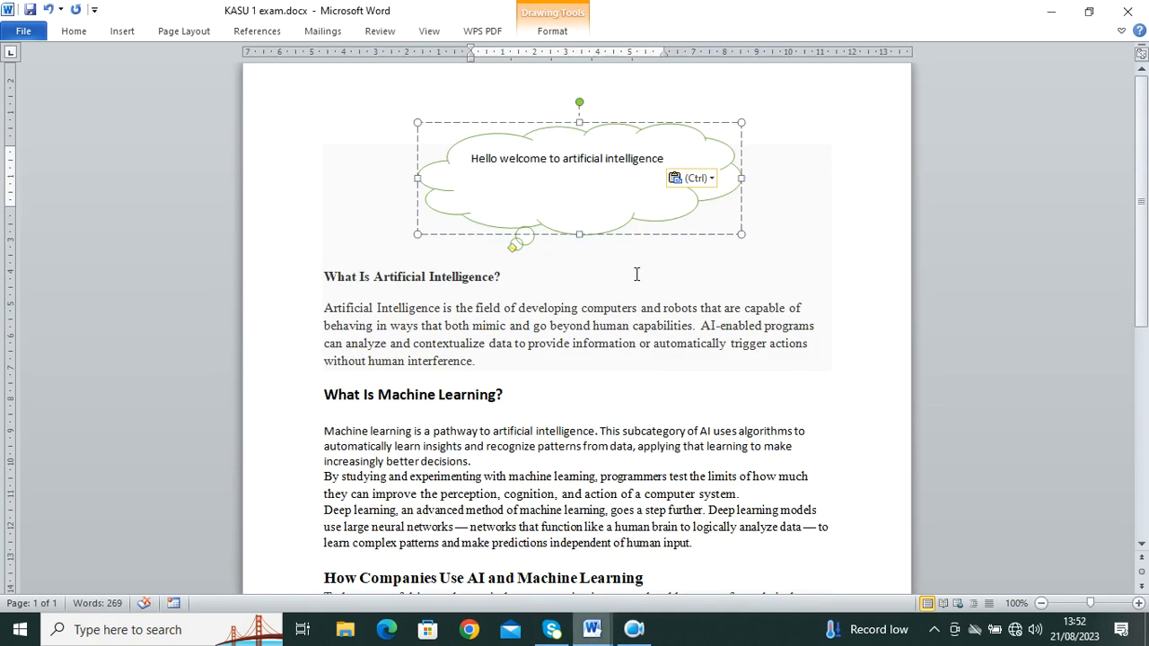
Step: Move 'intelligence' onto its own line and compare with the question paper's cloud
key(Return)
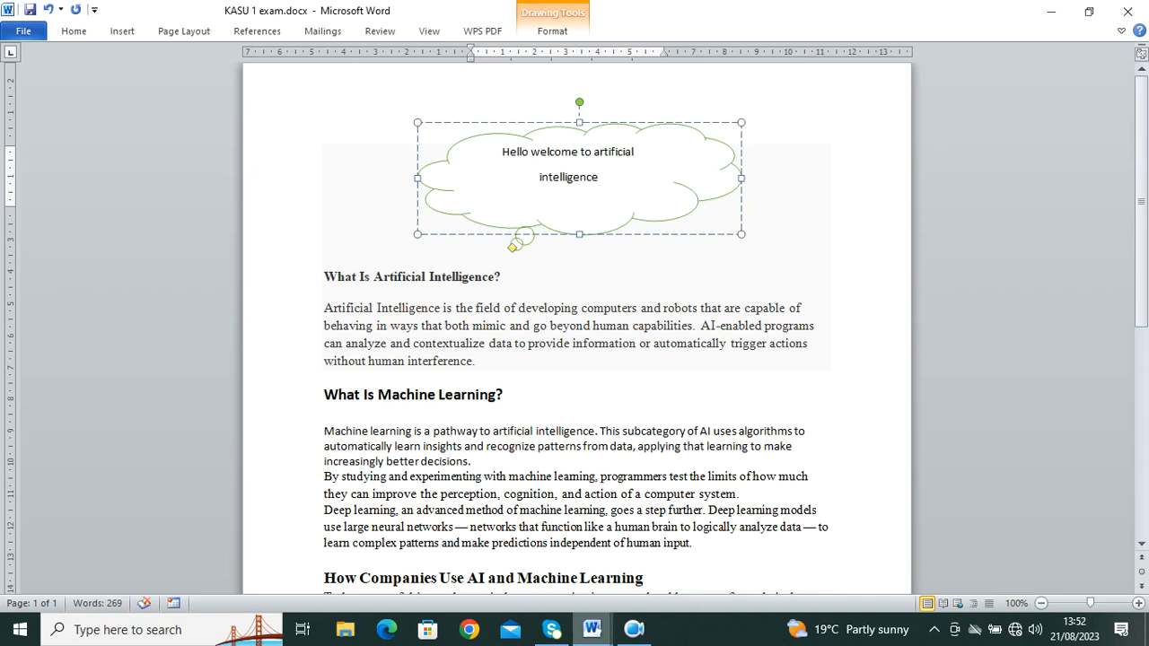
click(685, 187)
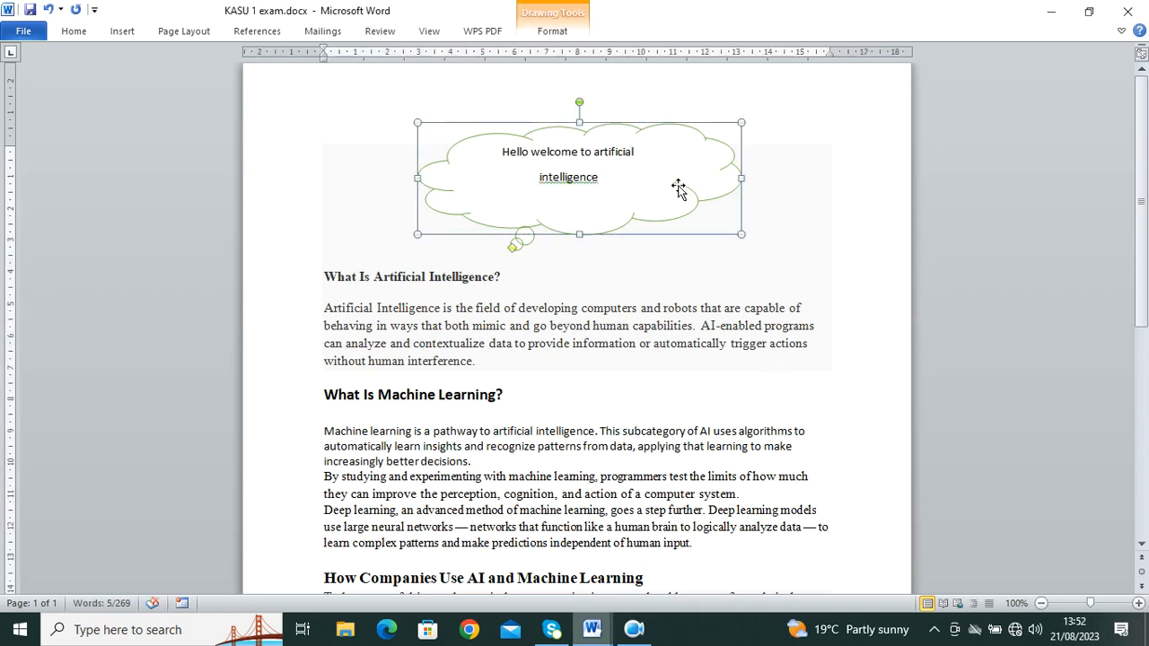
mouse_move(591, 629)
click(500, 570)
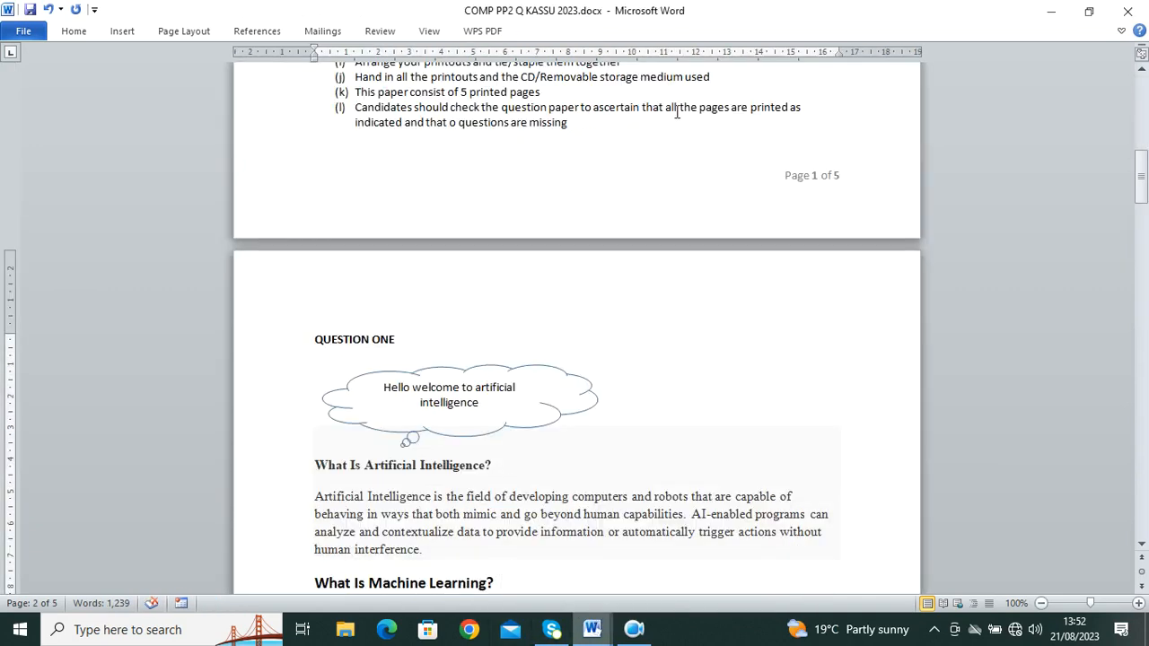
click(687, 557)
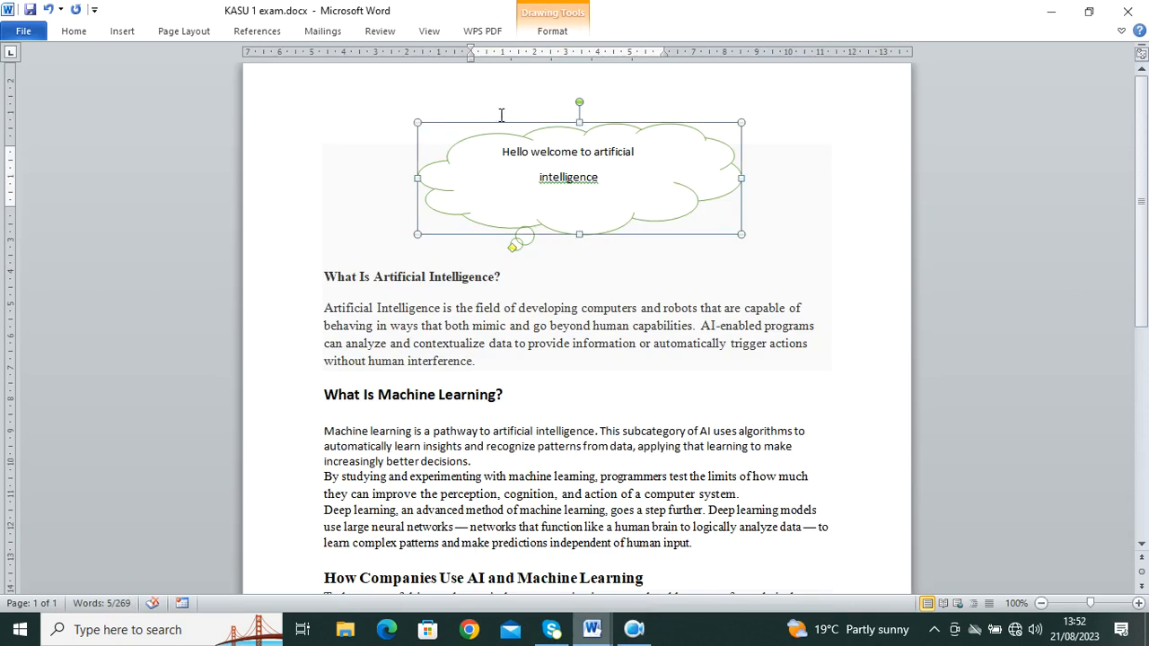
Step: Set the cloud outline to blue and capitalise 'intelligence' to 'Intelligence'
click(536, 33)
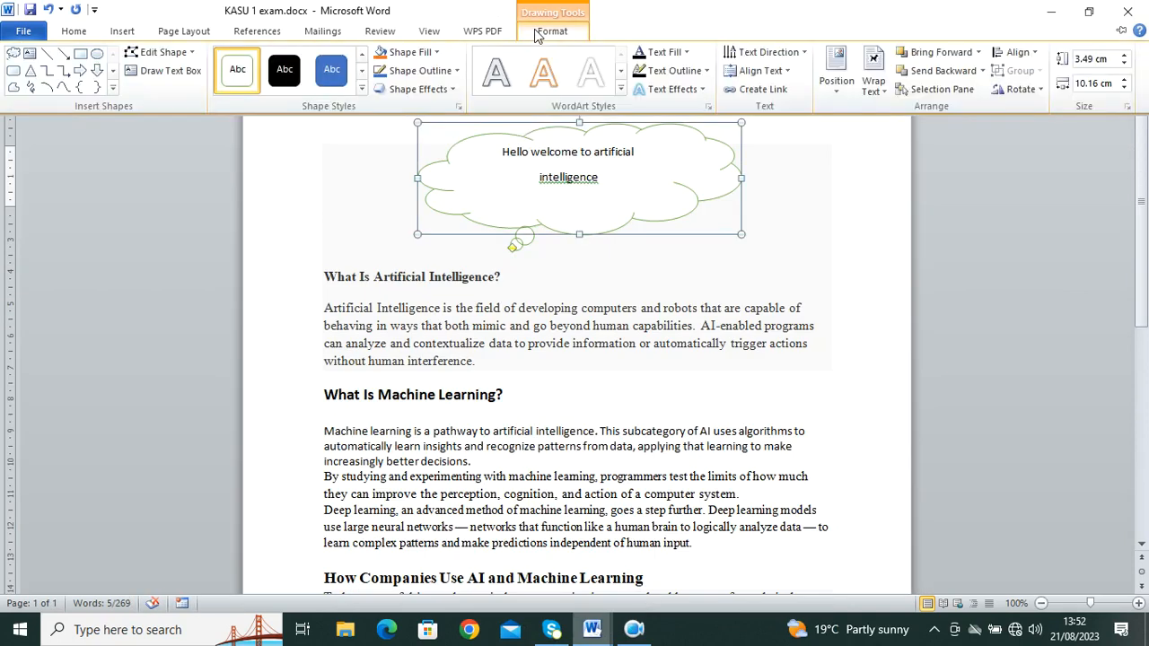
click(433, 75)
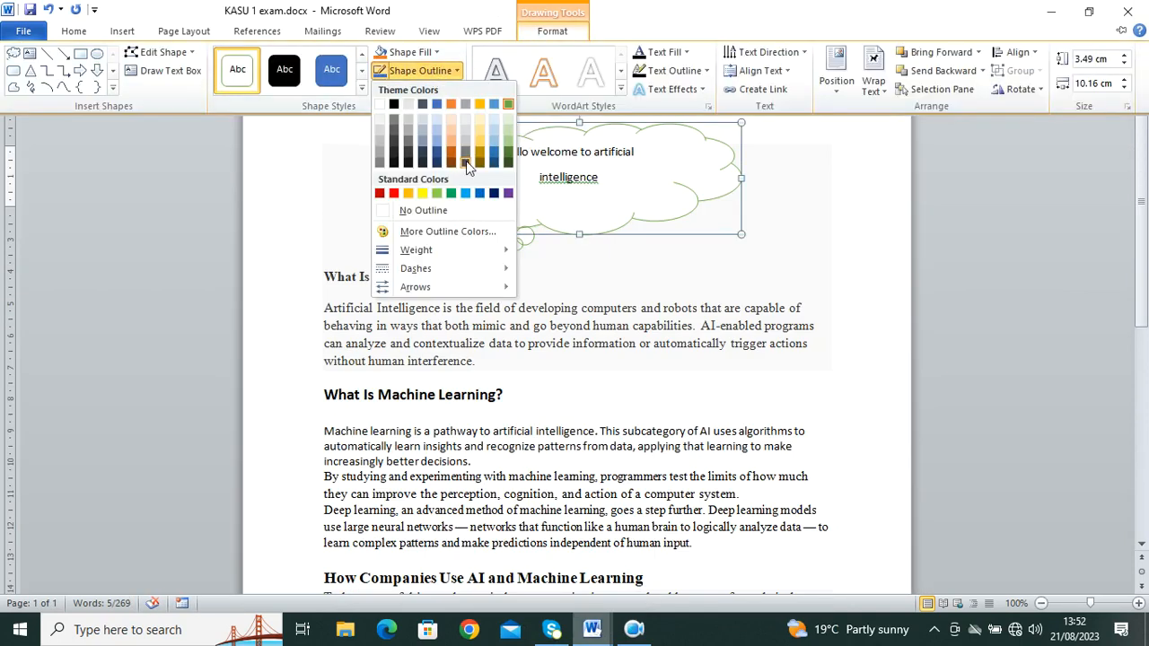
click(441, 200)
click(799, 251)
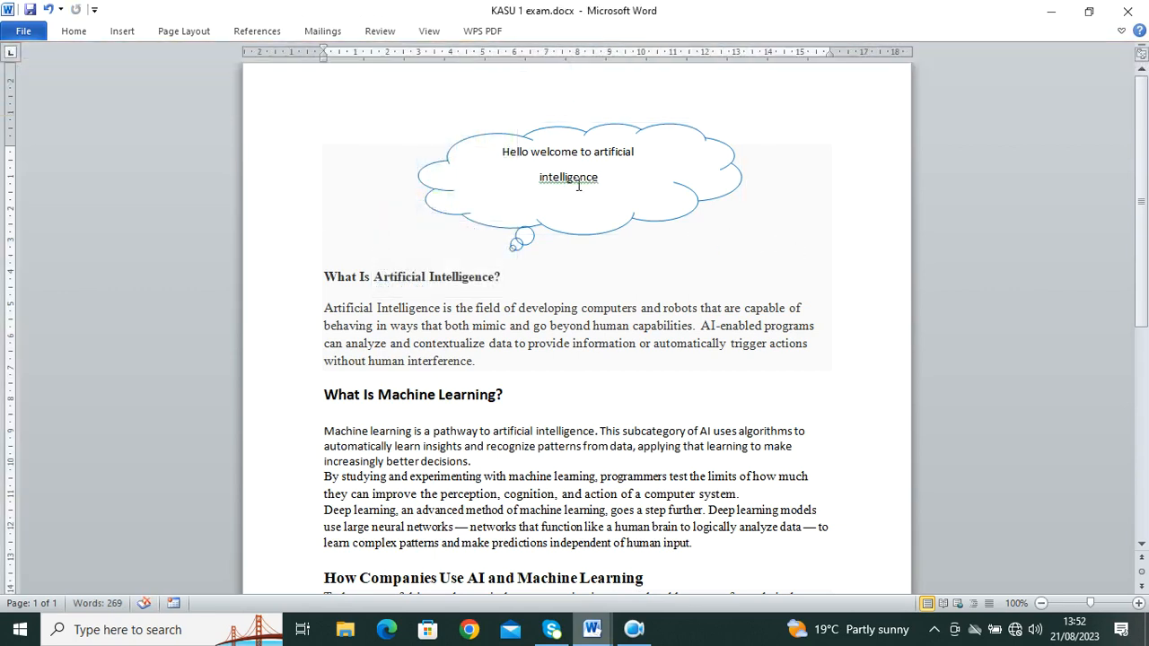
right_click(593, 189)
click(659, 200)
click(782, 213)
Step: Read the question paper's instructions, then return to KASU 1 exam's Review tools
mouse_move(592, 631)
click(530, 582)
scroll(526, 575, down, 15)
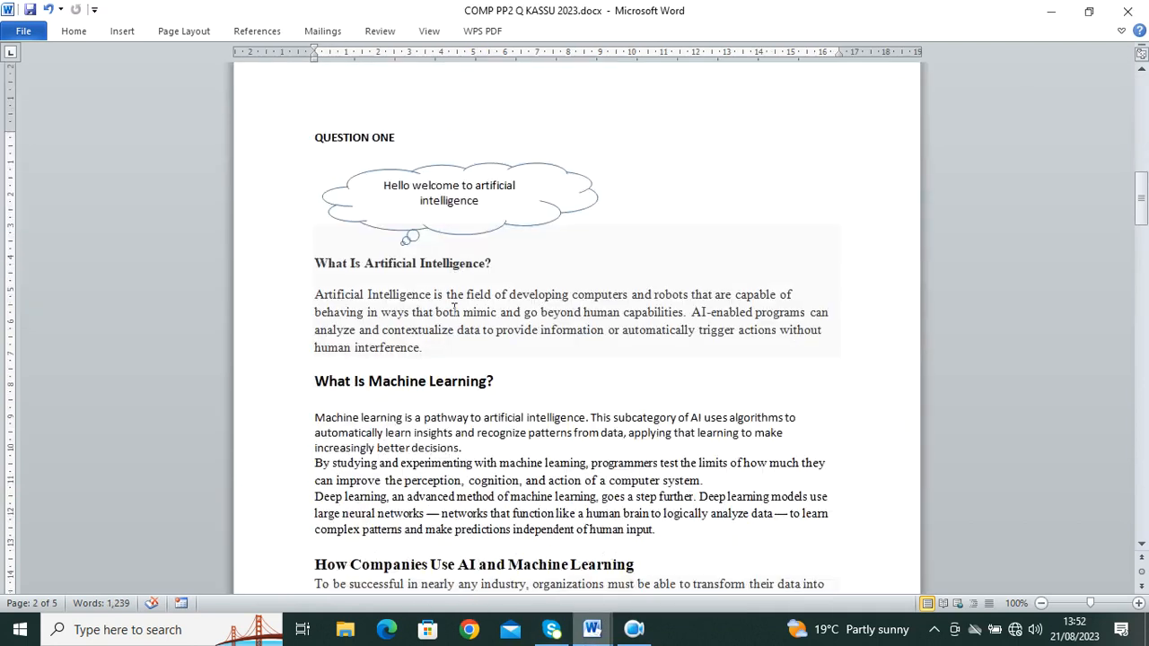
scroll(465, 314, down, 5)
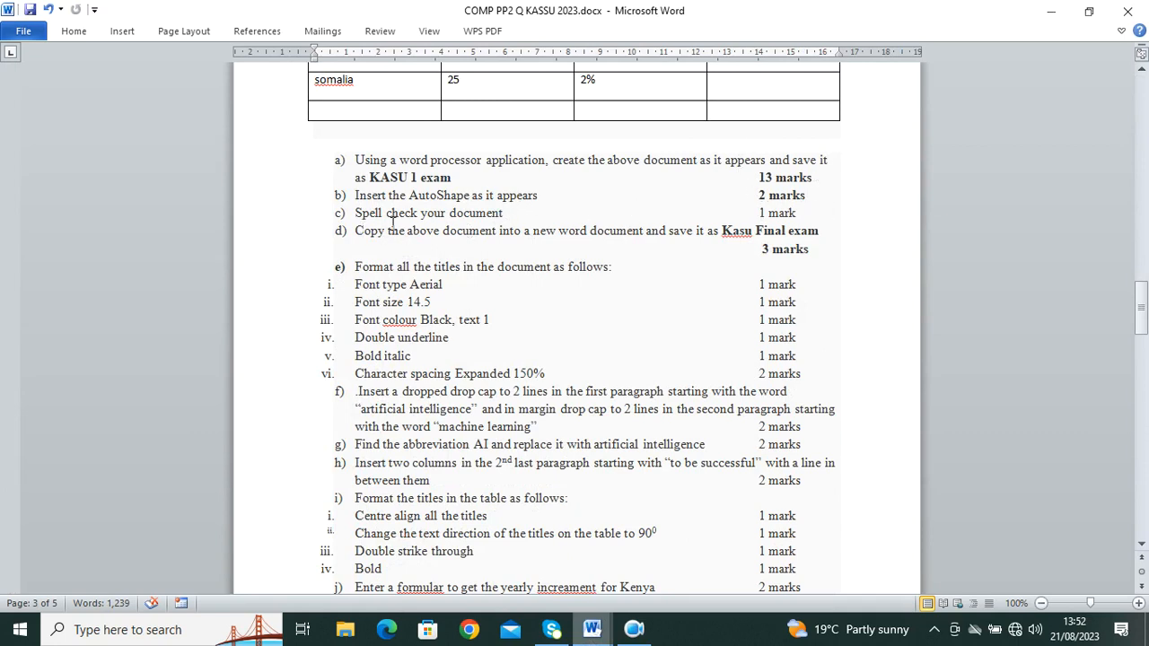
mouse_move(592, 629)
click(652, 561)
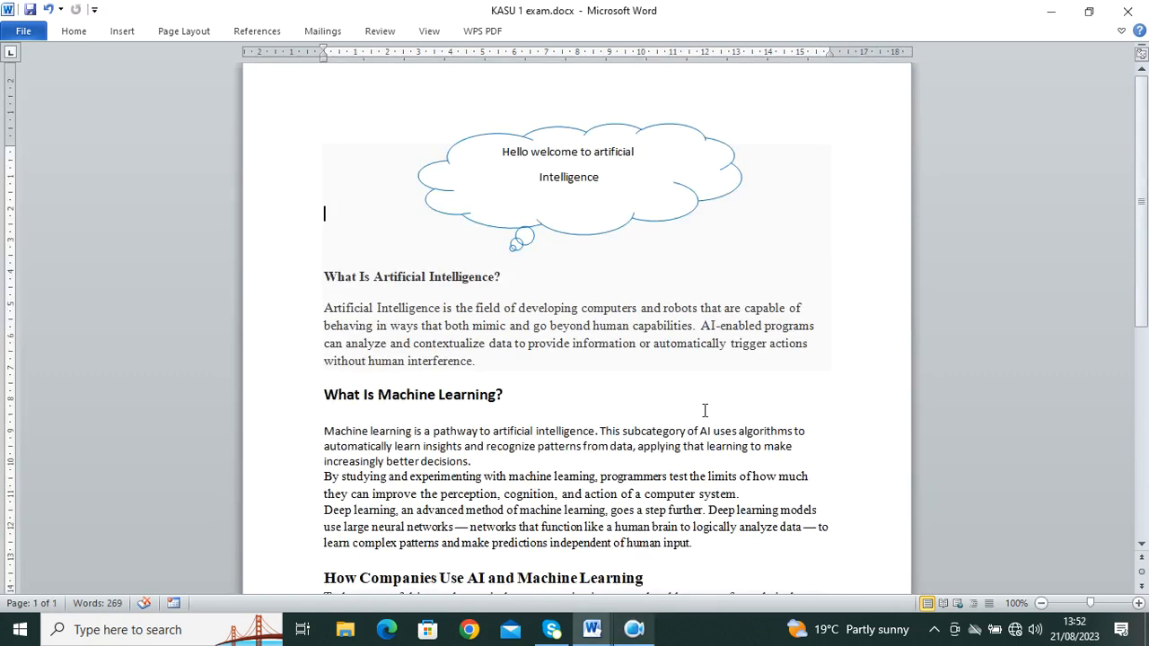
click(377, 34)
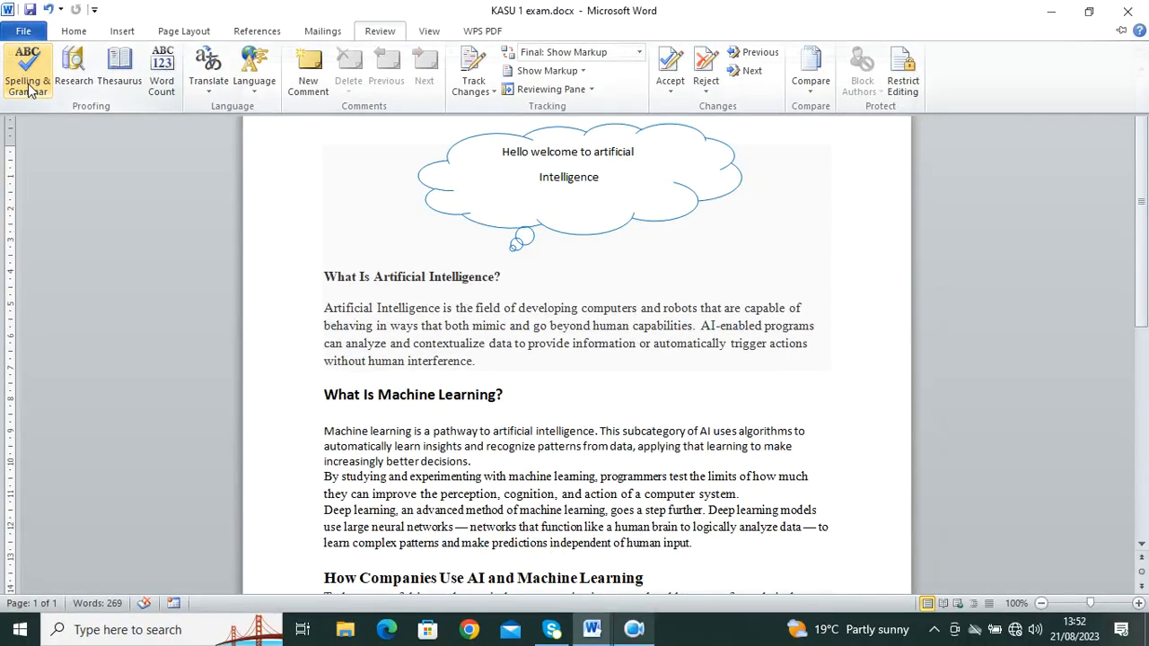
click(29, 88)
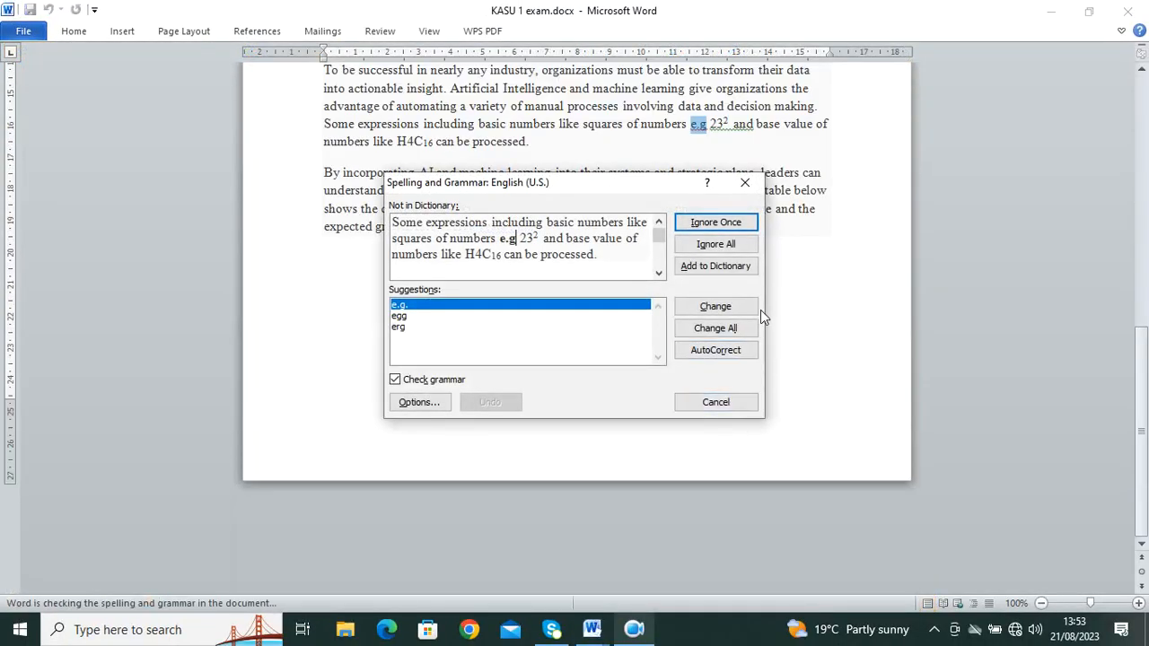
click(729, 327)
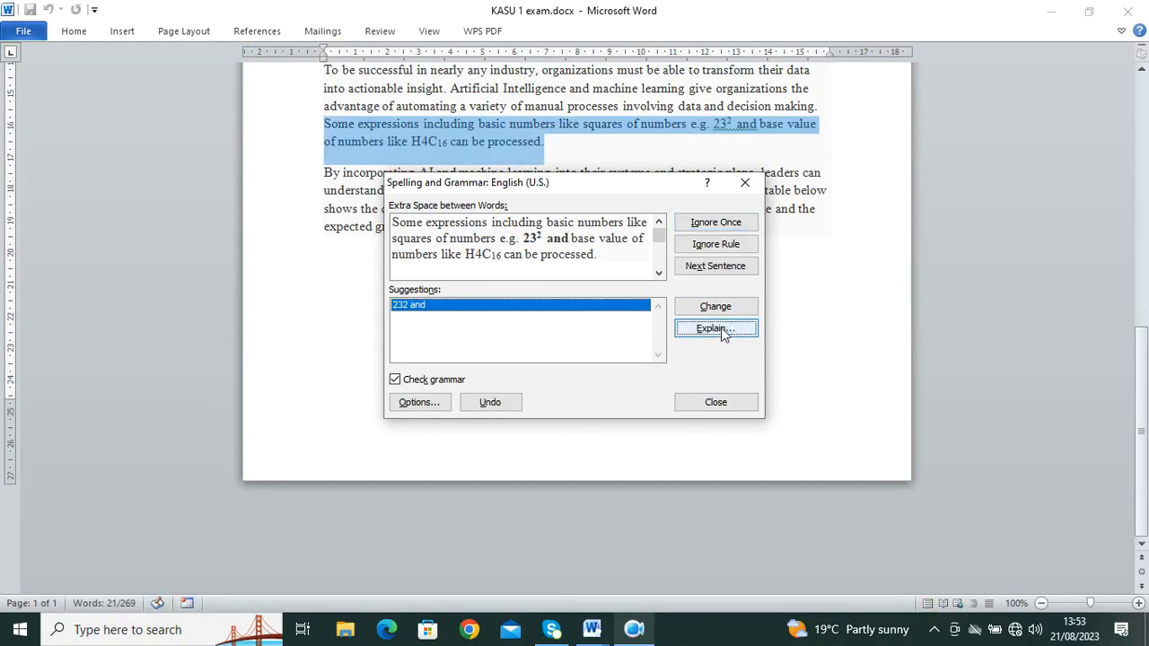
click(716, 329)
click(722, 73)
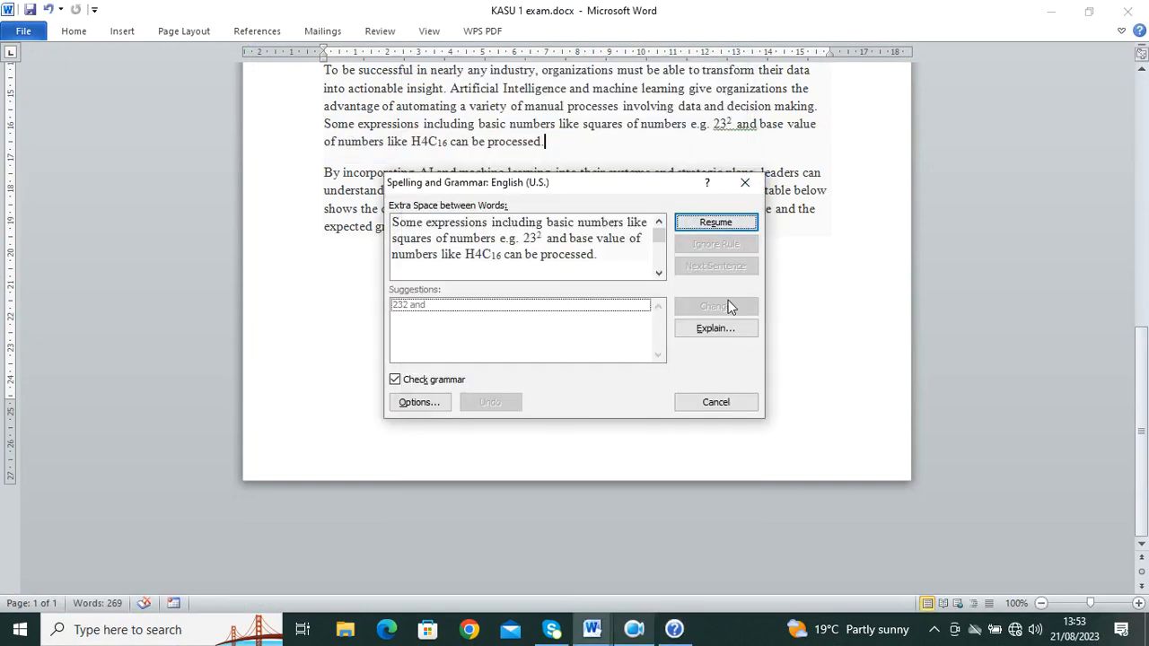
click(717, 229)
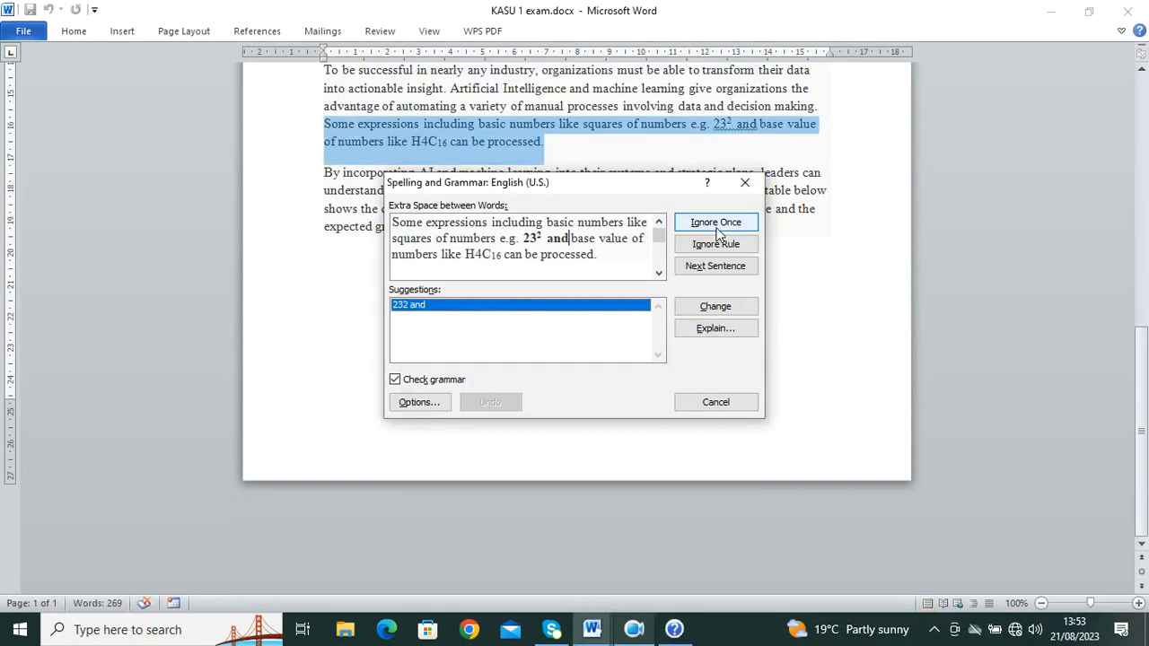
click(732, 308)
click(736, 312)
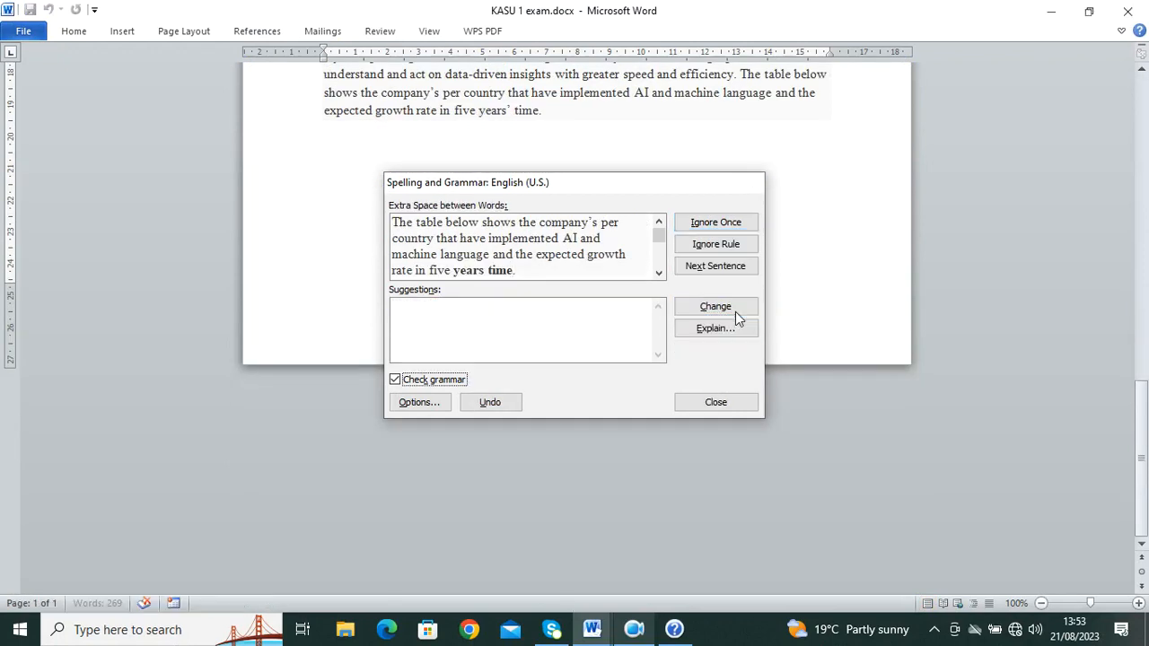
click(735, 312)
drag(575, 296, 553, 254)
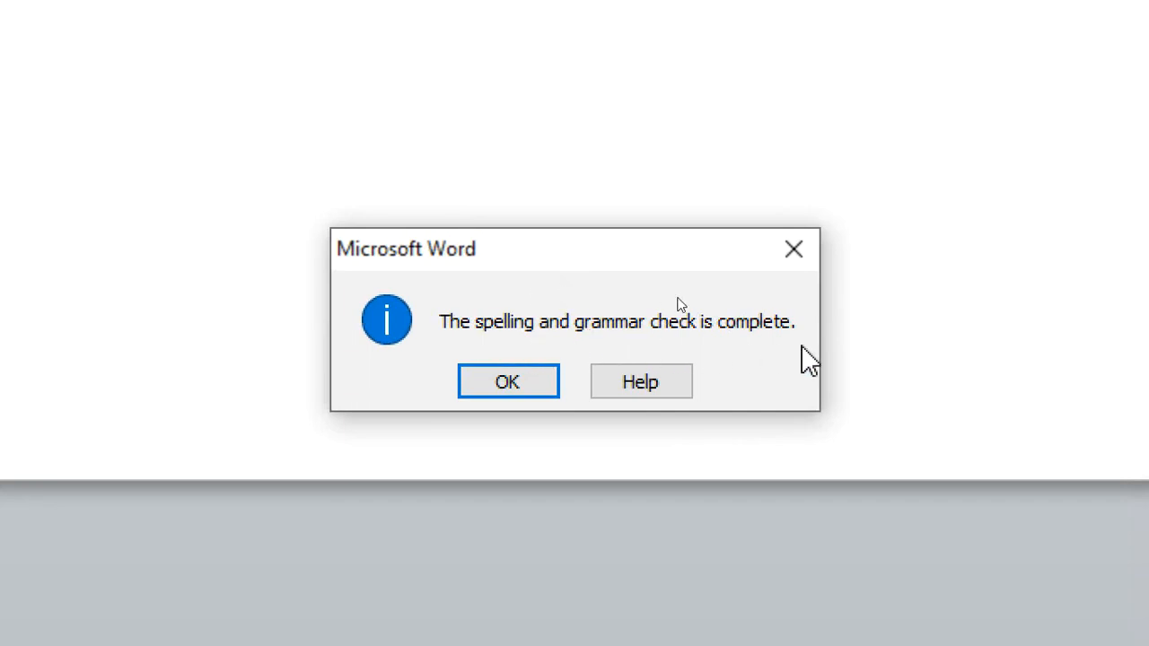
key(Return)
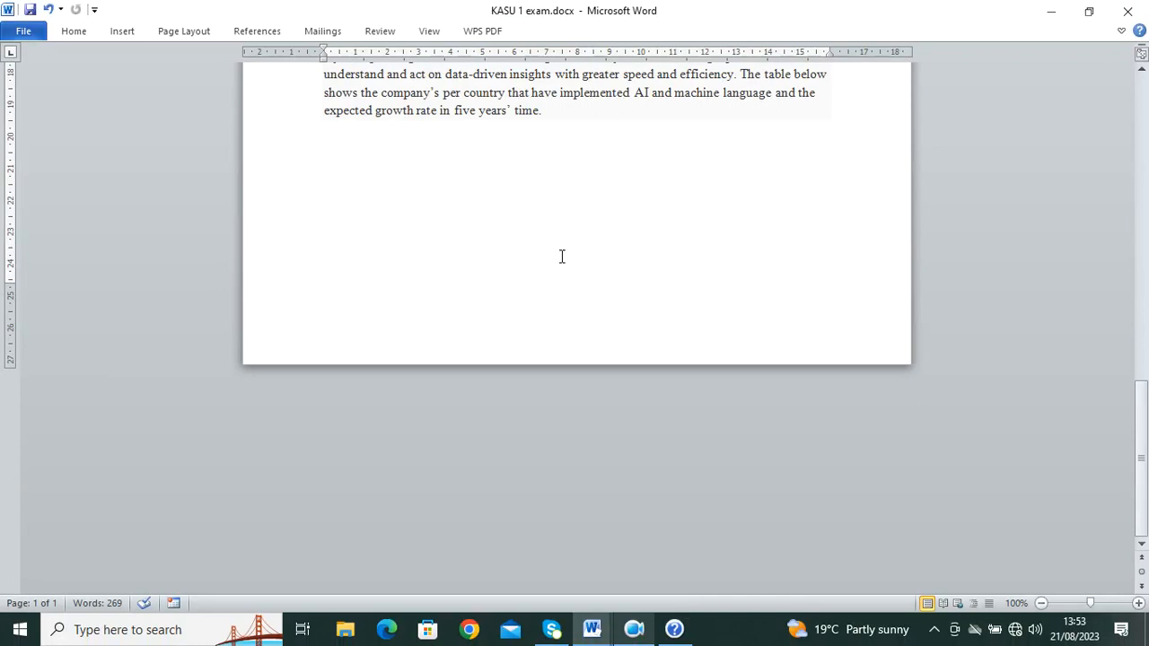
scroll(563, 256, up, 12)
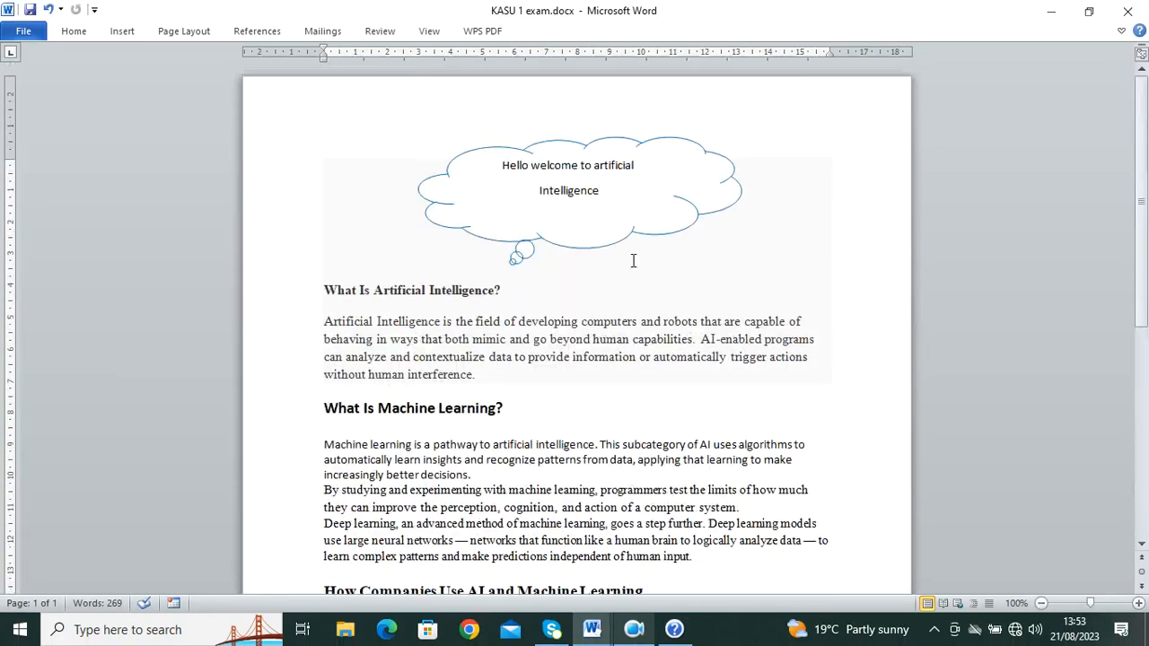
scroll(614, 247, down, 3)
mouse_move(592, 630)
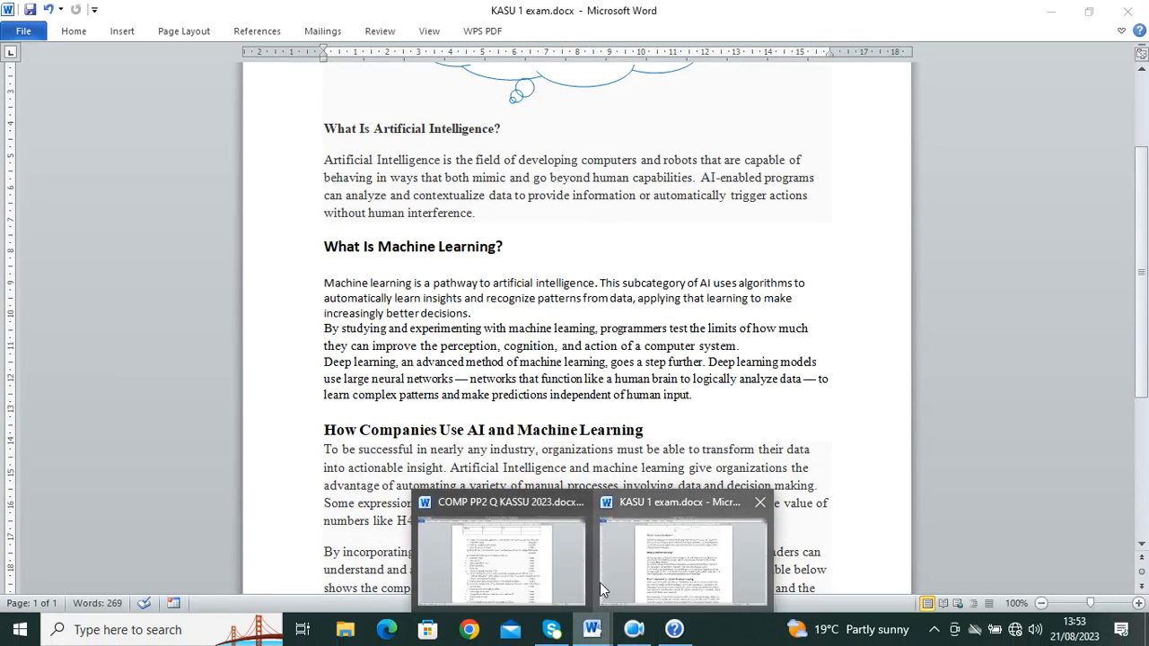
click(575, 562)
scroll(414, 329, down, 1)
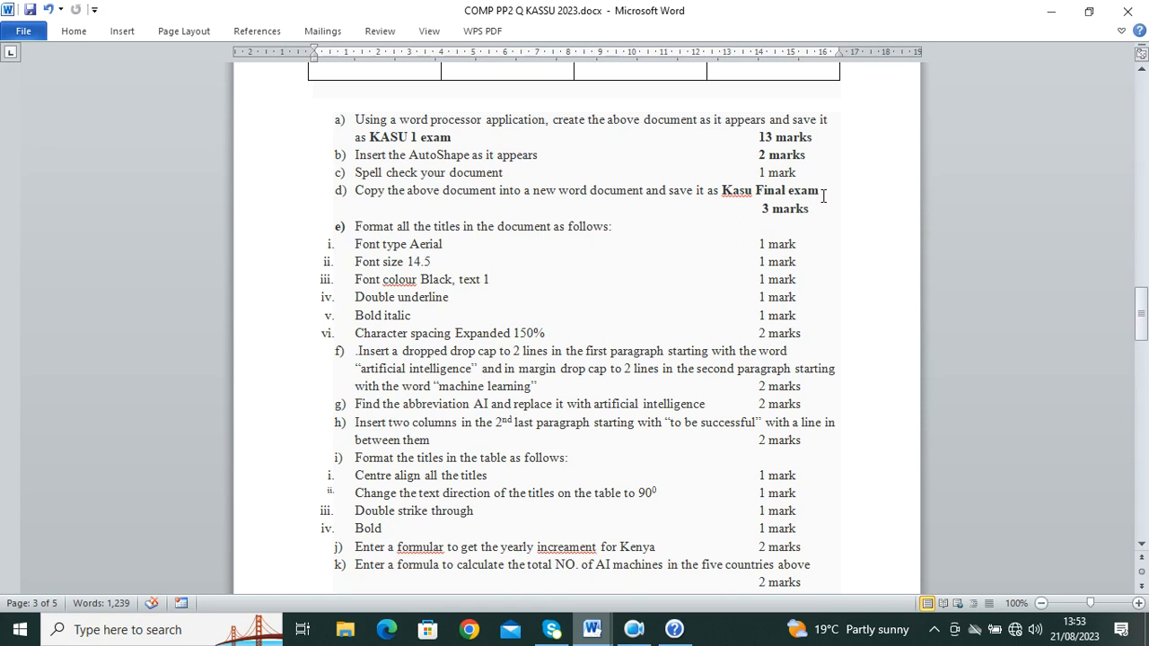
scroll(412, 221, down, 2)
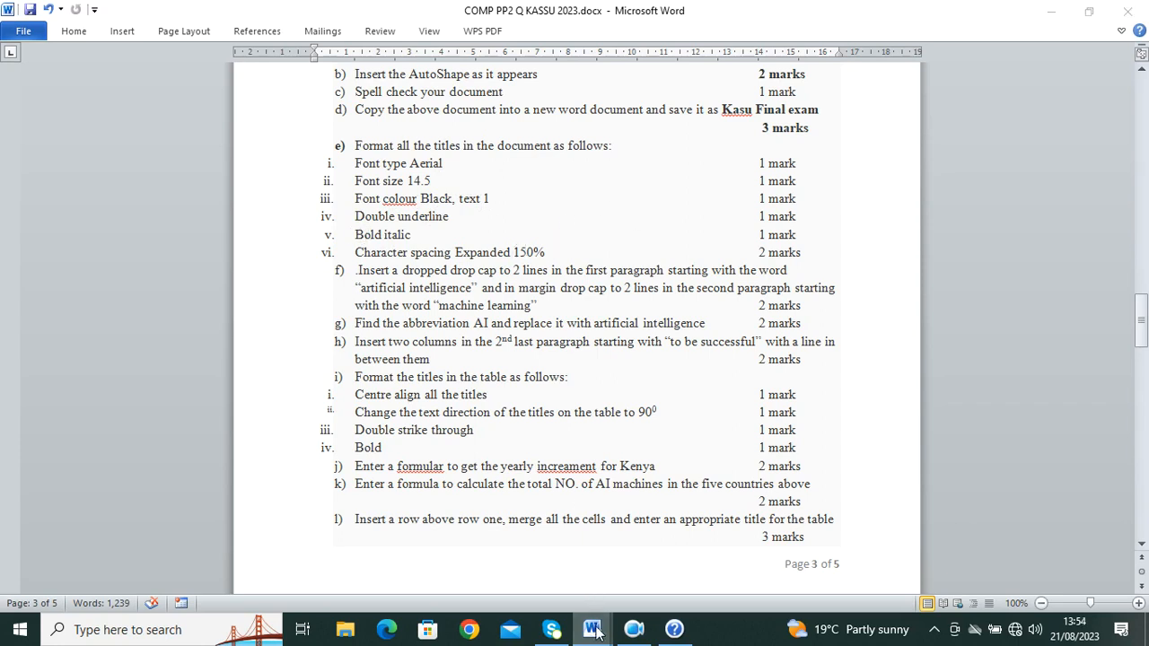
click(952, 548)
scroll(498, 250, up, 3)
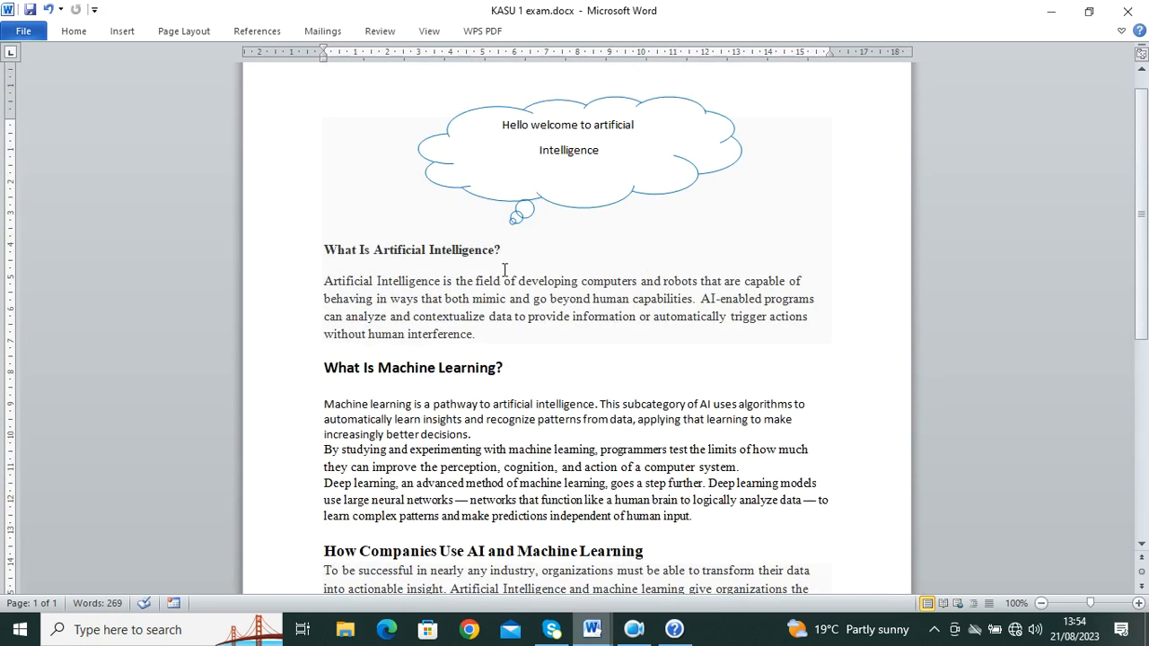
Step: Set the heading's character scale to 150% in Font Advanced settings, then view COMP PP2 Q
drag(506, 253, 290, 246)
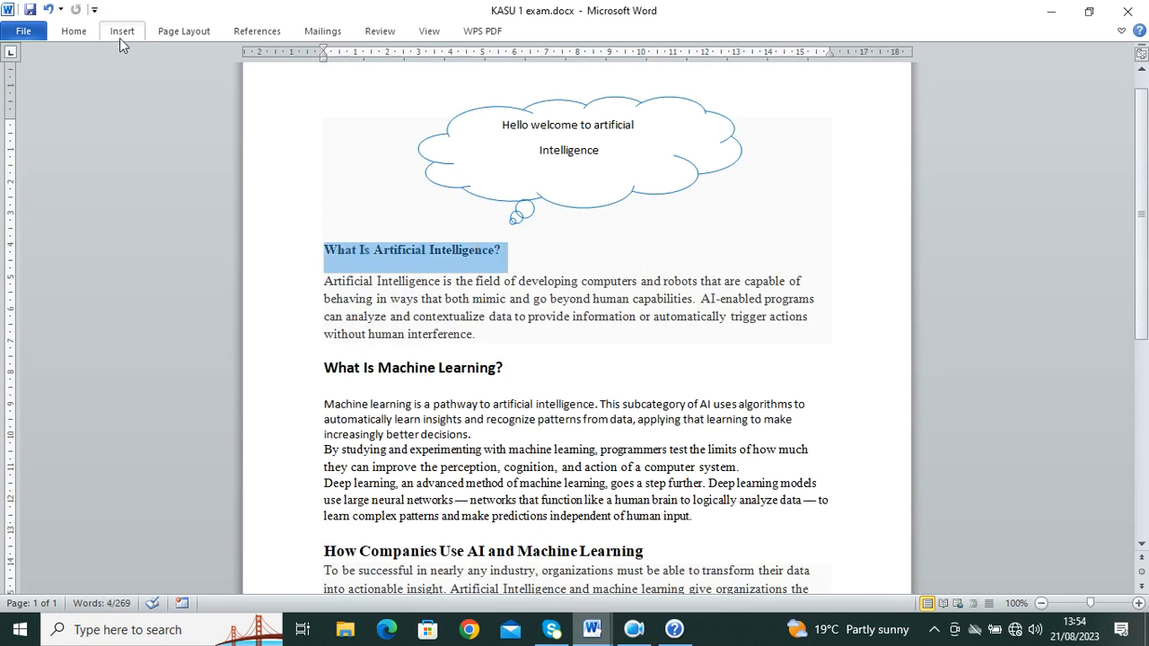
click(74, 32)
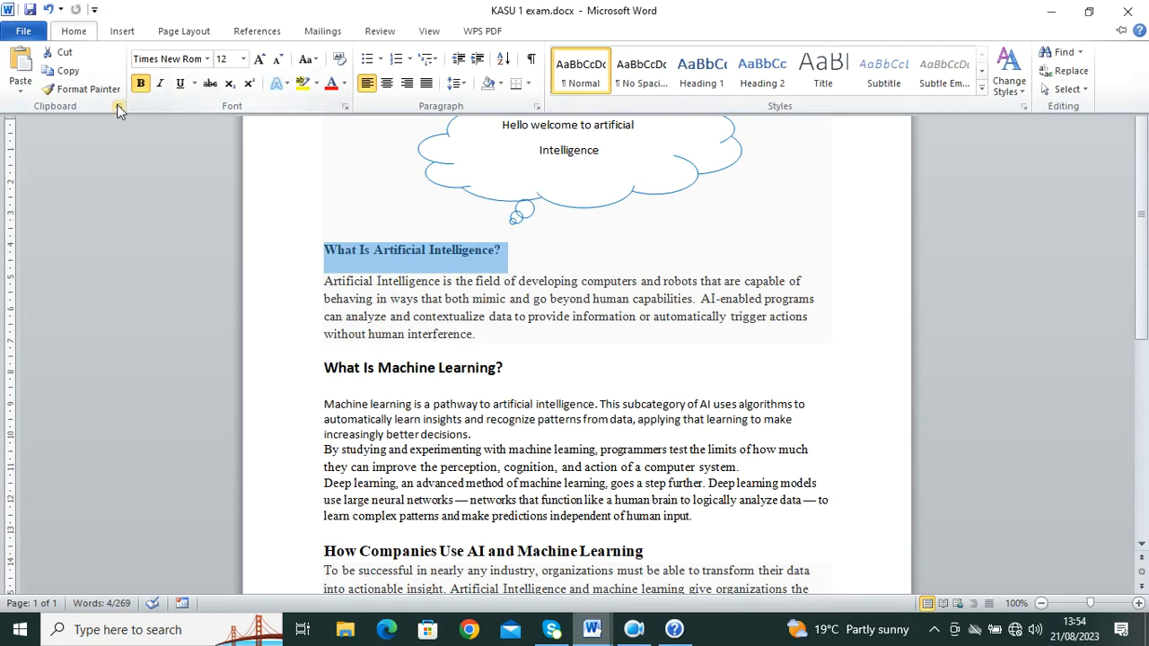
click(345, 106)
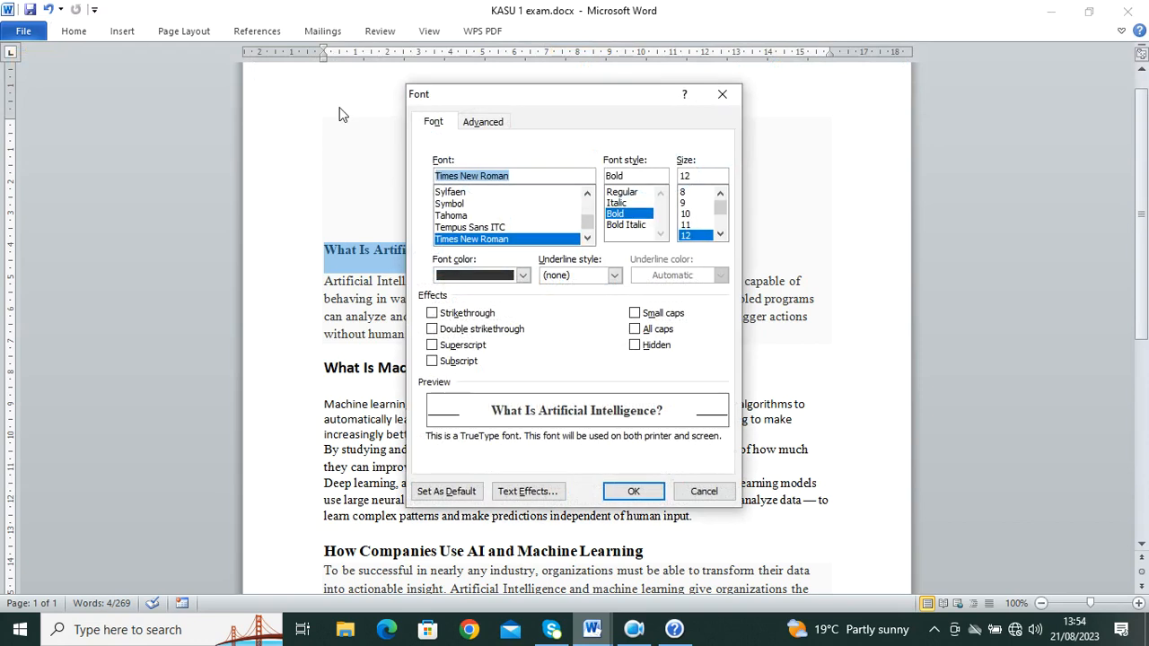
click(488, 126)
click(587, 162)
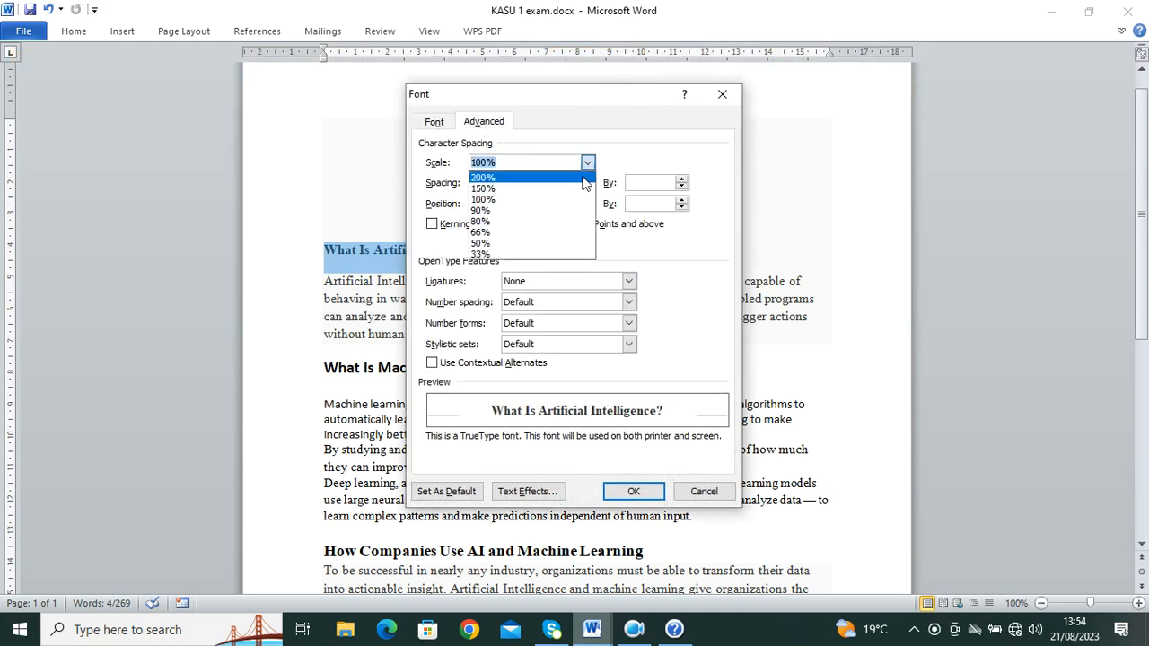
click(560, 189)
click(632, 489)
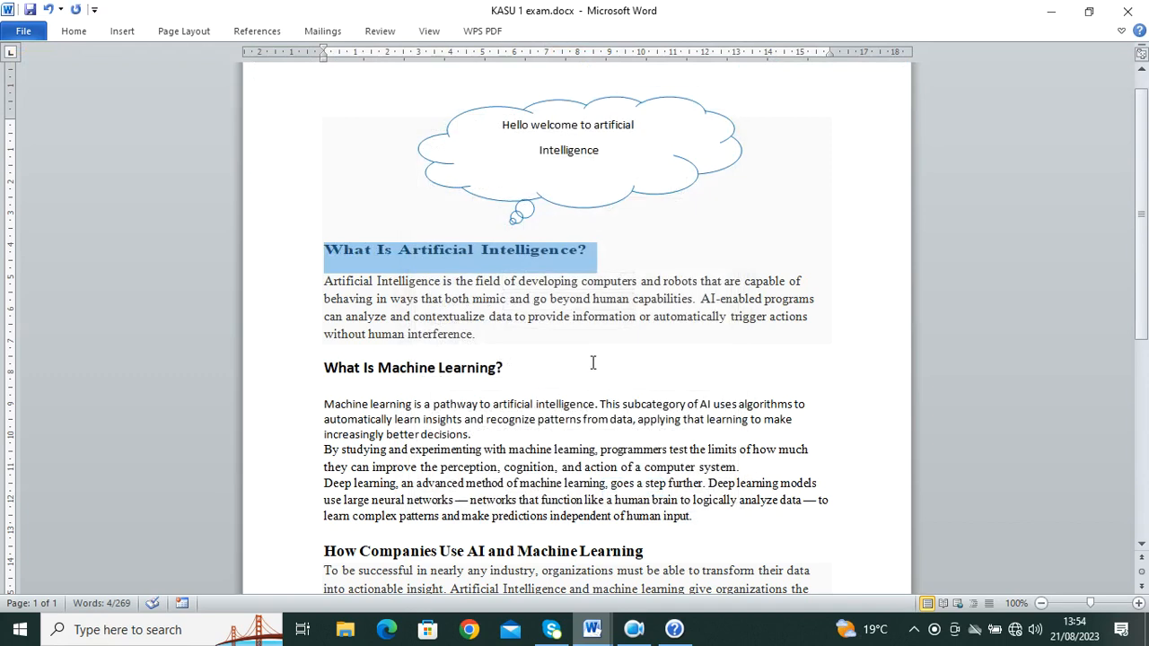
mouse_move(591, 629)
click(476, 552)
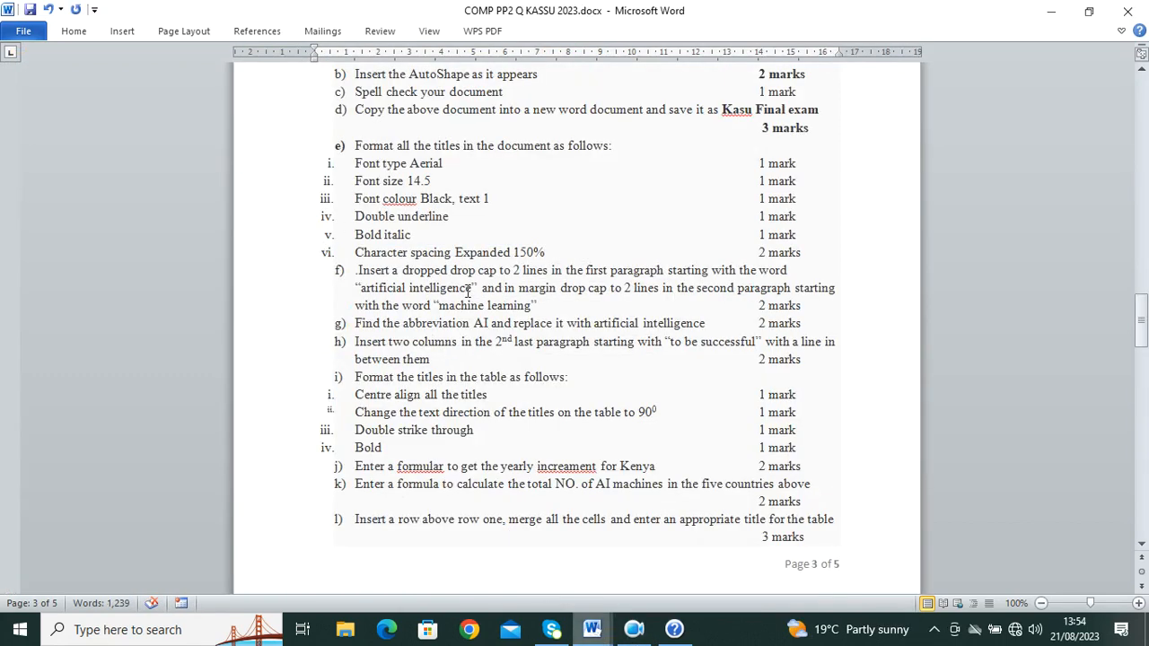
Step: Back in KASU 1 exam, set the heading's font to Arial at size 14.5
mouse_move(597, 632)
click(687, 552)
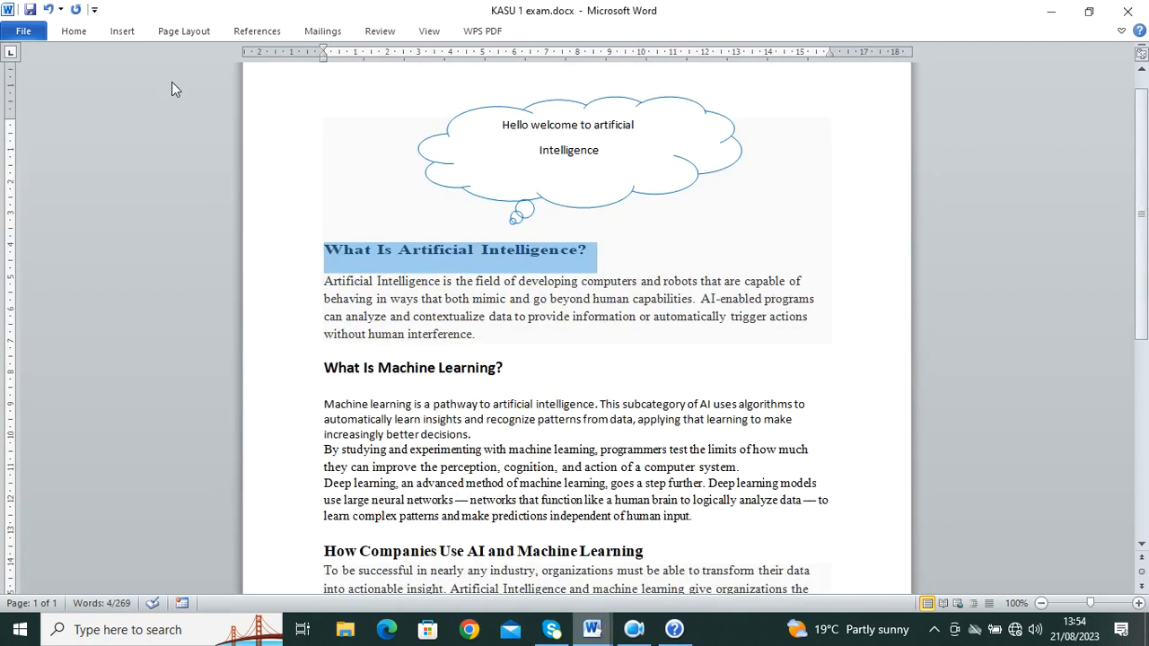
click(73, 32)
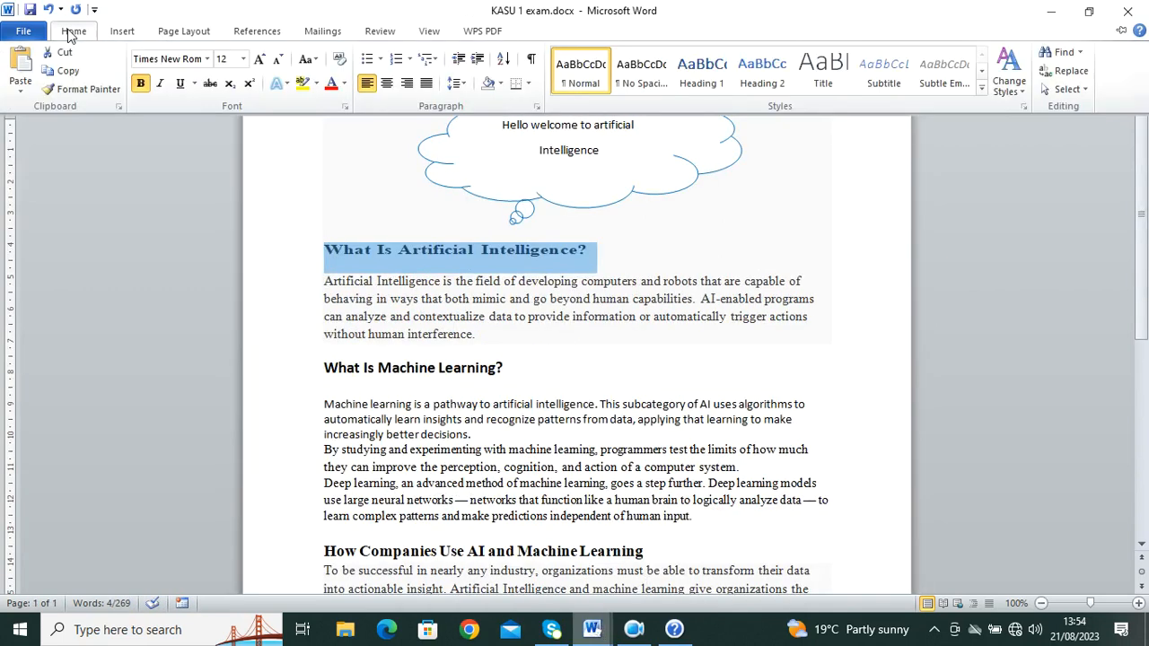
click(207, 59)
click(212, 216)
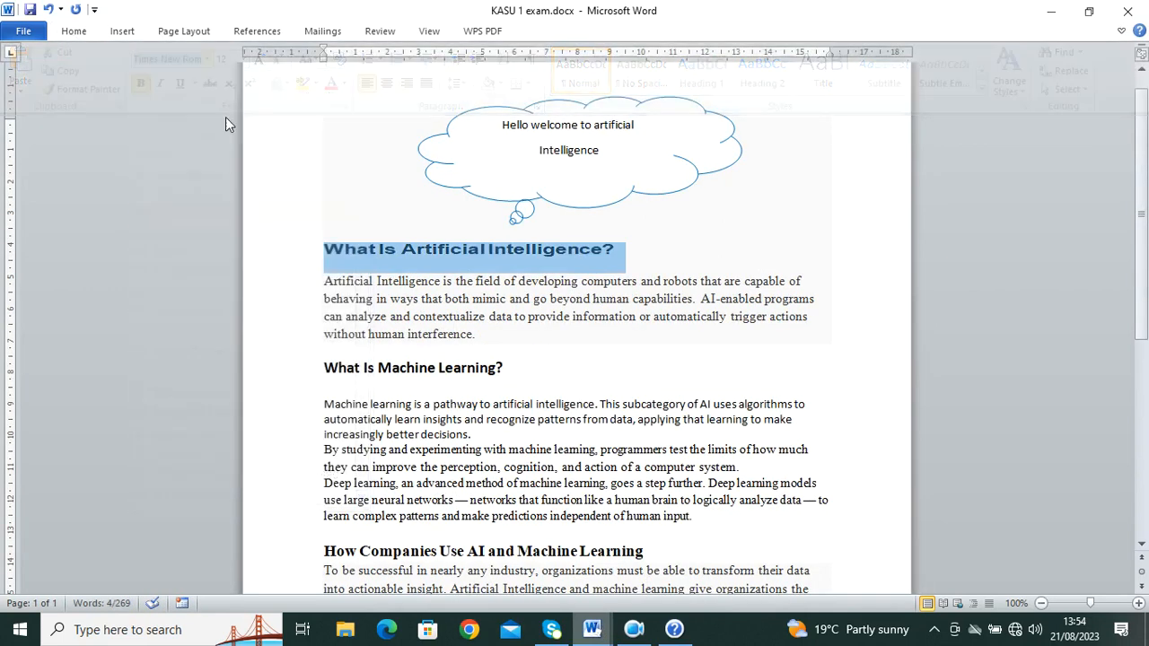
click(73, 32)
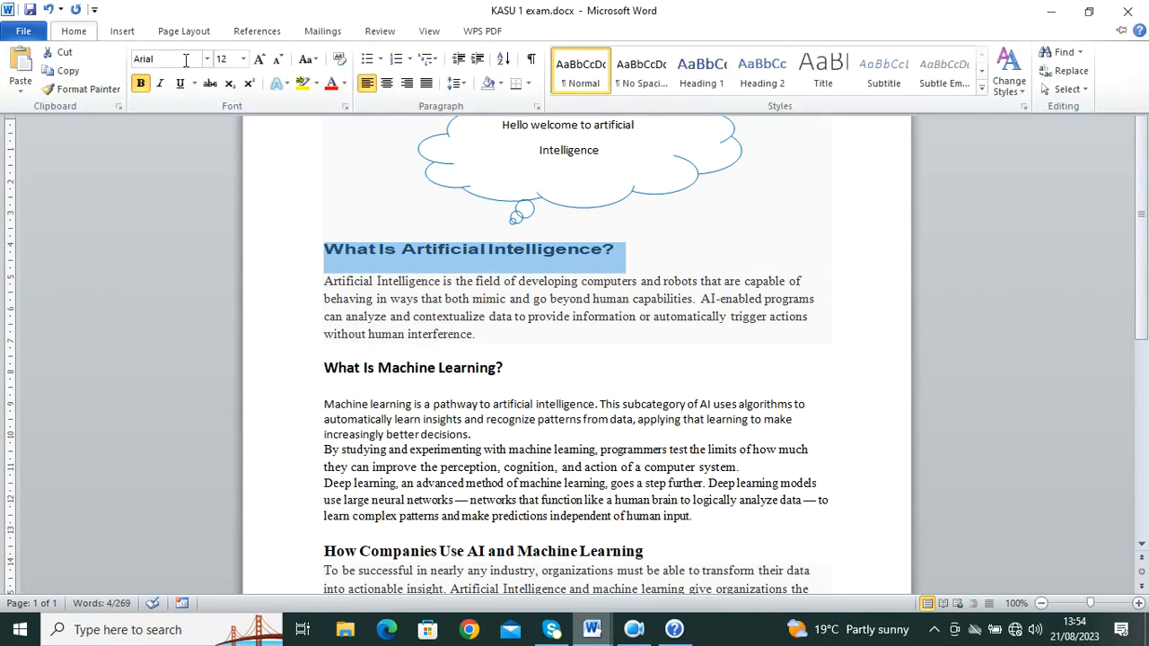
click(243, 58)
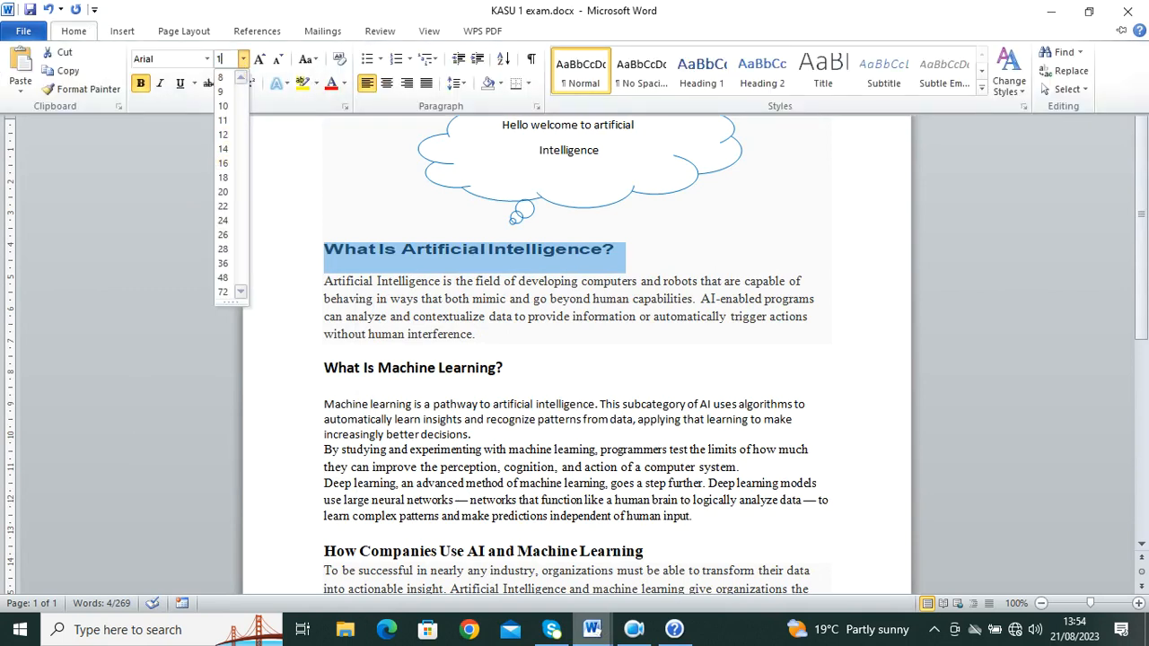
text(14.5)
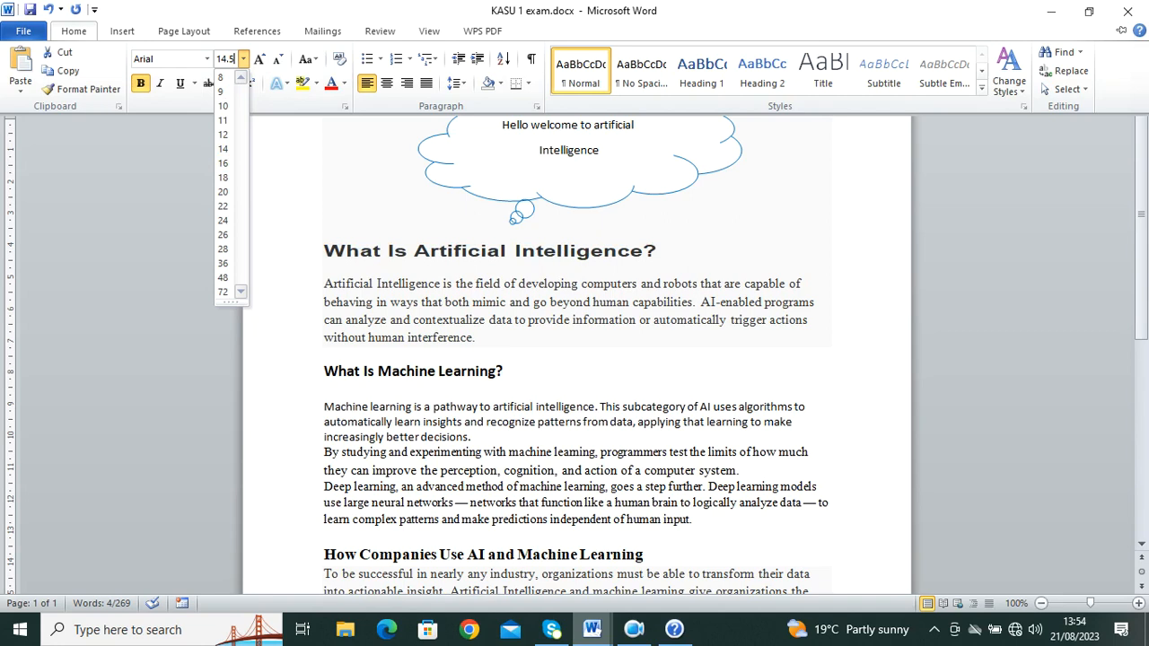
key(Return)
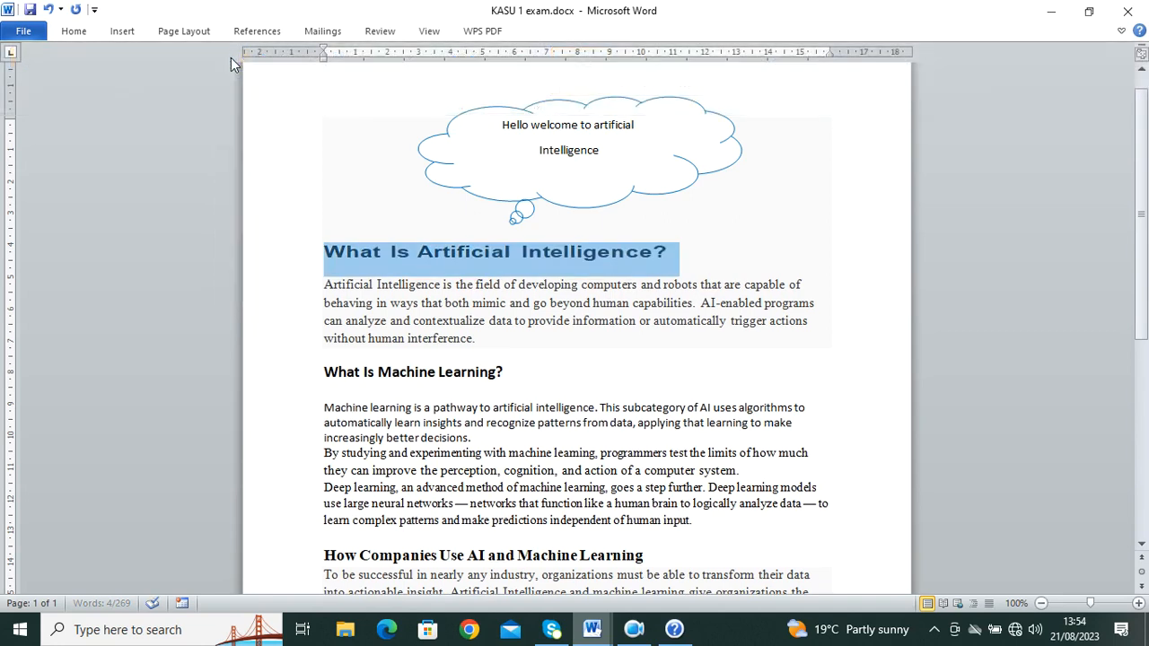
click(590, 631)
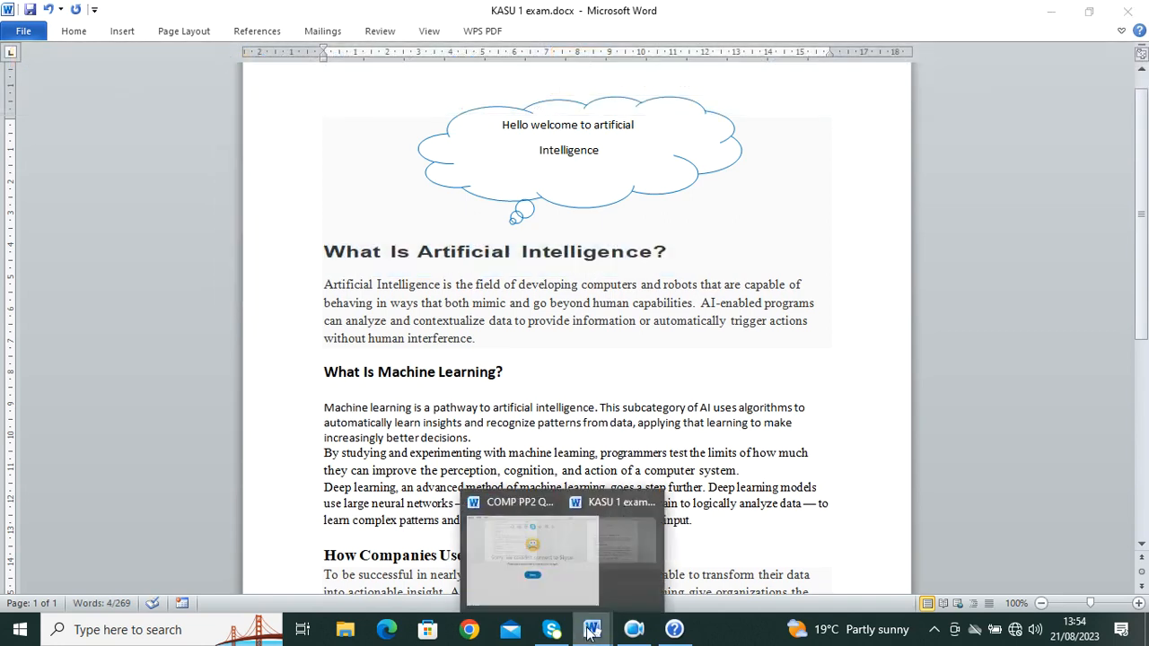
Step: Apply a double underline to the 'What Is Artificial Intelligence?' heading
click(552, 575)
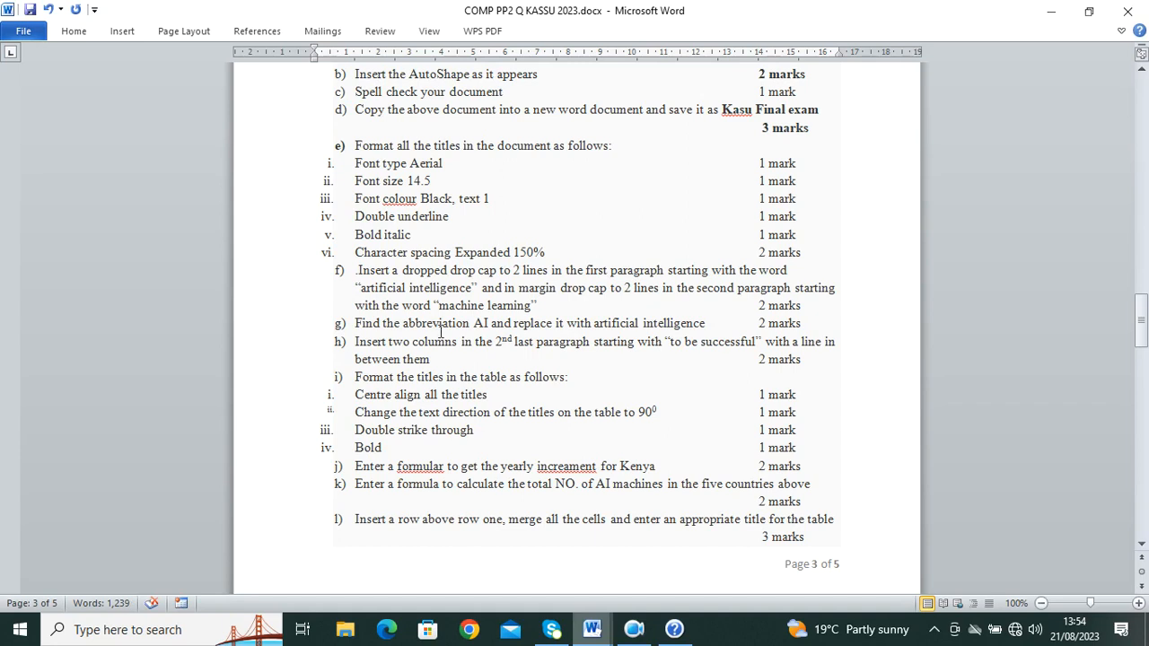
mouse_move(590, 631)
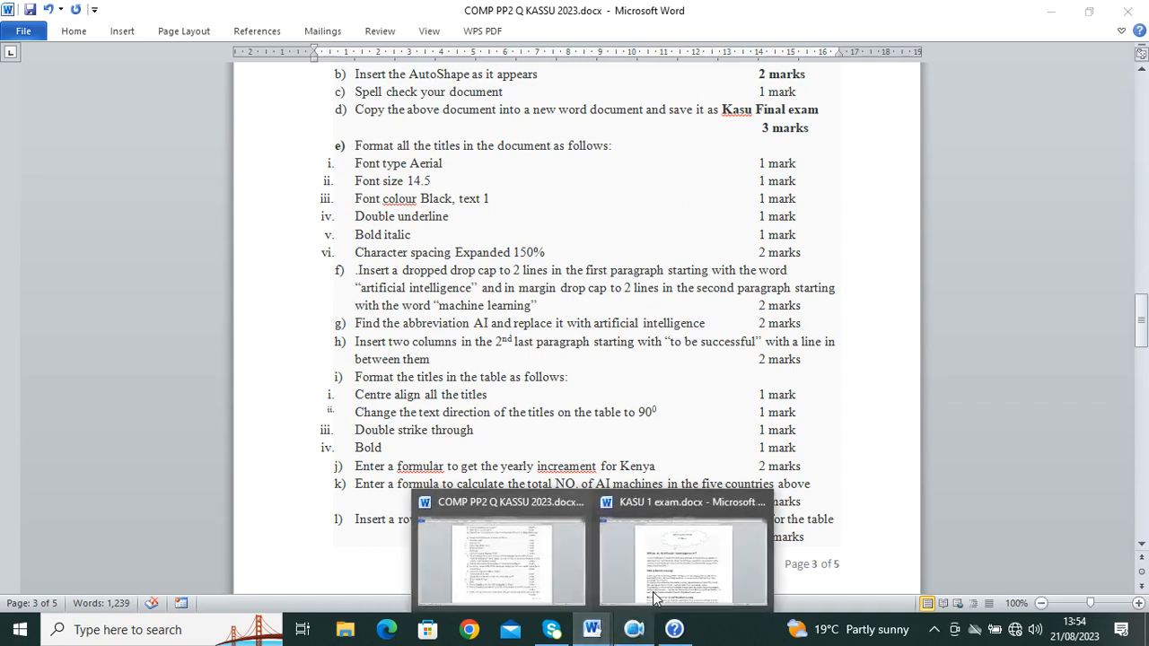
click(653, 588)
click(73, 30)
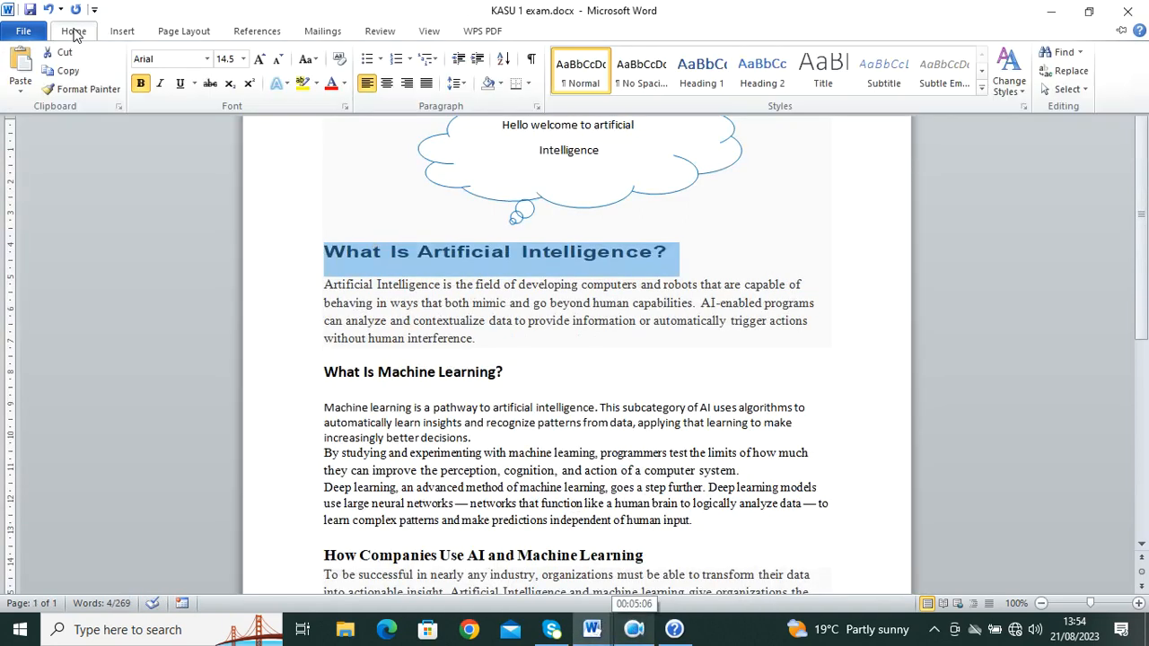
click(194, 83)
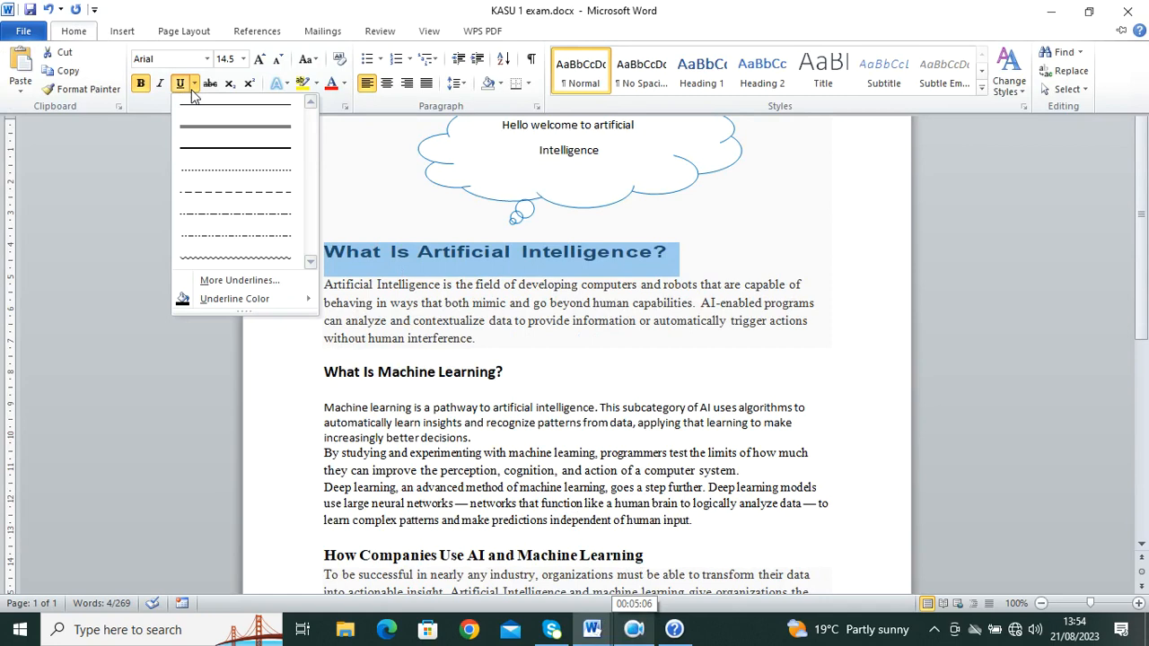
click(235, 128)
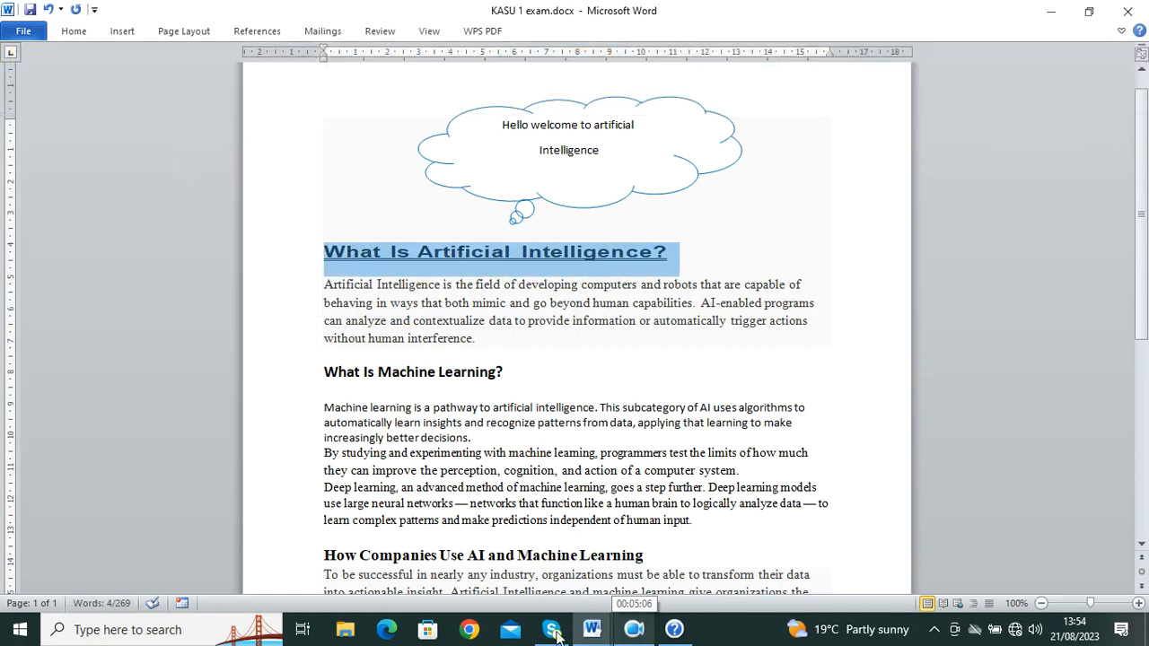
mouse_move(590, 633)
click(535, 548)
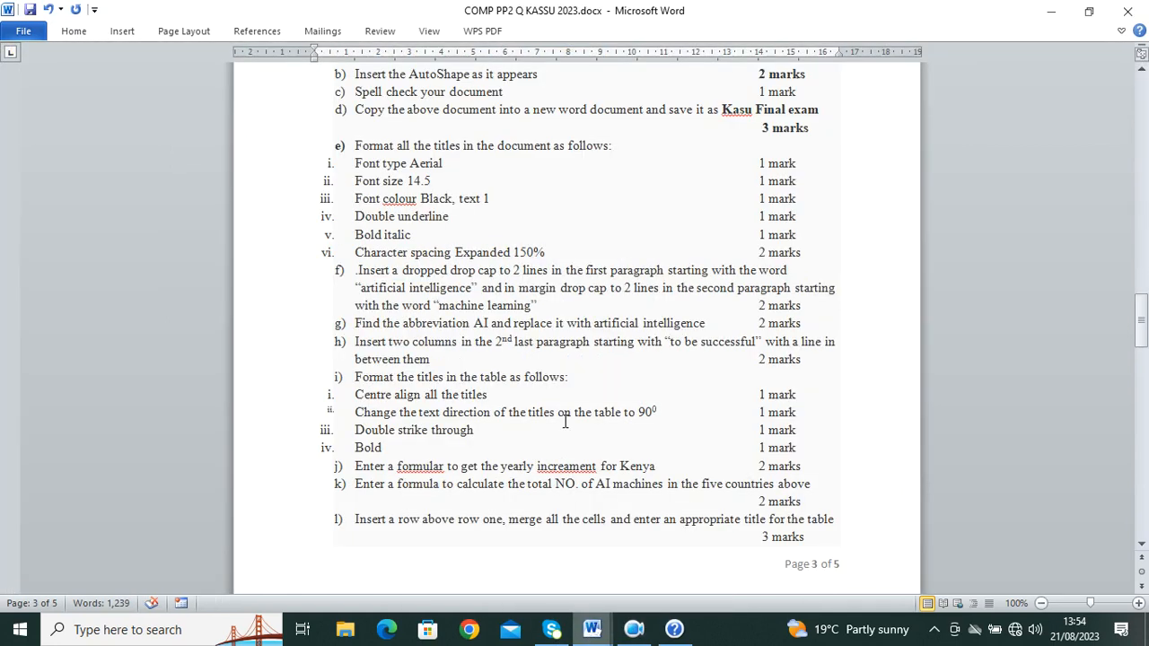
Step: Back in KASU 1 exam, colour the 'What Is Artificial Intelligence?' heading Black, Text 1
mouse_move(592, 630)
click(660, 564)
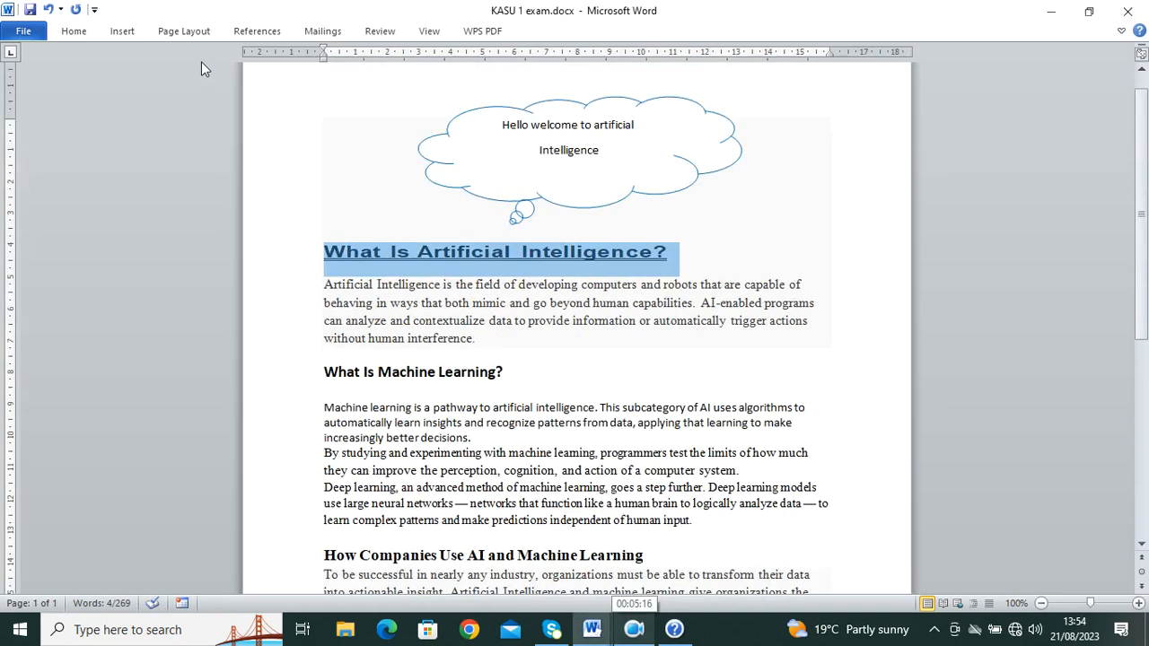
click(73, 31)
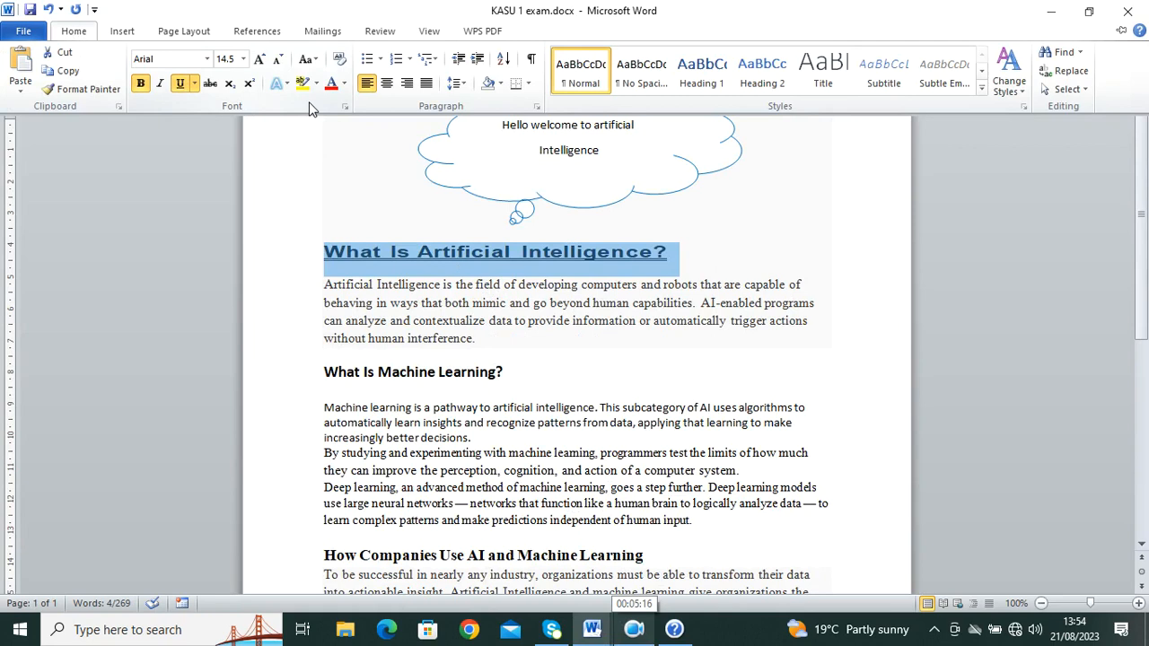
click(343, 83)
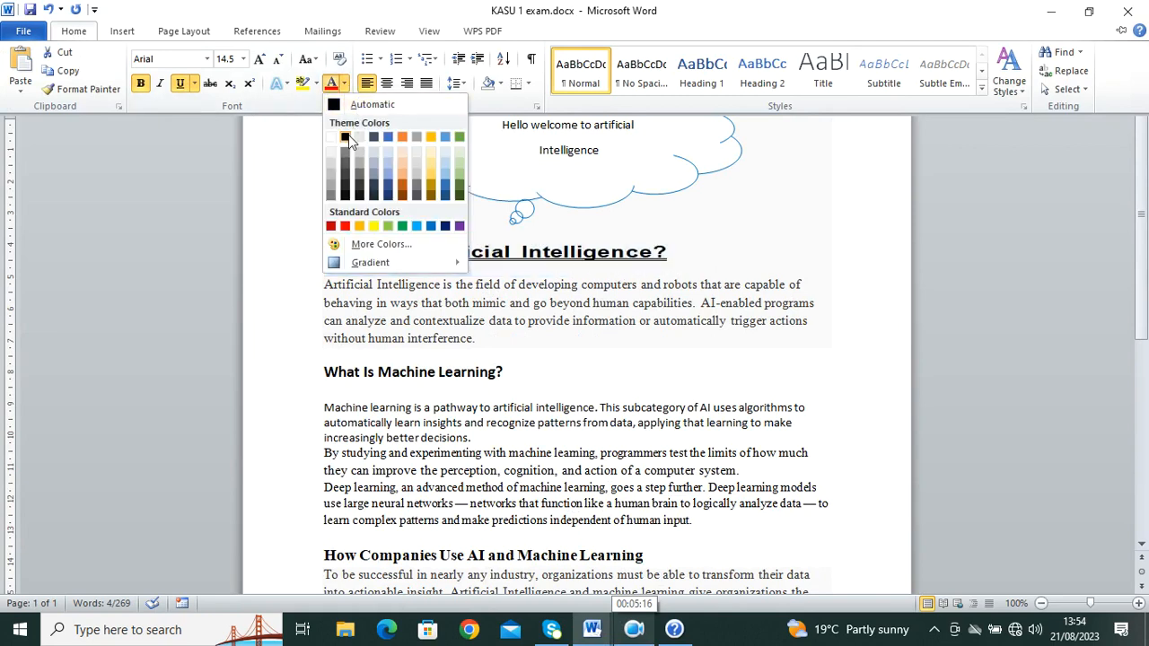
click(347, 139)
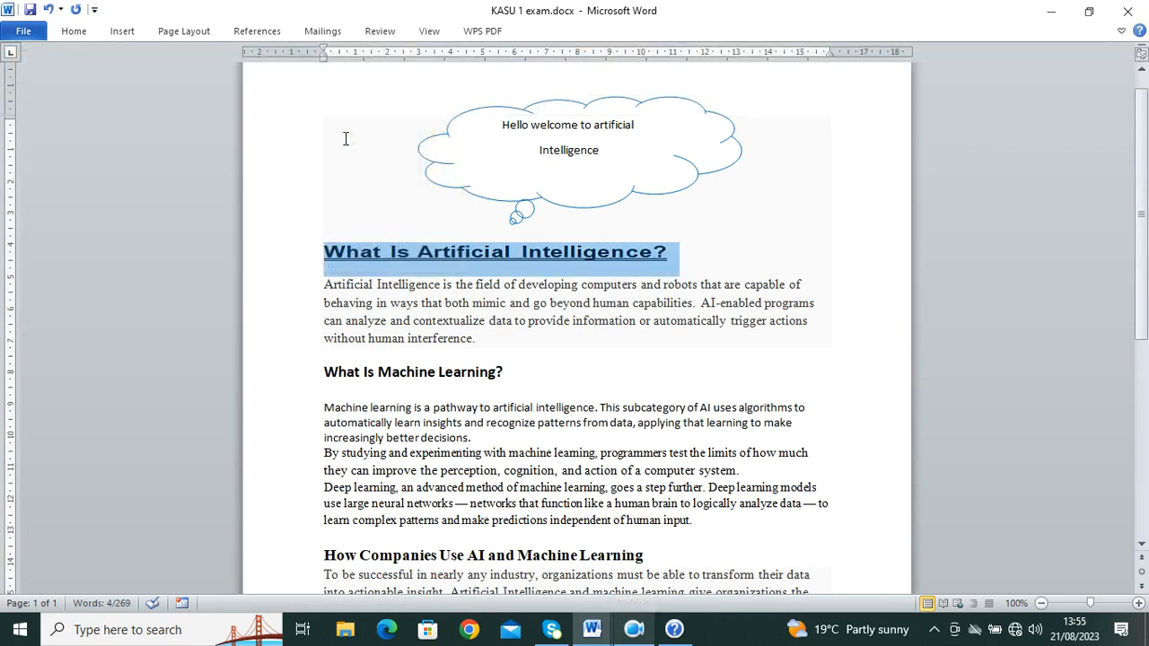
click(80, 36)
click(344, 84)
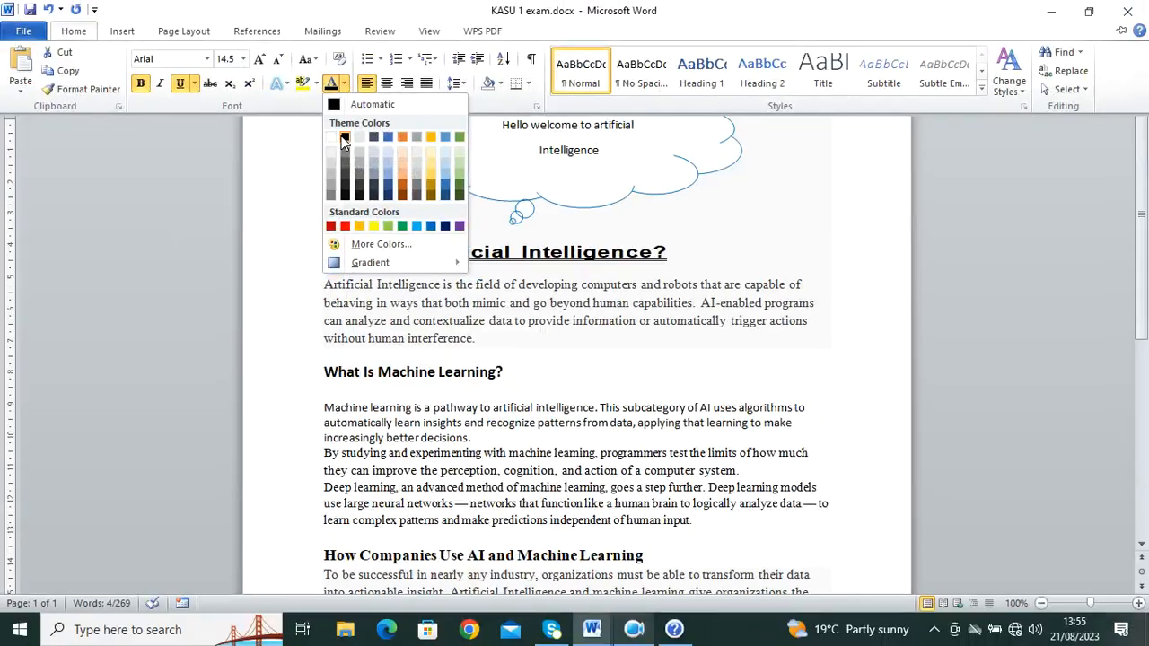
Step: Glance at the COMP PP2 question paper, then italicize the 'What Is Artificial Intelligence?' heading
click(592, 630)
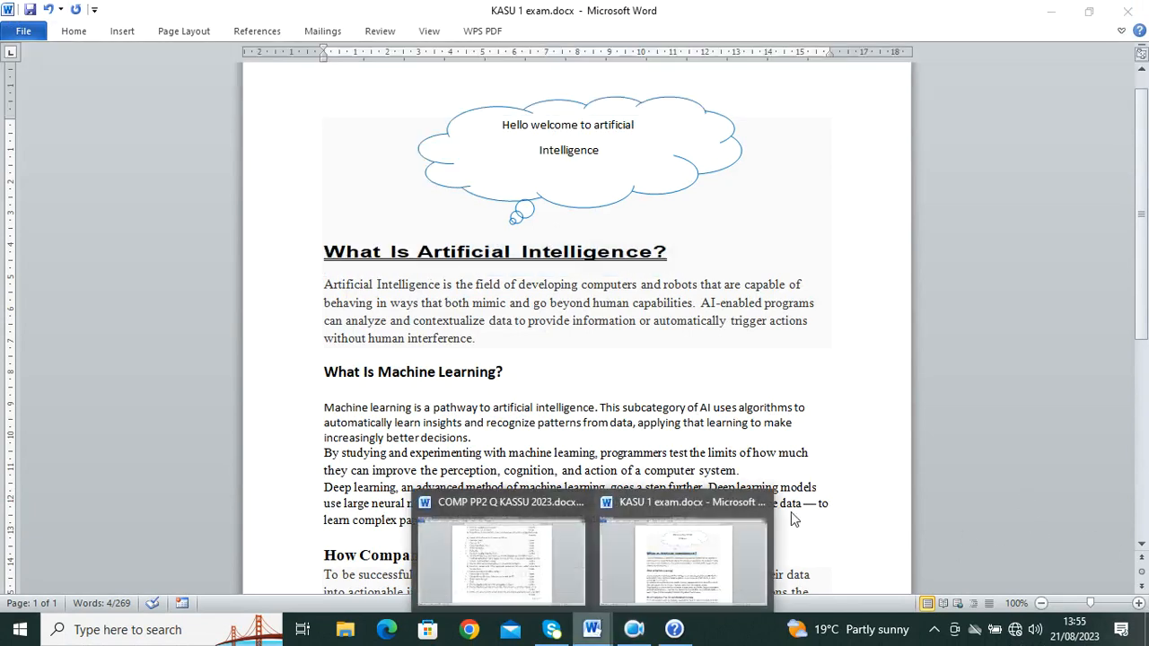
click(533, 561)
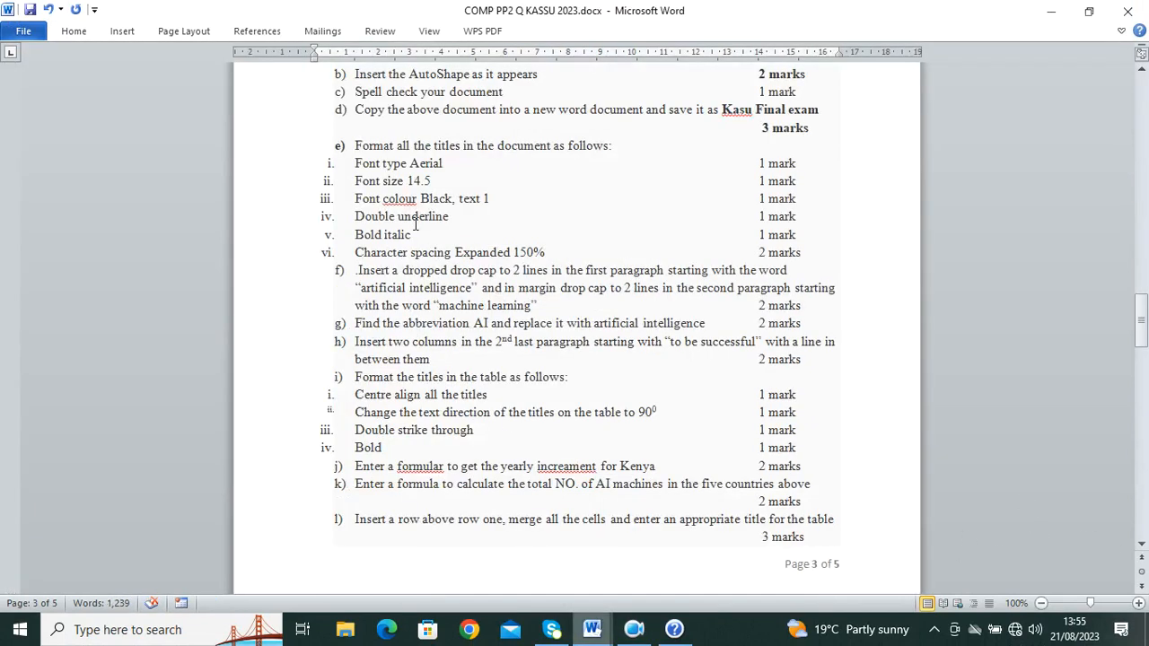
click(592, 629)
click(782, 556)
click(74, 31)
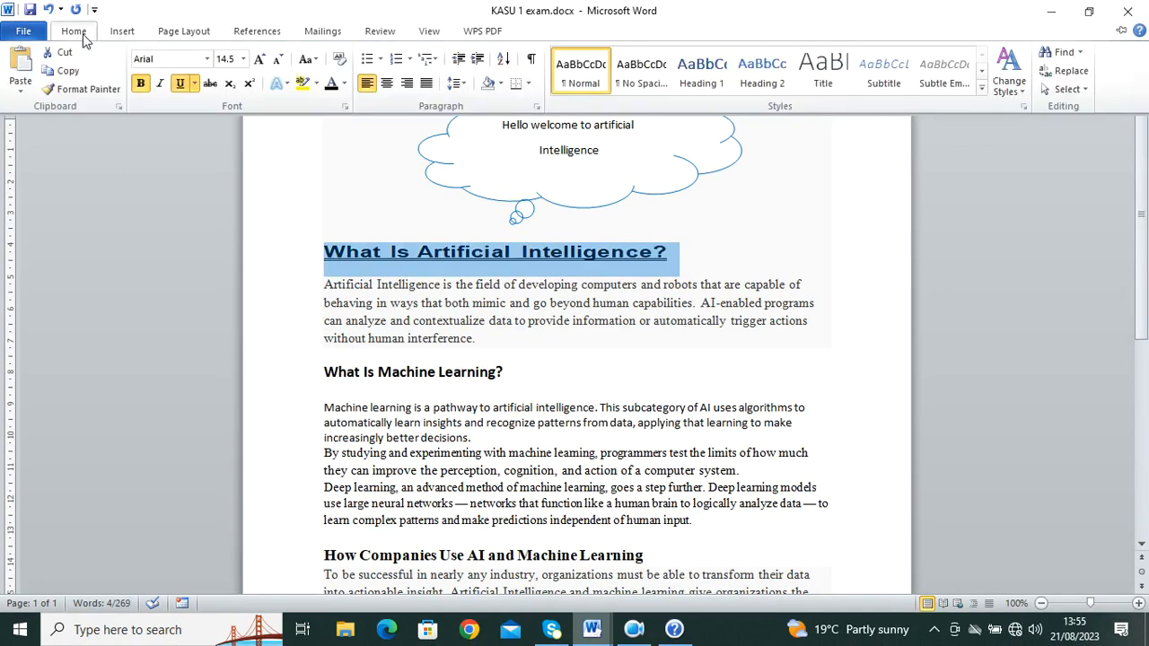
click(161, 84)
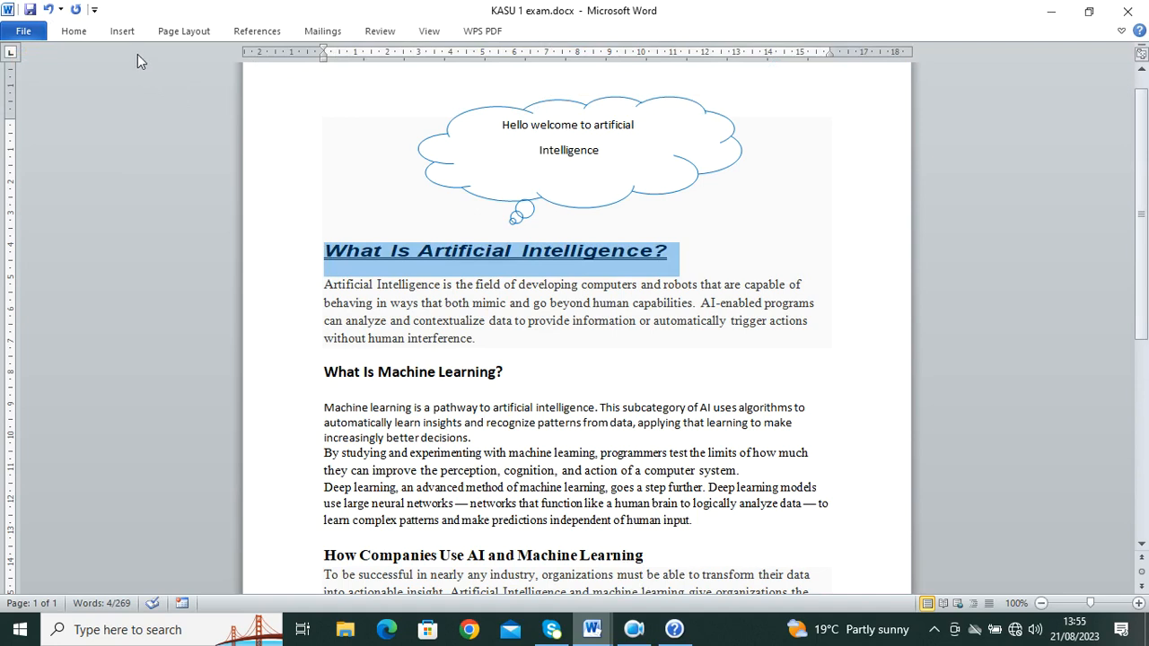
click(74, 33)
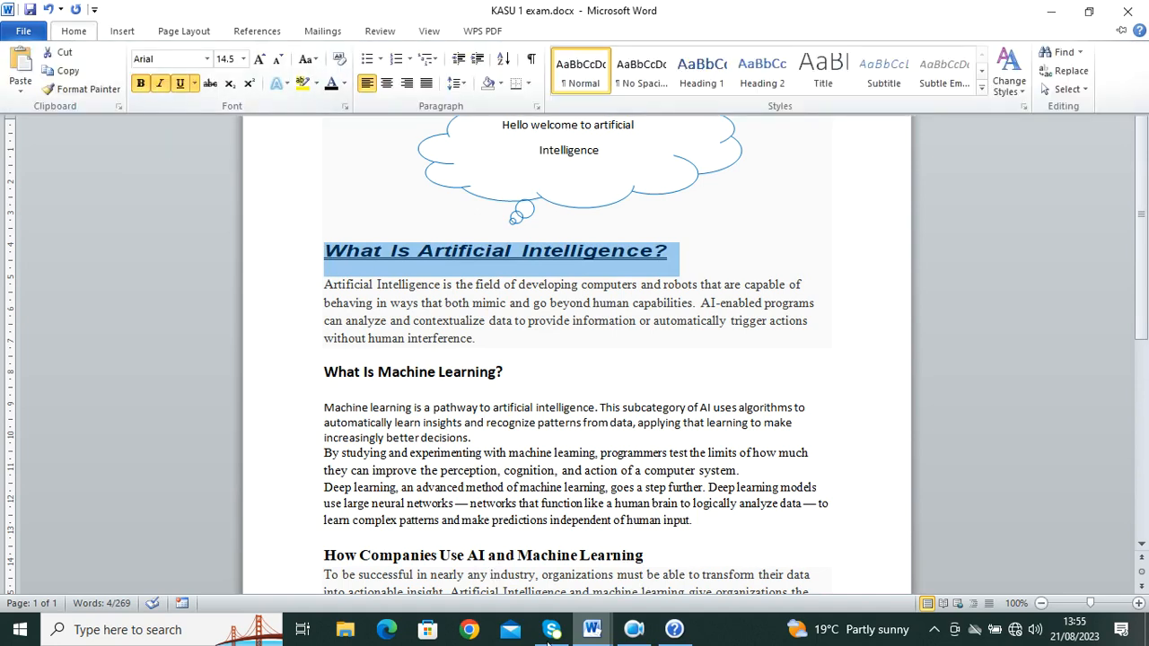
click(589, 628)
click(580, 601)
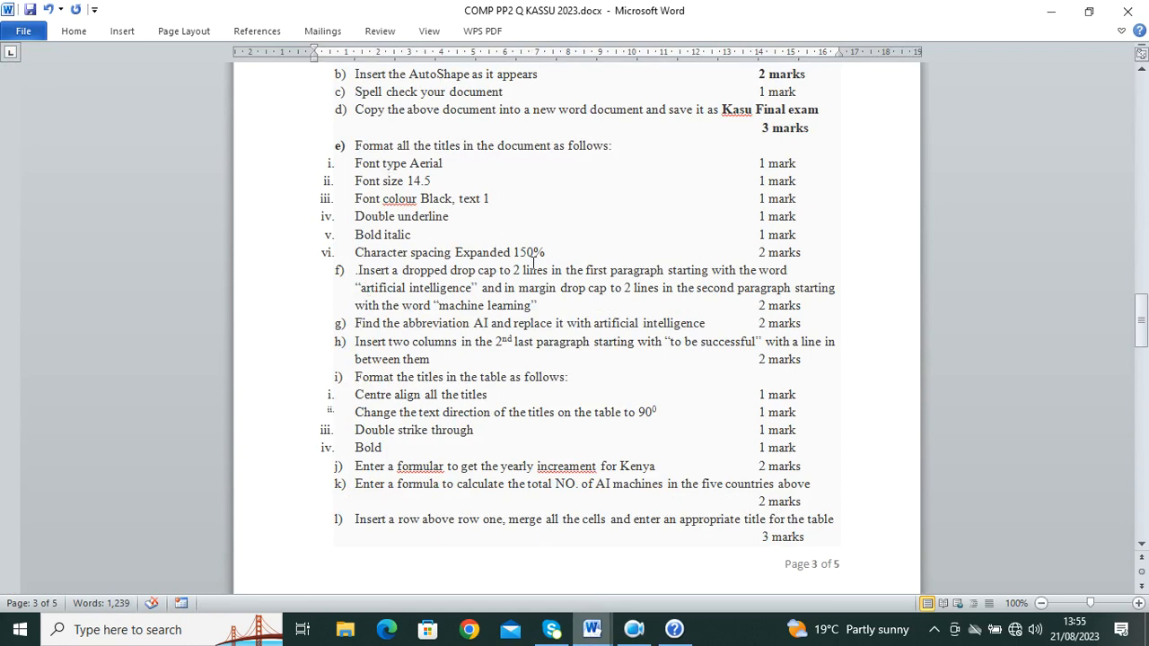
mouse_move(591, 630)
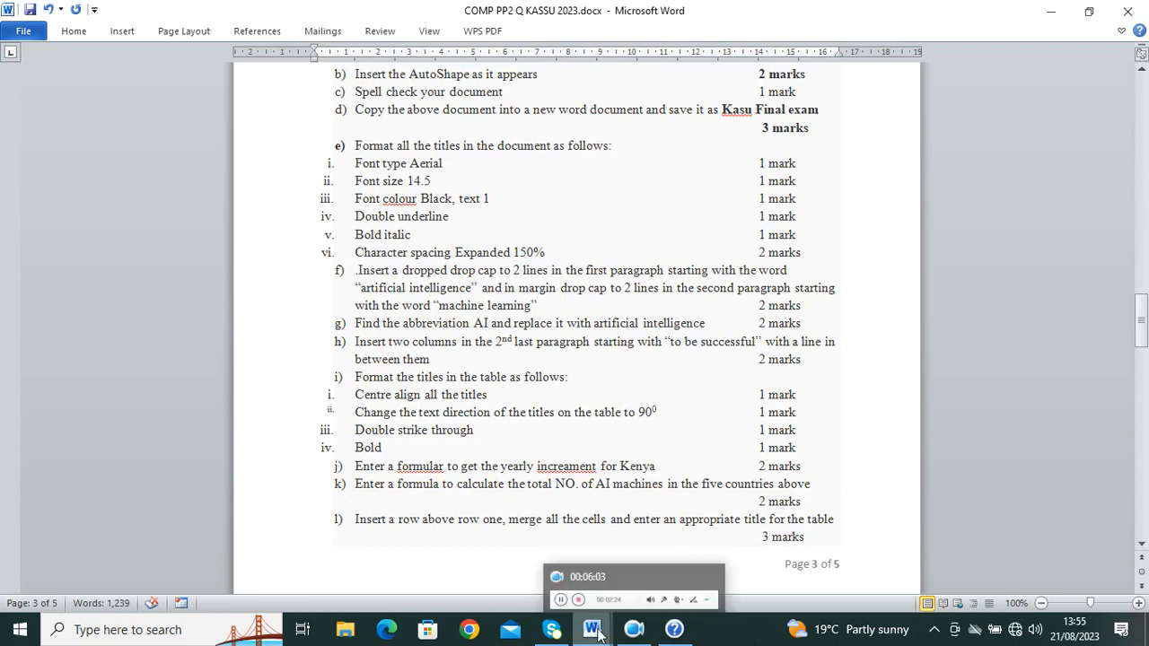
click(689, 552)
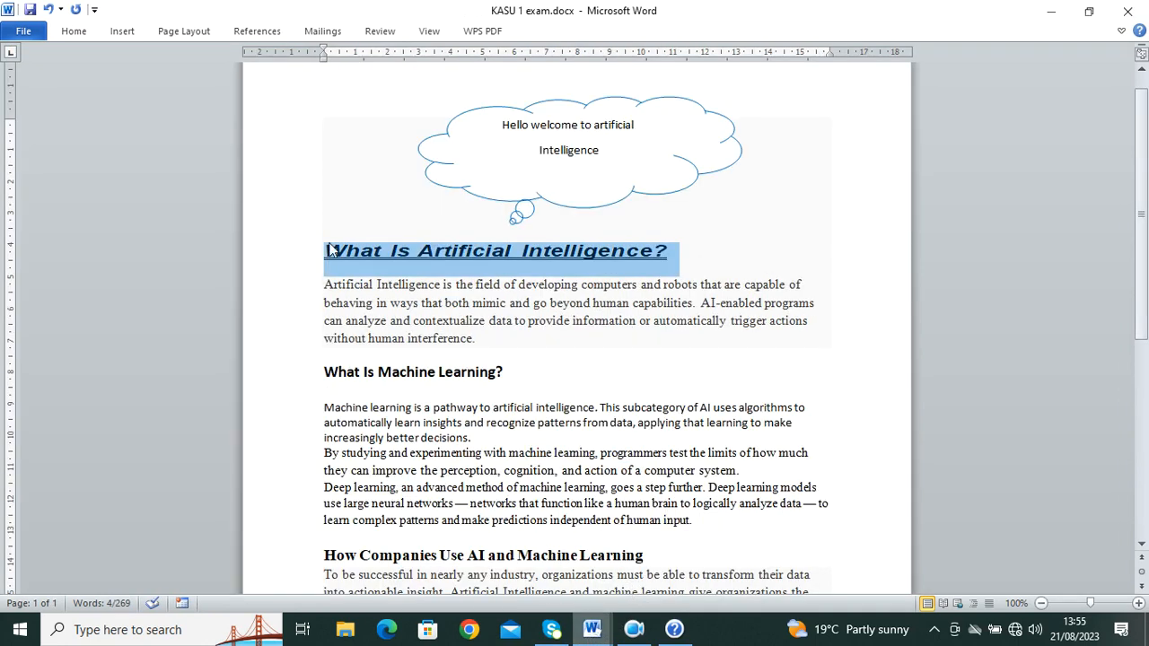
click(73, 31)
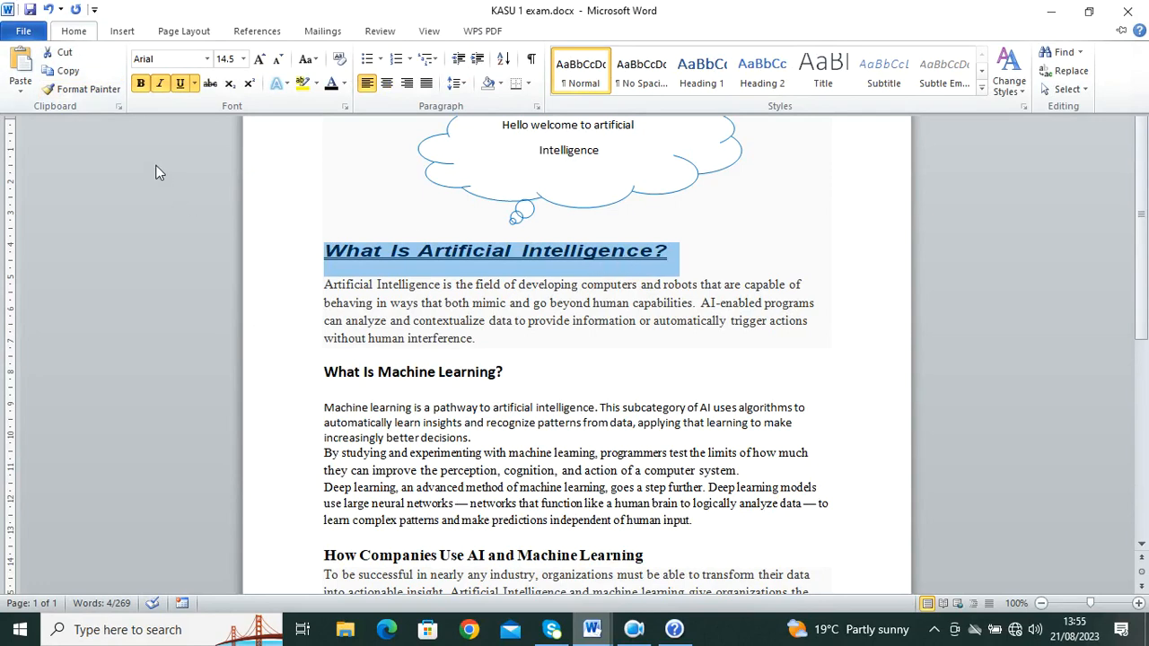
Step: Format-paint the first heading's style onto 'What Is Machine Learning?'
click(100, 95)
scroll(449, 426, down, 2)
drag(504, 293, 325, 293)
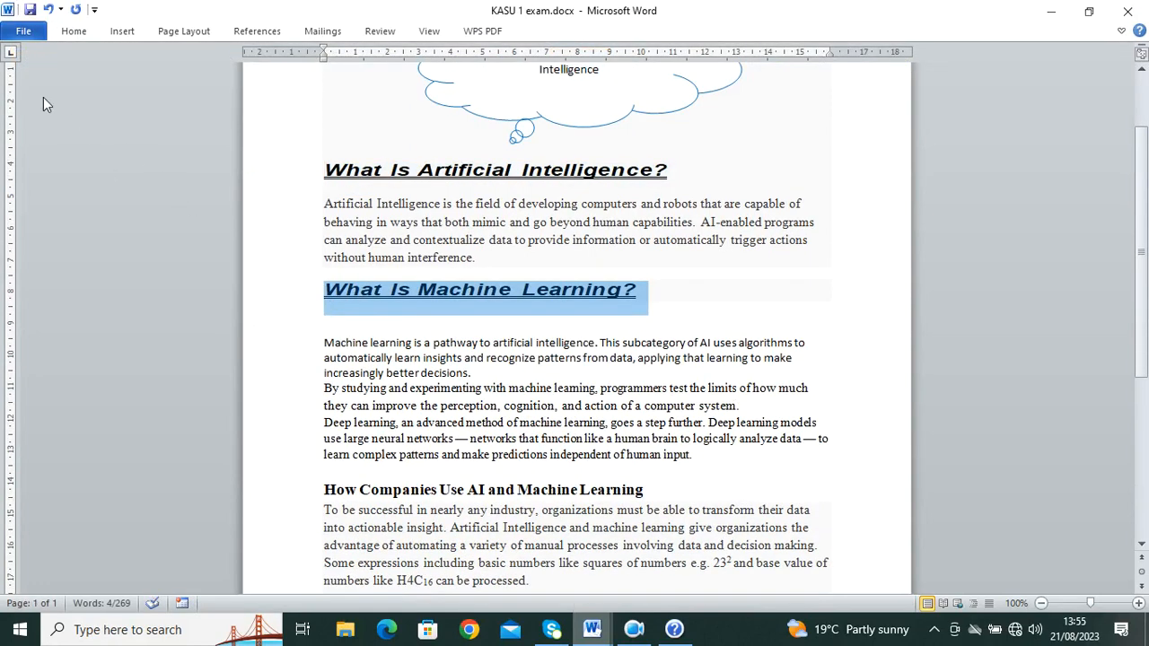
click(74, 36)
click(101, 95)
drag(643, 490, 325, 454)
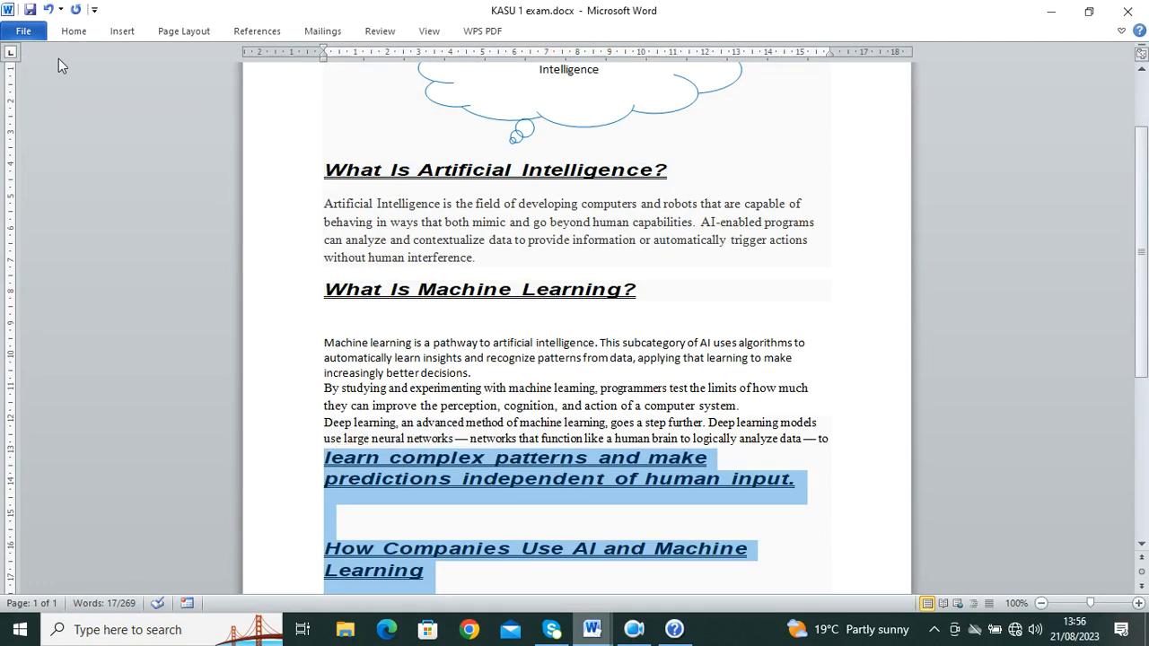
Step: Undo the stray formatting and paint the first heading's style onto the How Companies heading
click(48, 9)
click(48, 9)
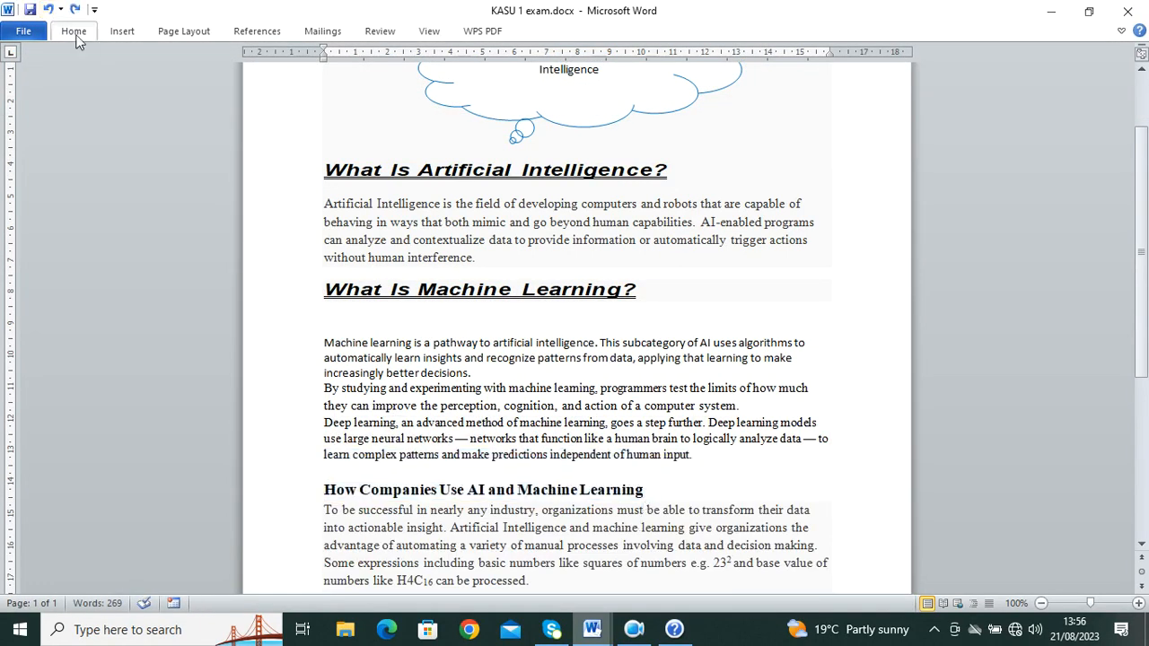
click(76, 32)
click(83, 89)
drag(641, 492, 344, 482)
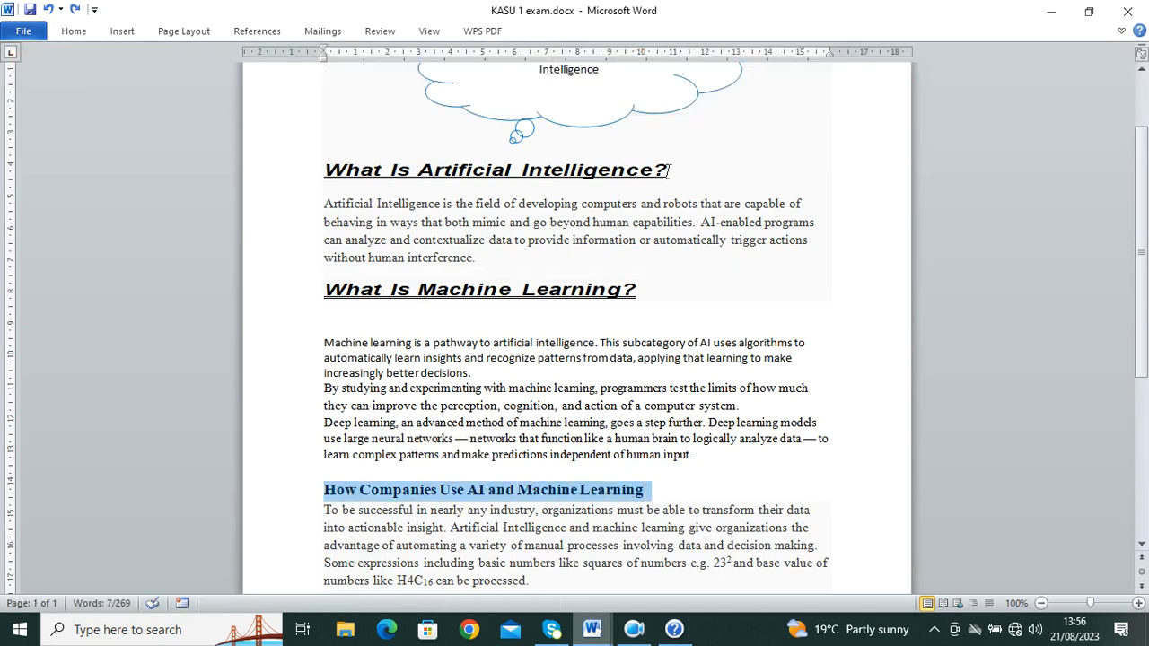
drag(665, 174, 291, 188)
click(80, 34)
click(83, 87)
mouse_move(641, 492)
mouse_down()
mouse_move(461, 467)
mouse_move(341, 469)
mouse_up()
Step: Pick up the heading formatting again, check the question paper, and return to KASU 1 exam
scroll(341, 469, down, 5)
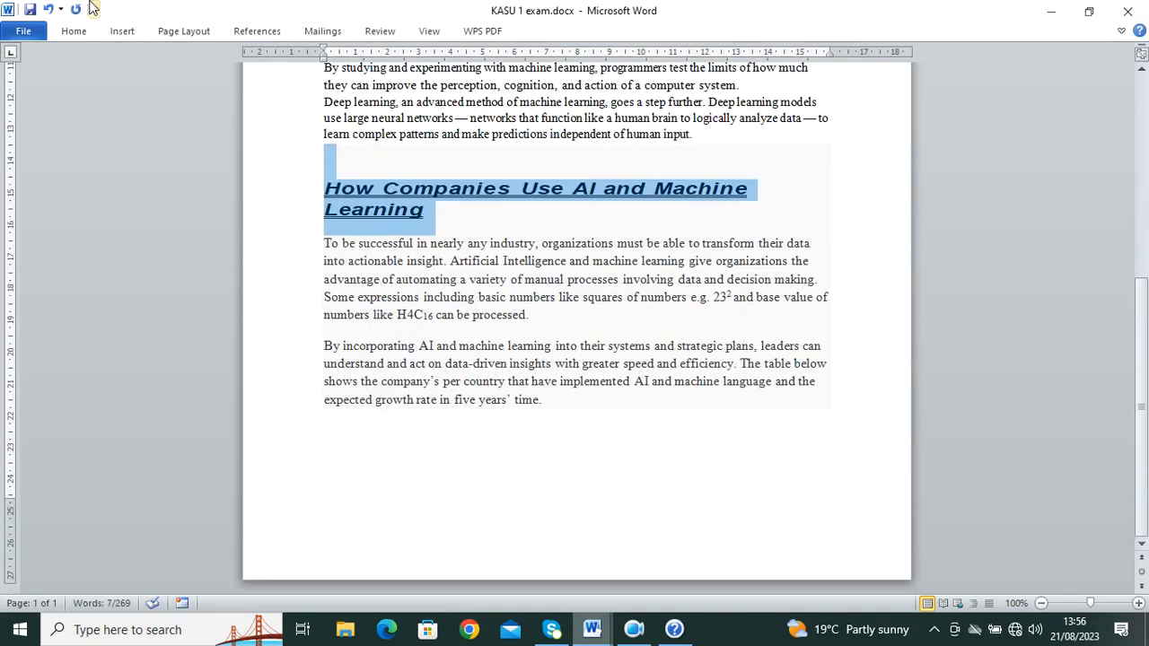
click(74, 30)
click(61, 87)
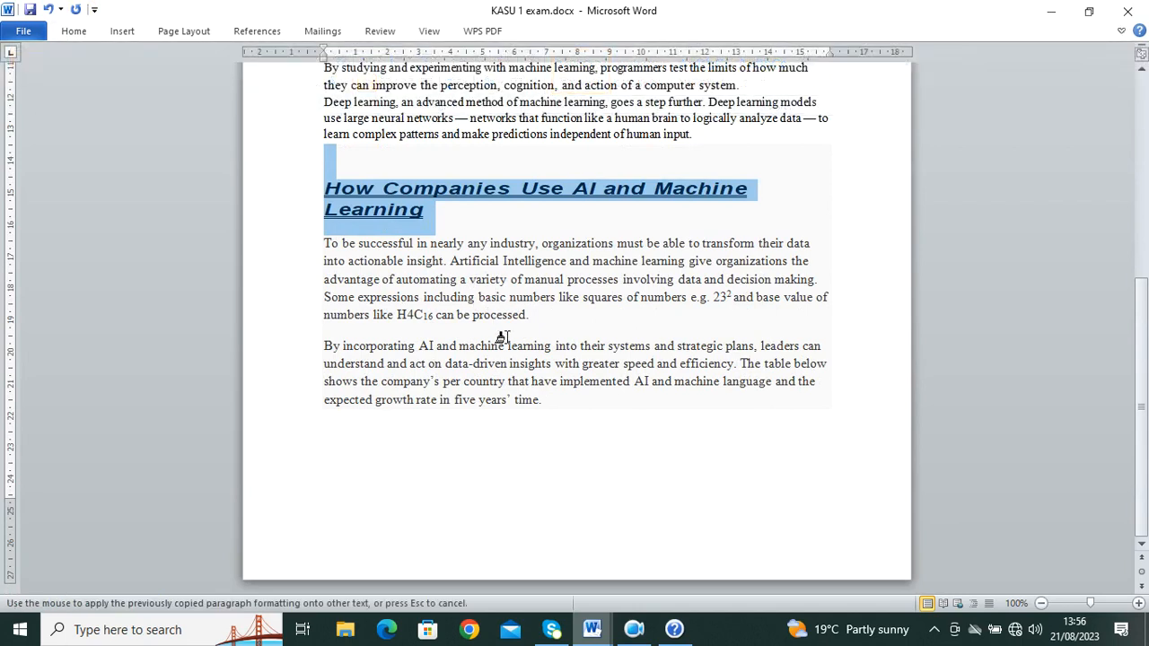
scroll(501, 335, up, 8)
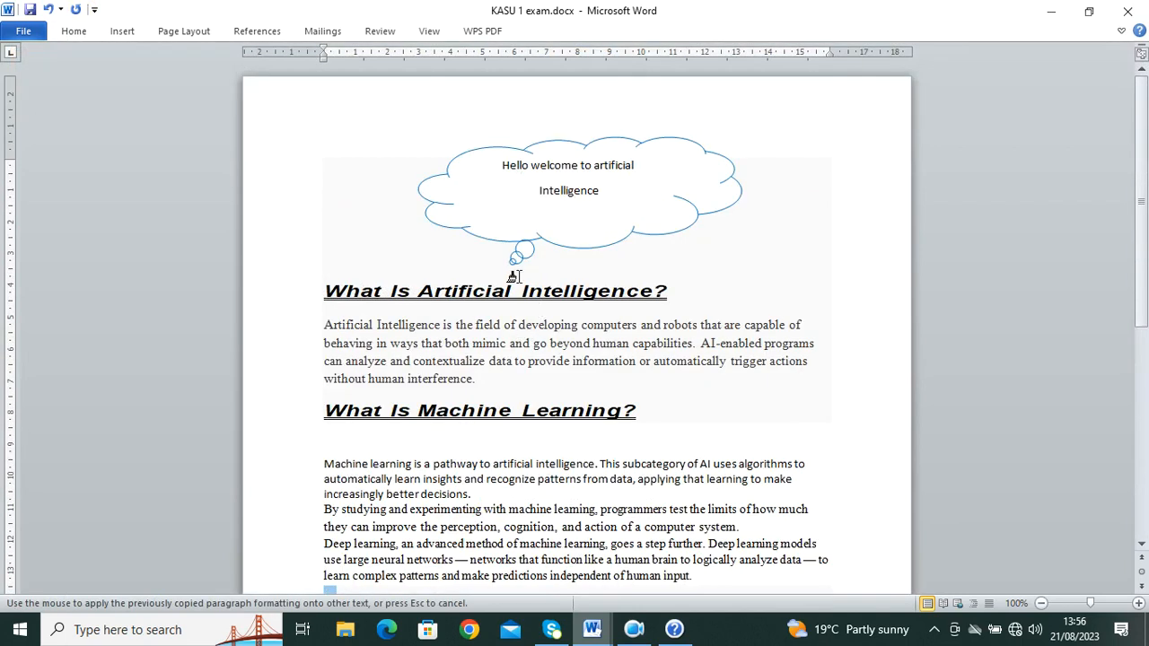
scroll(515, 276, down, 4)
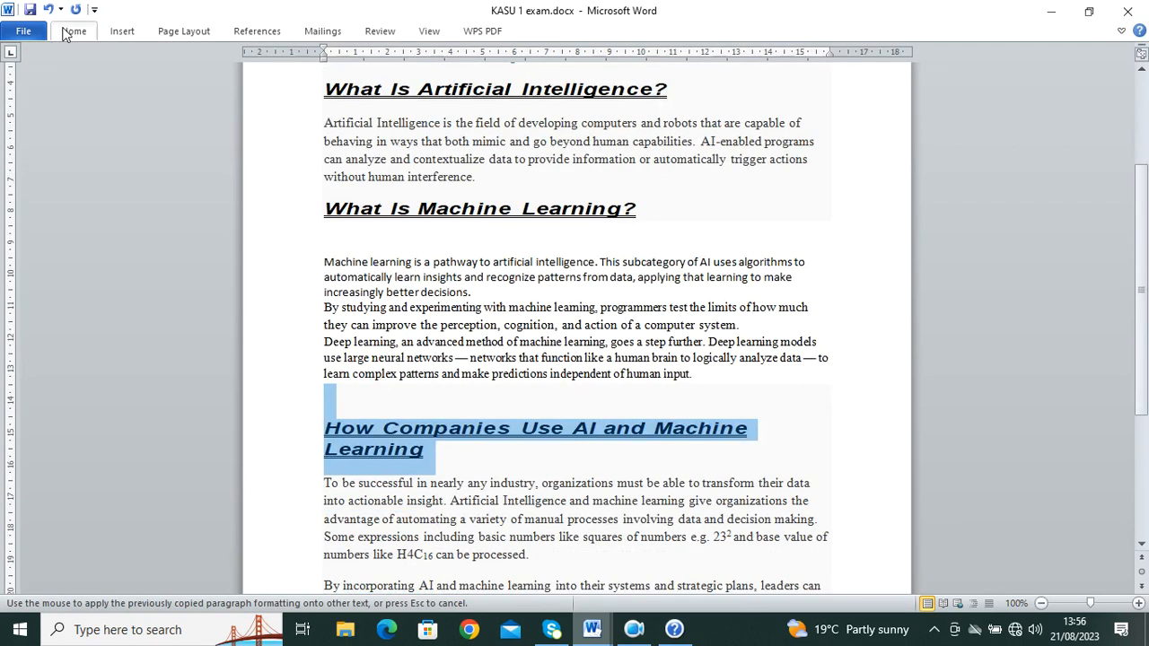
click(87, 30)
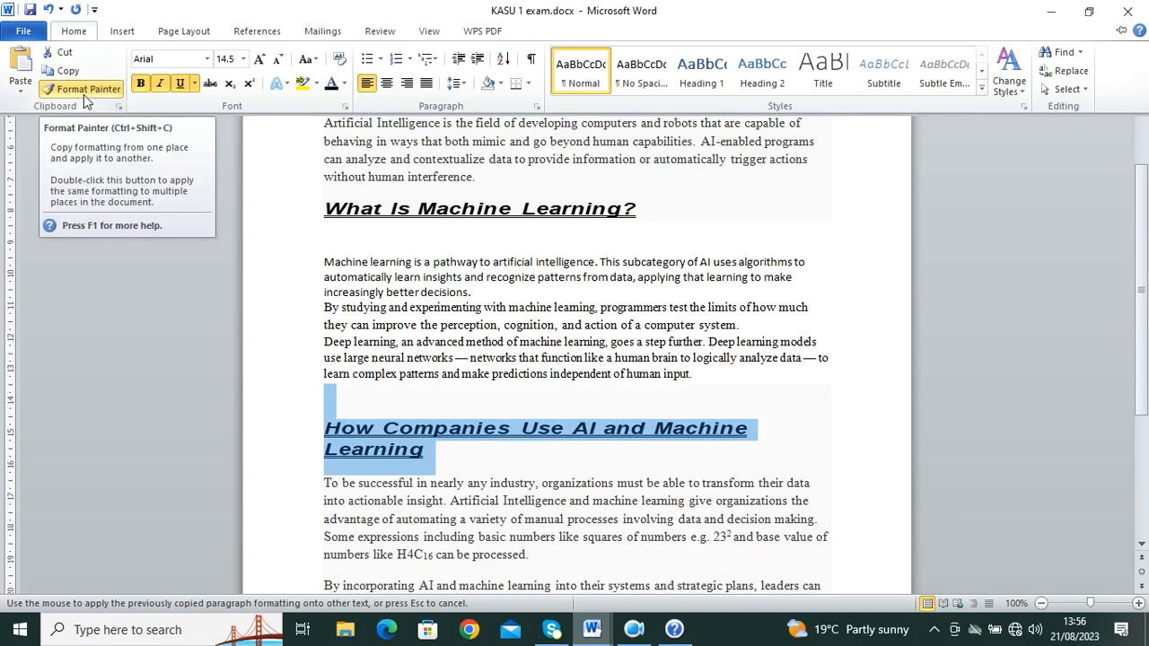
click(592, 630)
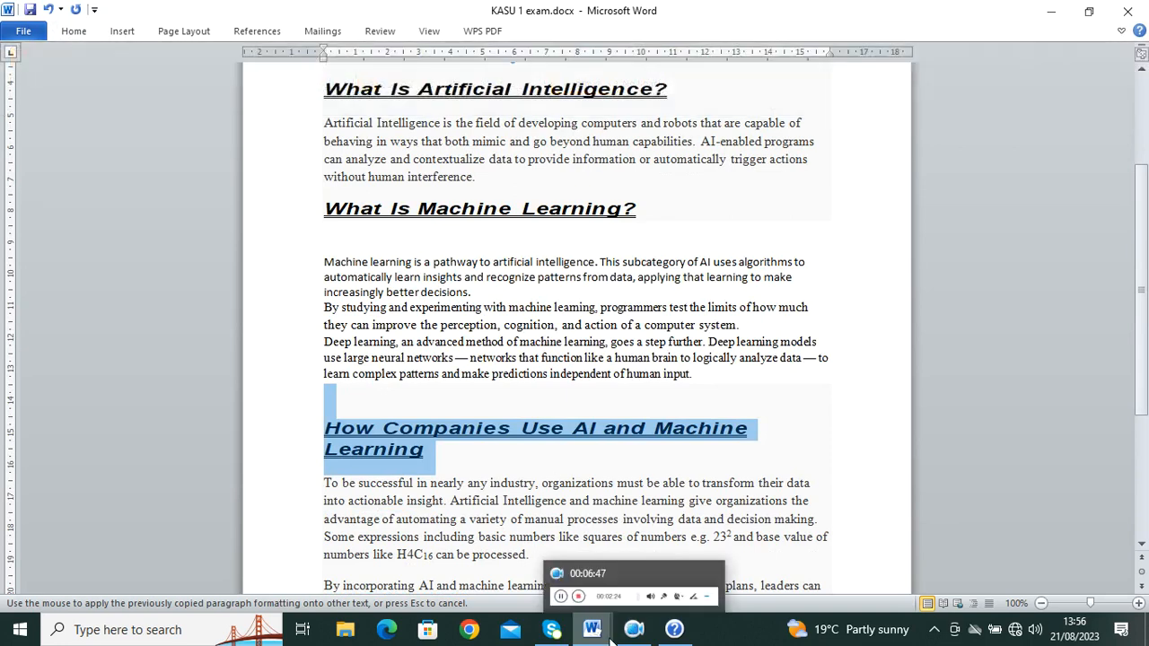
click(503, 566)
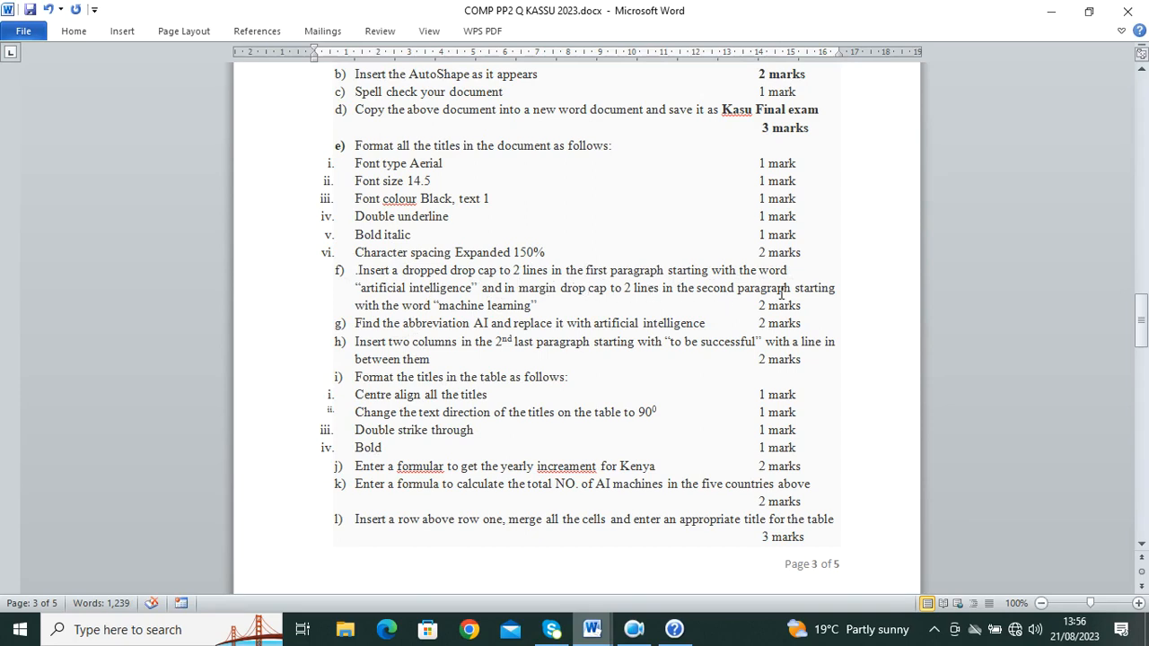
mouse_move(591, 629)
click(688, 538)
Step: Start the 'What Is Artificial Intelligence?' paragraph with a Dropped capital A, two lines deep
scroll(385, 269, up, 1)
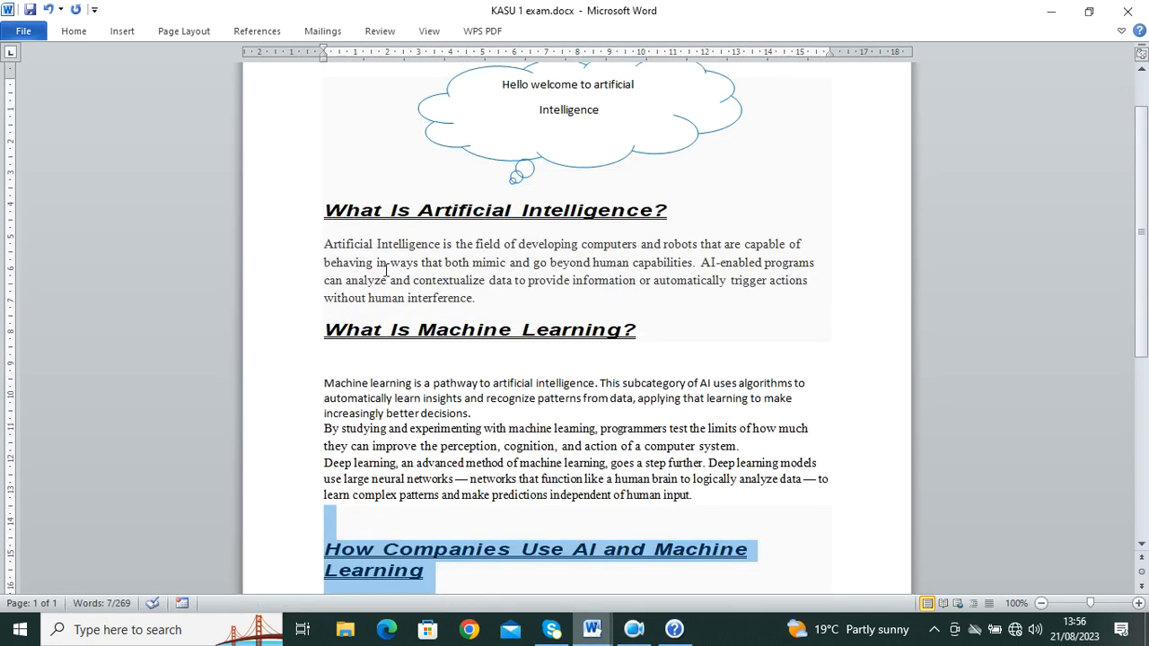
drag(337, 241, 323, 248)
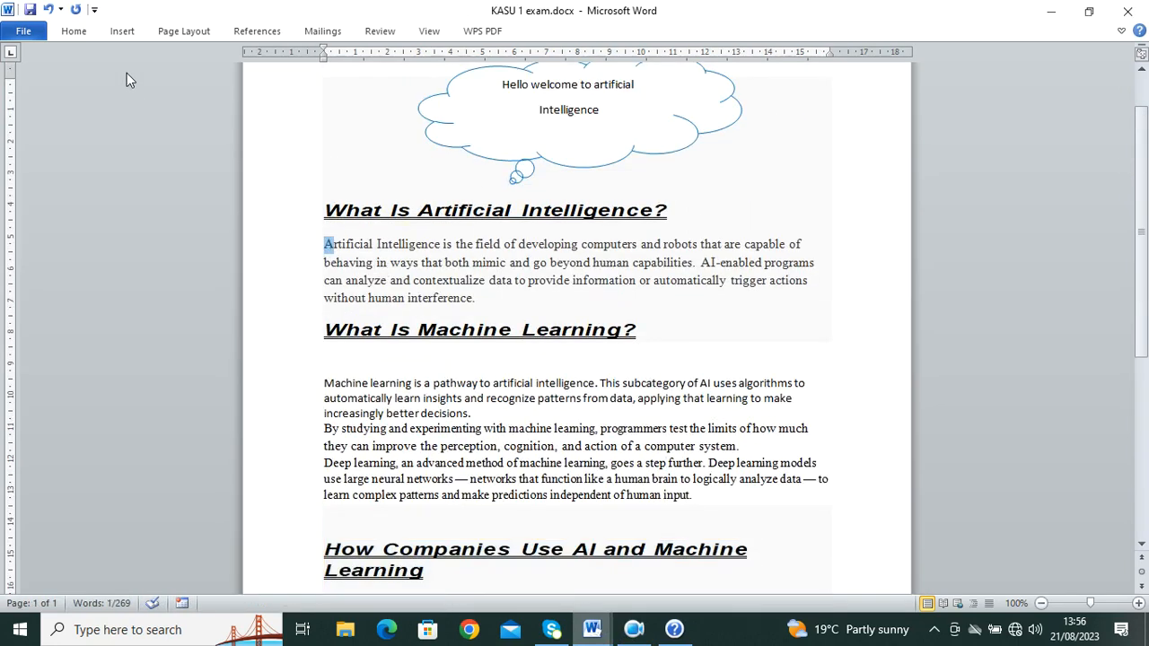
click(122, 32)
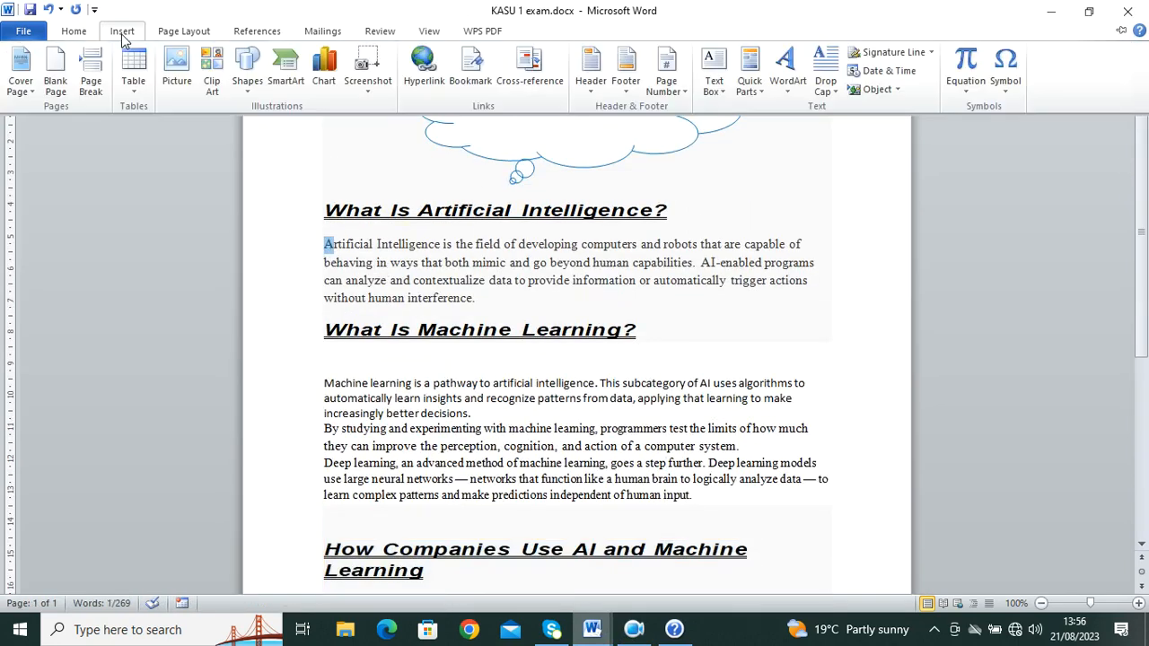
click(824, 90)
click(871, 224)
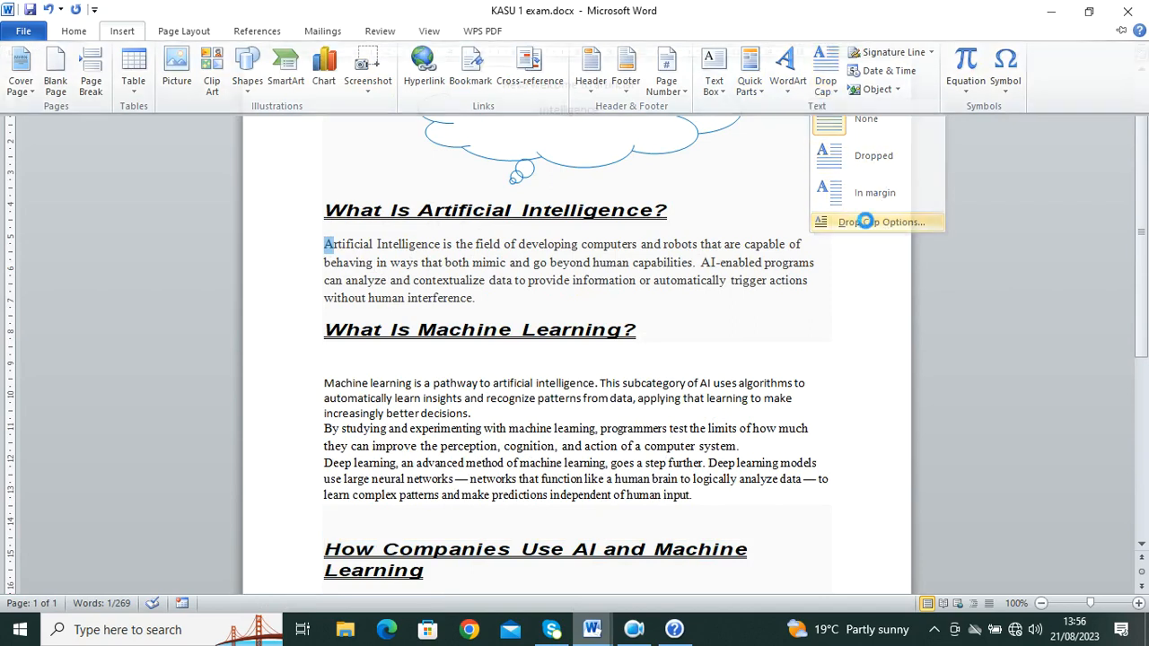
click(575, 251)
click(651, 342)
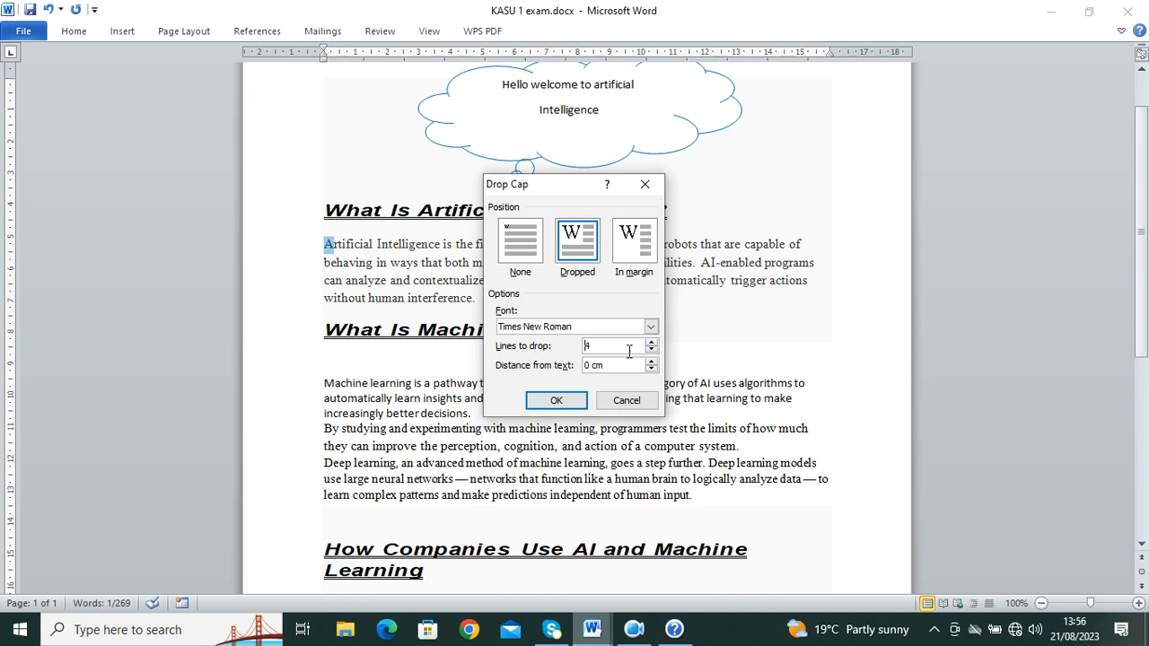
click(556, 401)
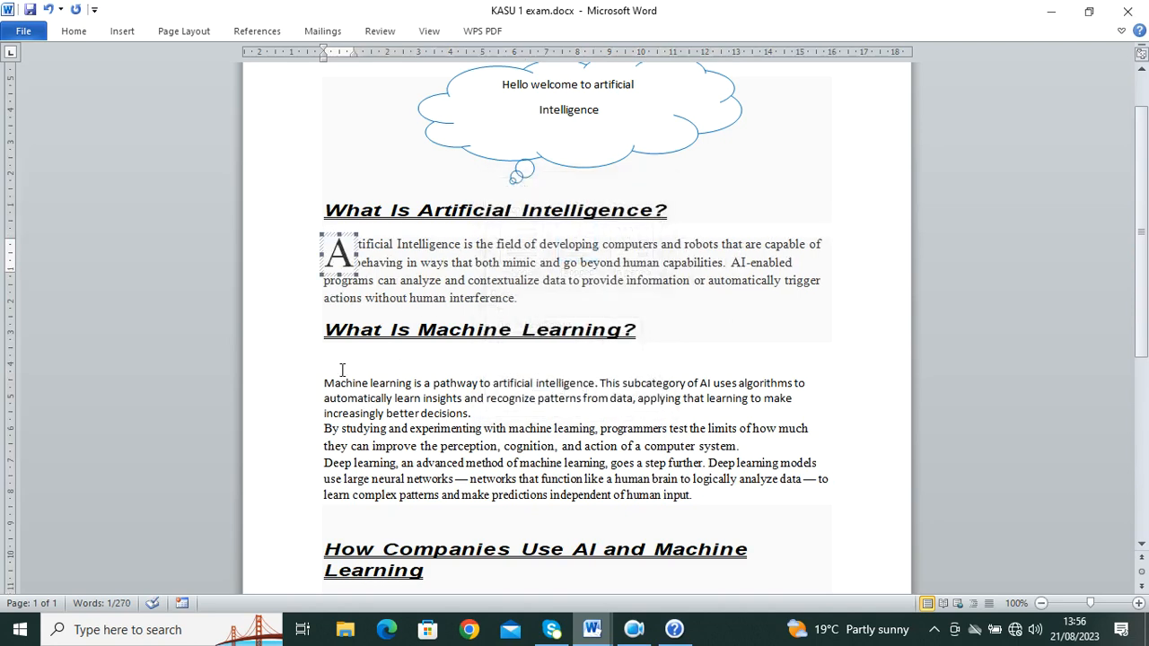
drag(335, 384, 324, 383)
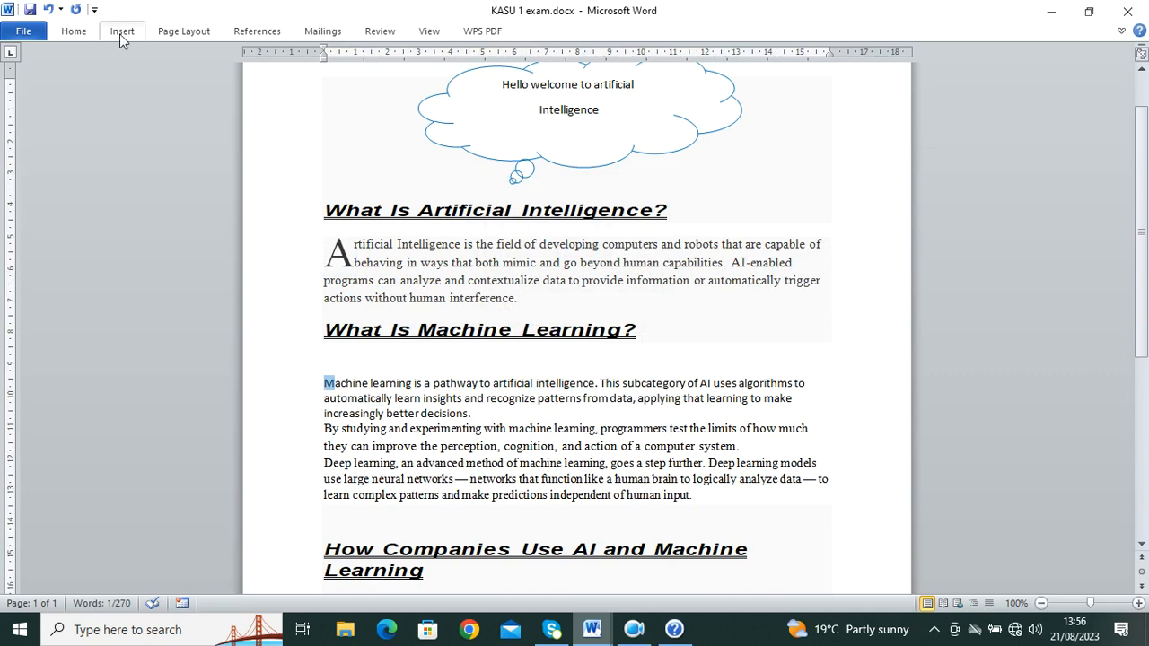
Step: Put an In margin drop cap M at the start of the machine learning paragraph
click(119, 33)
click(825, 74)
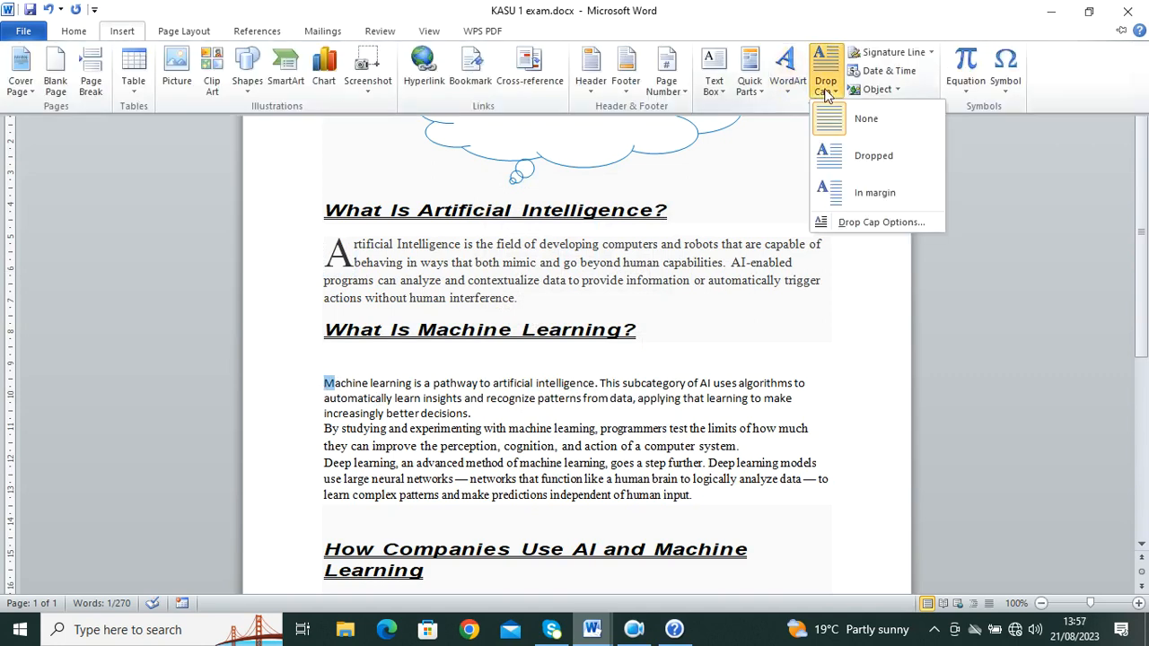
click(883, 191)
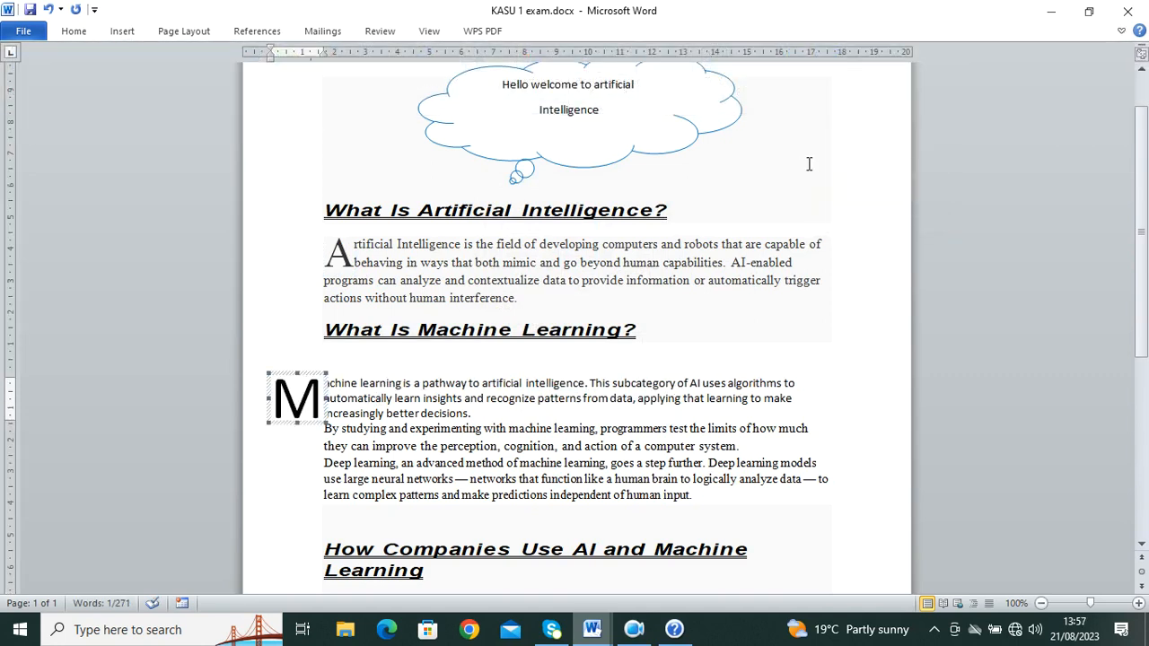
Step: Lower the margin M drop cap to about two lines, then bring up the question paper
click(122, 31)
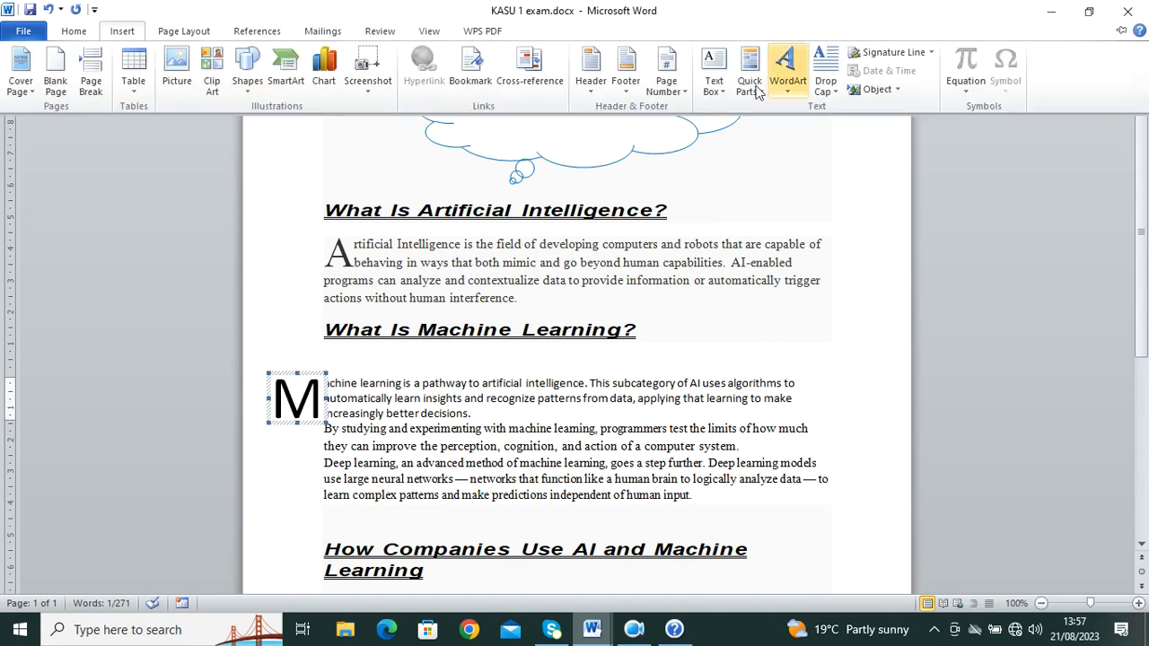
click(826, 83)
click(884, 223)
click(652, 345)
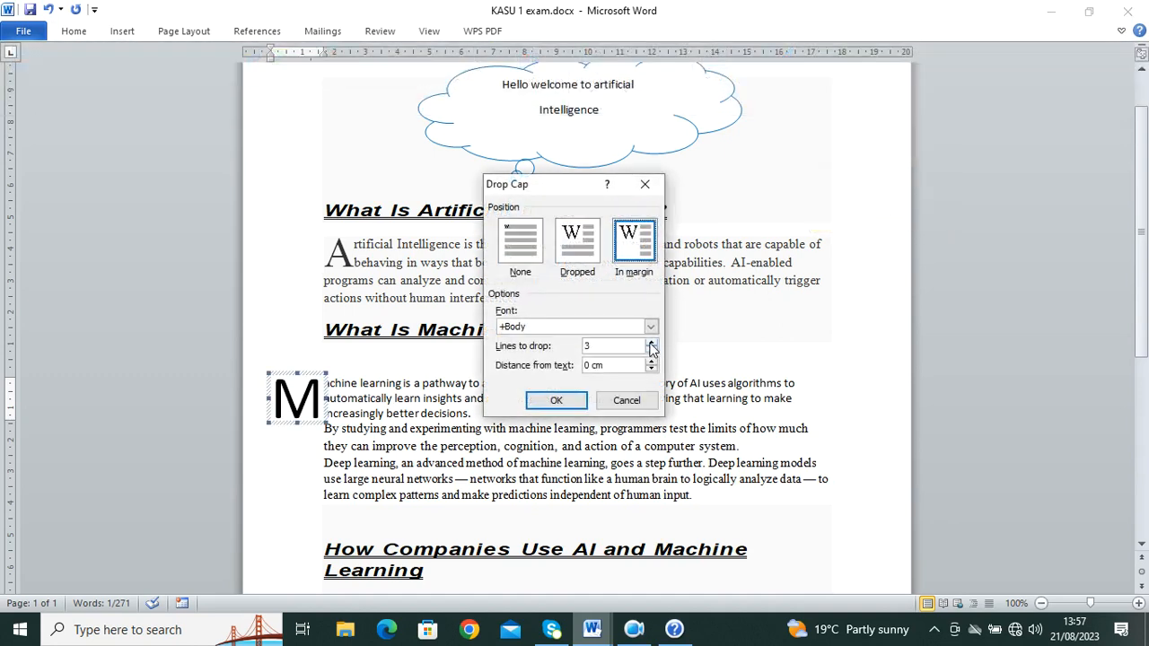
click(652, 350)
click(652, 350)
click(557, 401)
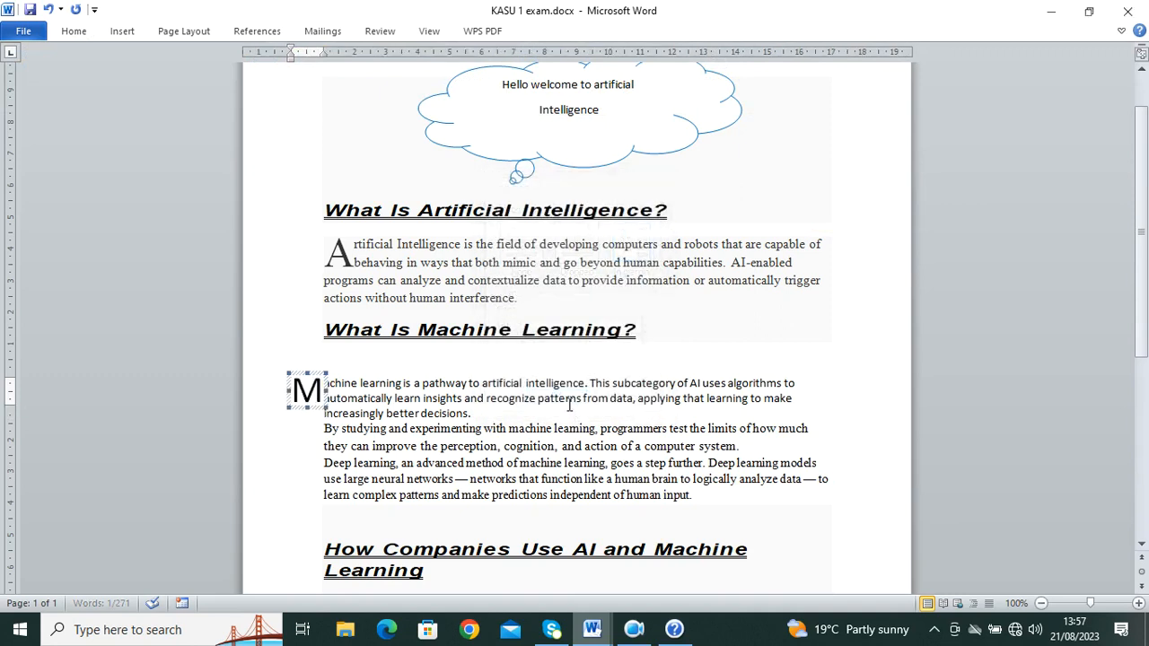
click(872, 261)
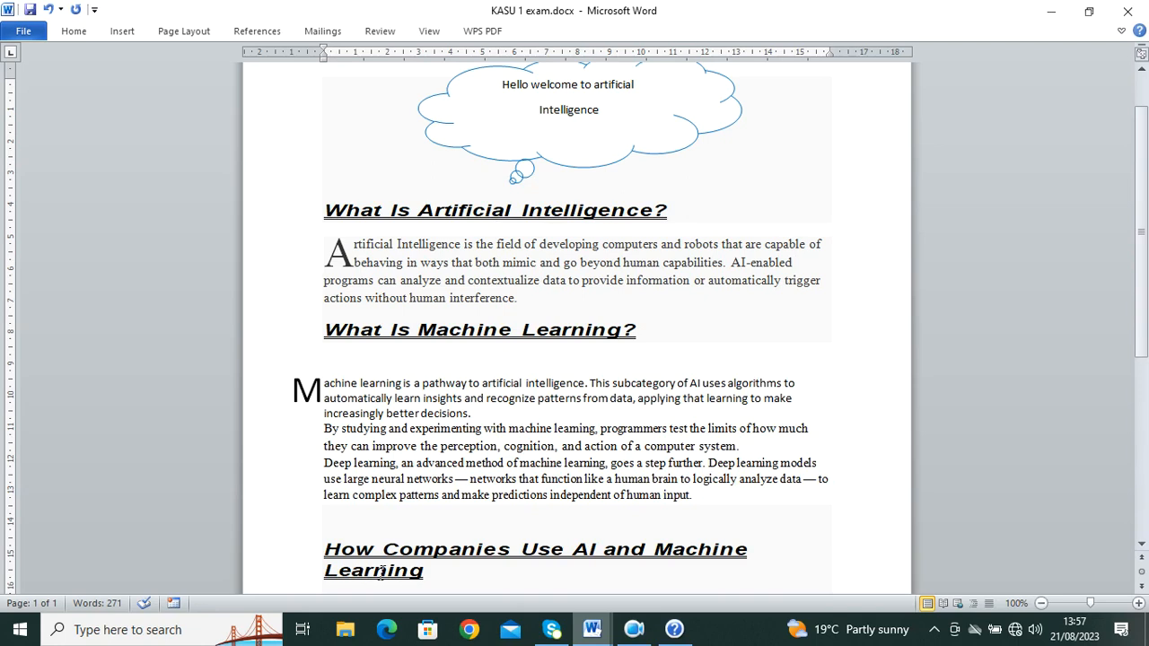
mouse_move(592, 629)
click(538, 600)
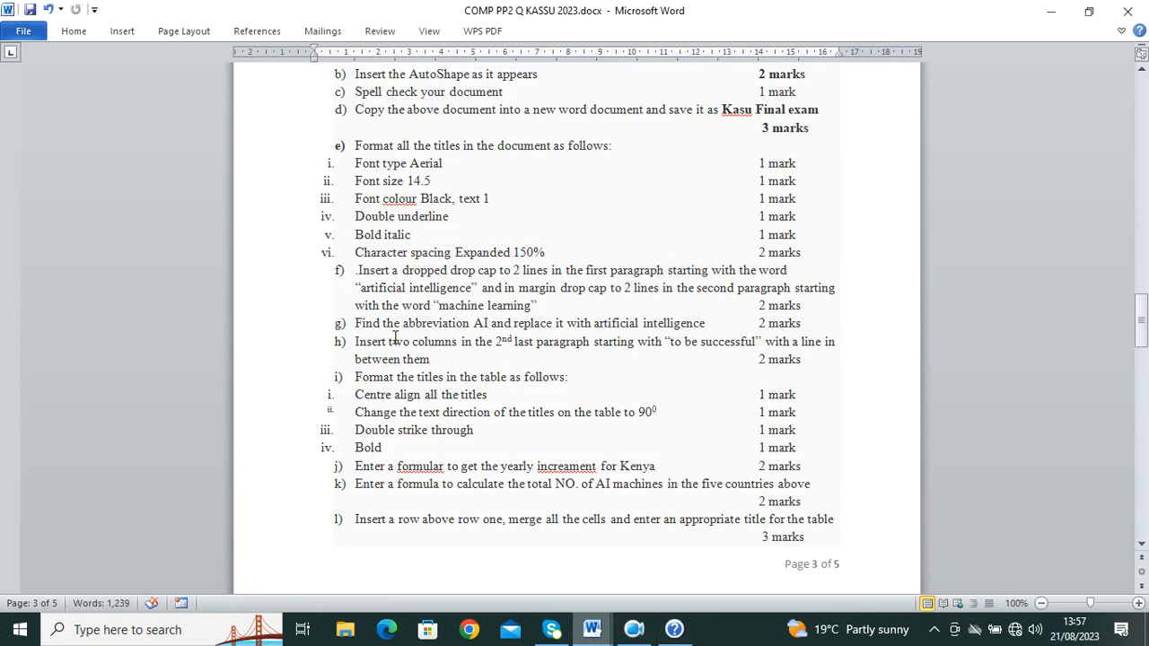
double_click(481, 325)
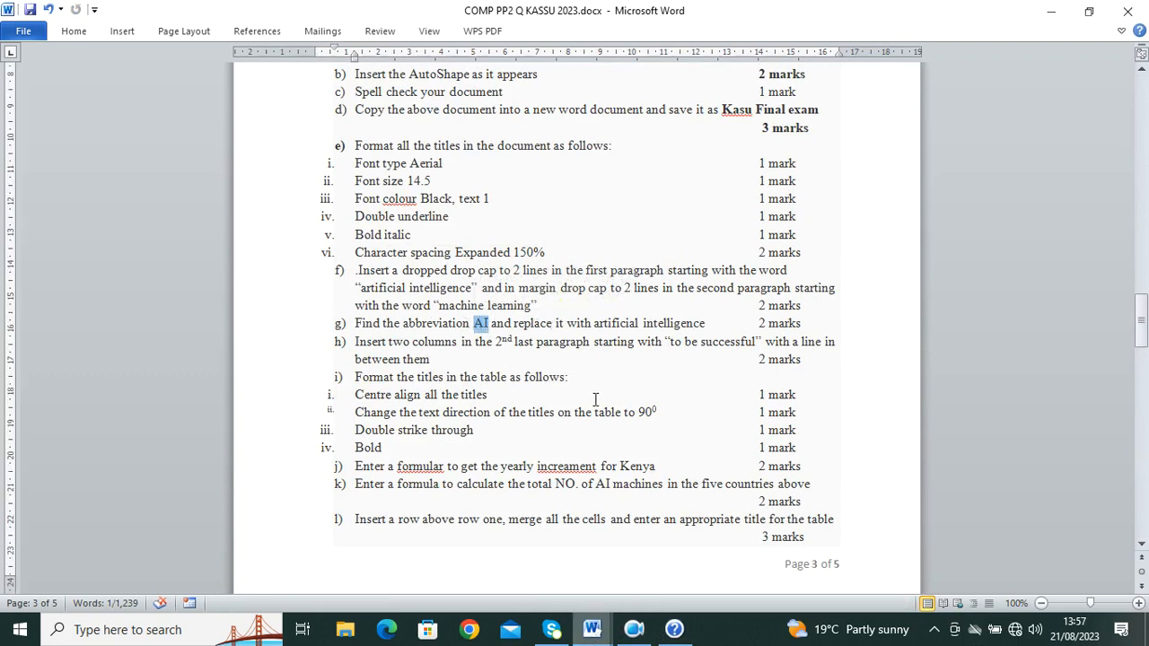
drag(719, 325, 593, 325)
key(ctrl+c)
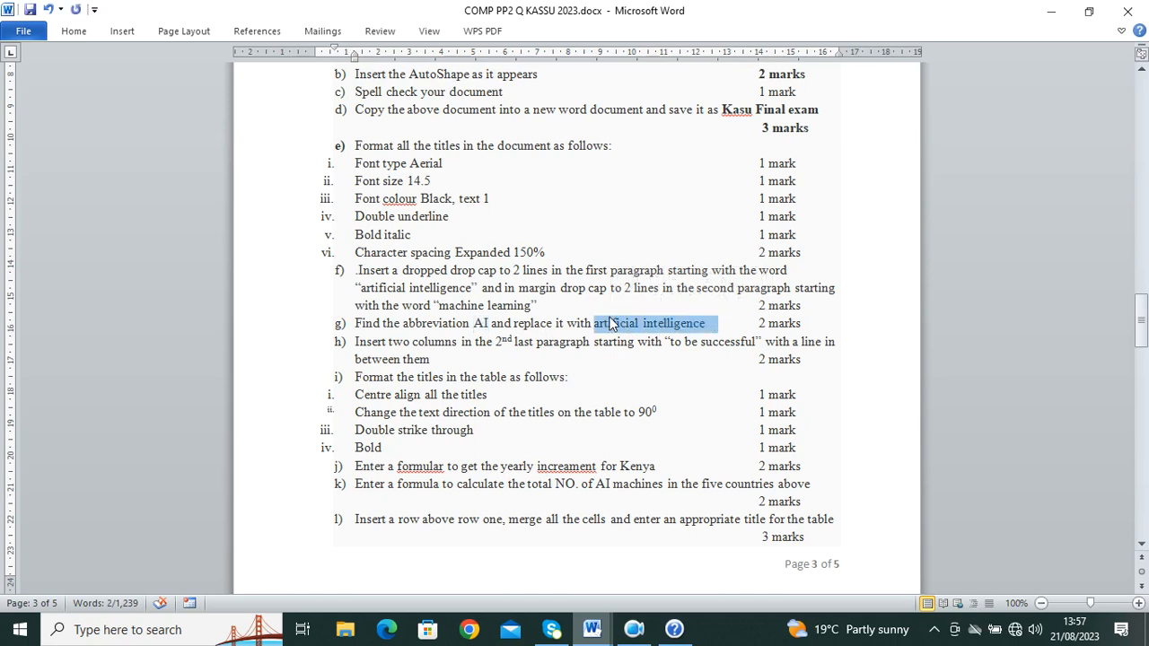
mouse_move(610, 633)
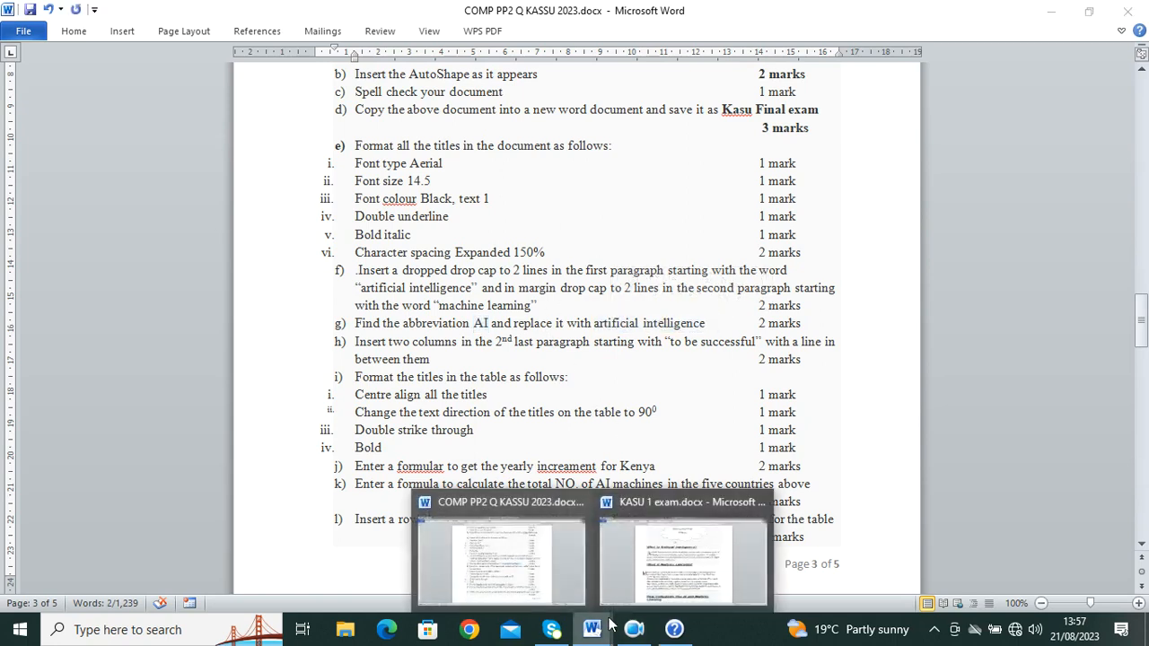
click(601, 510)
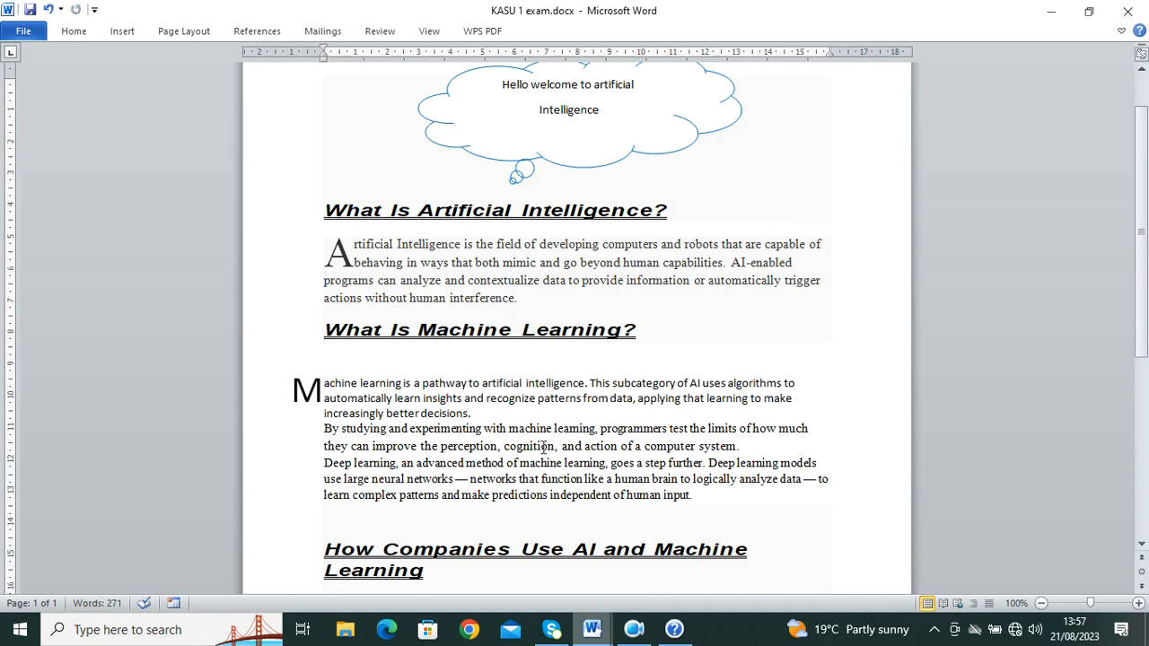
key(ctrl+h)
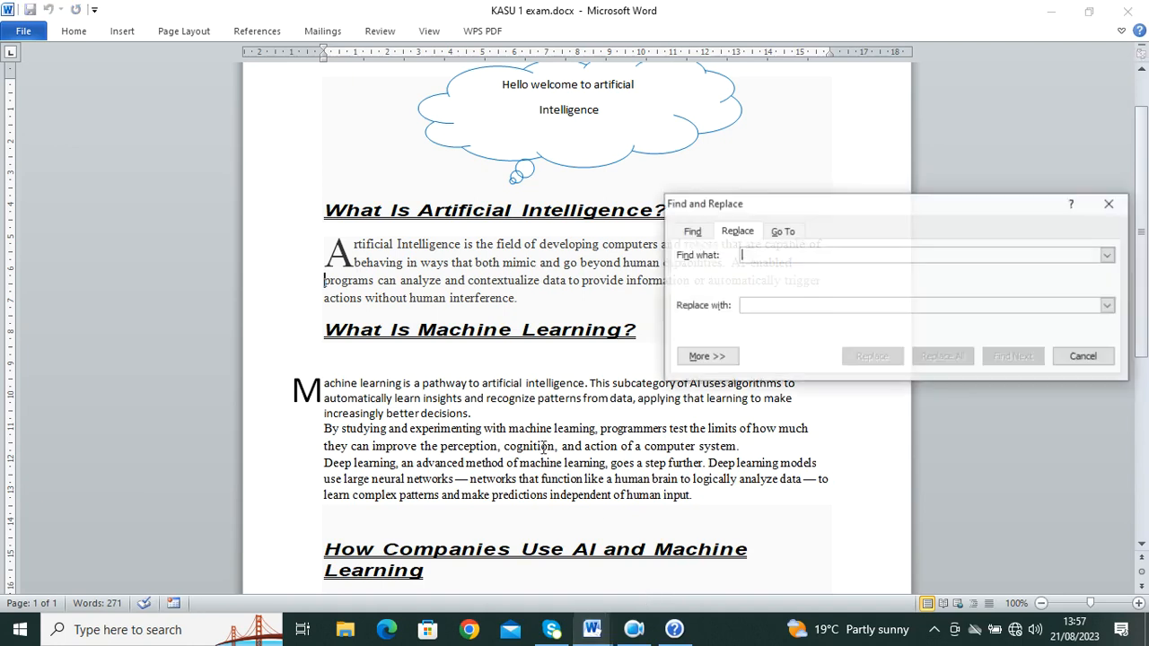
Step: Replace every 'AI' with 'artificial intelligence' using Replace All (six replacements), then close the dialog
text(AI)
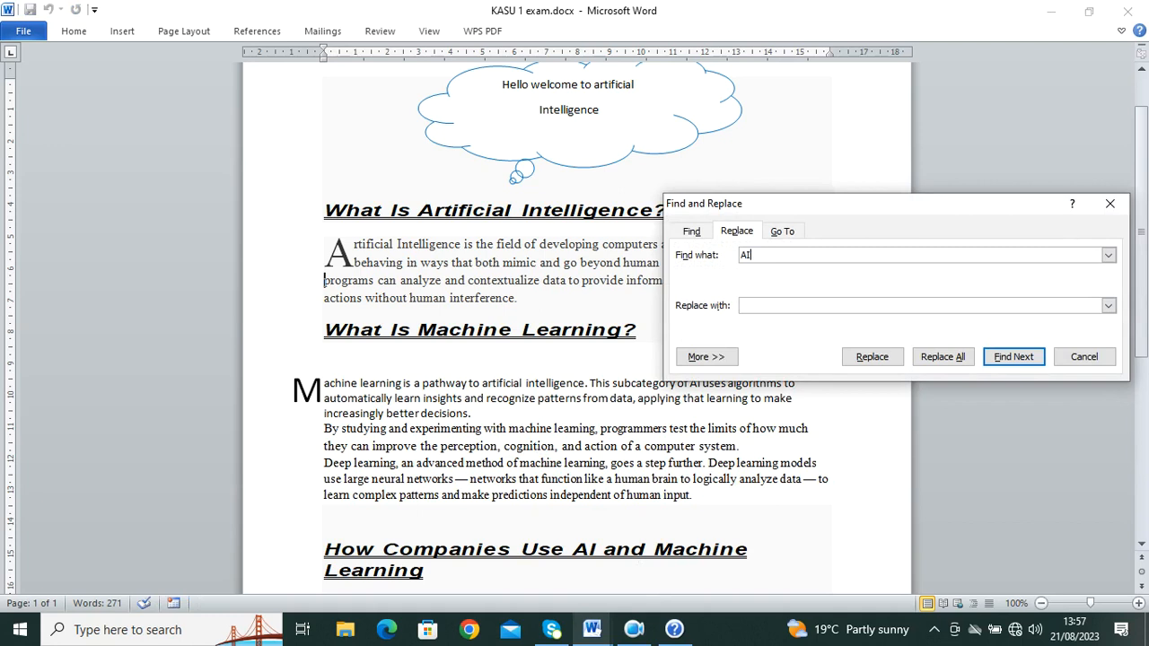
click(748, 305)
key(ctrl+v)
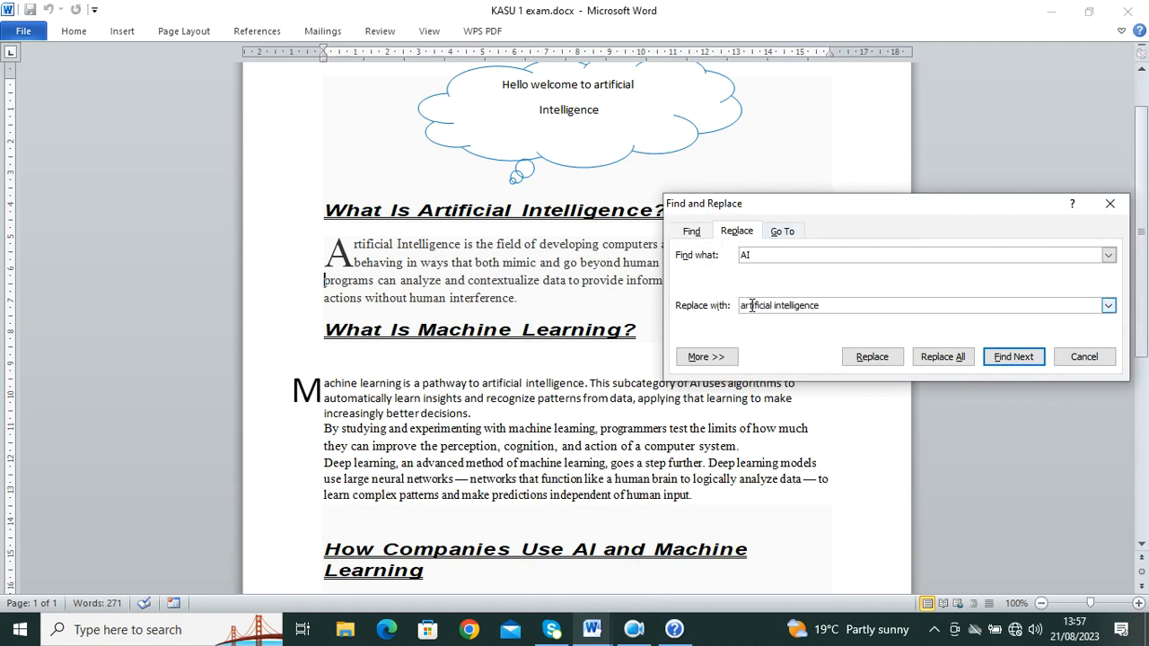
click(941, 358)
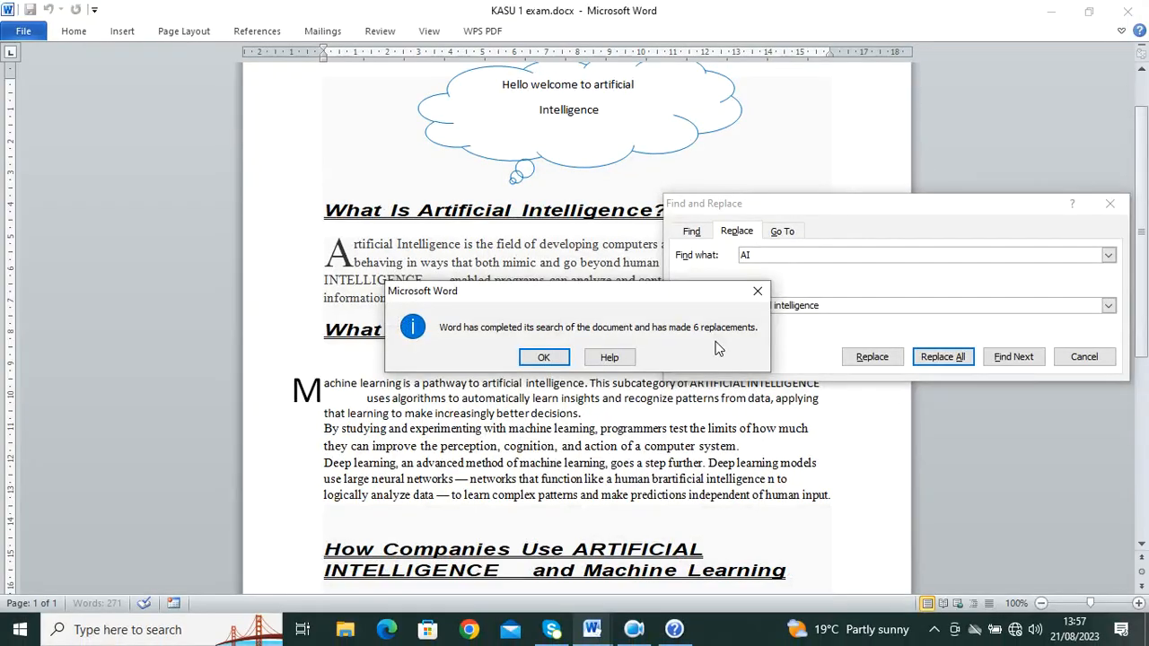
click(395, 387)
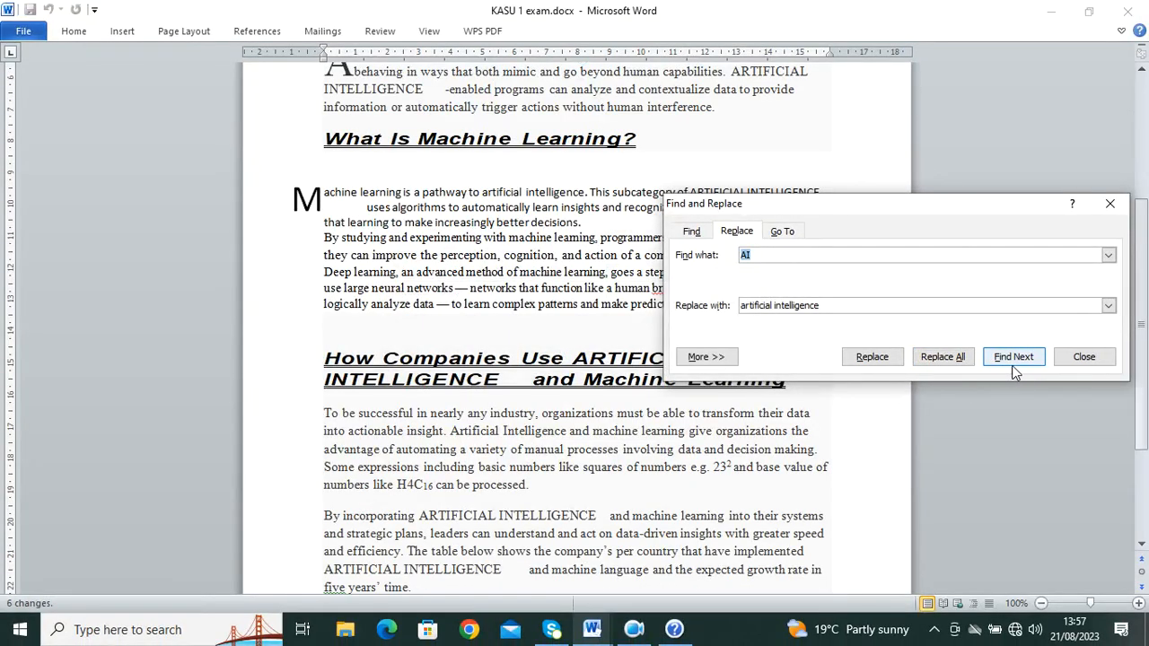
click(943, 361)
key(Return)
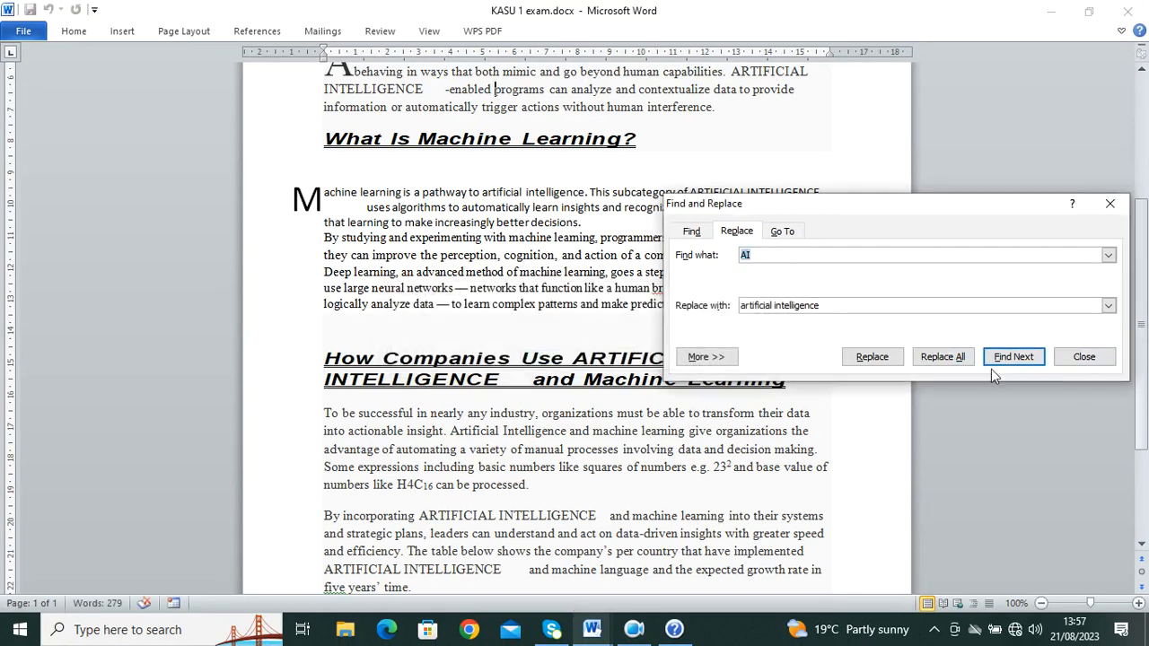
click(1085, 357)
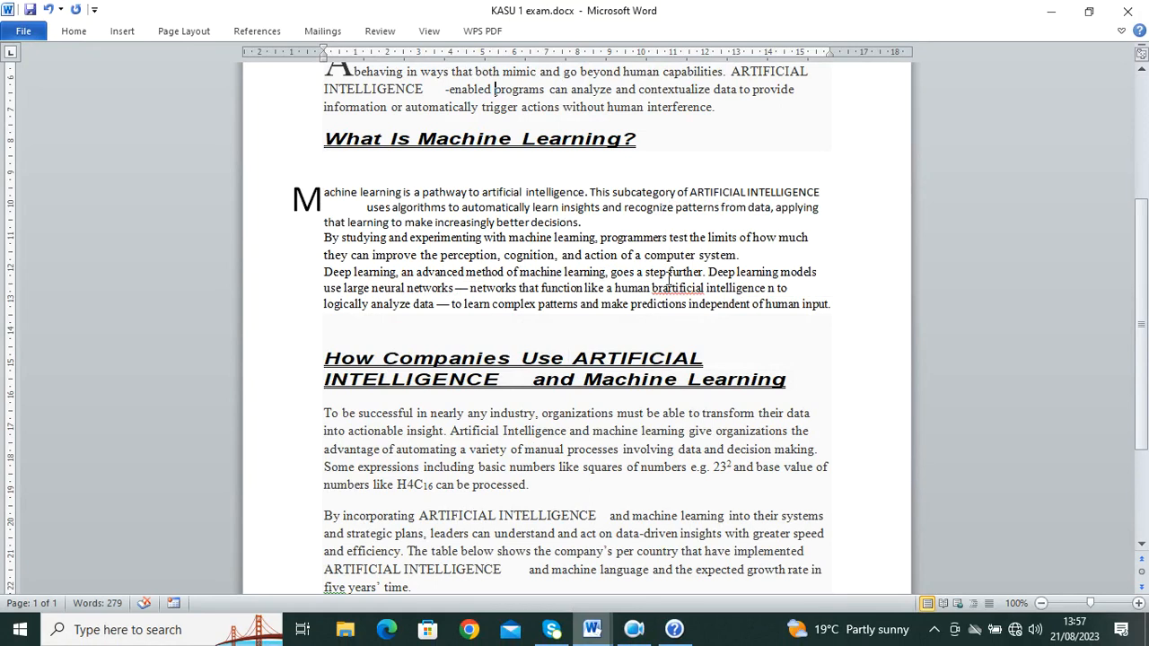
scroll(398, 248, down, 3)
scroll(399, 241, up, 8)
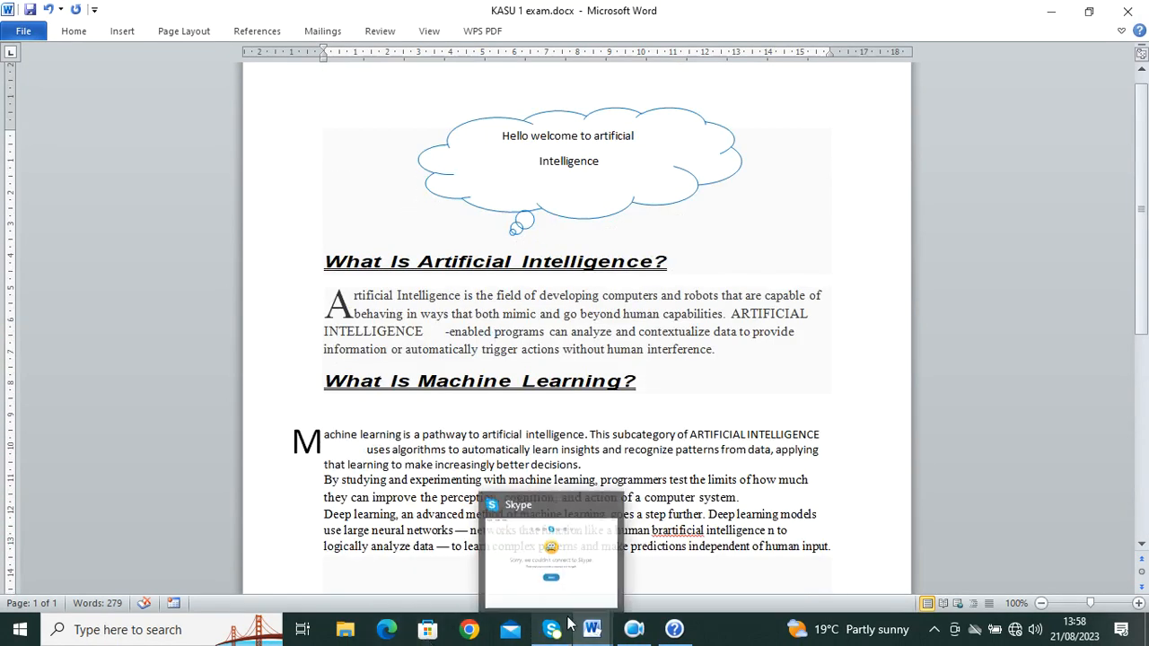
mouse_move(592, 627)
click(502, 561)
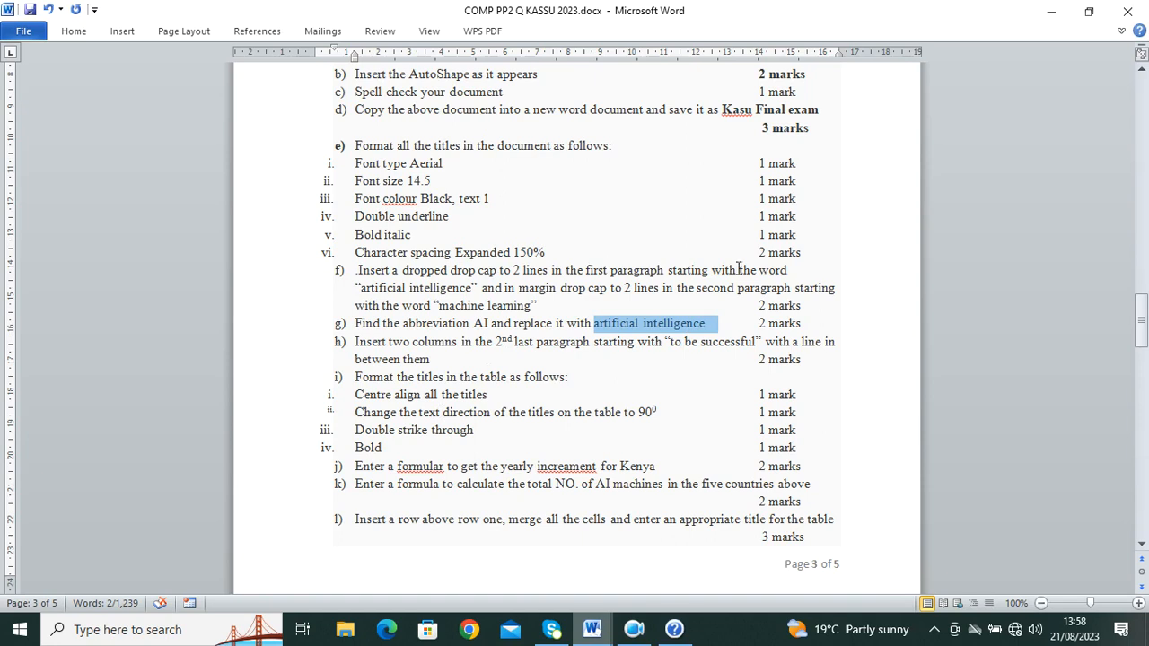
mouse_move(591, 629)
click(630, 568)
scroll(630, 567, down, 8)
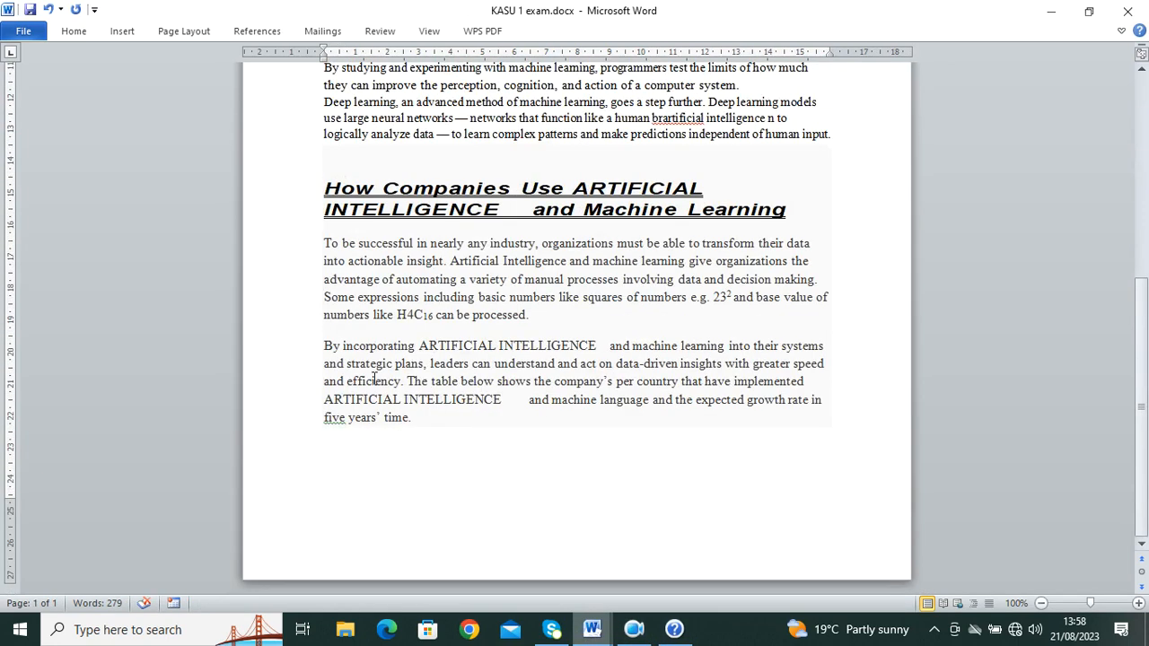
Step: Format the 'To be successful' paragraph as two columns with a line between them
drag(325, 243, 588, 315)
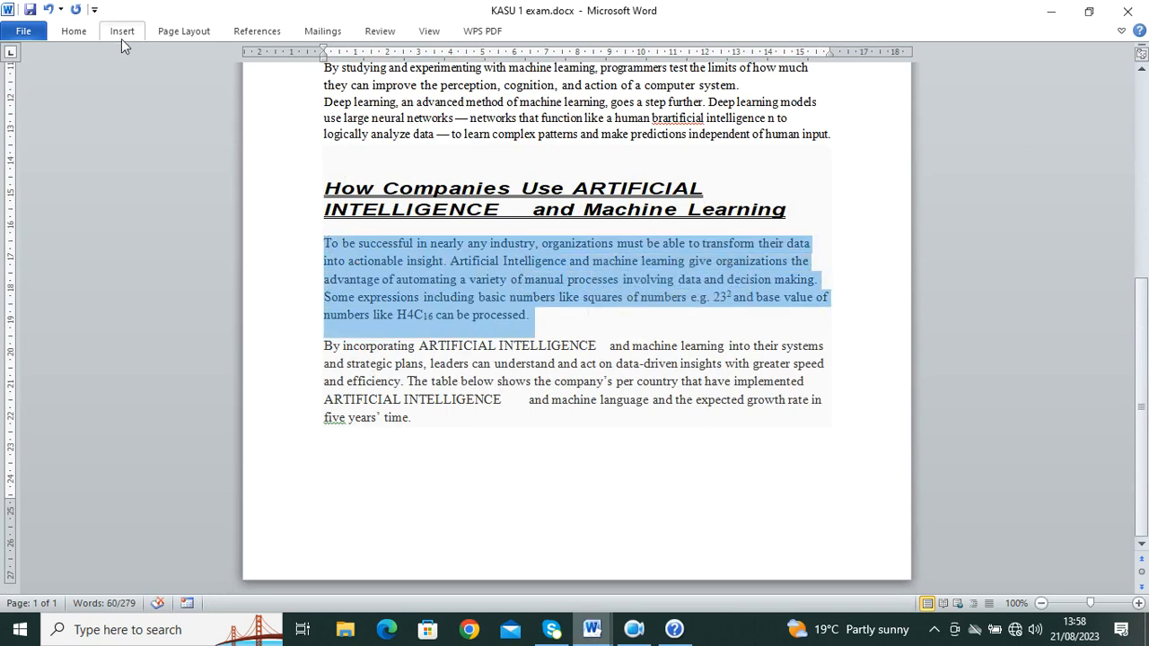
click(182, 30)
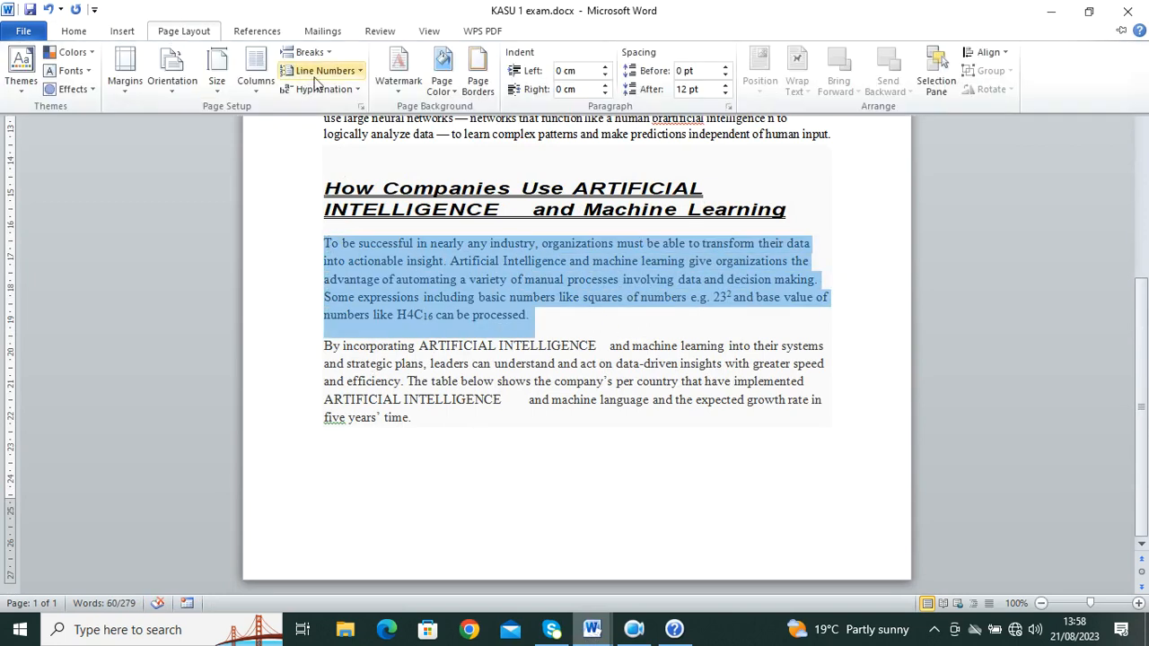
click(265, 87)
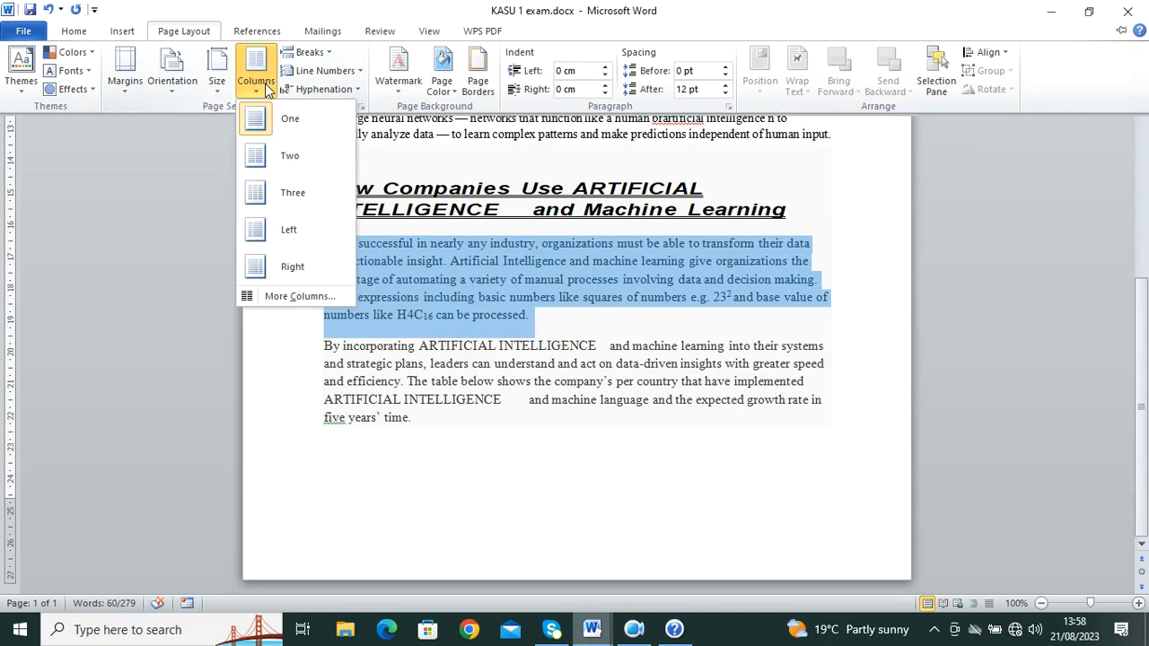
click(314, 298)
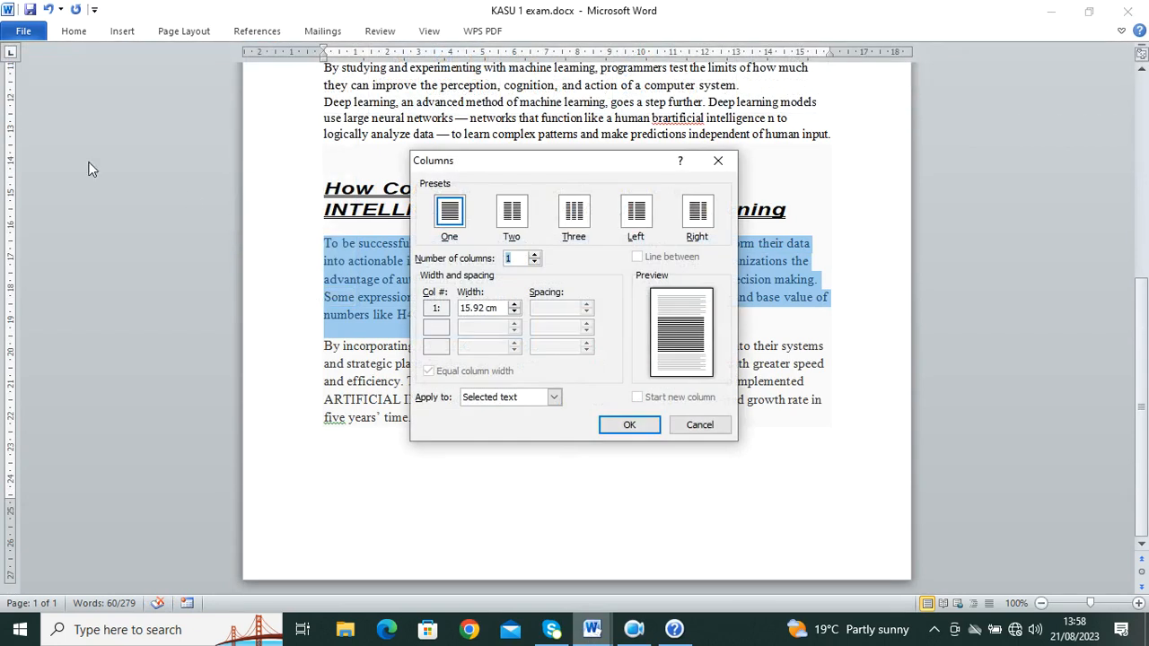
click(512, 224)
click(638, 258)
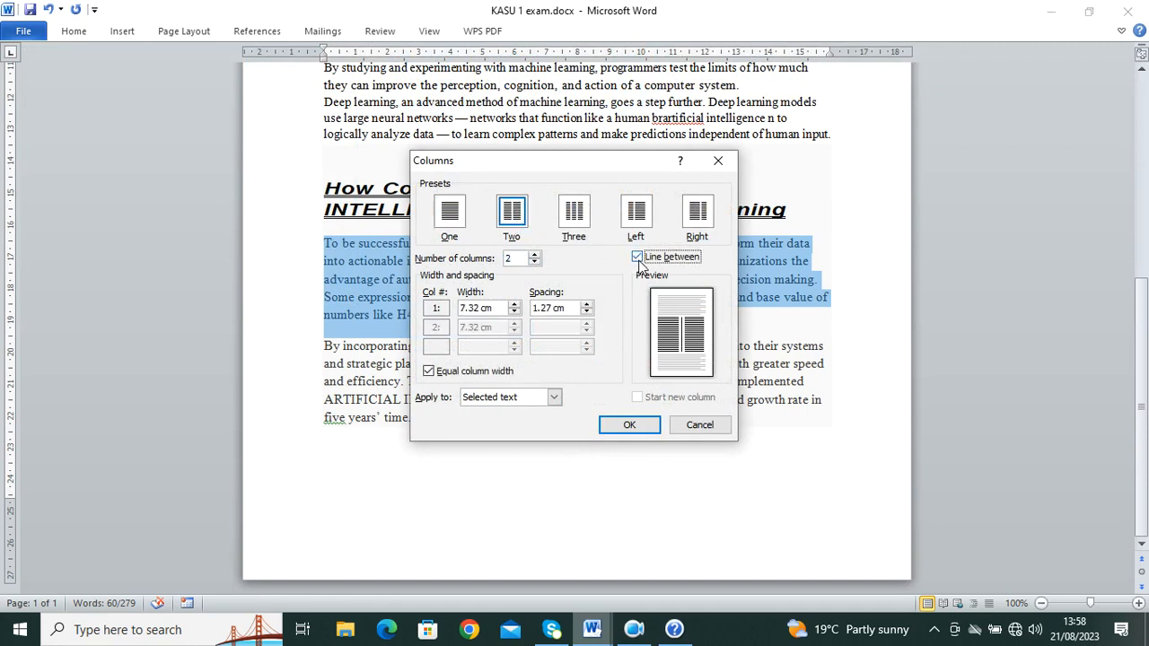
click(632, 423)
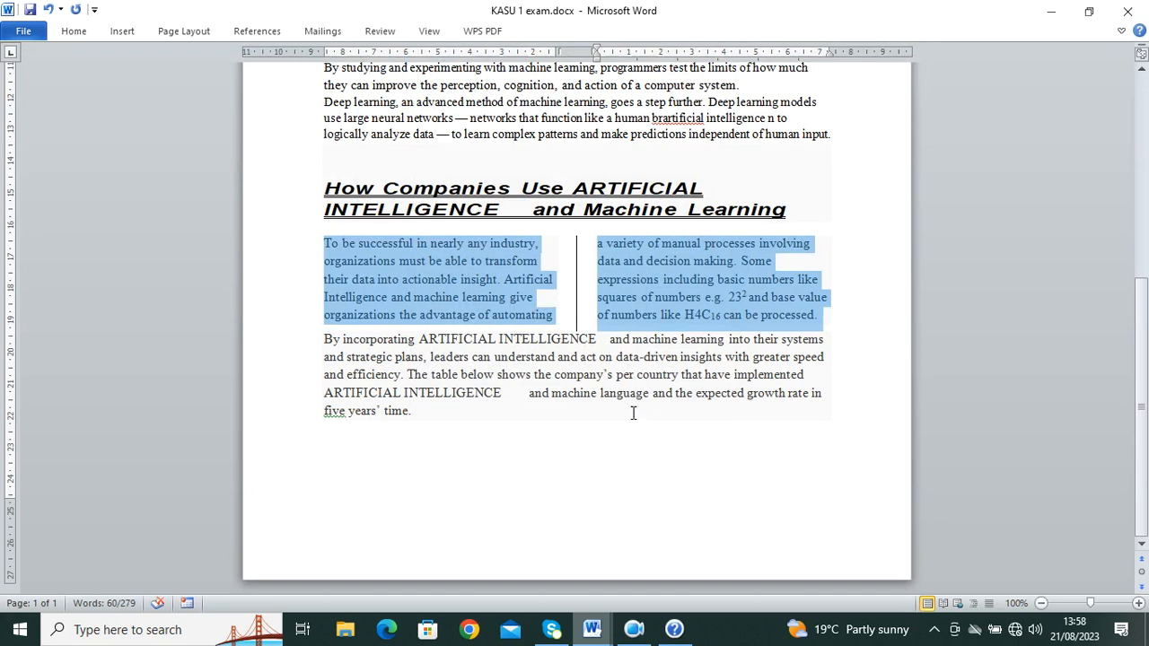
click(591, 629)
click(574, 589)
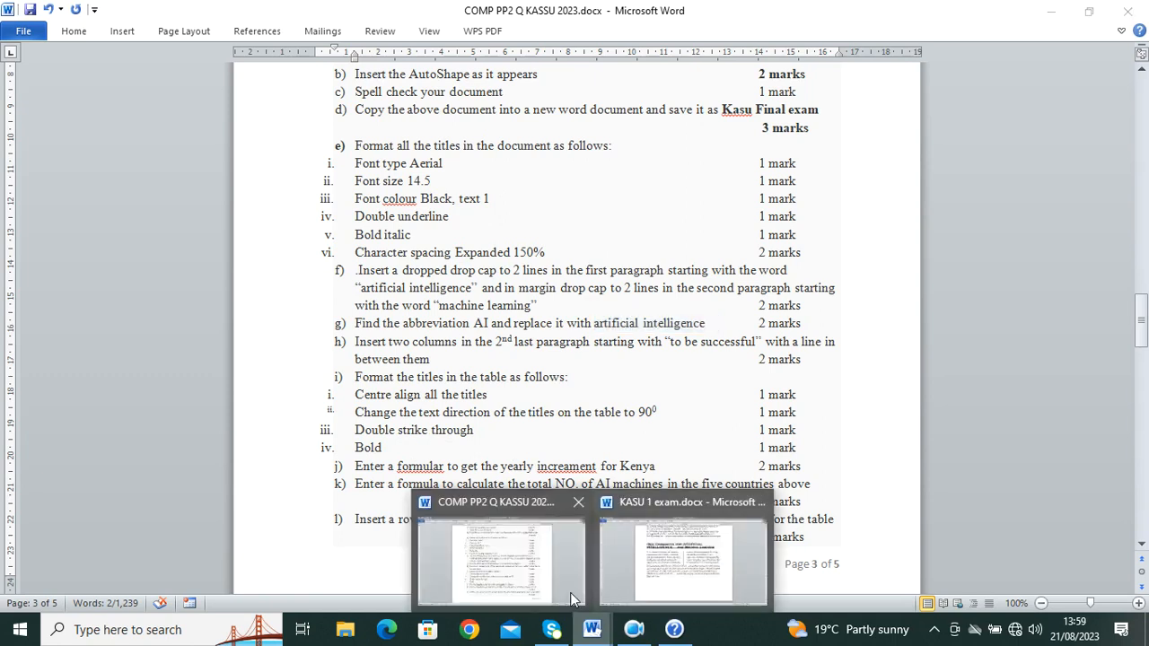
Step: Copy the whole Country and AI machines table from COMP PP2 and return to KASU 1 exam
scroll(556, 386, down, 5)
scroll(578, 367, up, 6)
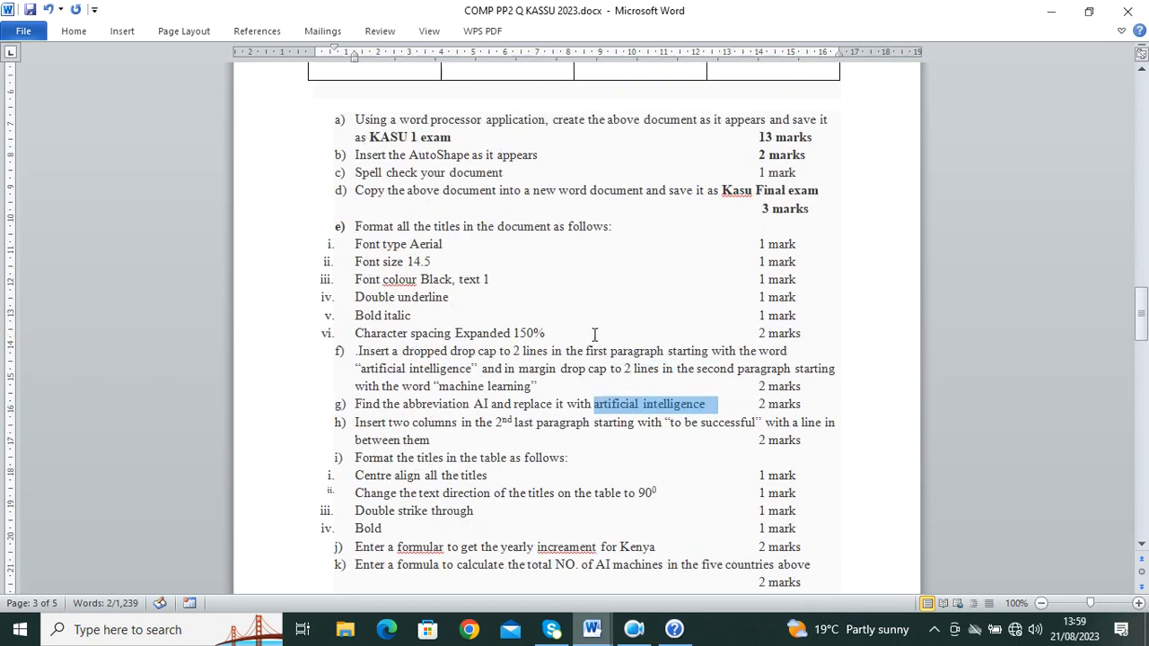
scroll(521, 176, down, 10)
scroll(539, 216, up, 3)
scroll(559, 257, down, 6)
scroll(559, 257, up, 15)
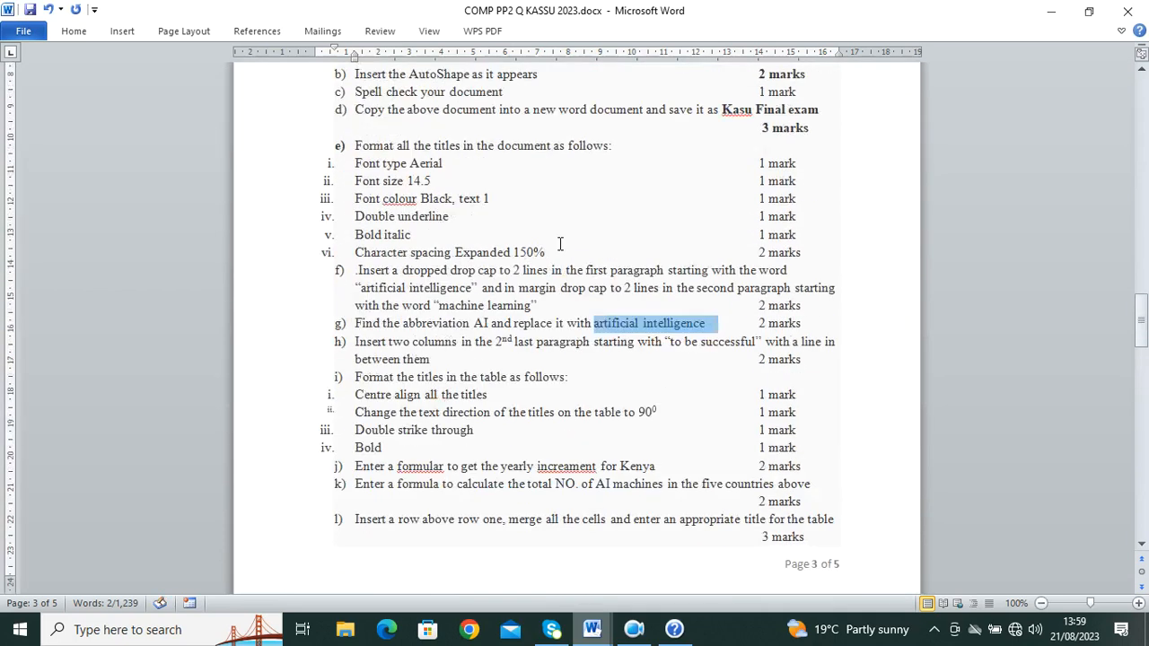
click(302, 298)
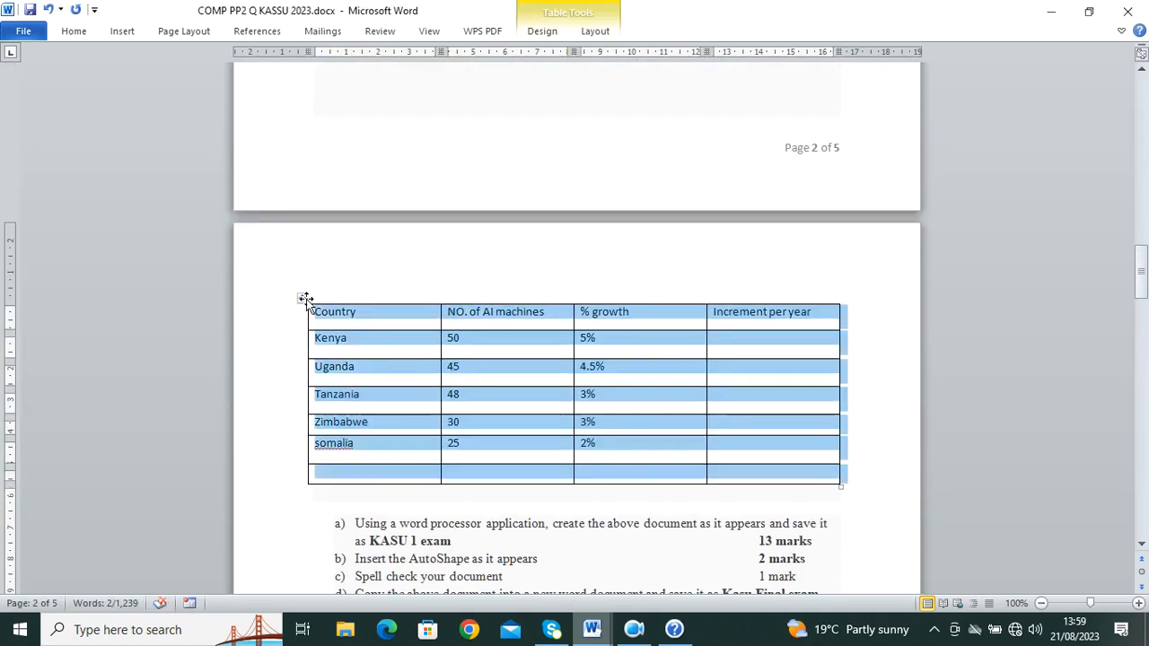
right_click(305, 300)
click(351, 328)
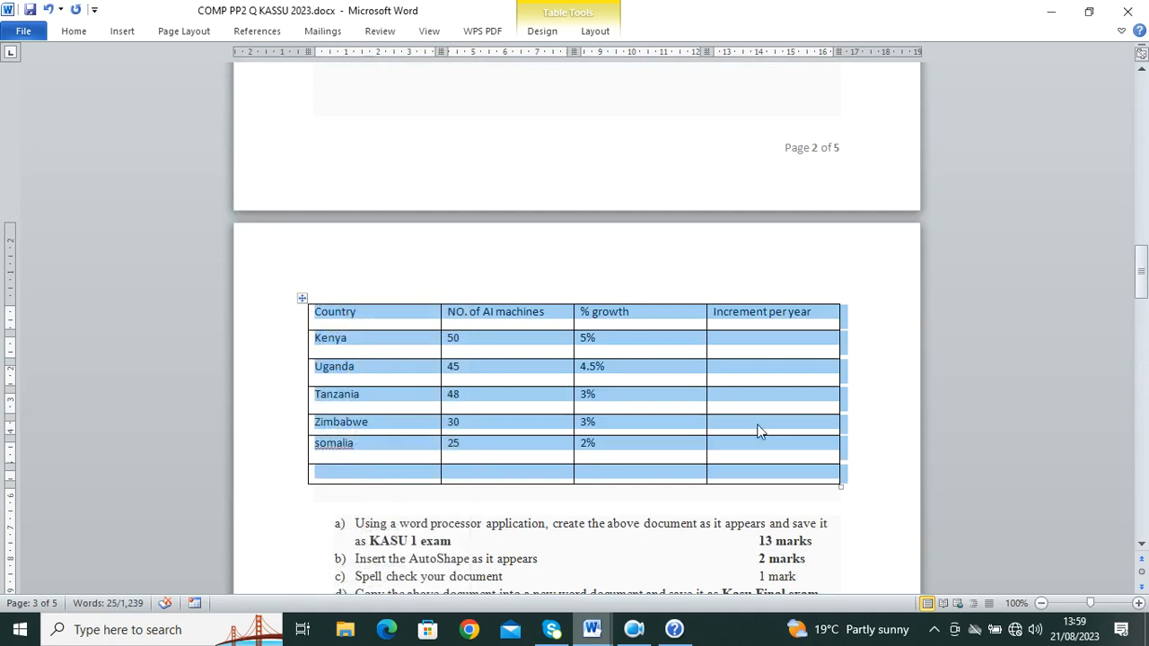
click(592, 631)
click(683, 552)
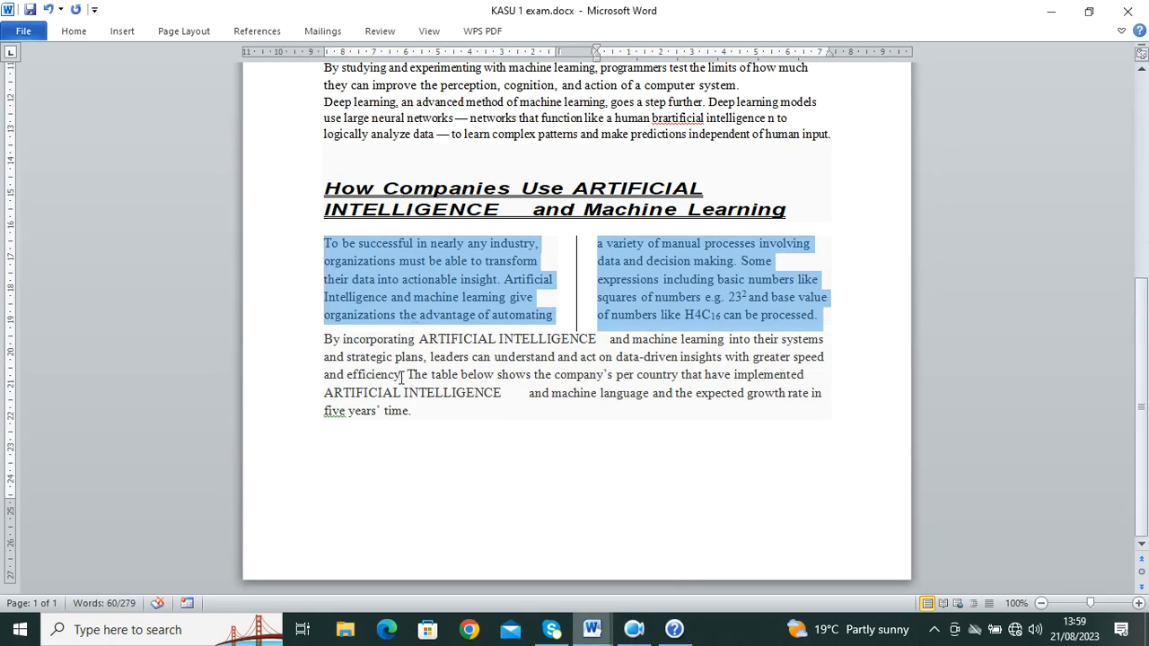
Step: Insert a 5-column, 2-row table below the paragraph, then undo it
click(416, 443)
click(121, 31)
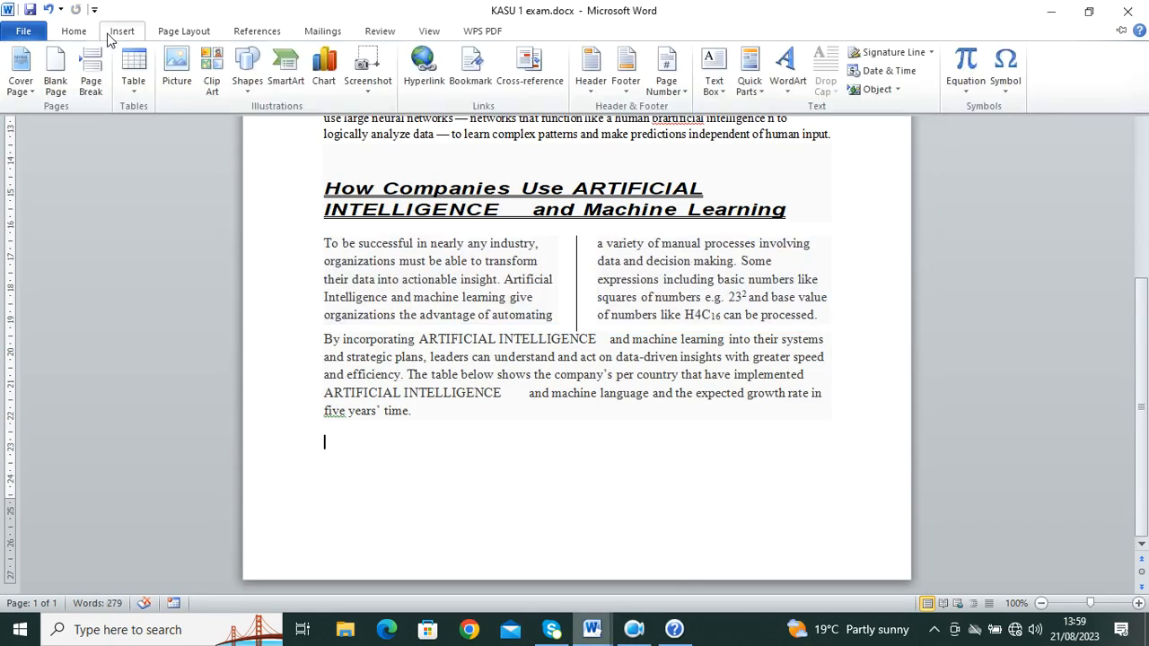
click(142, 82)
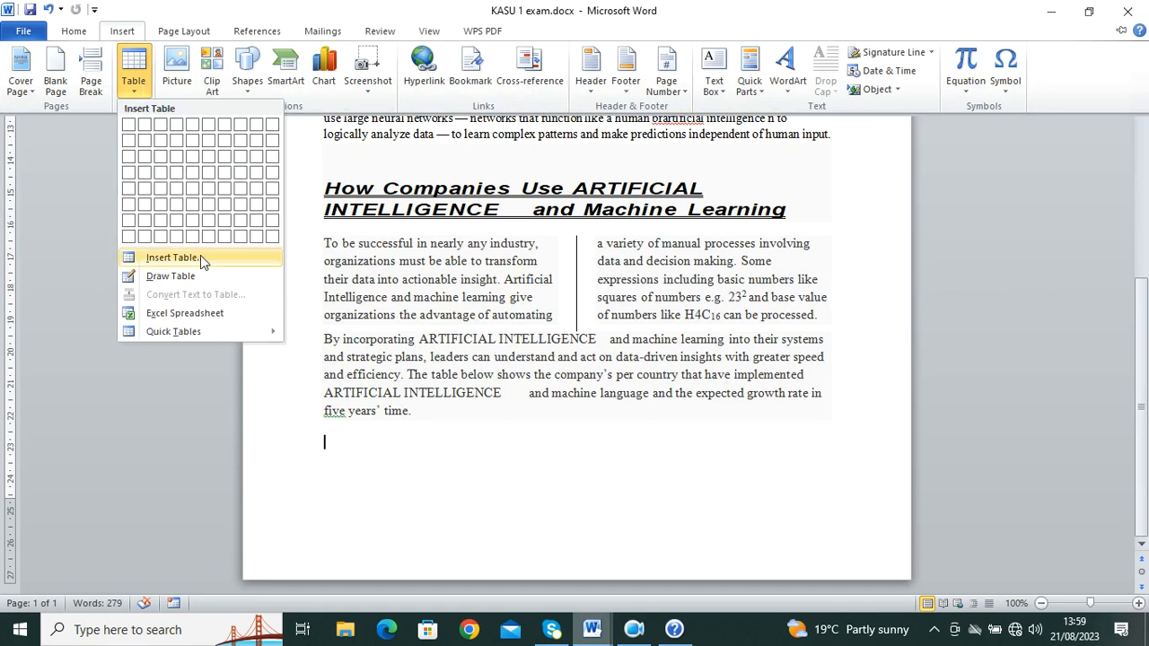
click(200, 258)
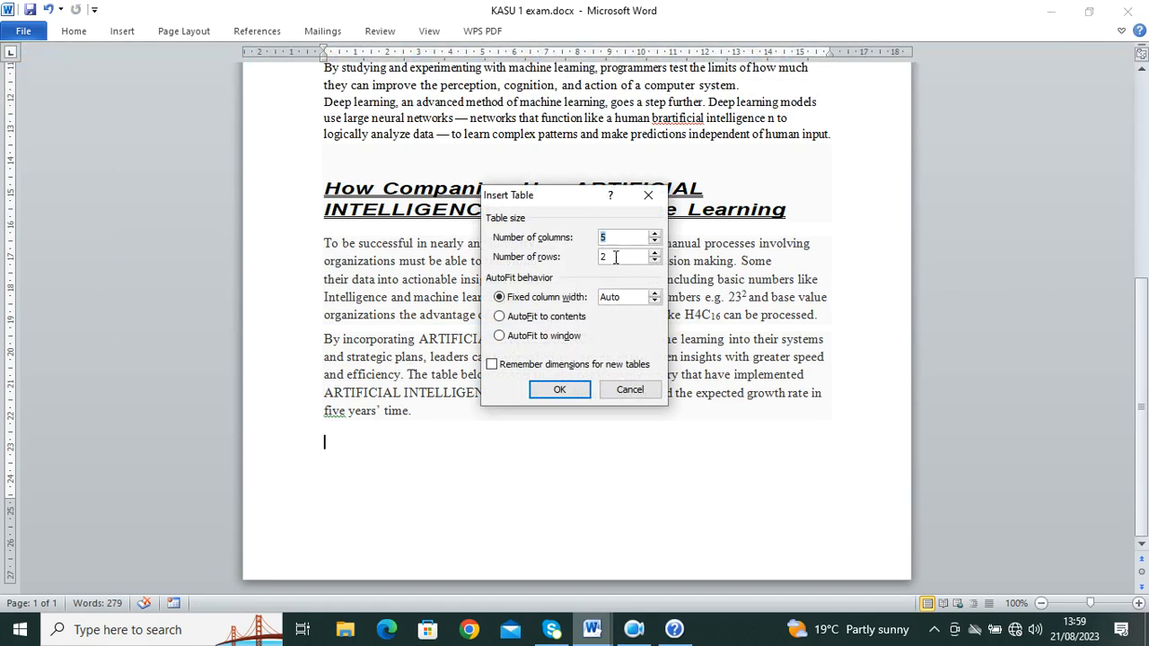
click(565, 390)
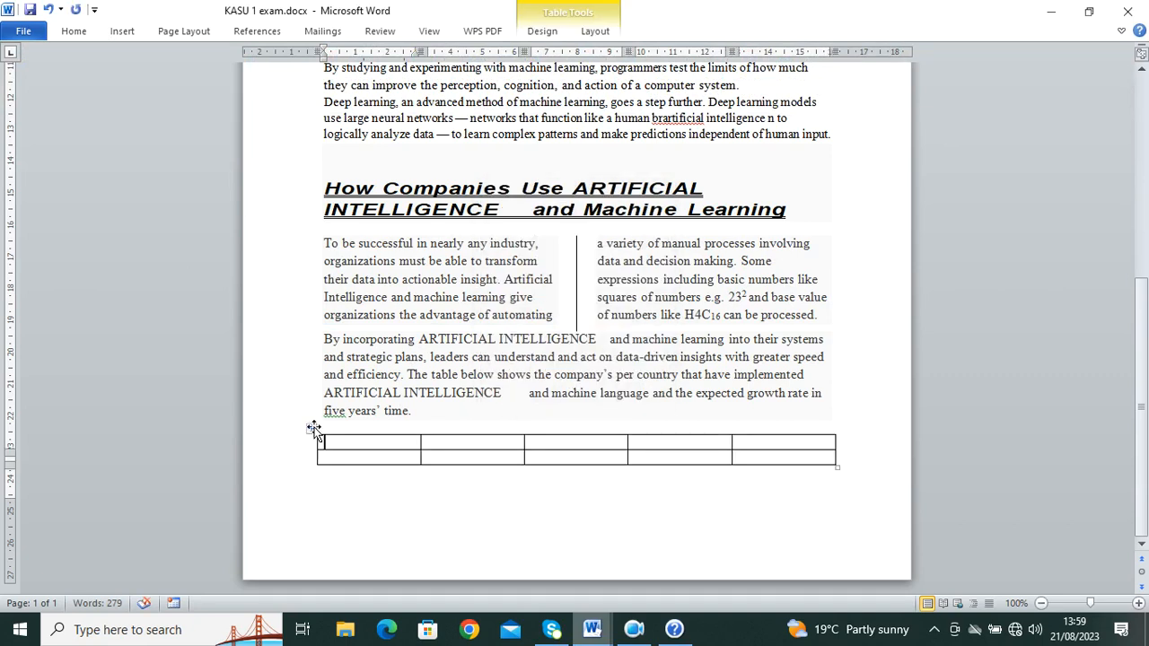
click(49, 10)
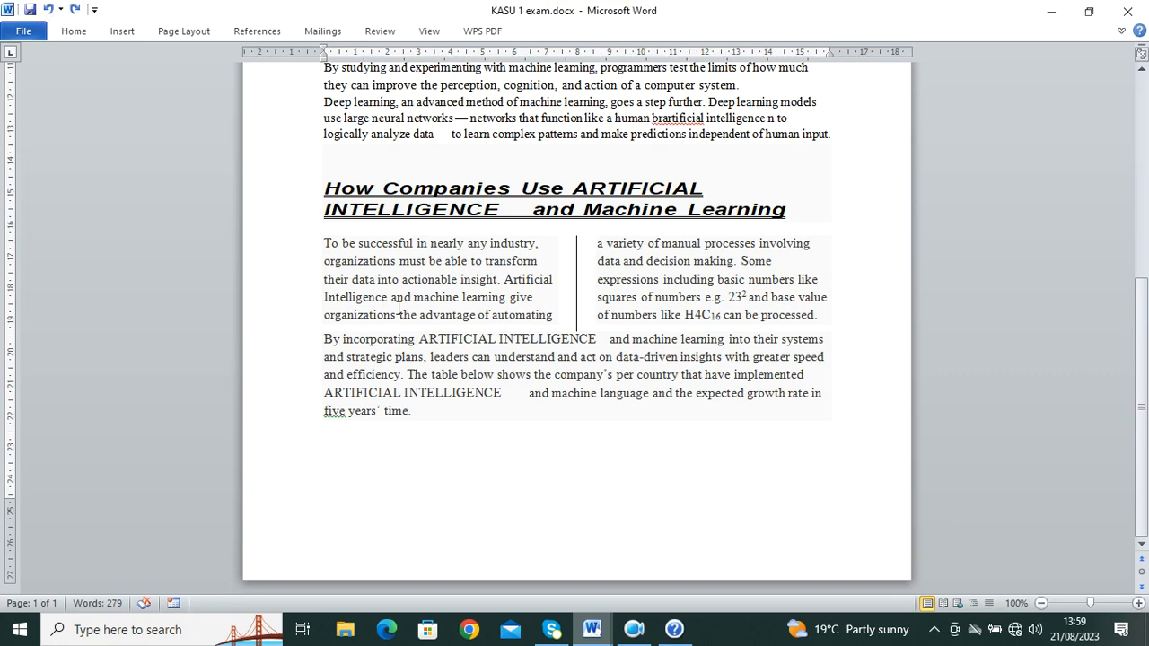
Step: Add a page break and paste the country table onto page 2, selecting its header row
key(ctrl+Return)
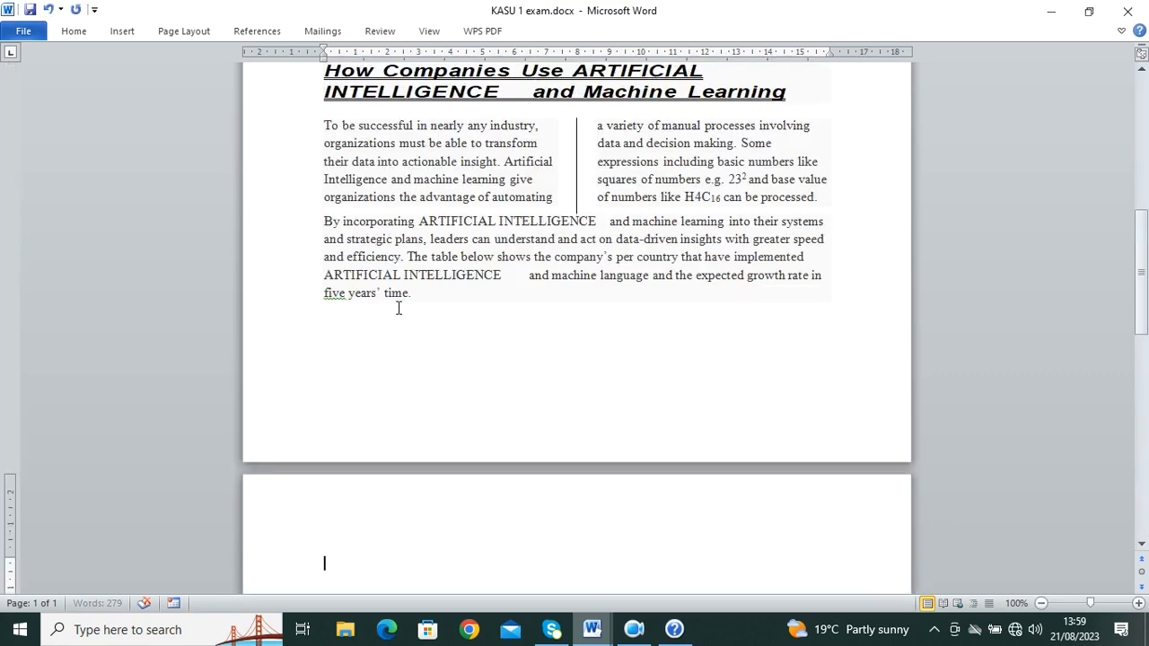
click(74, 32)
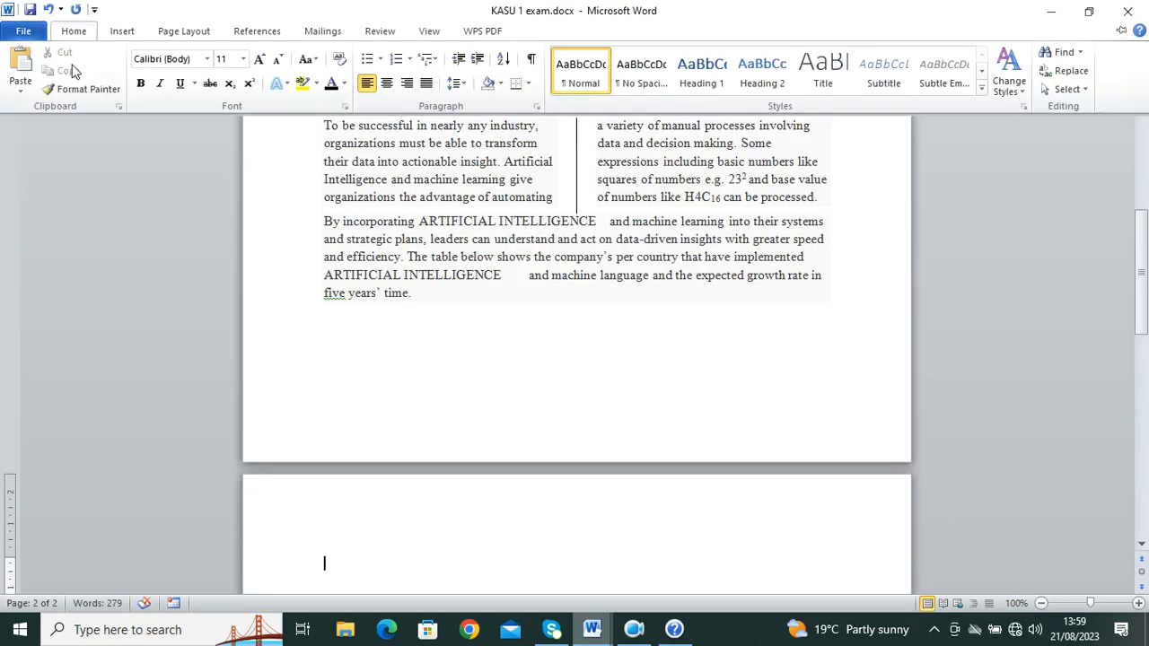
click(20, 68)
scroll(586, 411, down, 1)
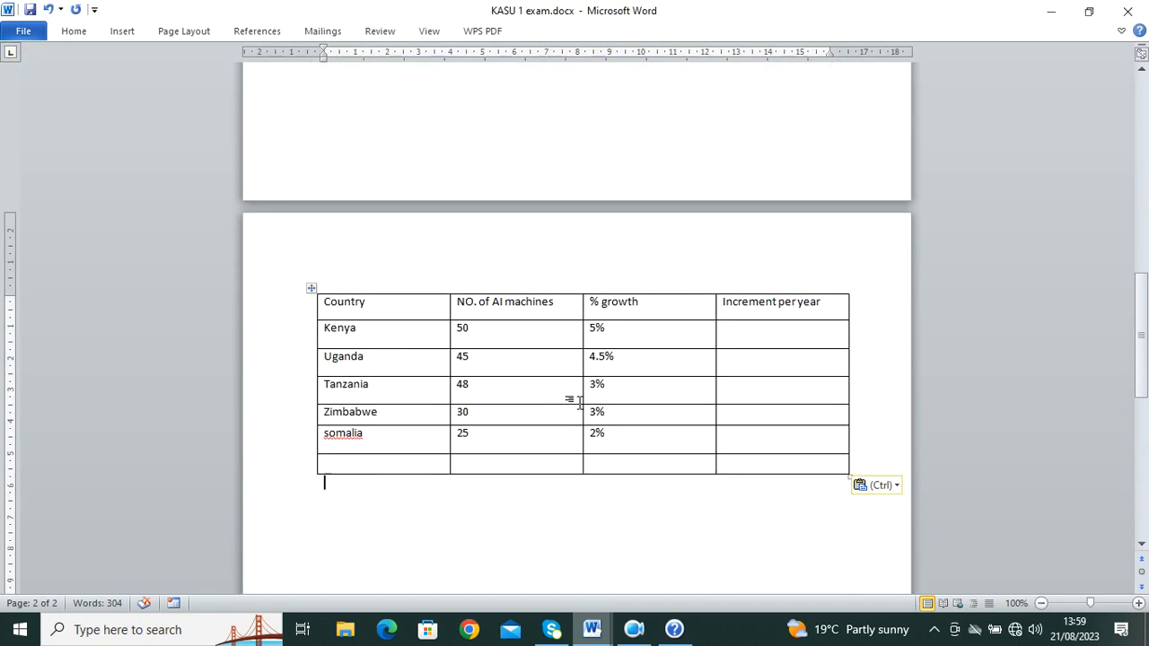
drag(344, 310, 806, 310)
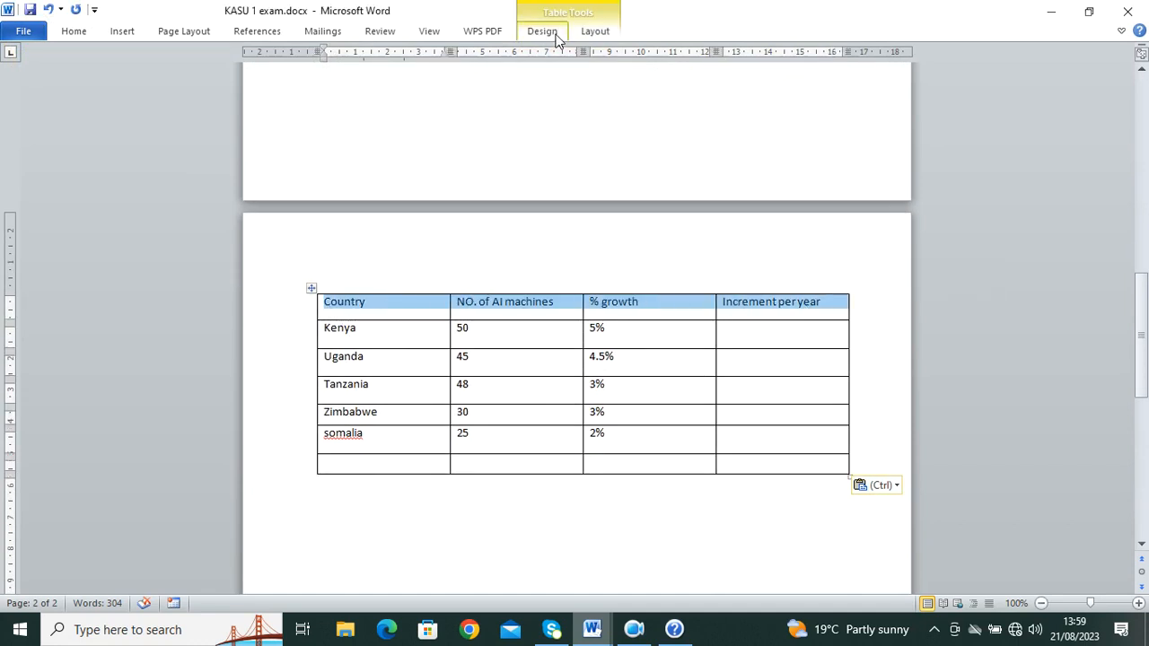
Step: Set the header row's text direction to vertical, reading bottom-to-top
click(556, 36)
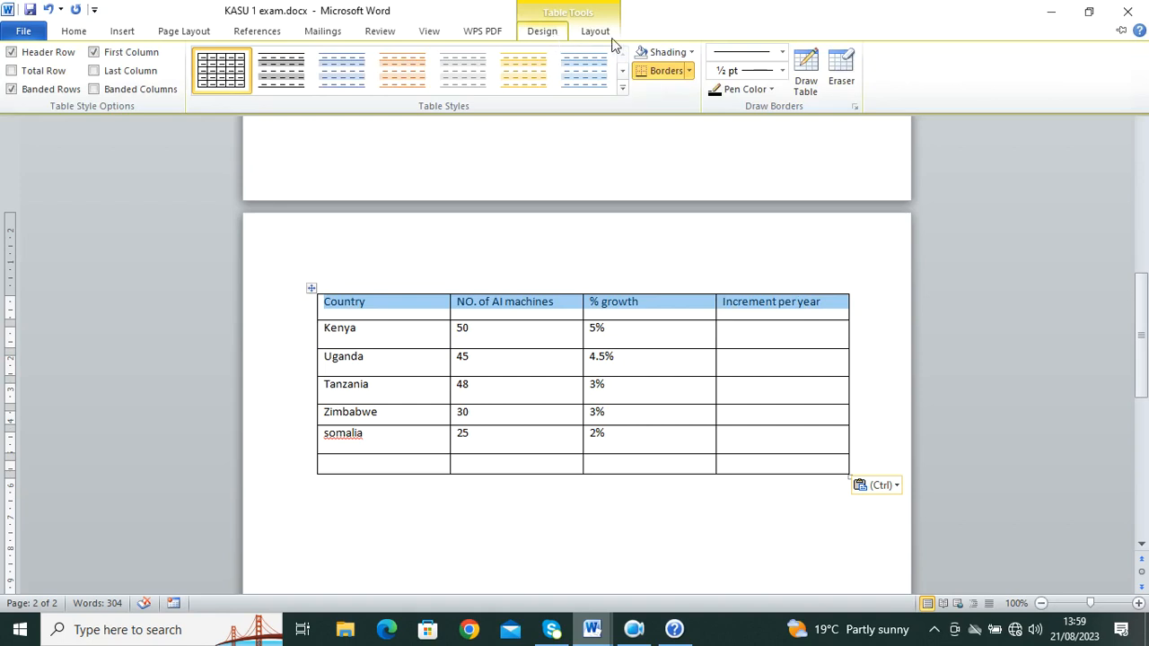
click(596, 34)
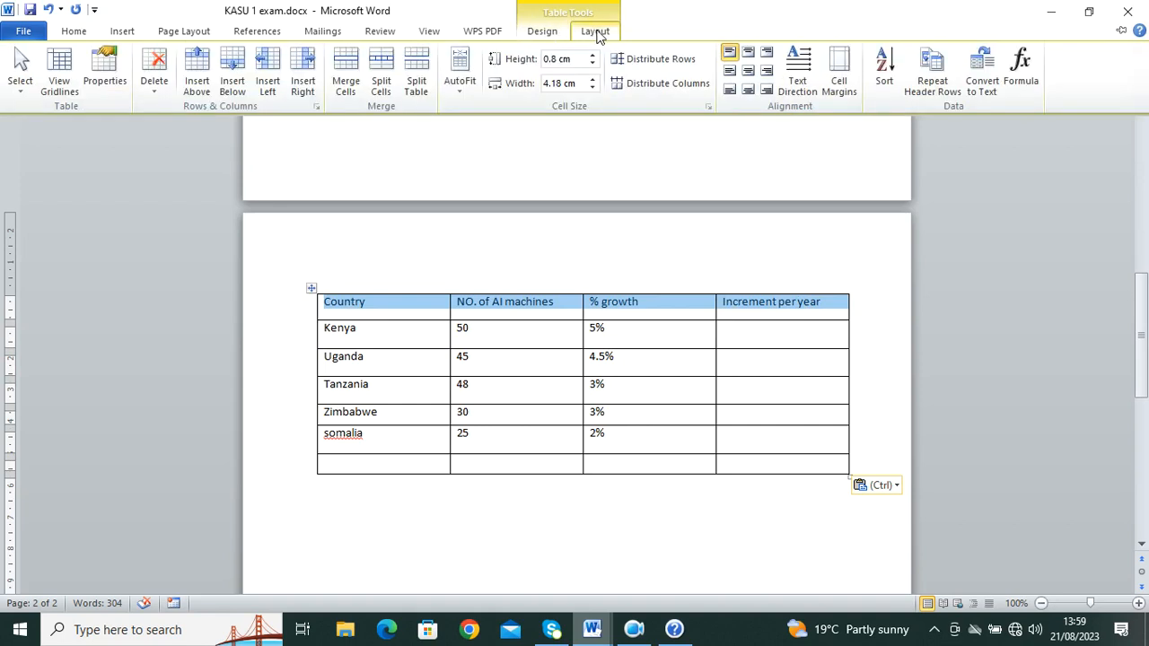
click(797, 79)
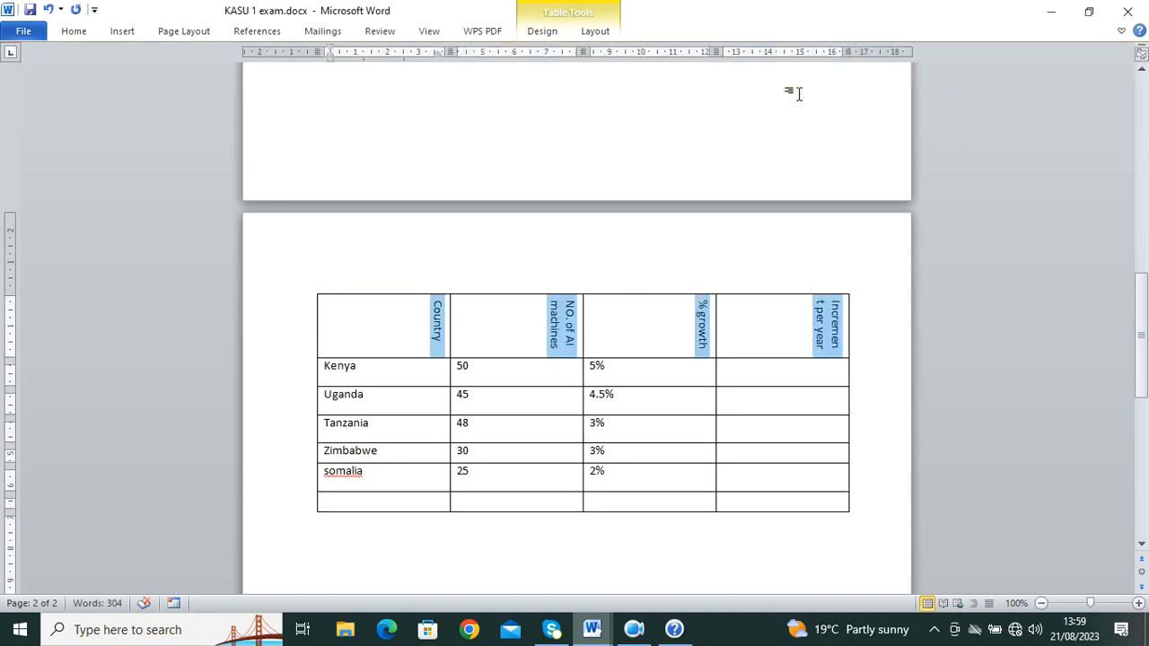
click(555, 36)
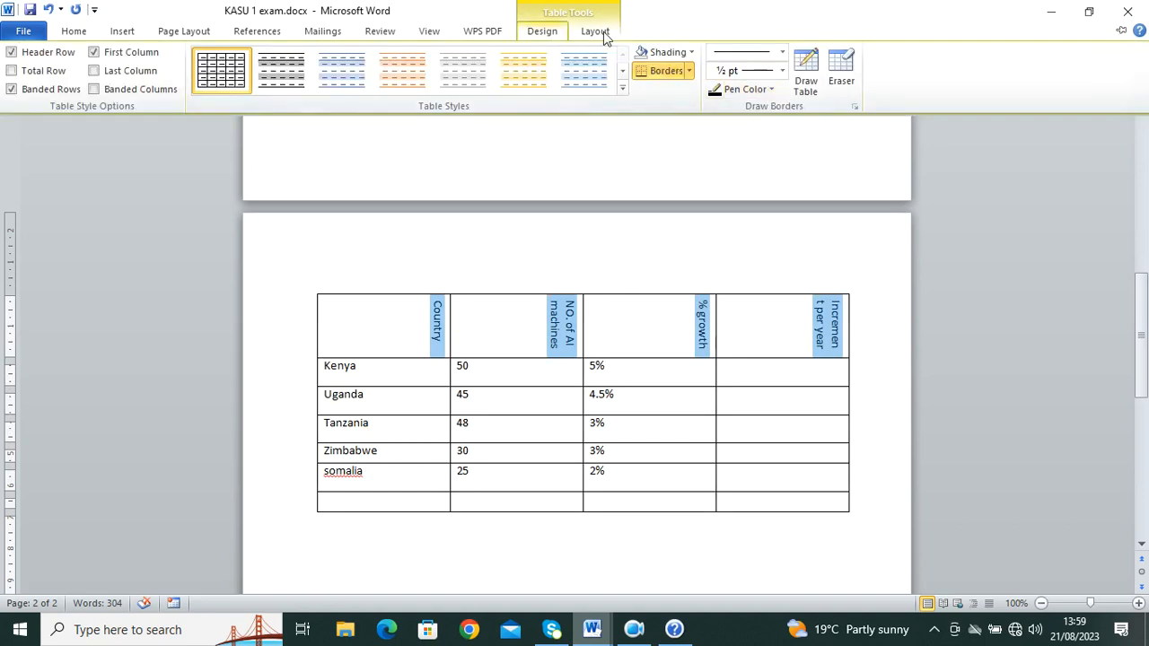
click(600, 34)
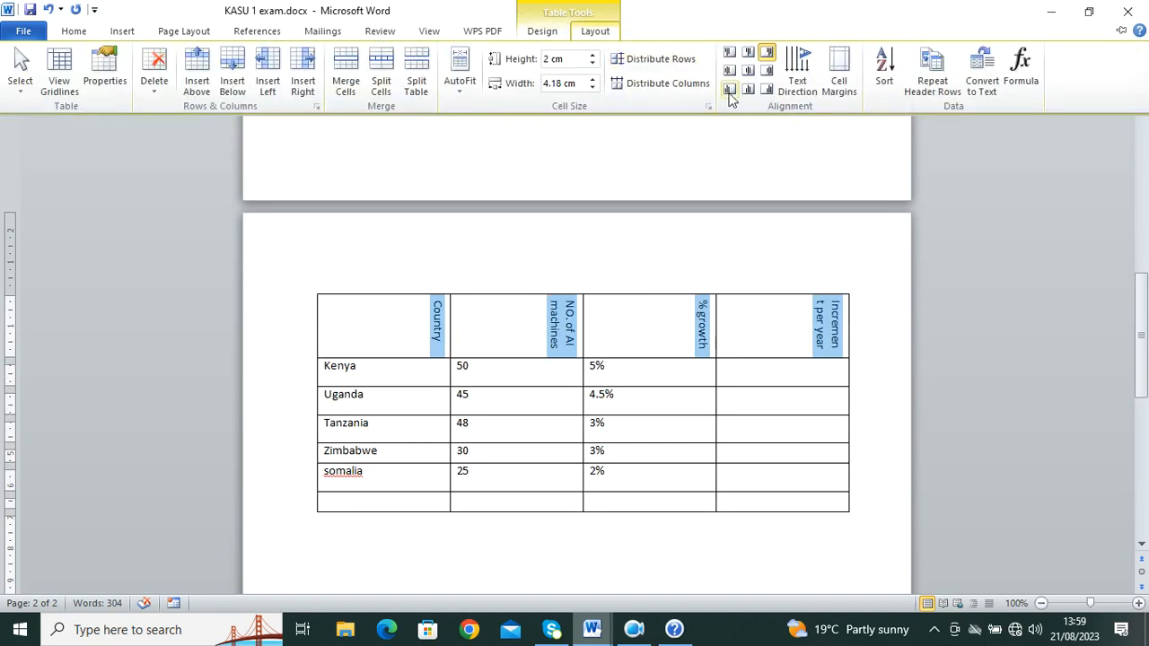
click(799, 69)
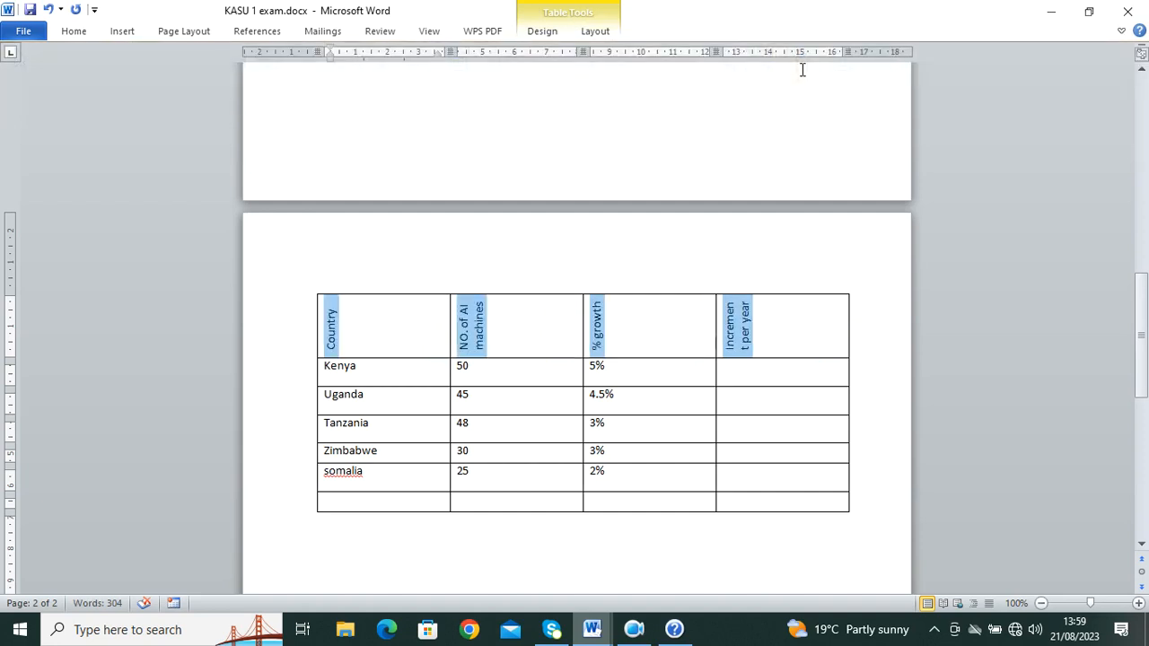
Step: After checking the question paper, centre the header titles in their cells with Align Center
mouse_move(592, 629)
click(537, 572)
scroll(546, 377, up, 8)
scroll(565, 403, down, 16)
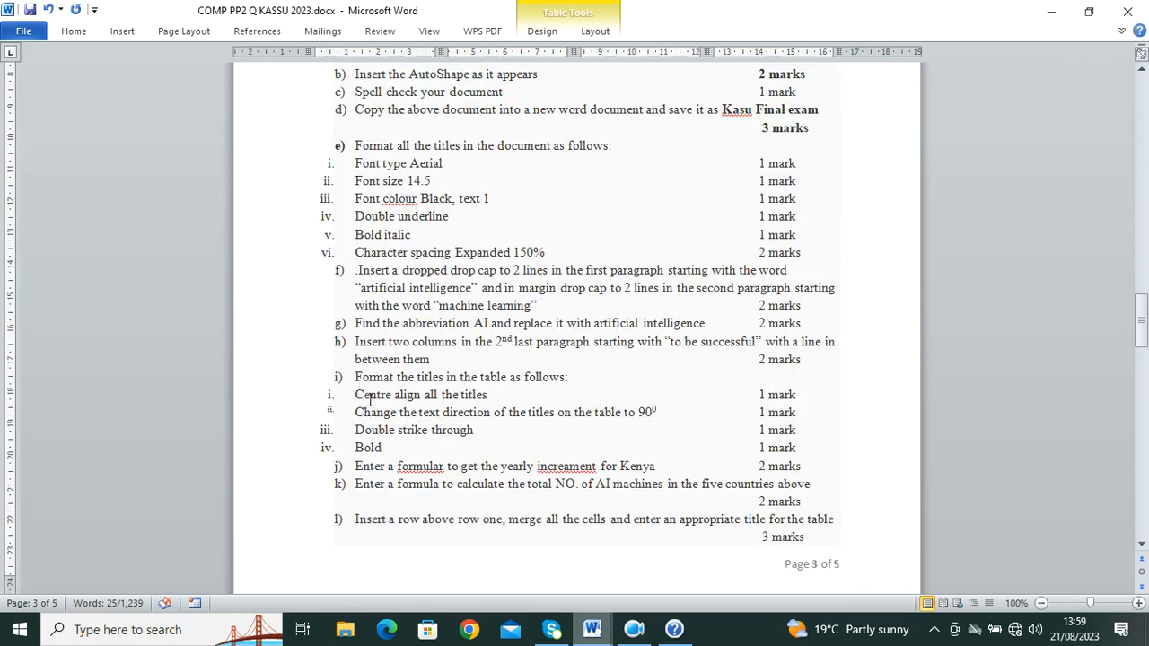
mouse_move(591, 629)
click(664, 574)
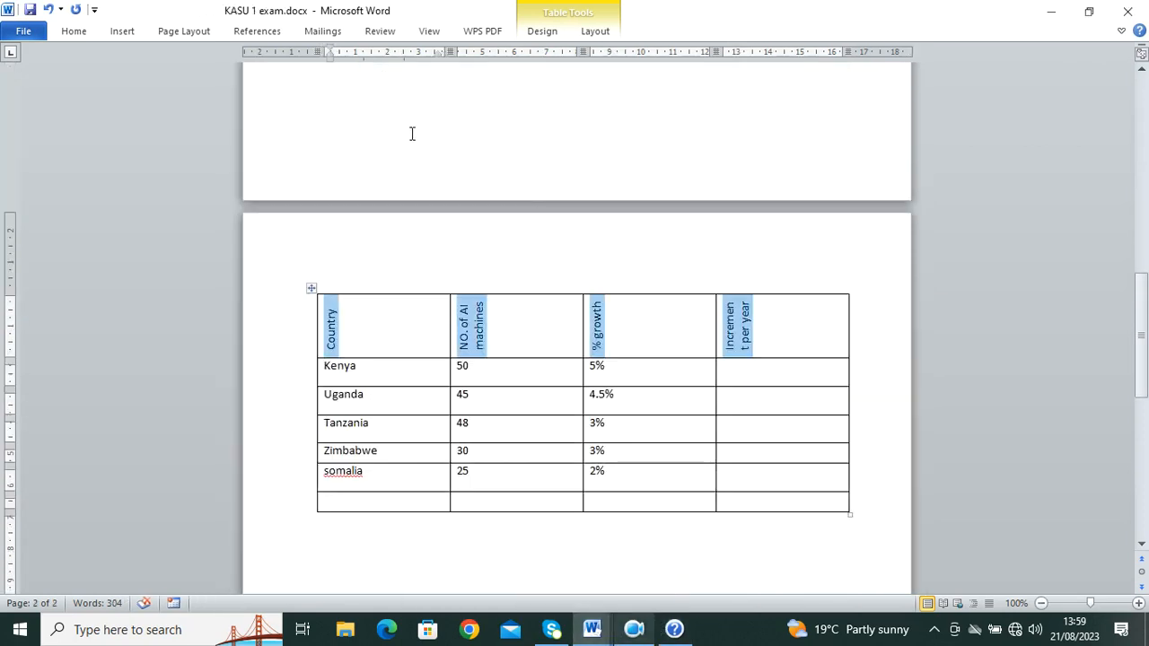
click(544, 32)
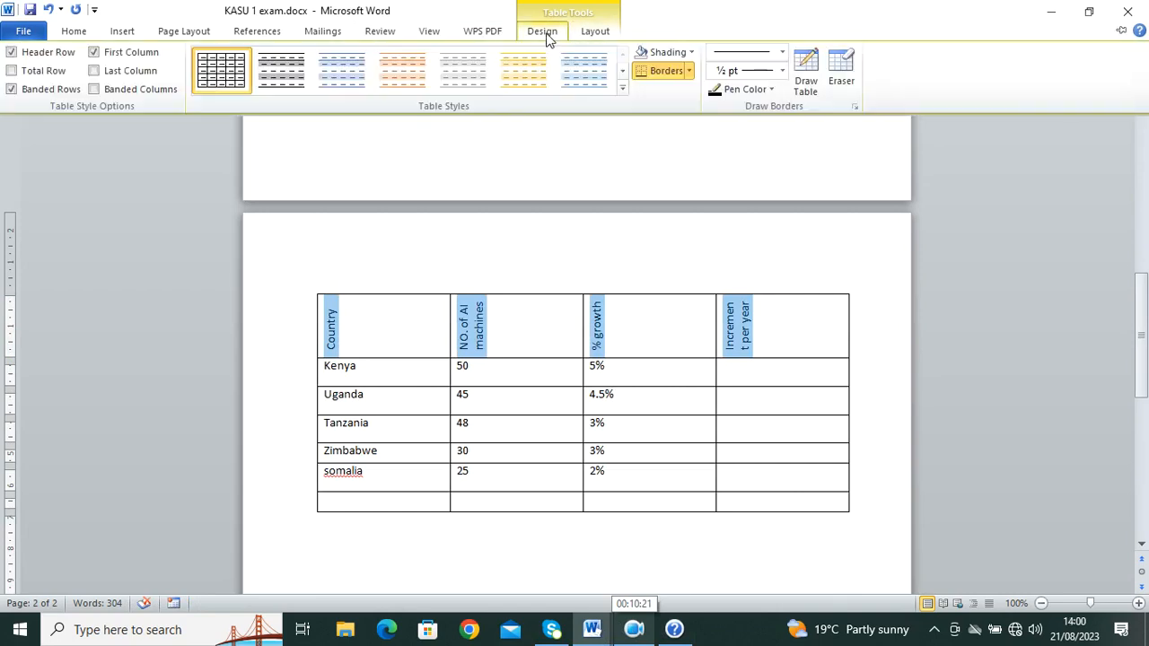
click(594, 32)
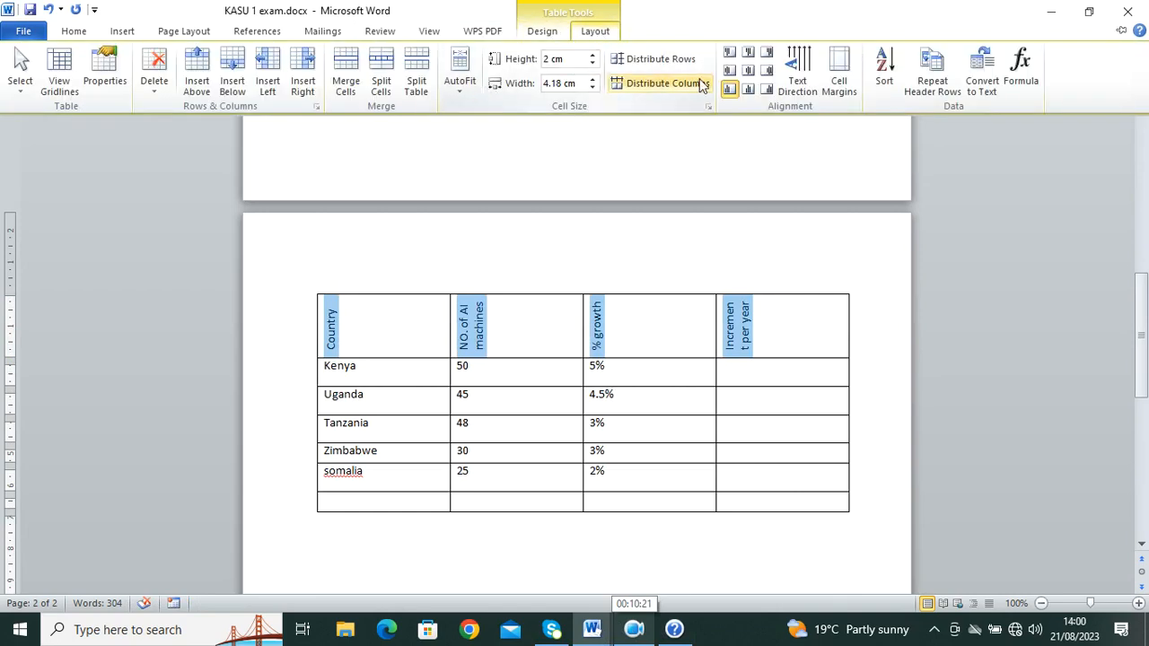
click(749, 71)
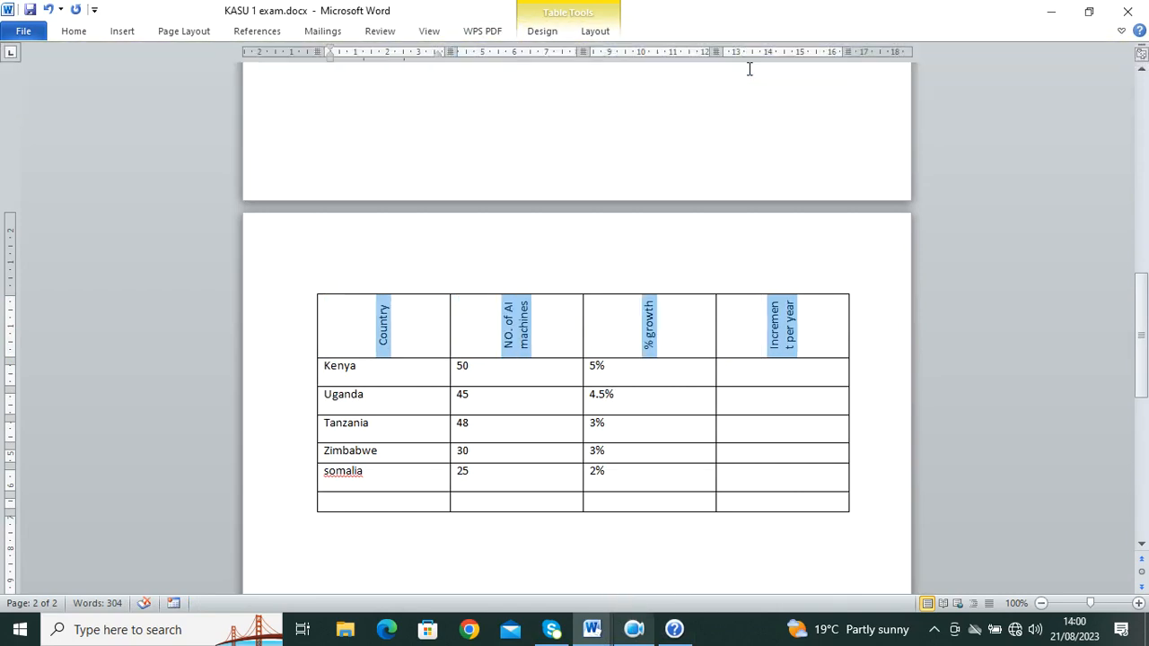
Step: Glance at the COMP PP2 Q KASSU 2023 question paper, then return to KASU 1 exam
mouse_move(592, 628)
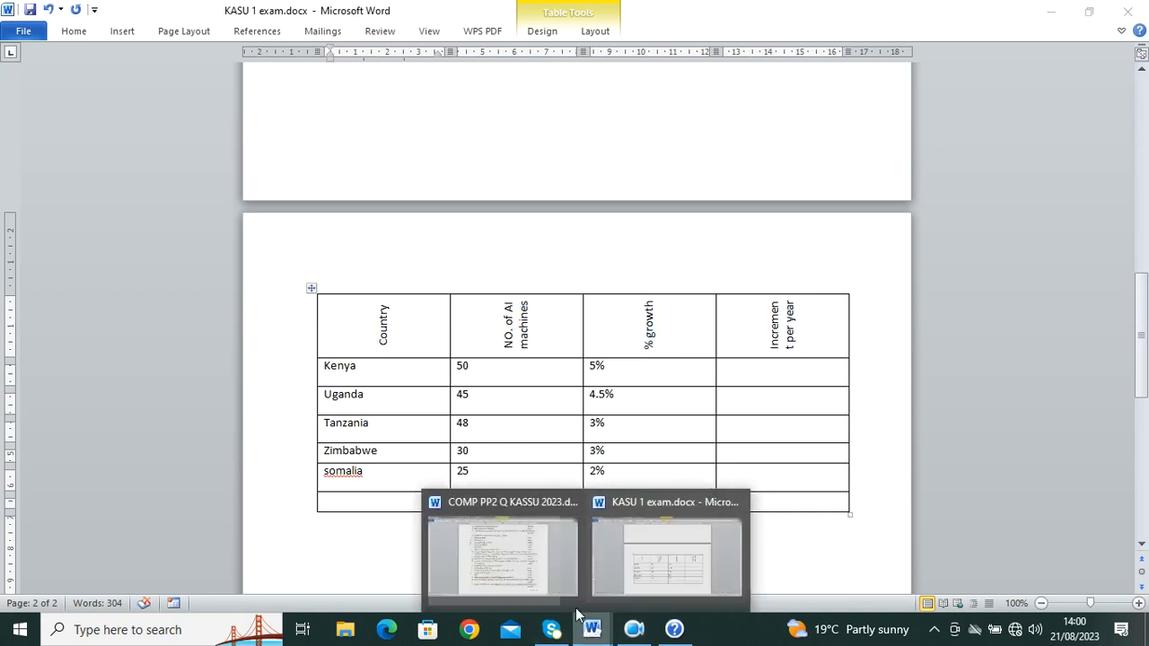
click(544, 588)
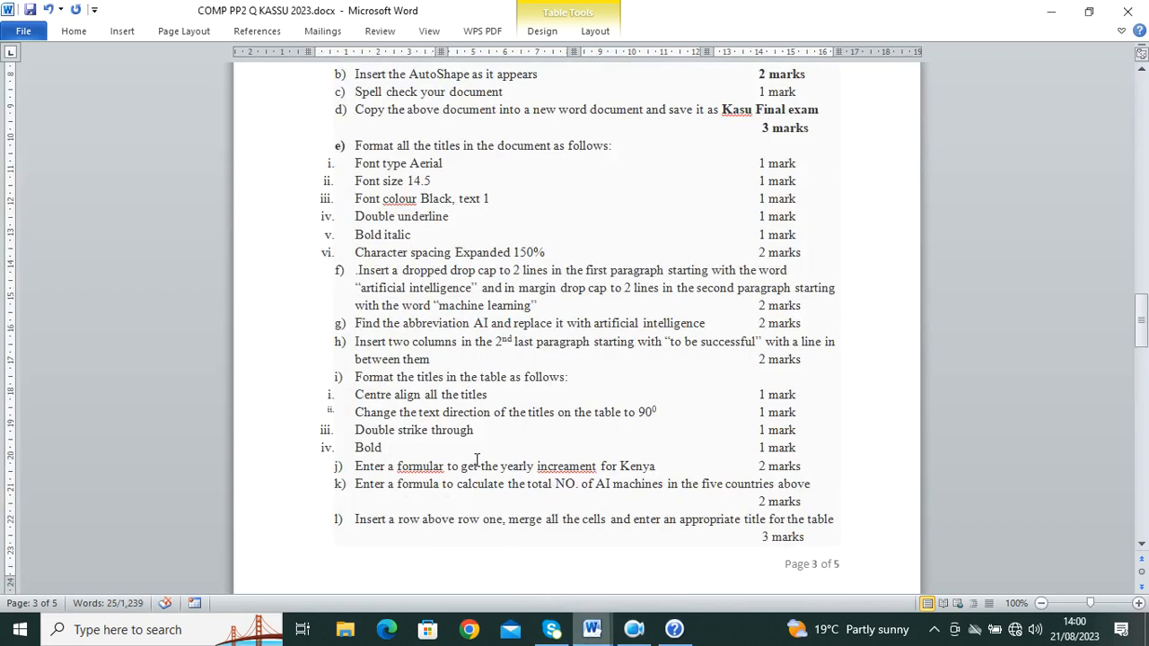
mouse_move(591, 629)
click(680, 548)
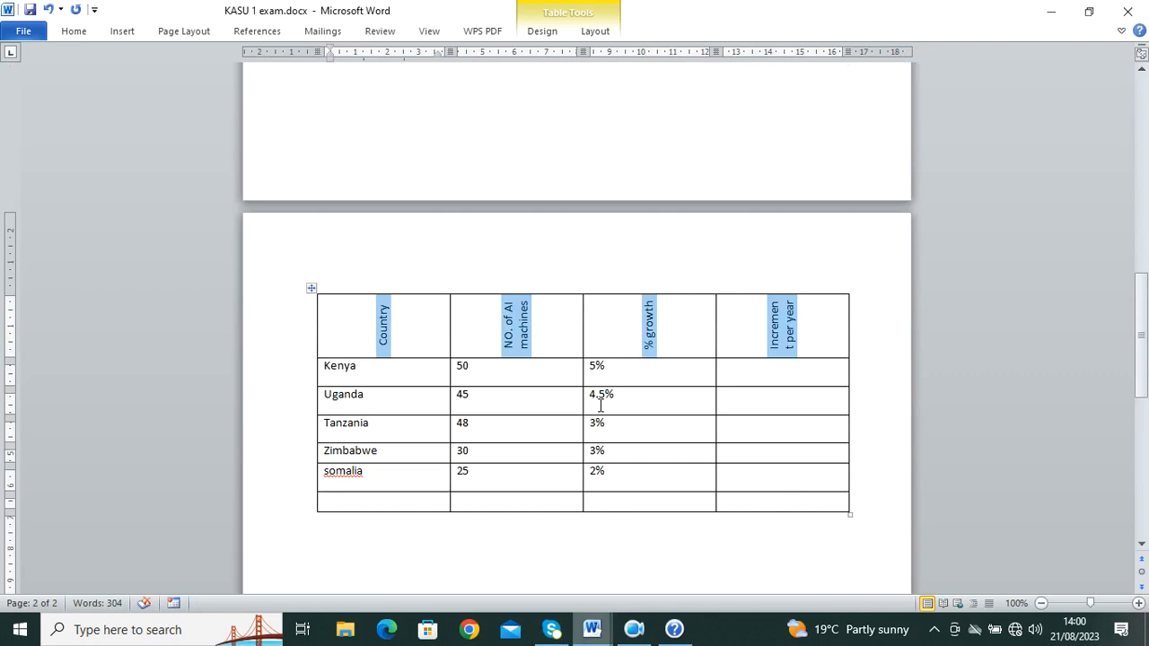
Step: Apply Double strikethrough to the rotated header titles through the Font dialog
click(74, 31)
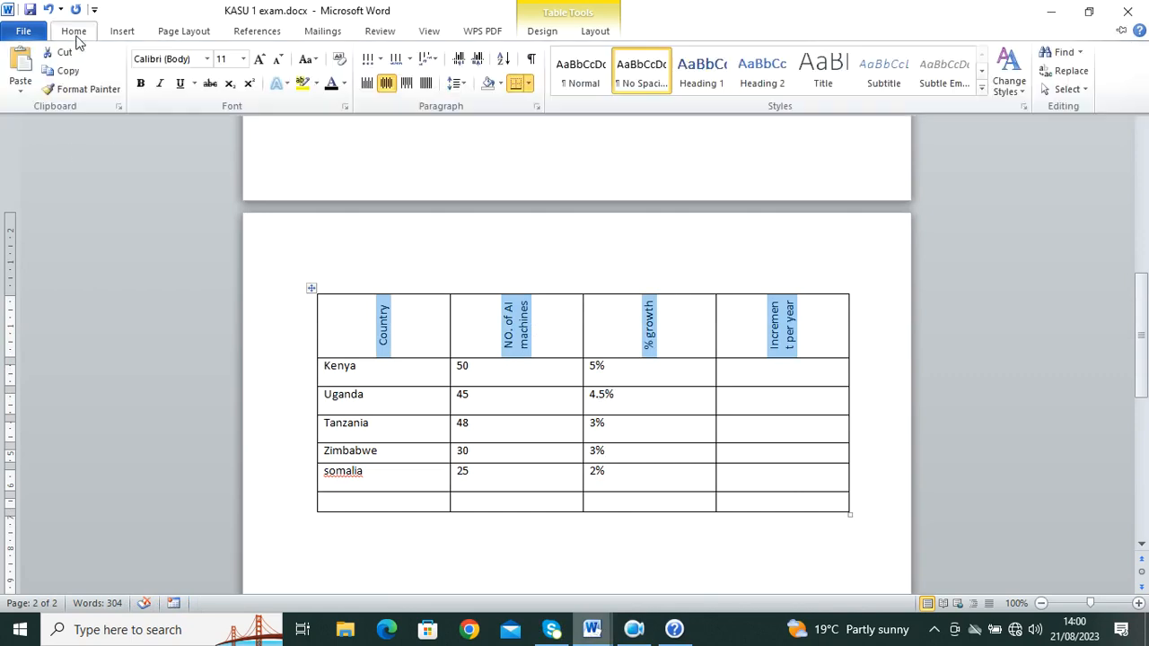
click(344, 106)
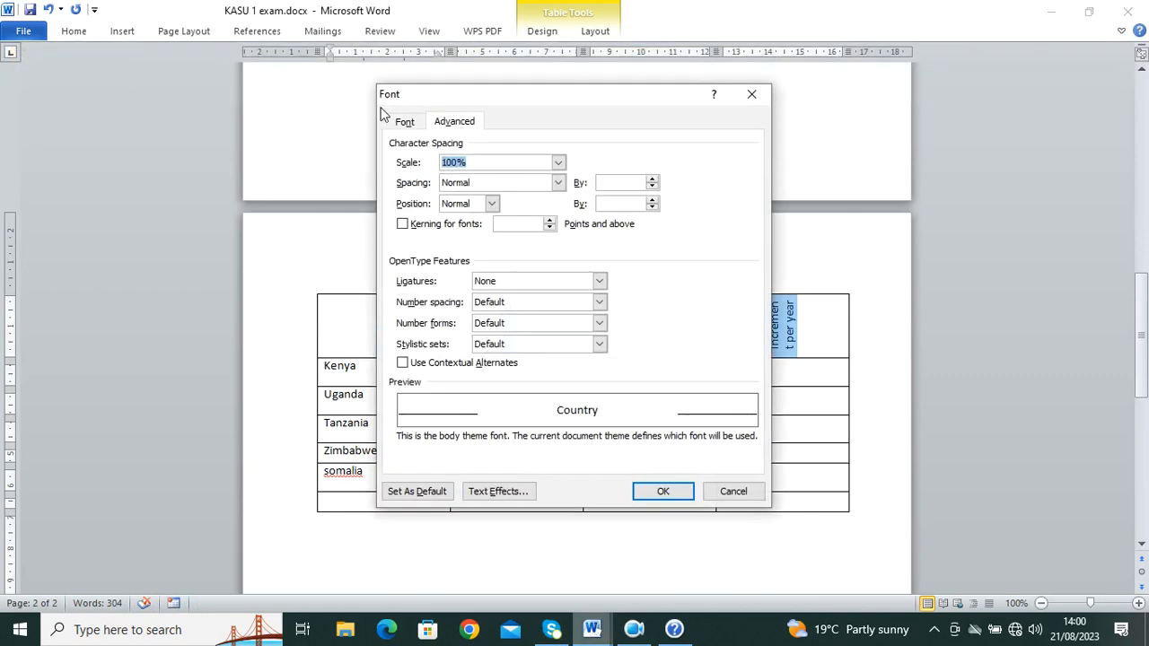
click(404, 121)
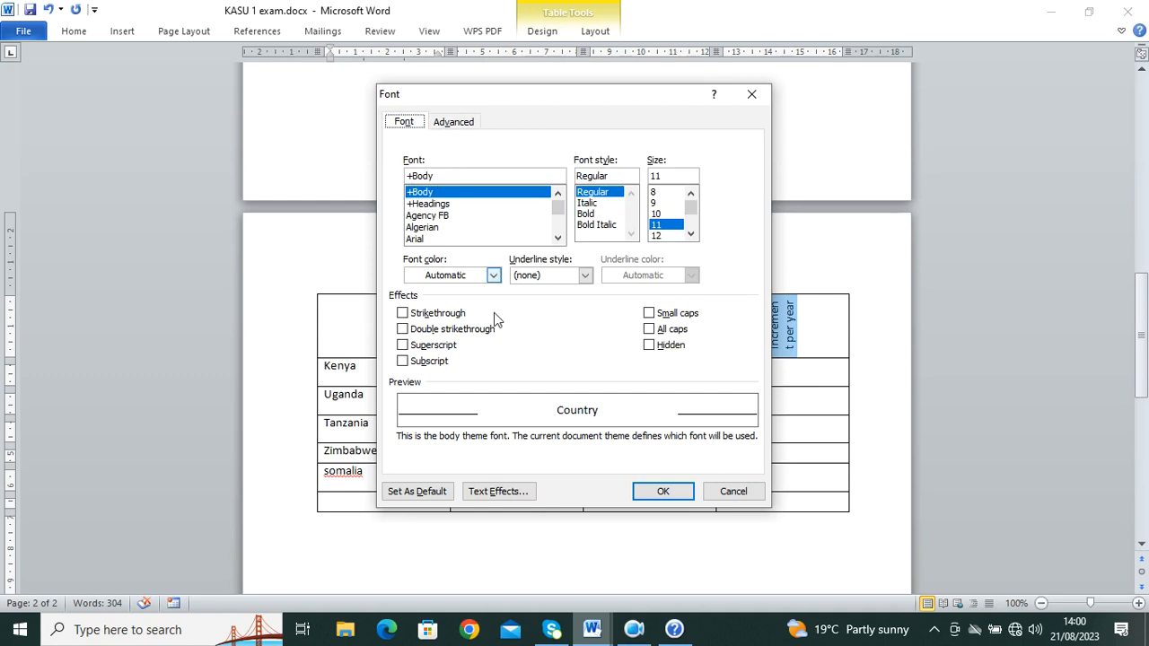
click(462, 330)
click(663, 492)
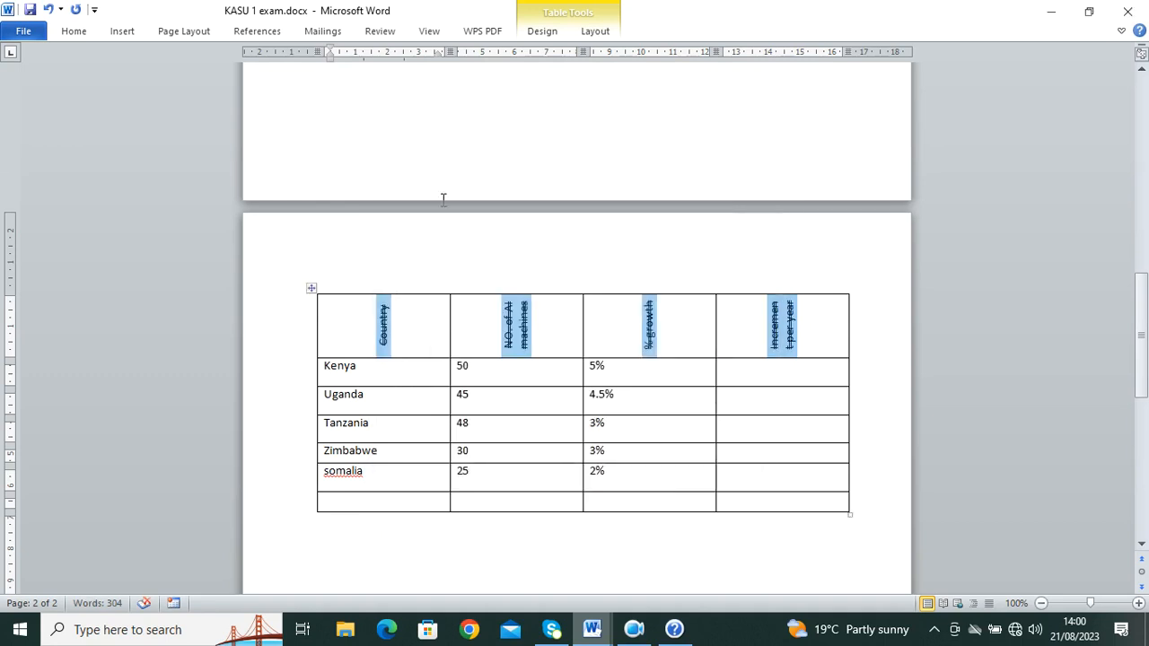
Step: Check the question paper again and come back to the KASU 1 exam document
click(600, 627)
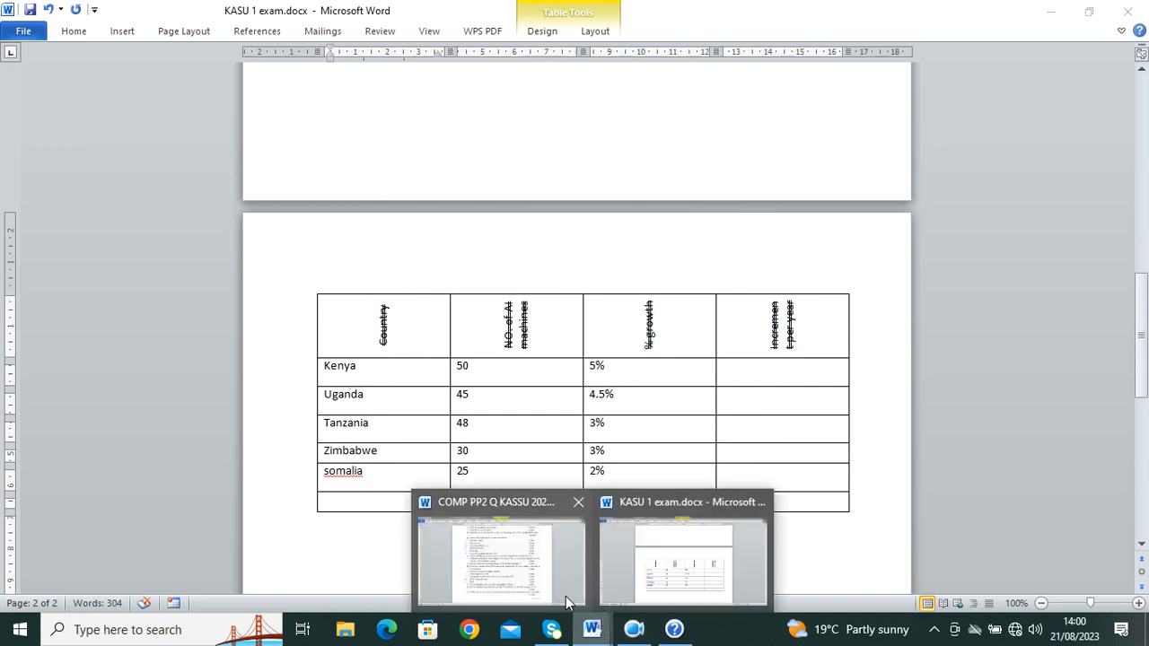
click(562, 593)
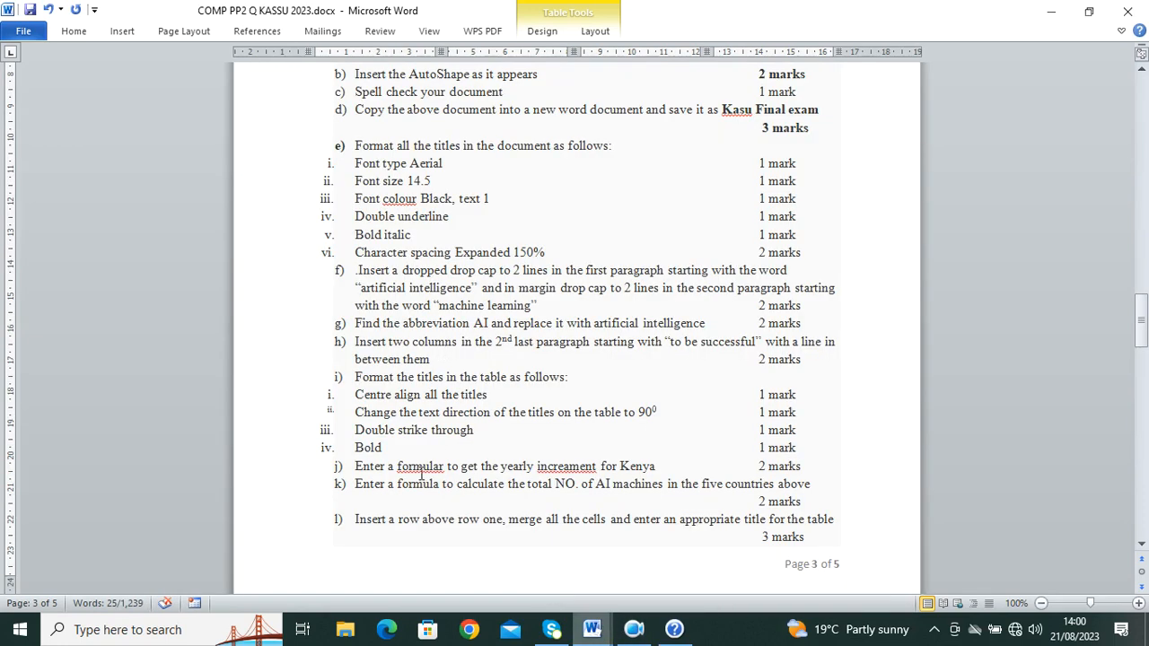
mouse_move(592, 629)
click(688, 561)
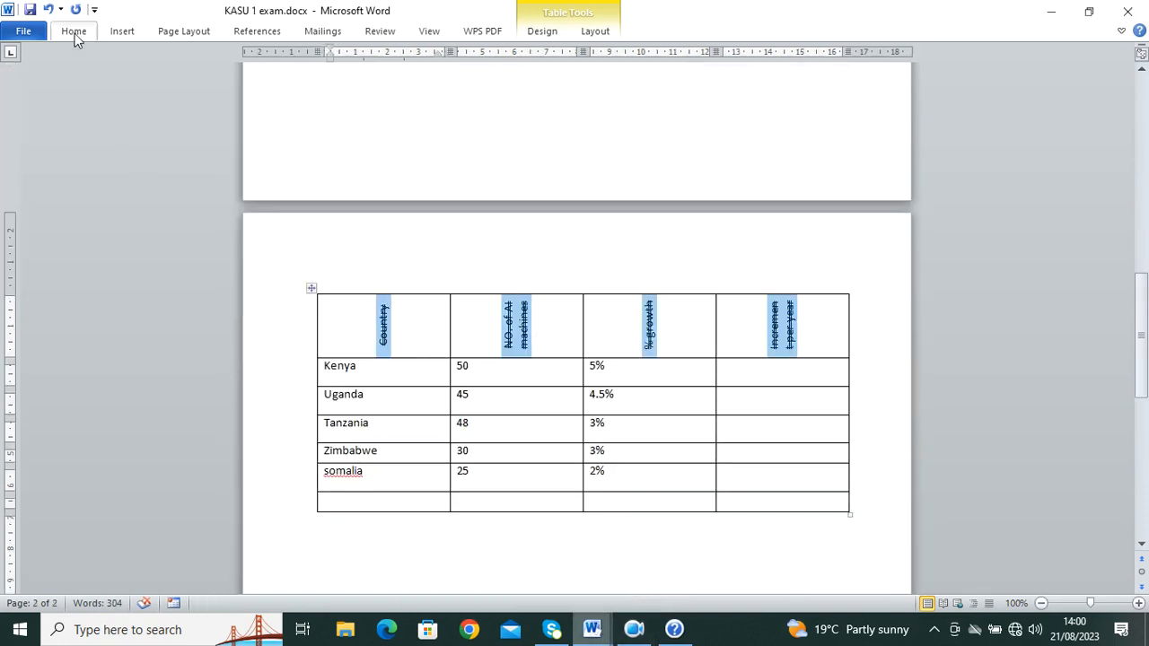
click(75, 32)
mouse_move(591, 632)
click(569, 585)
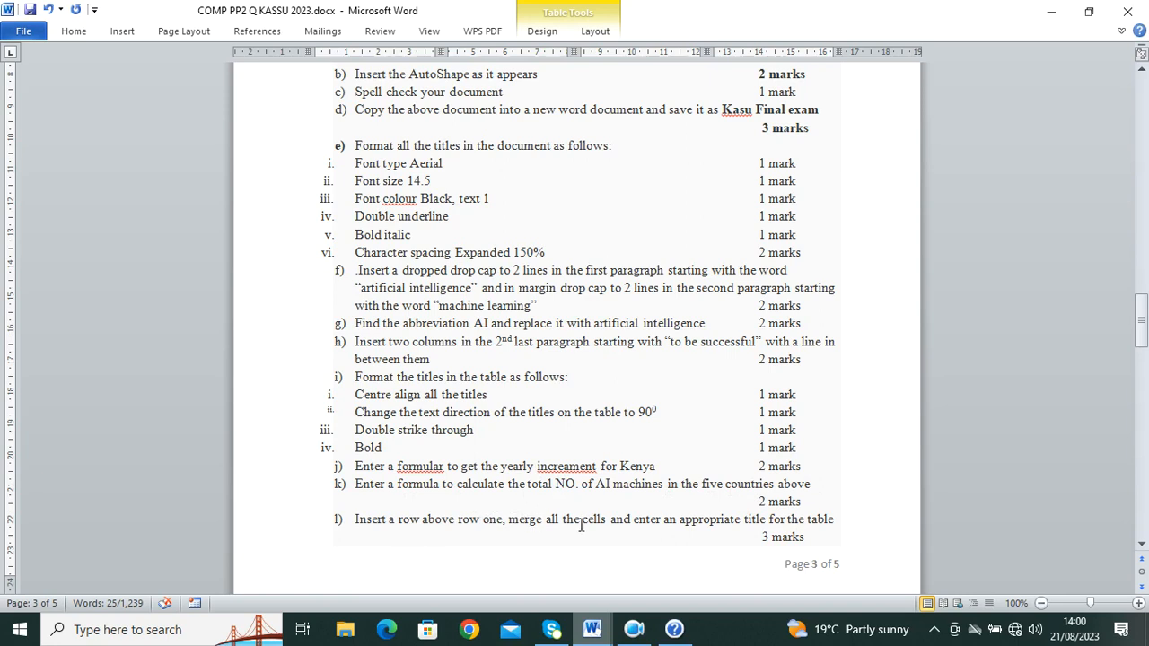
scroll(721, 474, down, 5)
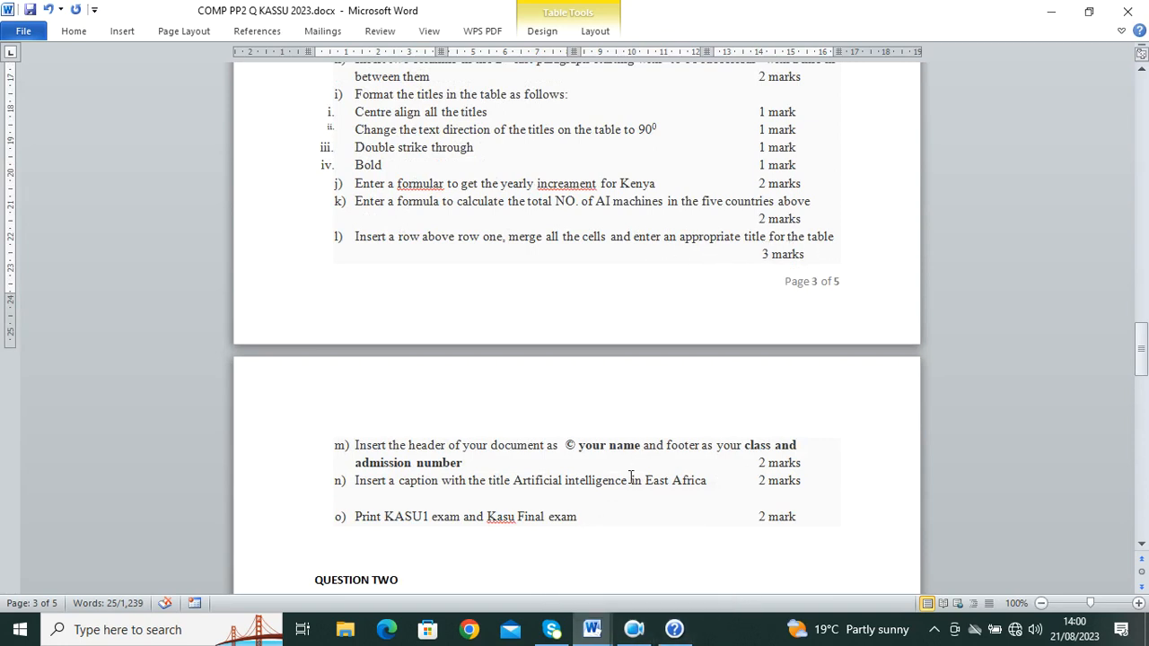
scroll(525, 279, up, 13)
scroll(535, 297, down, 14)
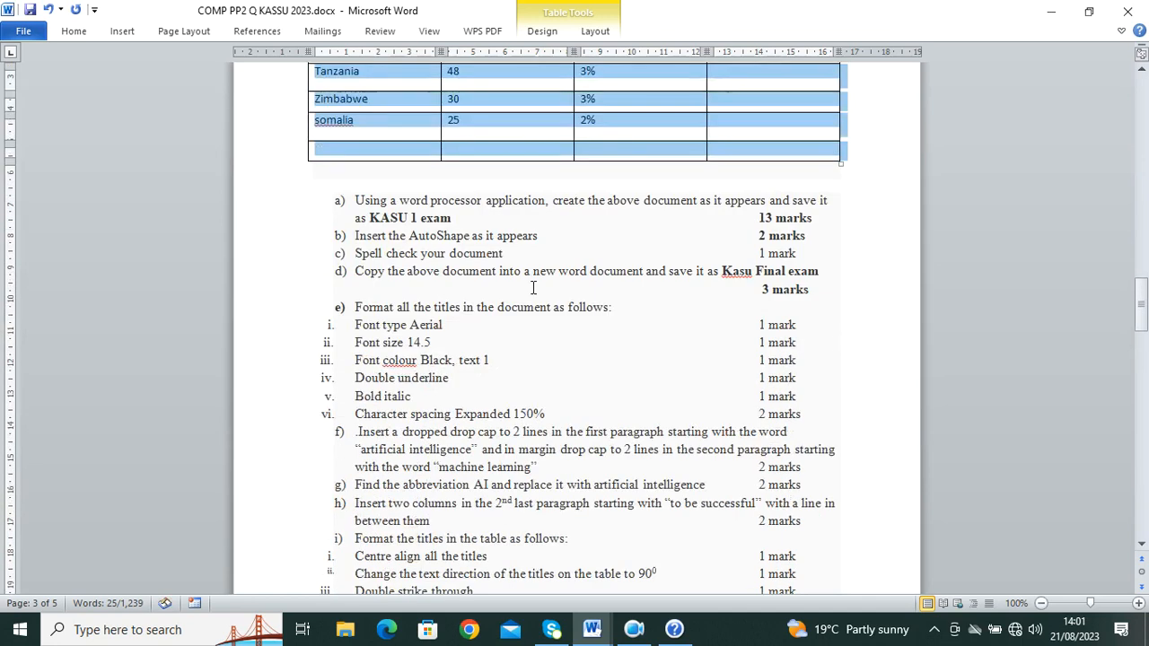
scroll(540, 299, down, 3)
mouse_move(592, 628)
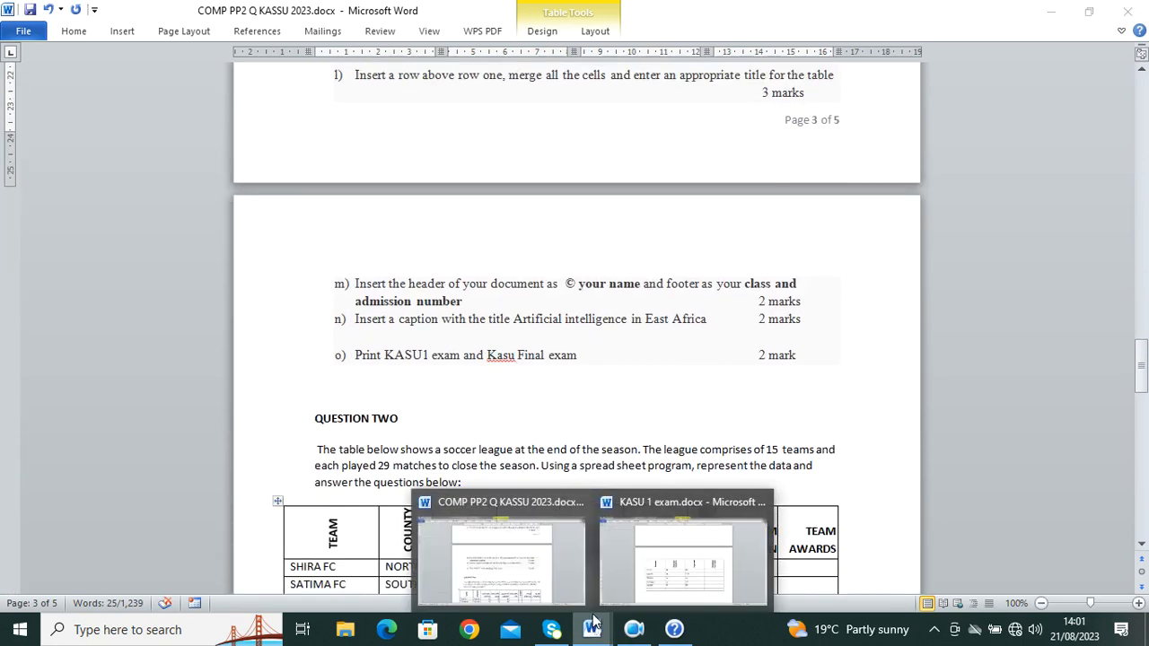
Step: Insert a blank row above the country table's vertical title row and select its four cells
click(682, 556)
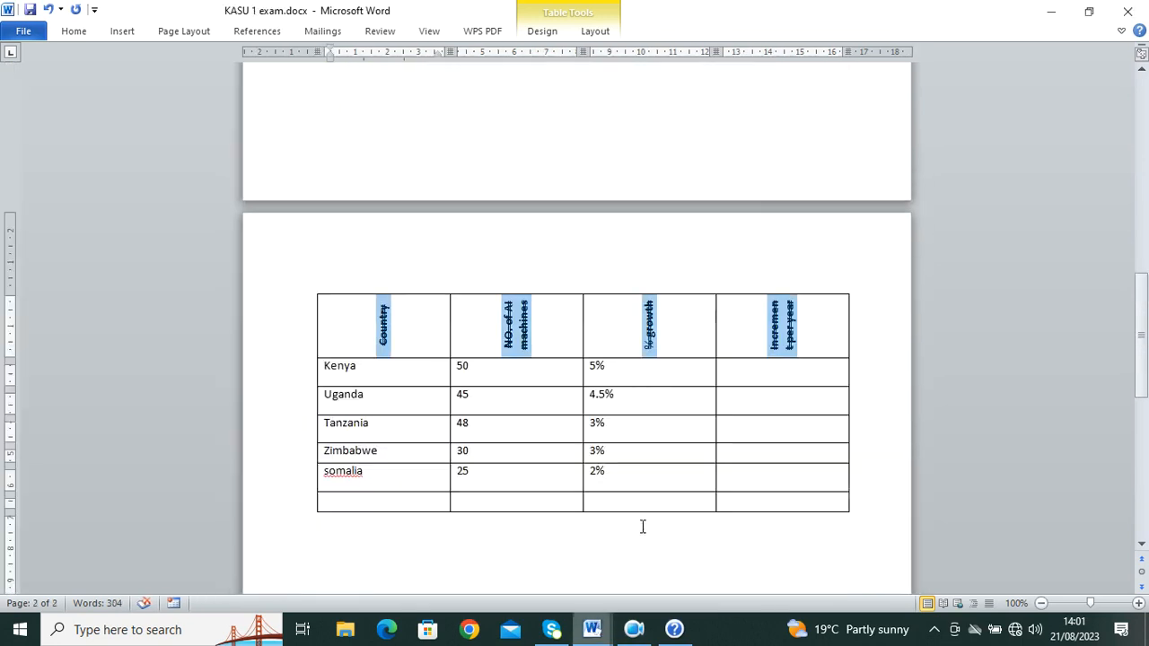
right_click(313, 331)
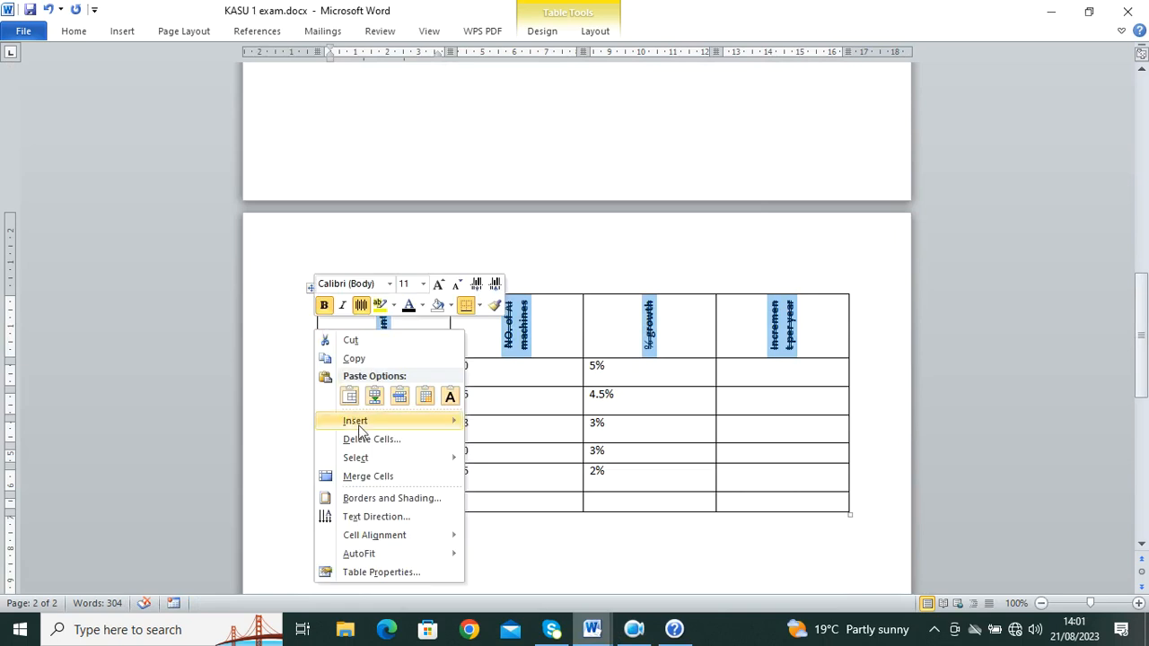
mouse_move(380, 425)
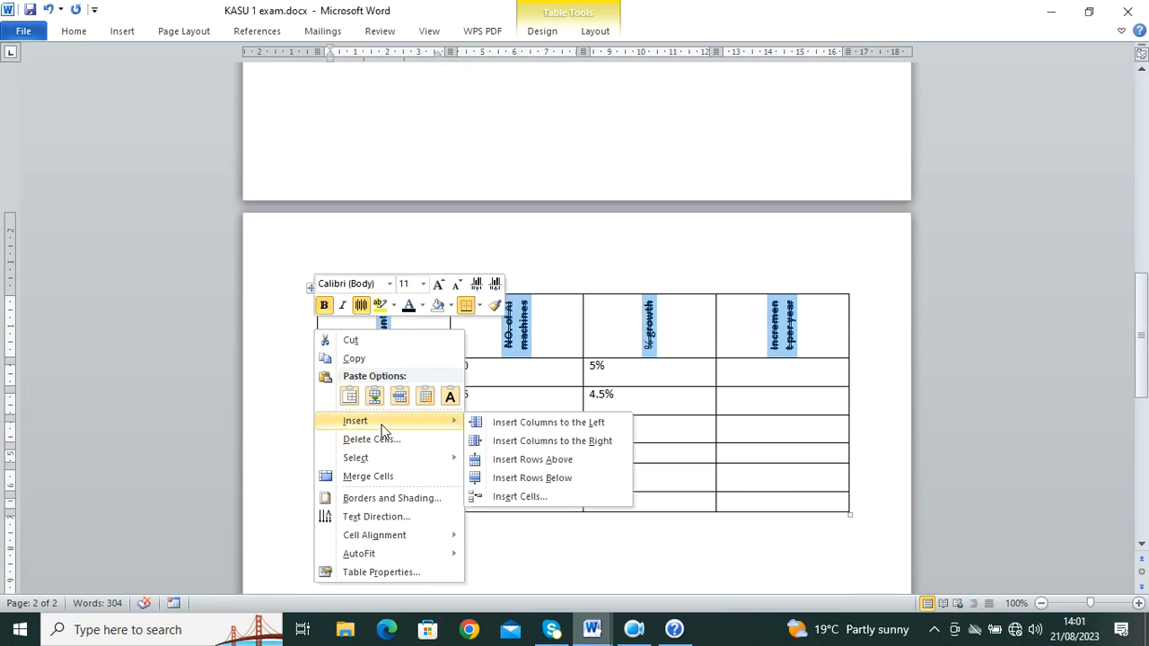
click(579, 462)
click(386, 319)
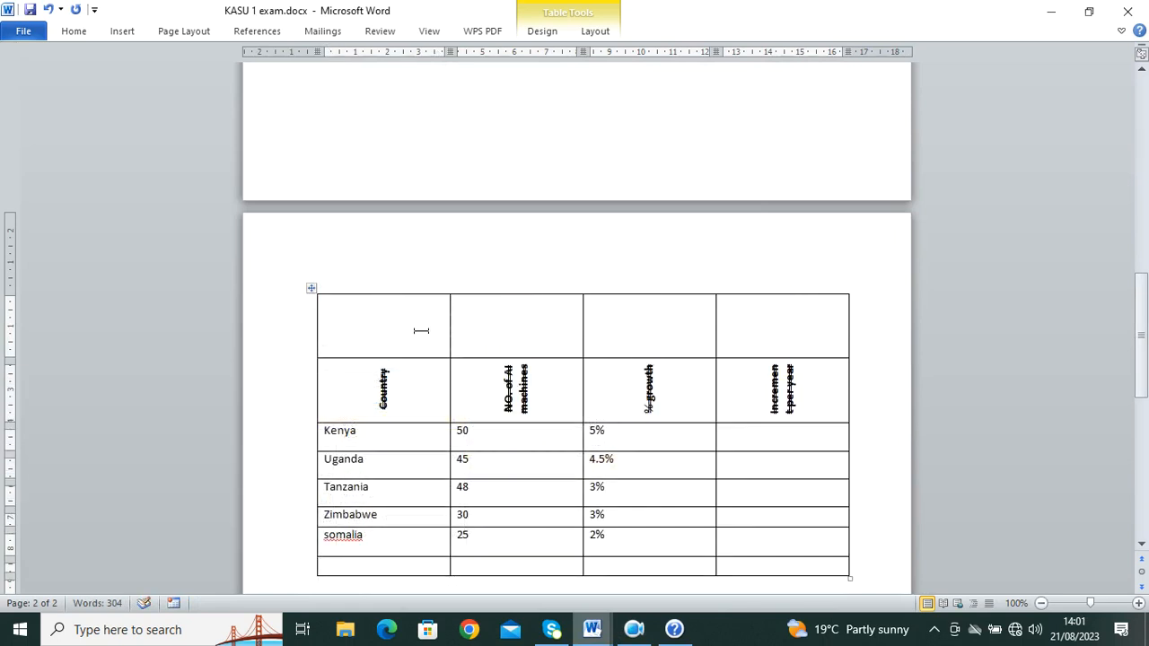
drag(386, 319, 785, 318)
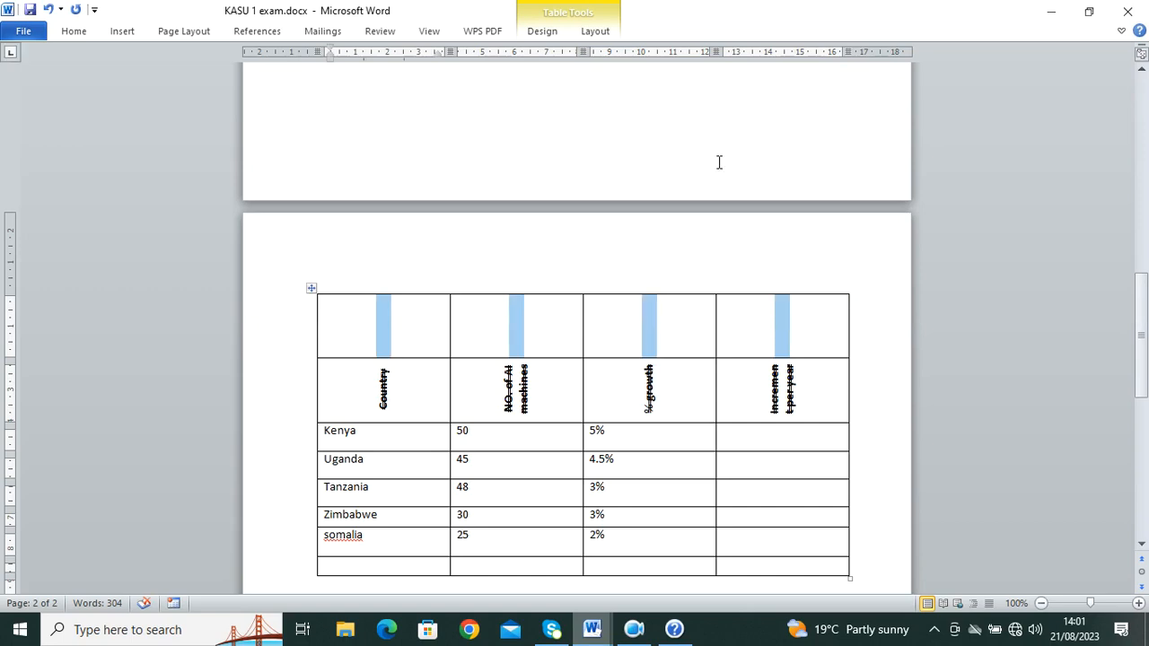
Step: Merge the four cells of the new top row into a single cell
click(595, 34)
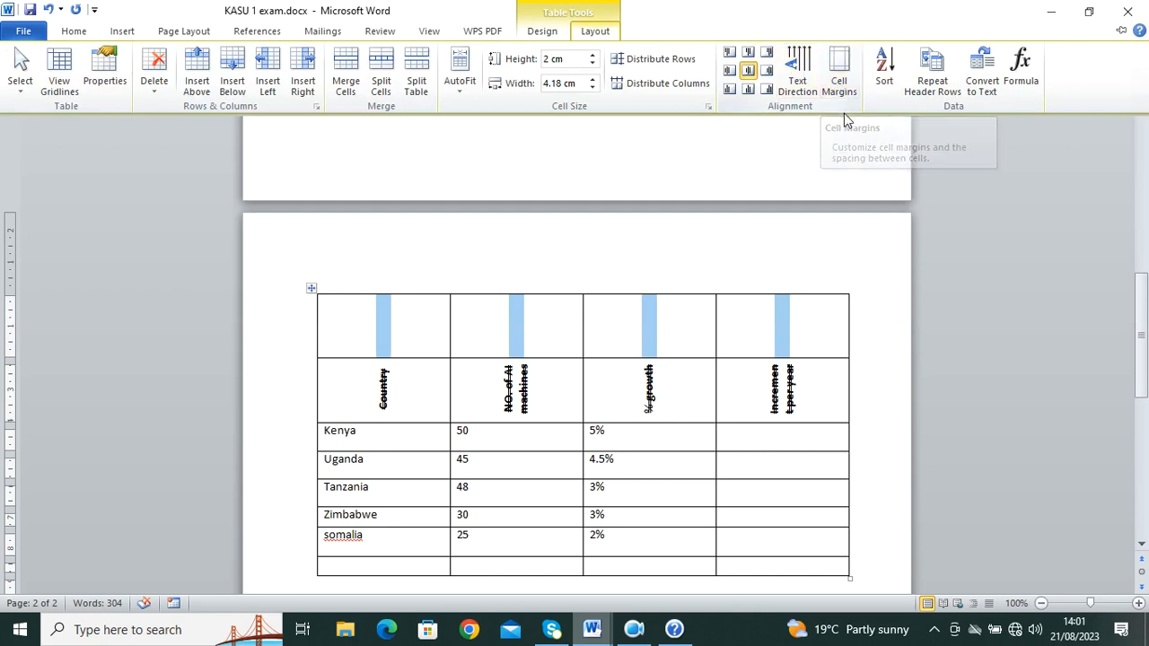
click(545, 32)
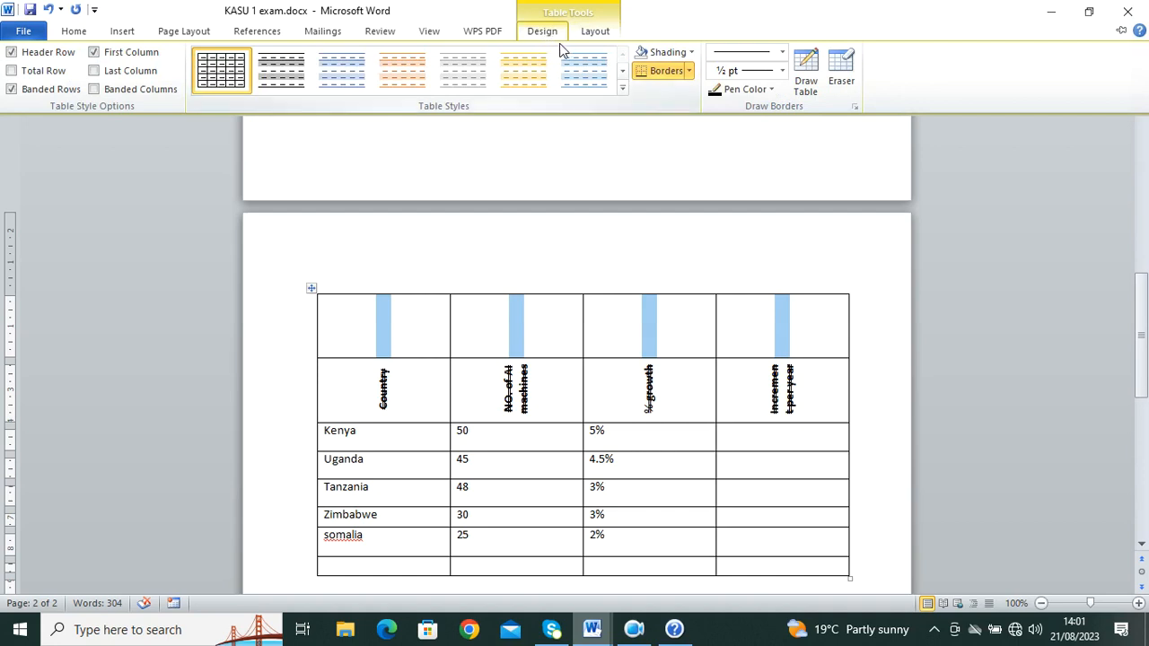
click(594, 32)
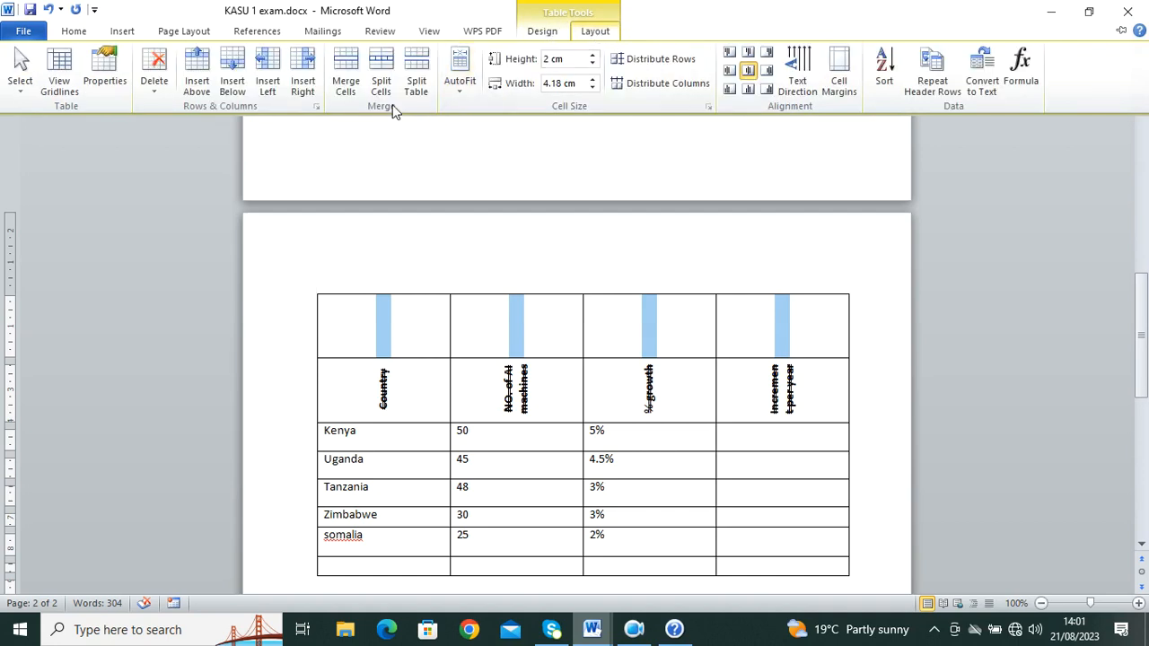
click(349, 83)
click(708, 327)
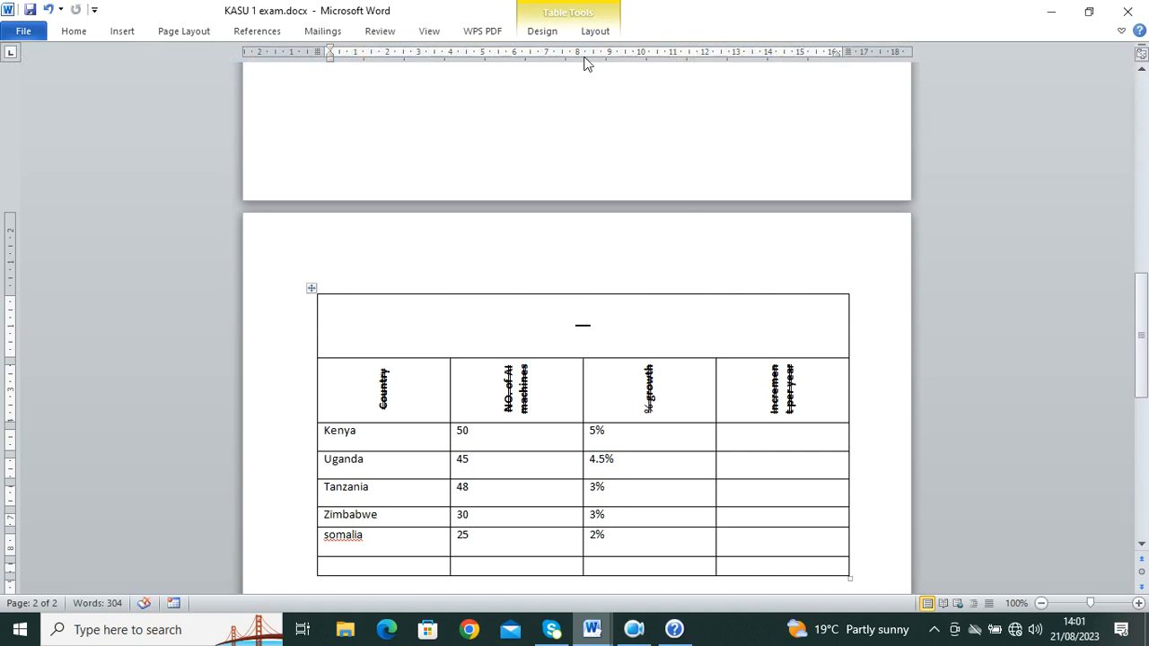
Step: Pin the ribbon and set the merged cell's text direction to horizontal
click(554, 37)
double_click(583, 18)
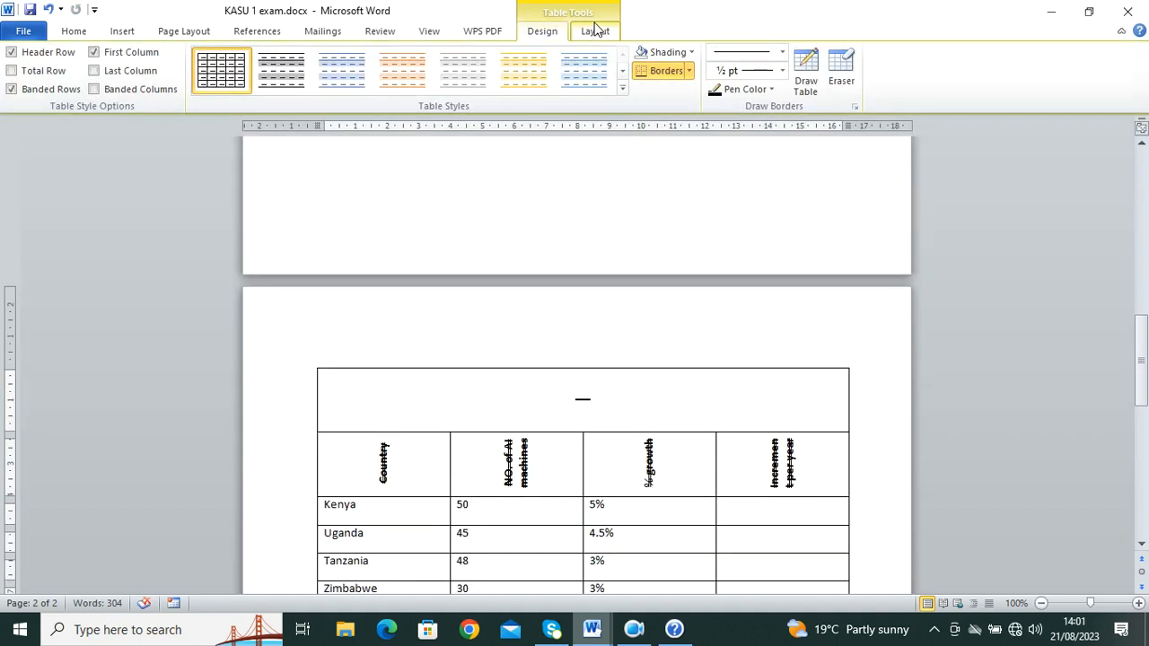
click(597, 36)
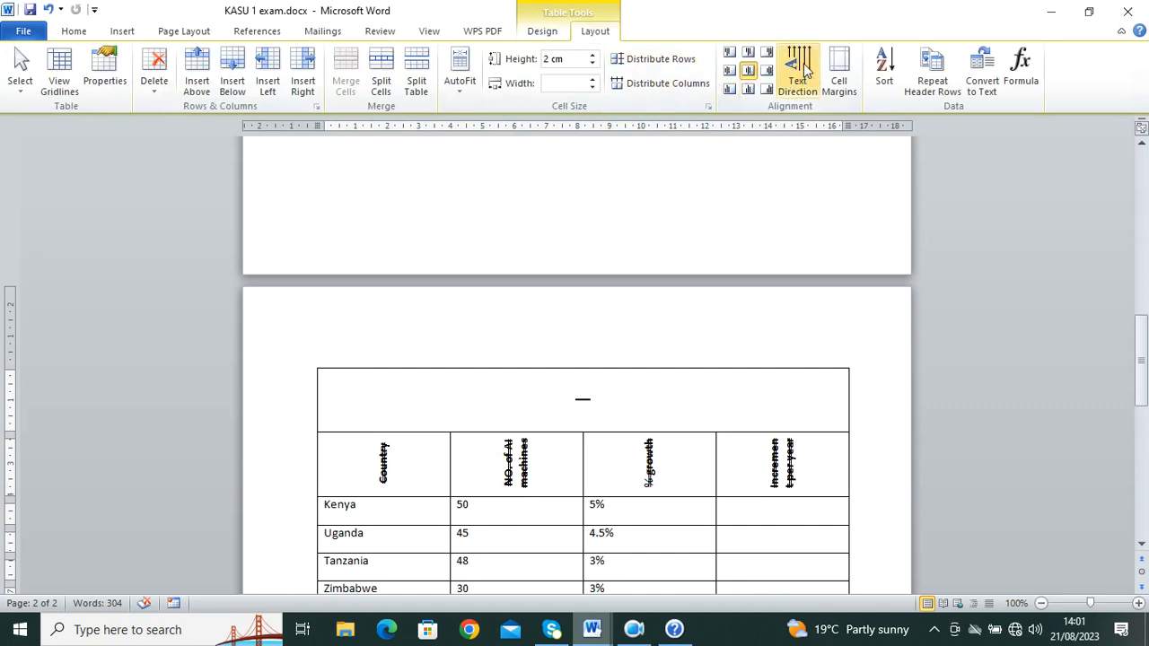
click(800, 76)
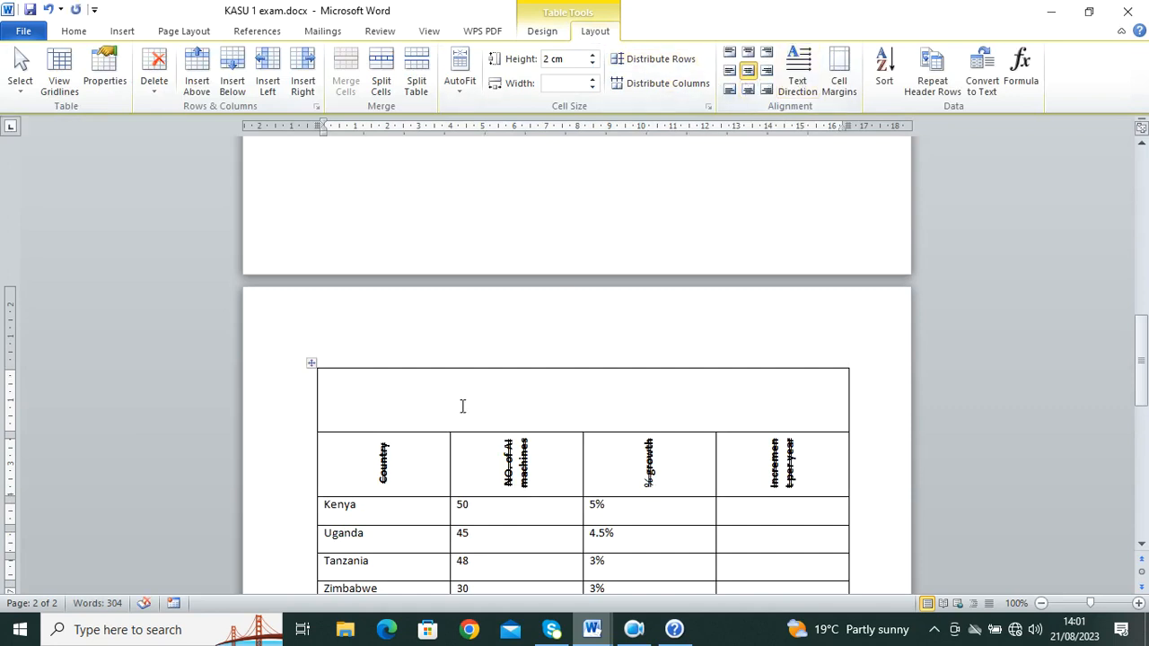
scroll(682, 398, down, 2)
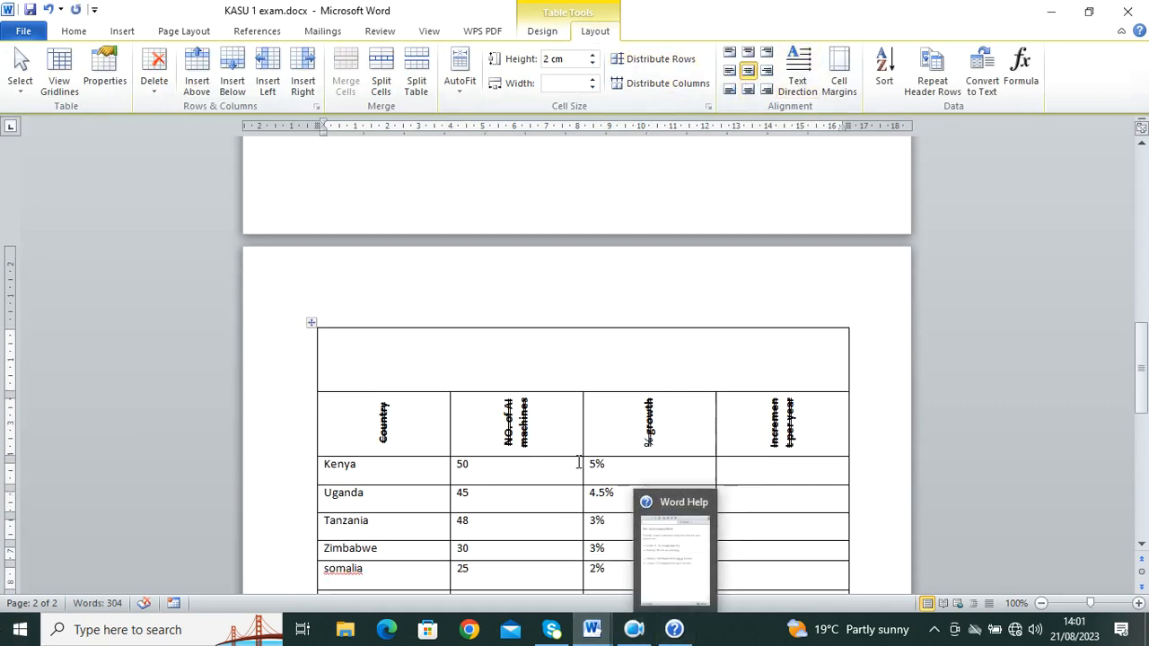
mouse_move(593, 602)
mouse_move(591, 624)
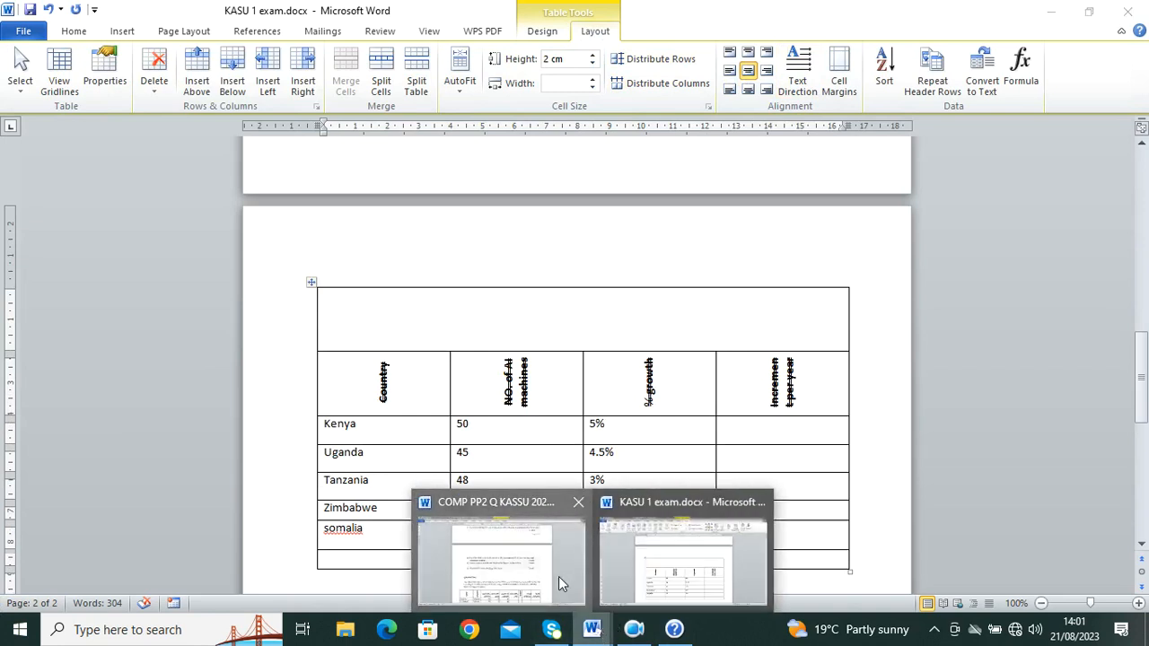
click(558, 576)
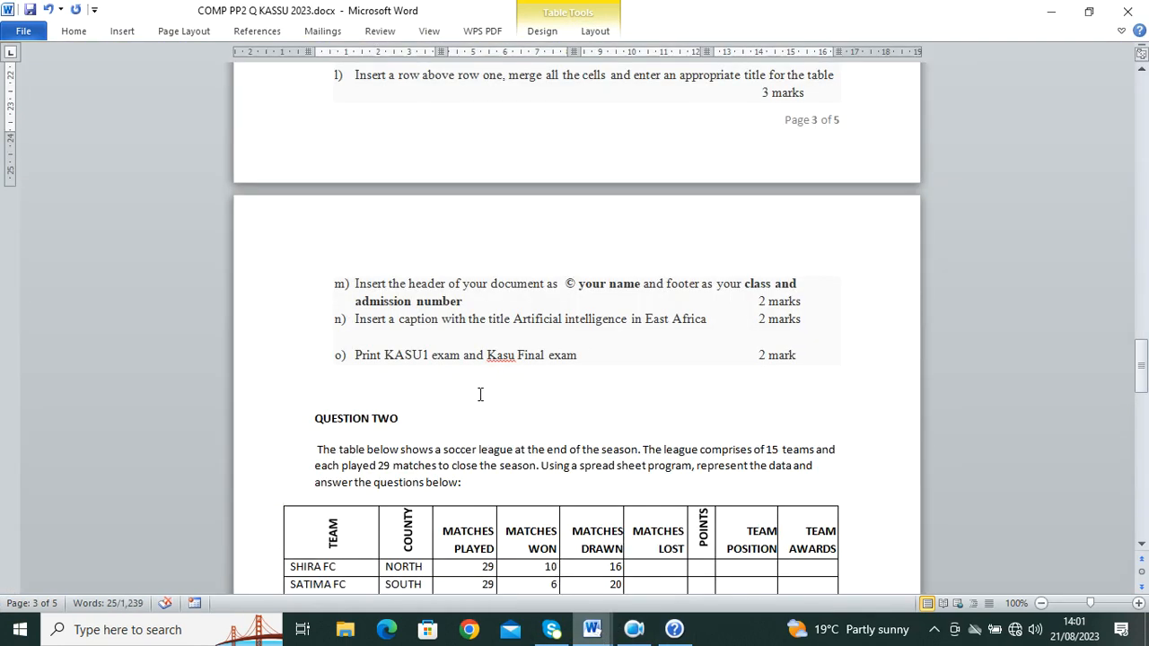
scroll(480, 396, up, 2)
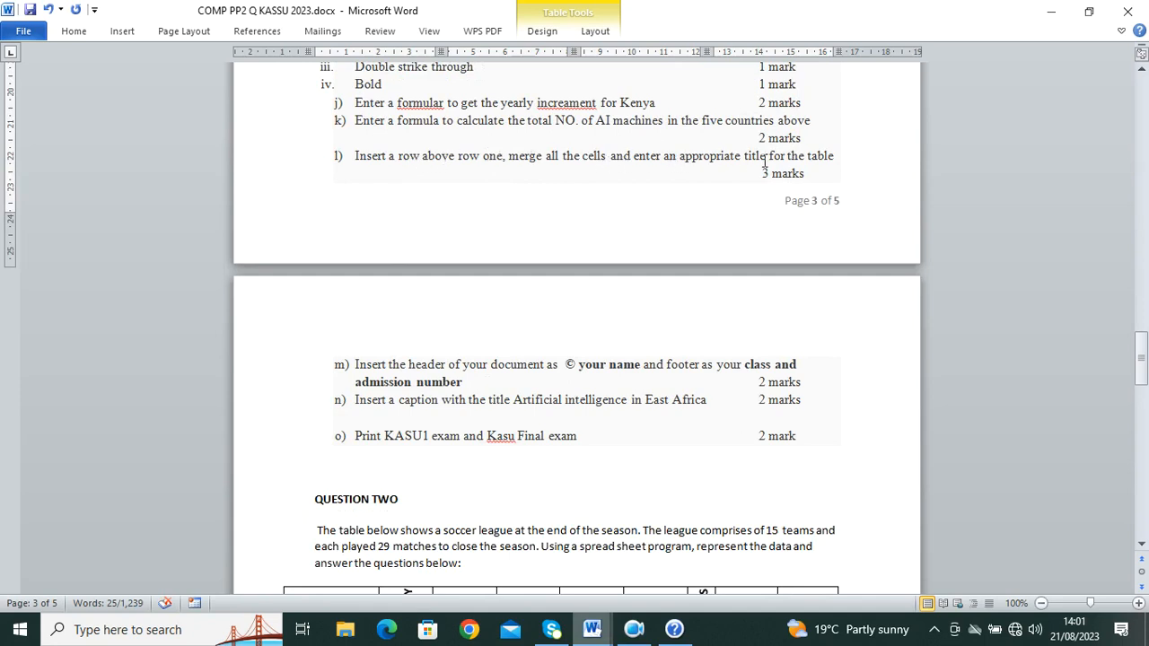
mouse_move(591, 629)
click(654, 580)
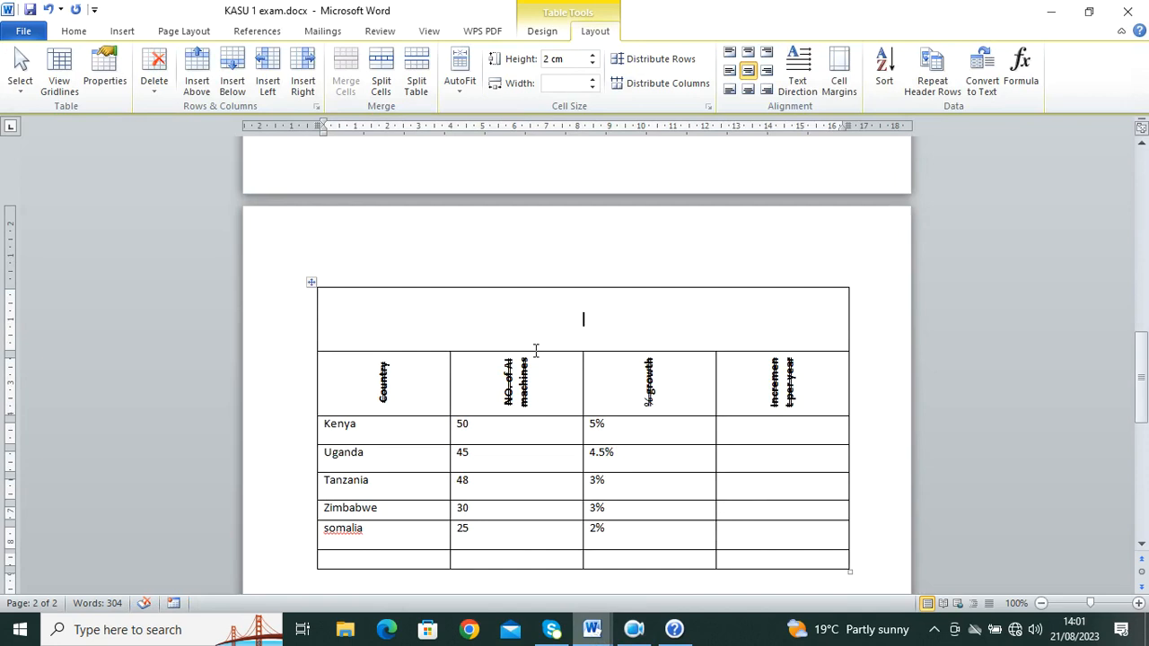
Step: Type the title ESAT AND SOUTH AFRICAN COUNTRIES into the merged top cell
text(A)
key(ctrl+l)
key(BackSpace)
text(E)
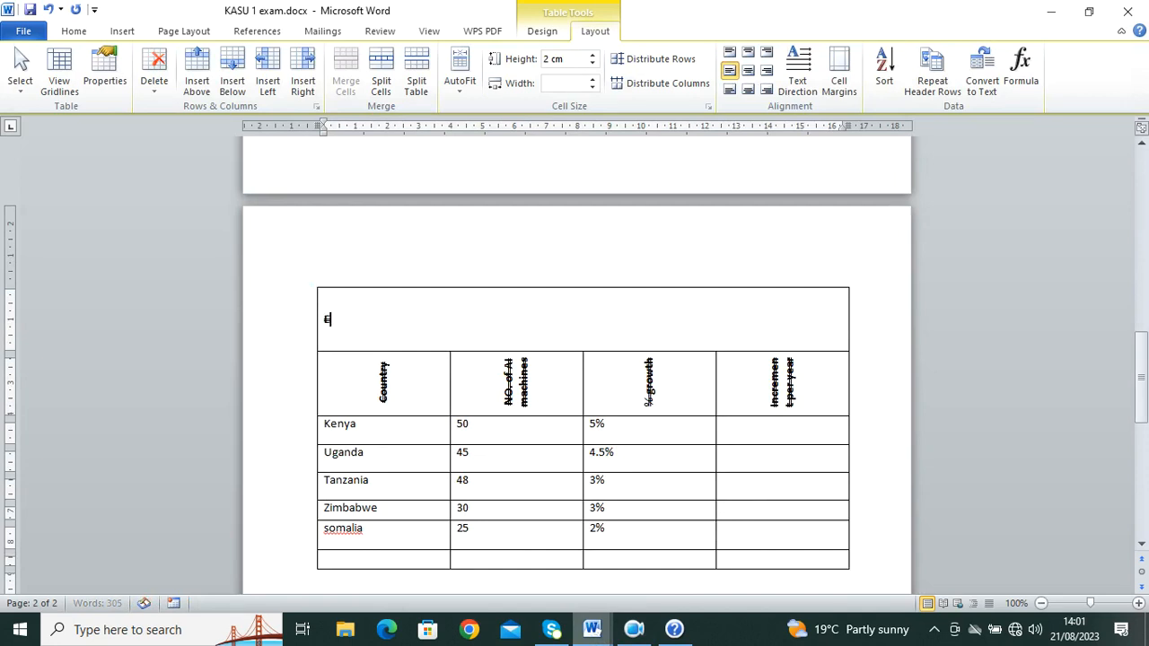
text(SAT AND )
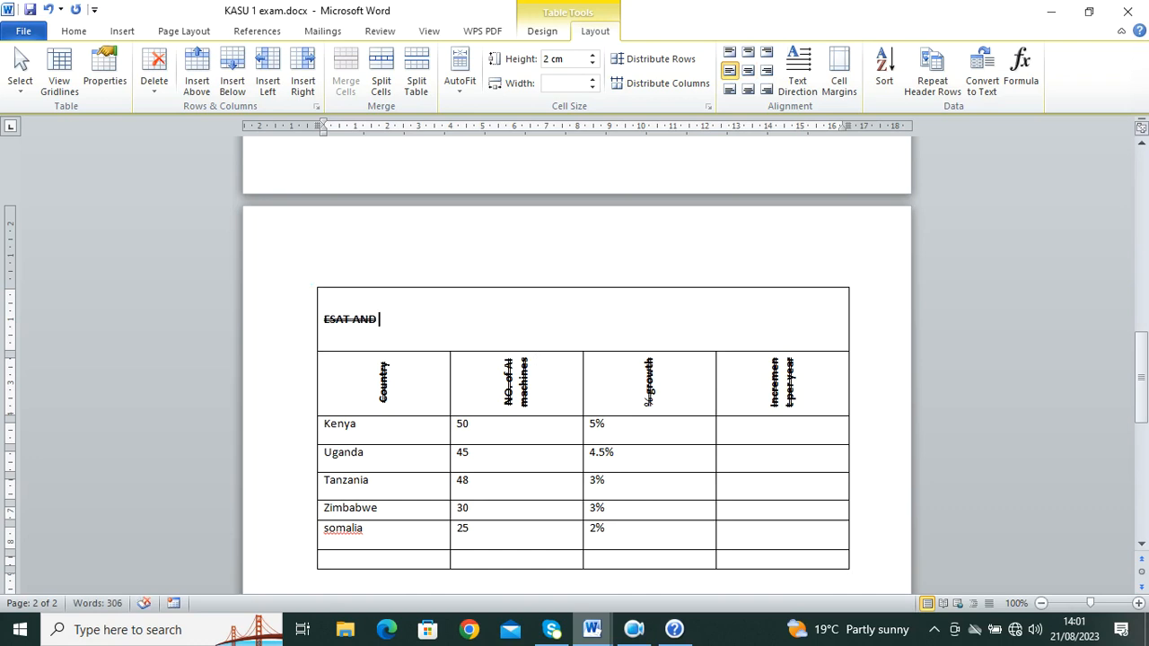
text(SOUTH AG)
key(BackSpace)
key(BackSpace)
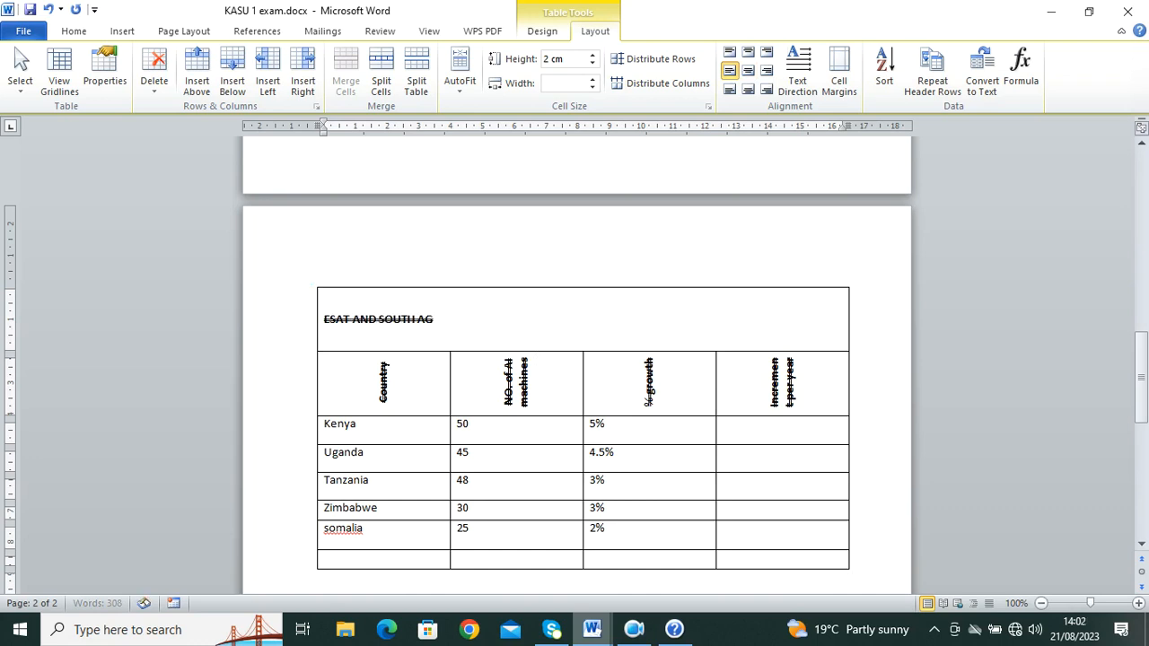
text(ICAN COUNTRIES)
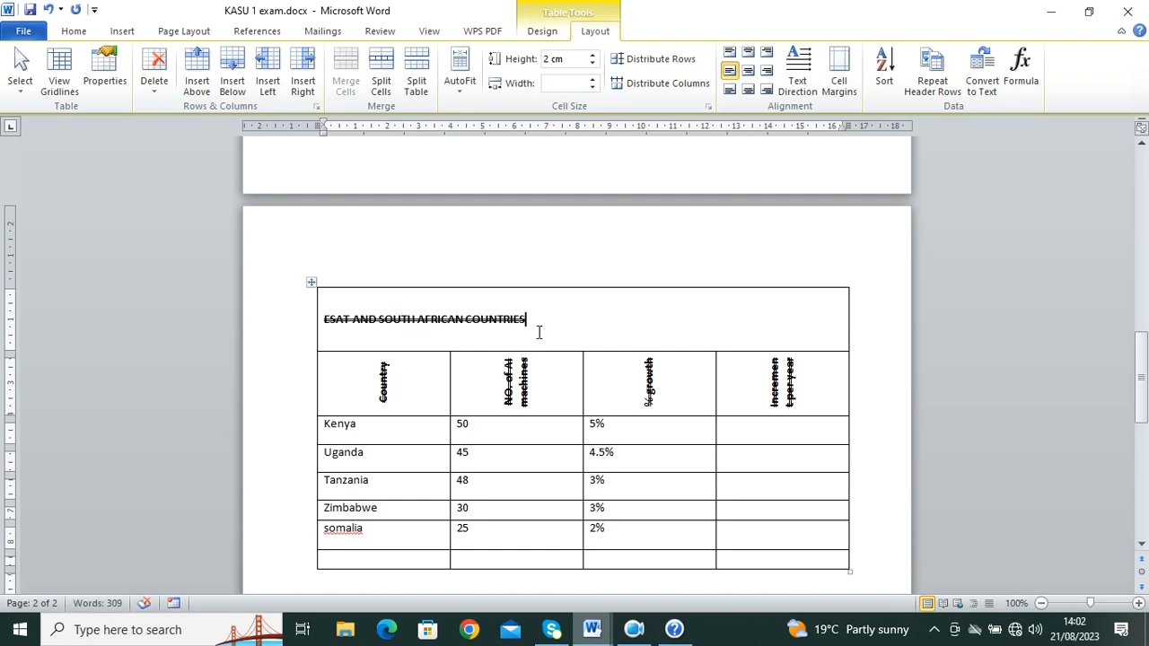
Step: Remove the title's strikethrough, centre it, and switch to the question paper
drag(530, 324, 317, 332)
click(75, 32)
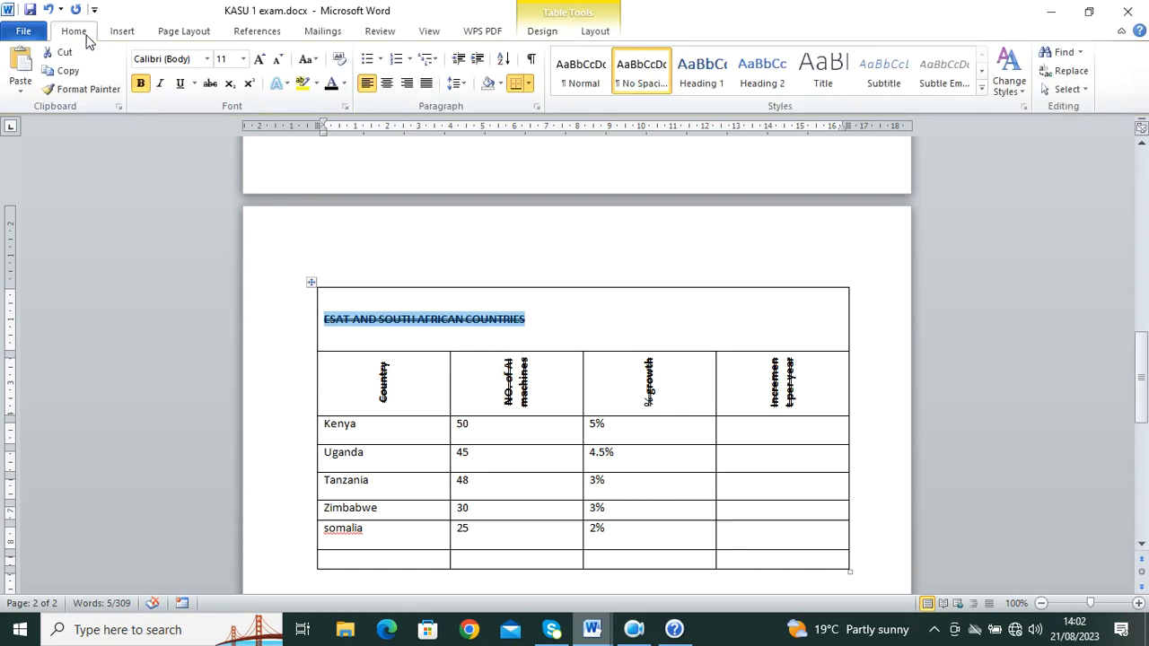
click(210, 83)
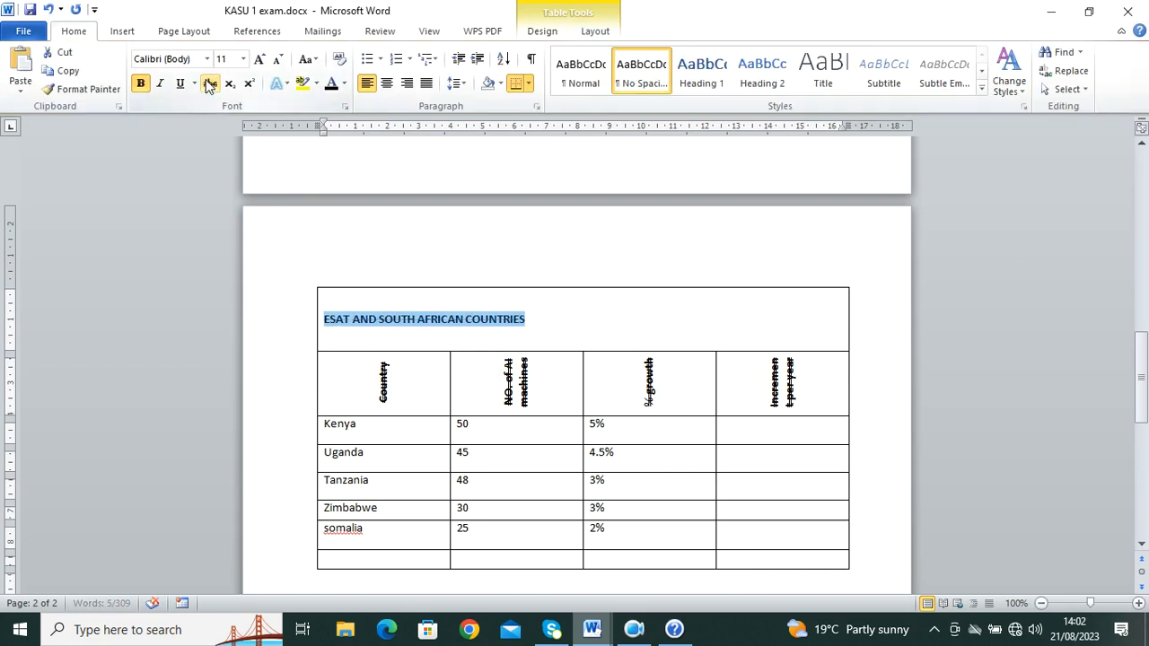
click(386, 83)
click(759, 320)
scroll(604, 365, down, 3)
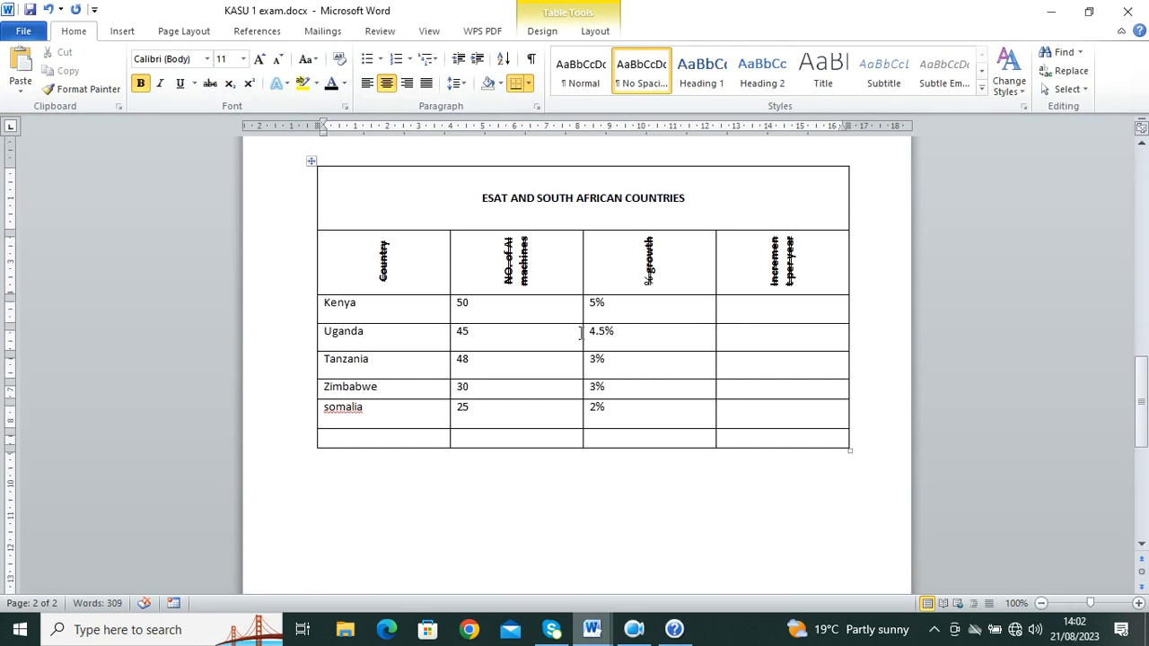
mouse_move(592, 629)
click(533, 567)
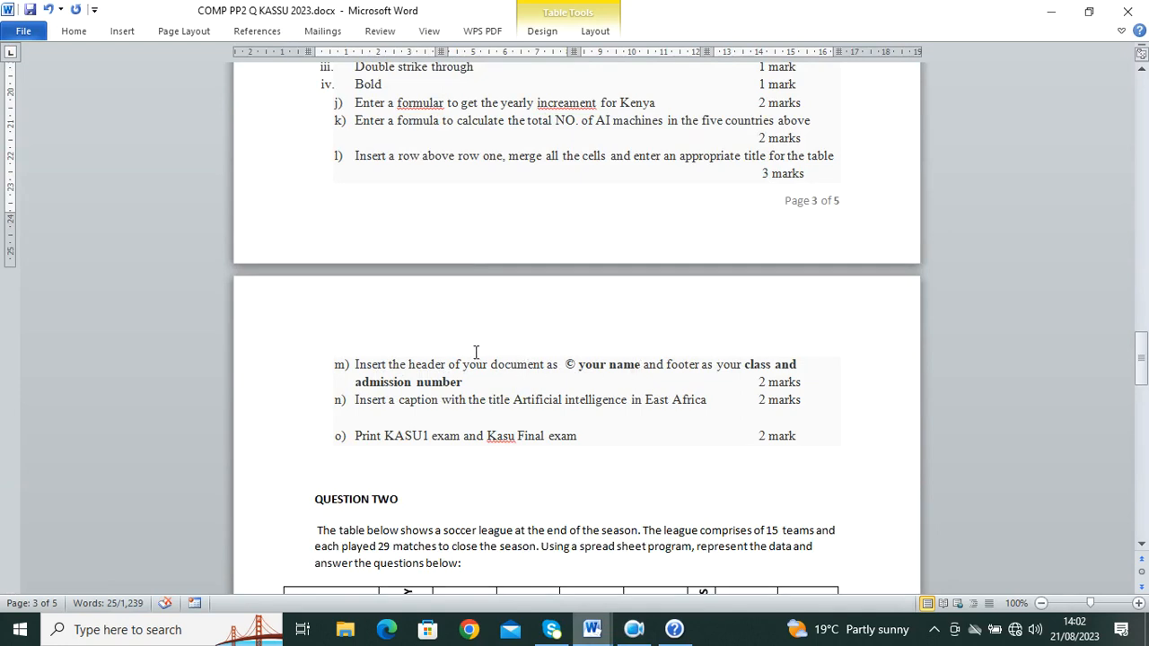
Step: Back in KASU 1 exam, type the student's name into the page-2 header
mouse_move(592, 629)
click(654, 575)
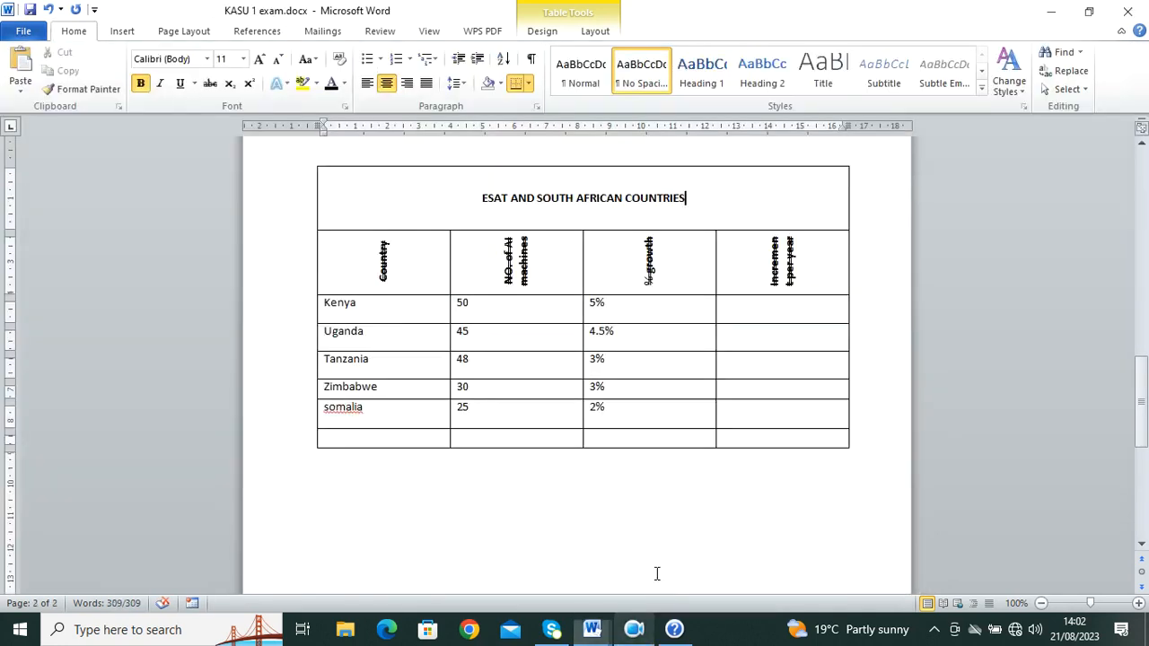
scroll(493, 321, up, 3)
double_click(493, 325)
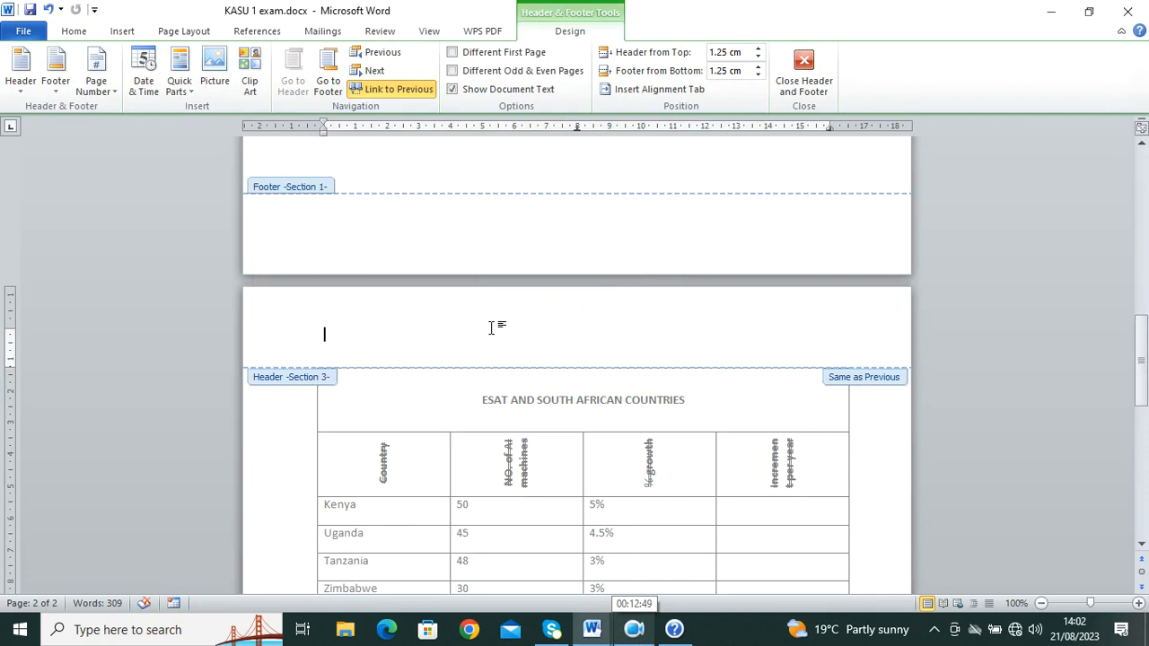
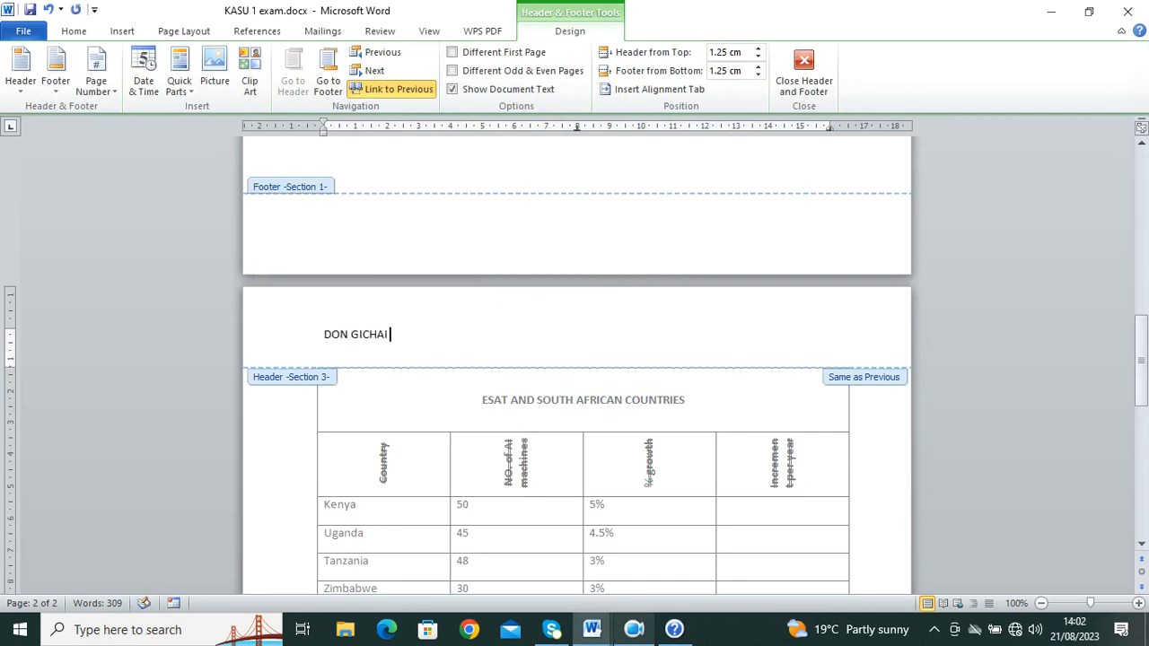
Step: Enter the student's admission number and class FORM 4 EAST in the footer, then close header editing
scroll(461, 385, down, 14)
click(428, 535)
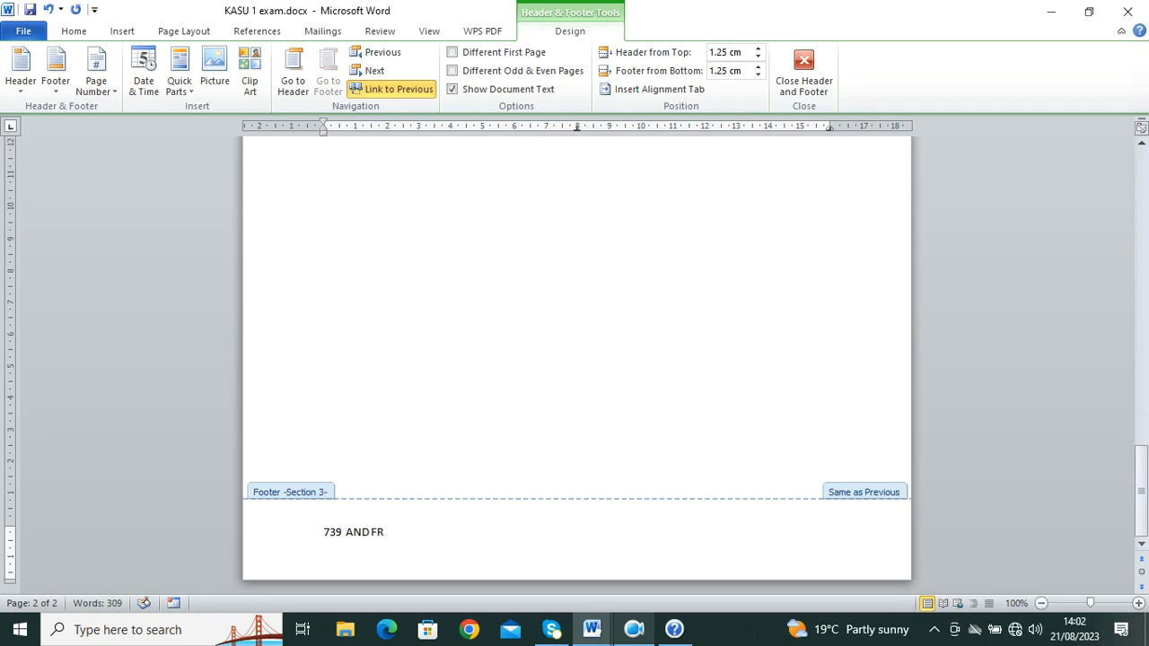
text(ORM 4 EAST)
click(813, 85)
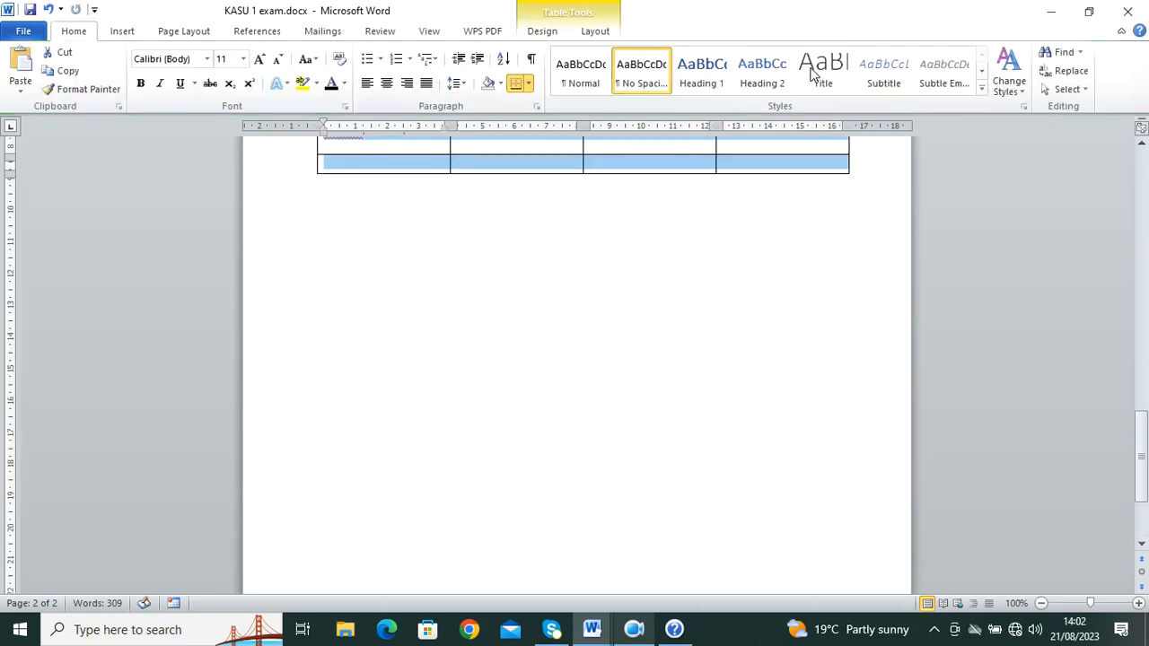
Step: Copy 'Artificial intelligence in East Africa' from the COMP PP2 Q KASSU 2023 paper, then return to KASU 1 exam
scroll(566, 242, up, 5)
mouse_move(590, 629)
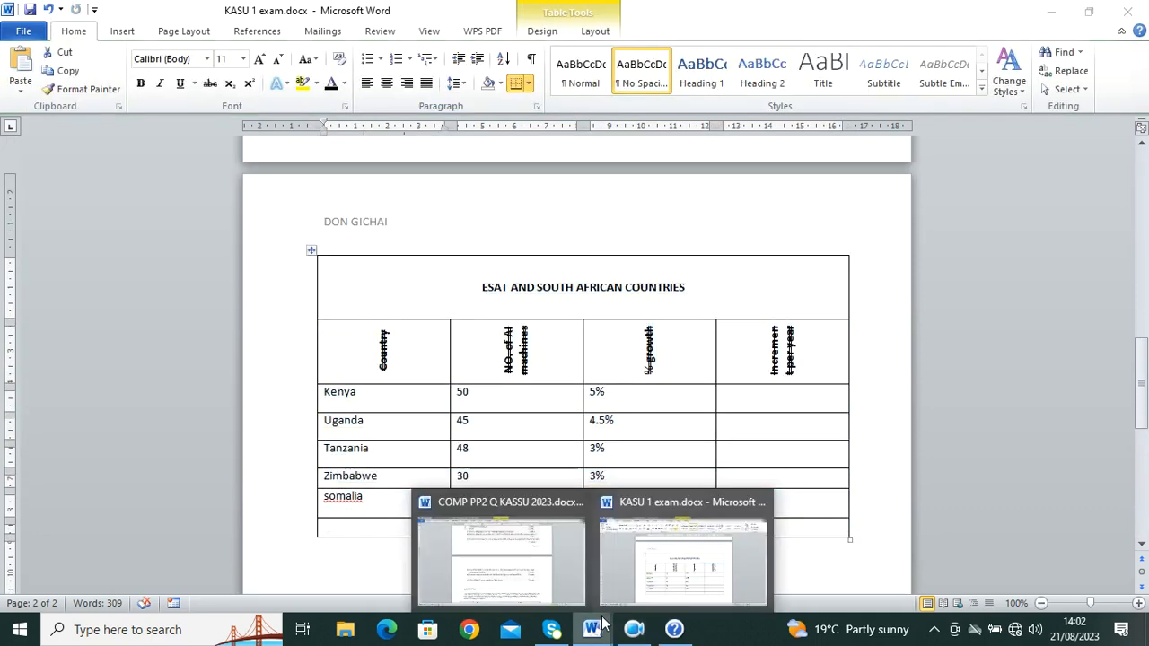
click(530, 557)
scroll(462, 437, down, 1)
scroll(462, 437, down, 1)
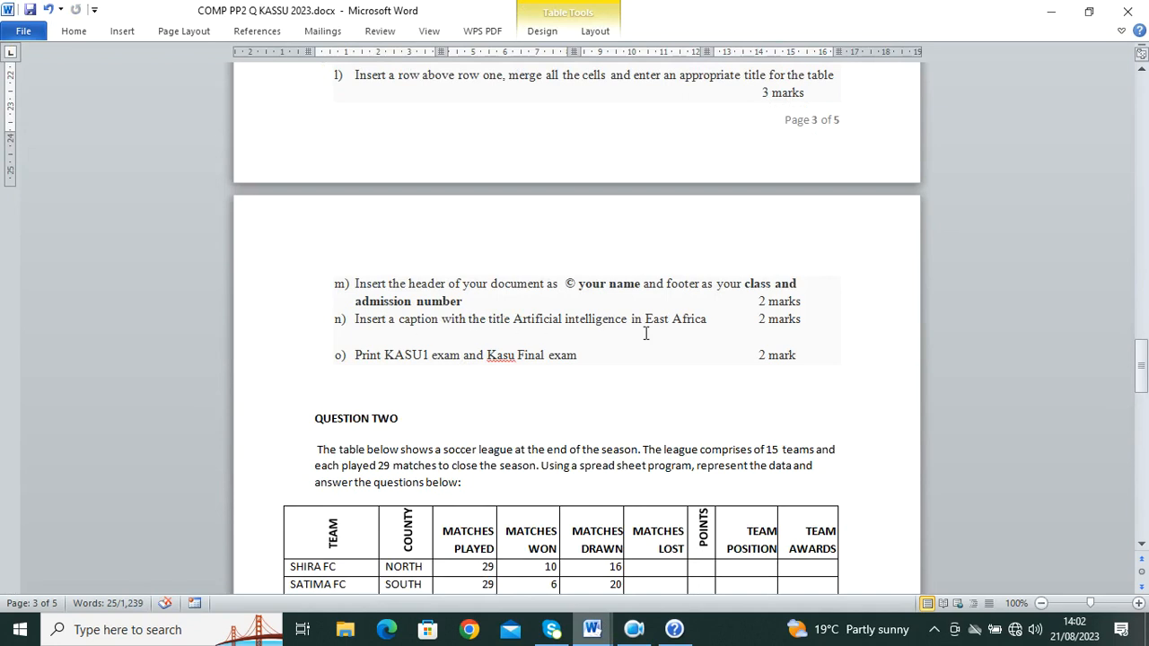
drag(715, 320, 565, 320)
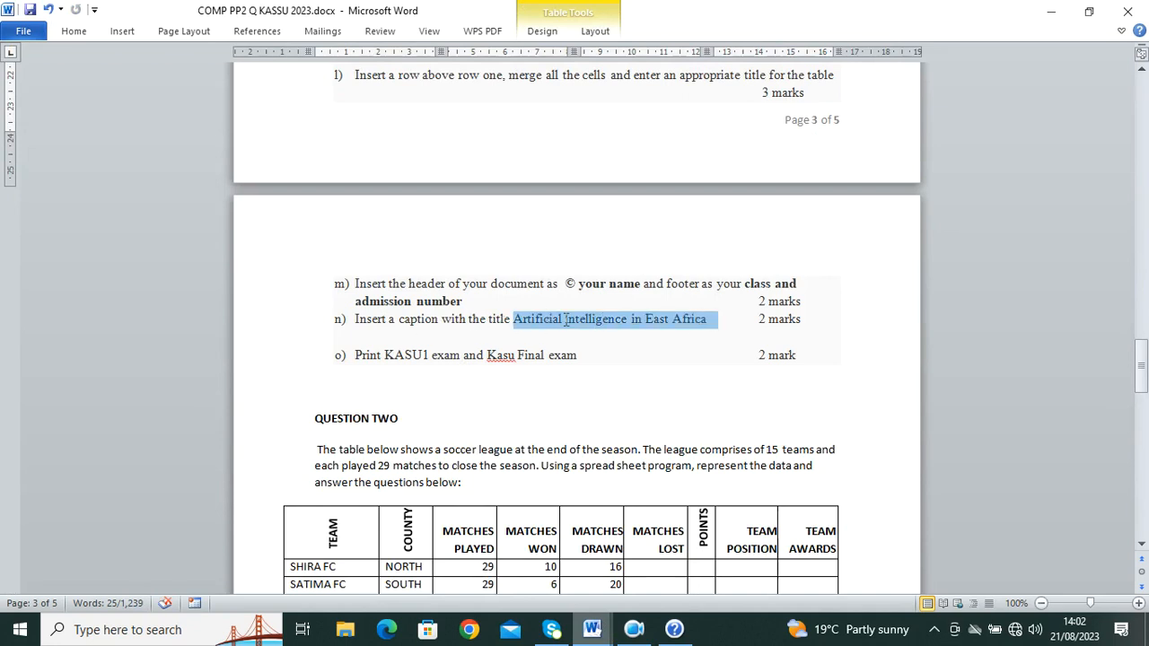
right_click(544, 322)
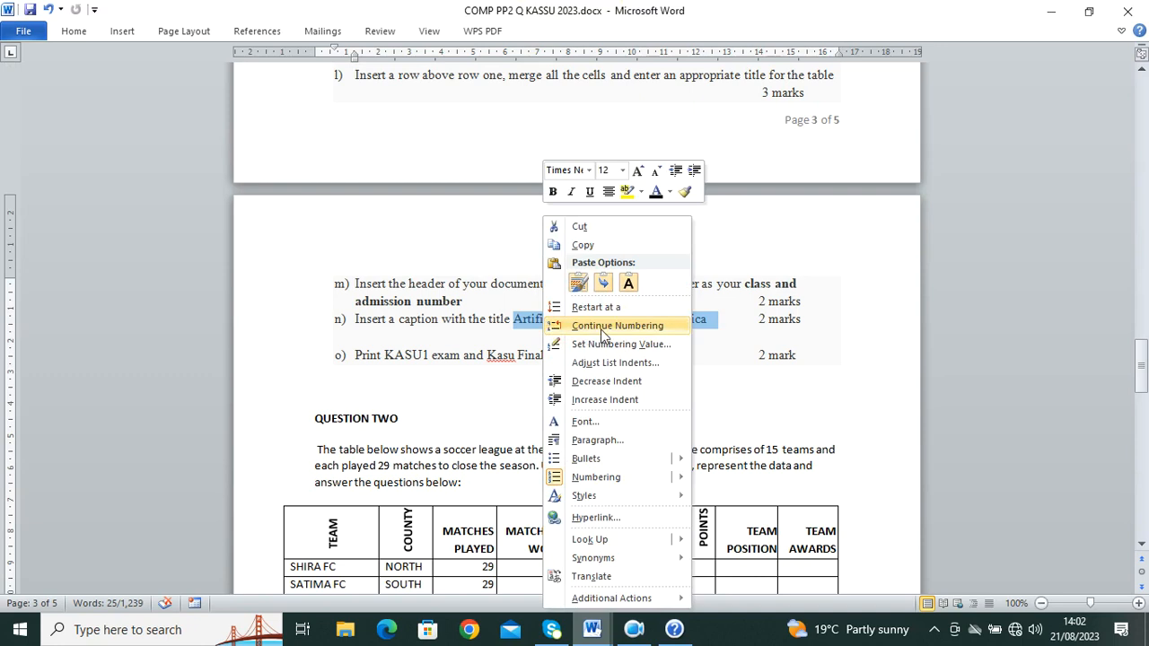
click(600, 251)
mouse_move(592, 630)
click(685, 562)
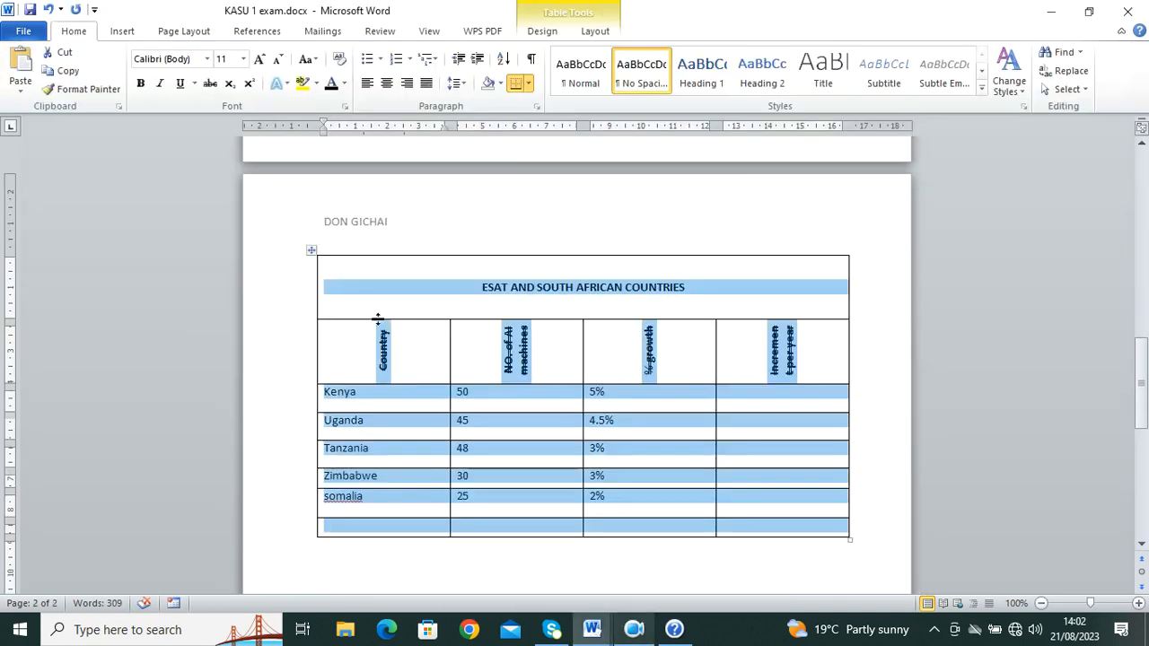
Step: Select the whole table and insert the caption 'Table 1: Artificial intelligence in East Africa' above it
right_click(310, 249)
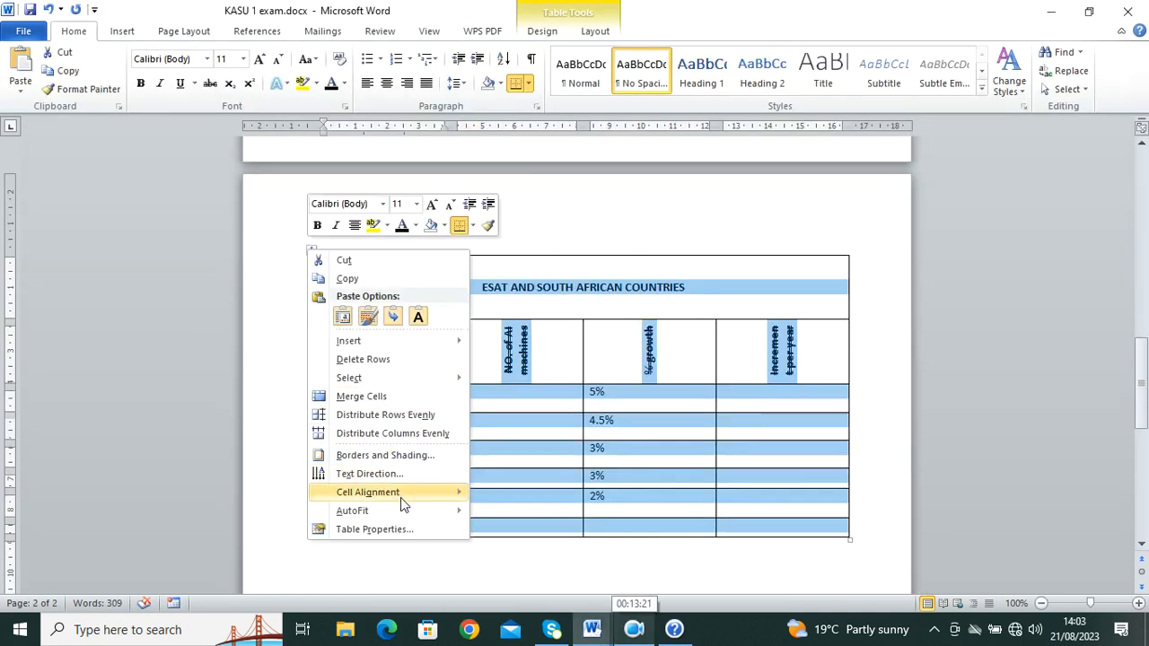
click(599, 529)
right_click(312, 252)
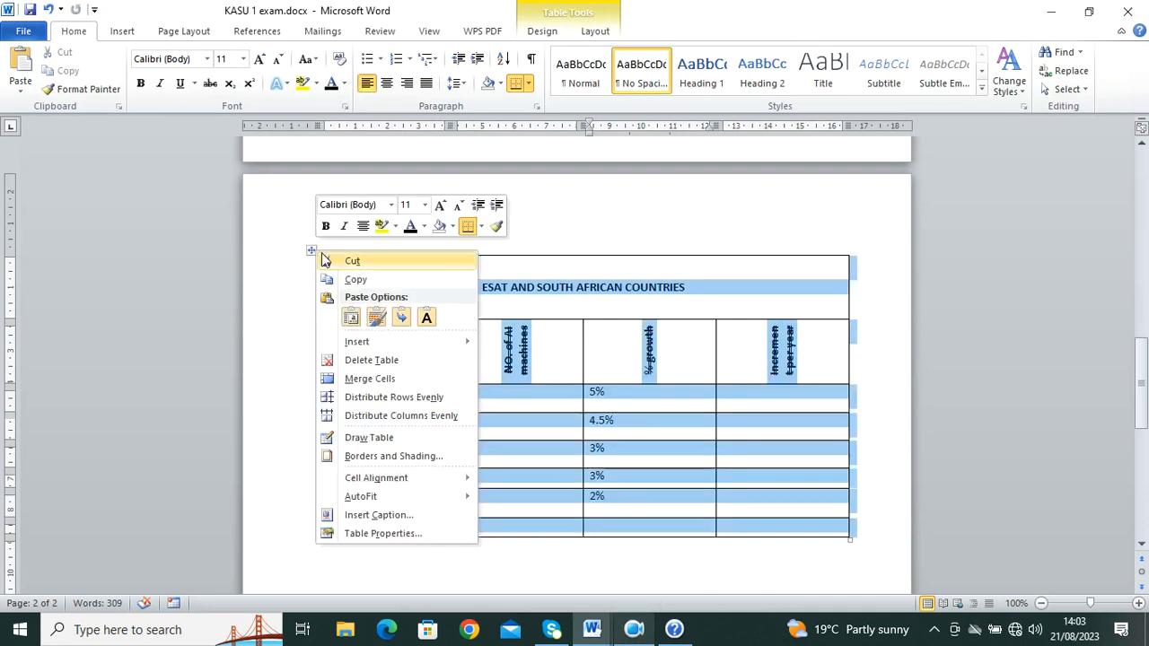
click(404, 515)
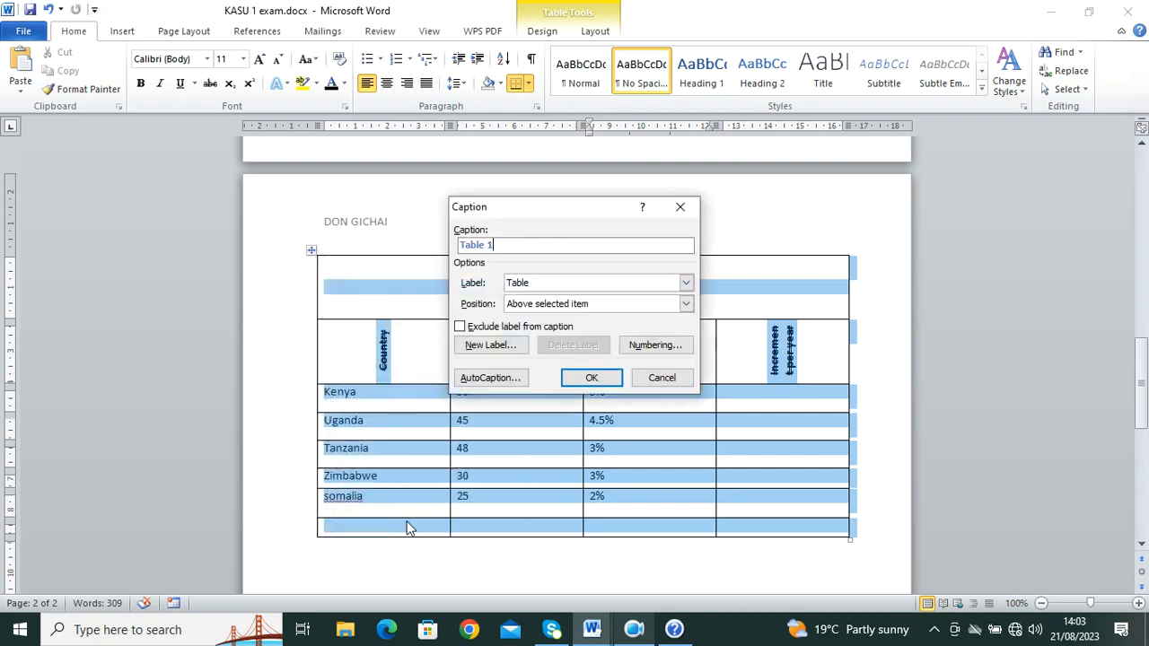
key(ctrl+v)
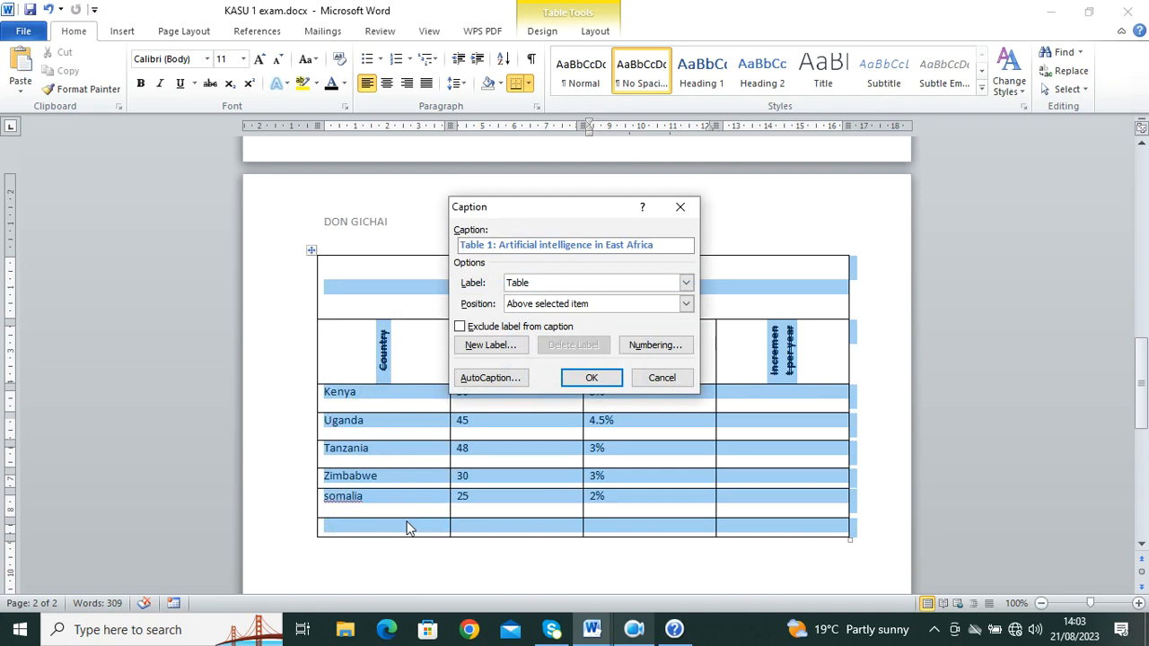
click(592, 378)
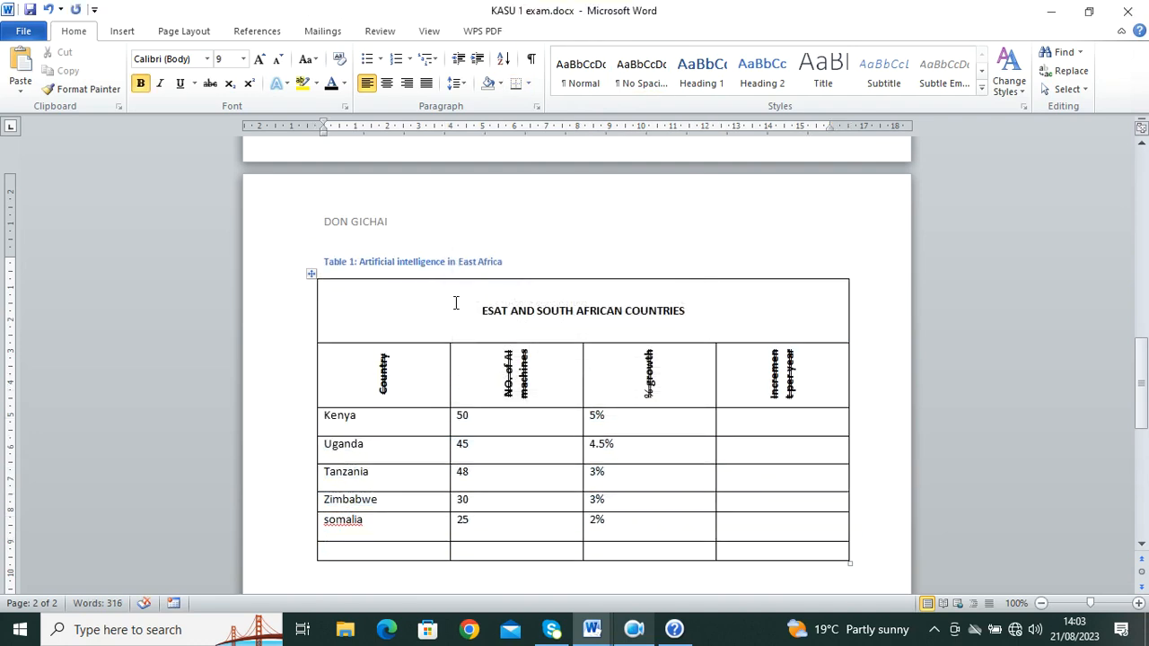
Step: Select the new caption line, glance at the question paper, and return to KASU 1 exam
drag(521, 261, 305, 272)
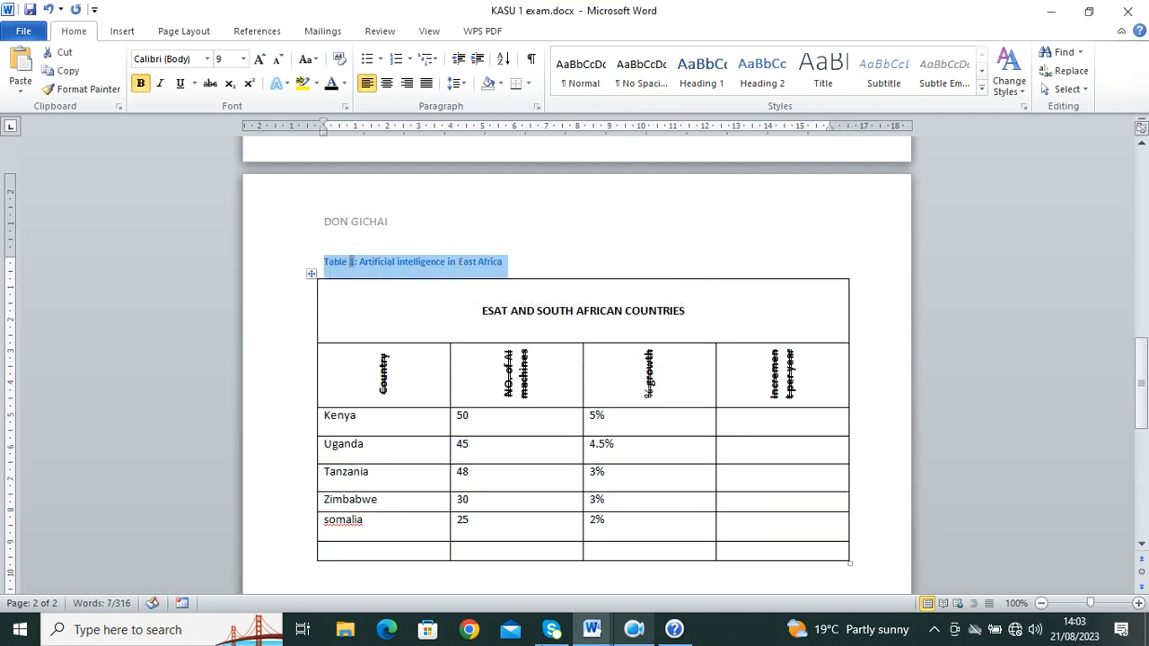
mouse_move(592, 629)
click(503, 561)
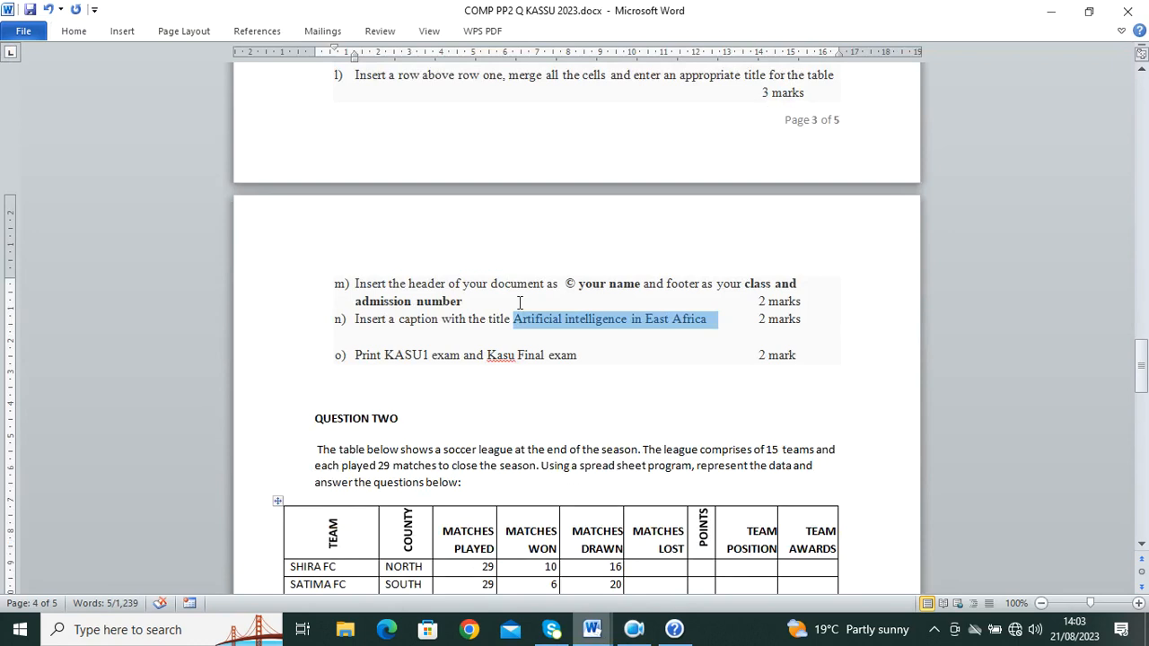
scroll(493, 310, down, 1)
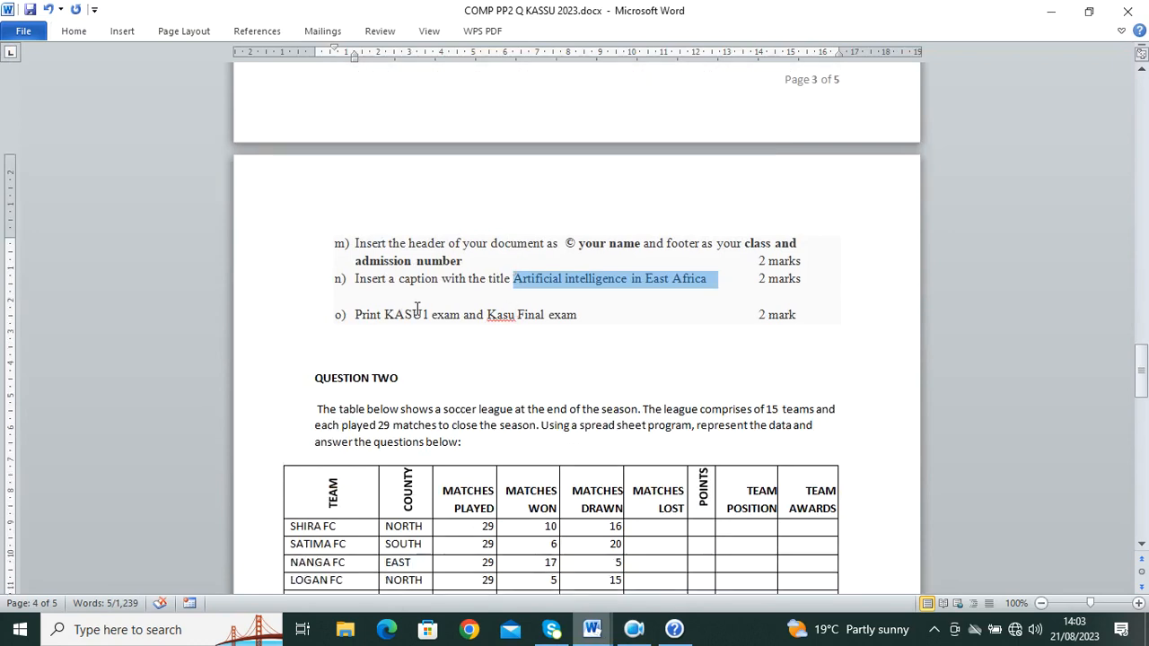
mouse_move(591, 630)
click(669, 561)
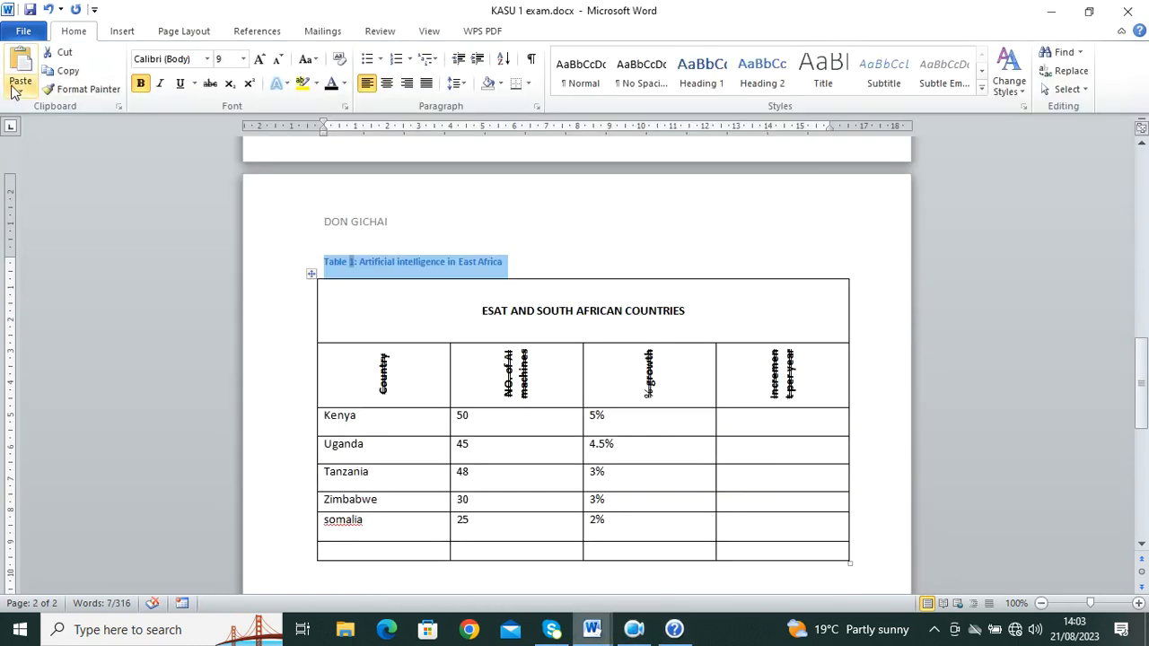
Step: Preview the page under File > Print and print the document
click(23, 30)
click(54, 274)
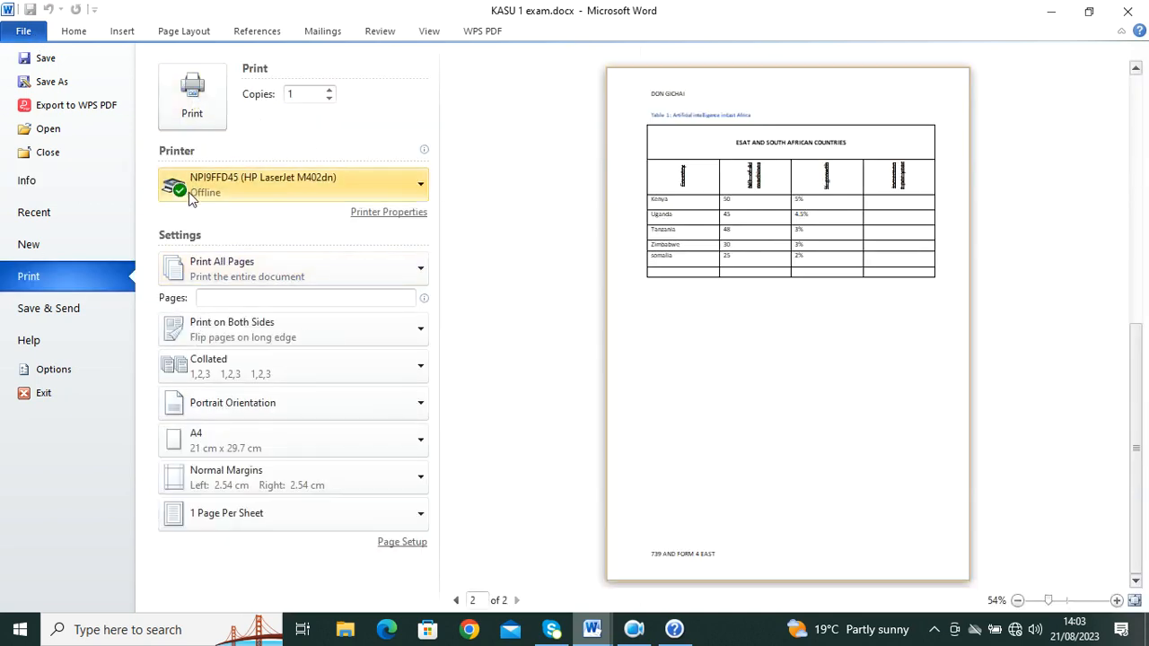
click(204, 113)
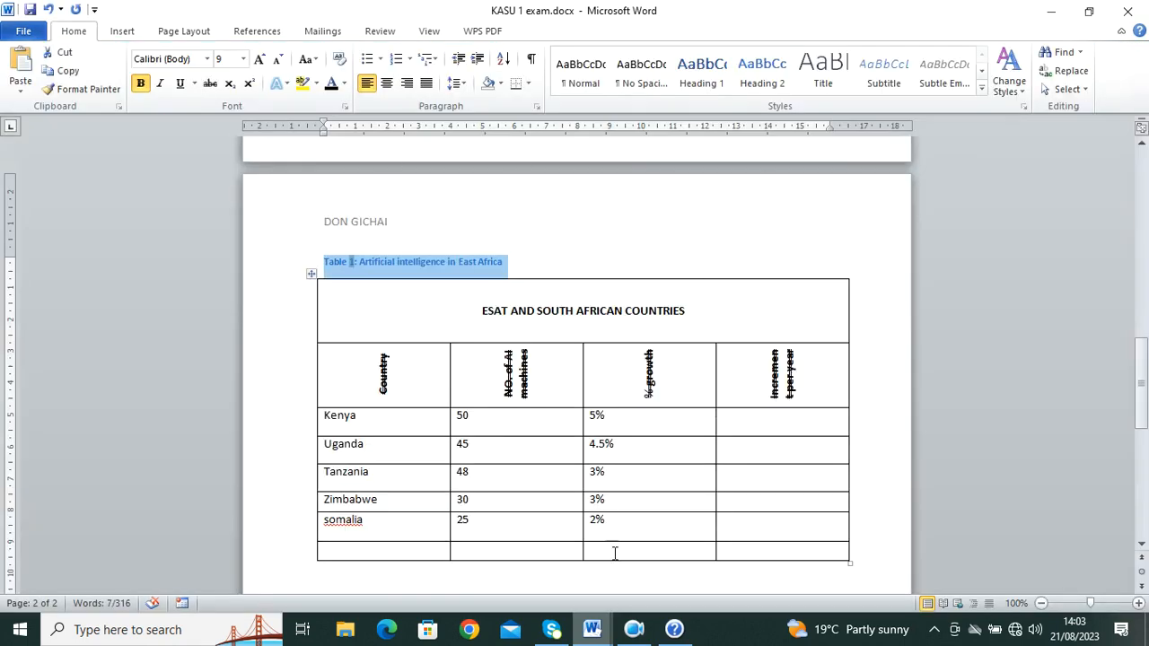
Step: Close KASU 1 exam without saving and scroll the question paper down to Question Two
click(592, 629)
click(629, 568)
scroll(410, 279, down, 10)
scroll(417, 276, up, 6)
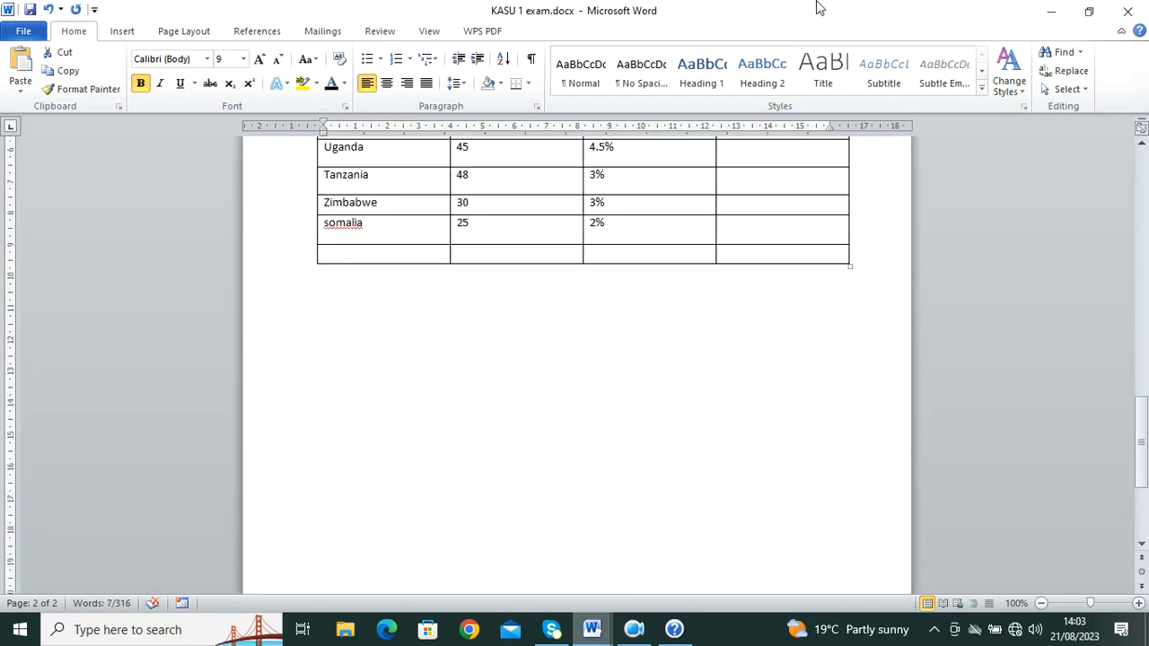
click(1128, 11)
click(598, 336)
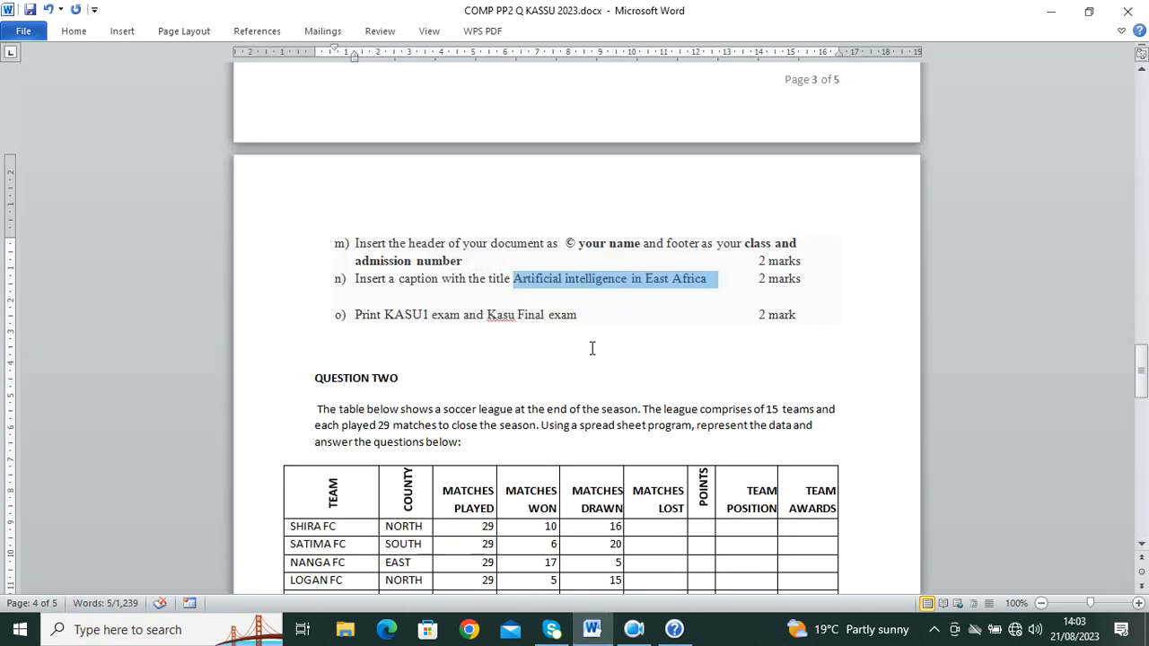
scroll(871, 451, down, 5)
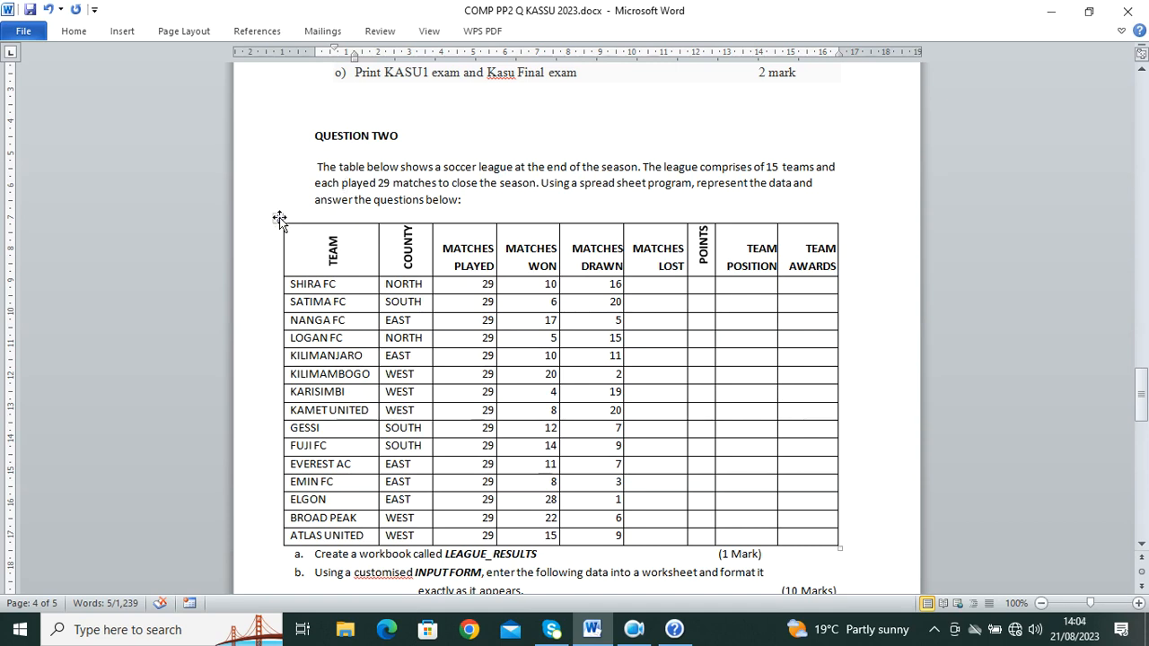
Step: Copy the whole soccer league table from the Word question paper
click(278, 217)
right_click(279, 218)
click(337, 248)
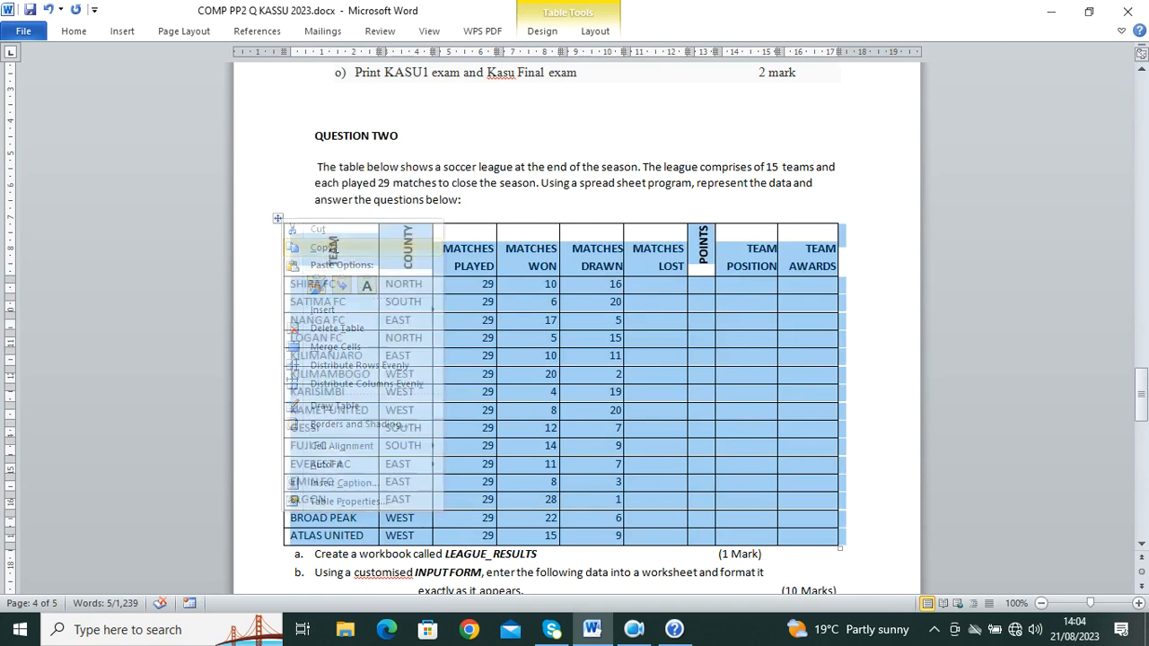
scroll(330, 297, down, 1)
Step: Launch Excel 2010, maximize the new workbook and paste the table at cell A1
click(176, 630)
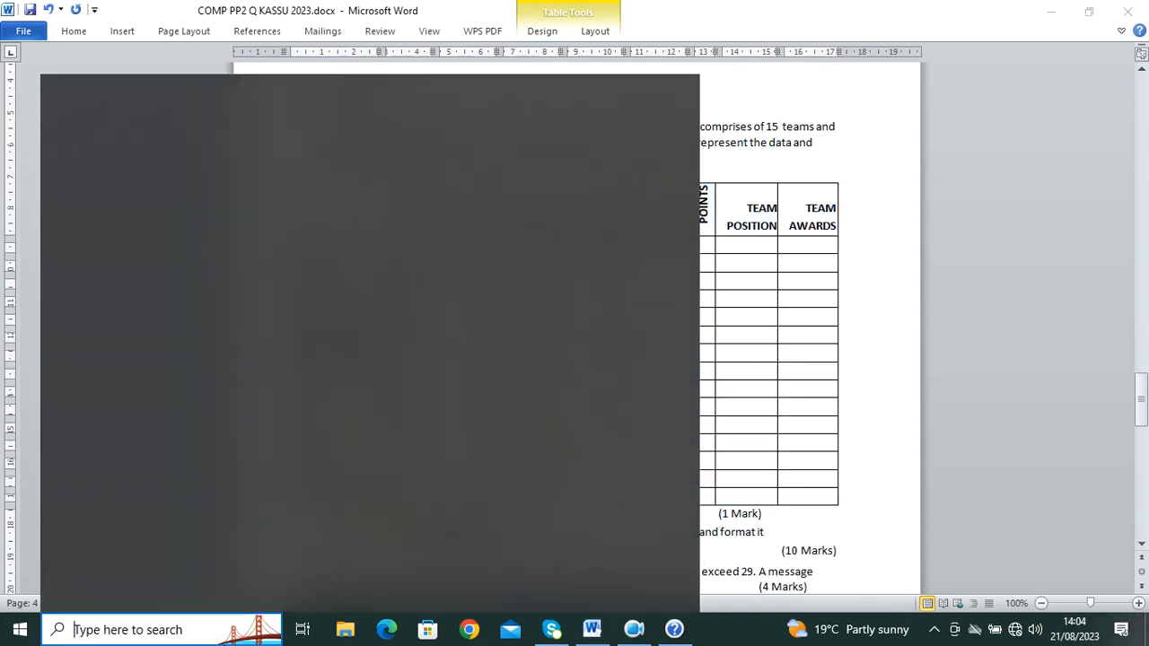
text(EXCE)
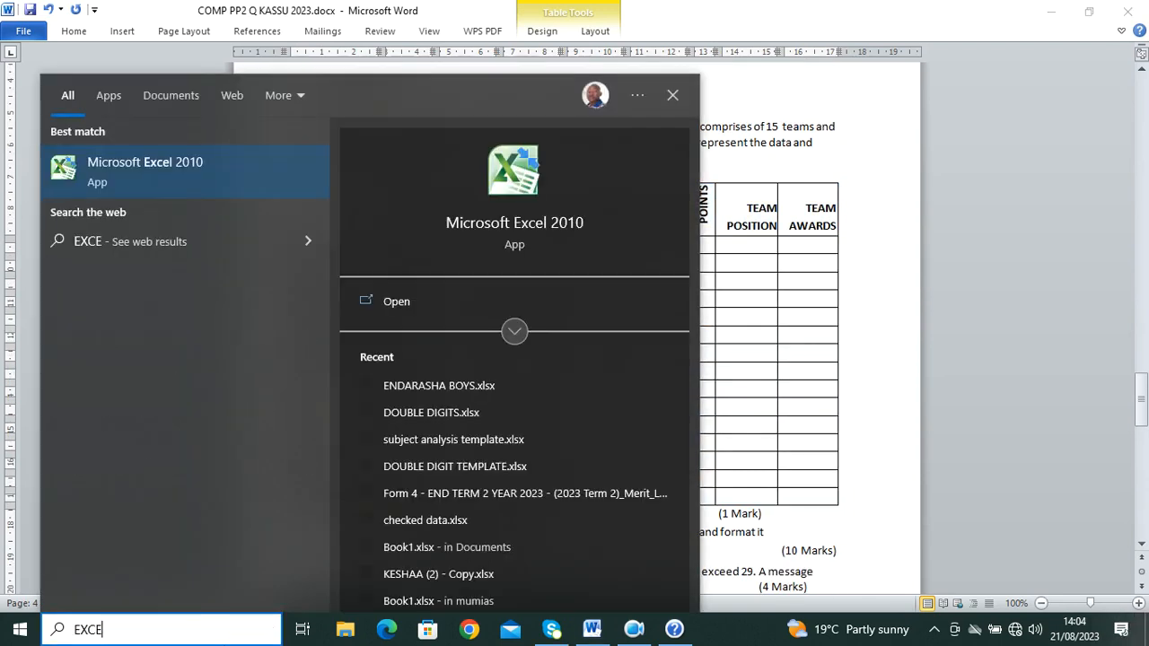
click(144, 166)
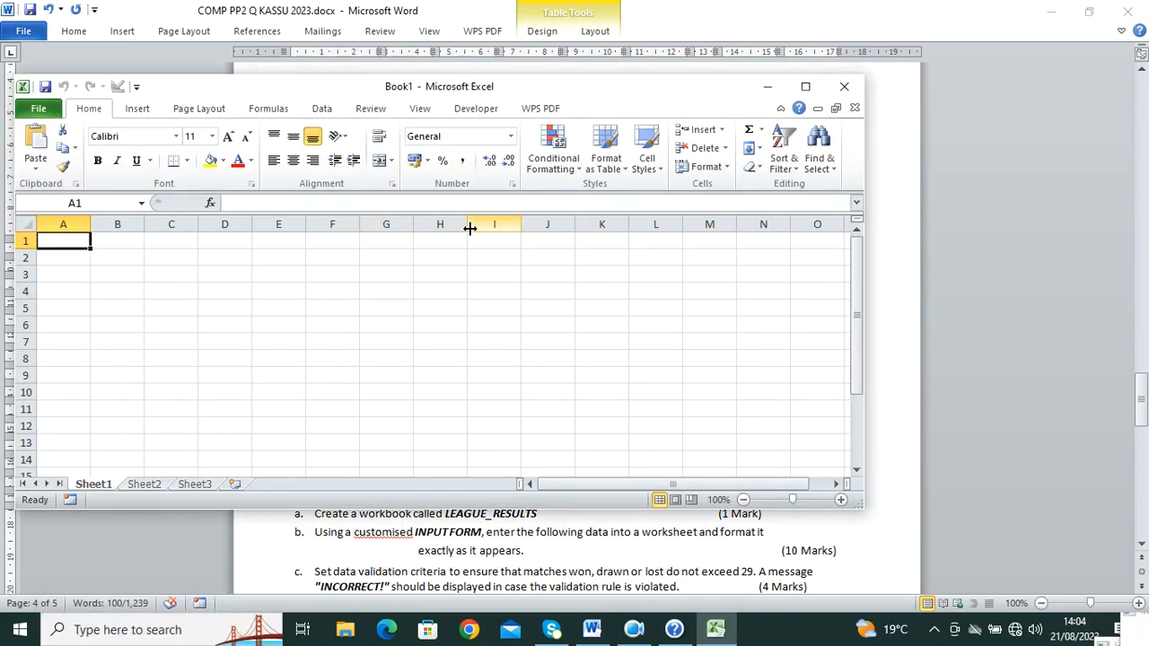
click(805, 86)
click(20, 67)
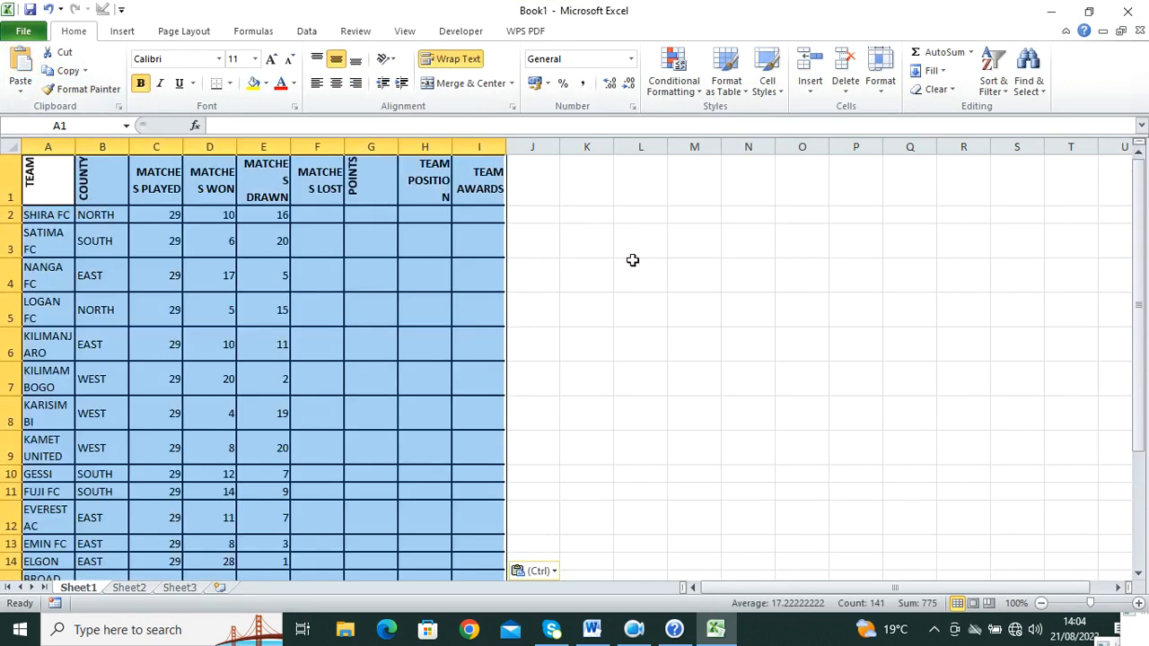
Step: In the Word question paper, select the workbook name LEAGUE_RESULTS in question a
click(603, 633)
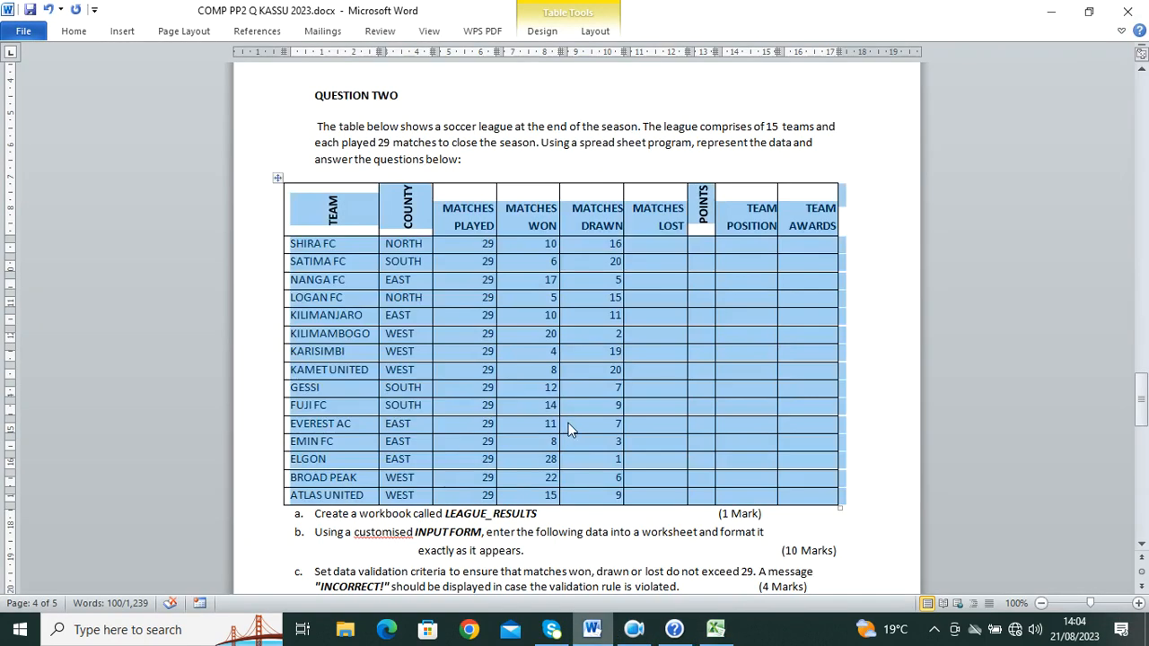
scroll(568, 423, down, 3)
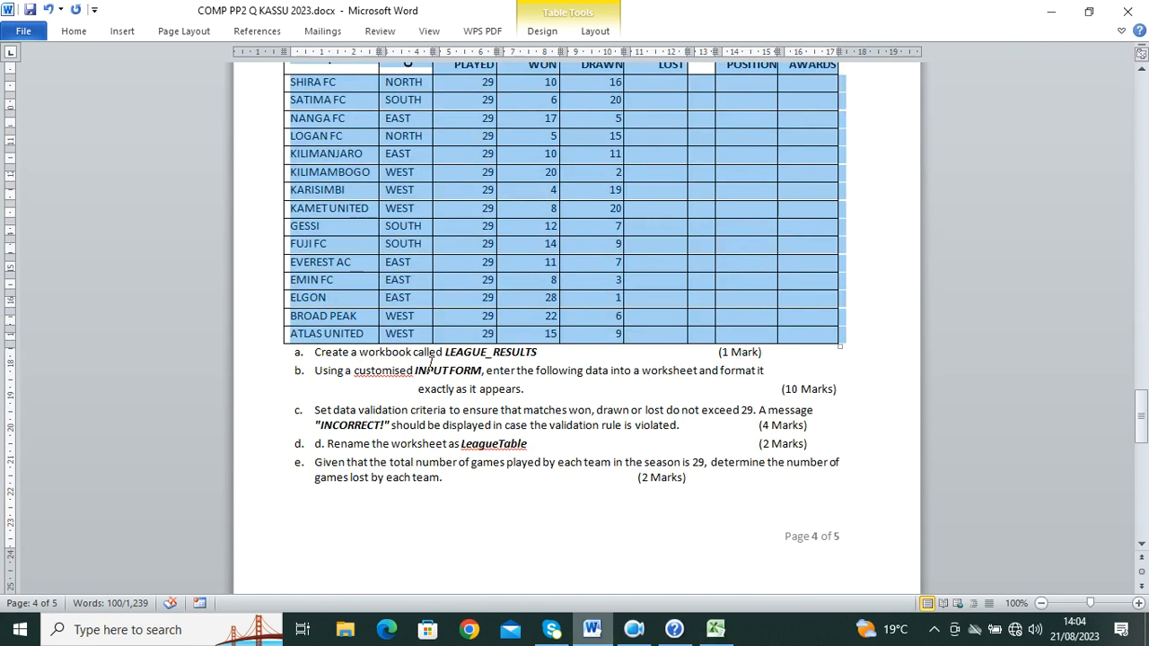
drag(537, 352, 446, 352)
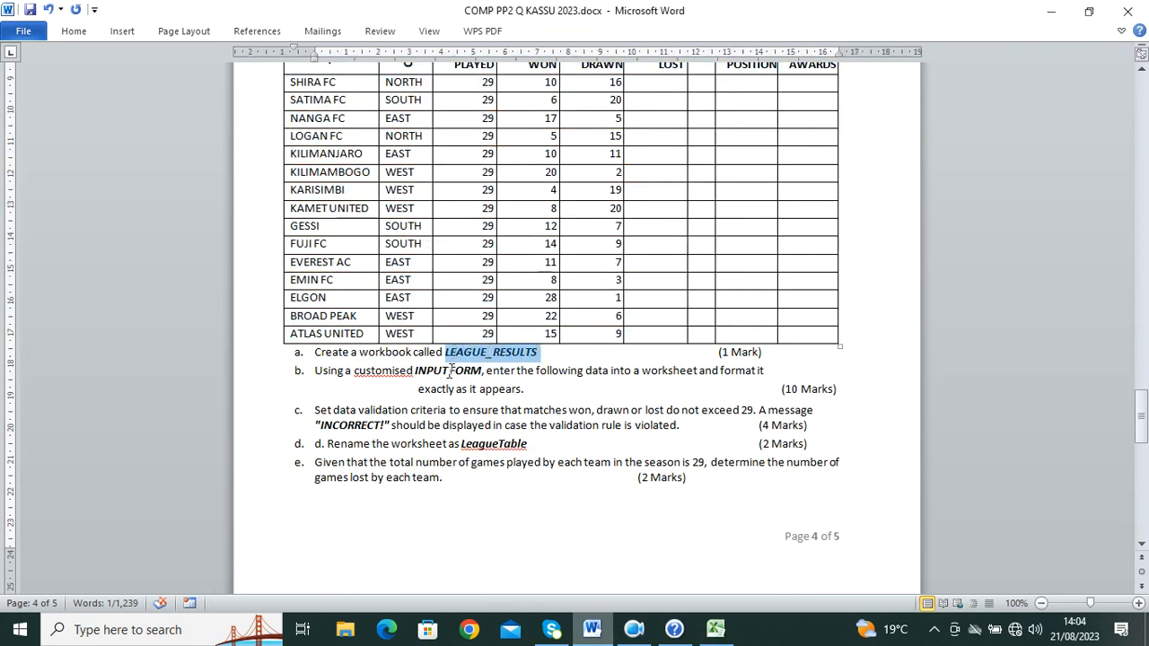
Step: Close the Word Help window and bring the Excel workbook back up
click(606, 627)
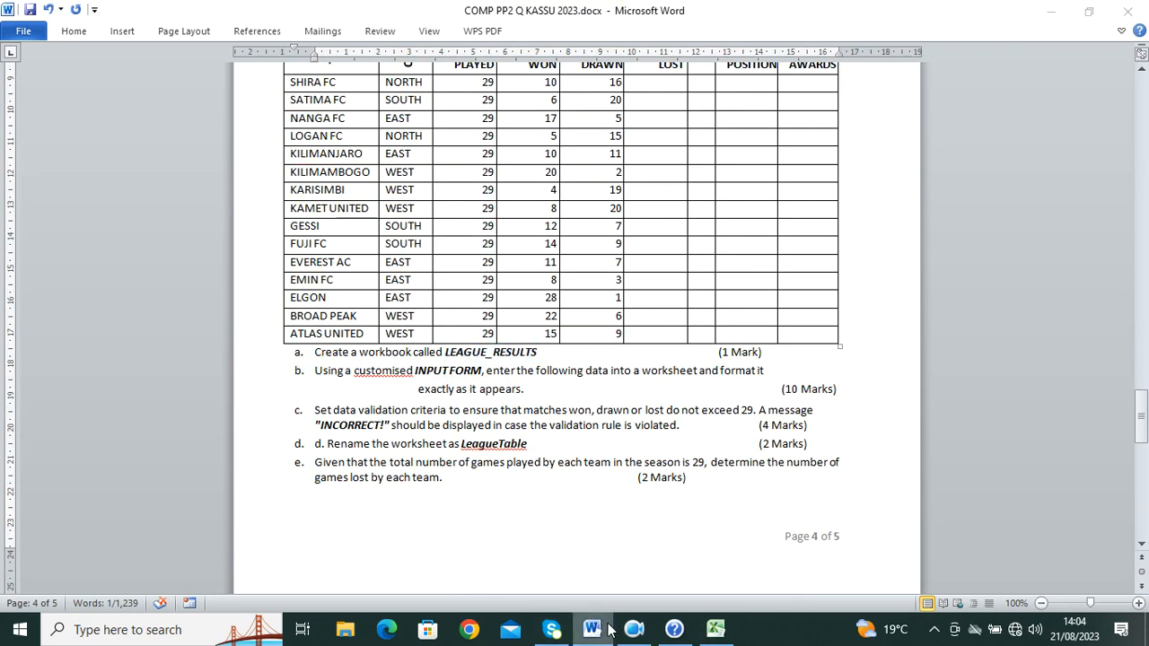
click(715, 630)
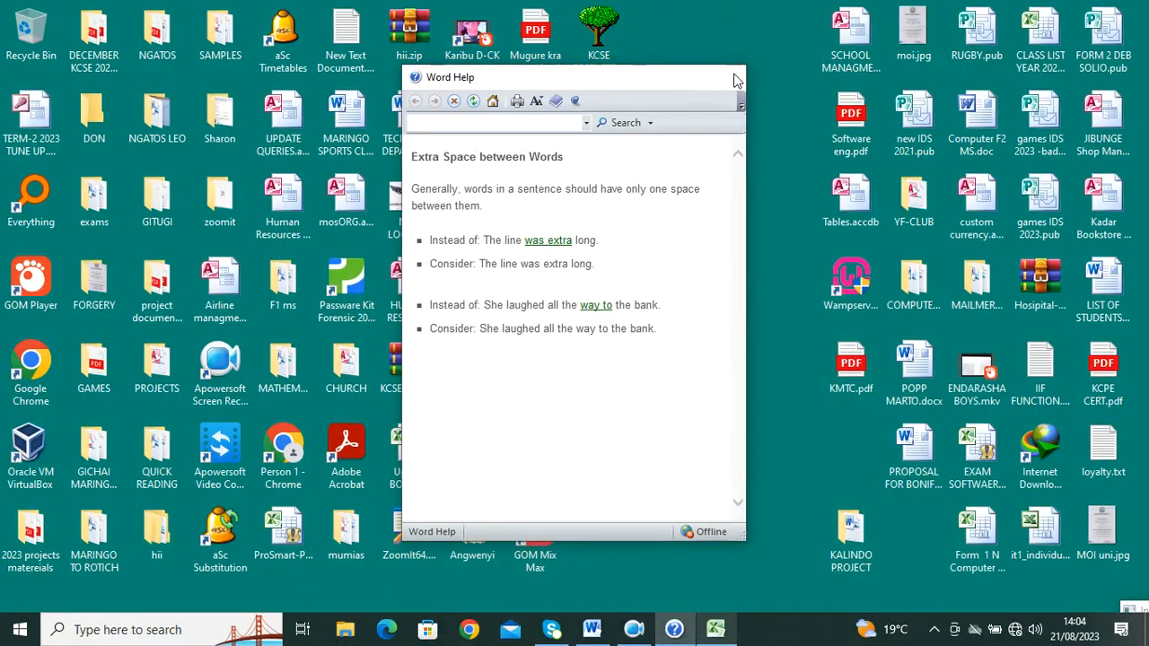
click(727, 77)
click(690, 631)
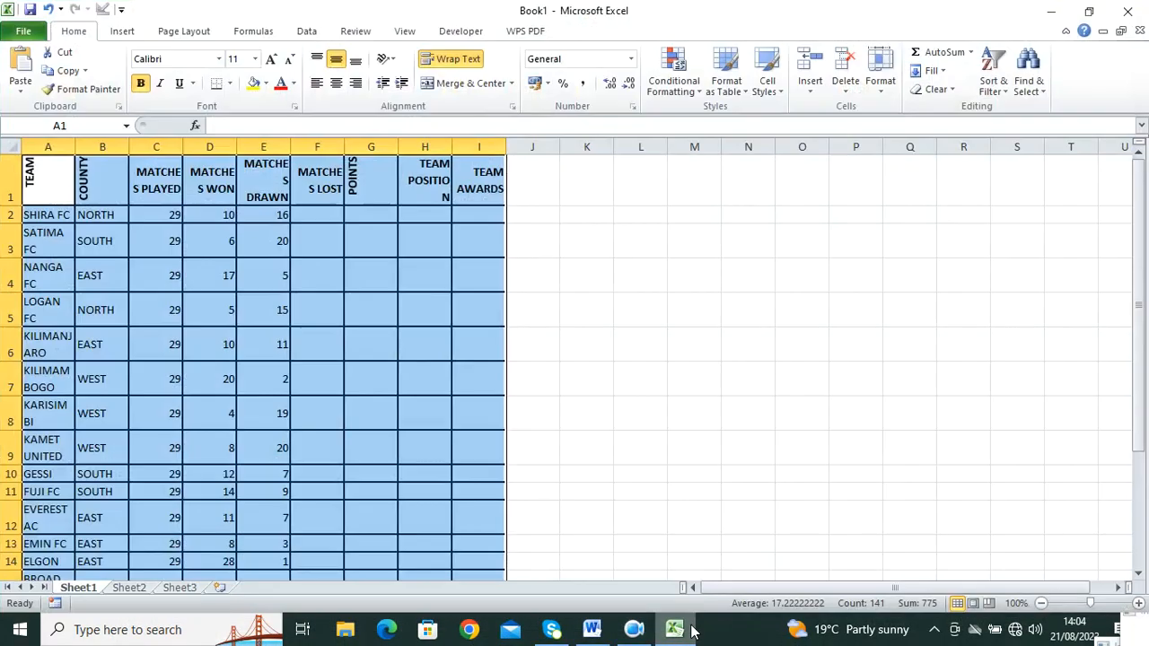
Step: Save the workbook as LEAGUE_RESULTS.xlsx in the Desktop folder 0001
click(24, 30)
click(68, 82)
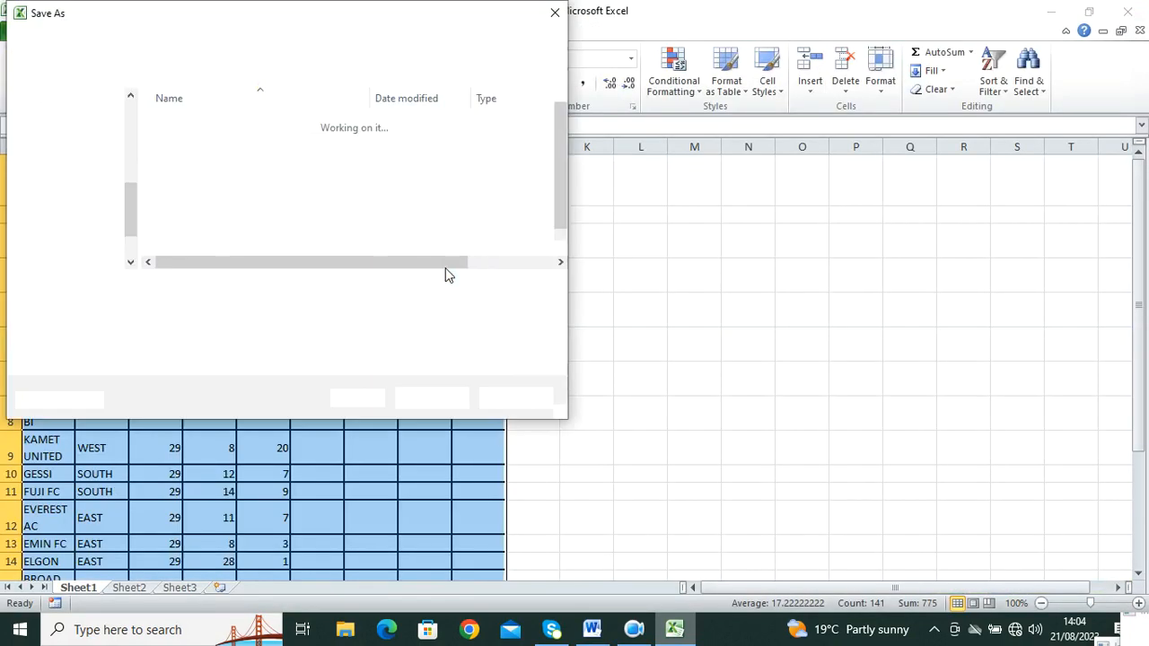
click(63, 146)
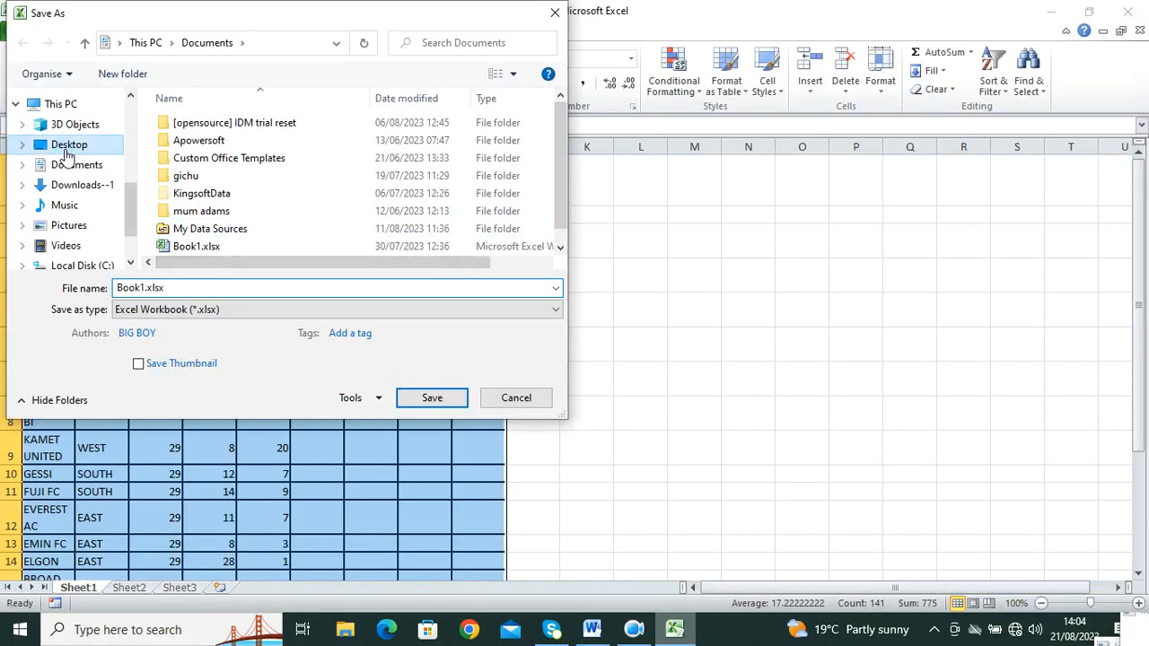
double_click(179, 123)
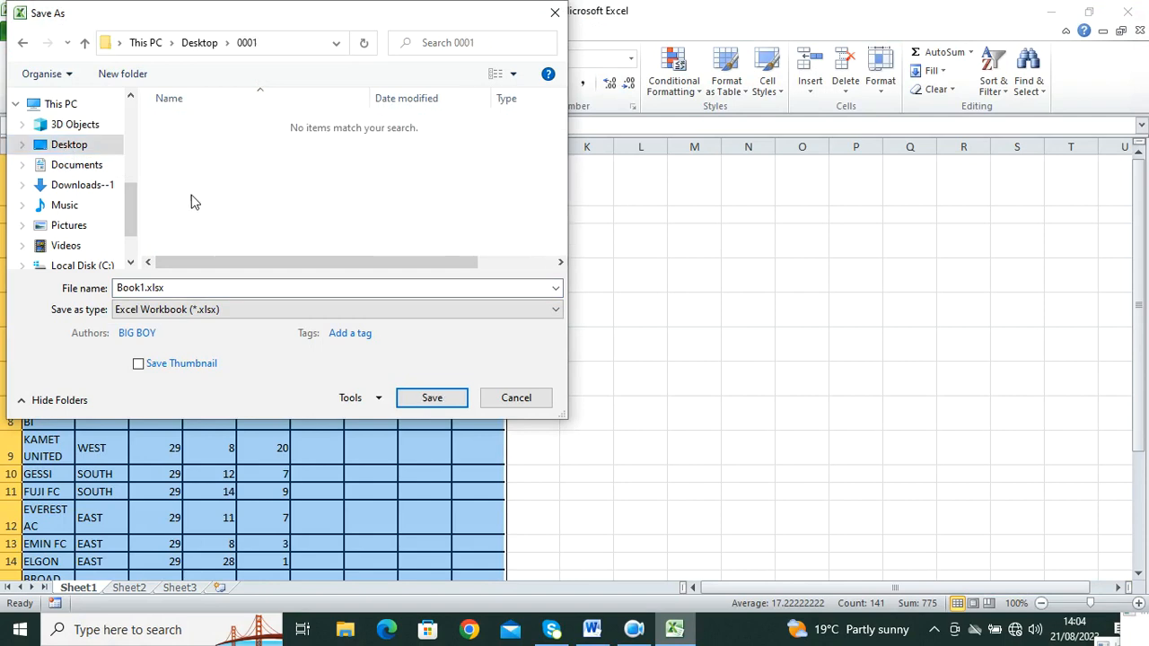
click(211, 287)
text(LEAGUE_RESULTS)
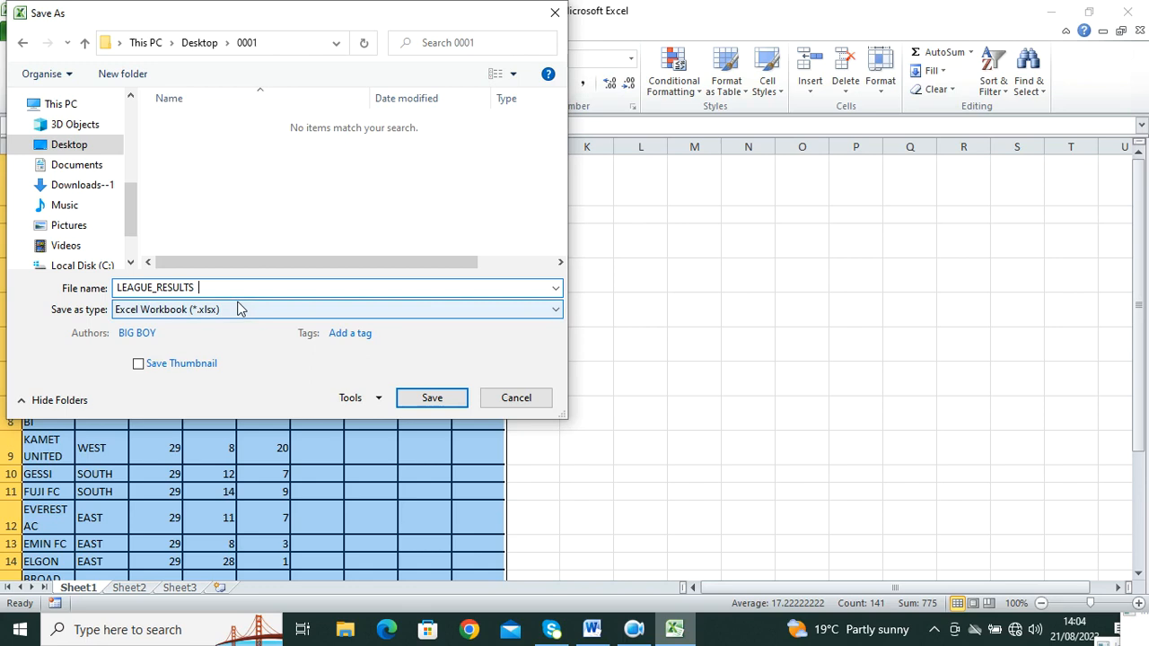
click(429, 398)
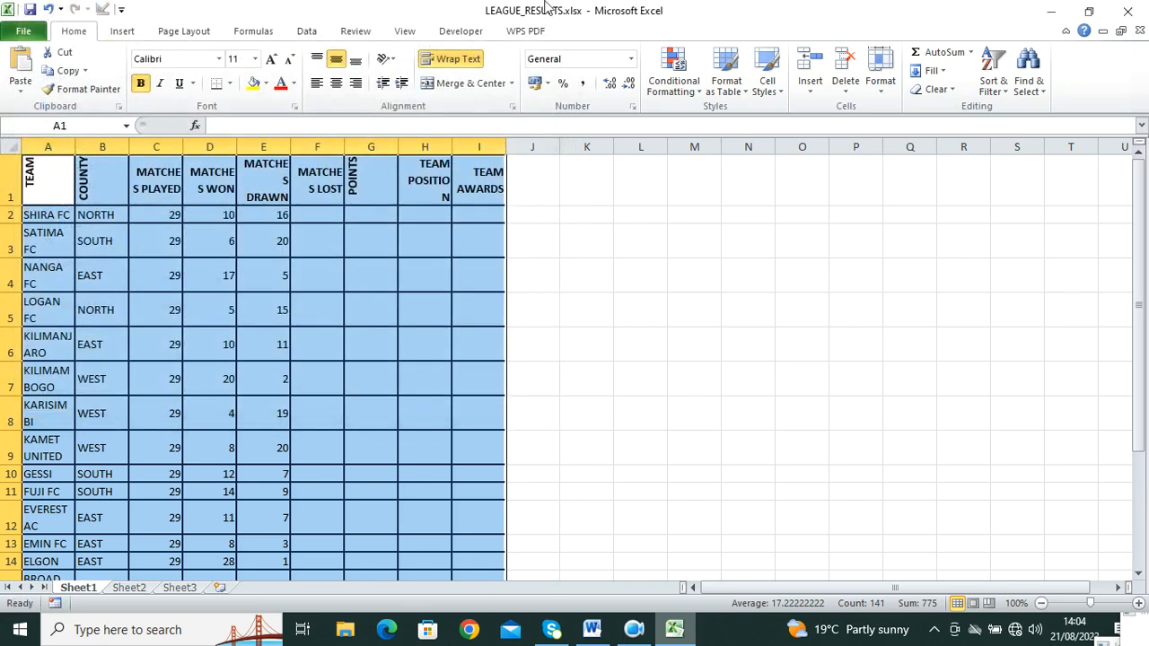
click(607, 633)
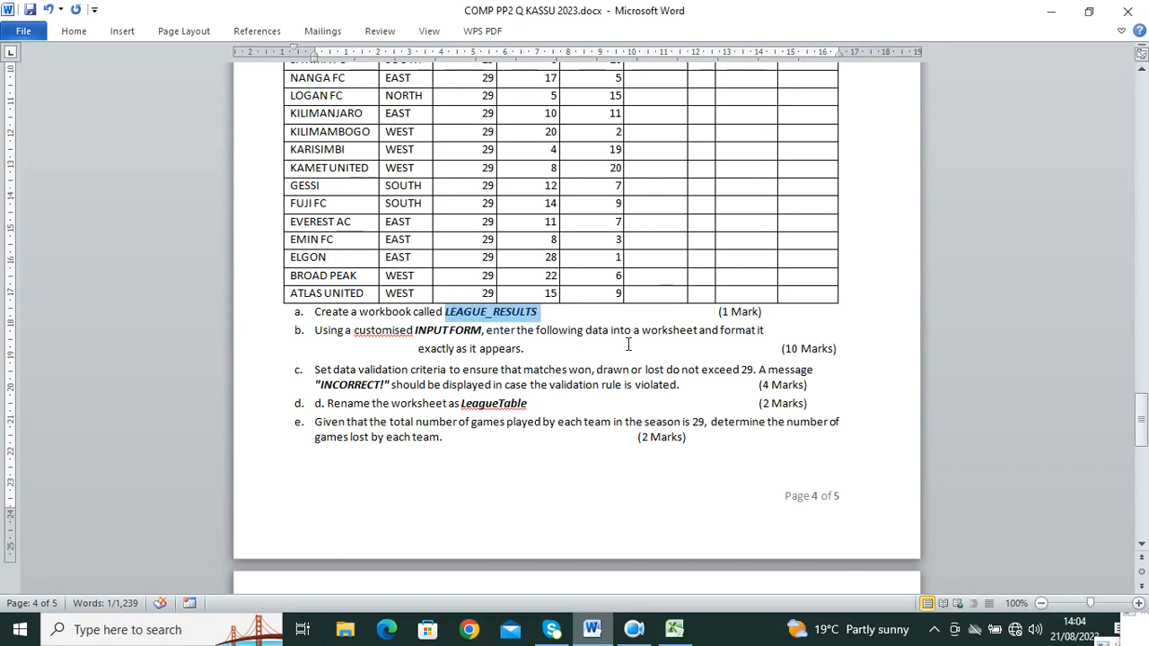
Step: Scroll the Word question up to the league table, then return to the LEAGUE_RESULTS workbook
scroll(595, 338, up, 3)
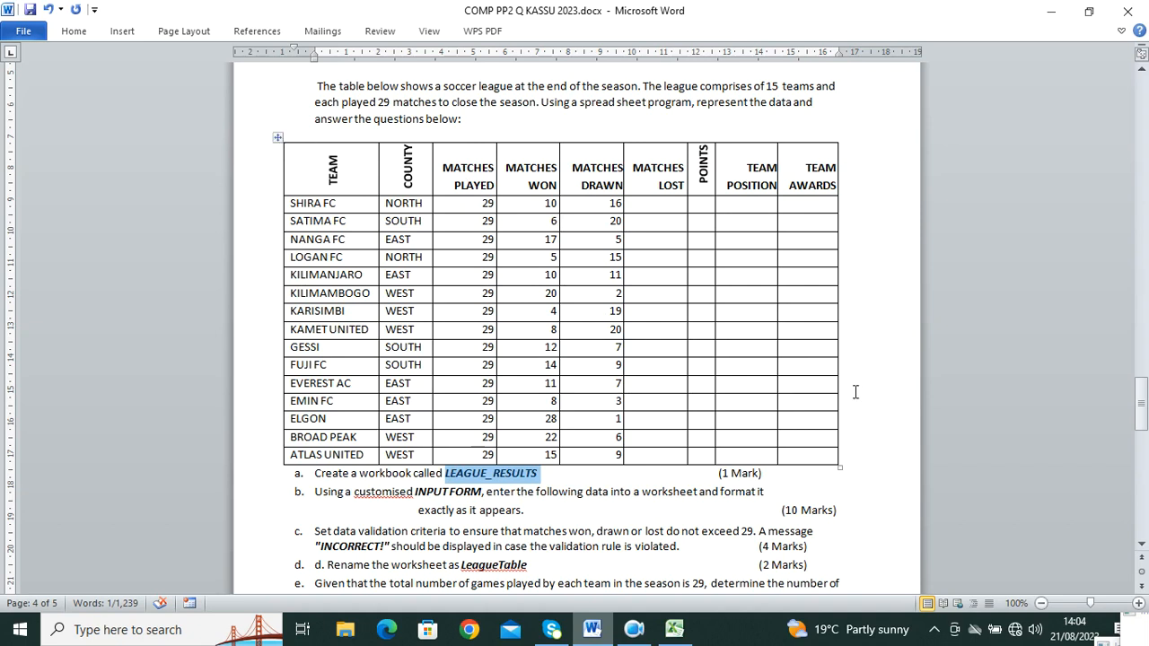
click(674, 630)
click(121, 10)
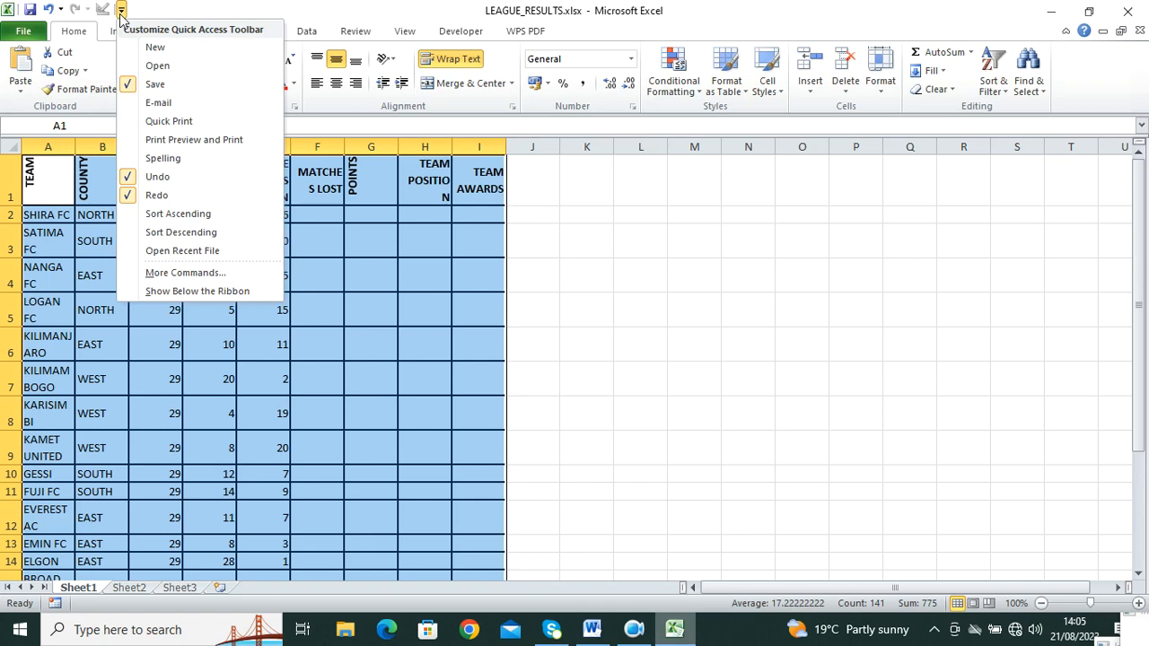
Step: Open the Quick Access Toolbar customisation settings and list All Commands
click(294, 7)
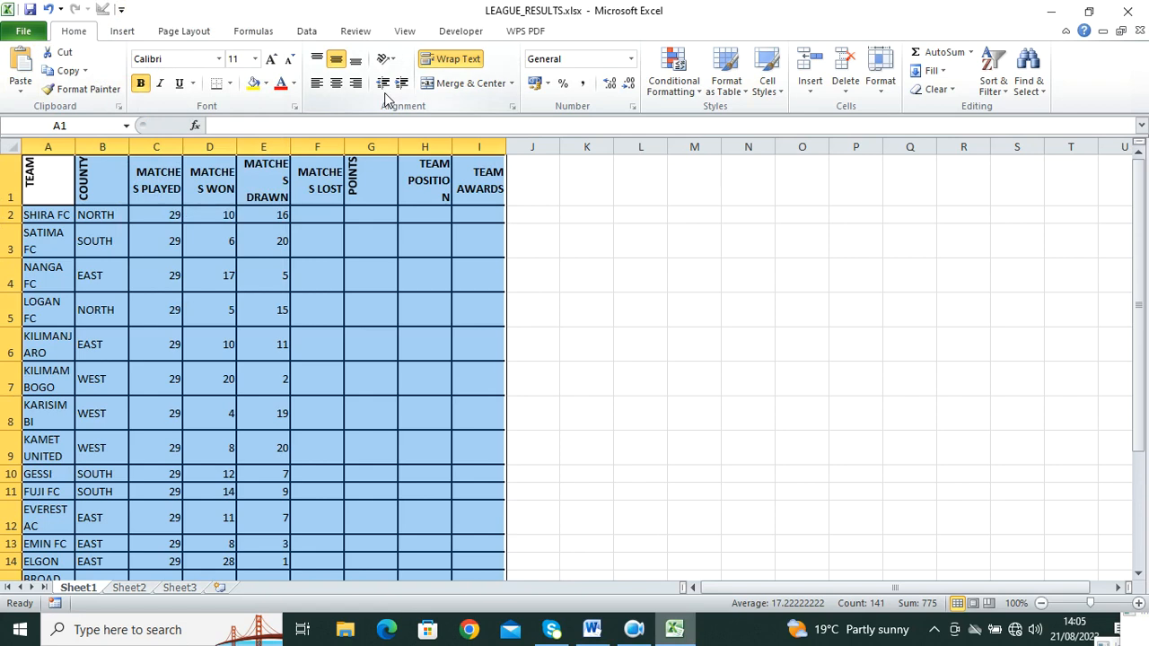
click(122, 9)
click(209, 276)
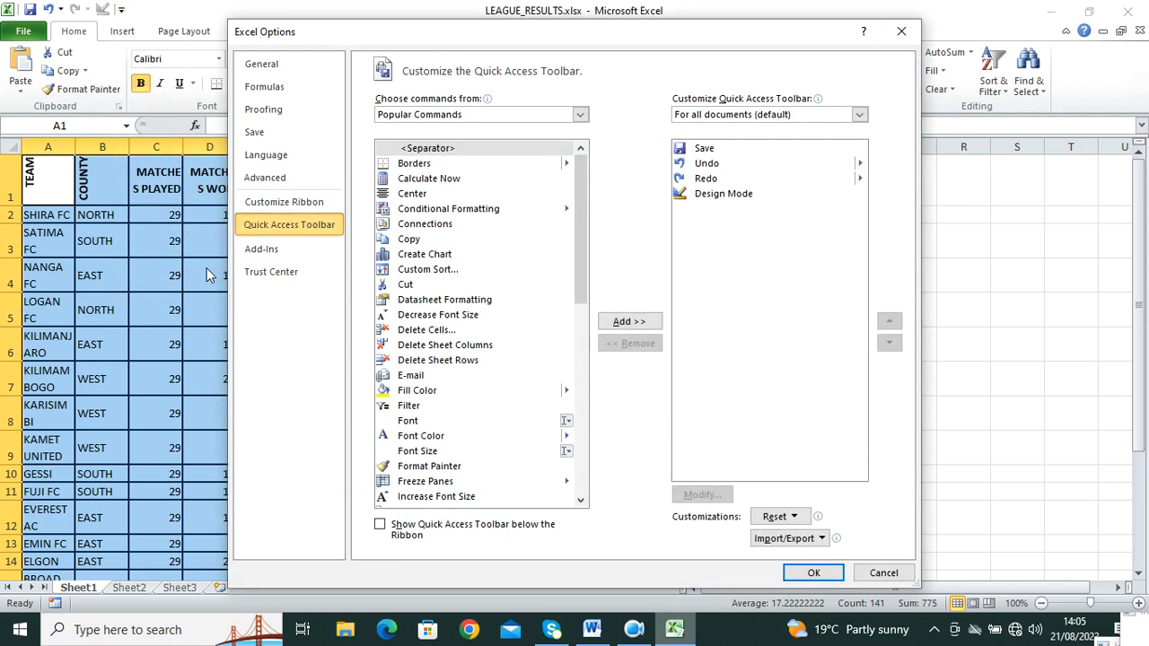
click(580, 114)
click(492, 162)
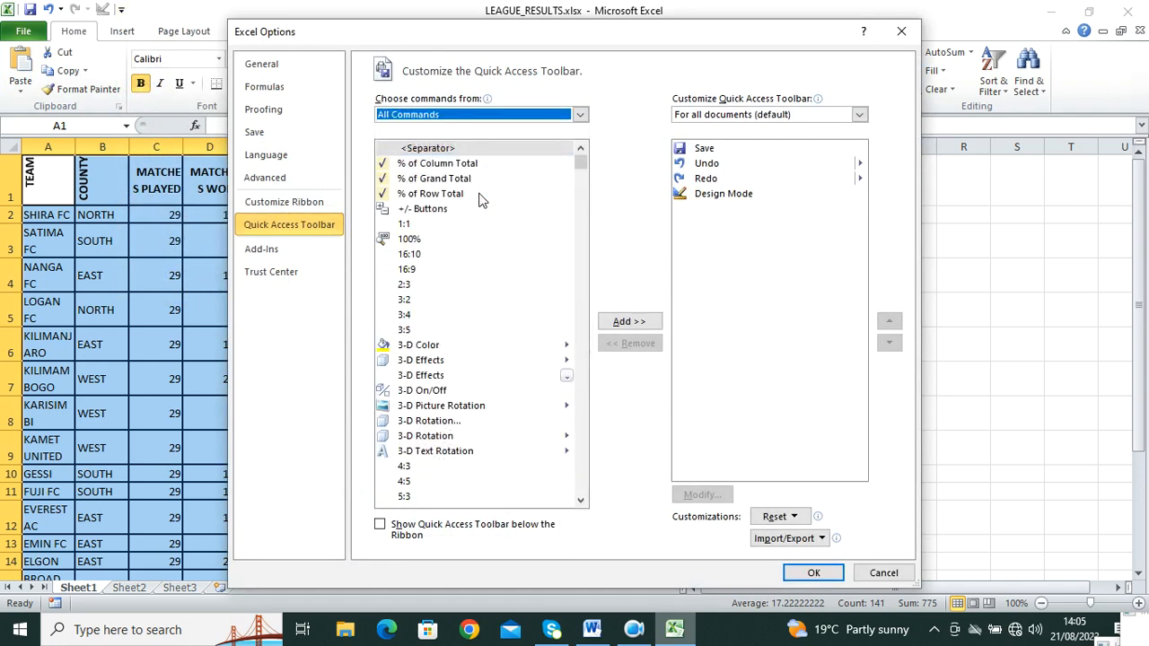
Step: Add the Form command to the Quick Access Toolbar and confirm with OK
scroll(465, 294, down, 1)
scroll(465, 295, down, 15)
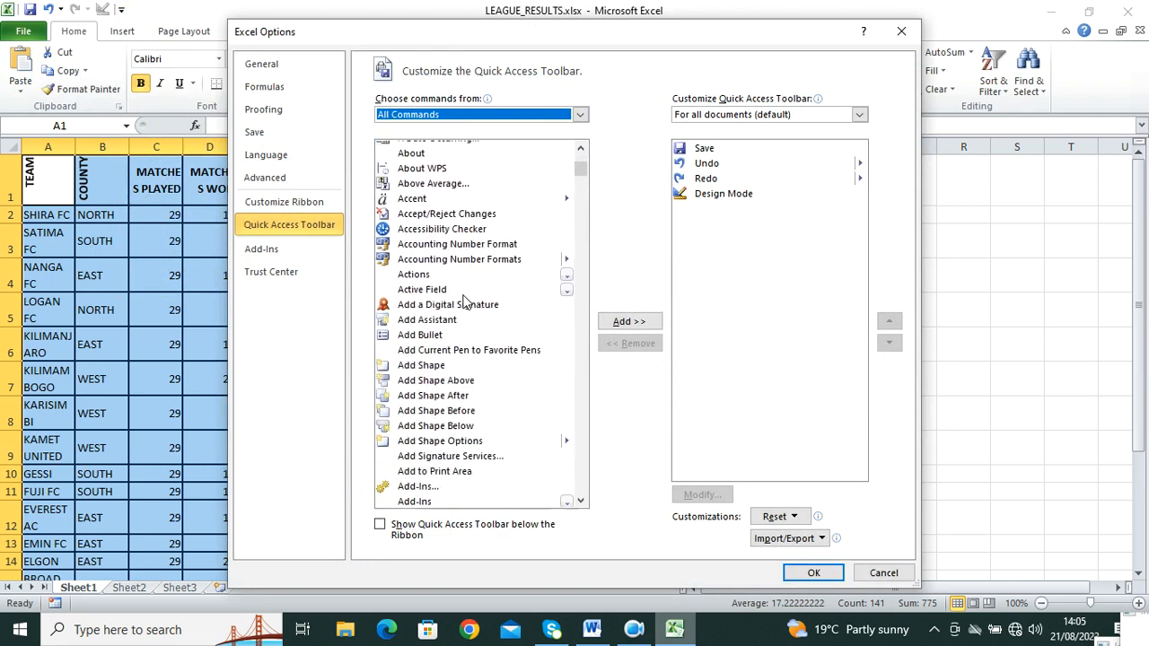
scroll(464, 304, down, 14)
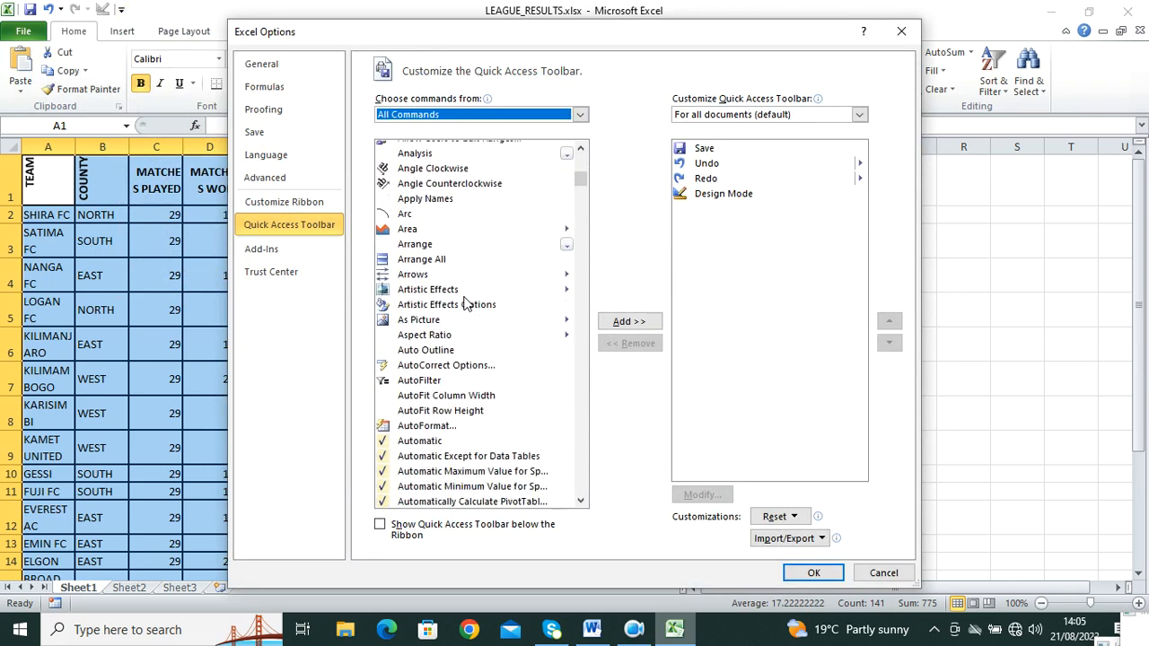
scroll(465, 304, down, 15)
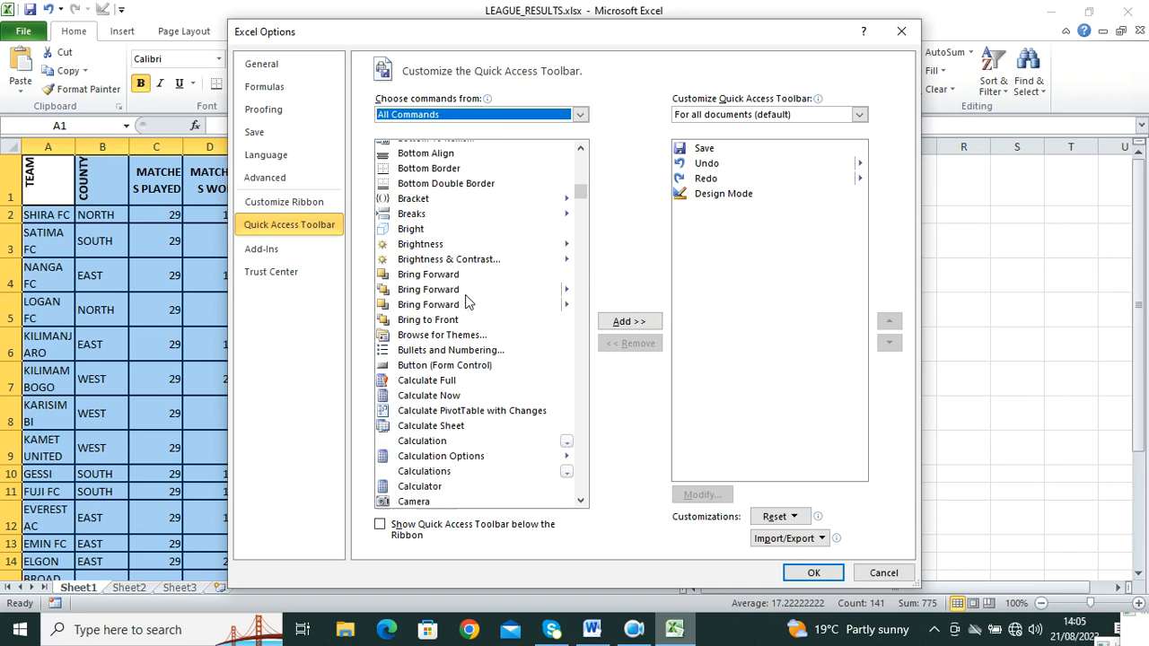
scroll(467, 299, down, 13)
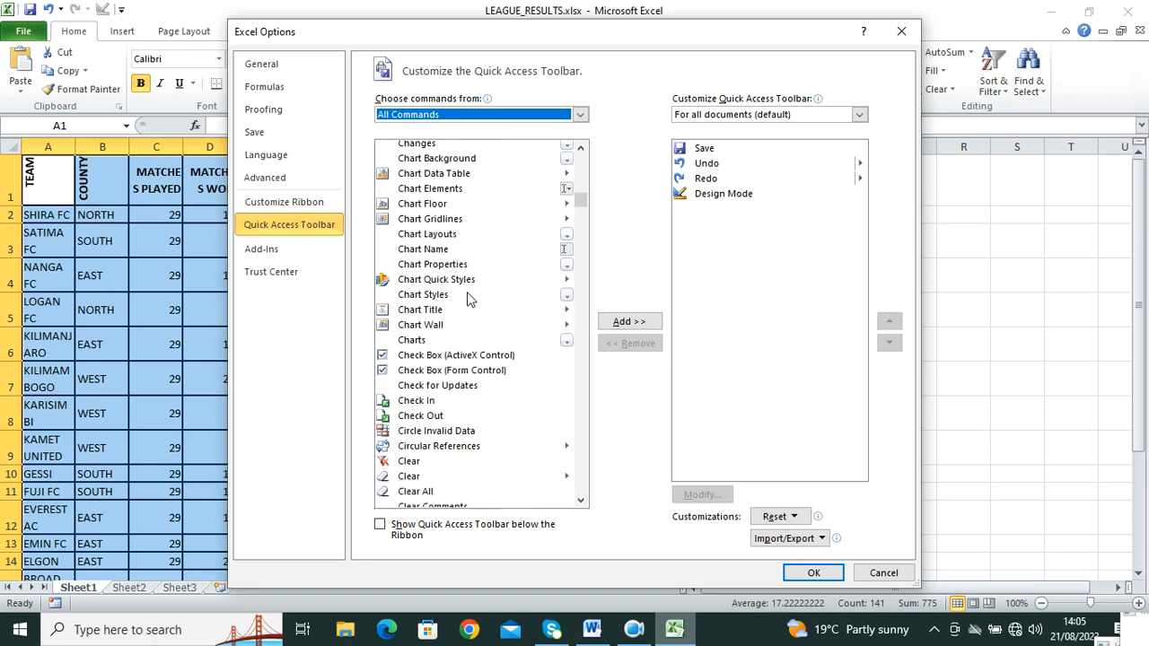
scroll(469, 299, down, 15)
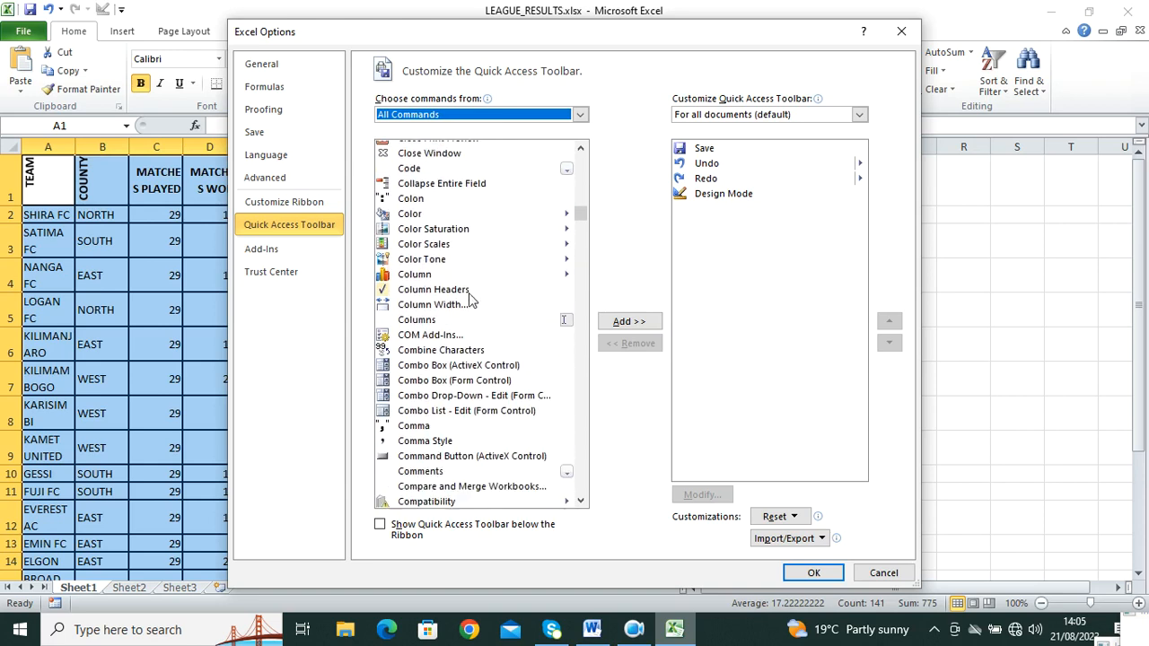
scroll(472, 301, down, 15)
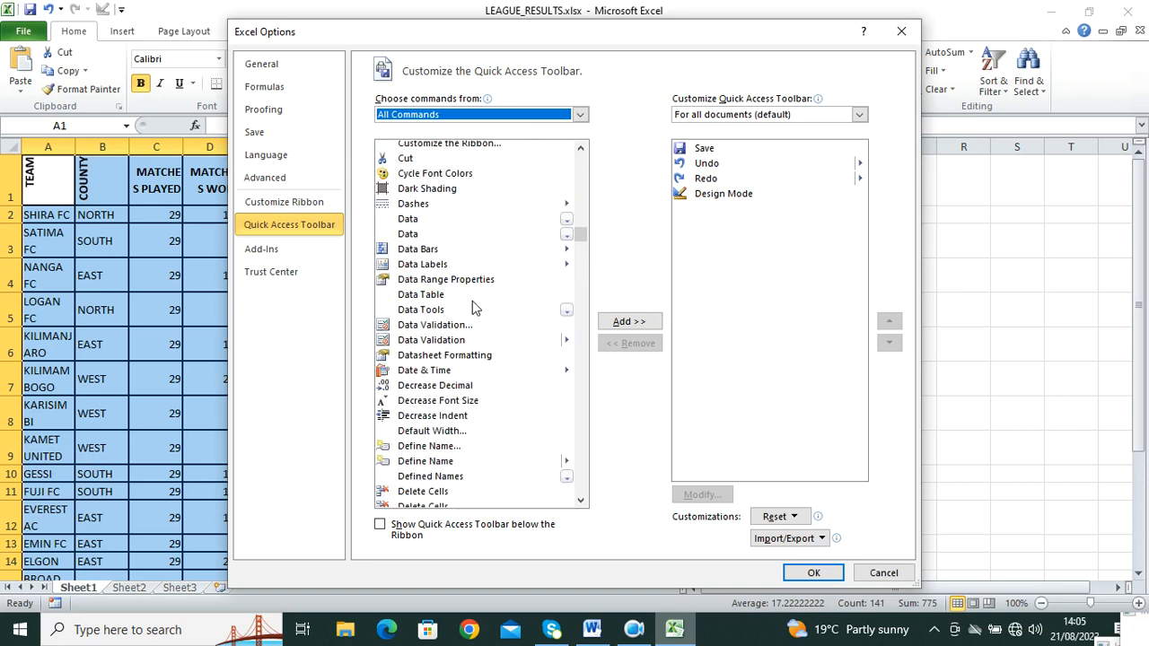
scroll(474, 304, down, 15)
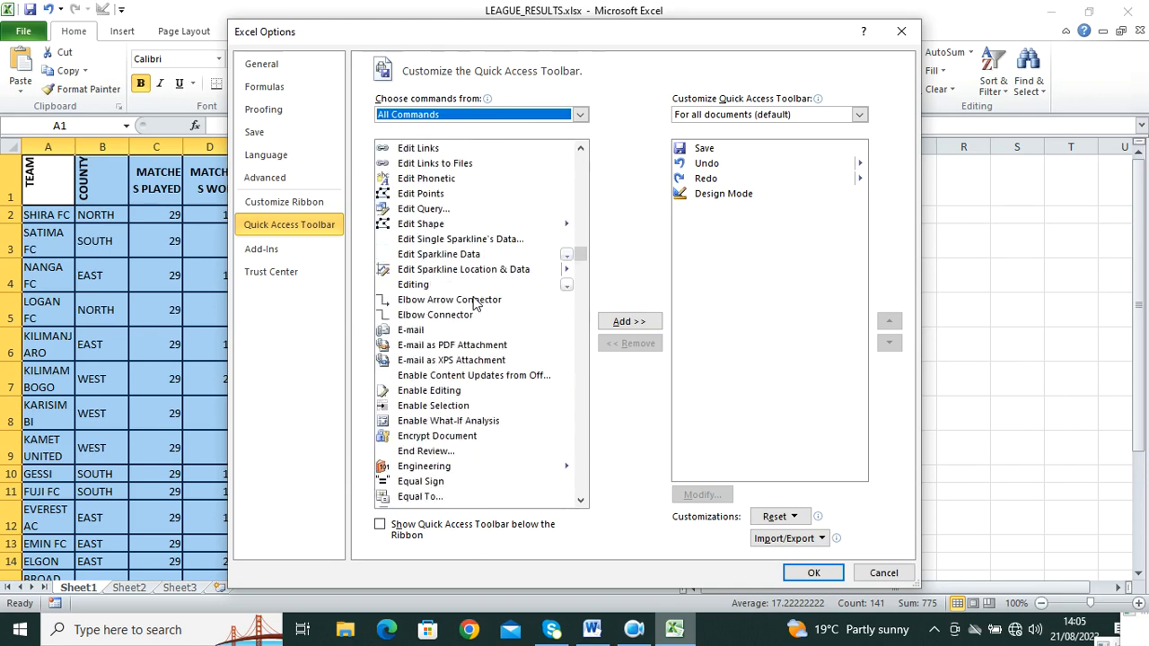
scroll(474, 306, down, 8)
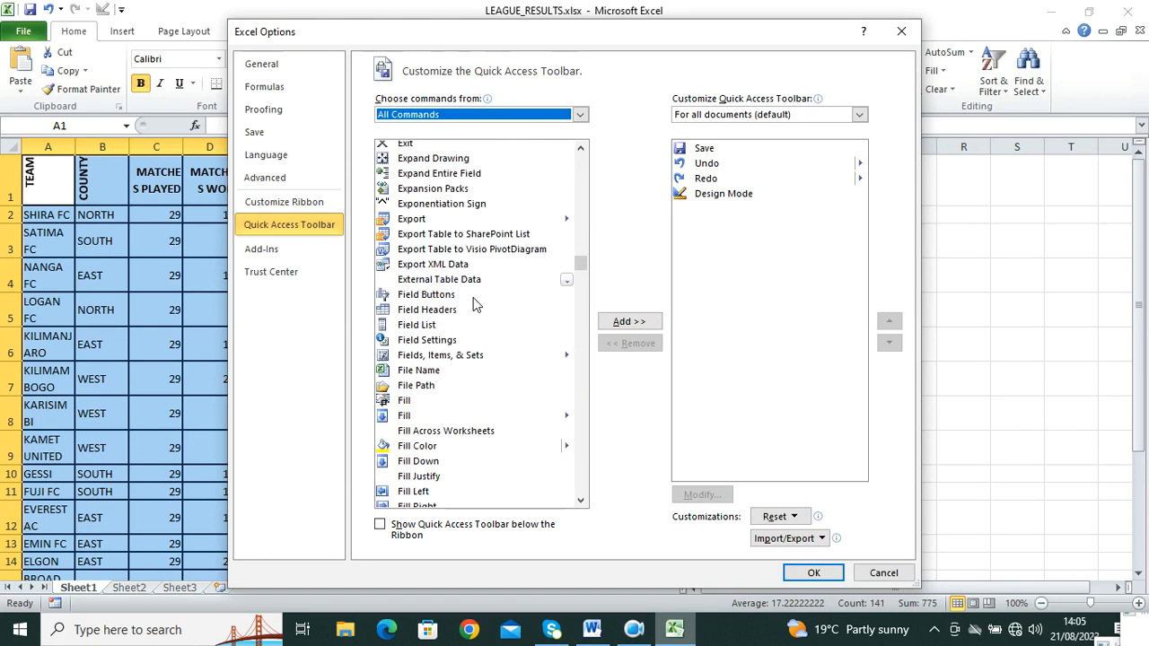
scroll(476, 304, down, 4)
scroll(476, 304, down, 4)
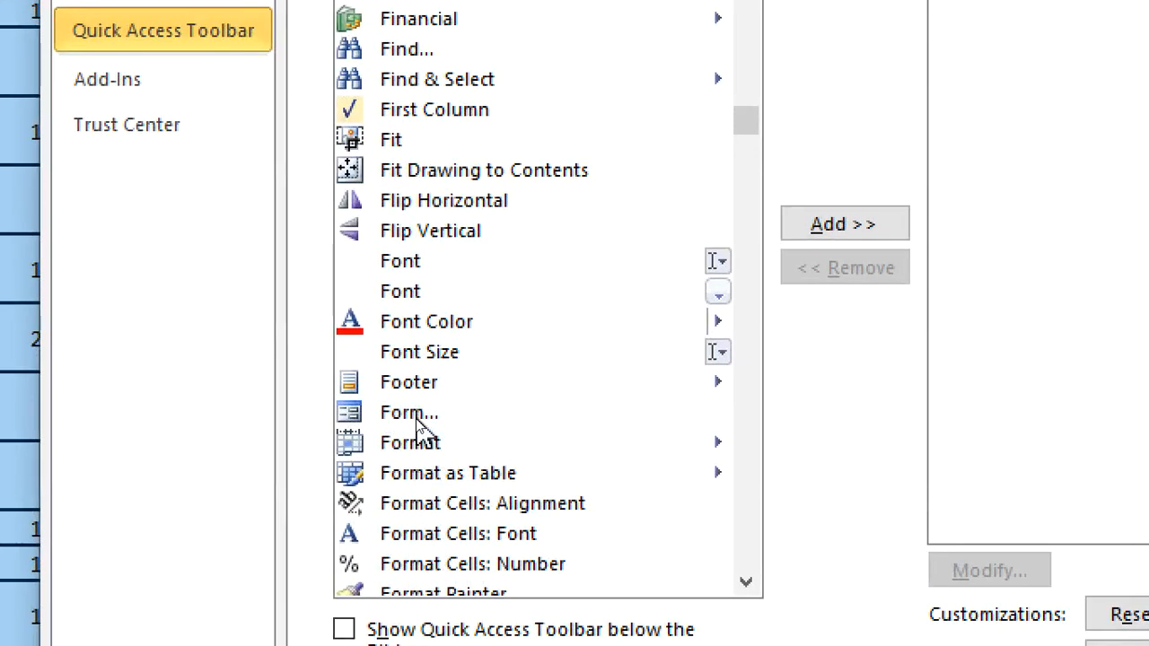
click(416, 419)
click(845, 226)
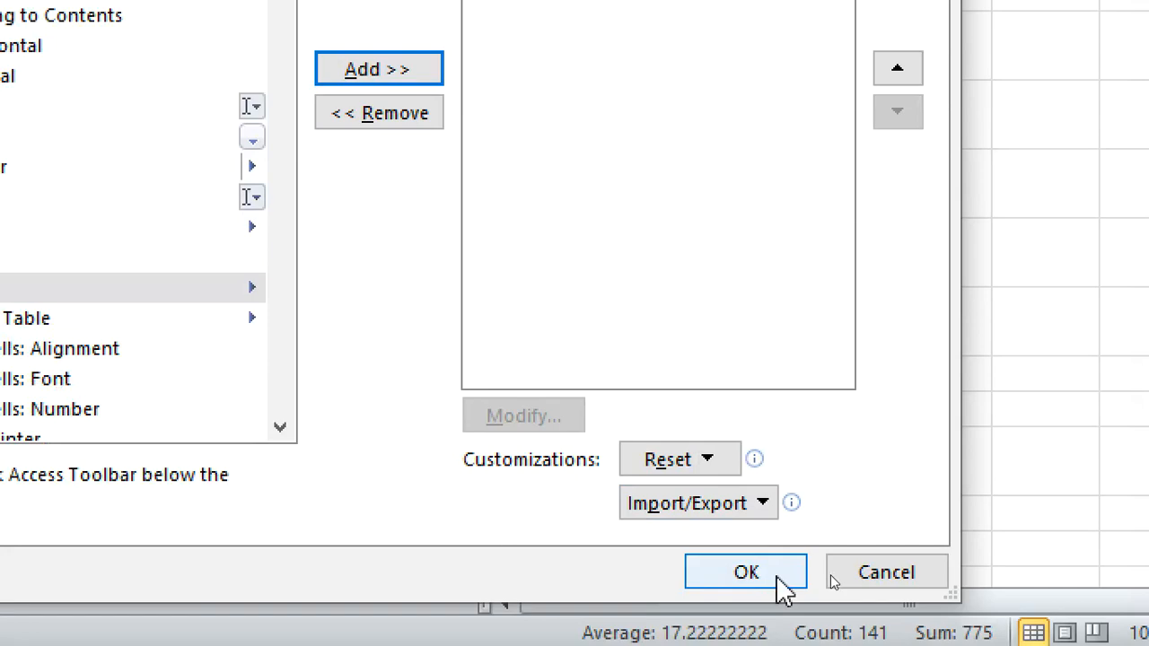
click(785, 567)
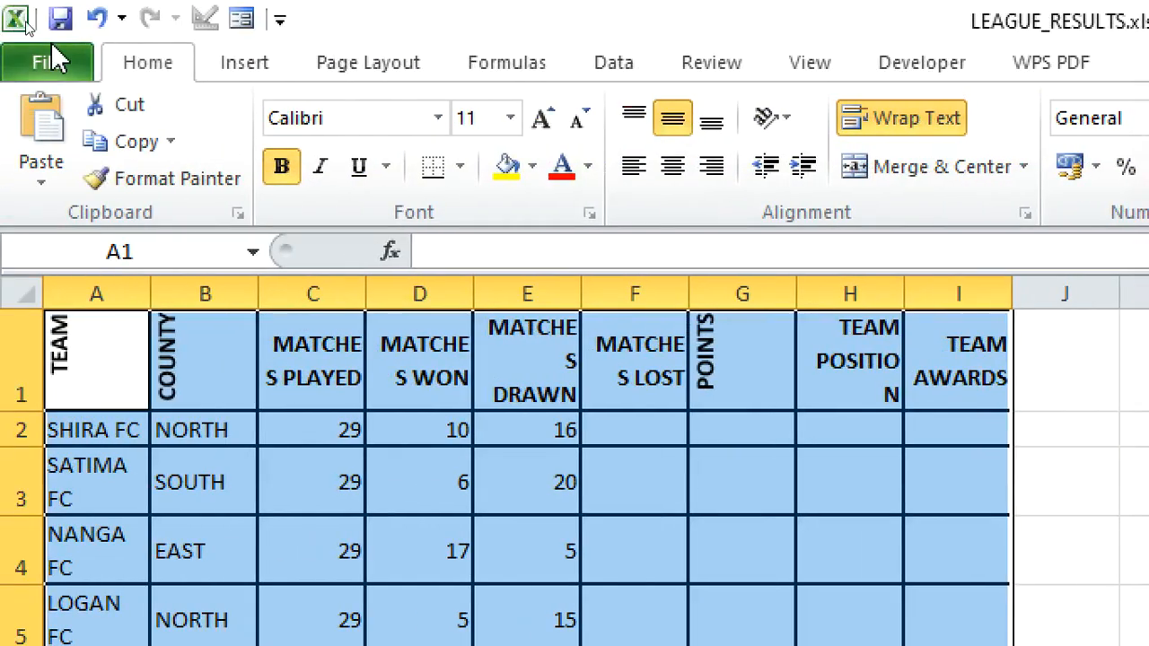
click(240, 20)
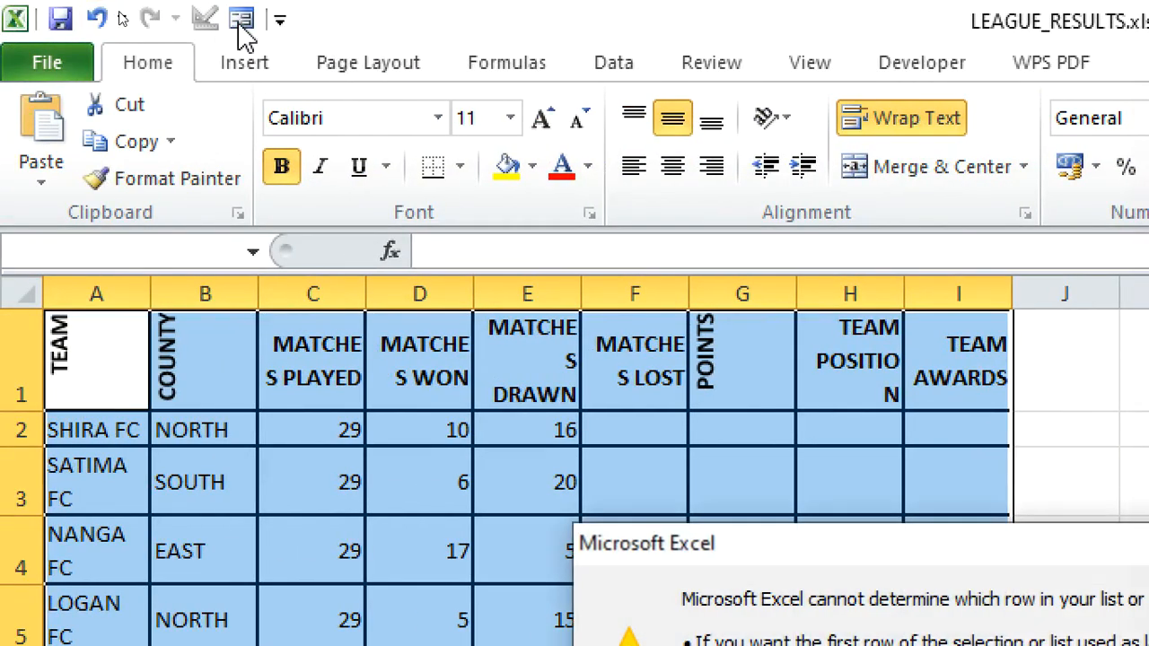
click(812, 387)
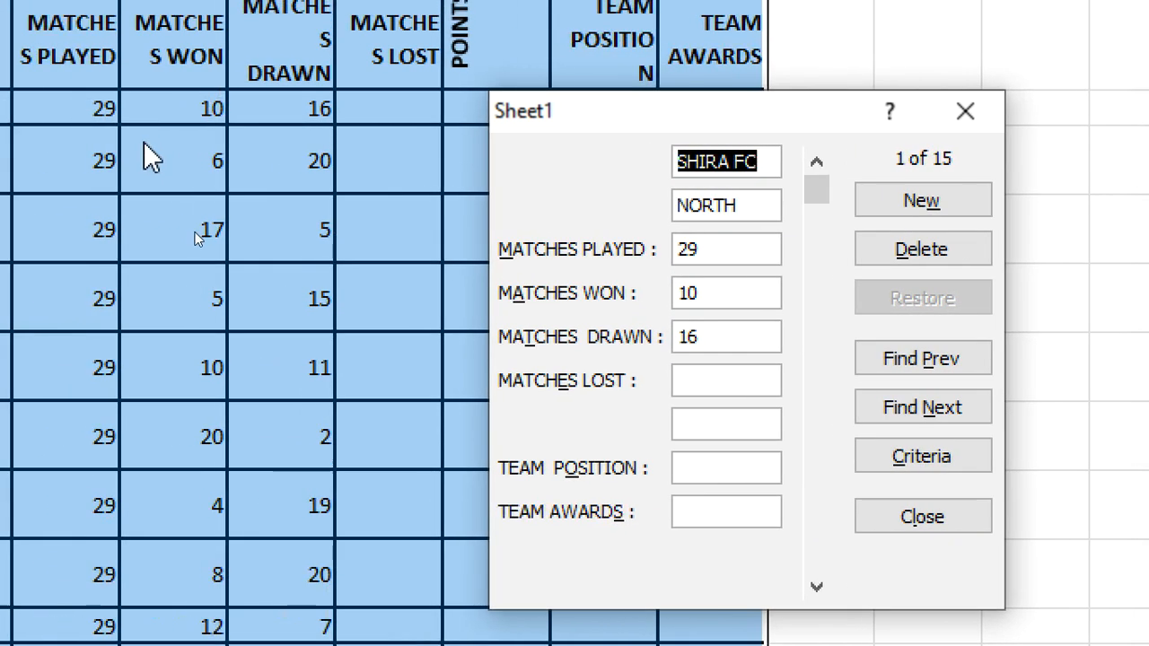
click(839, 207)
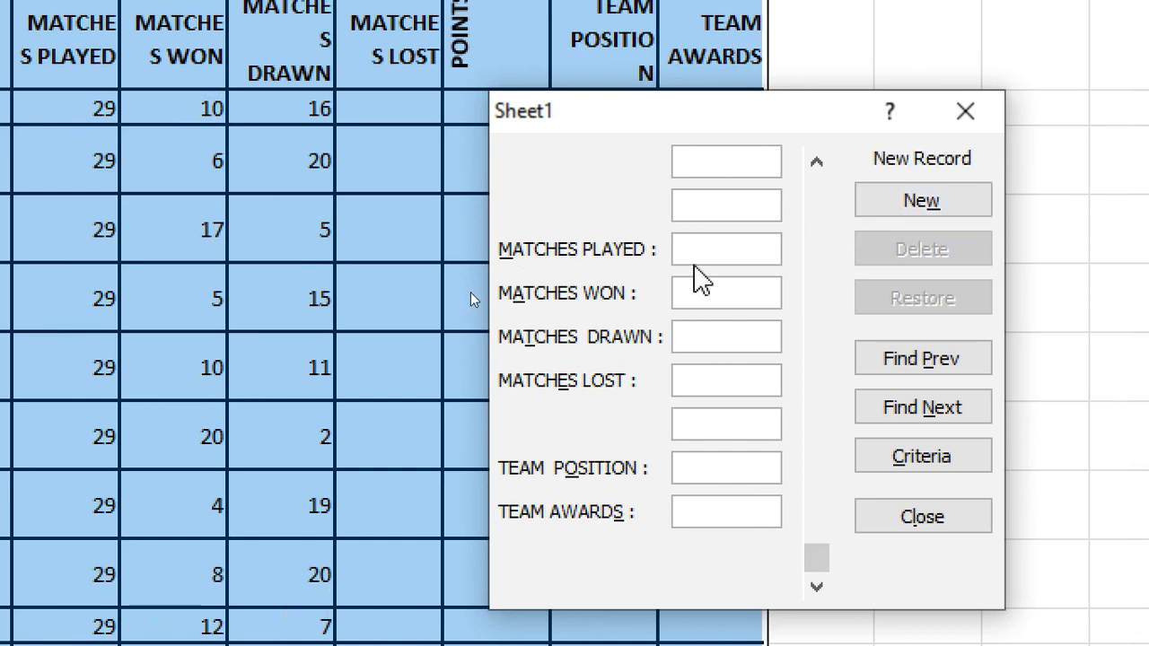
click(707, 248)
click(732, 387)
click(718, 476)
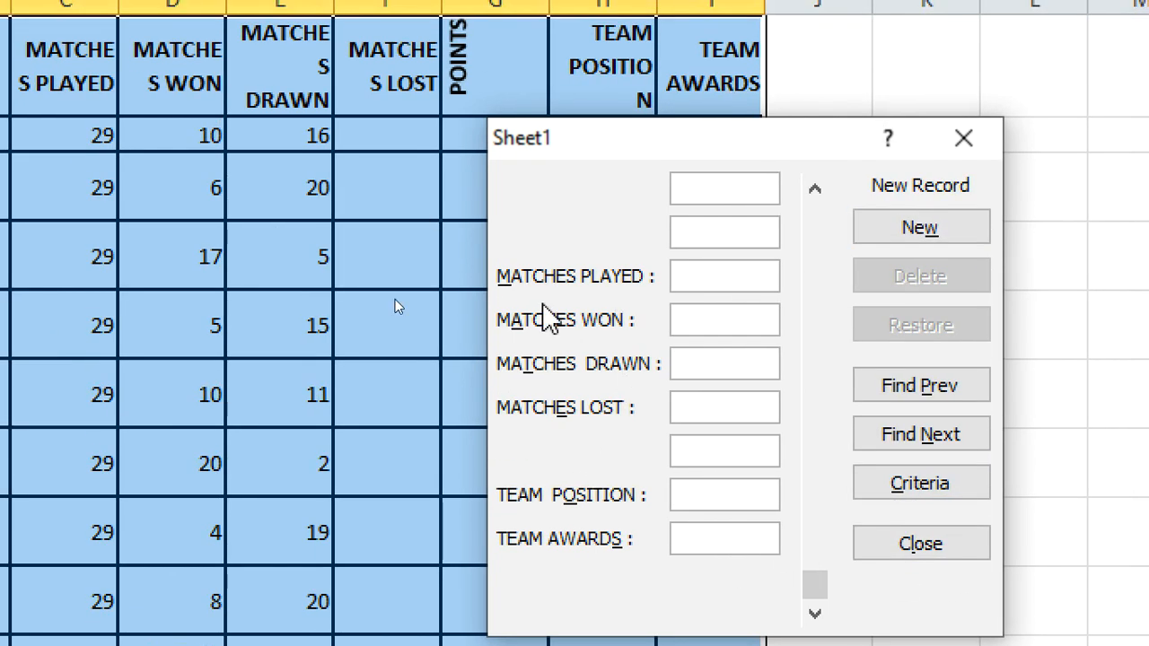
click(924, 543)
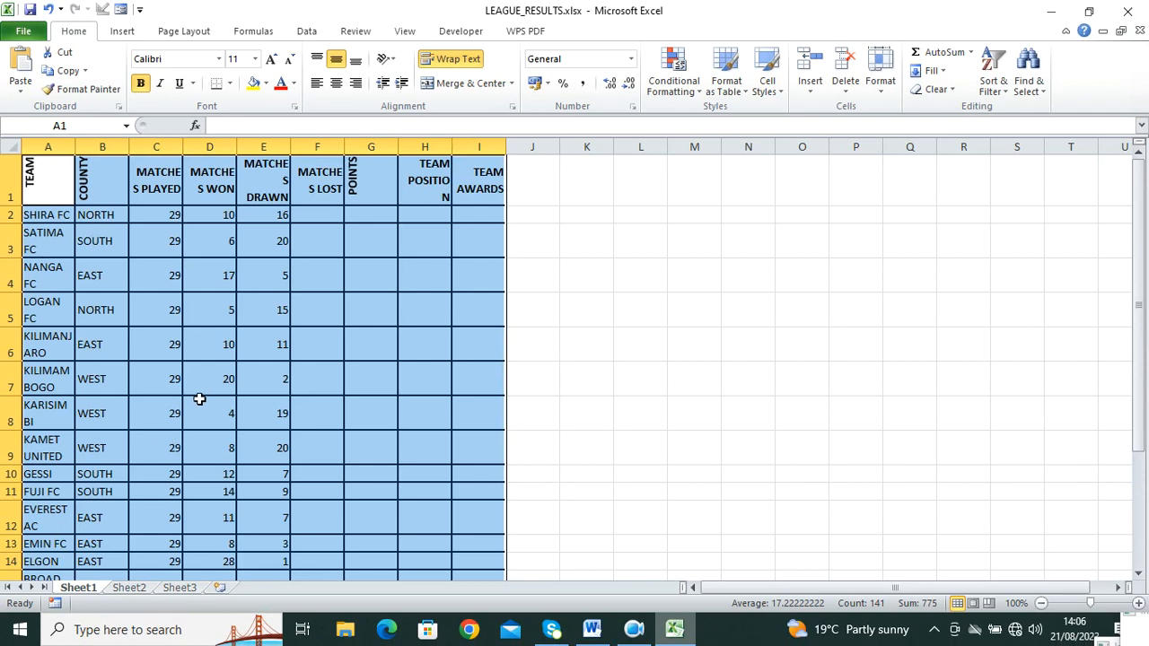
Step: Copy INCORRECT! from question c in Word, then return to the LEAGUE_RESULTS workbook
click(592, 629)
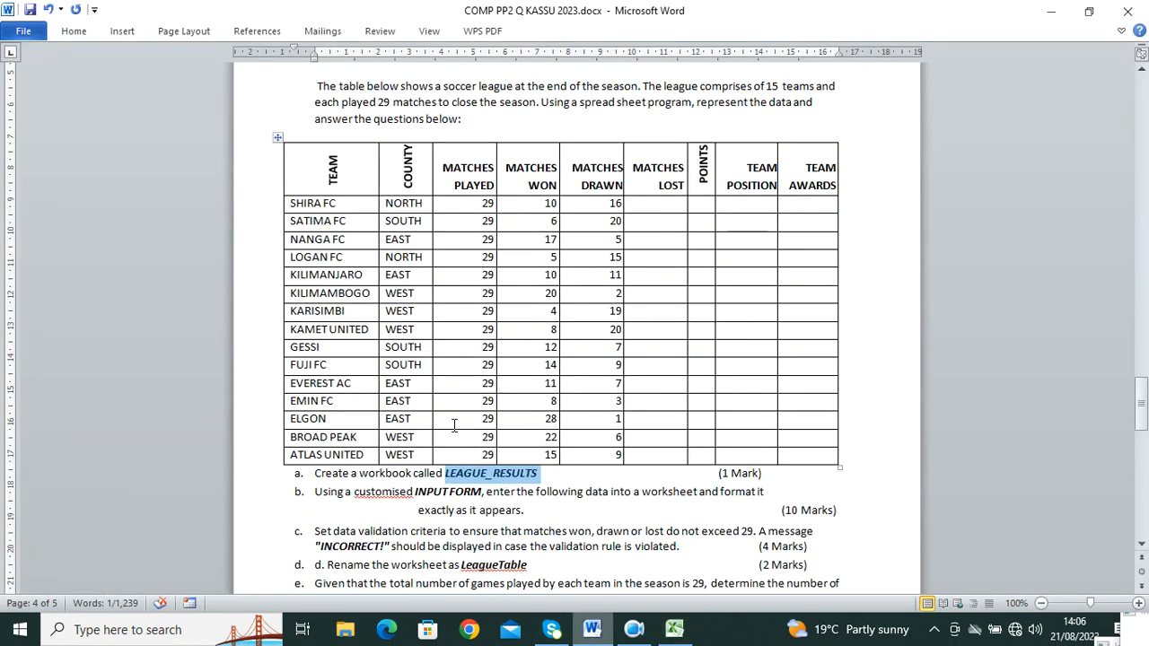
scroll(455, 426, down, 3)
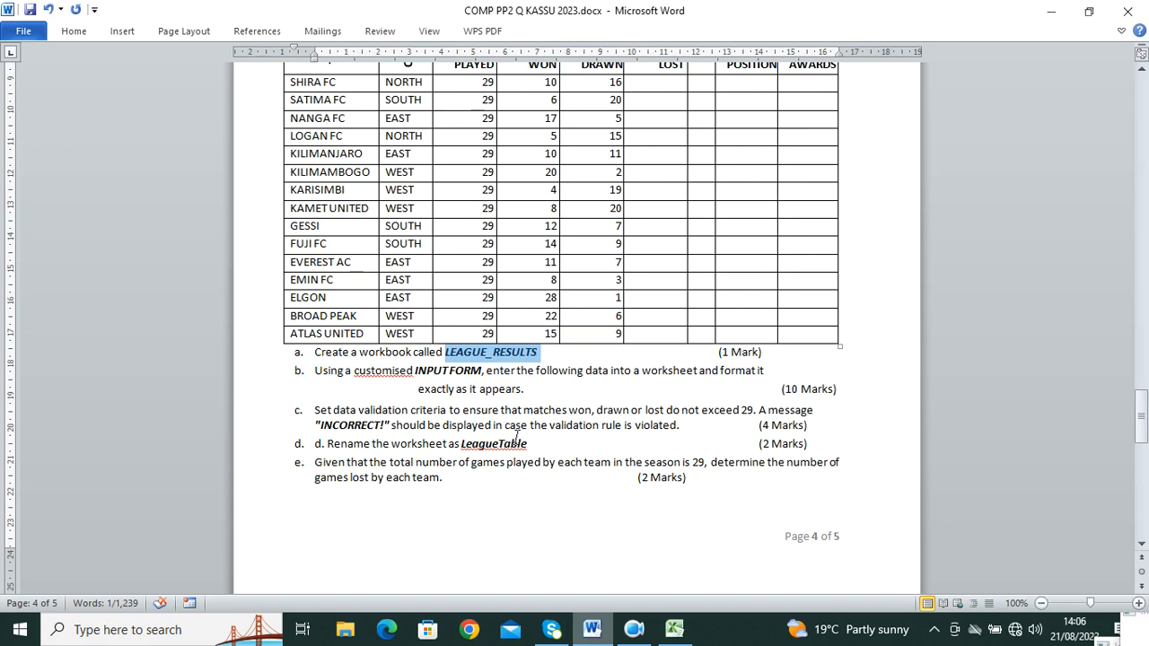
click(386, 424)
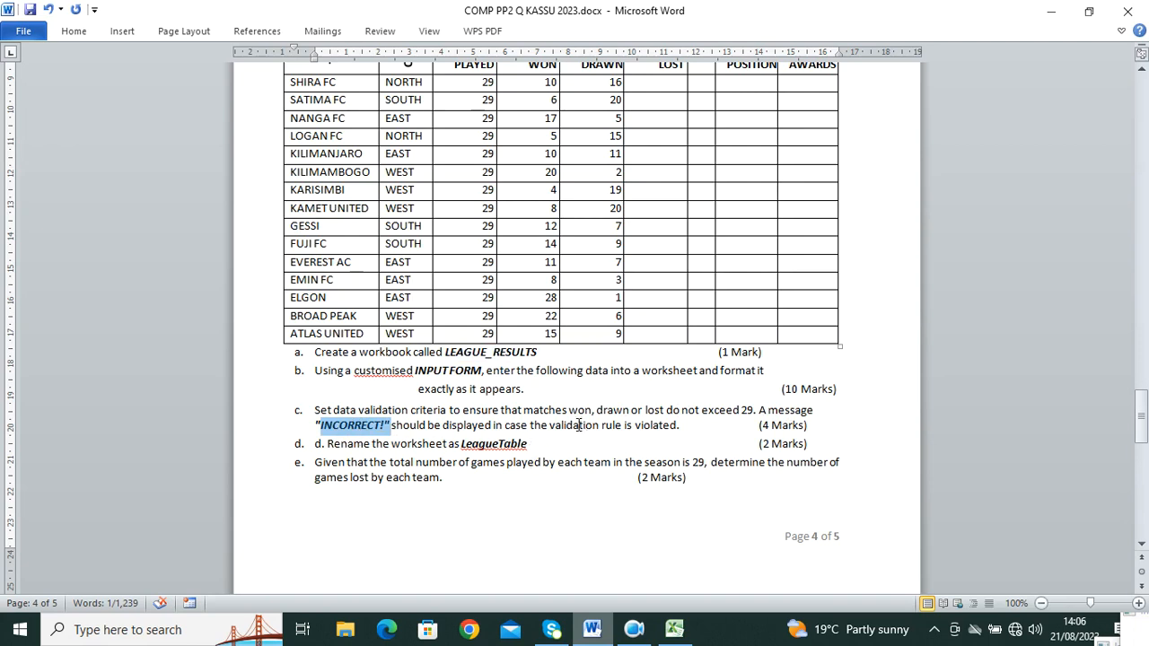
scroll(579, 425, up, 4)
click(674, 631)
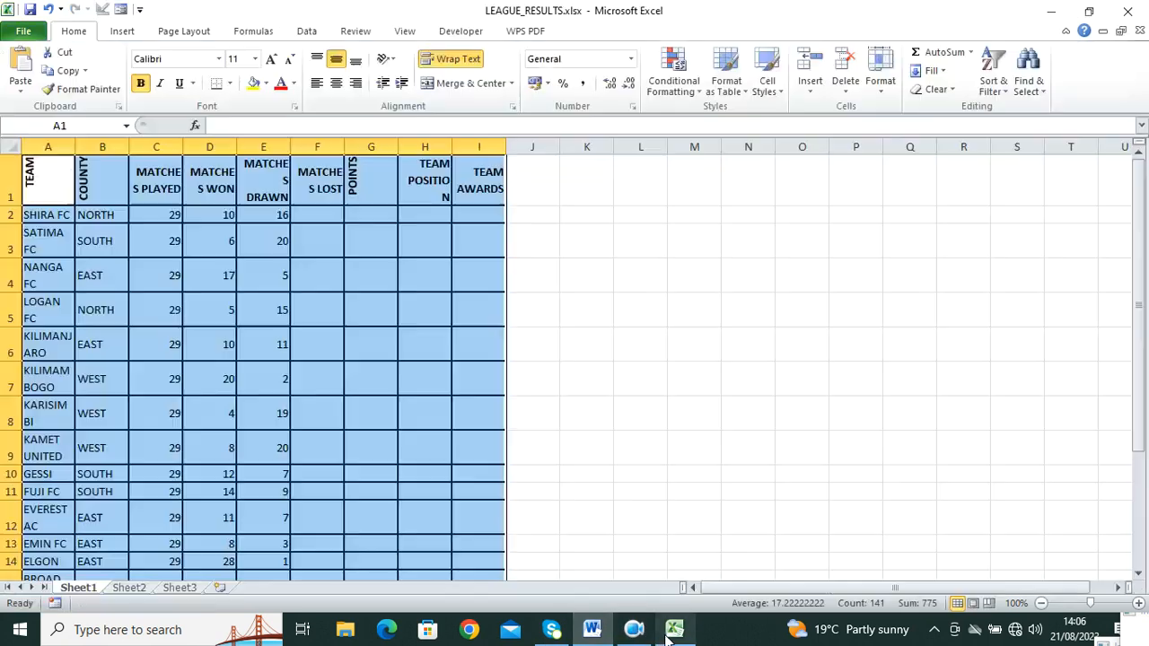
Step: Select the matches won, drawn and lost cells D2:F16 and open Data Validation
click(553, 368)
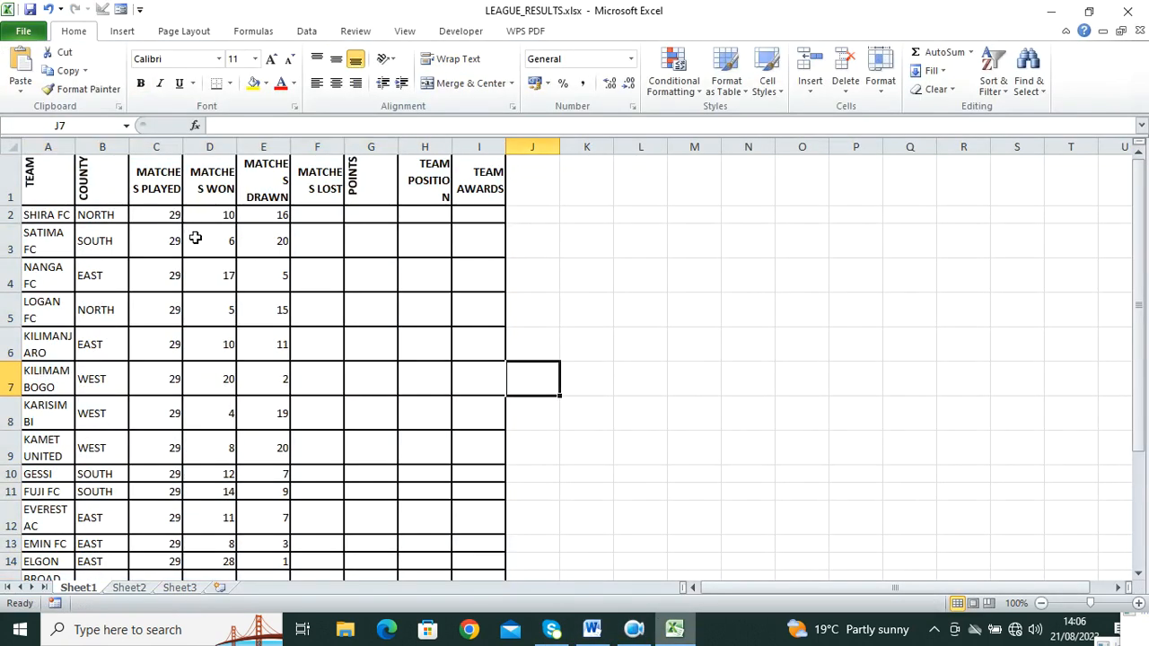
drag(214, 216, 336, 526)
scroll(474, 341, up, 1)
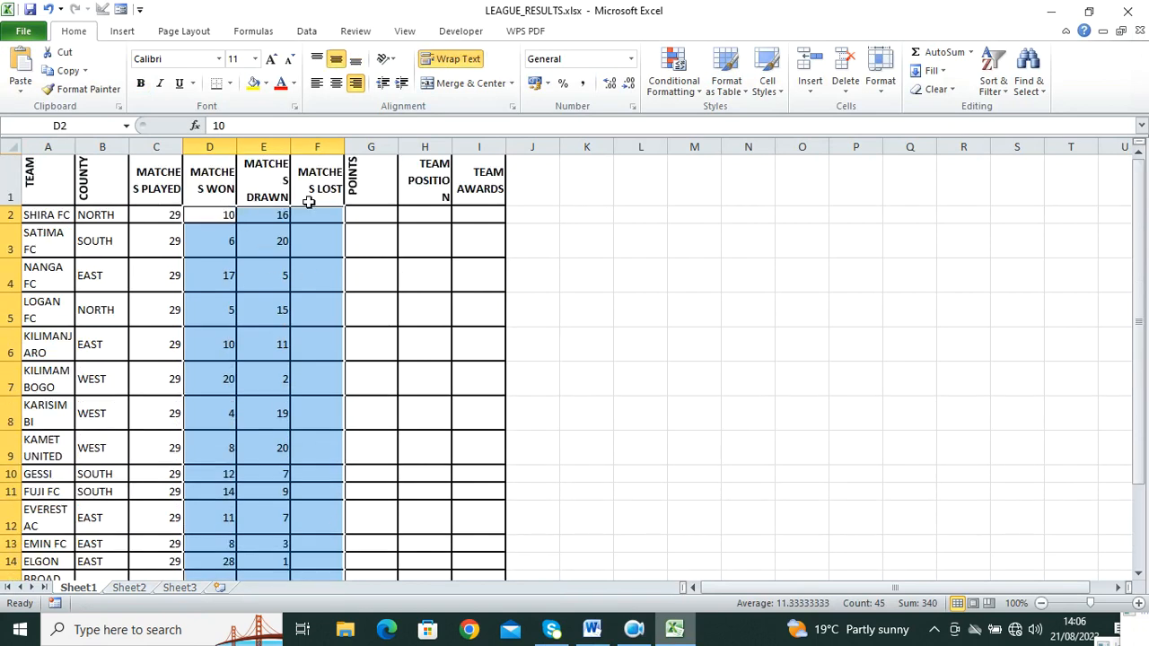
click(305, 34)
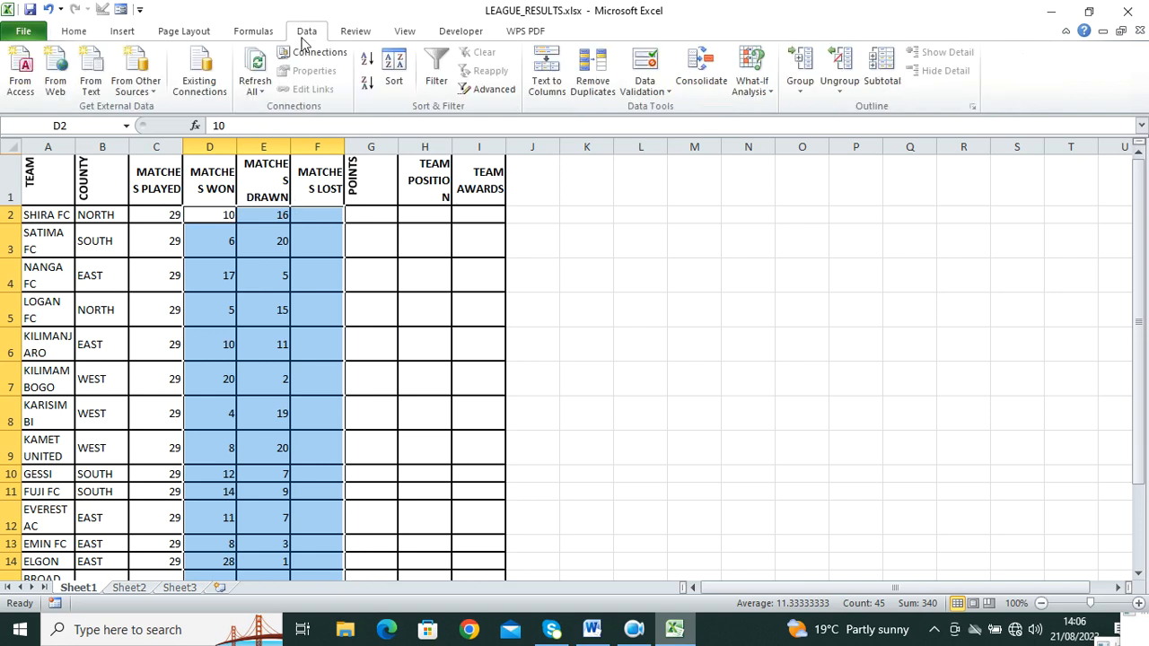
click(650, 88)
click(679, 111)
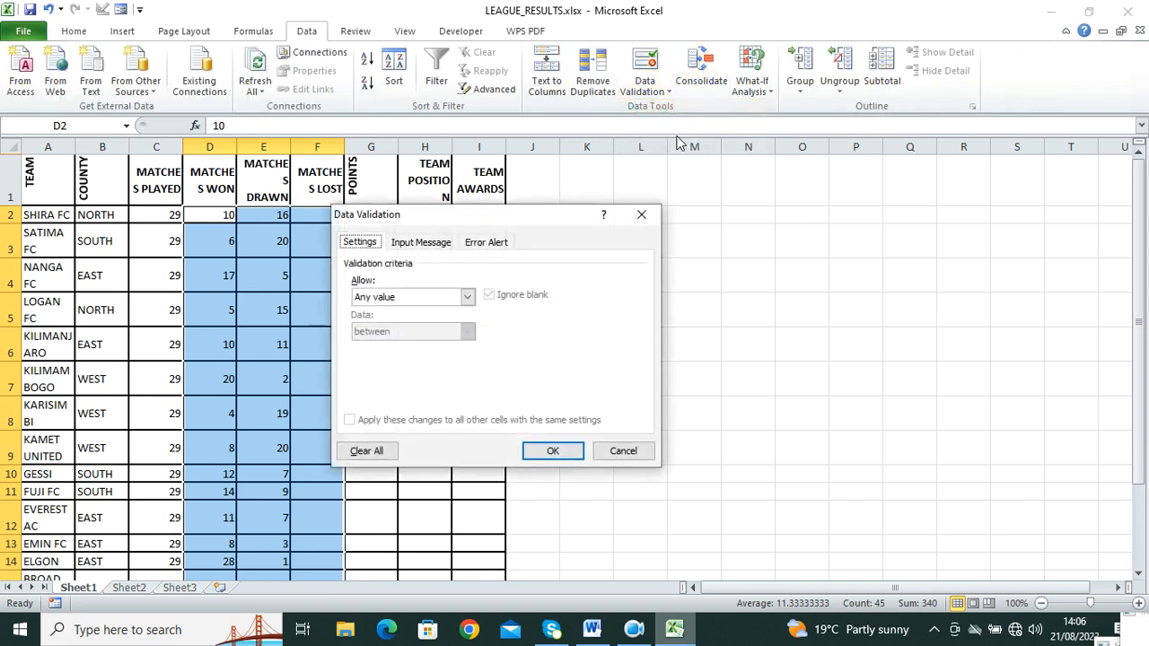
drag(526, 224, 526, 202)
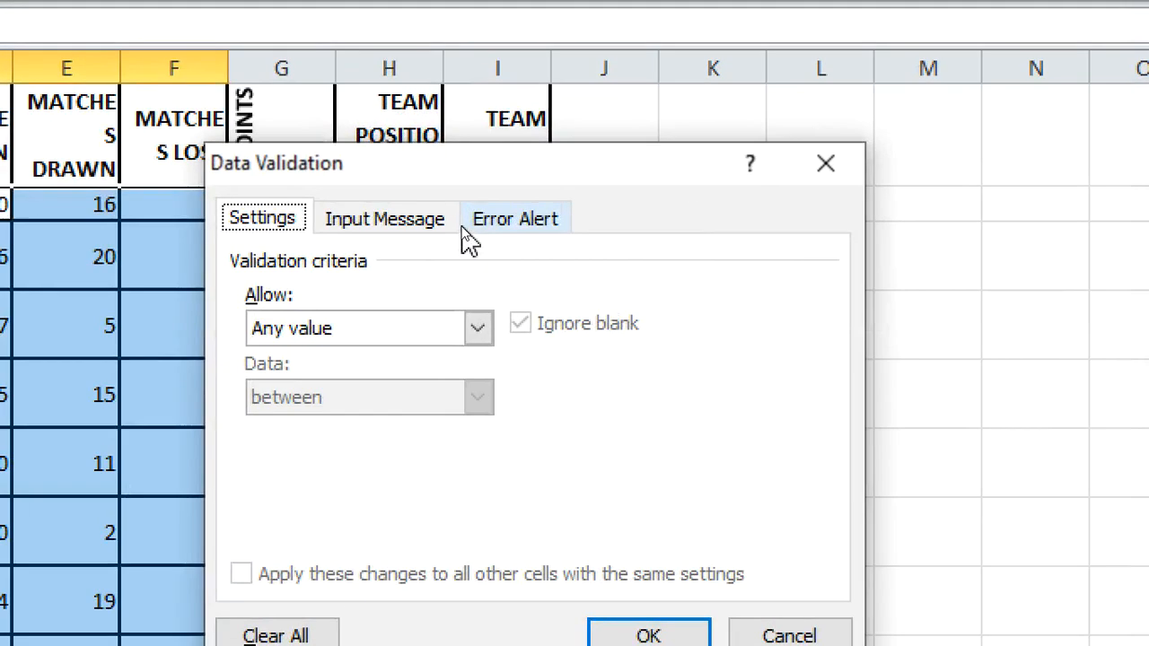
Step: Set validation to allow whole numbers less than or equal to a maximum
click(478, 329)
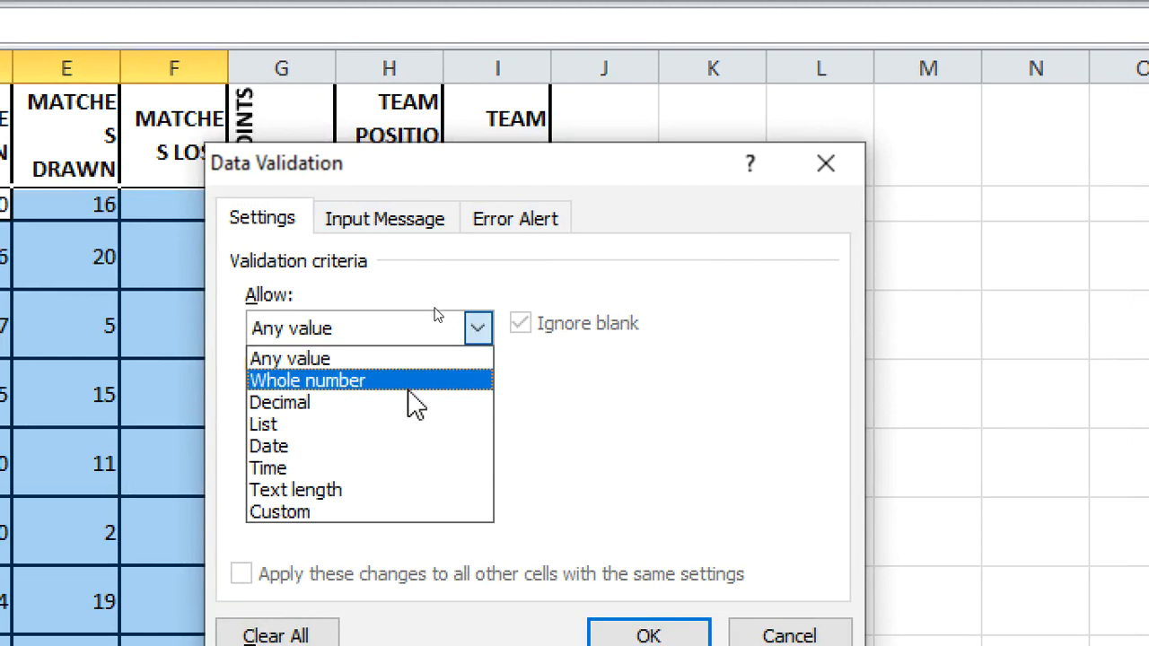
click(408, 381)
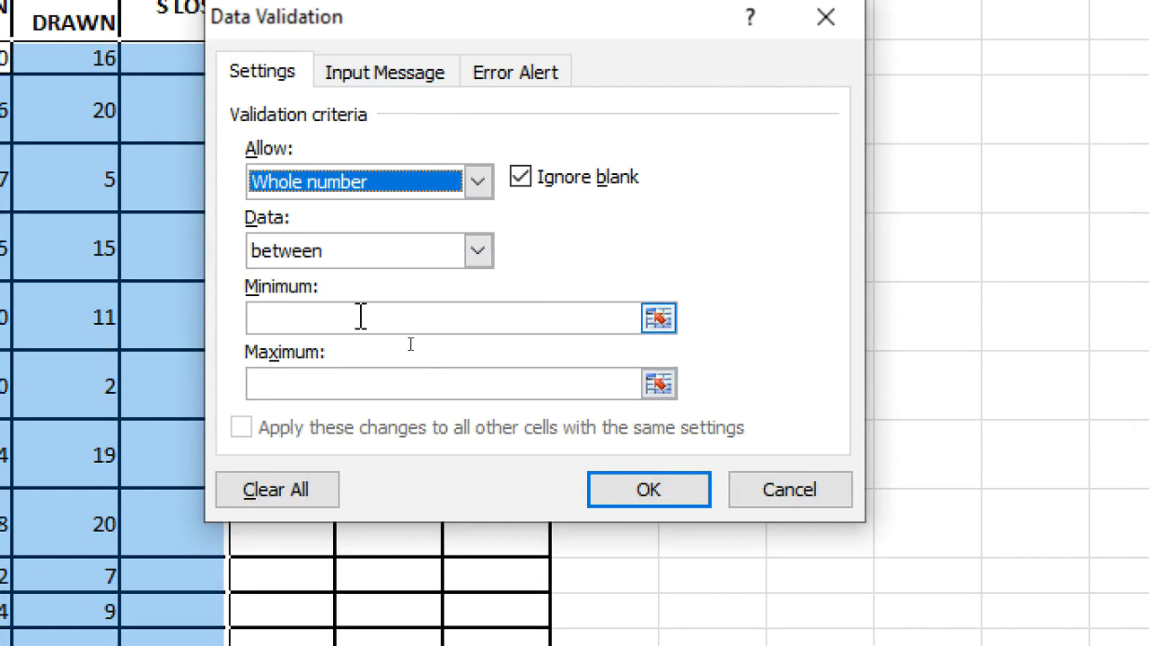
click(477, 251)
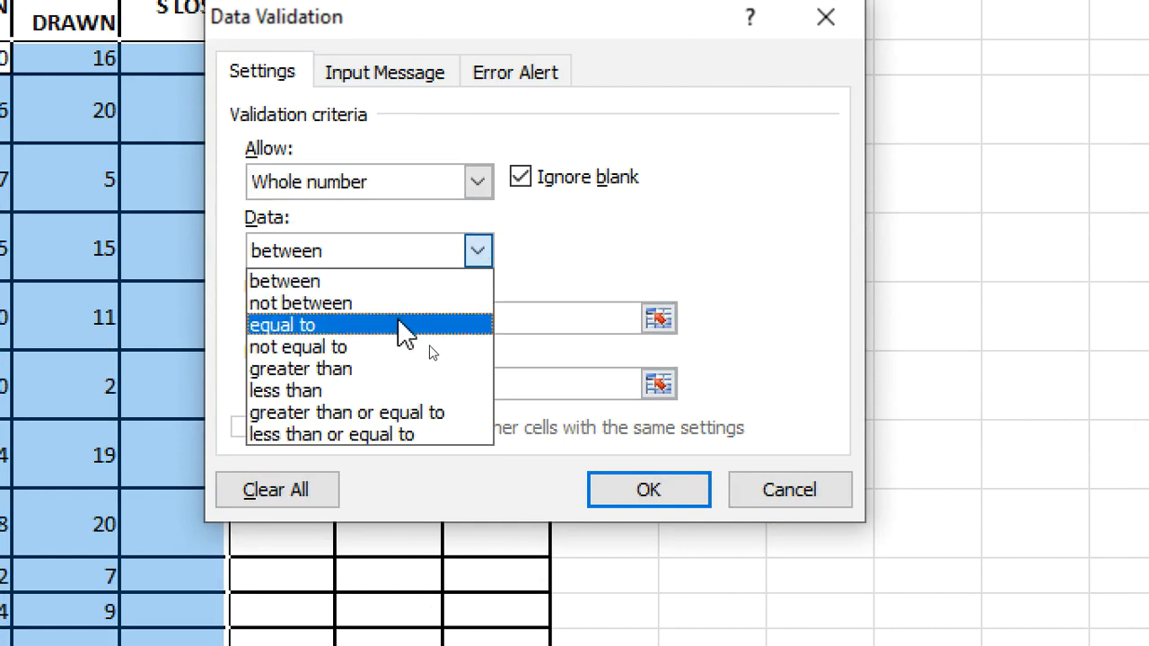
click(416, 388)
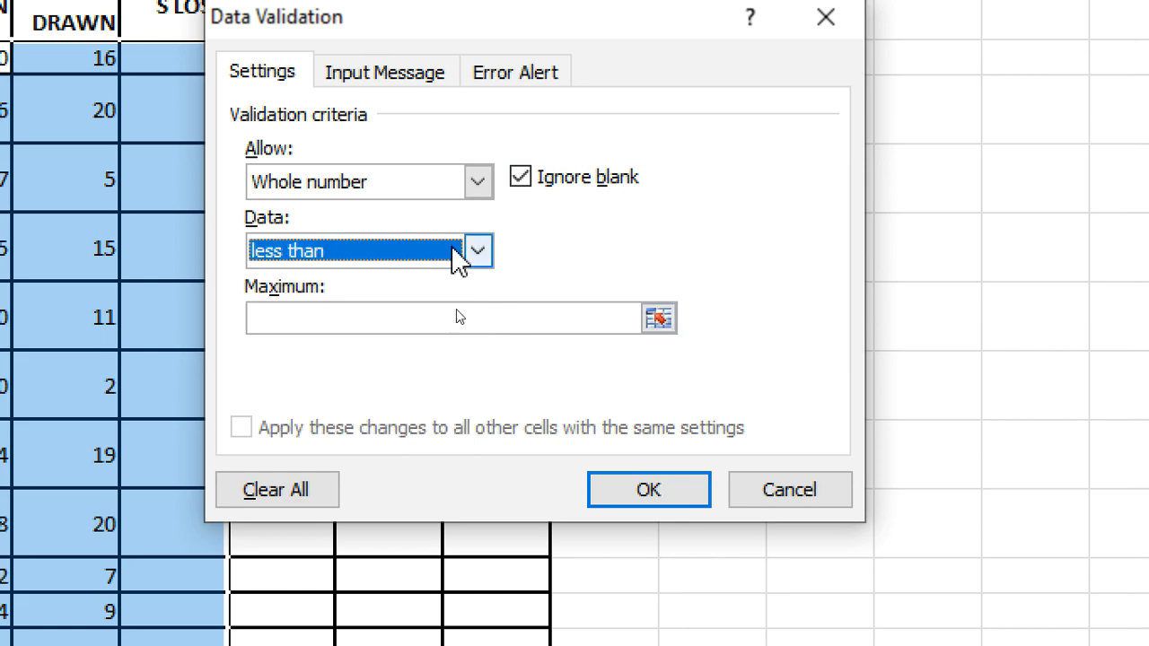
click(478, 254)
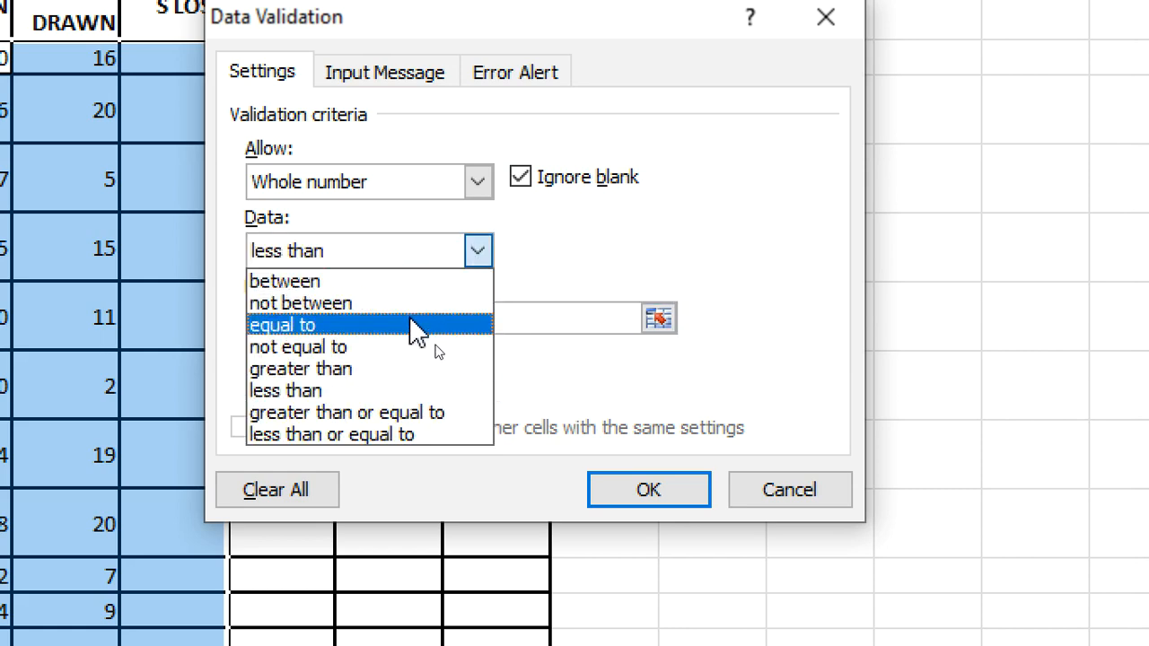
click(436, 435)
click(437, 314)
Step: Enter 29 as the maximum and set the input message title and text to WELCOME
text(29)
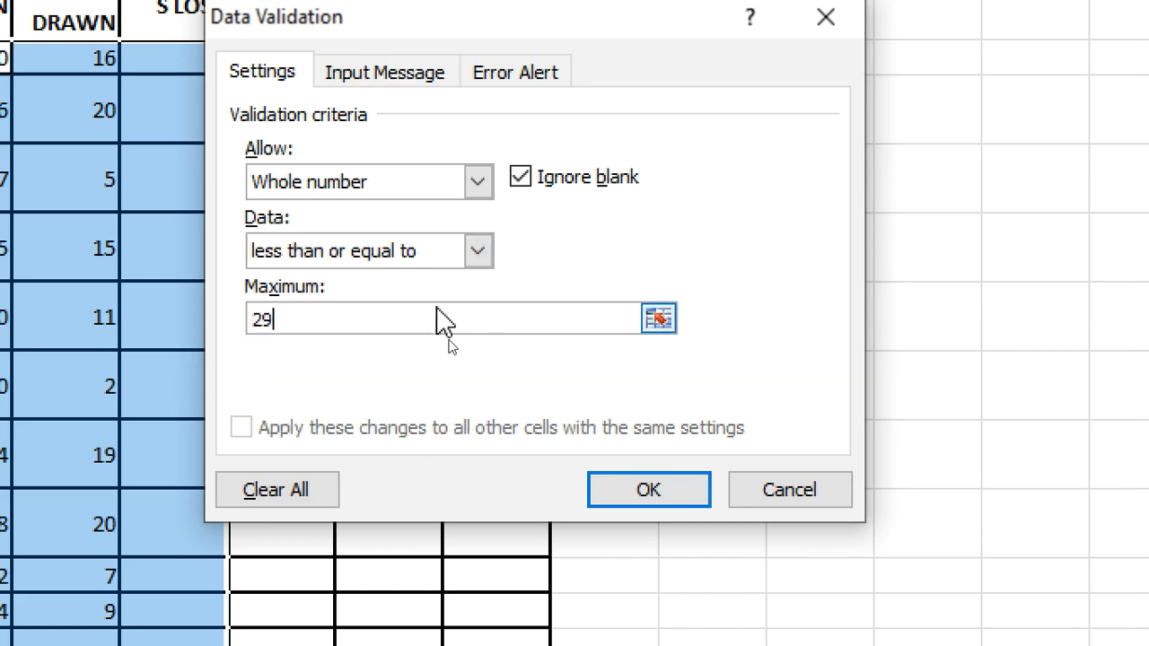
click(402, 85)
click(416, 237)
text(WELCOME)
click(464, 364)
text(WELCOME)
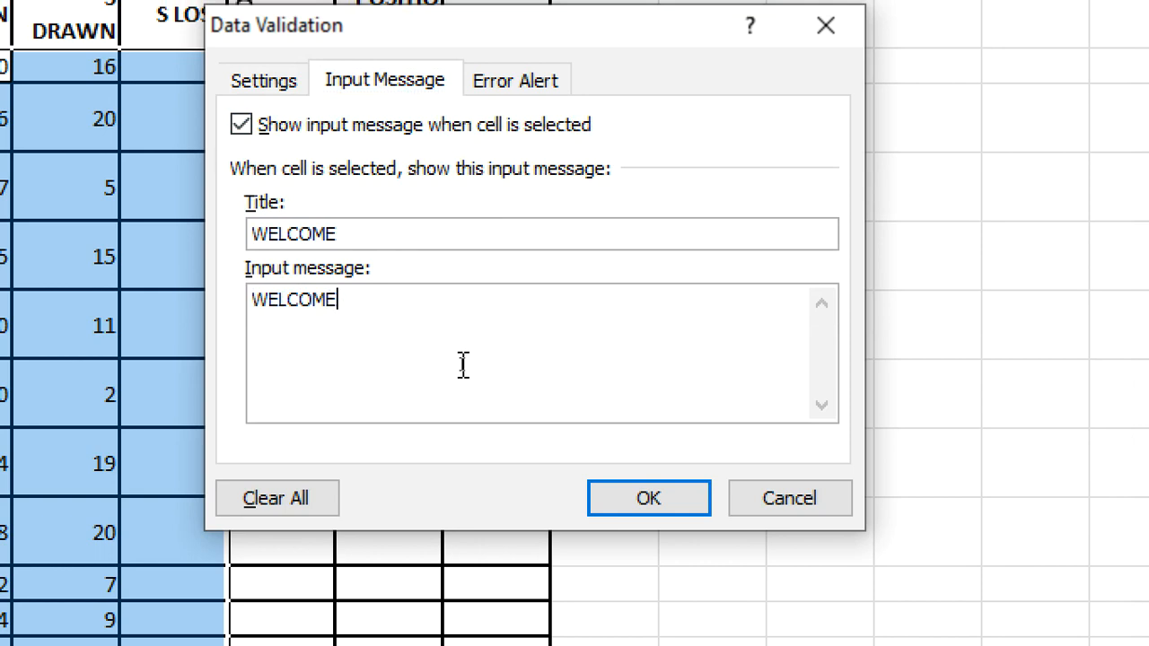
Step: Give the error alert the title INCORRECT! and message 'Matches cannot be greater than29'
click(515, 81)
click(557, 253)
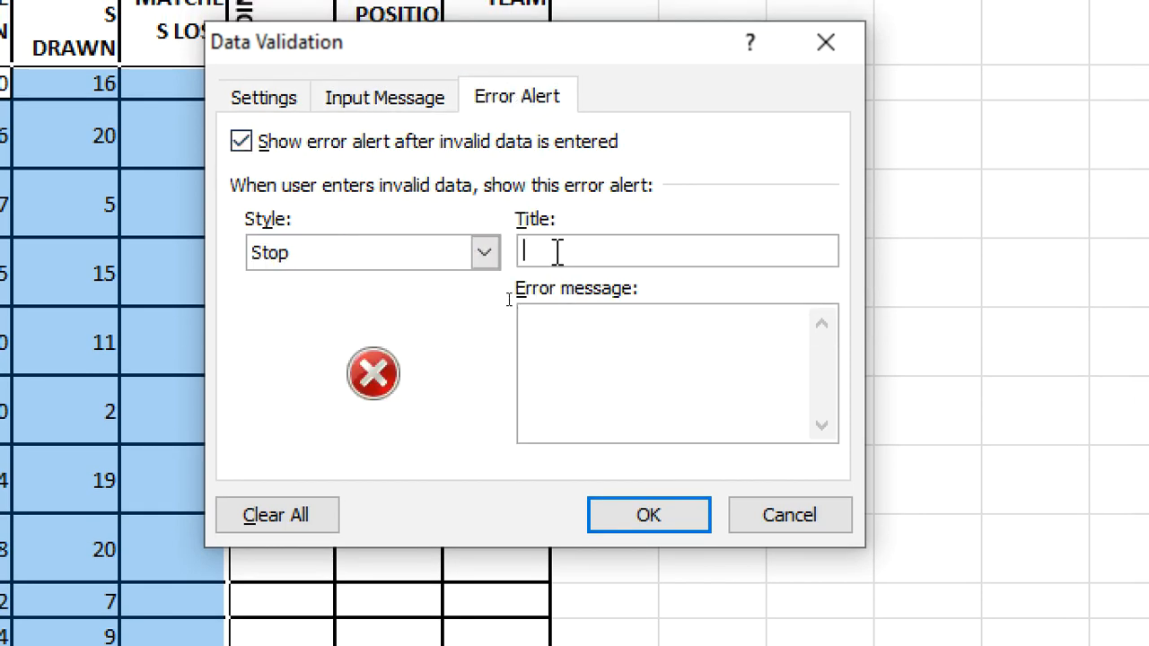
text(INCORRECT!")
click(594, 349)
text(Matches a)
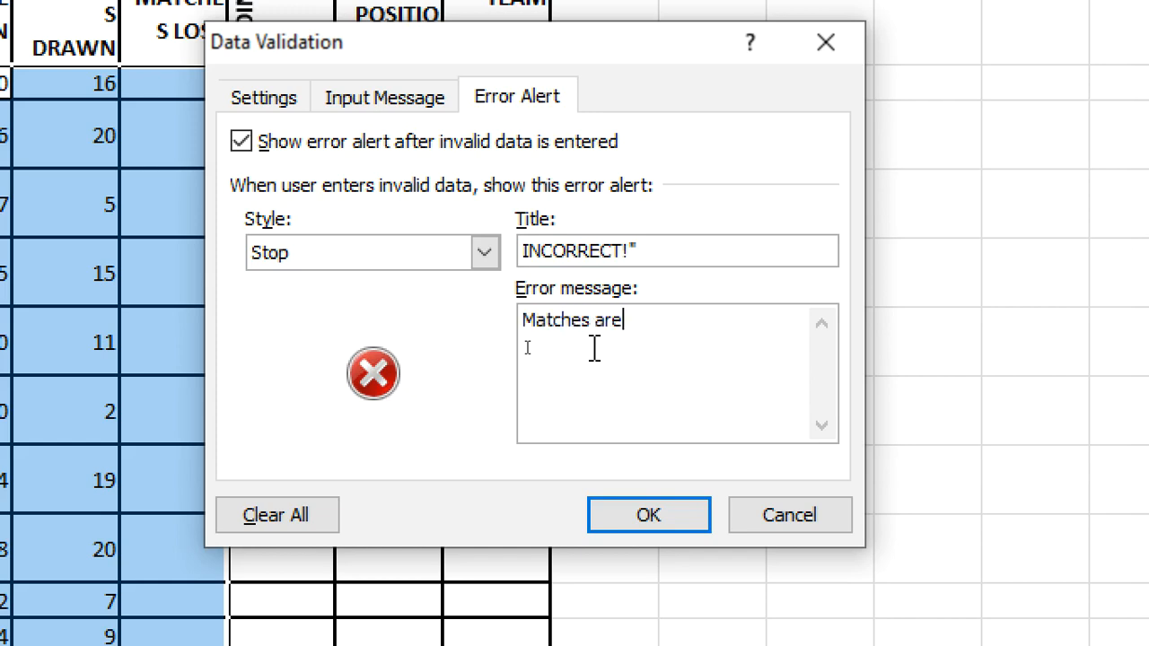
text(annot be gre)
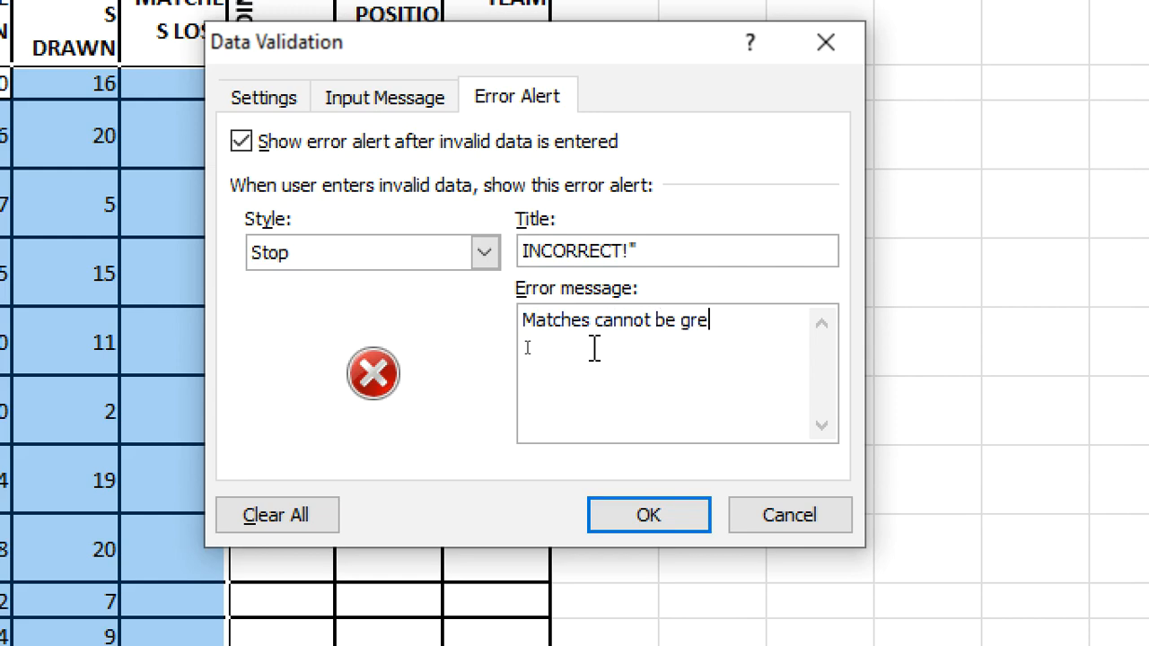
text(ater than29)
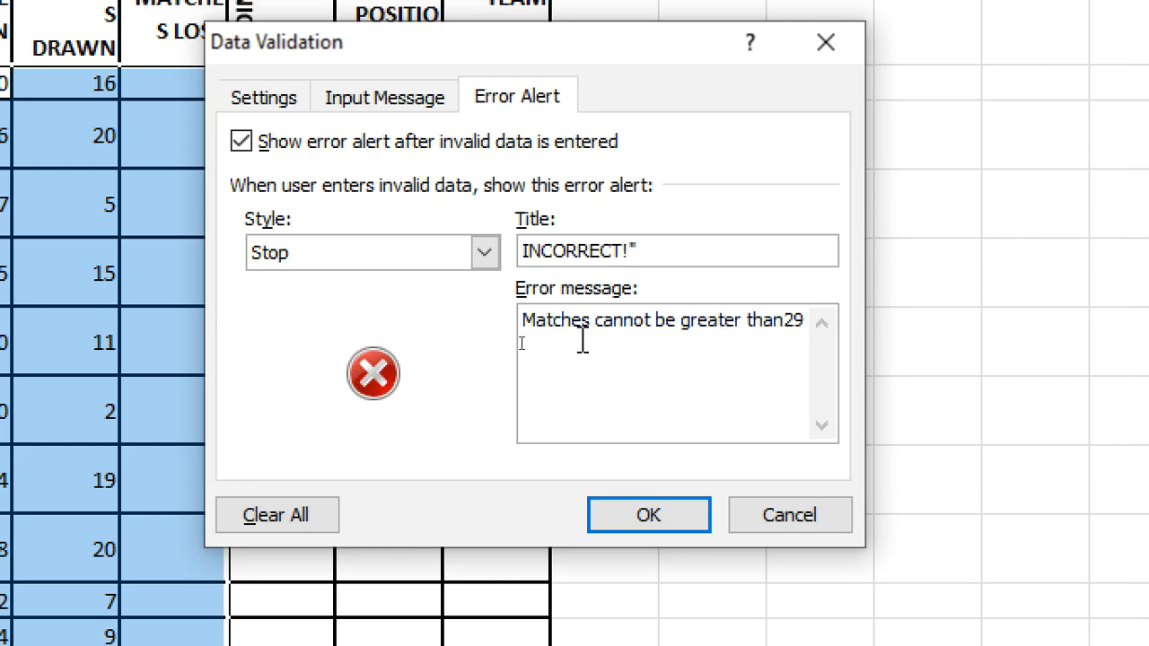
Step: Set the error alert style to Information and apply the validation rule
click(479, 251)
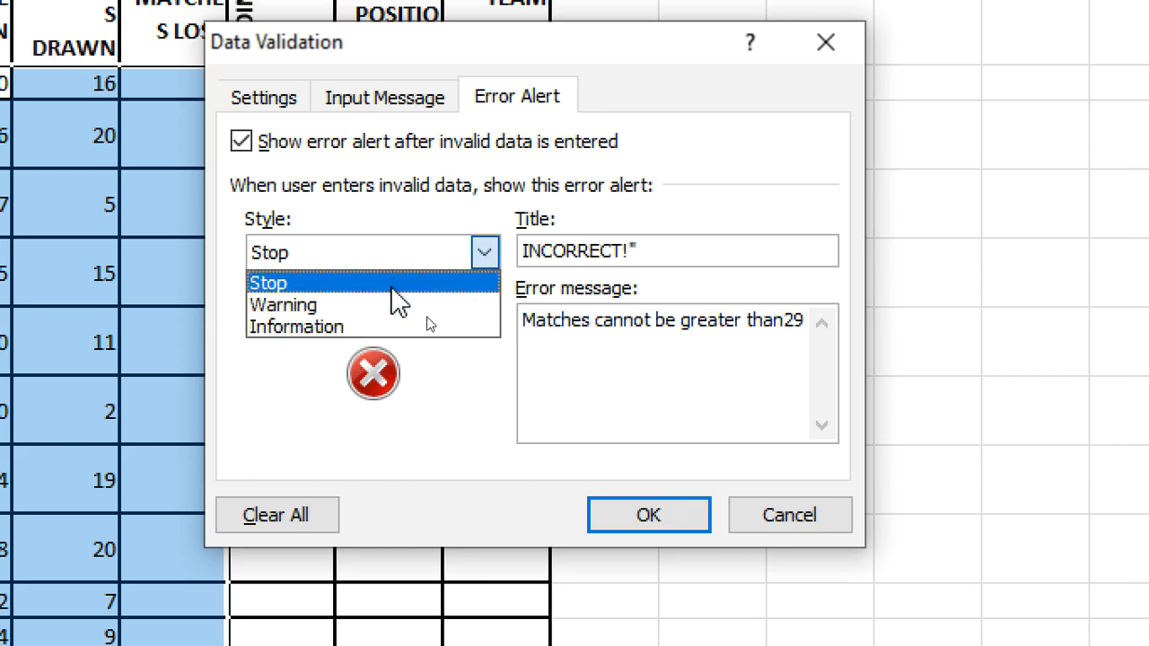
click(400, 299)
click(487, 252)
click(408, 305)
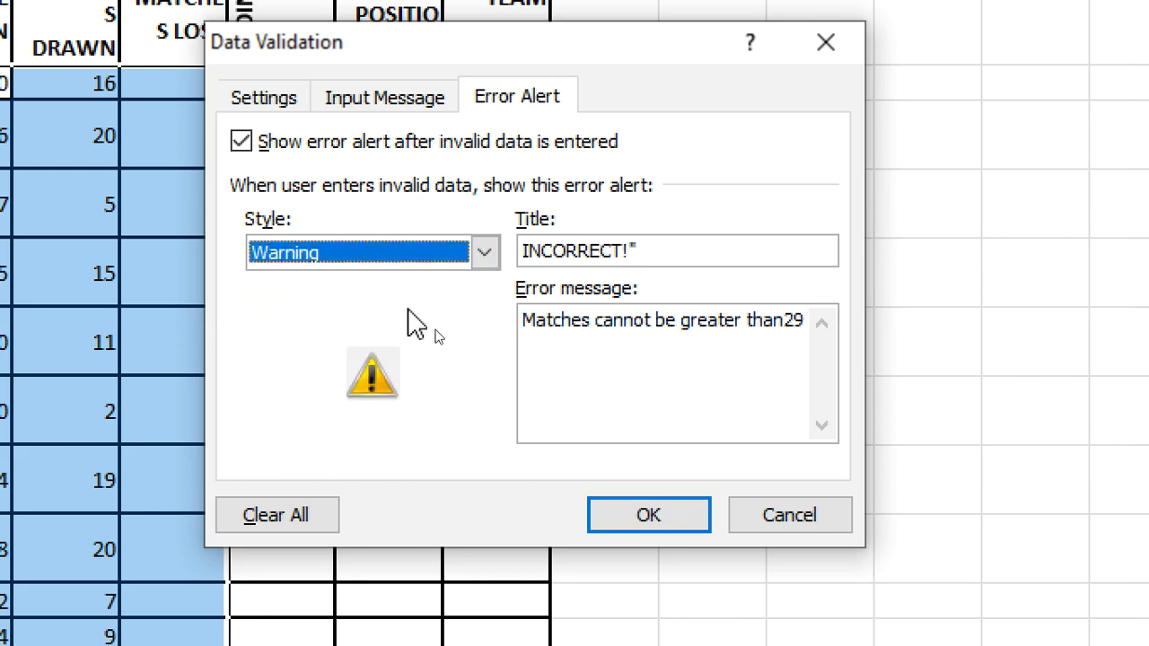
click(476, 253)
click(423, 327)
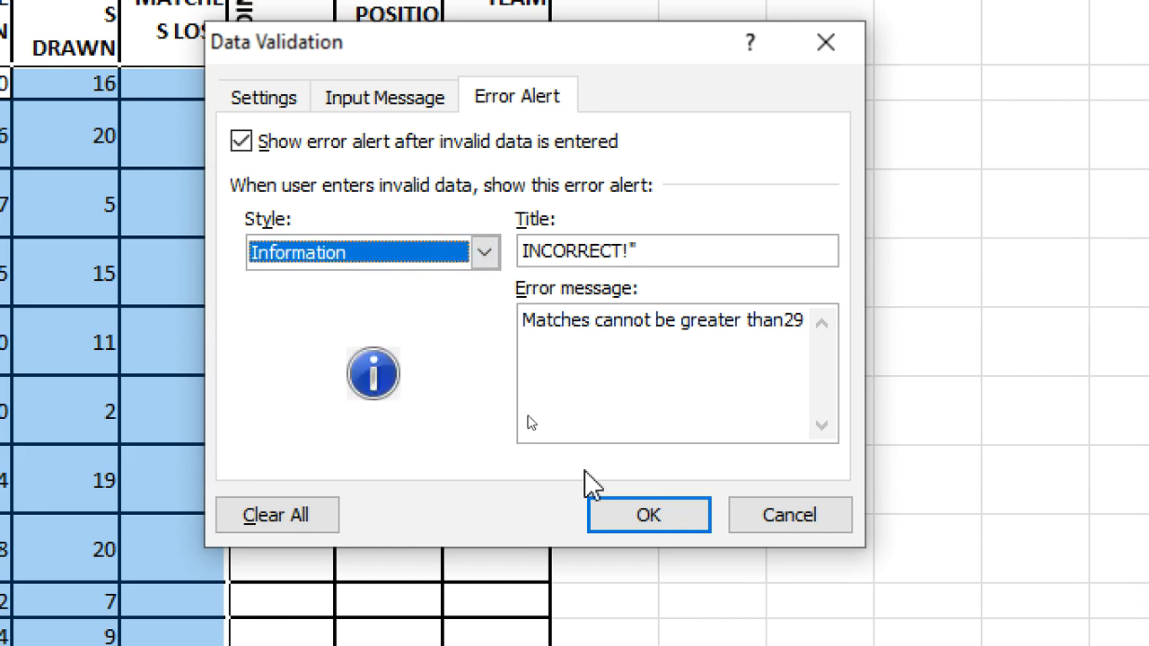
click(647, 513)
click(310, 261)
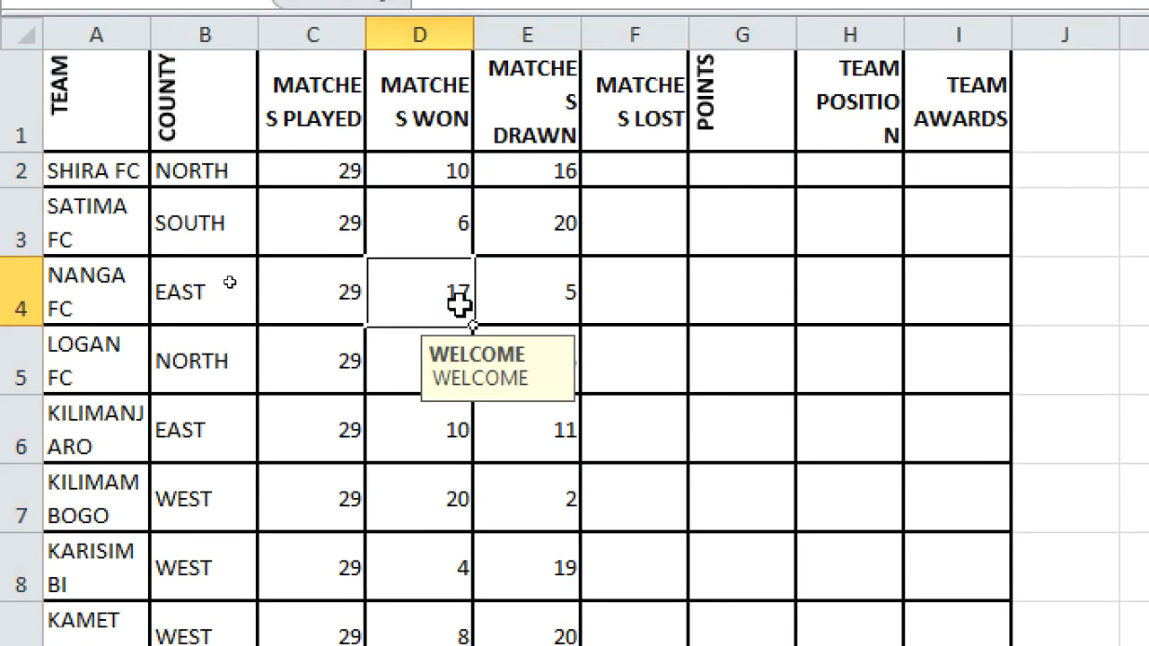
text(30)
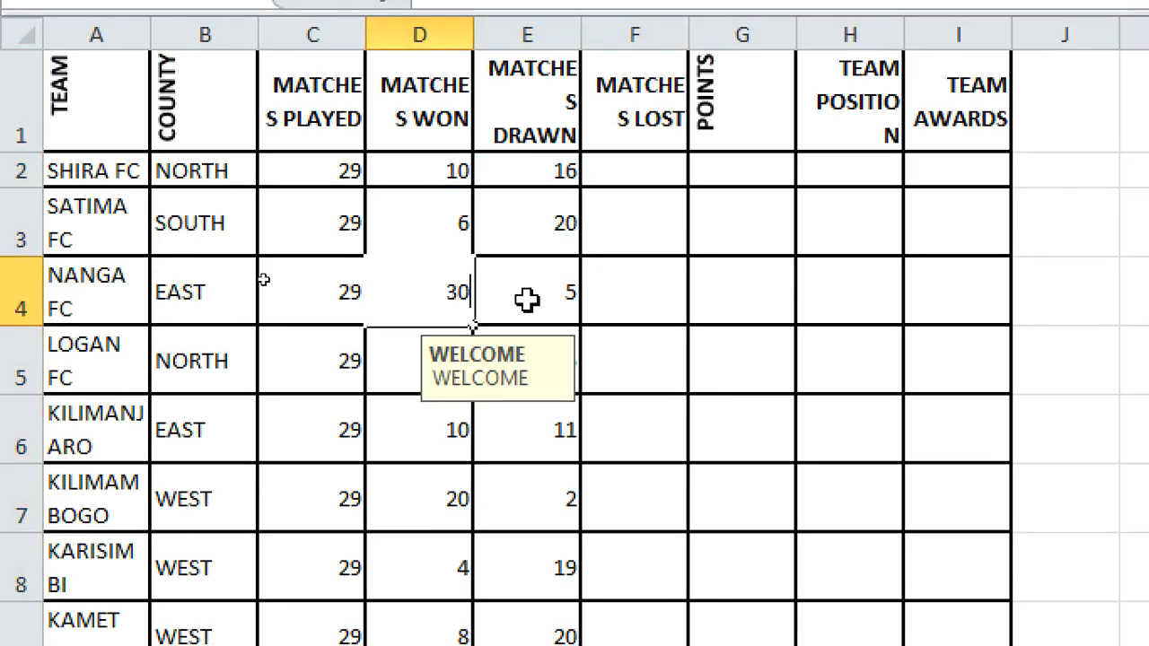
key(Return)
drag(985, 326, 659, 278)
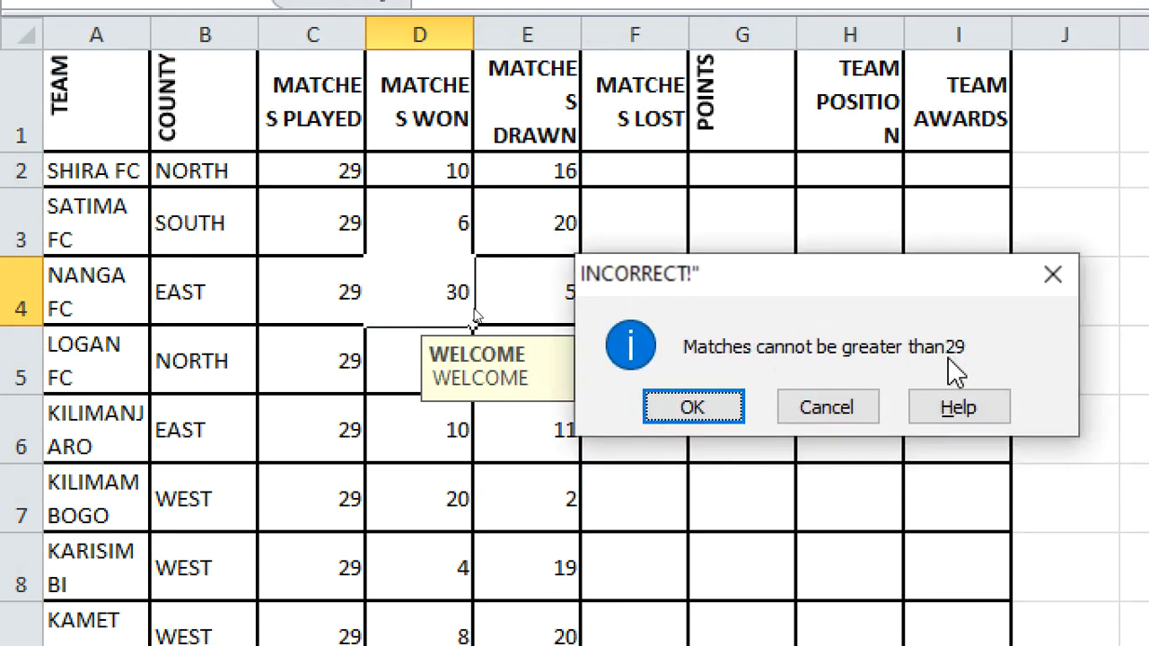
key(Escape)
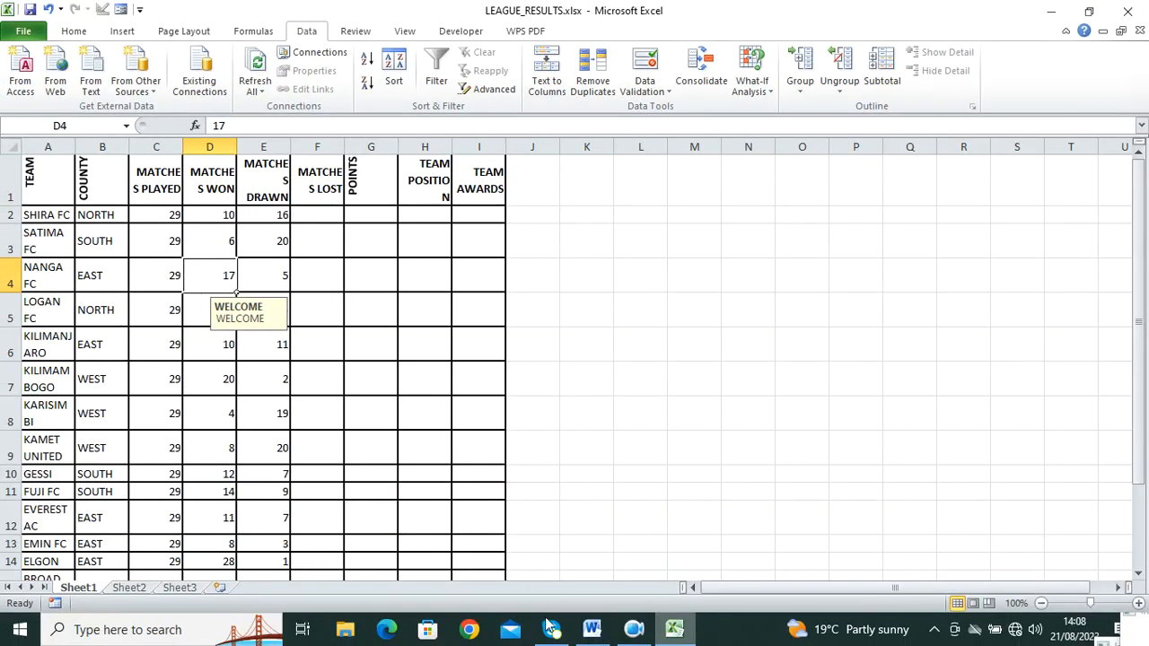
click(580, 630)
Step: Copy LeagueTable from the question paper and paste it as the Sheet1 tab name
scroll(539, 456, down, 3)
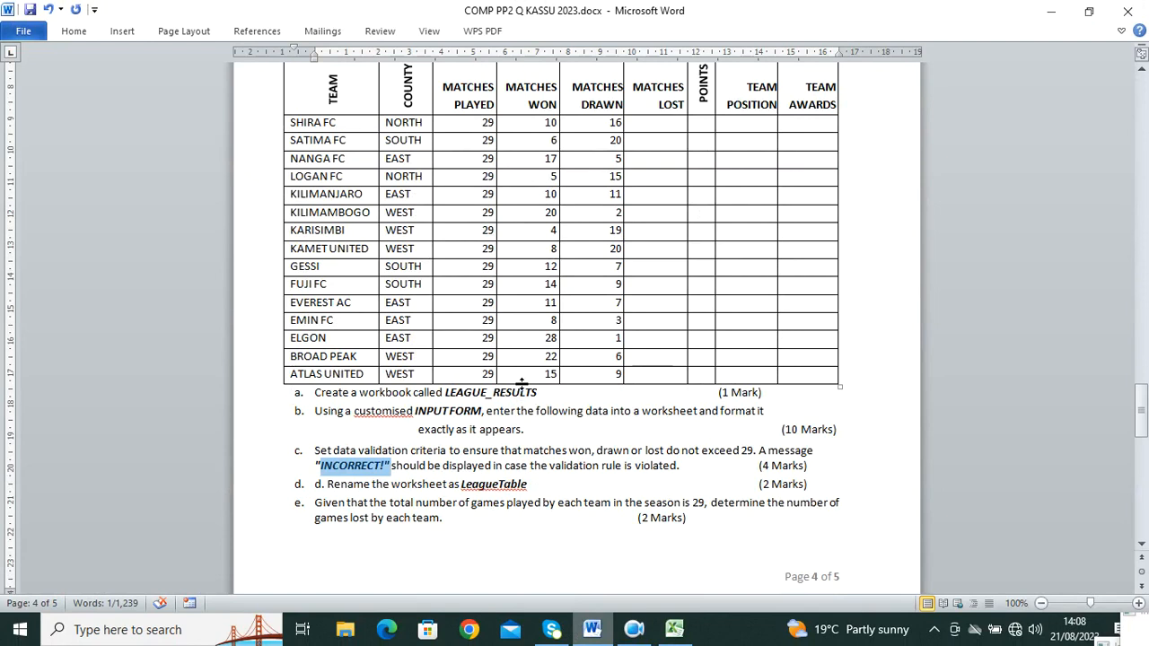
drag(529, 485, 465, 478)
key(ctrl+c)
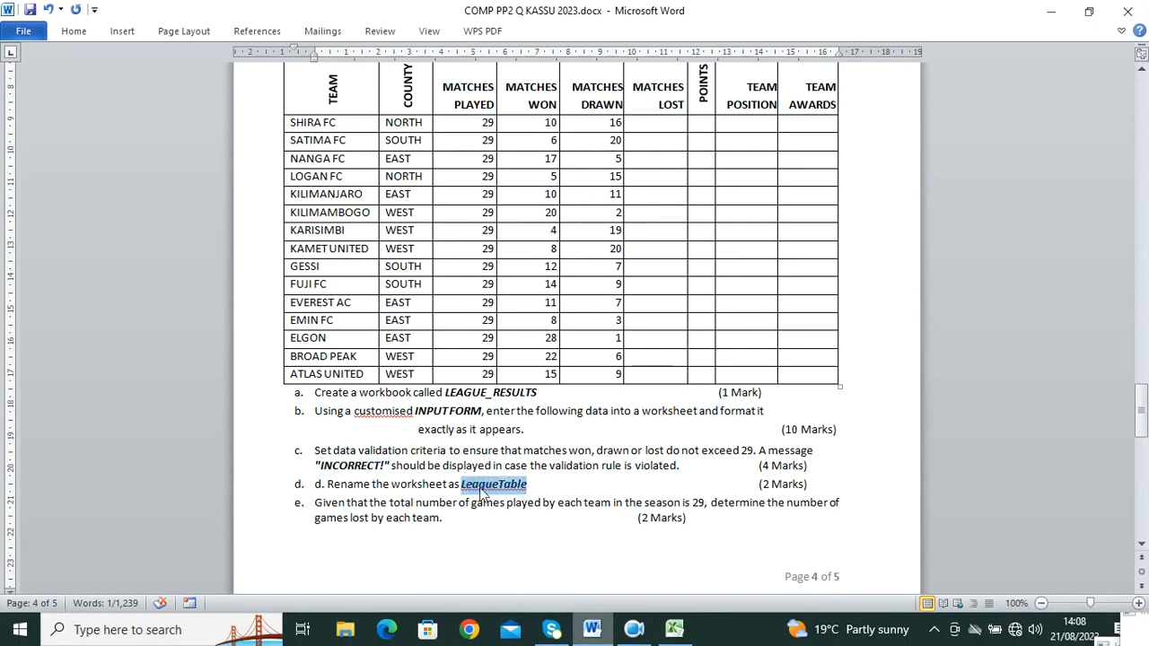
click(669, 627)
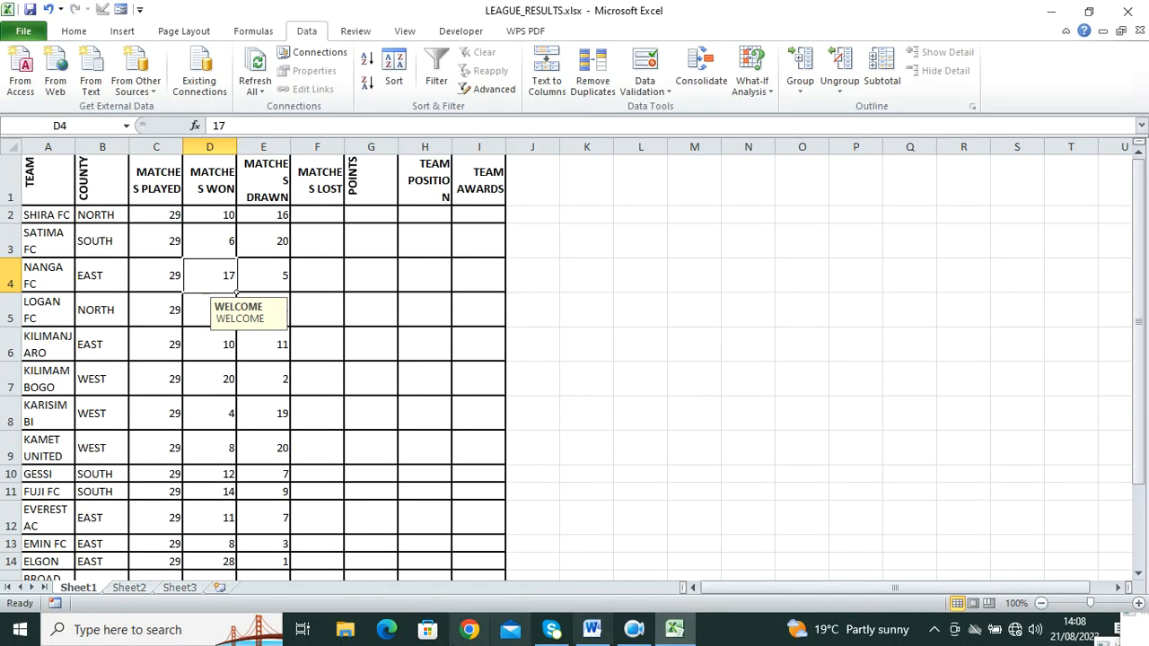
key(ctrl+v)
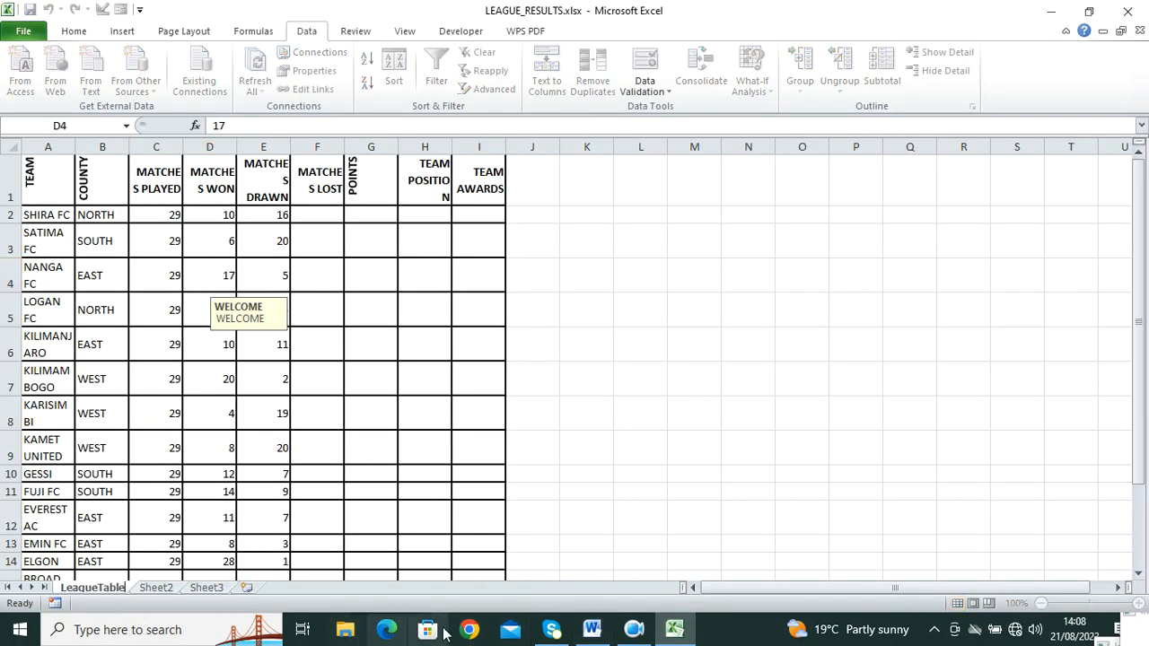
Step: Read down to question f in Word, then return to the Excel workbook
click(592, 630)
scroll(448, 458, down, 3)
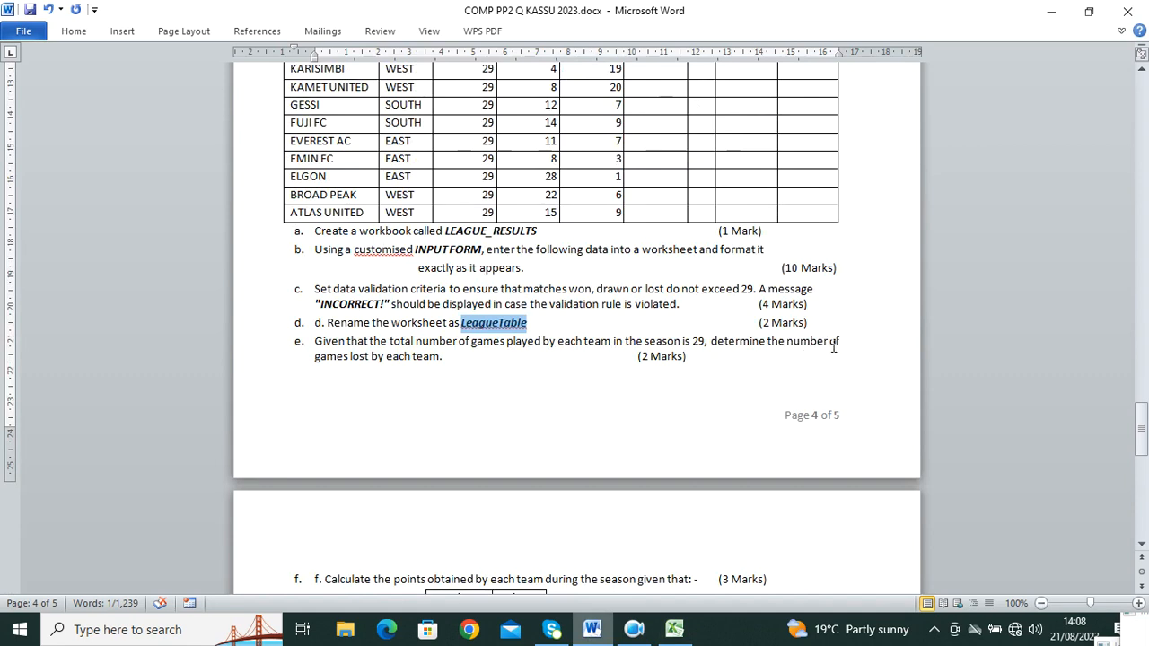
scroll(401, 344, down, 7)
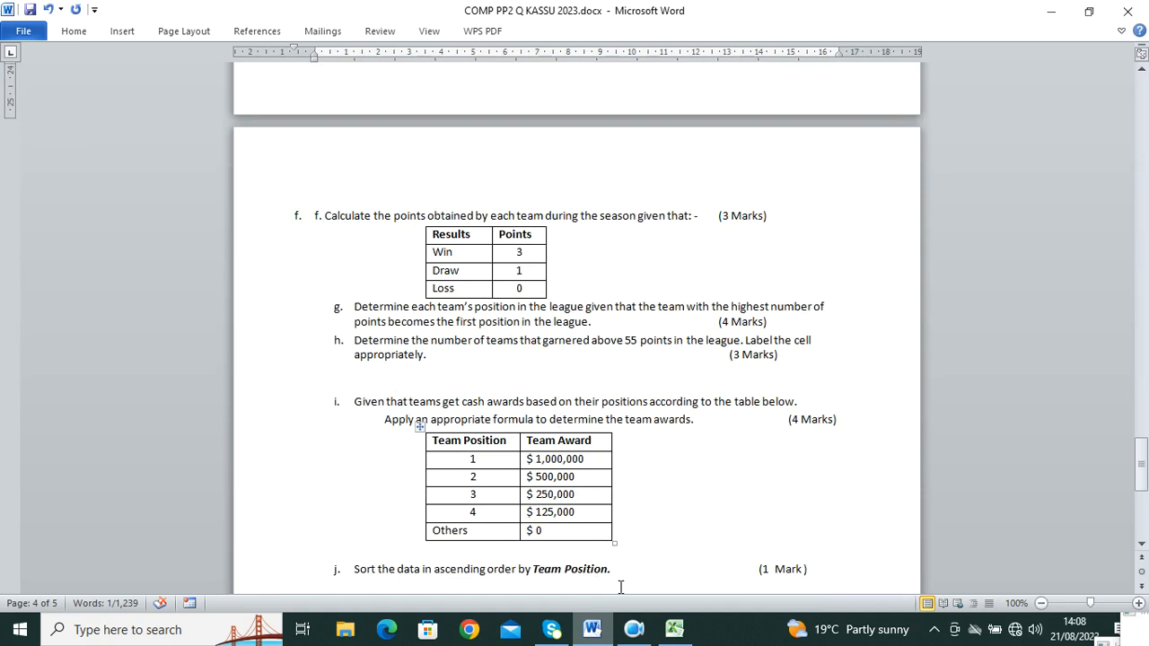
click(675, 629)
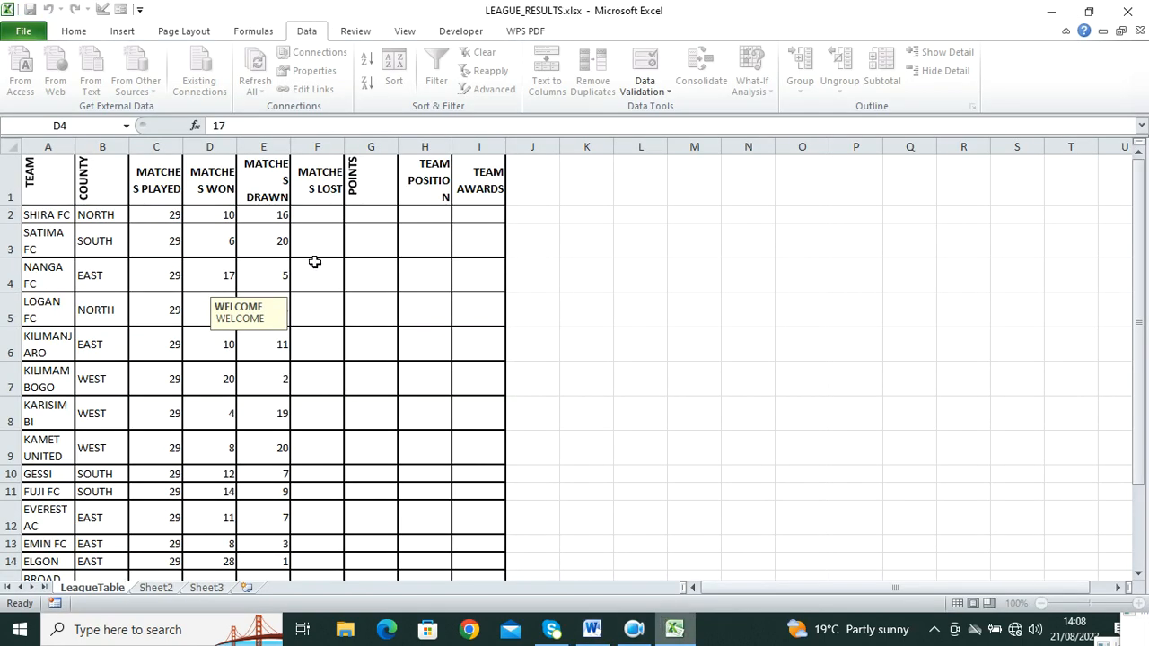
Step: Enter =29-(D2+E2) in F2 for SHIRA FC's matches lost, fixing the missing parenthesis
click(313, 214)
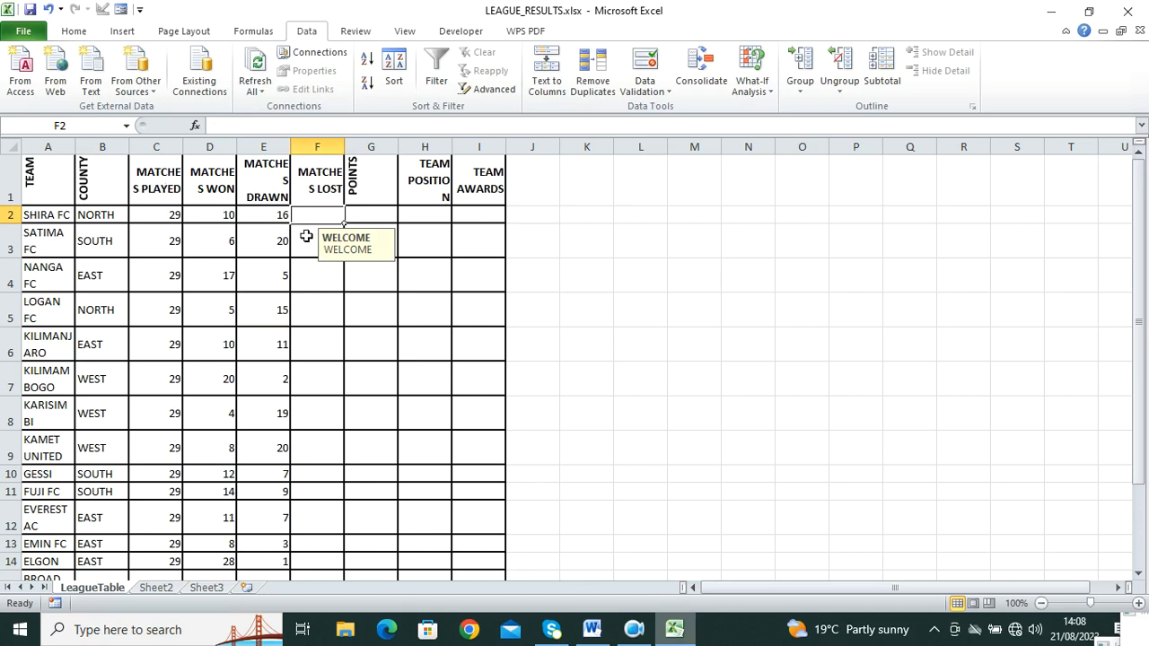
text(=29)
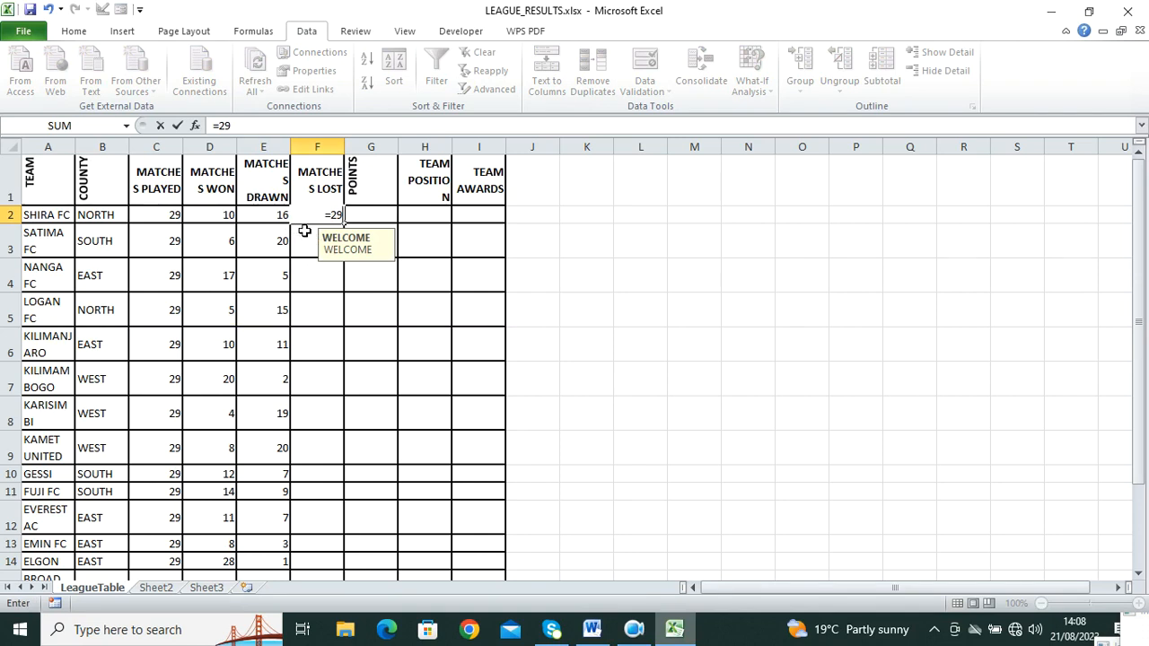
text(-()
click(220, 221)
text(+)
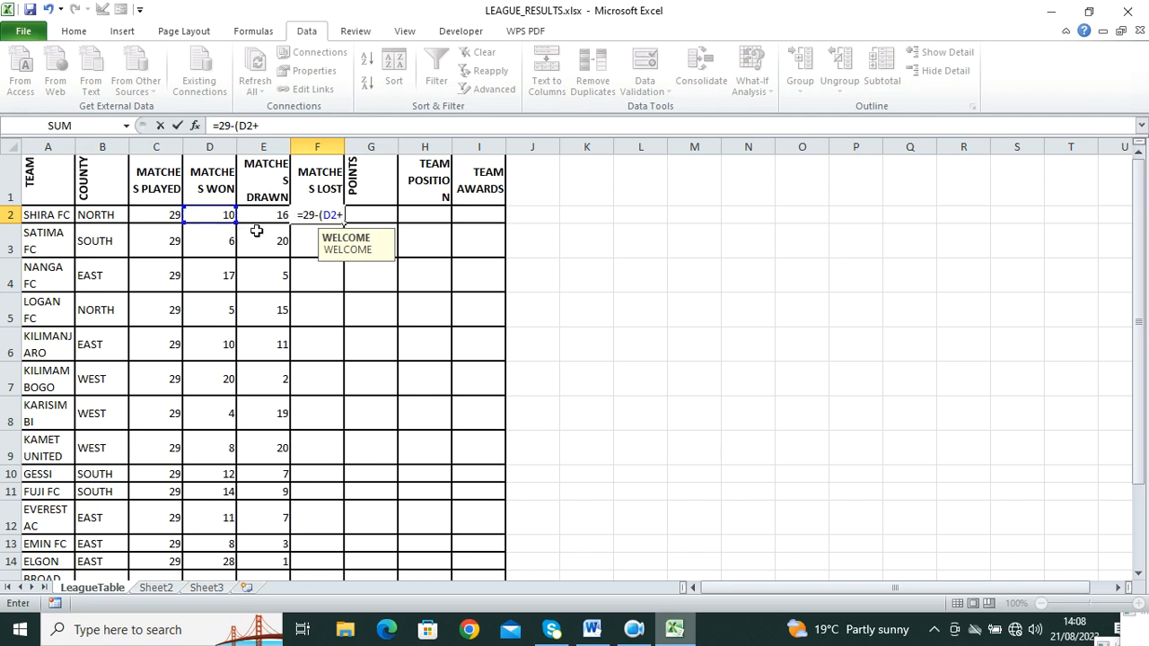
click(278, 216)
key(Return)
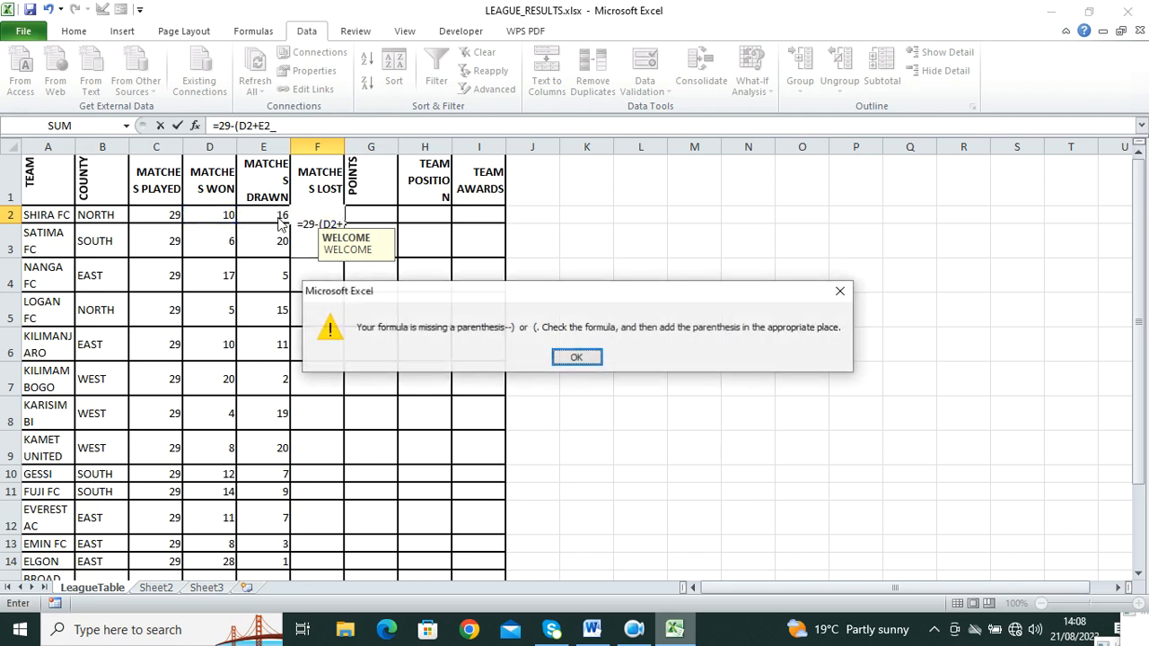
click(553, 358)
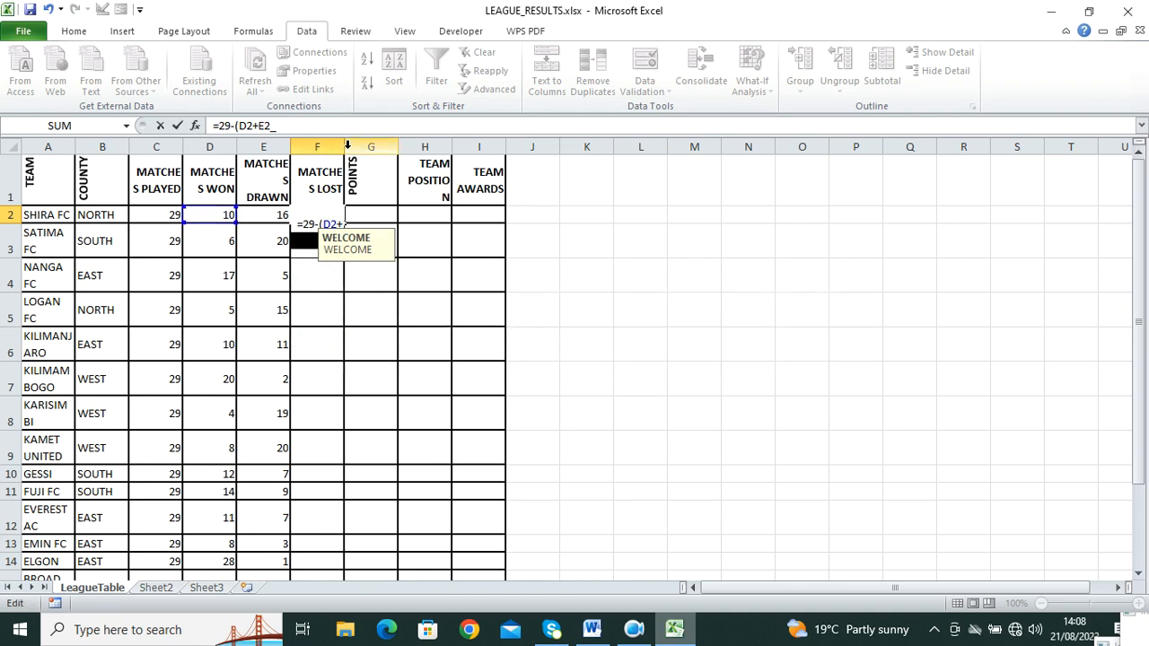
click(325, 129)
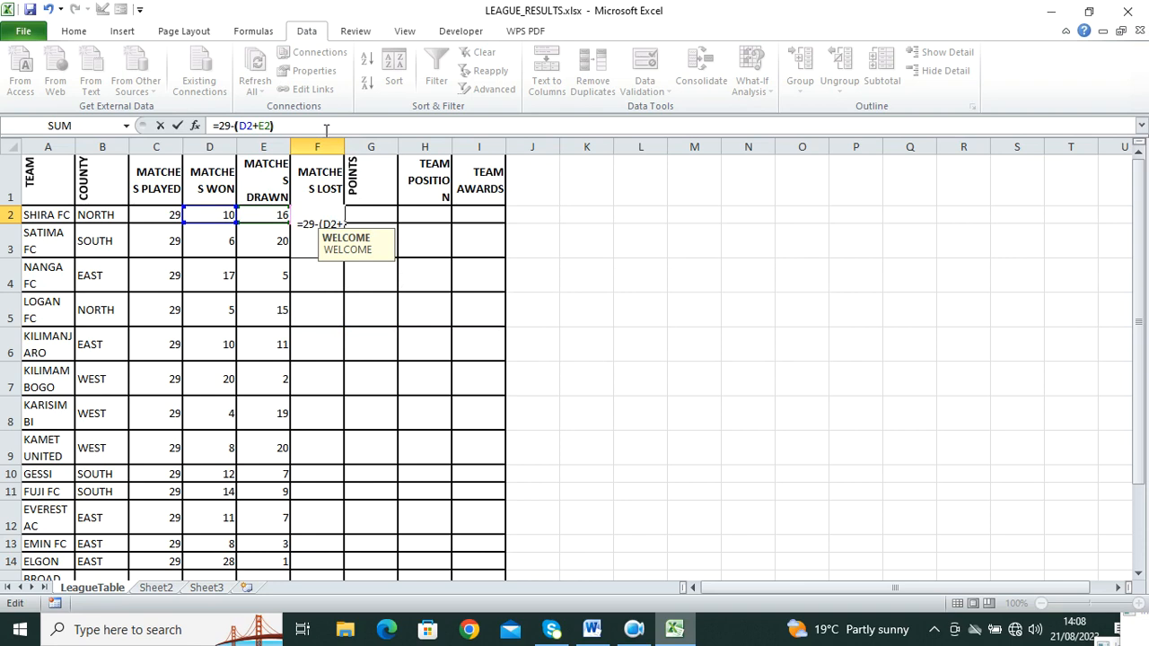
key(Return)
Step: Widen column F to fit MATCHES LOST and fill the formula down to F16
click(328, 212)
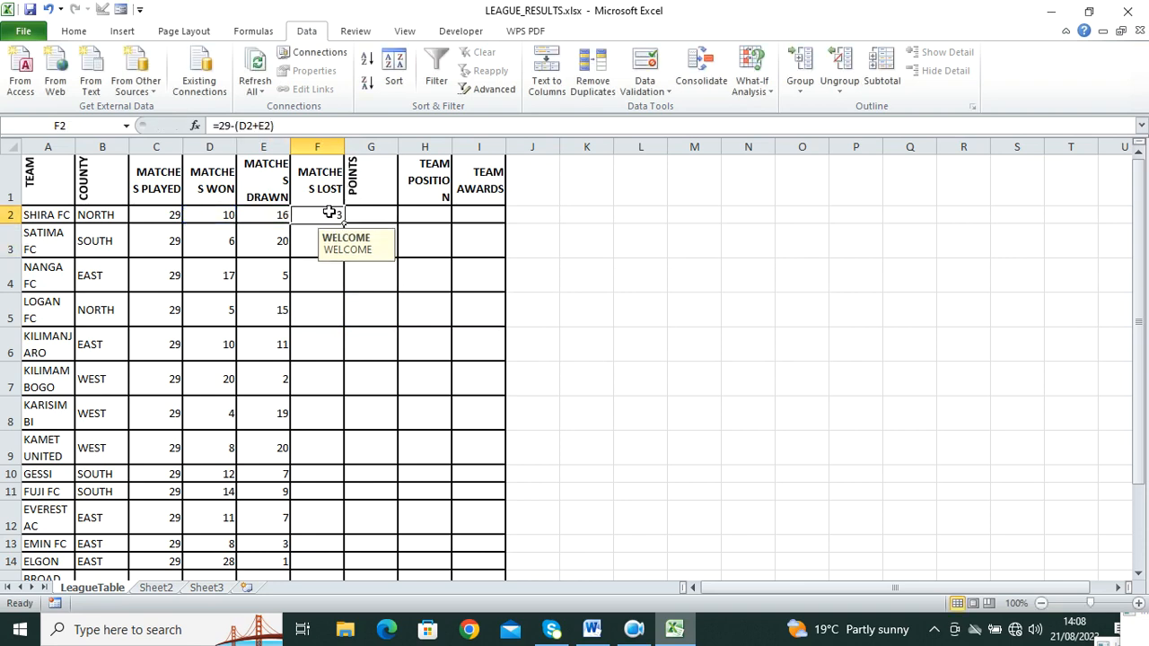
drag(345, 147, 384, 149)
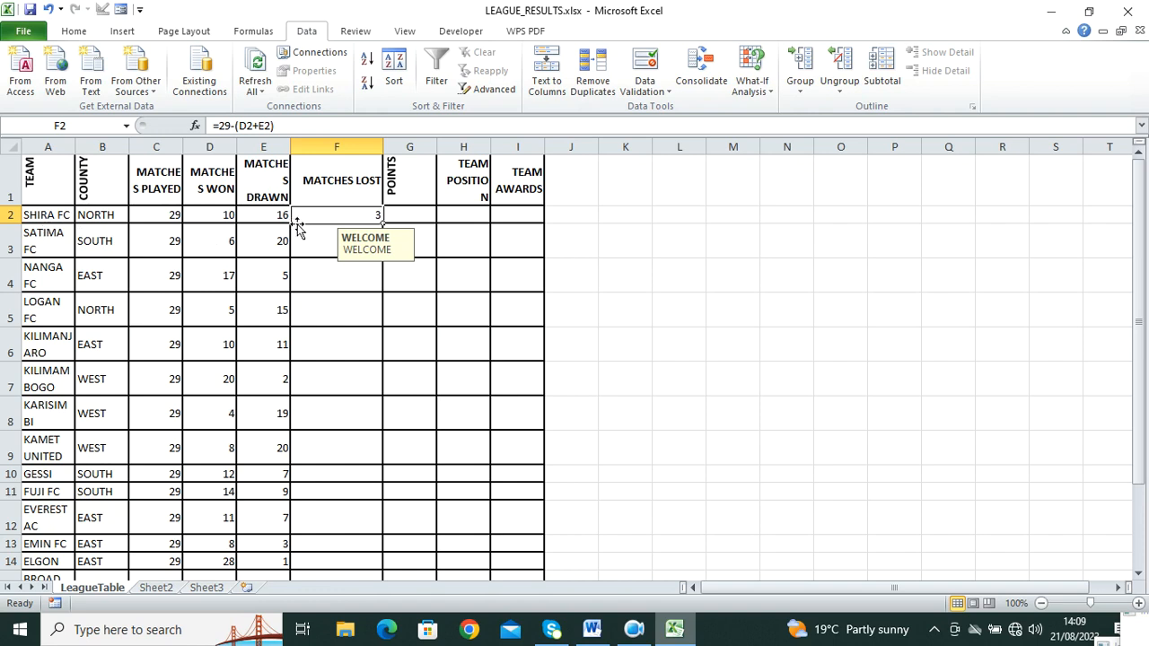
drag(383, 221, 380, 536)
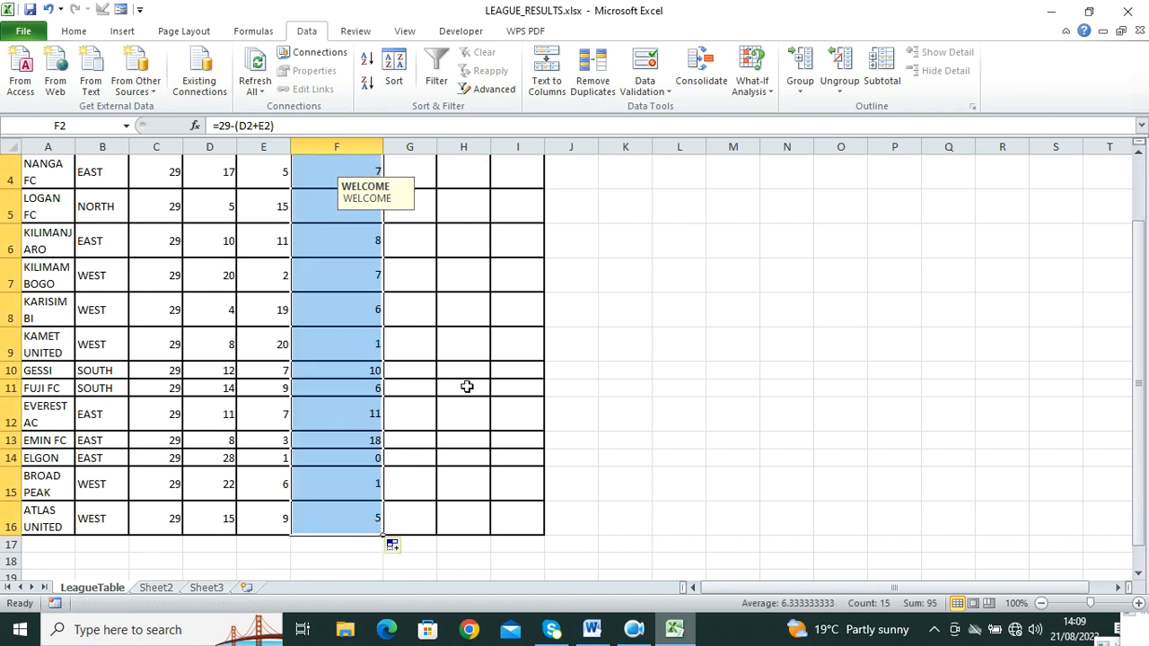
click(353, 372)
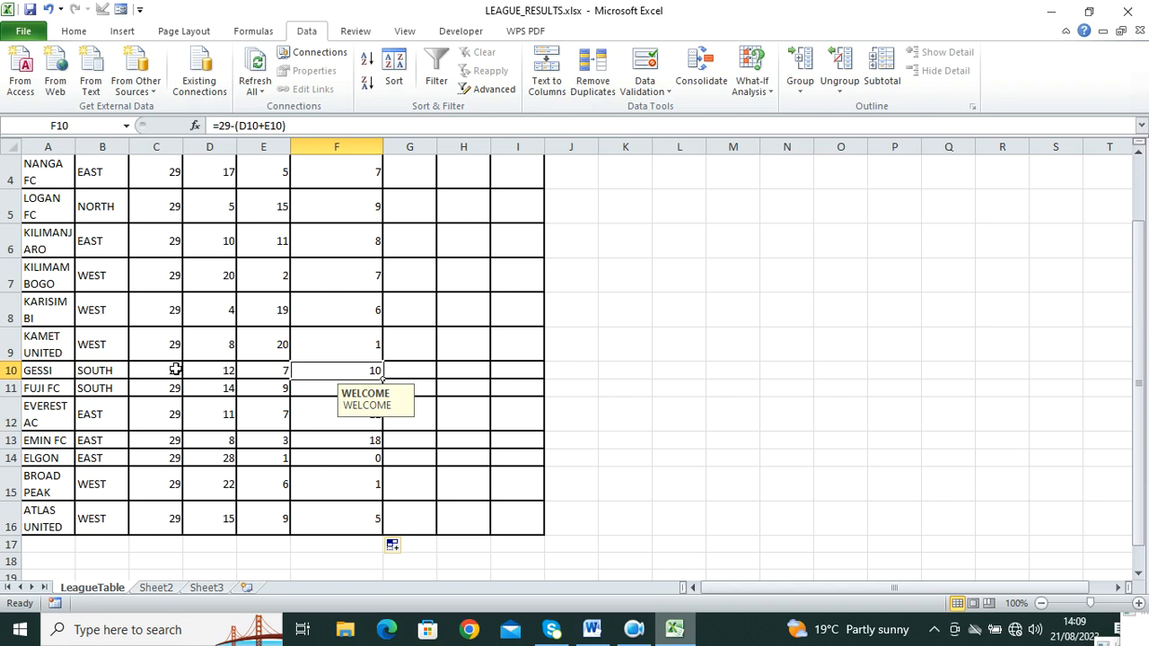
scroll(336, 351, up, 1)
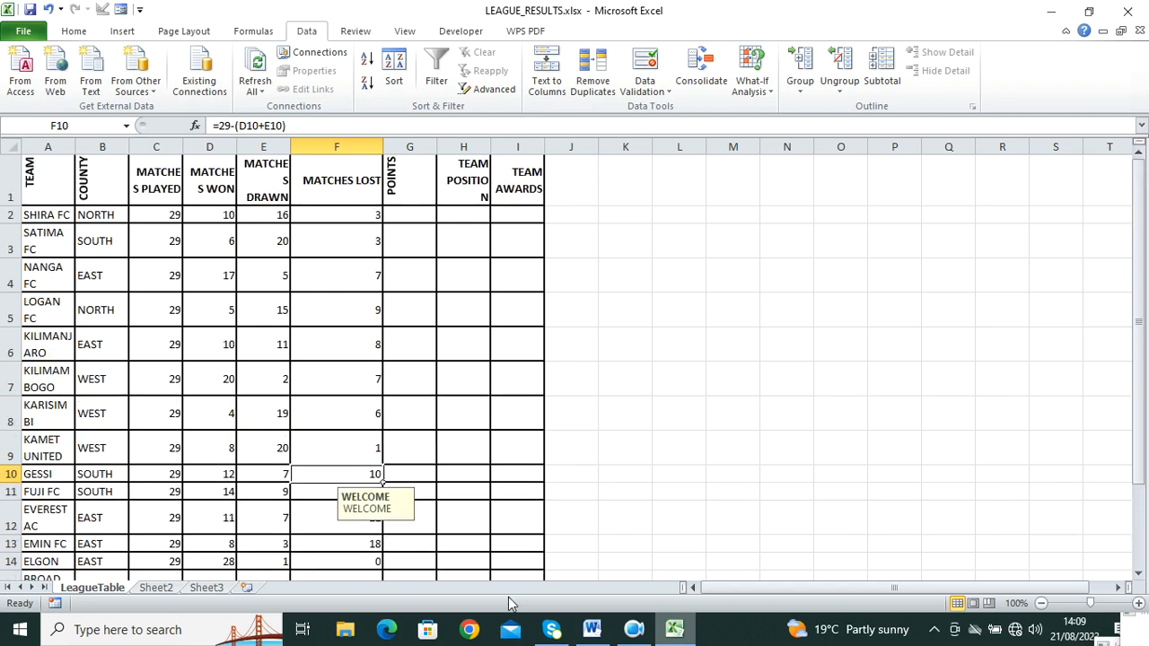
click(375, 217)
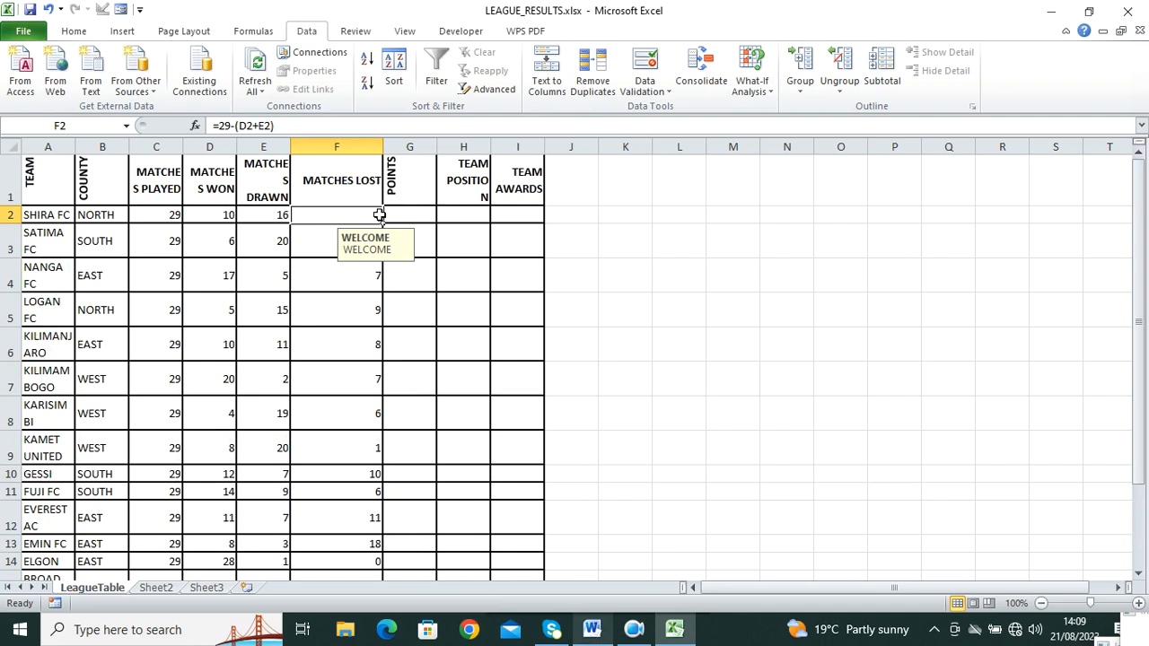
Step: Check question f in Word, then select SHIRA FC's points cell G2
click(592, 629)
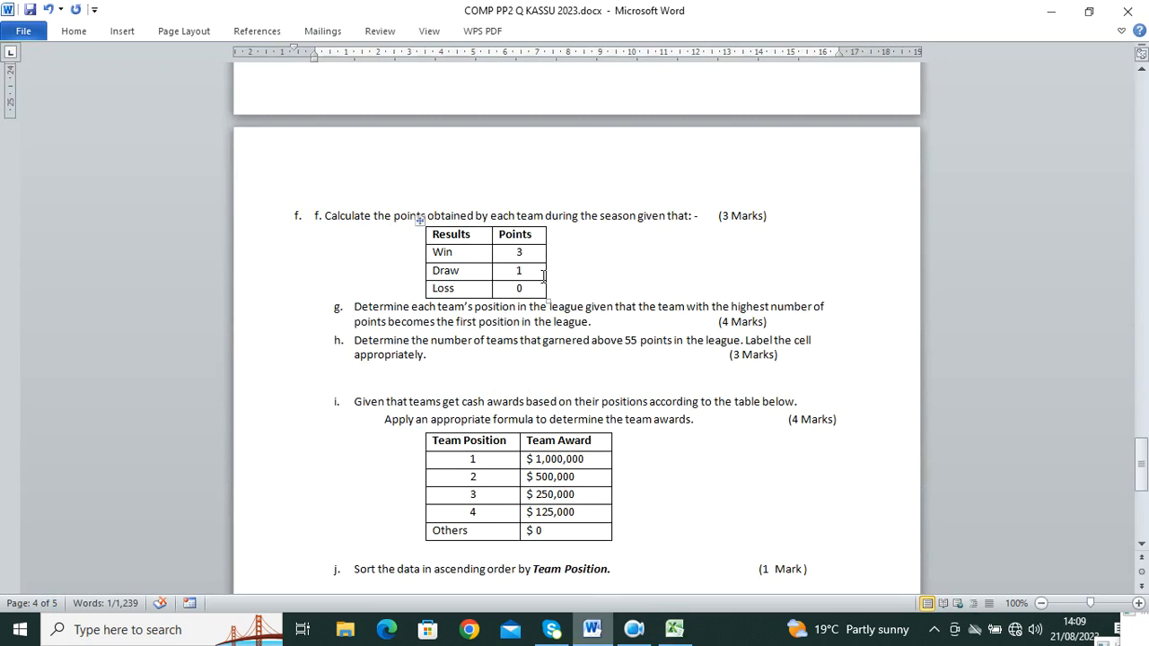
click(675, 630)
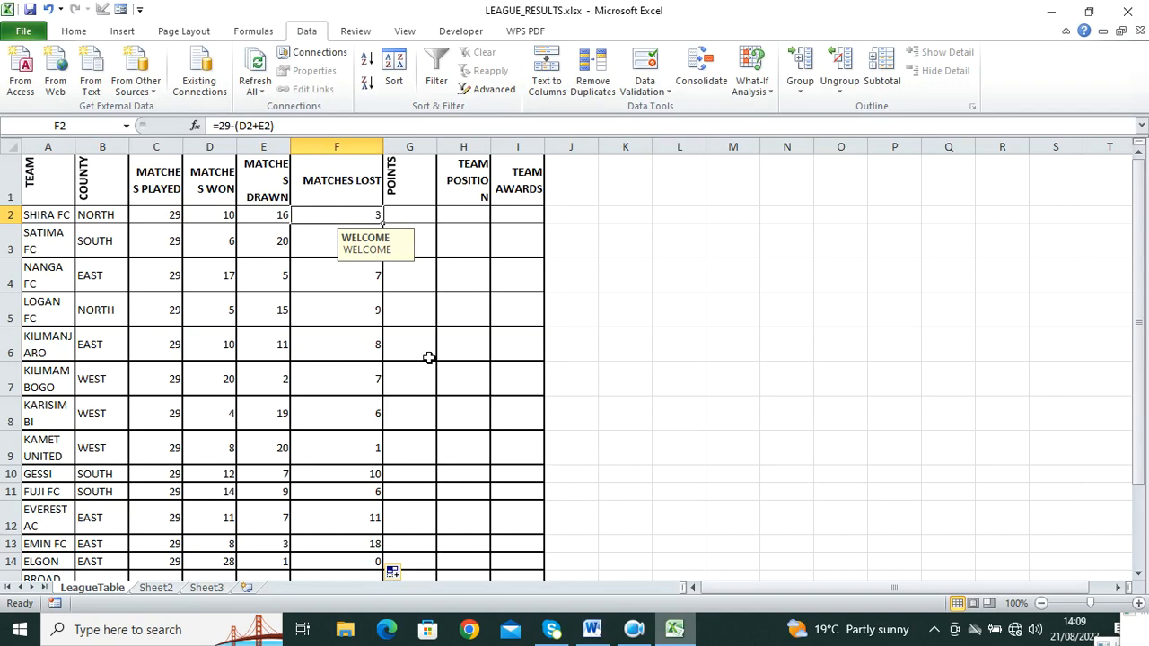
click(420, 220)
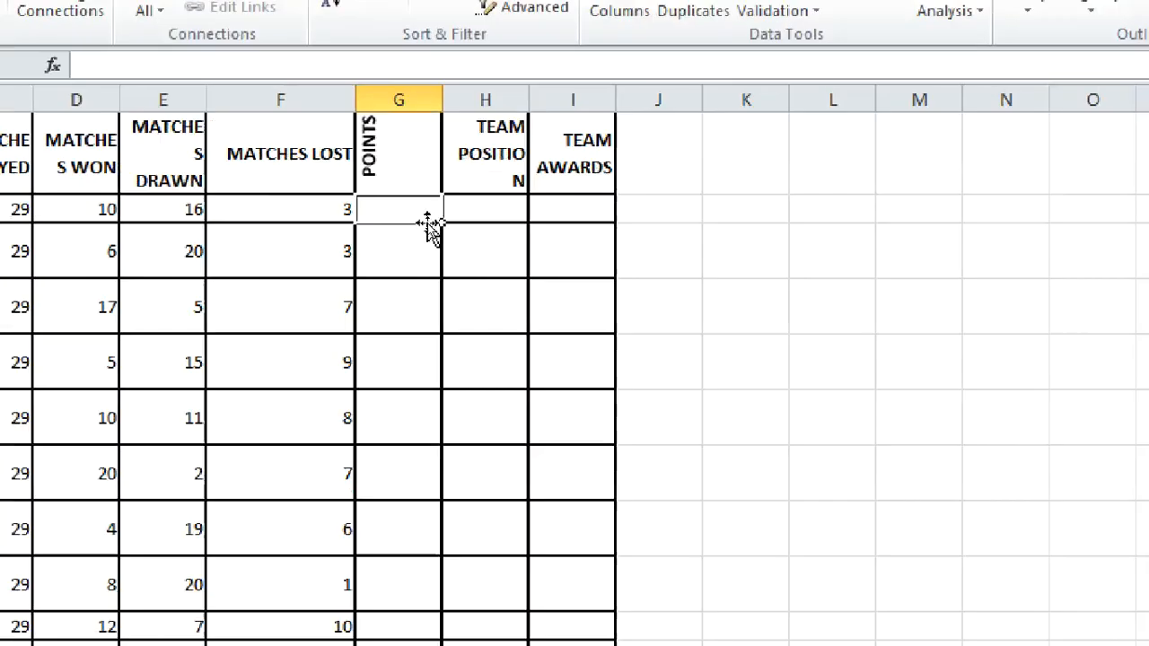
Step: Build the points formula =(D2*3)+(E2*1)+(F2*0) for the first team in G2
text(=)
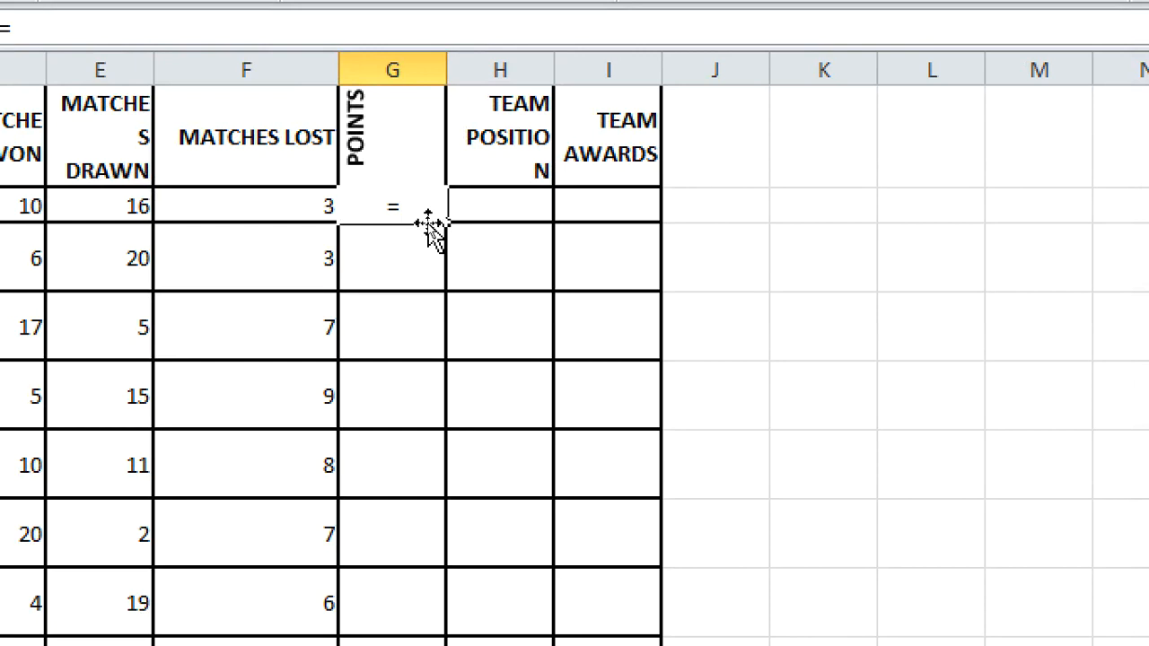
text(()
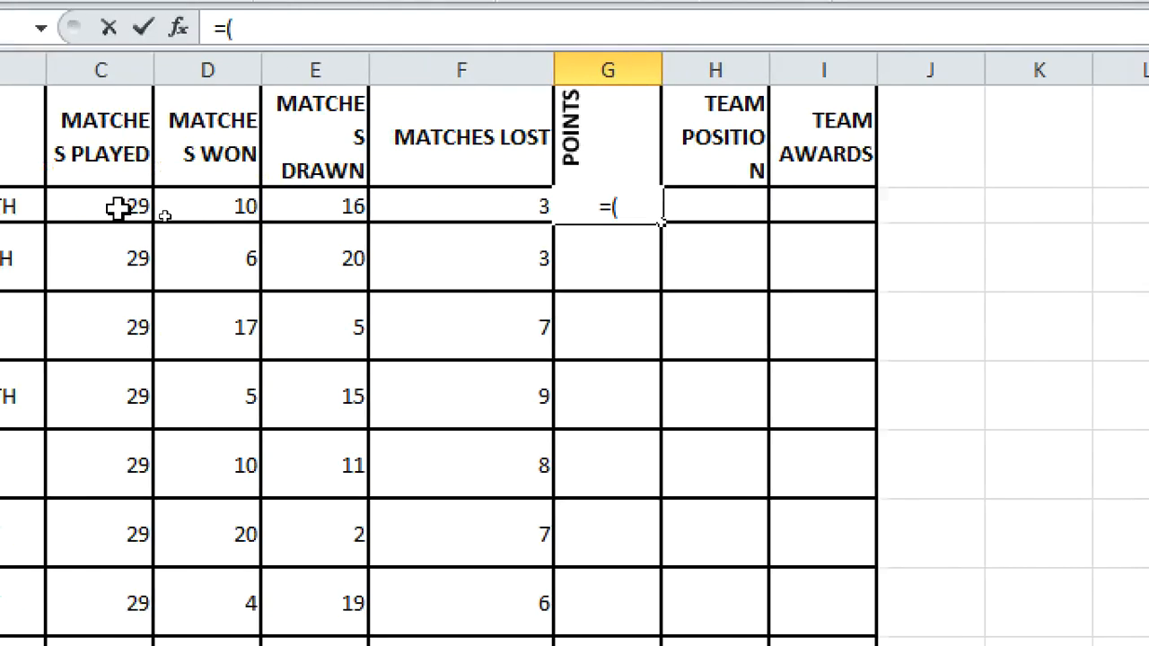
click(241, 212)
text(*3))
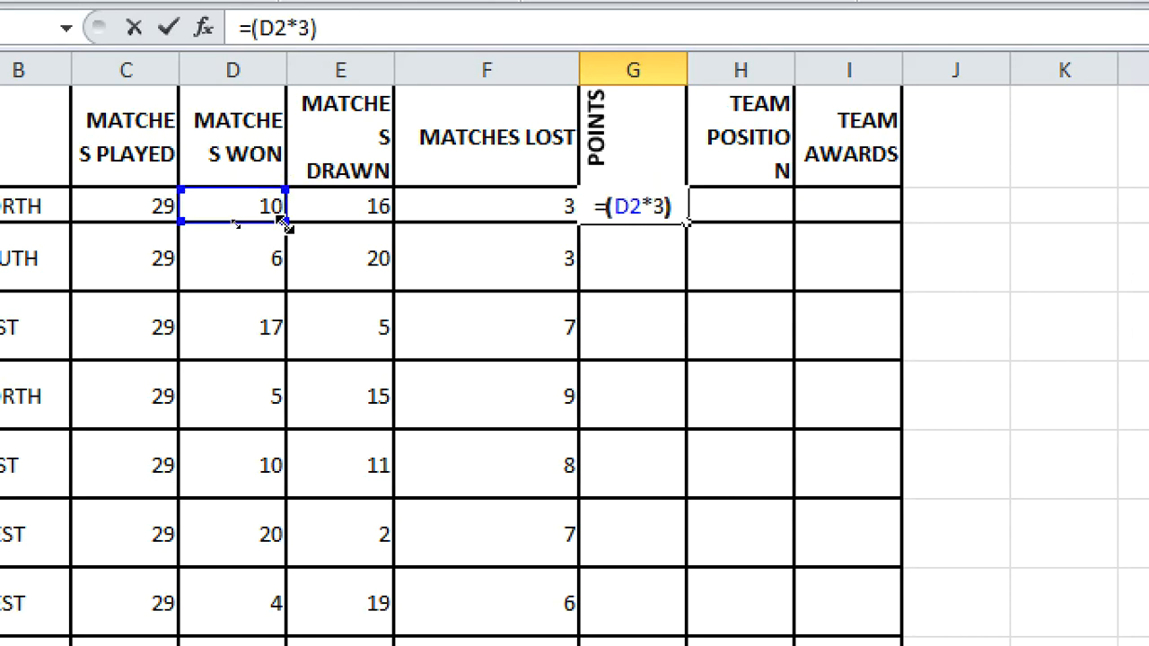
text(+)
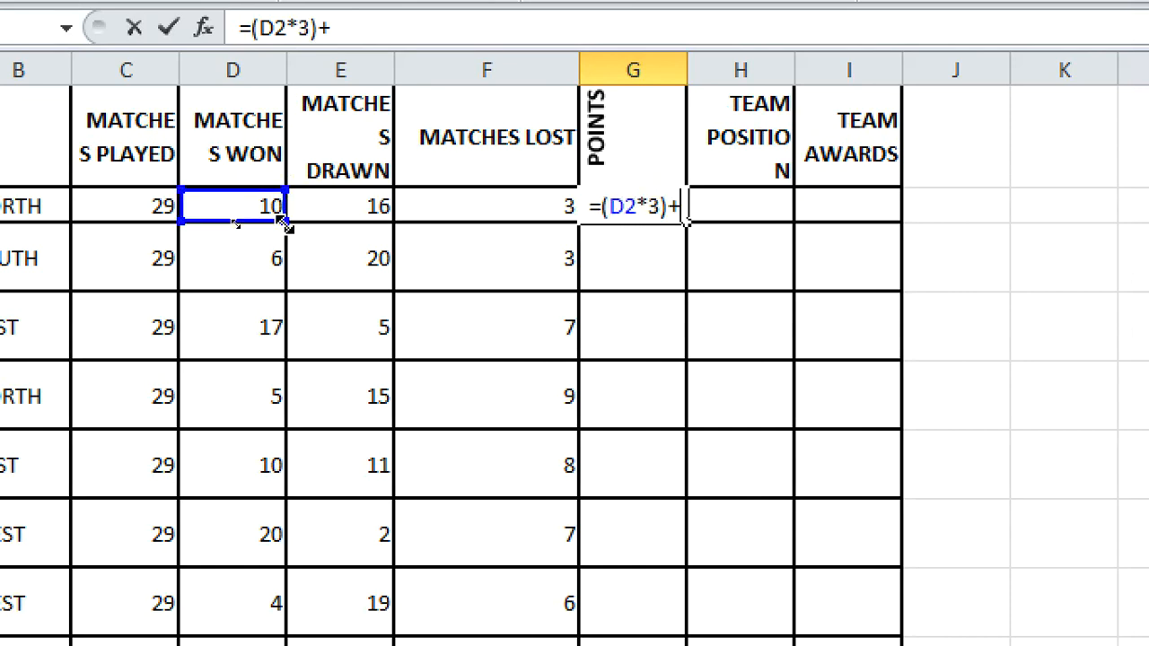
click(341, 206)
key(BackSpace)
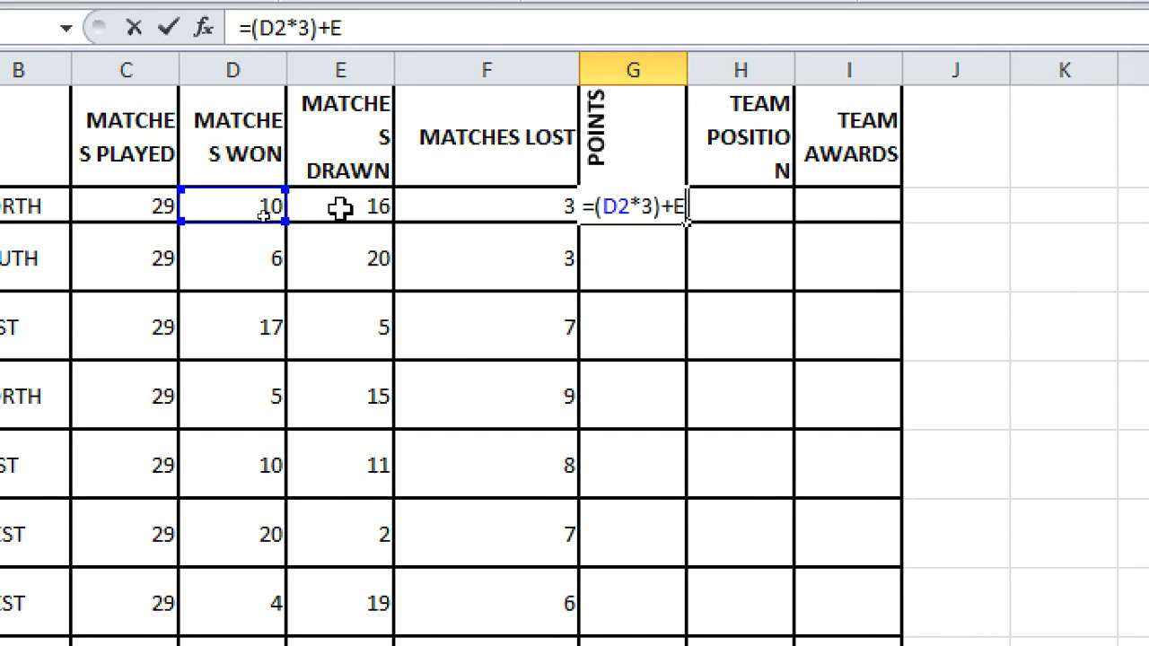
text(()
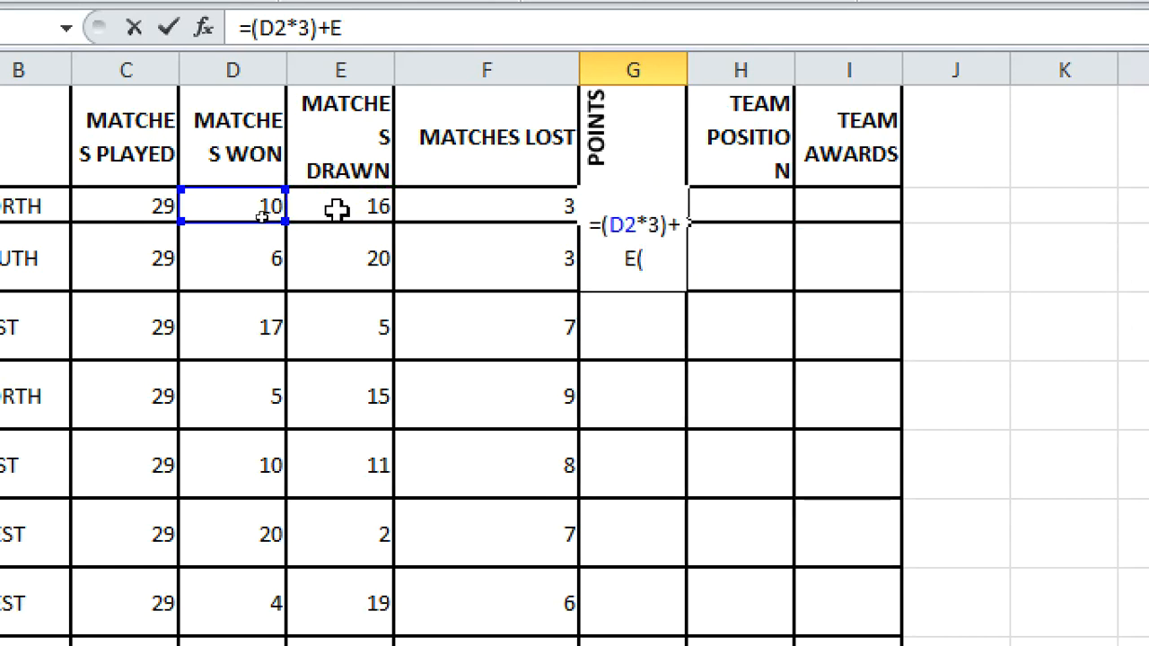
click(341, 208)
text(*)
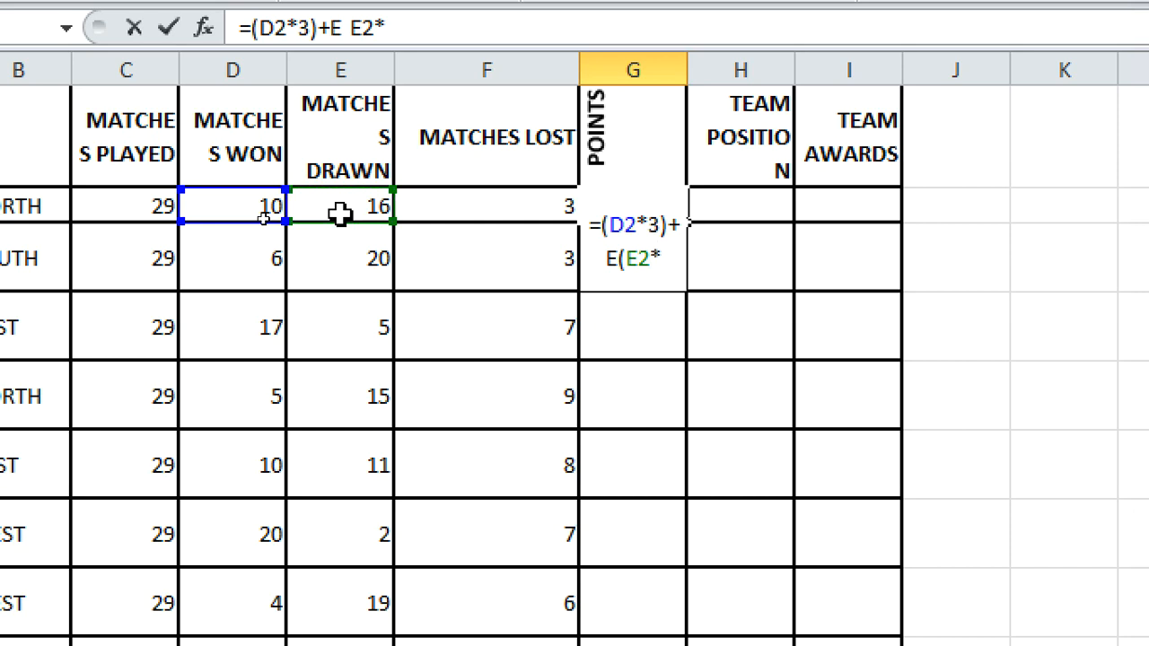
text(1))
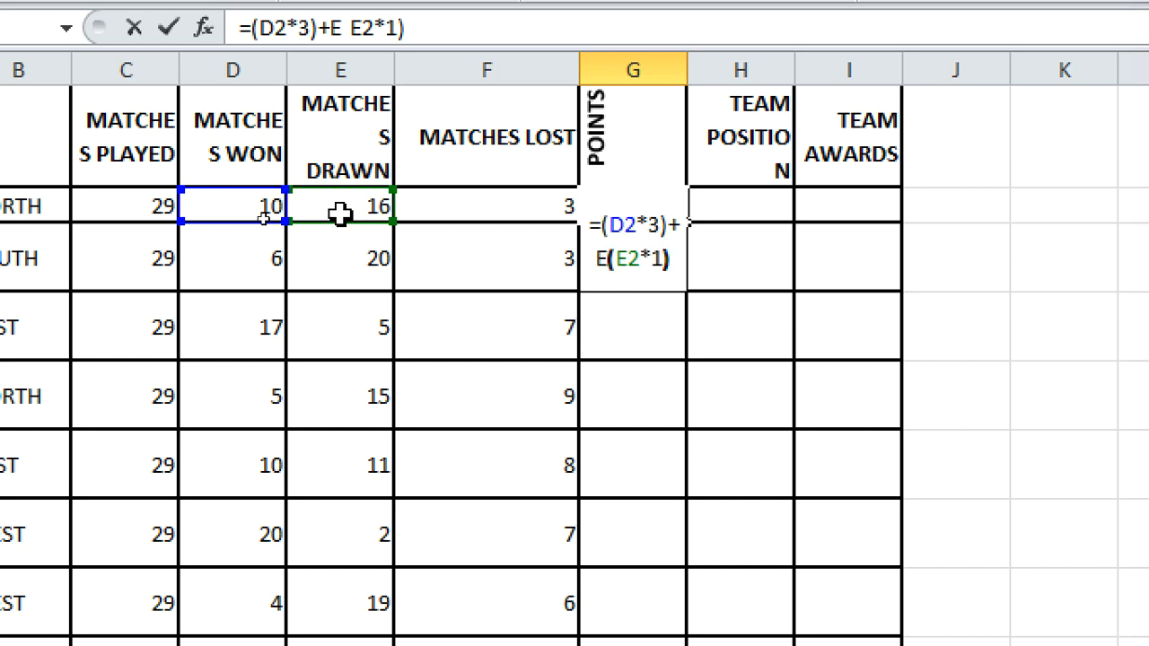
text(+)
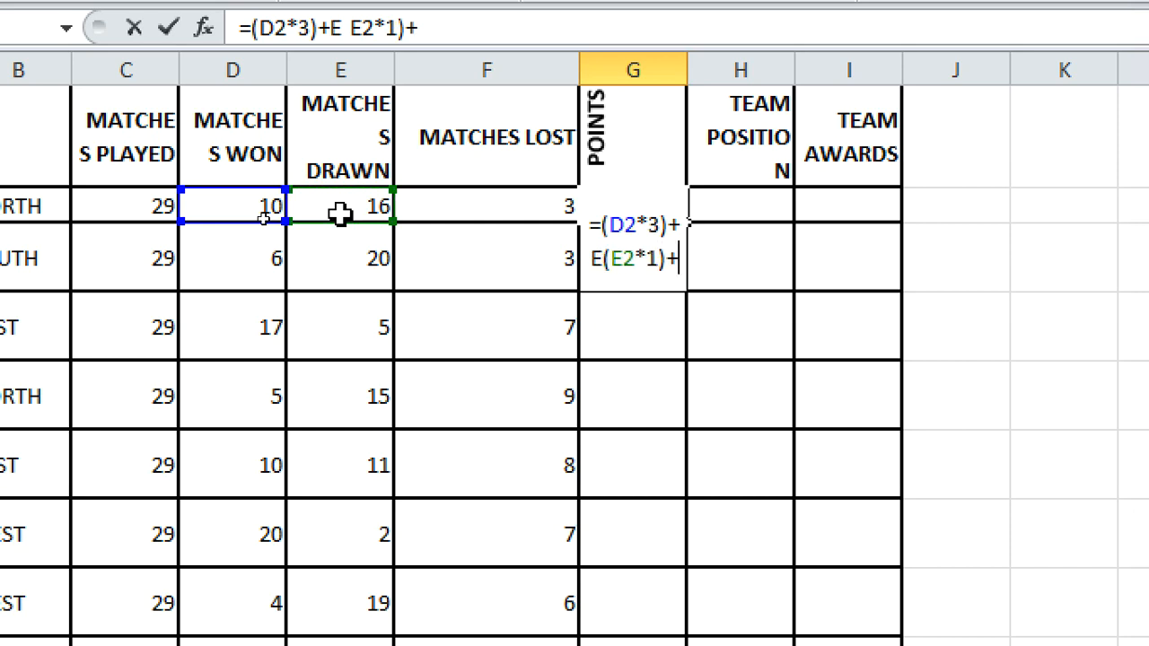
text(()
click(465, 208)
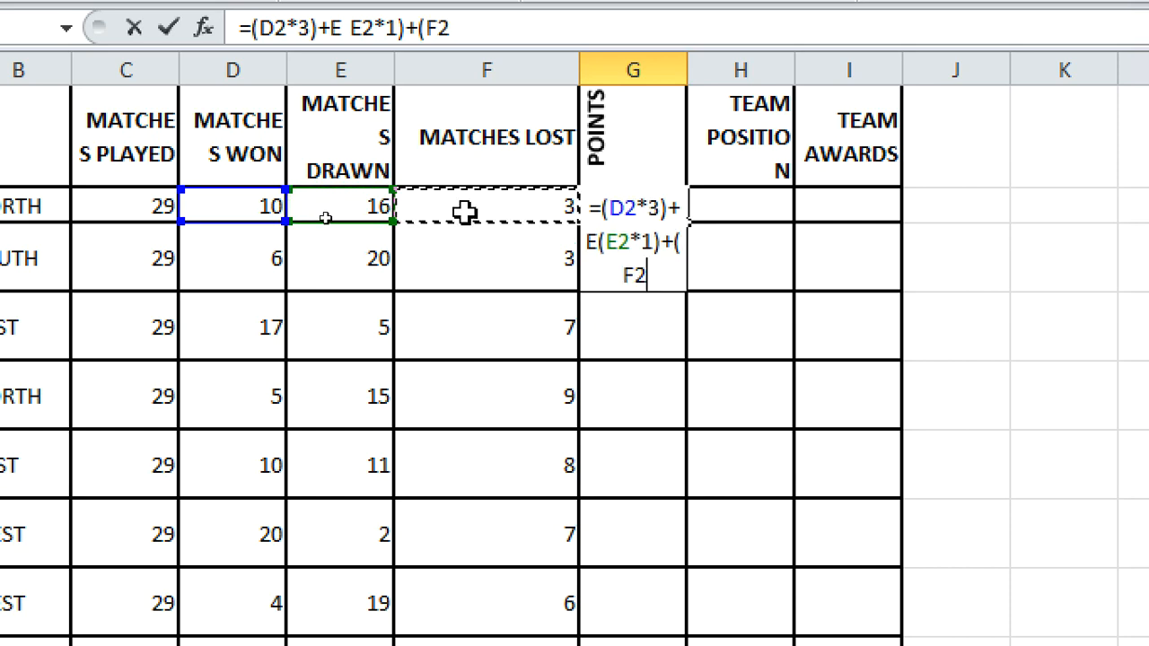
text(*0)
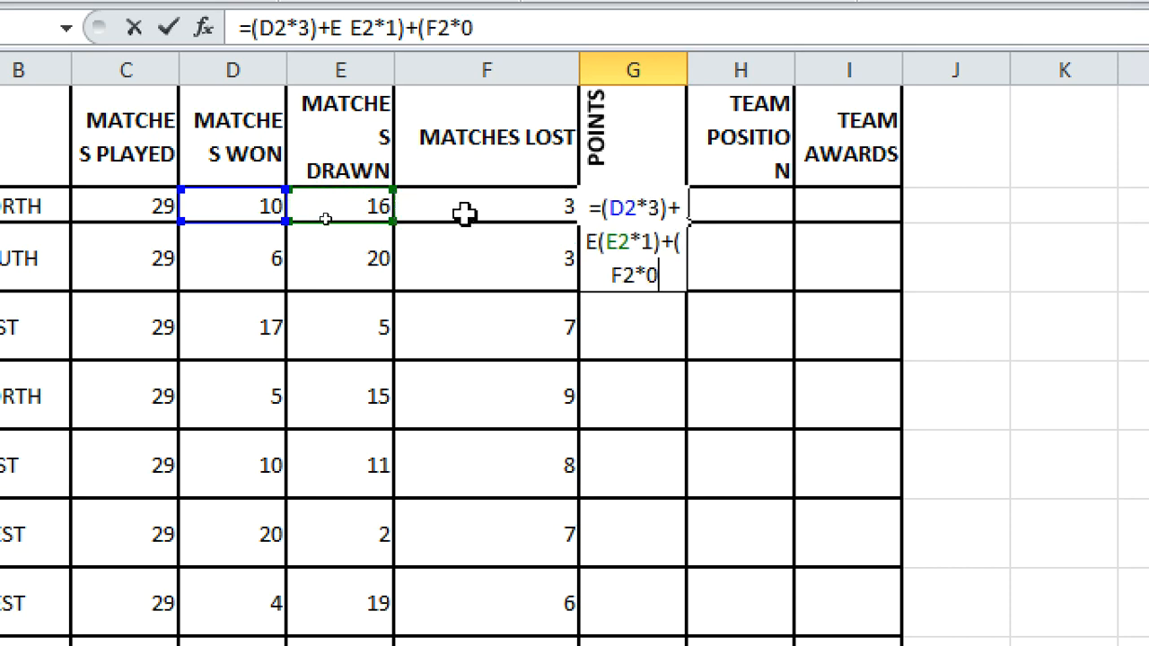
text())
key(Return)
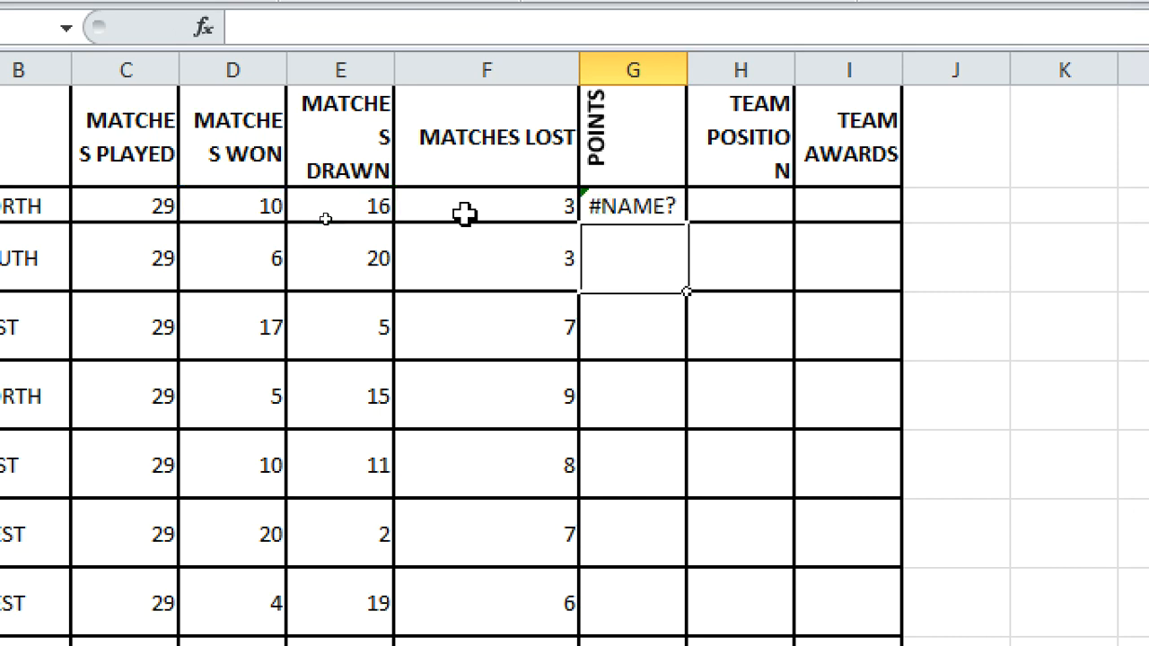
Step: Remove the stray E causing #NAME? so G2 shows 46 points
click(675, 209)
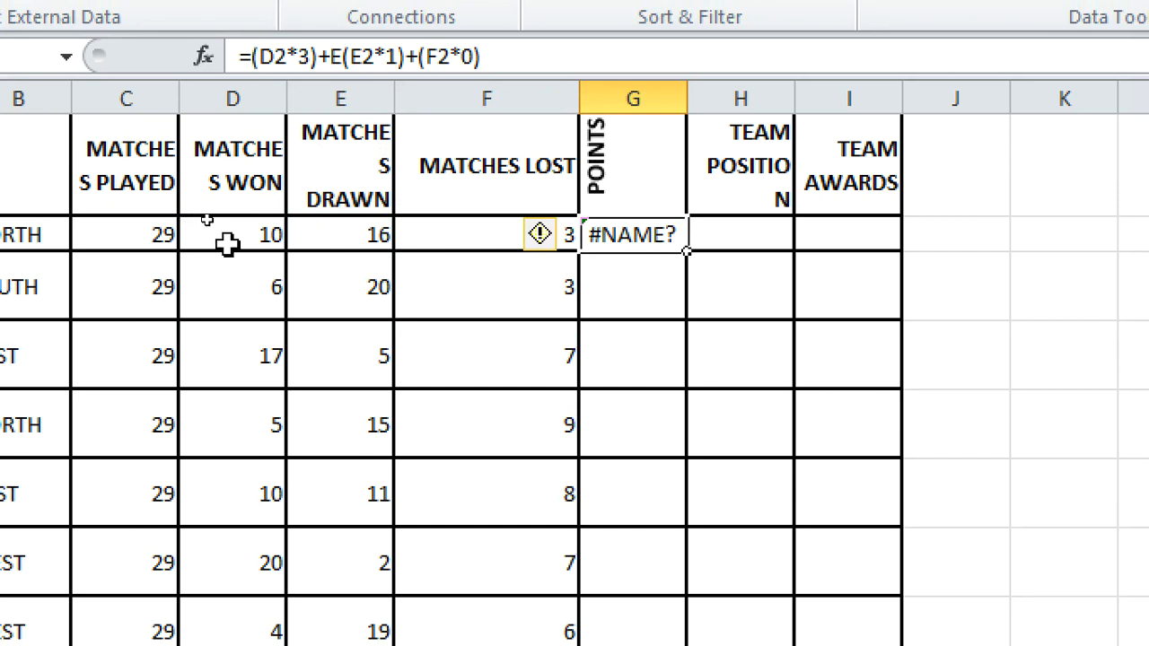
click(344, 57)
key(BackSpace)
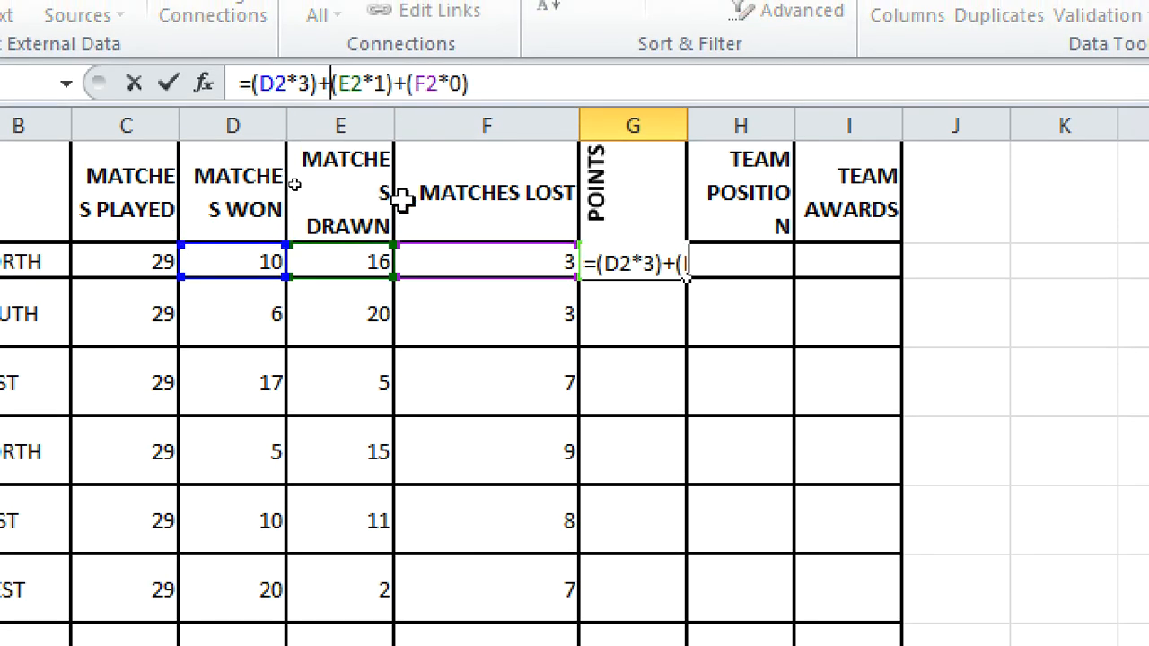
key(Return)
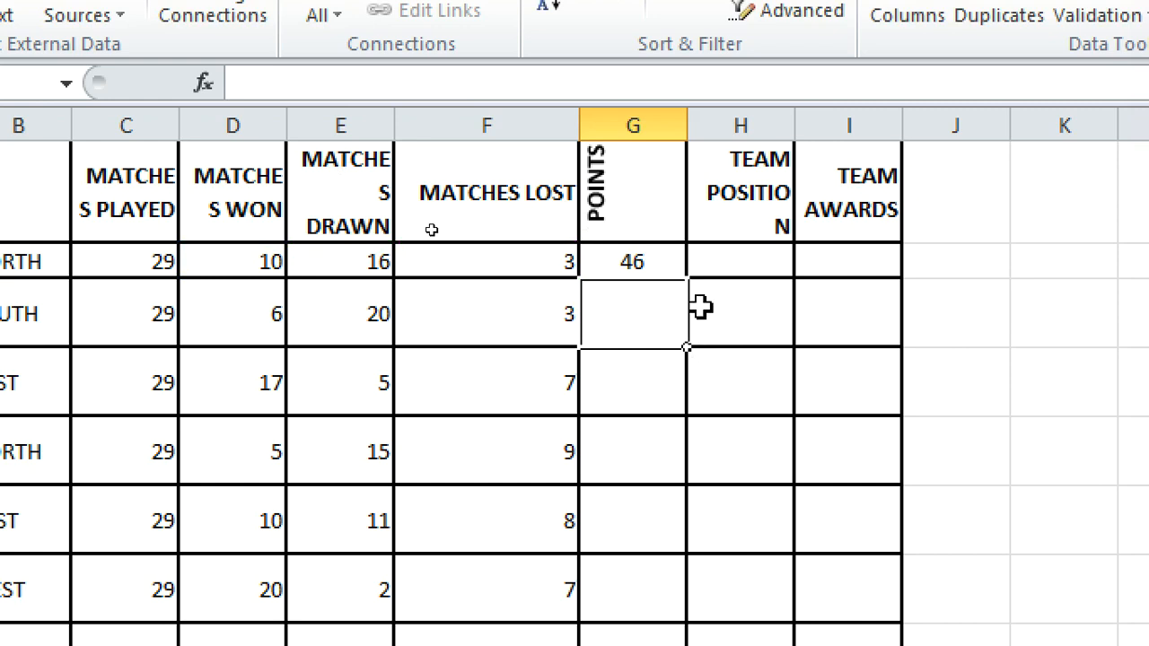
Step: Fill the points formula down column G for the remaining teams
click(659, 264)
drag(688, 278, 722, 645)
mouse_move(722, 568)
mouse_down()
mouse_move(737, 570)
mouse_move(731, 577)
mouse_move(723, 546)
mouse_up()
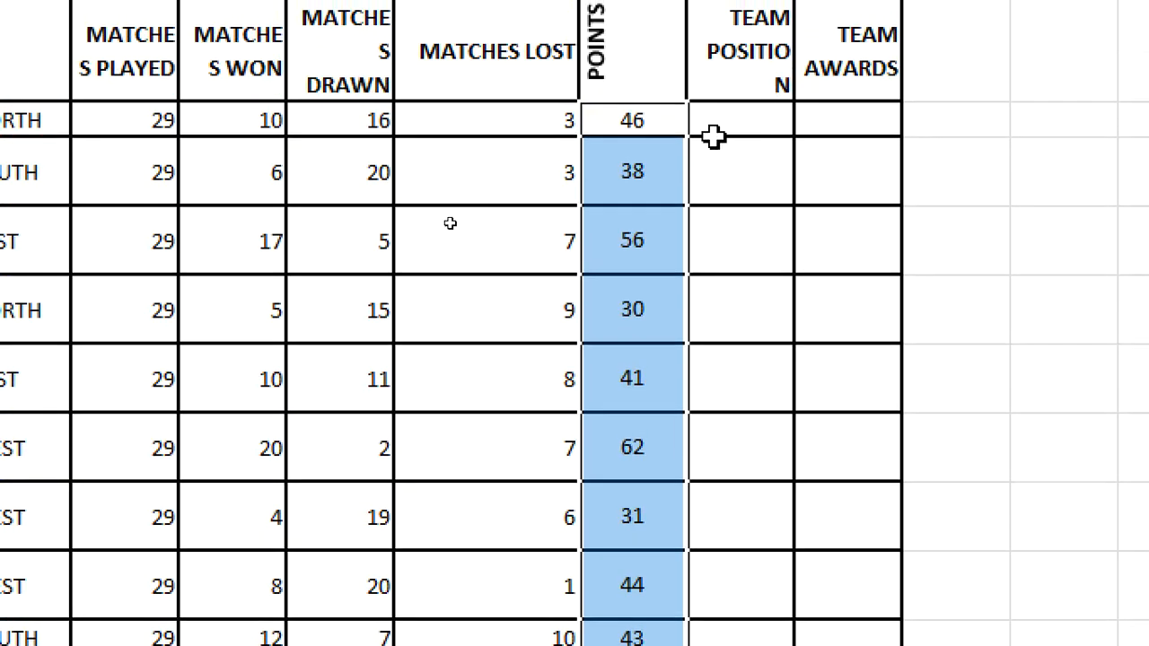
click(628, 111)
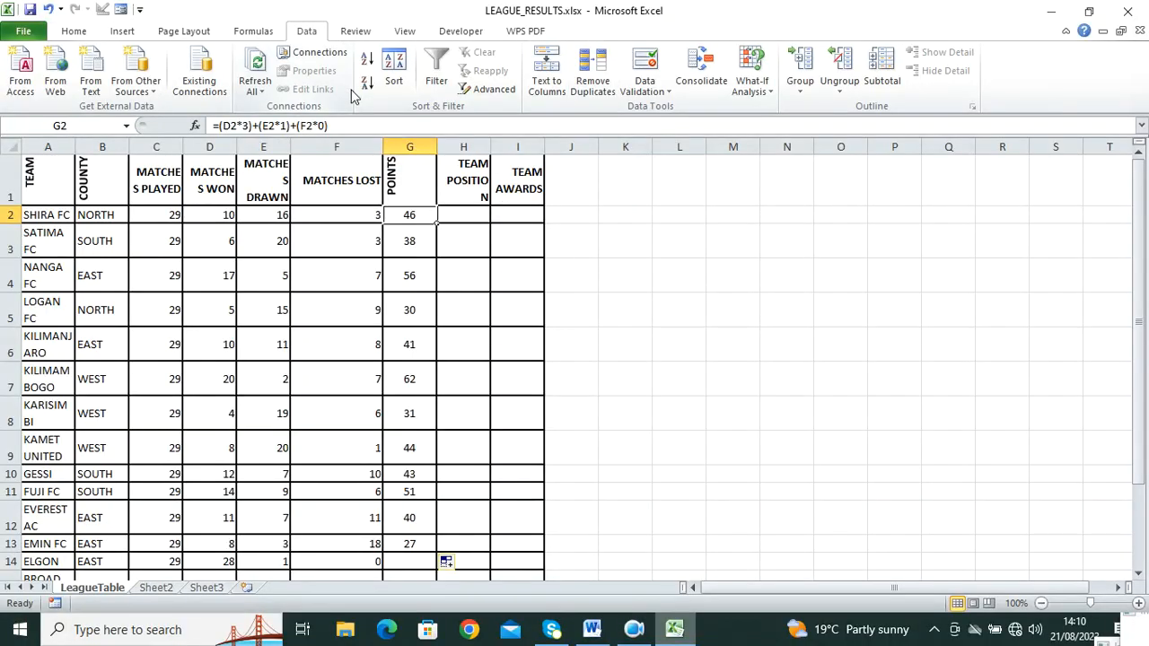
click(591, 630)
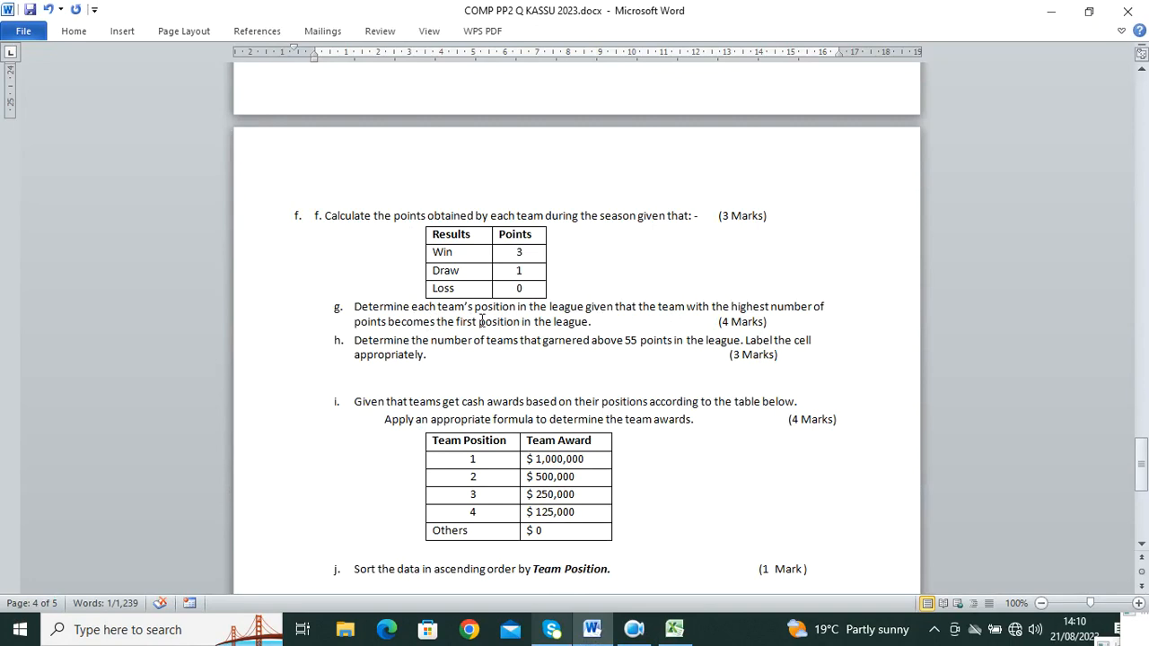
click(674, 630)
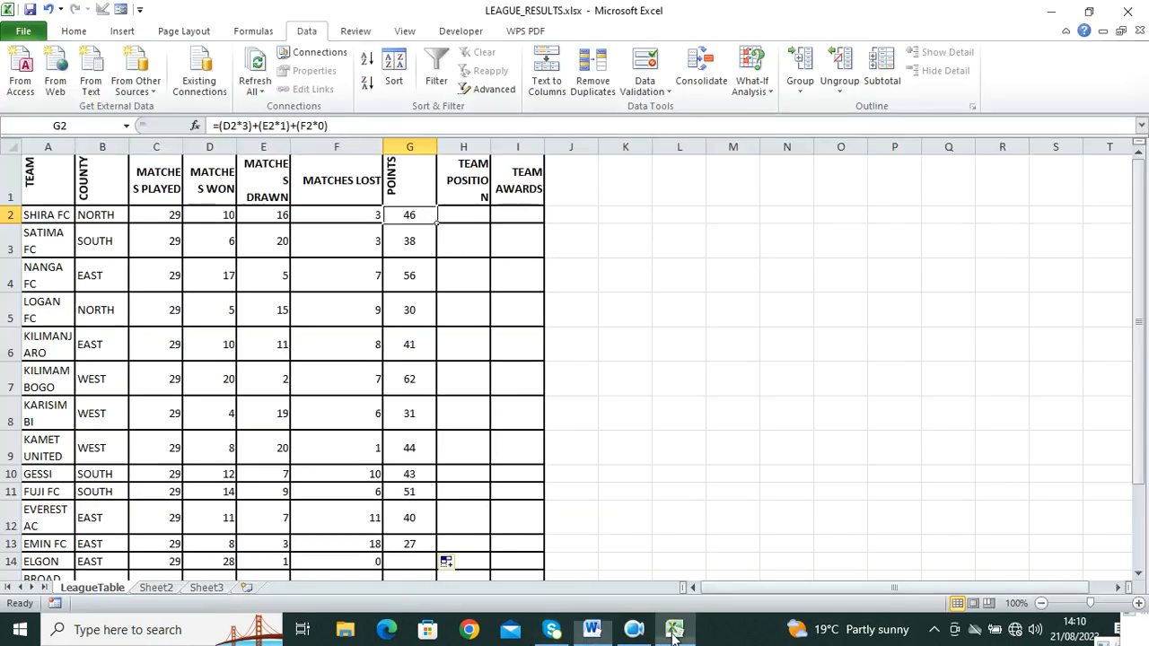
Step: Start a RANK formula in H2 ranking G2 against G2:G14 in descending order
click(470, 219)
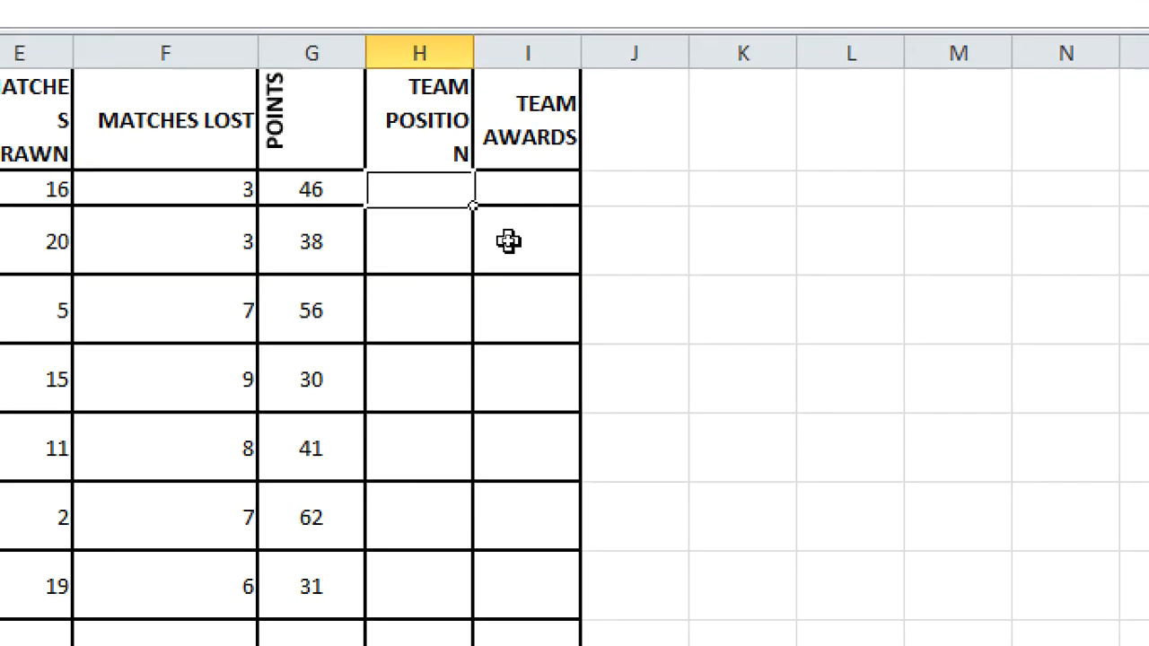
text(=rank)
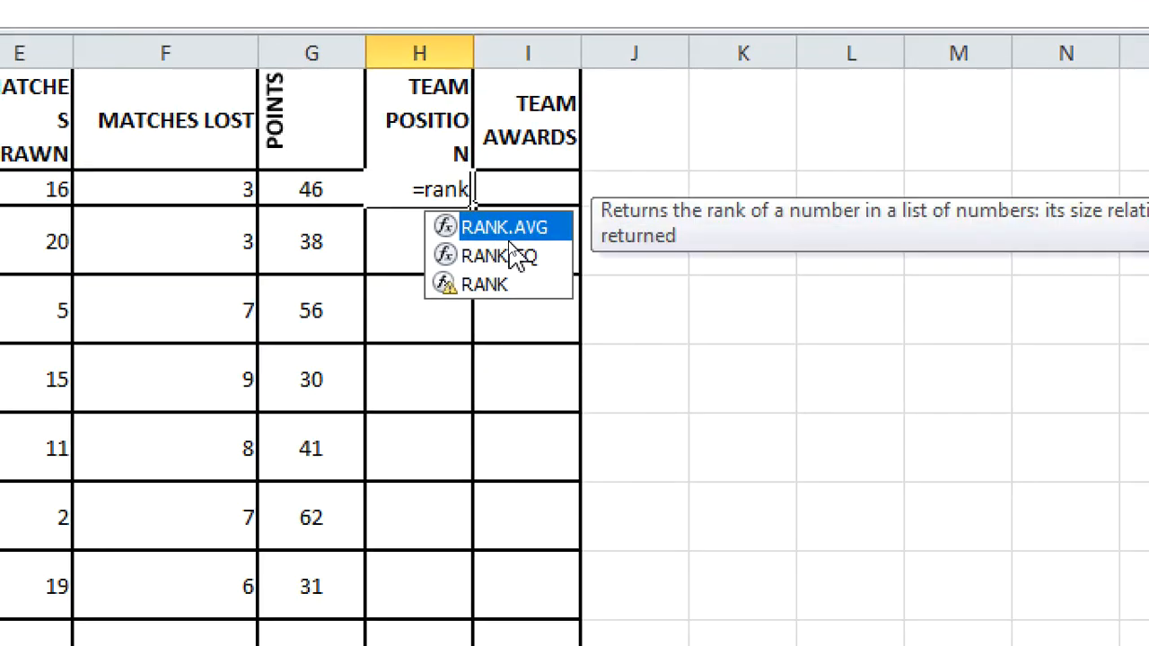
text(()
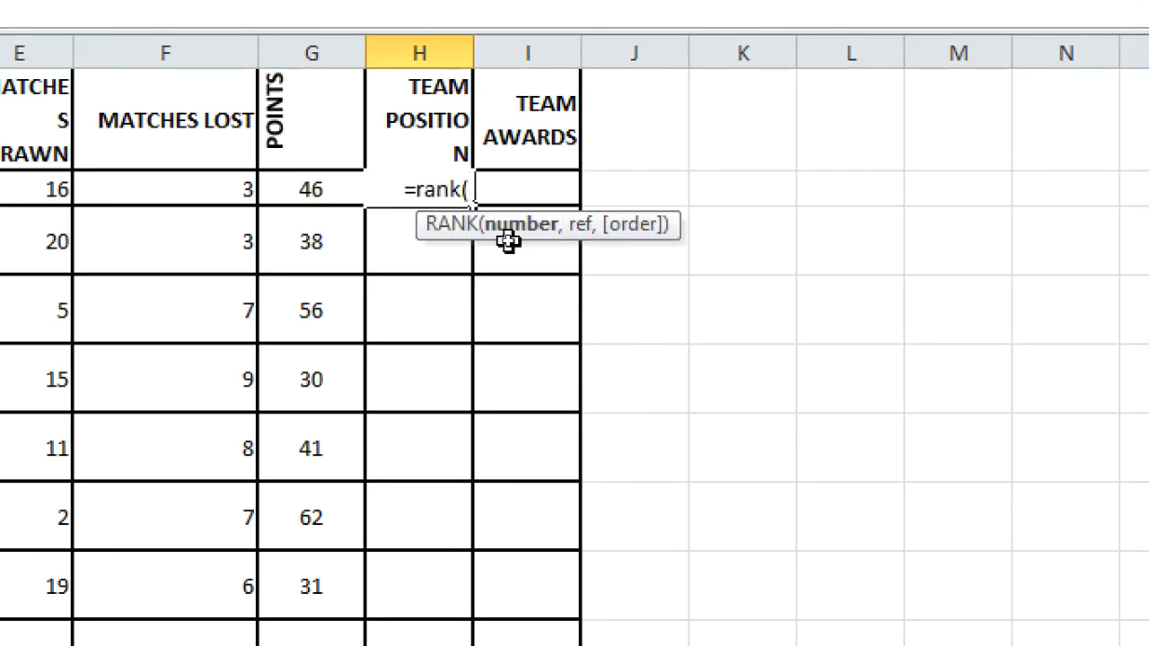
click(305, 187)
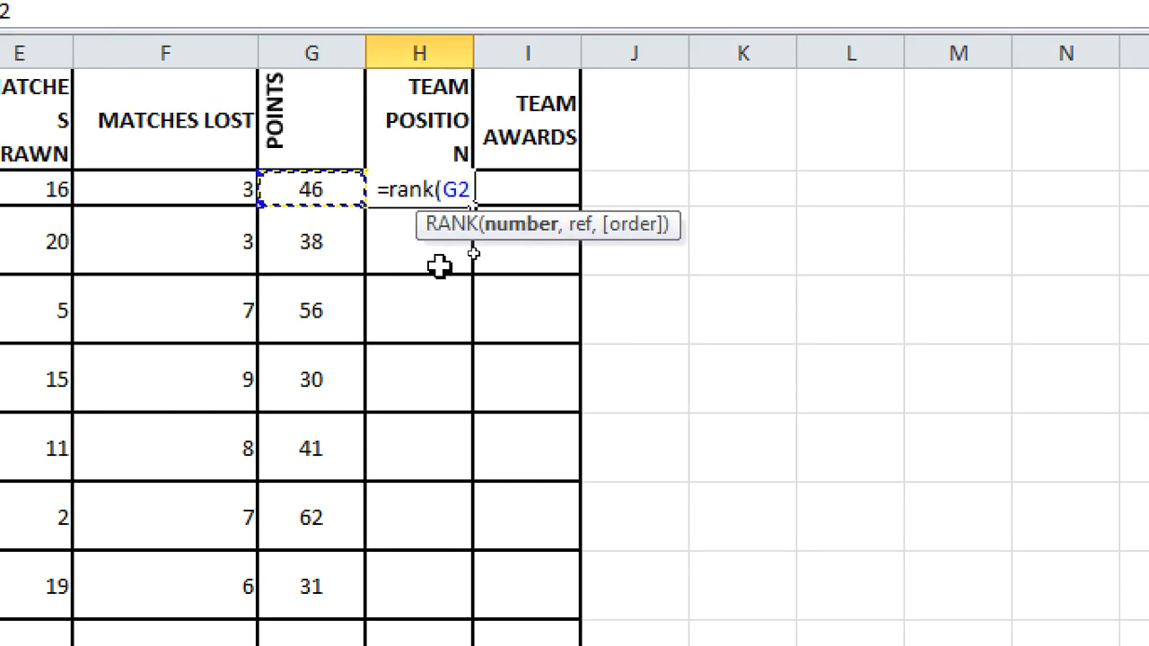
text(,)
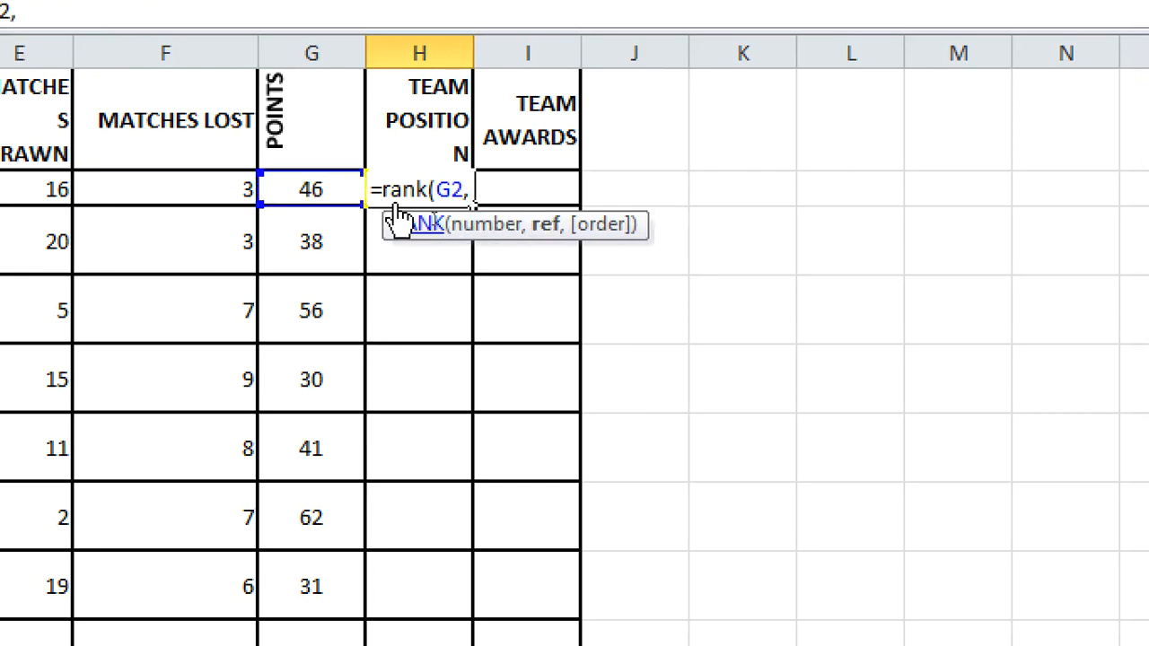
click(308, 184)
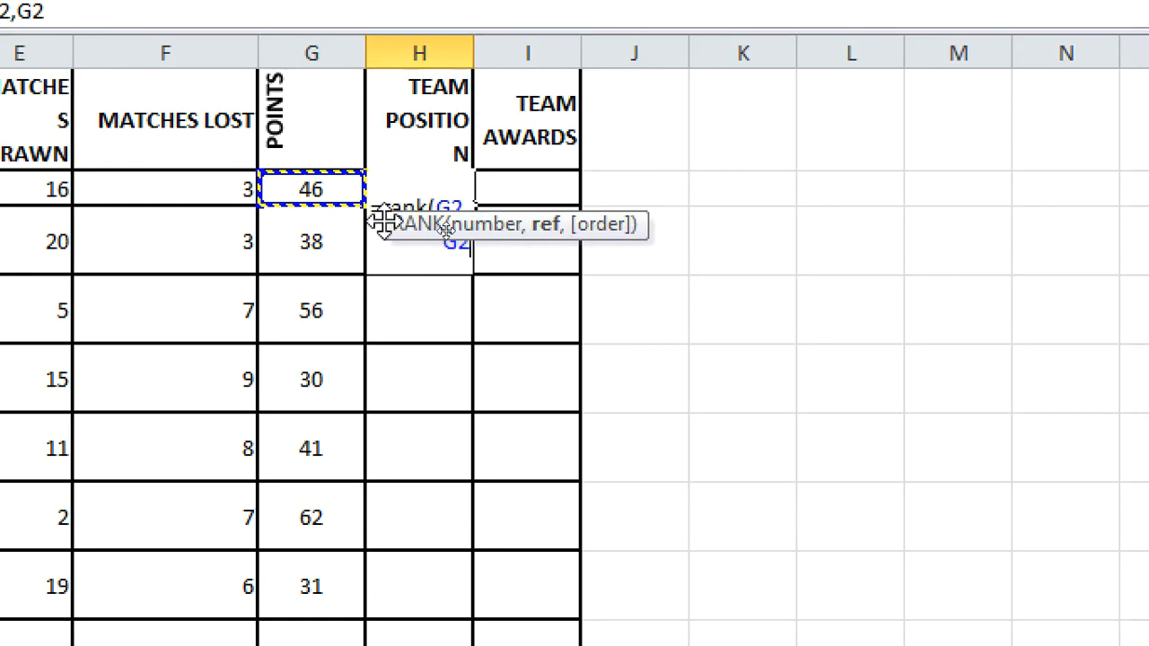
text(:)
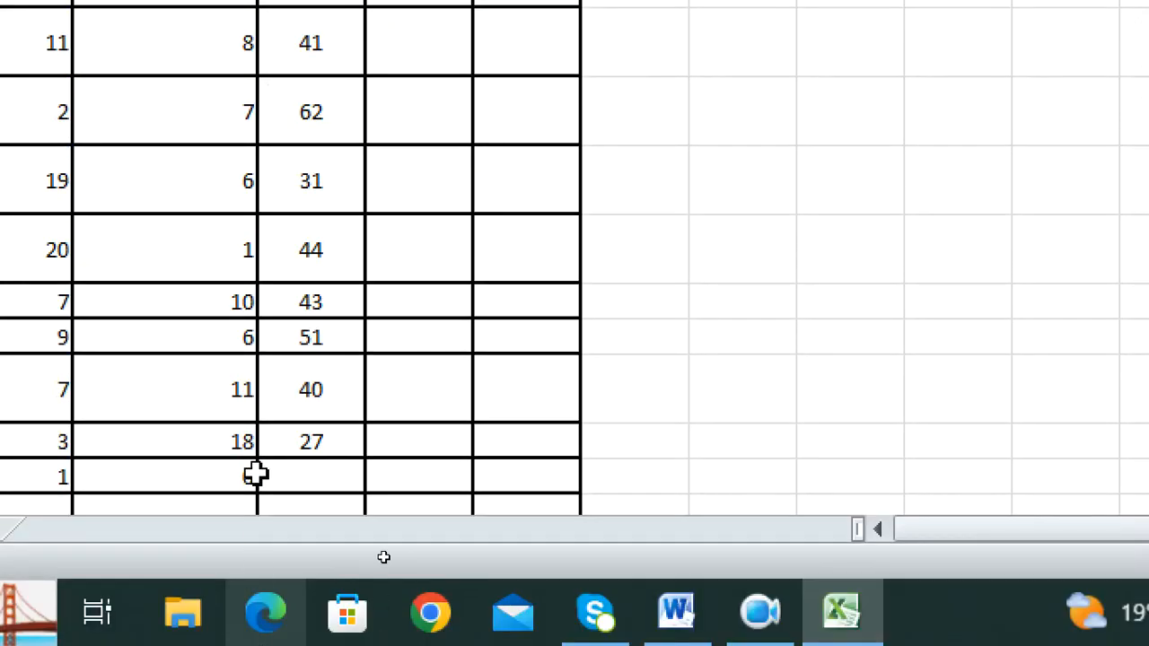
click(308, 478)
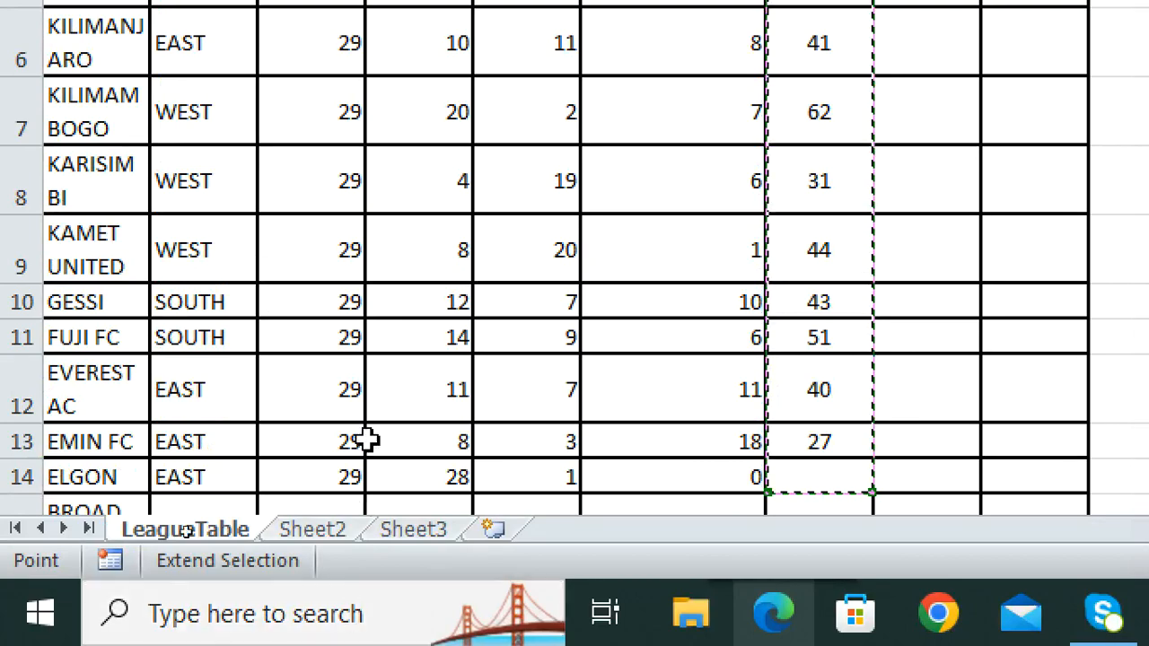
scroll(341, 359, down, 5)
scroll(323, 267, up, 5)
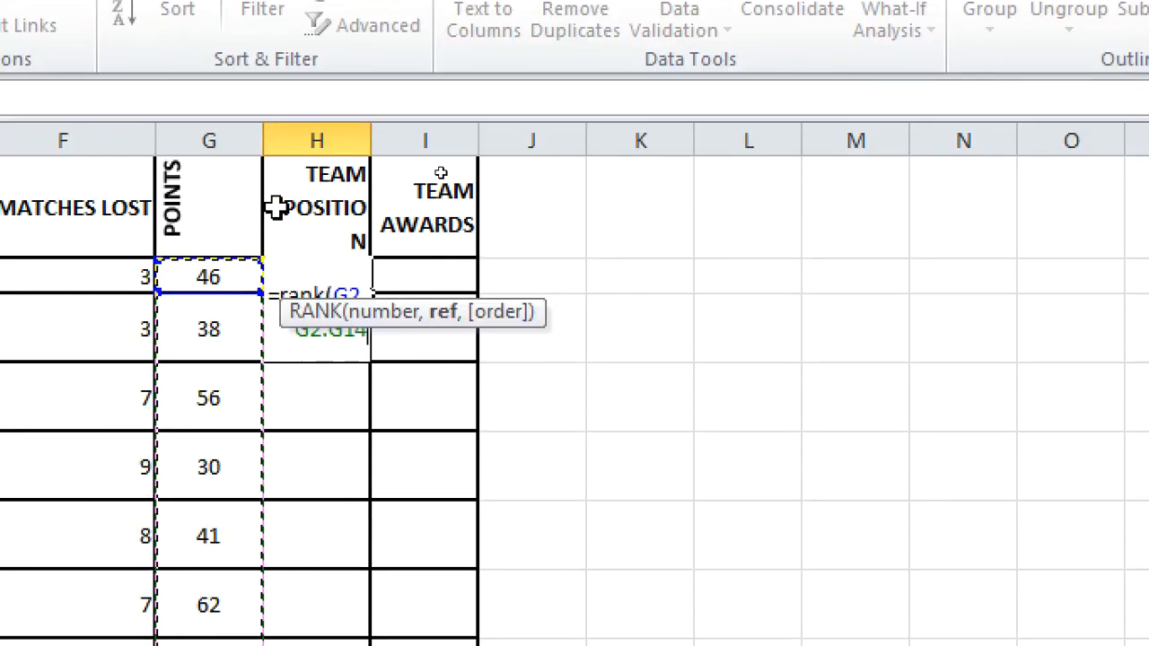
click(635, 106)
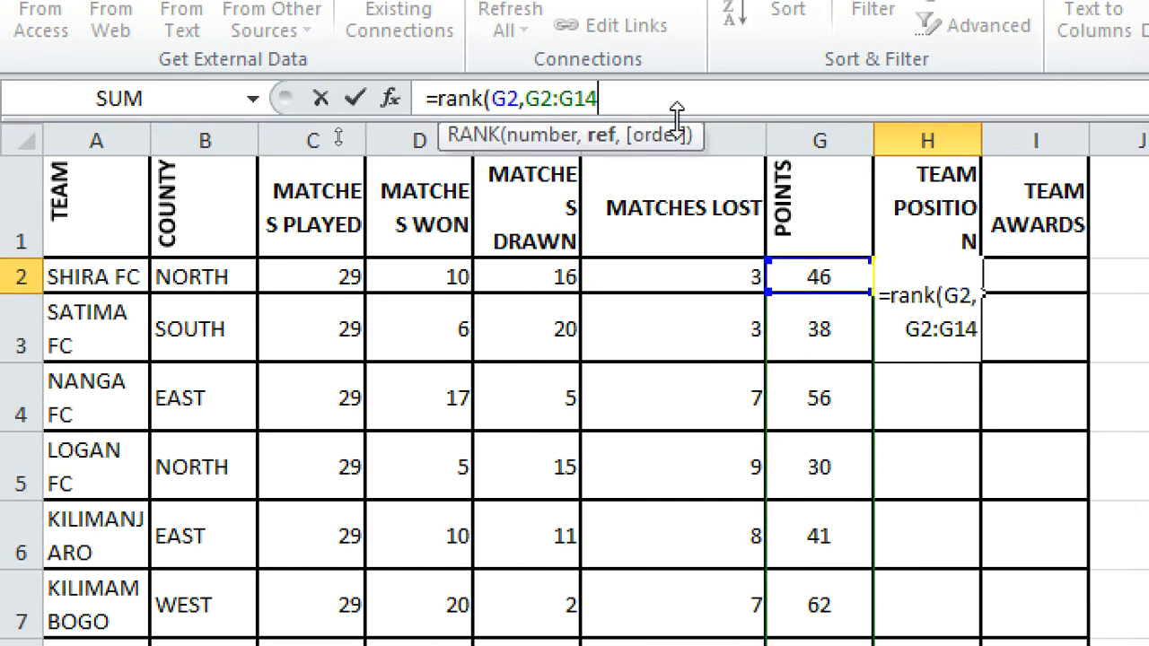
text(,0)
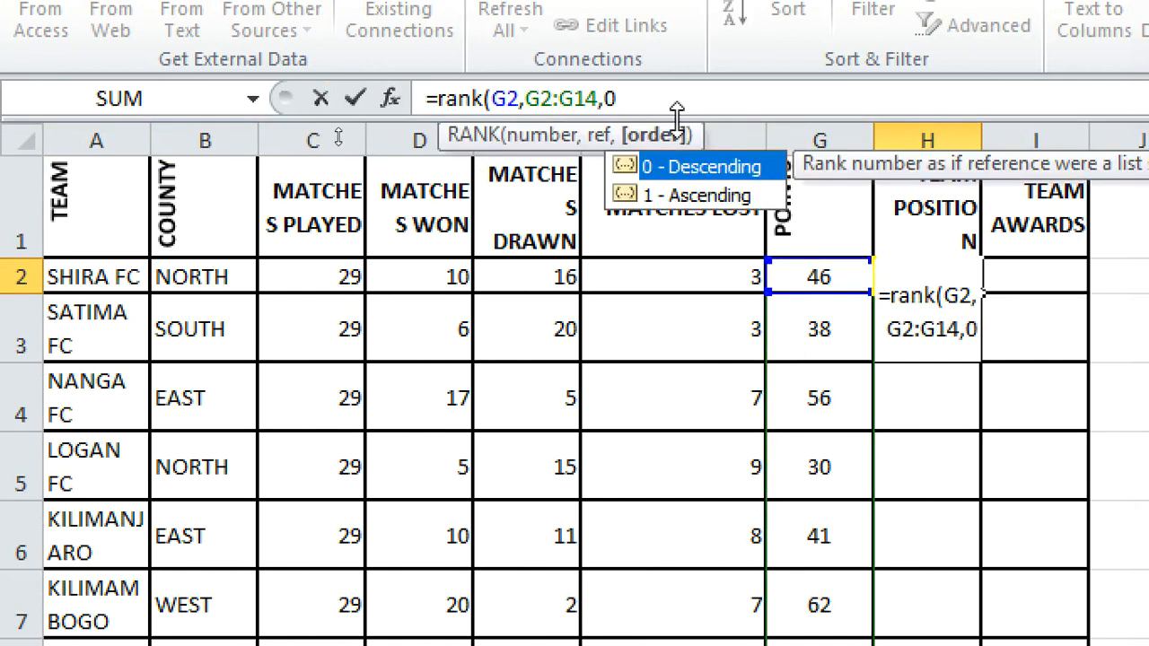
Step: Make the range absolute as $G$2:$G$14 and enter the RANK formula
click(534, 99)
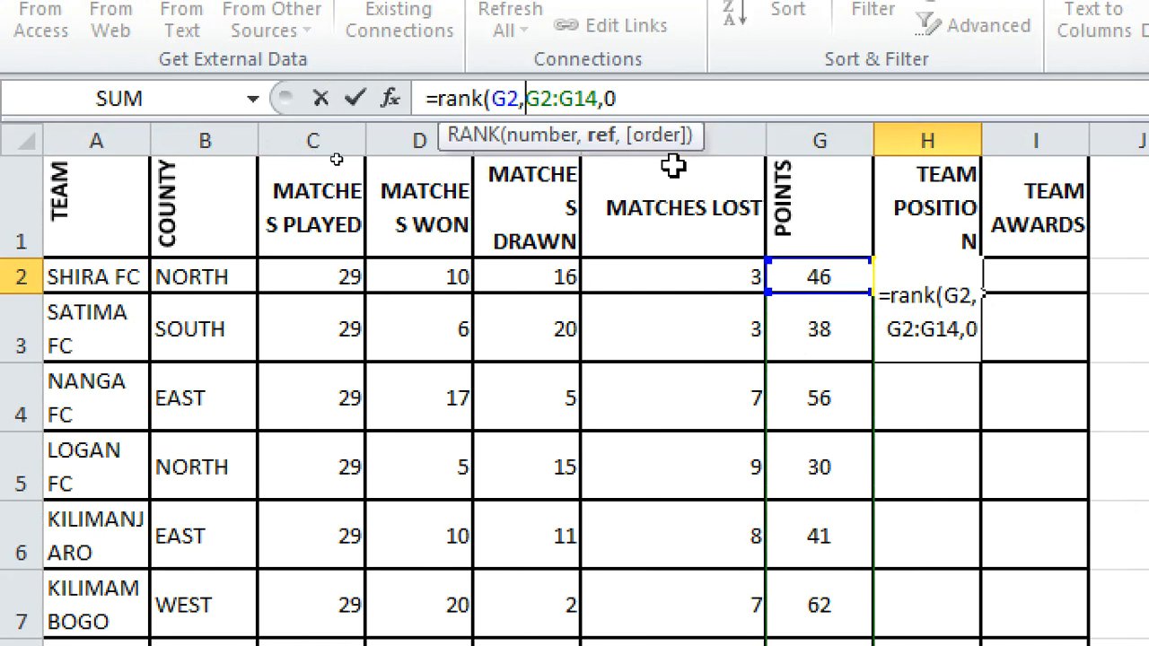
text($)
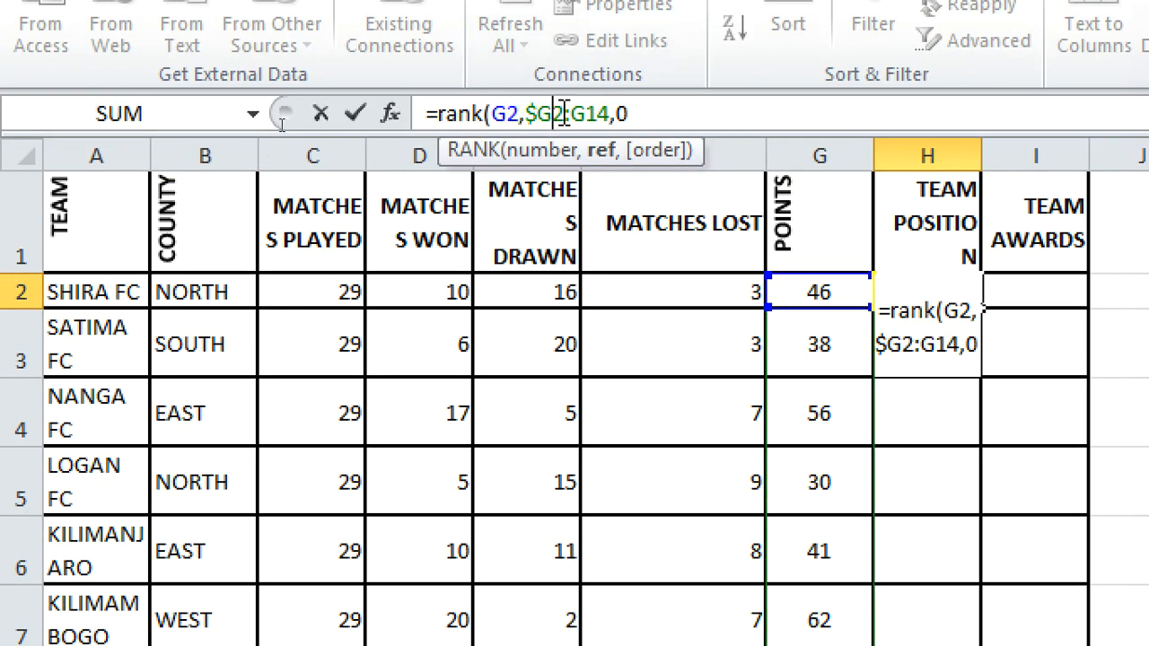
key(Right)
text($)
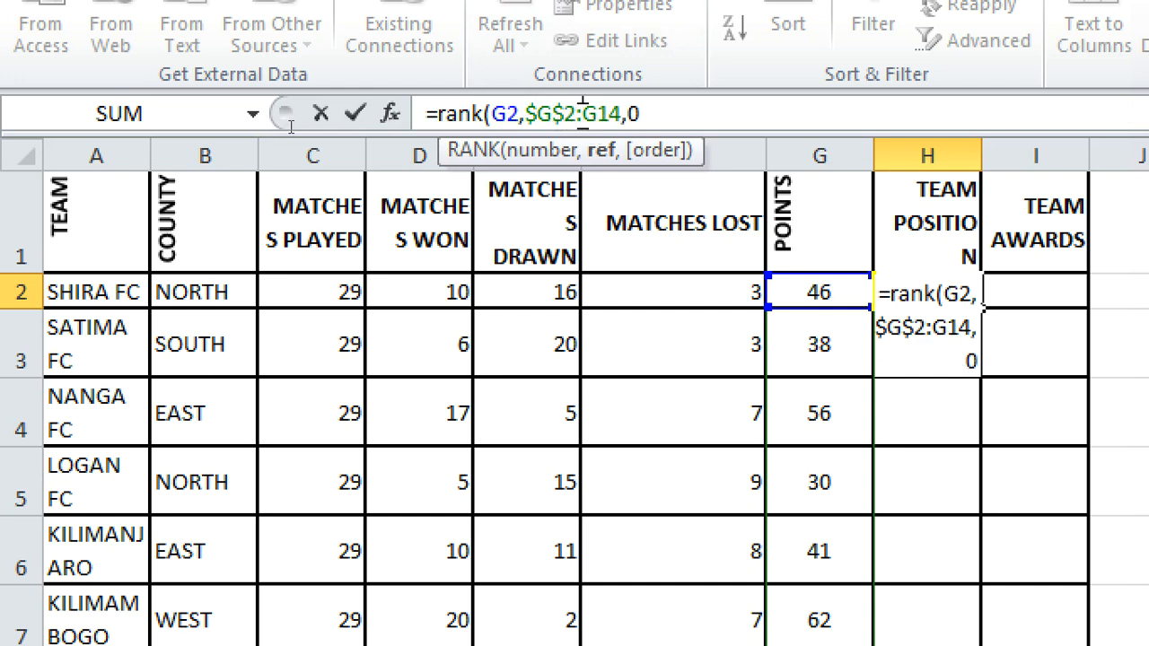
click(584, 114)
text($)
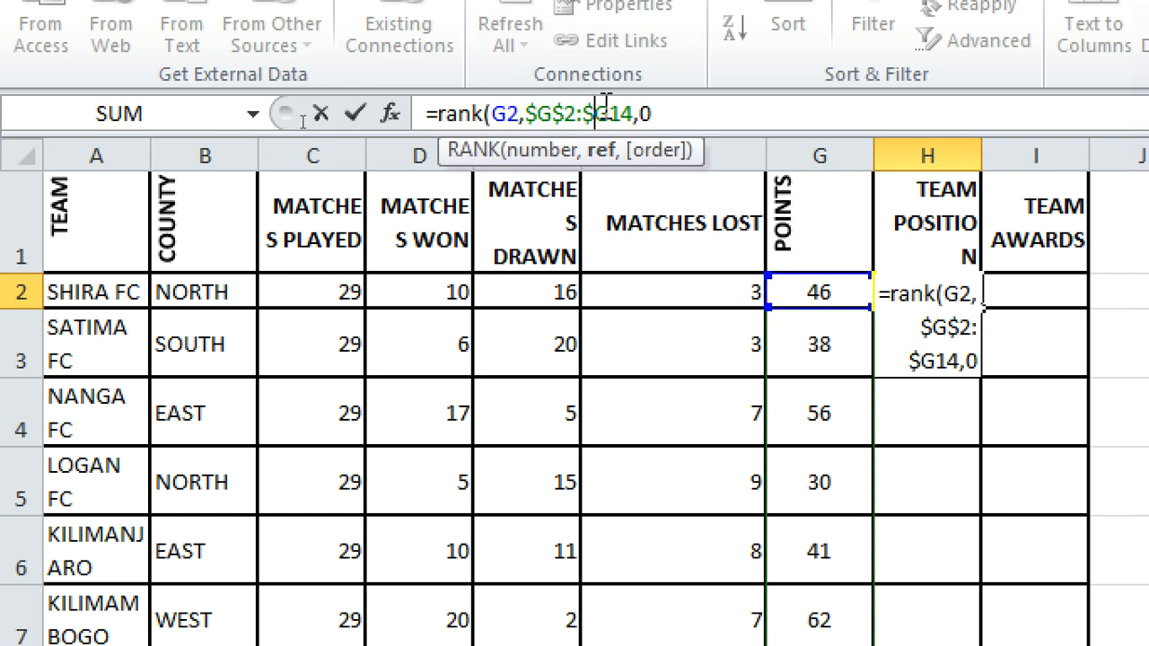
click(613, 109)
text($)
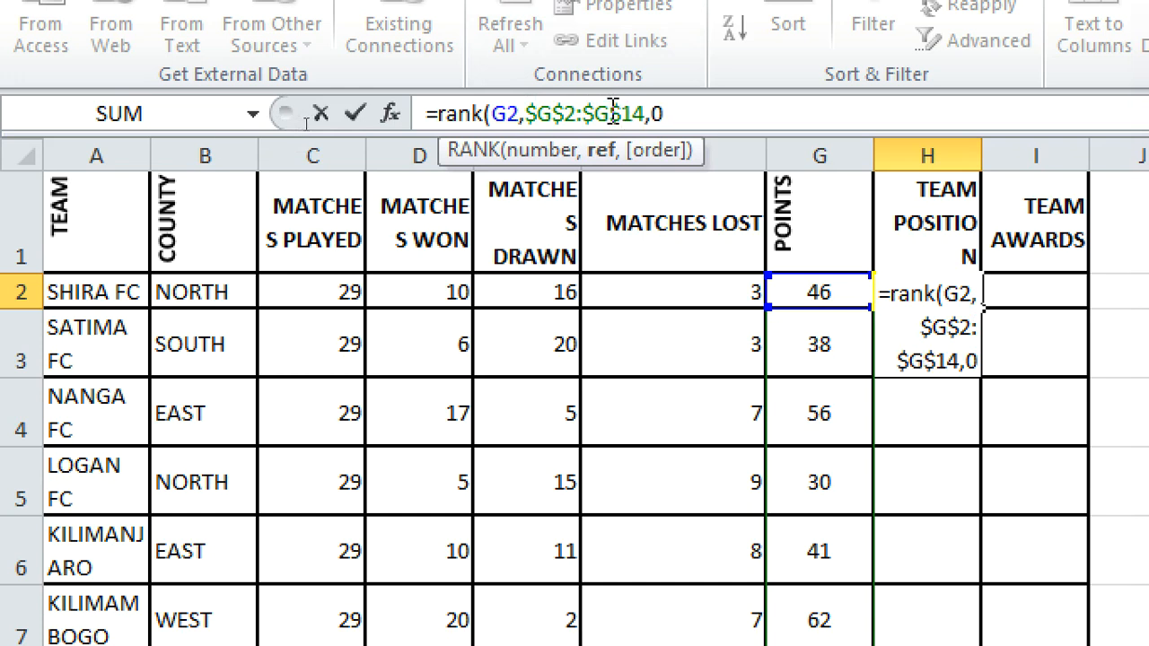
key(Return)
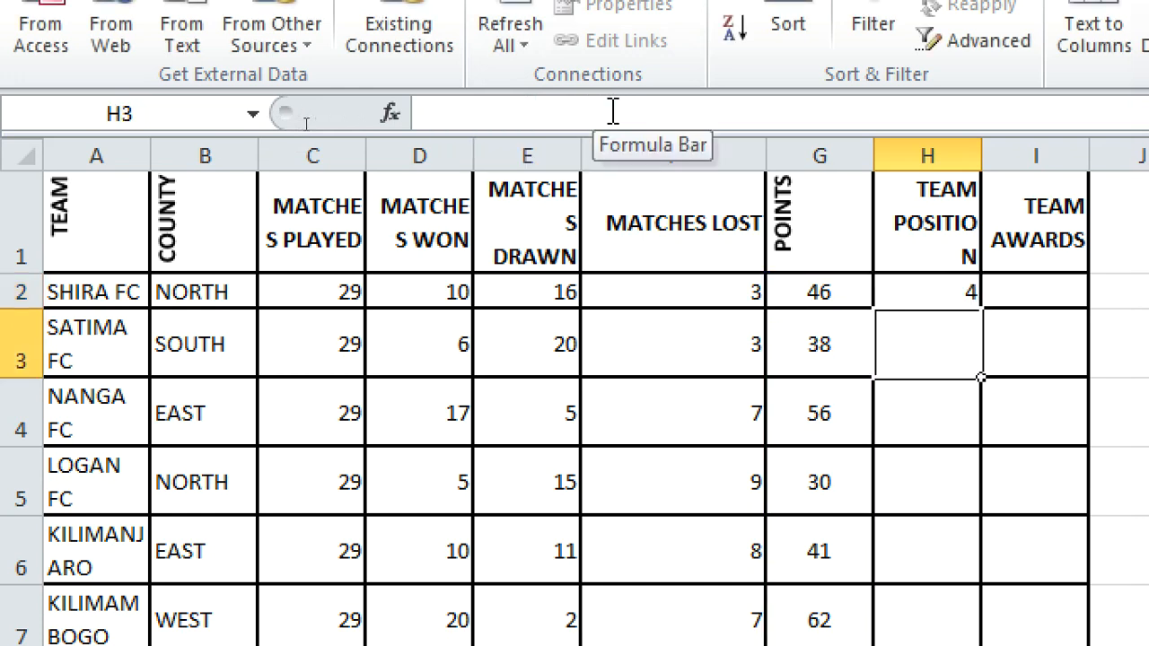
Step: Fill the RANK formula down column H, extend points to the ELGON row, and check H7
click(934, 289)
drag(731, 113, 419, 113)
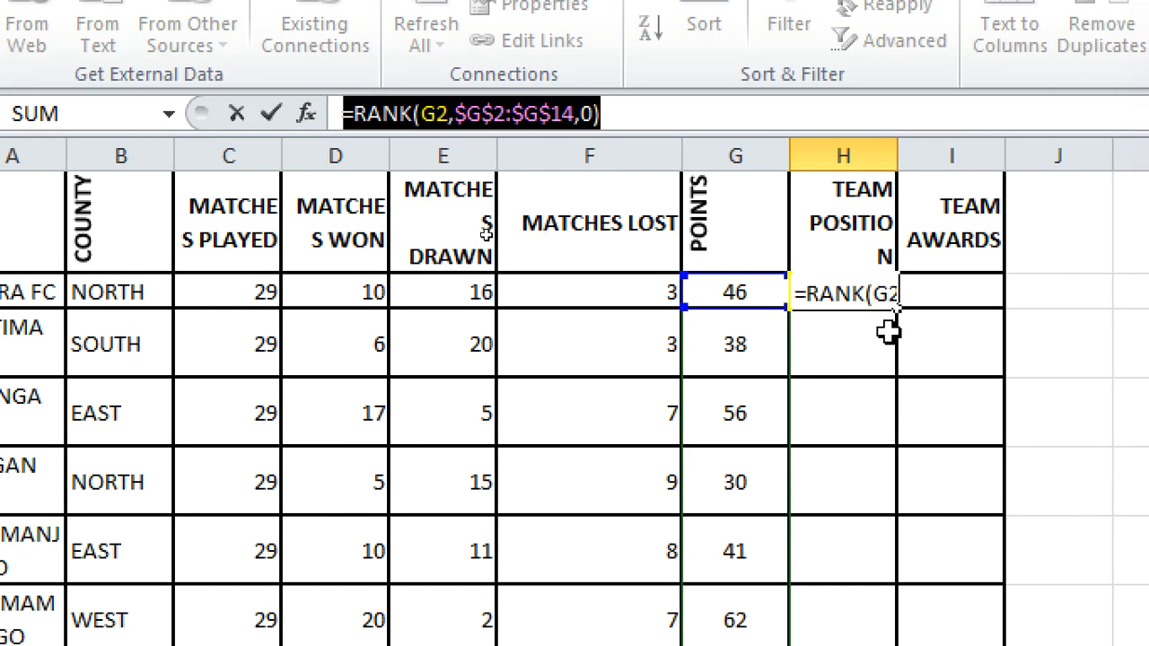
key(Return)
click(878, 292)
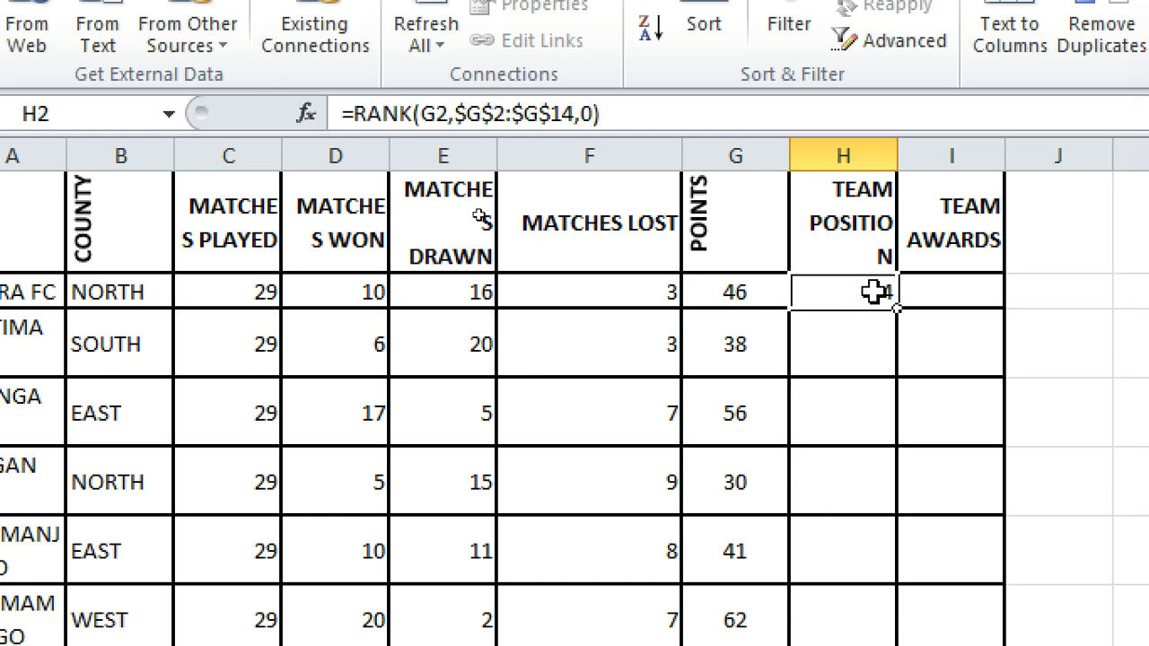
drag(898, 306, 896, 550)
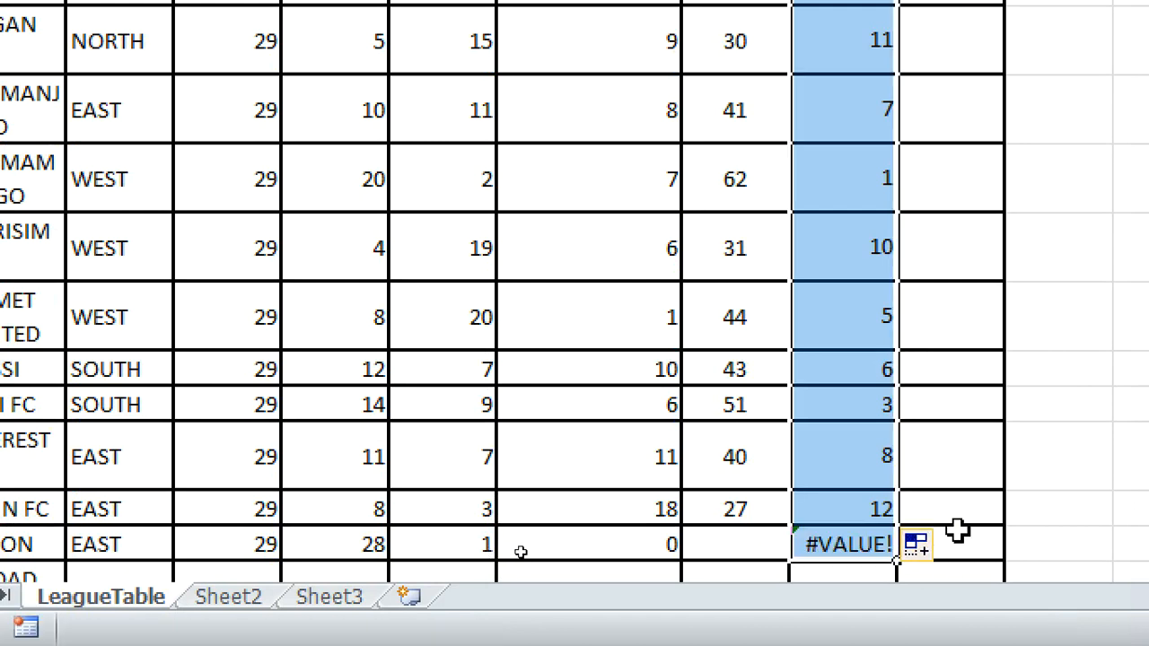
click(754, 516)
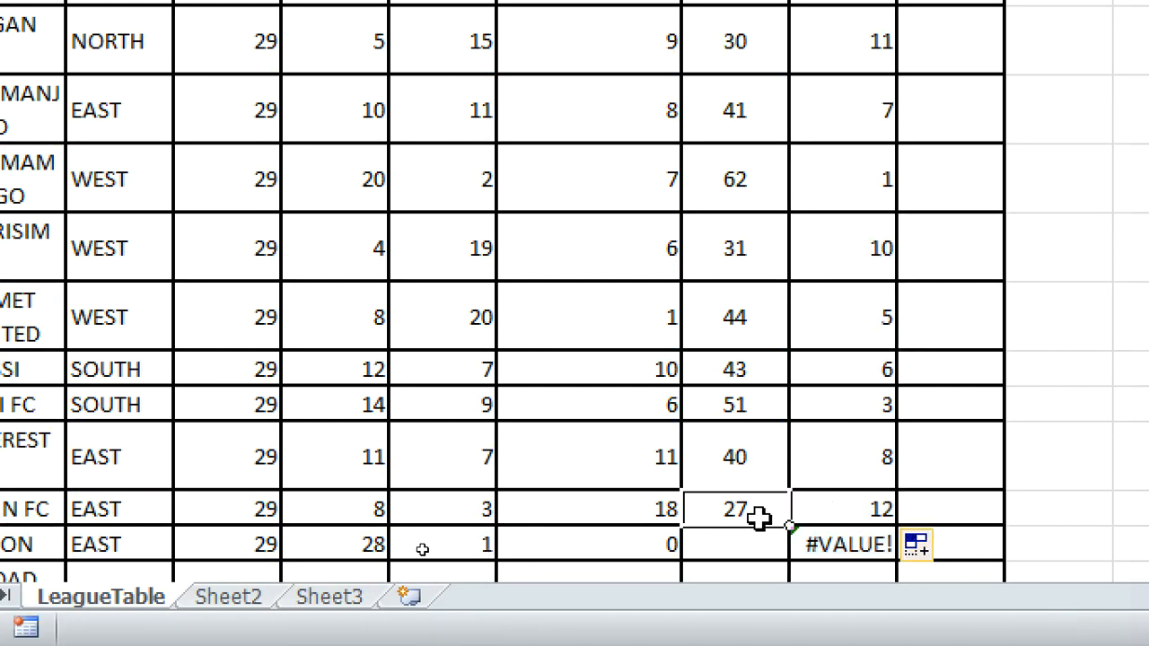
drag(789, 527, 777, 564)
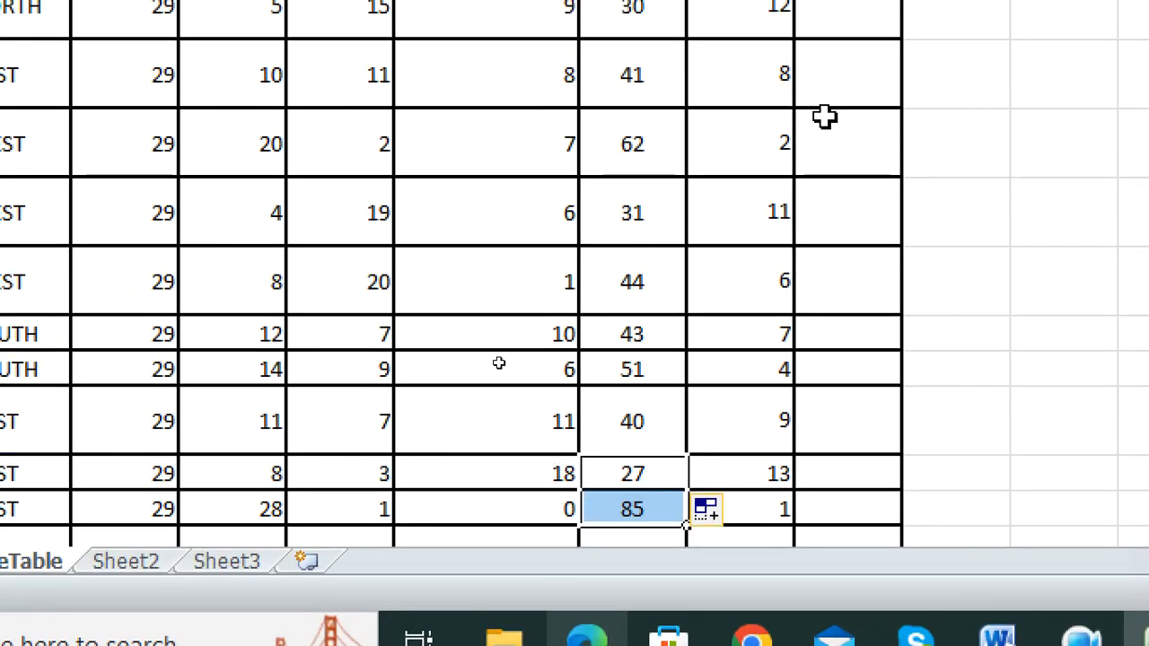
click(762, 130)
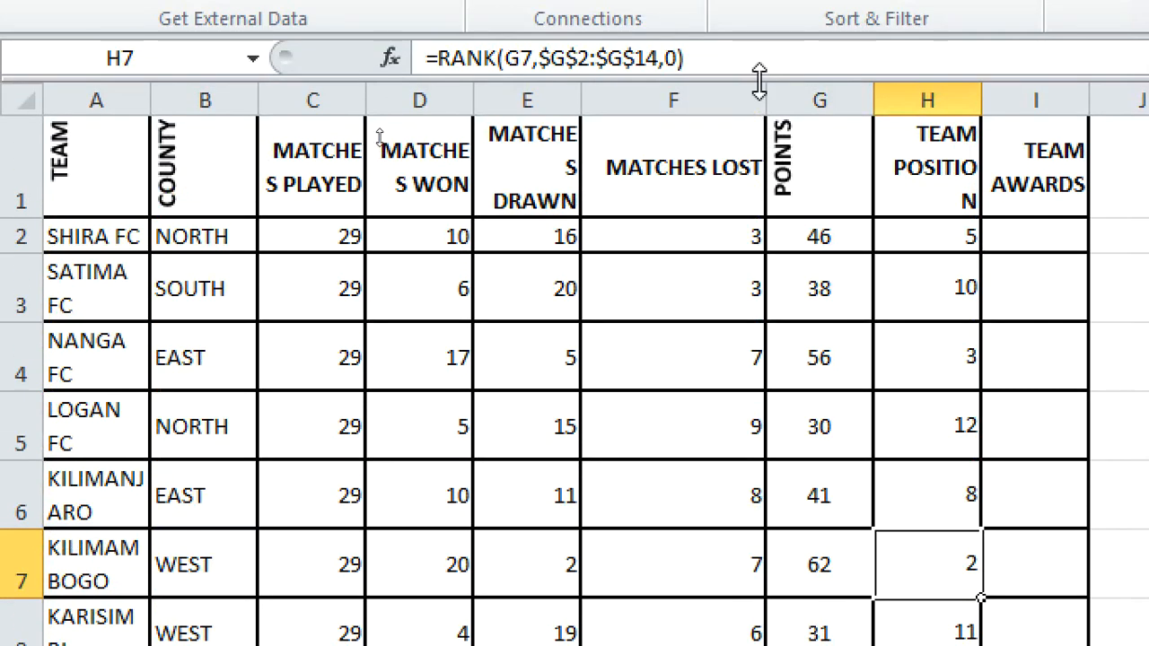
click(1029, 238)
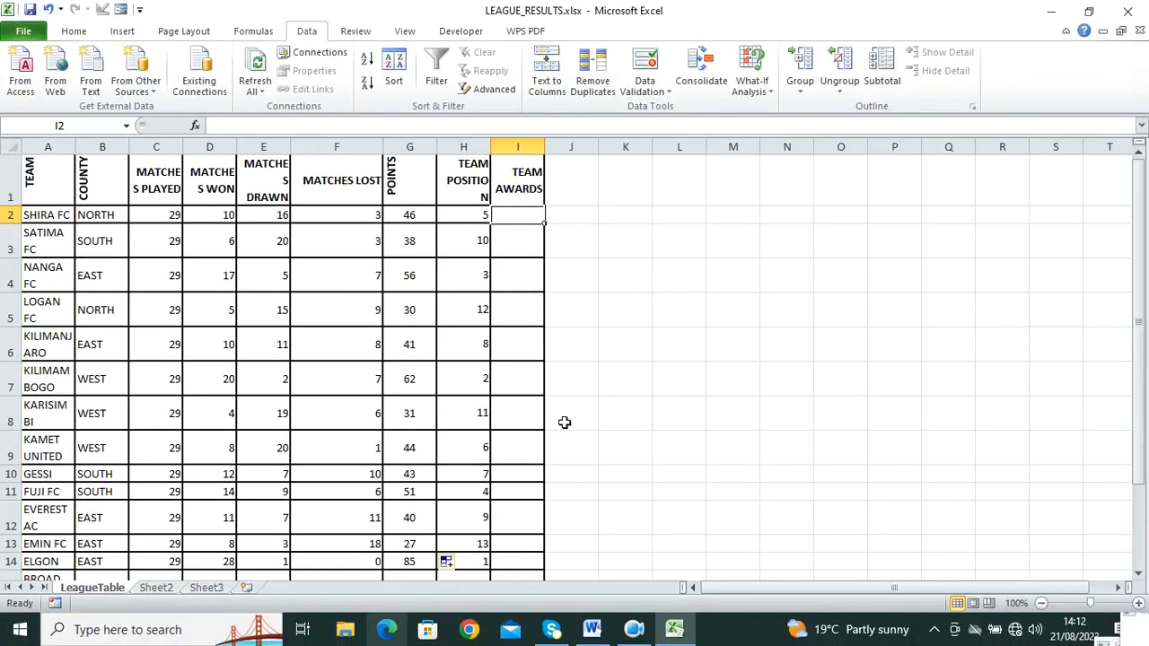
click(481, 238)
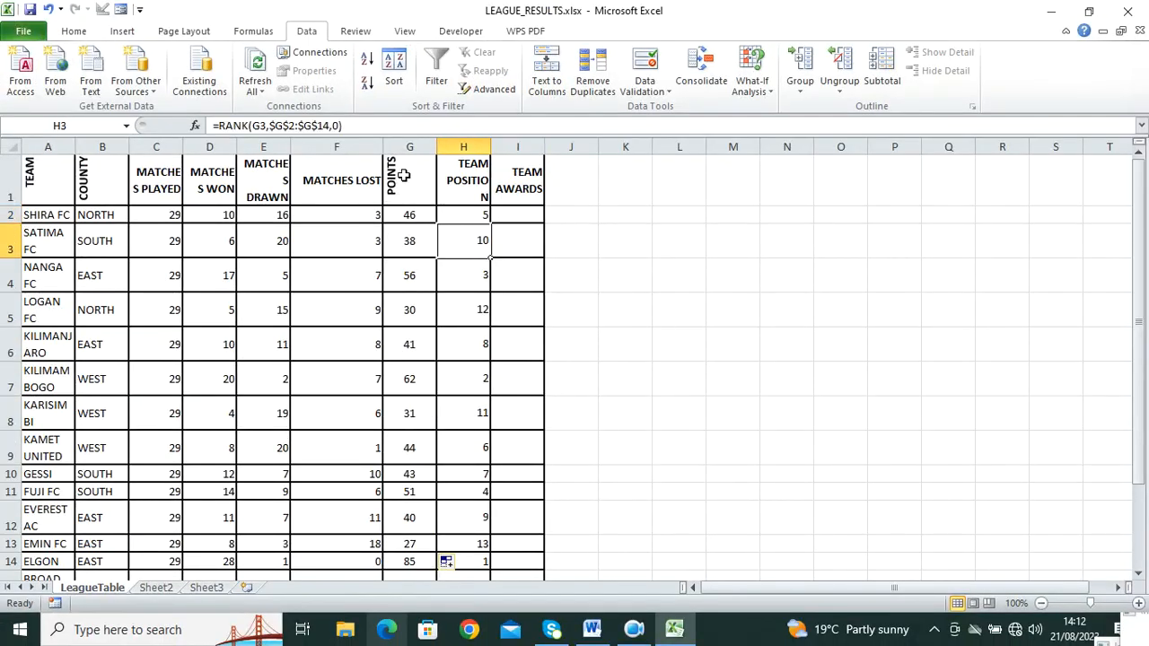
click(375, 218)
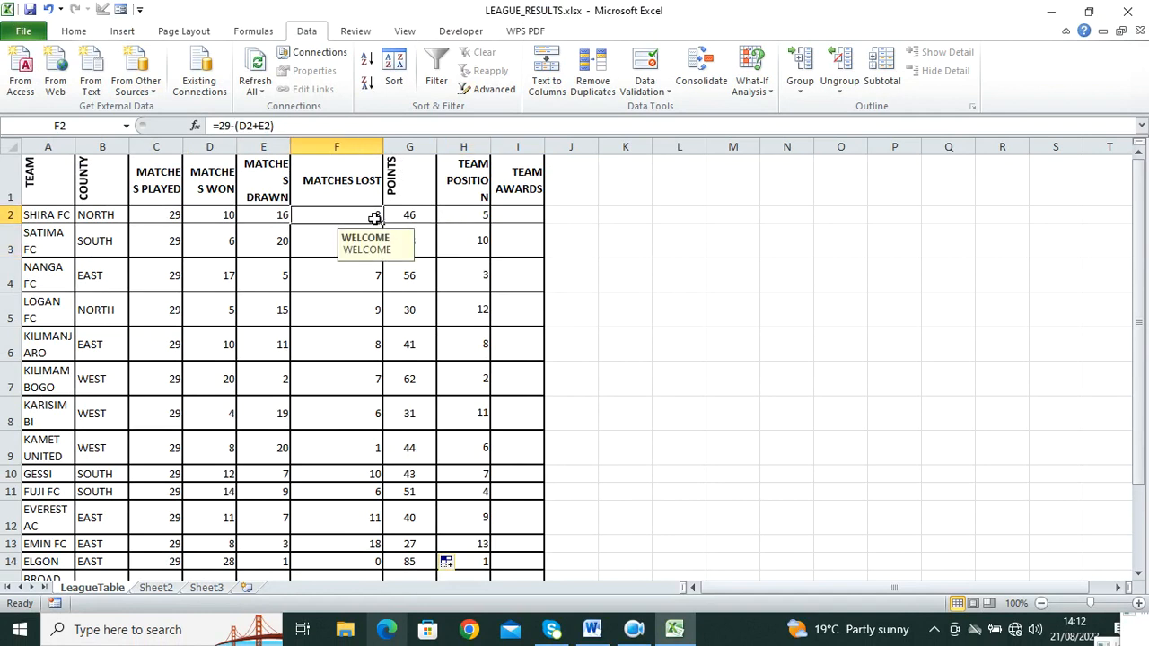
click(459, 214)
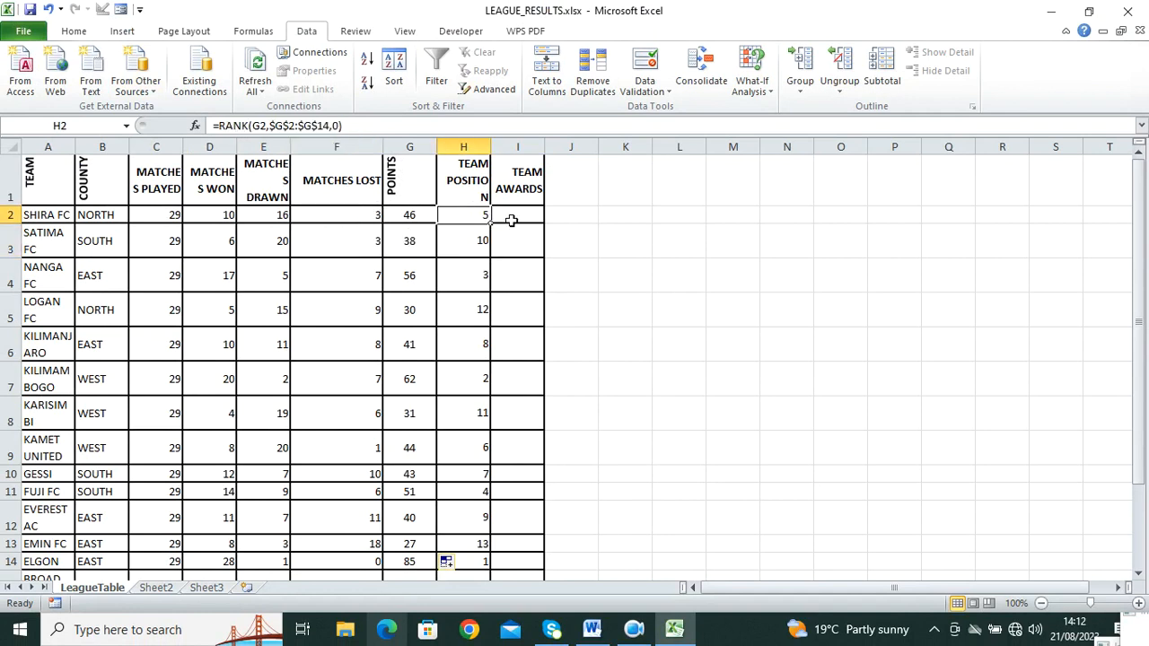
click(591, 628)
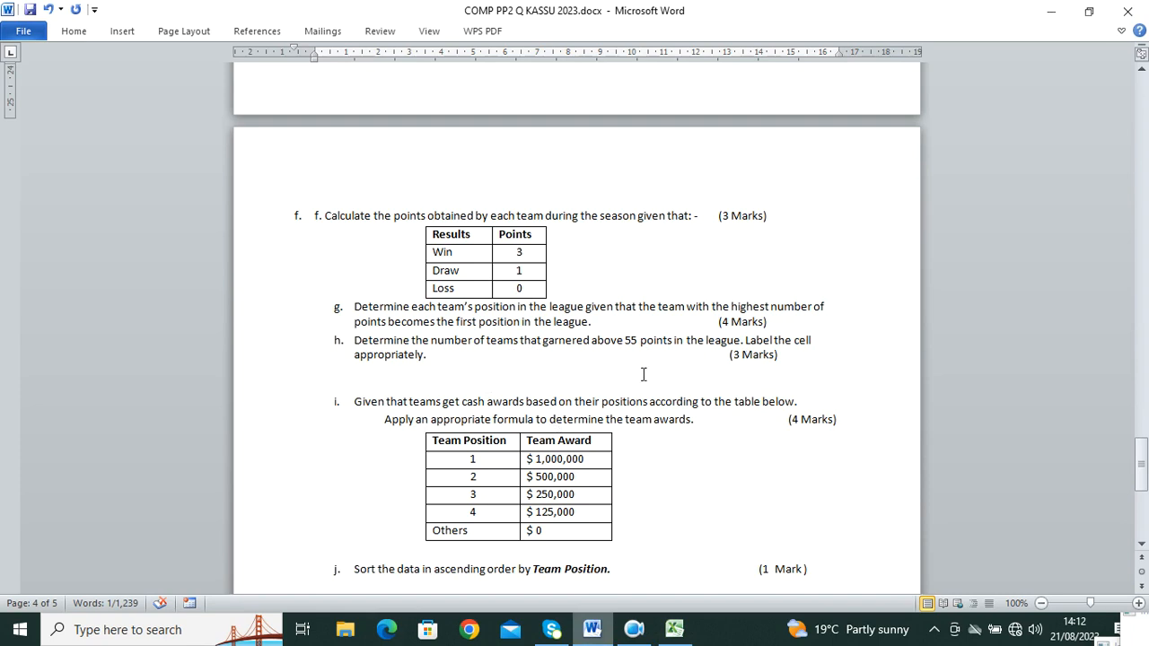
click(675, 629)
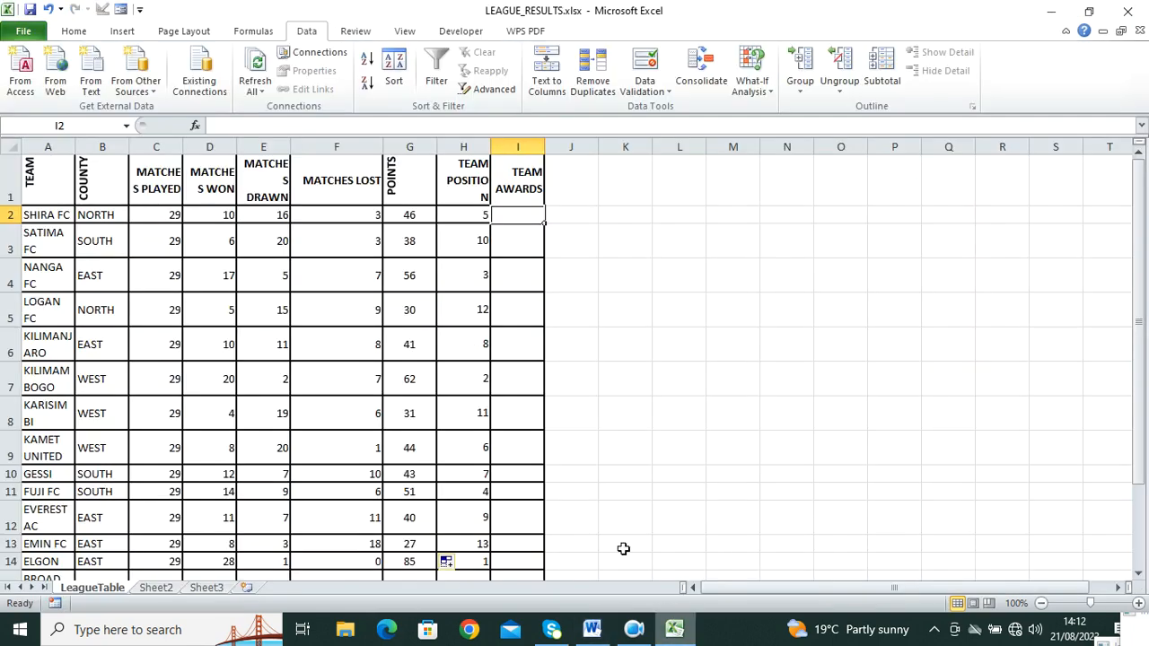
scroll(225, 357, down, 3)
Step: Type 'teams that garned 55 points and above' in F18 and select G20:H21 below it
click(401, 356)
click(345, 355)
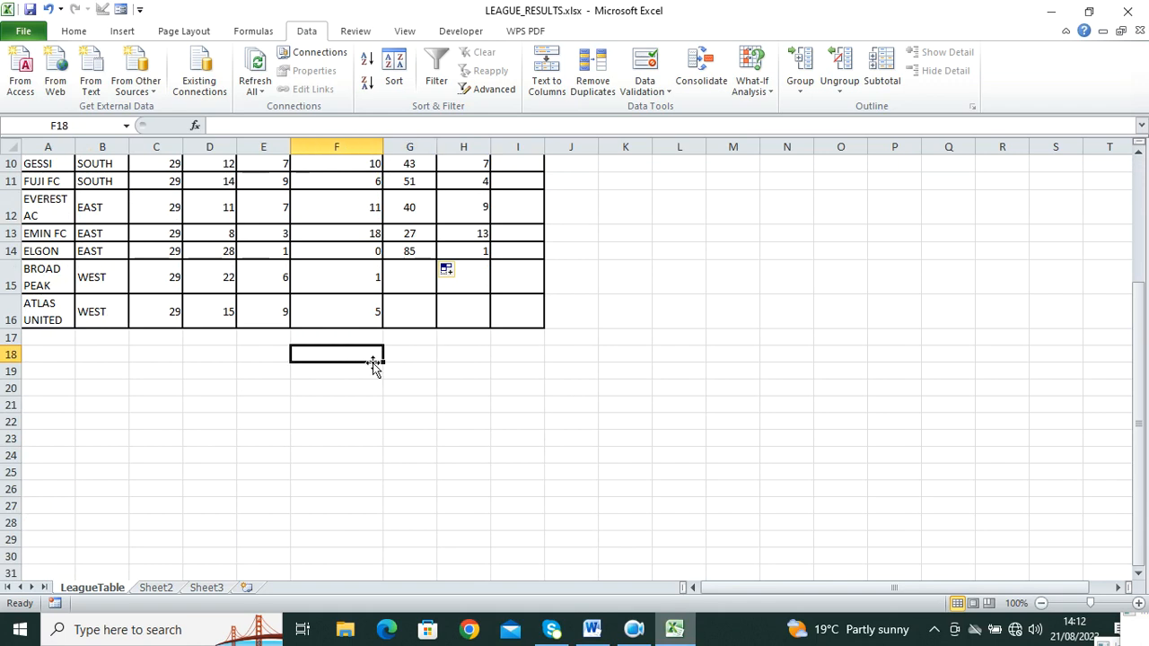
text(teams that g)
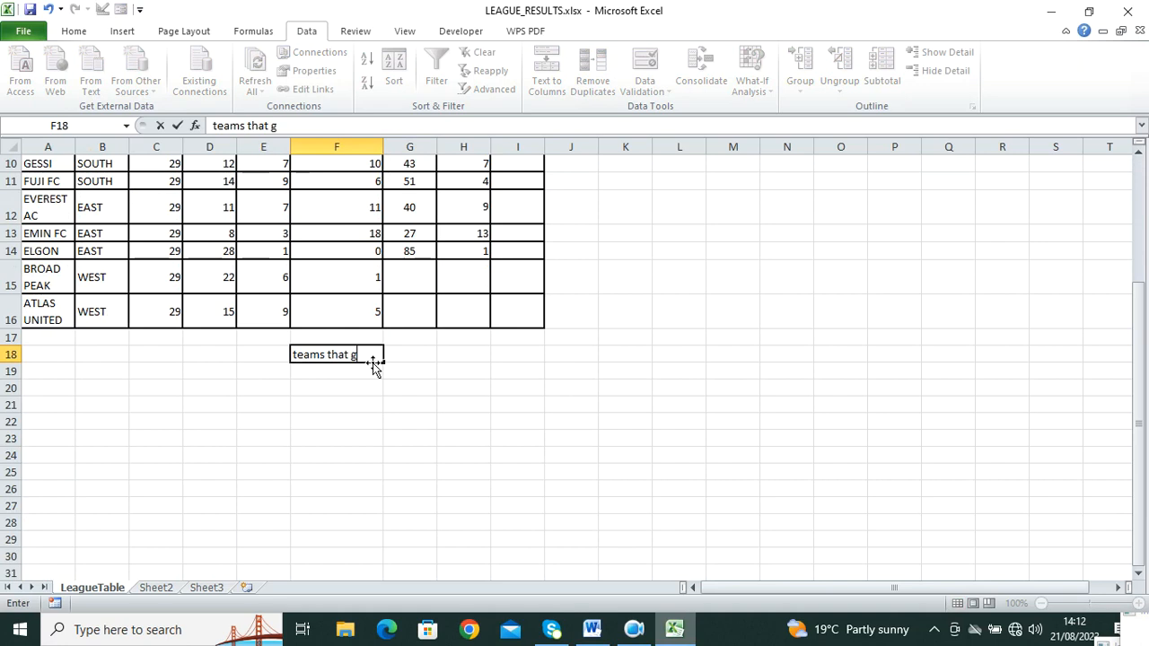
text(arned 55 points and above)
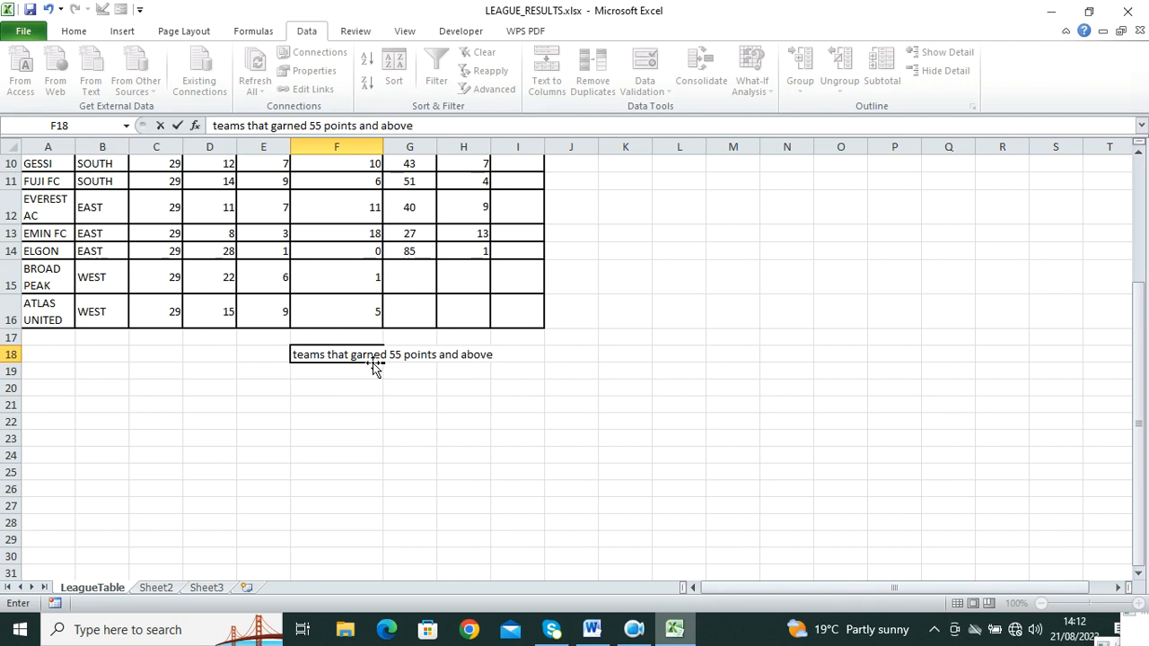
click(440, 420)
click(339, 361)
click(441, 385)
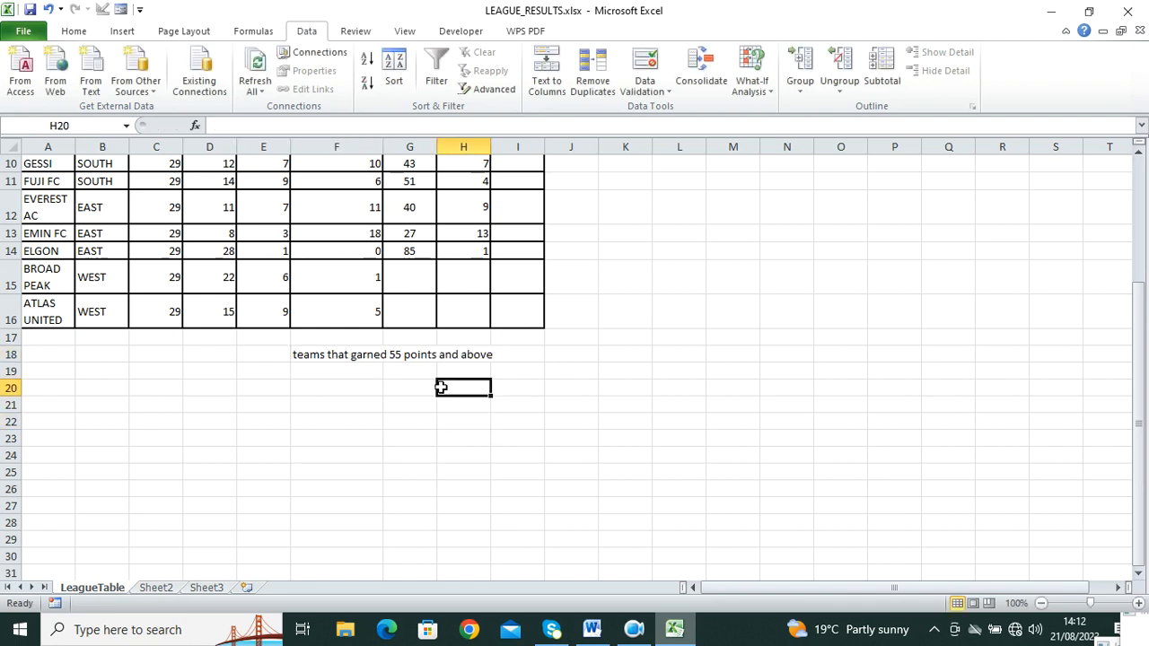
drag(431, 388, 475, 398)
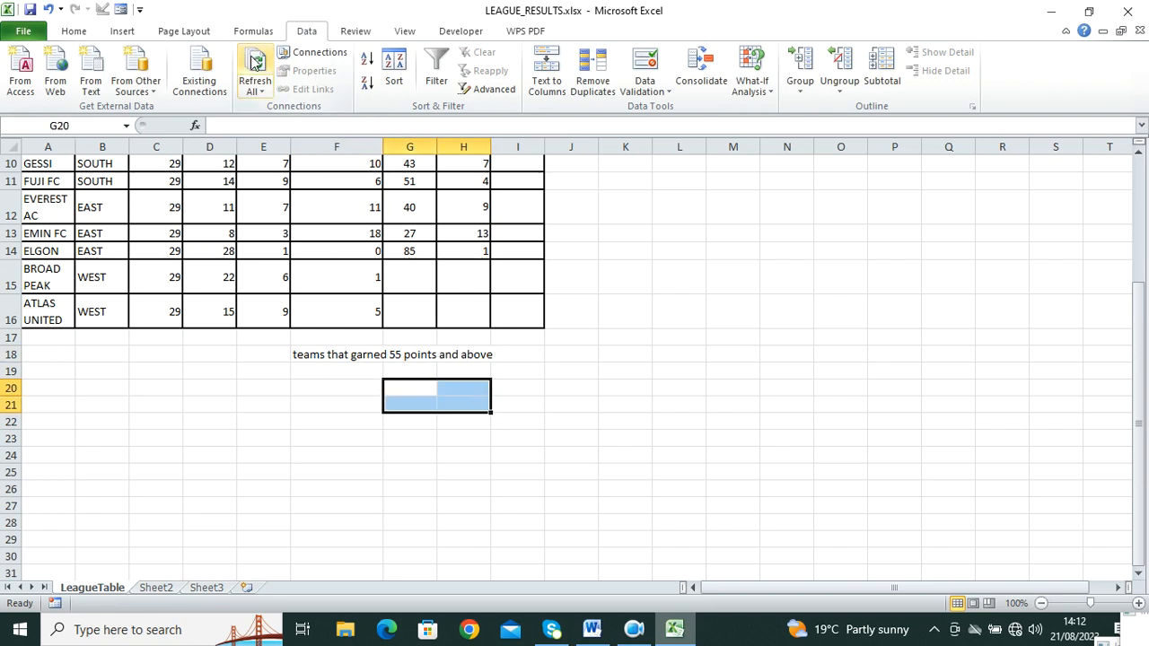
Step: Merge and centre G20:H21, then discard the started =countif( formula
click(82, 32)
click(422, 83)
text(=cout)
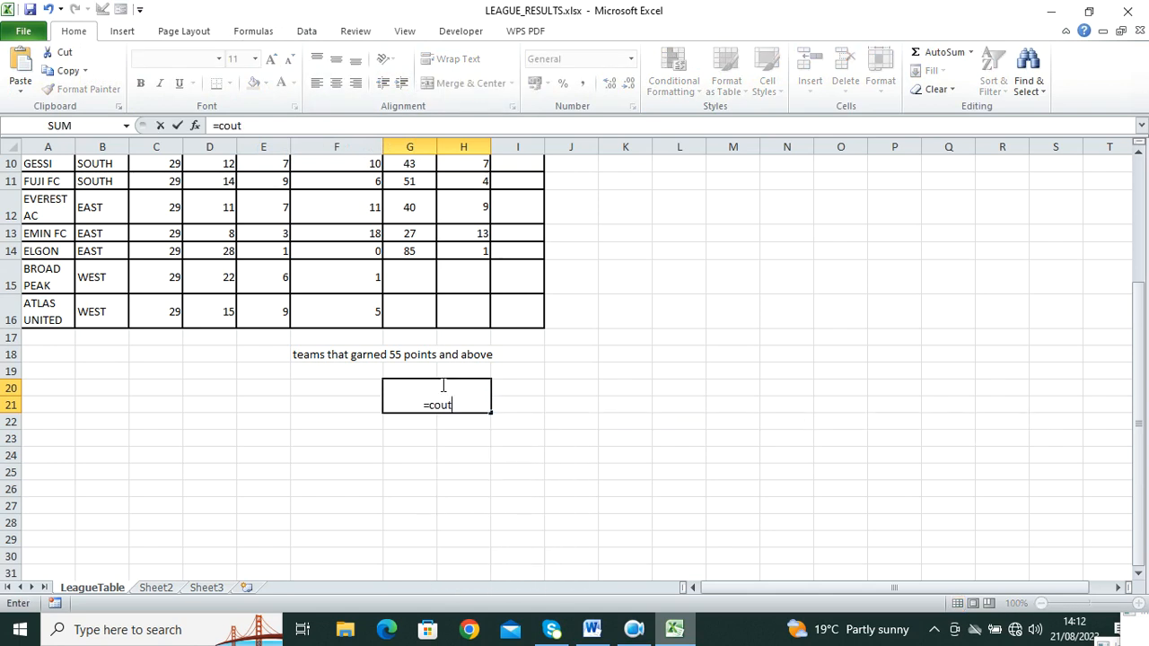
key(BackSpace)
text(ntif)
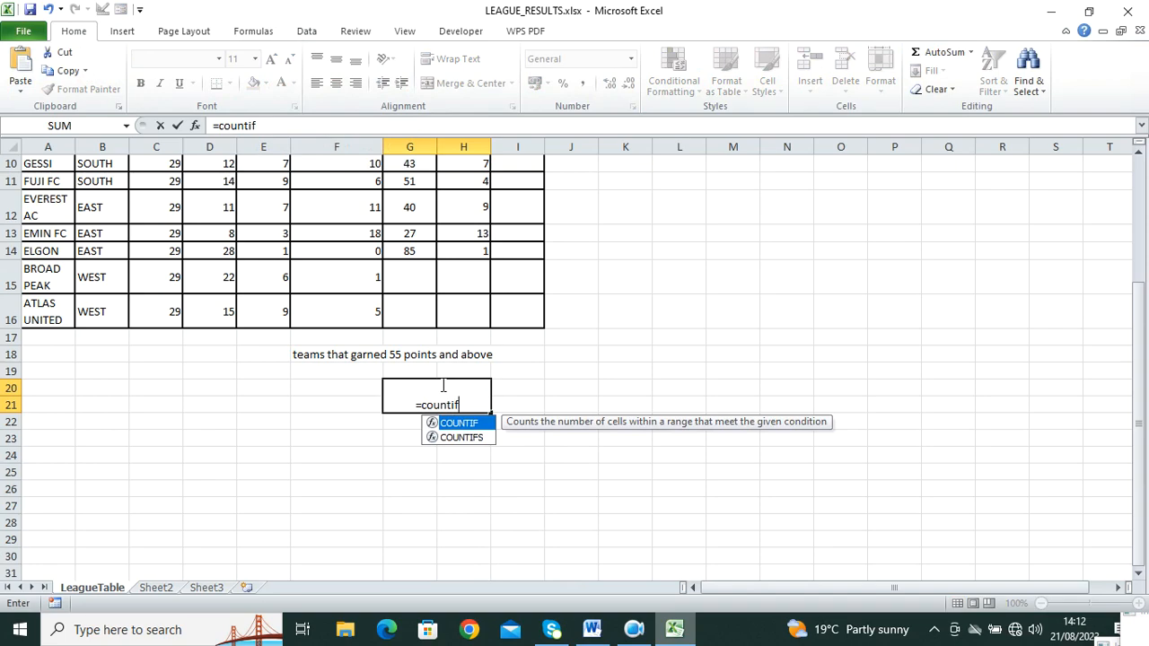
text(()
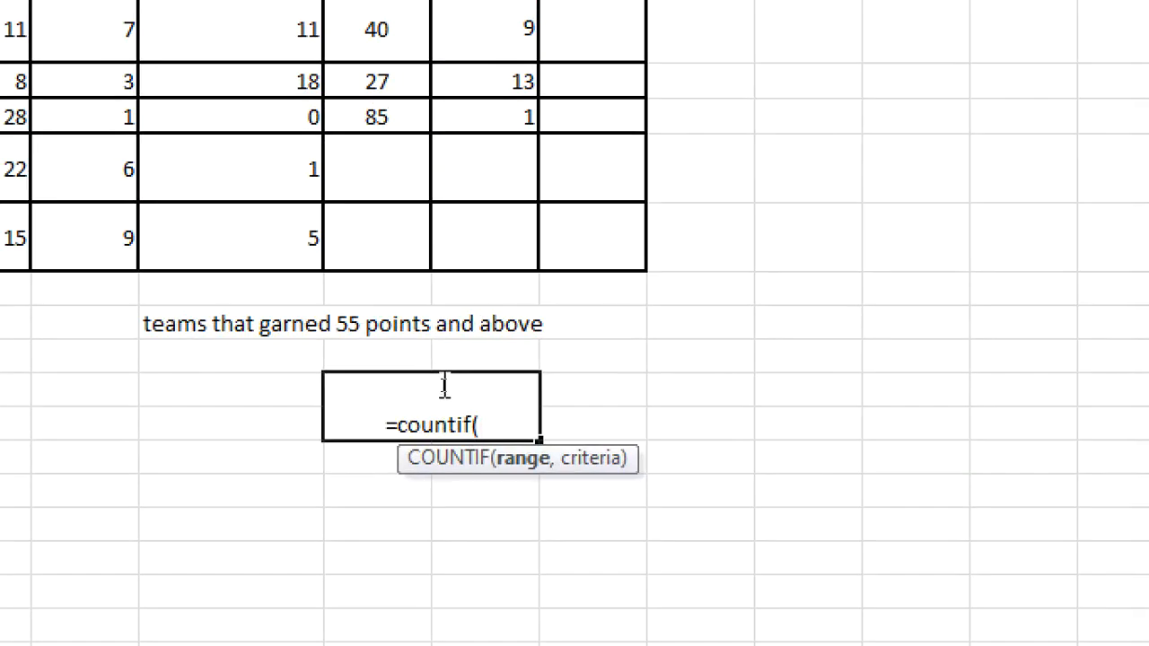
click(361, 115)
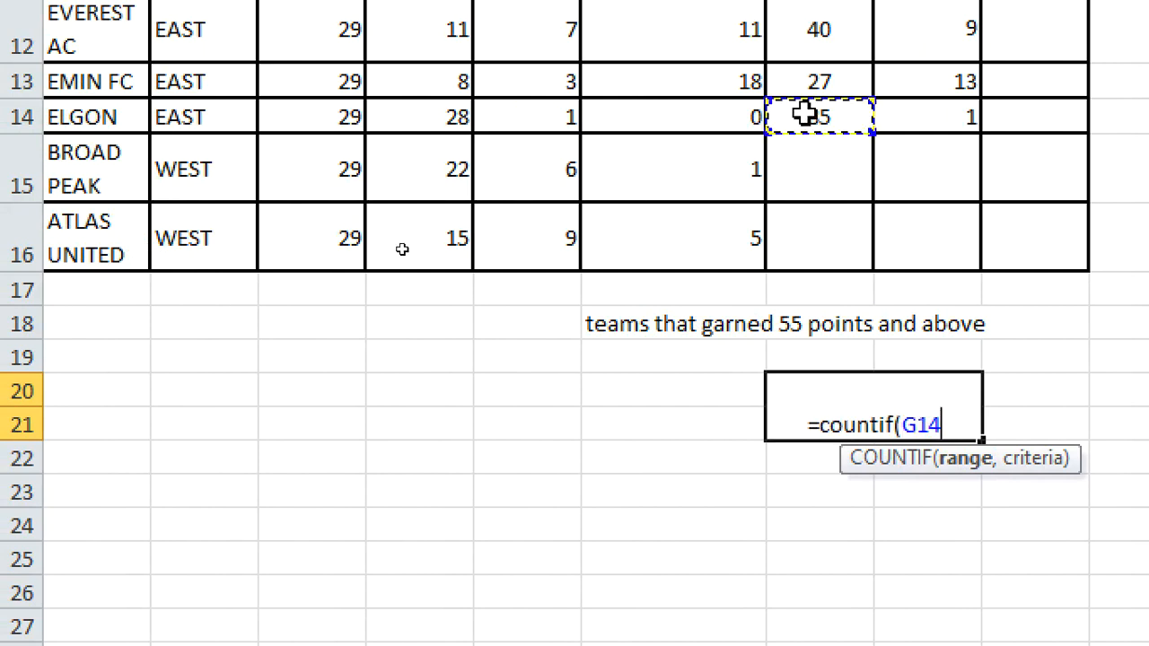
key(BackSpace)
key(BackSpace)
key(BackSpace)
key(BackSpace)
key(BackSpace)
key(BackSpace)
key(BackSpace)
key(BackSpace)
key(BackSpace)
key(BackSpace)
key(BackSpace)
key(BackSpace)
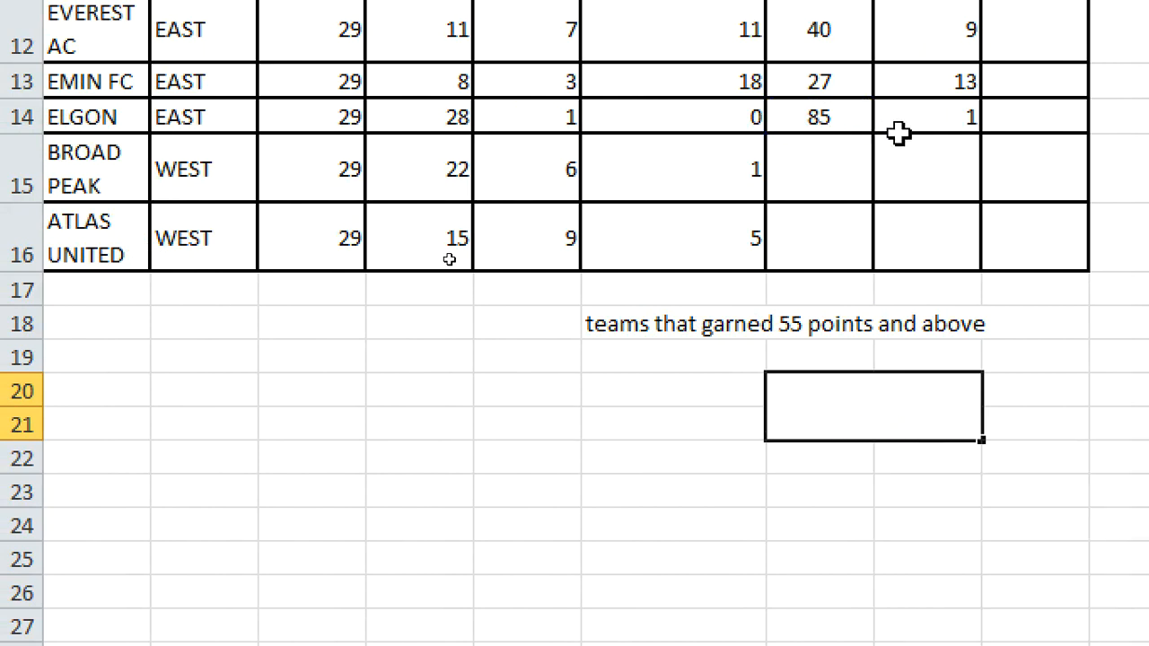
click(936, 207)
Step: Fill the Points formula to rows 15–16 and copy the RANK formula down column H to row 16
click(844, 124)
drag(874, 135, 887, 262)
click(949, 121)
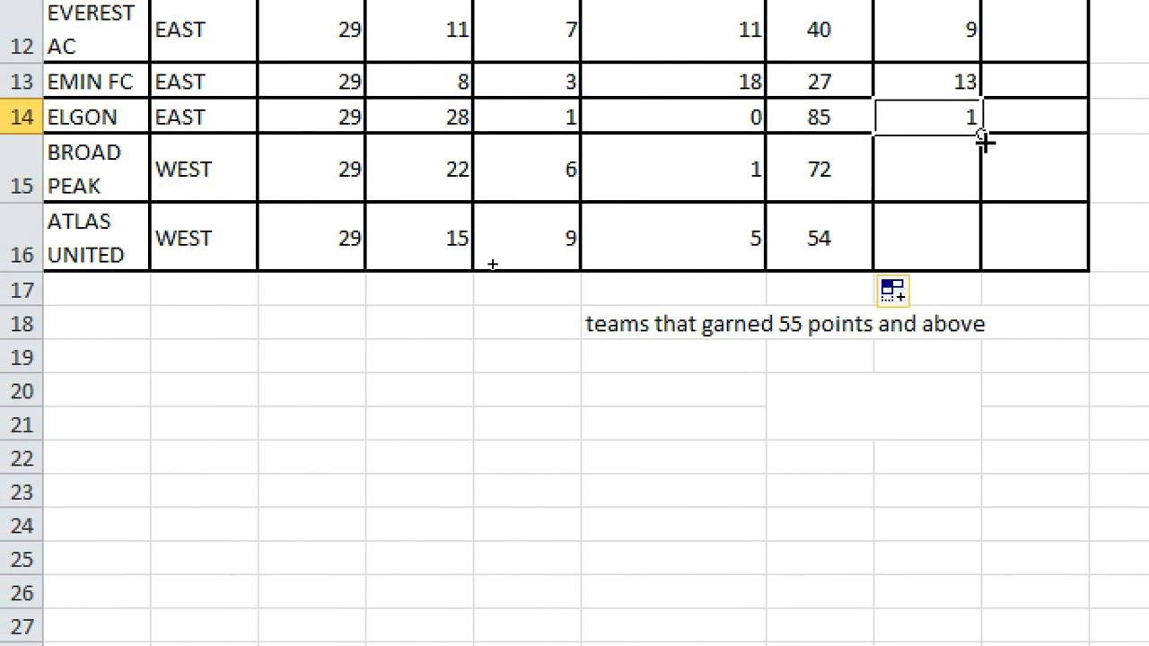
drag(982, 135, 983, 244)
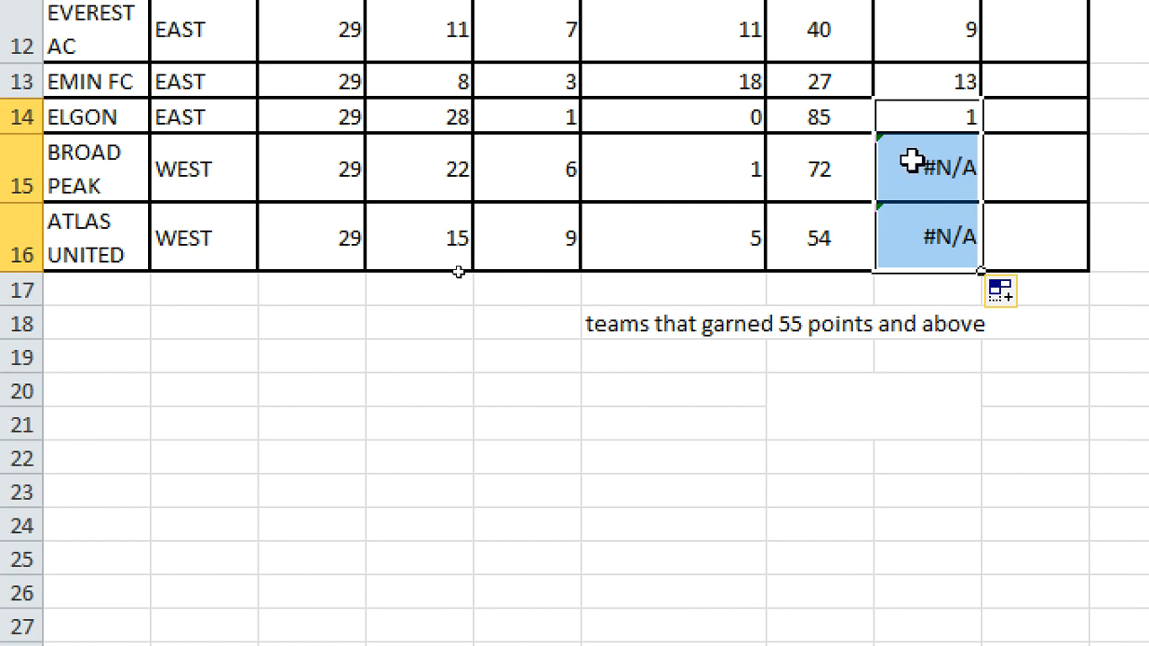
click(933, 80)
drag(981, 107, 995, 244)
click(936, 188)
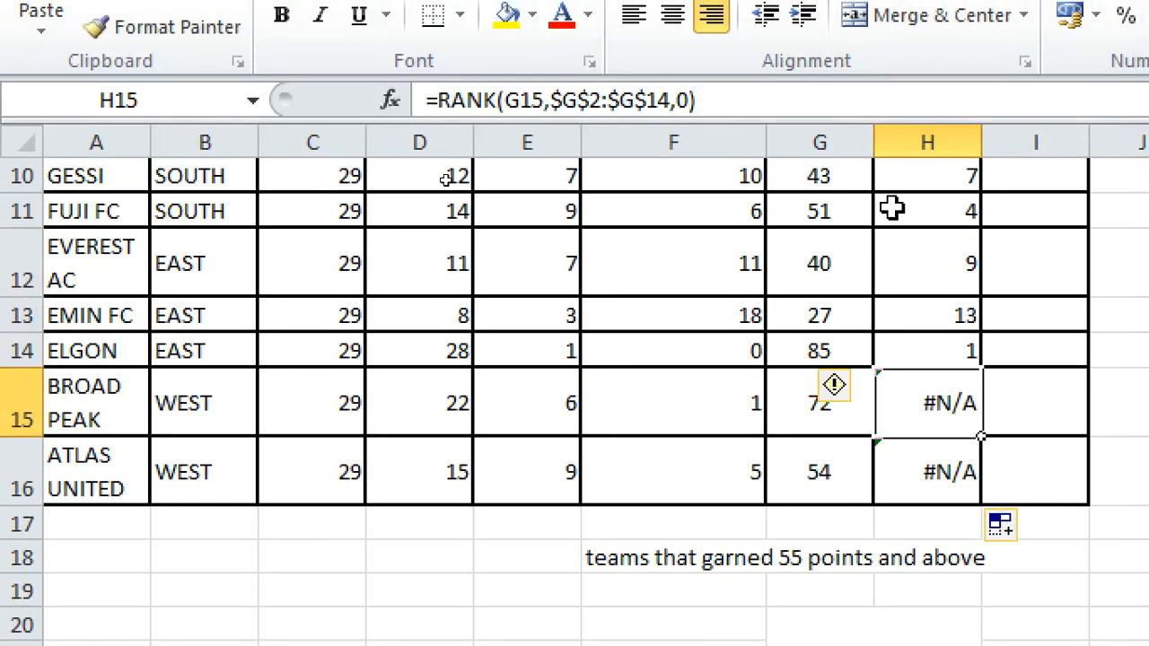
scroll(929, 5, up, 3)
click(943, 281)
drag(979, 297, 1020, 645)
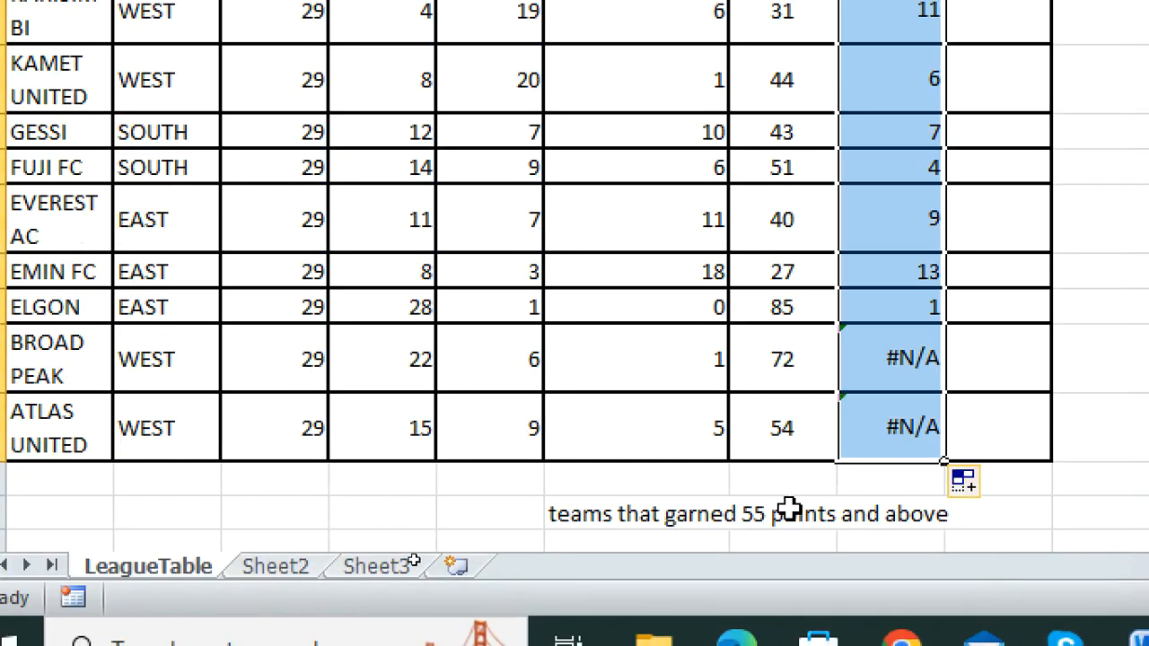
scroll(790, 464, down, 2)
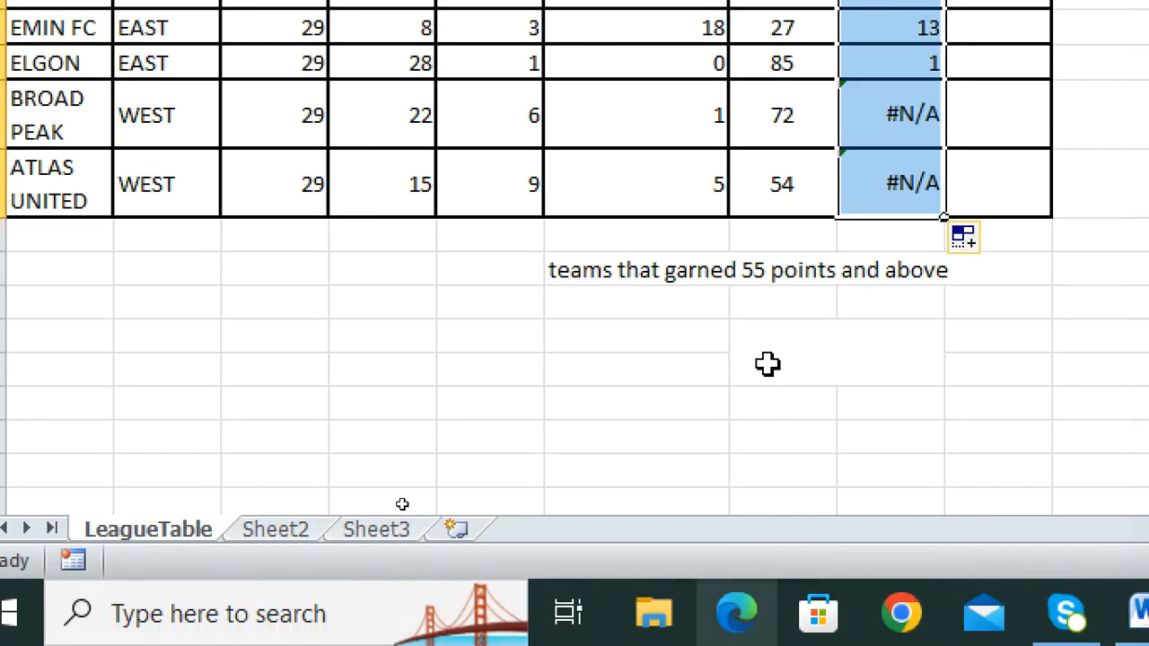
Step: Enter =countif(G2:G16,>55) in the merged cell under the label
click(804, 360)
text(=countif)
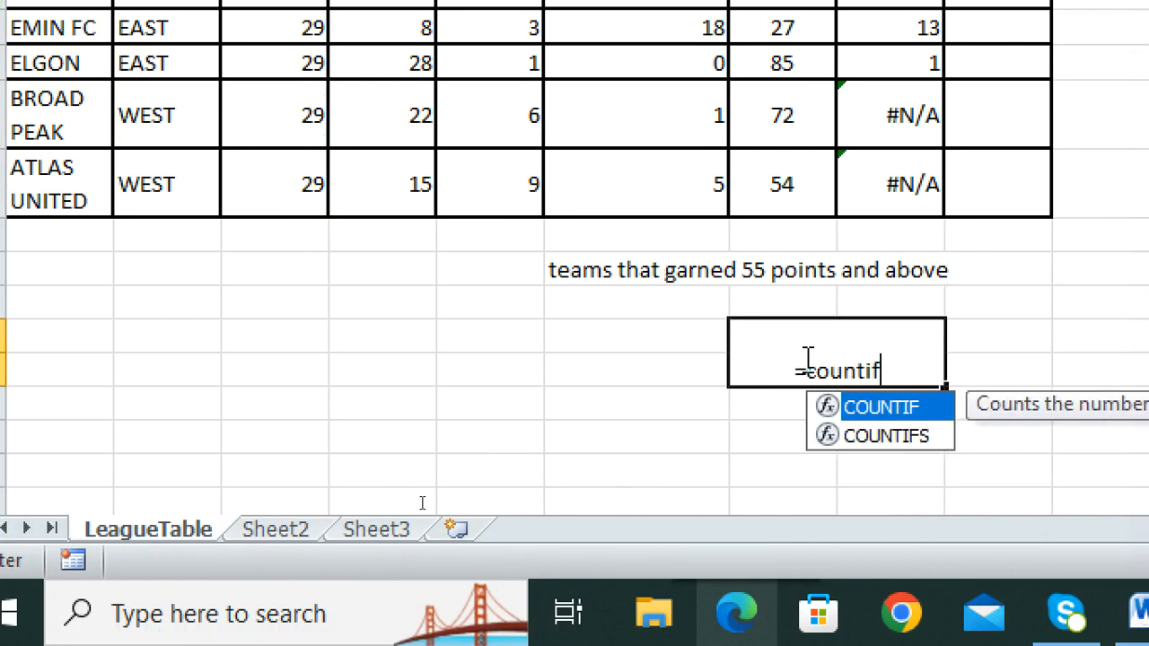
text(()
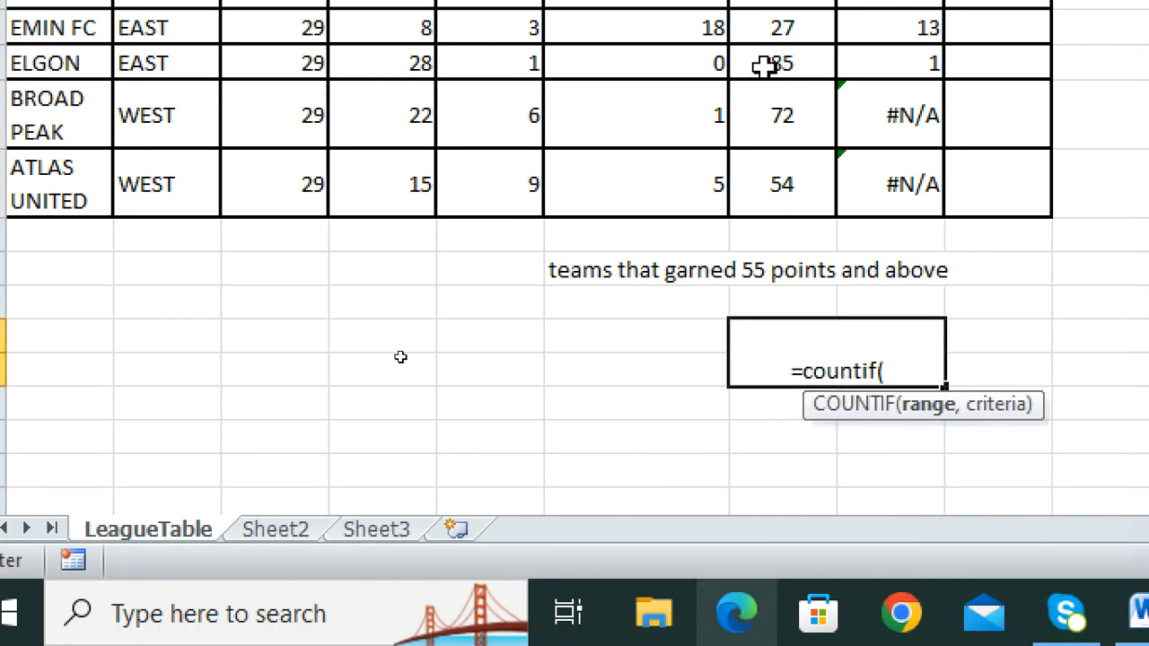
scroll(802, 82, up, 2)
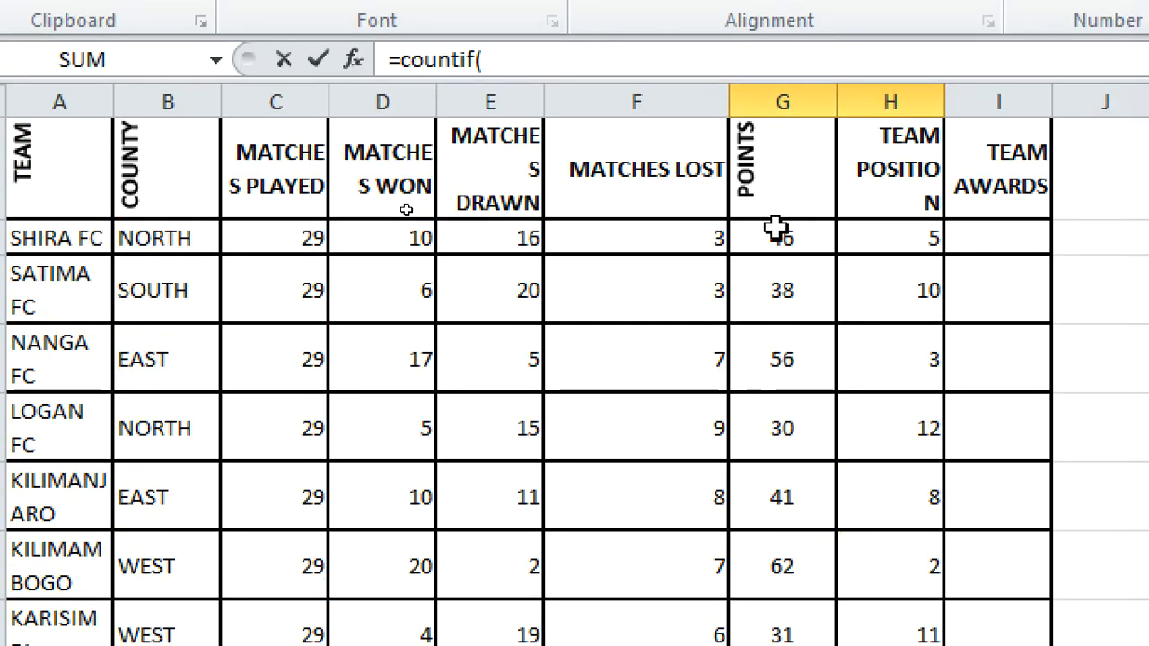
click(777, 235)
text(:)
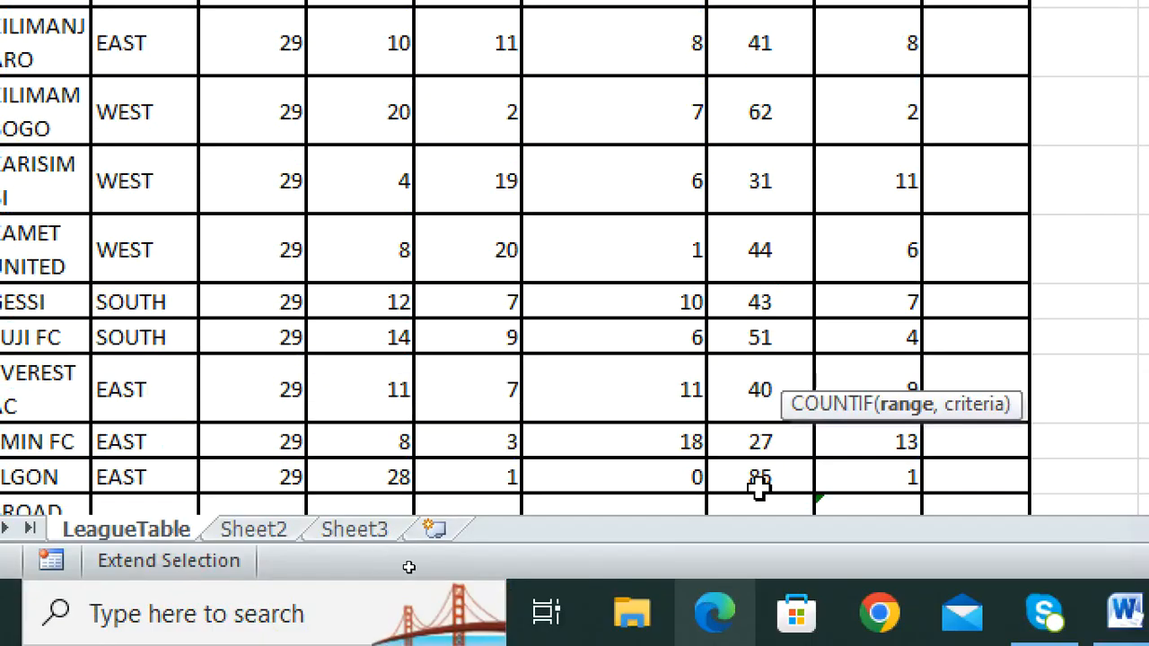
click(766, 483)
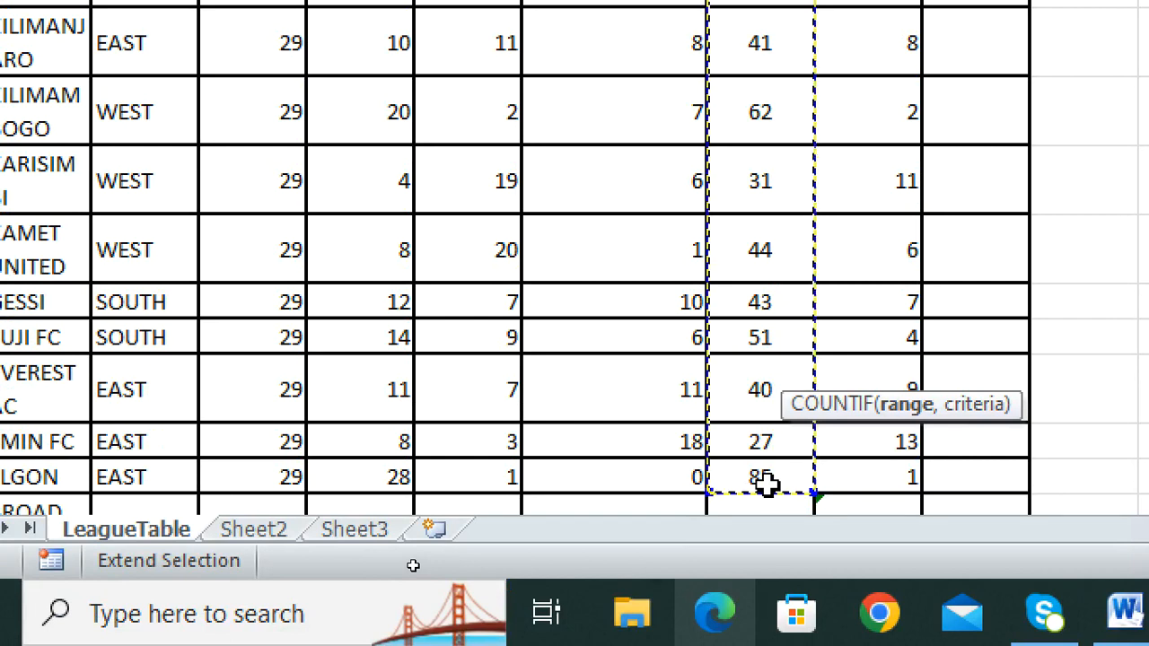
scroll(743, 491, down, 2)
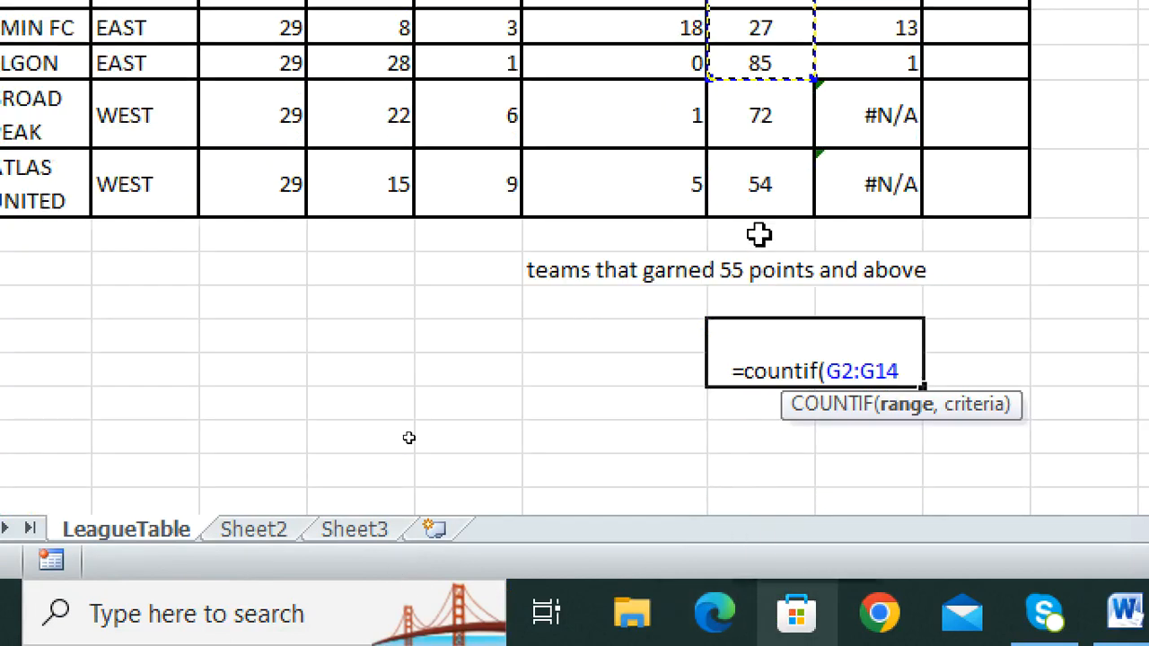
shift+click(757, 184)
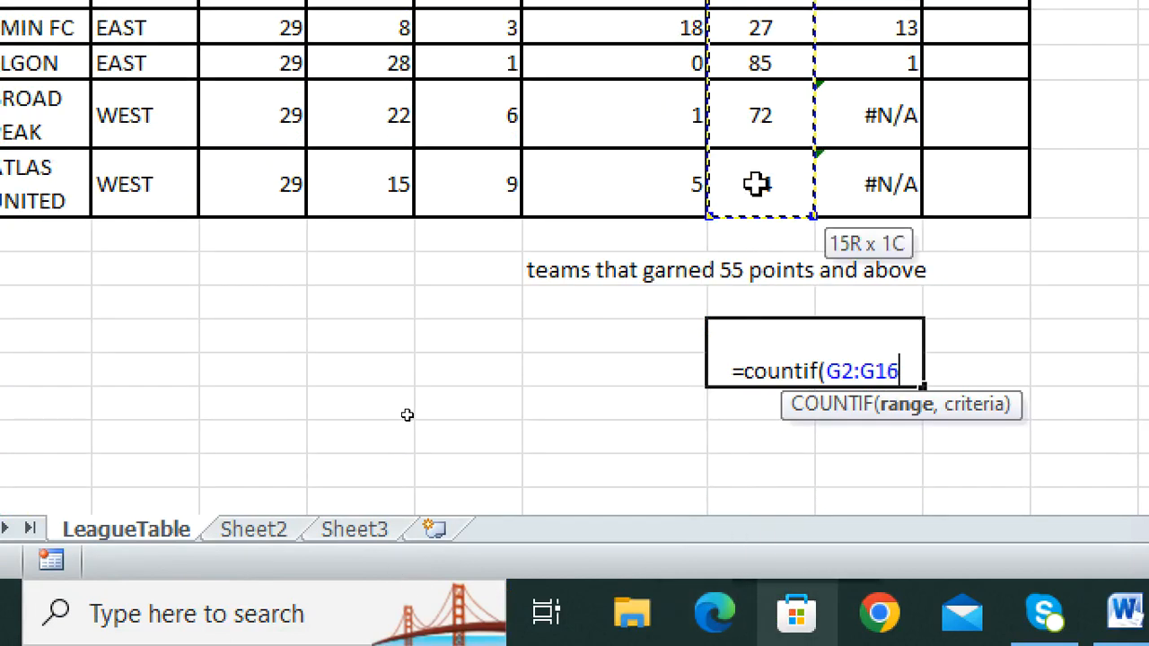
text(,)
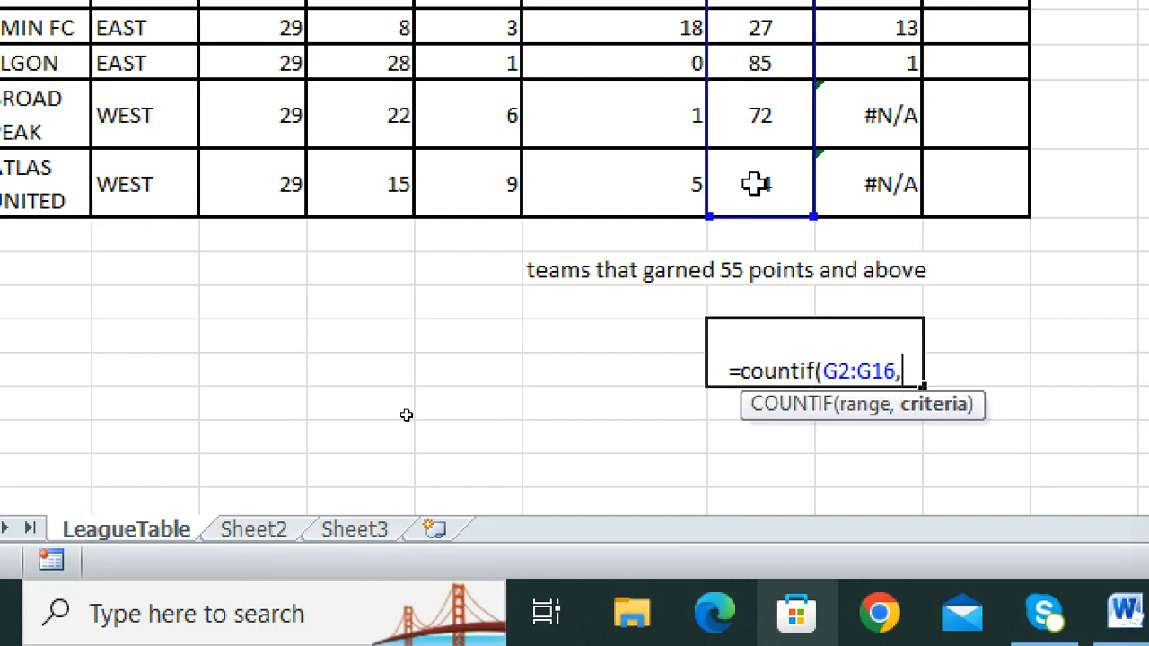
text(>55)
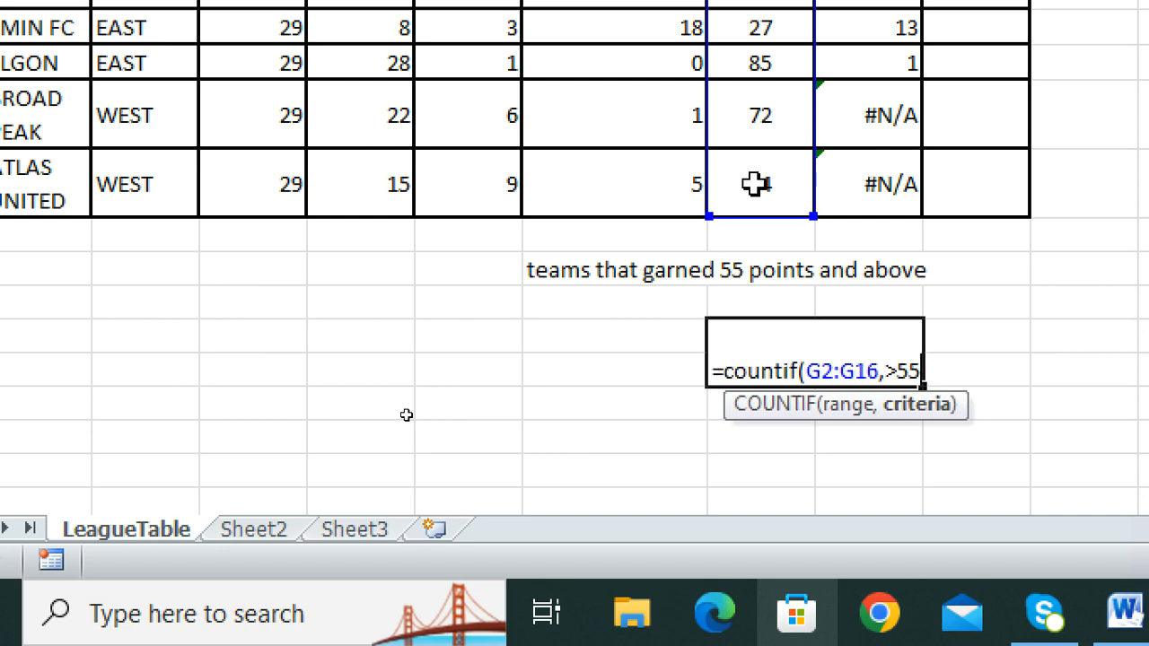
text())
key(Return)
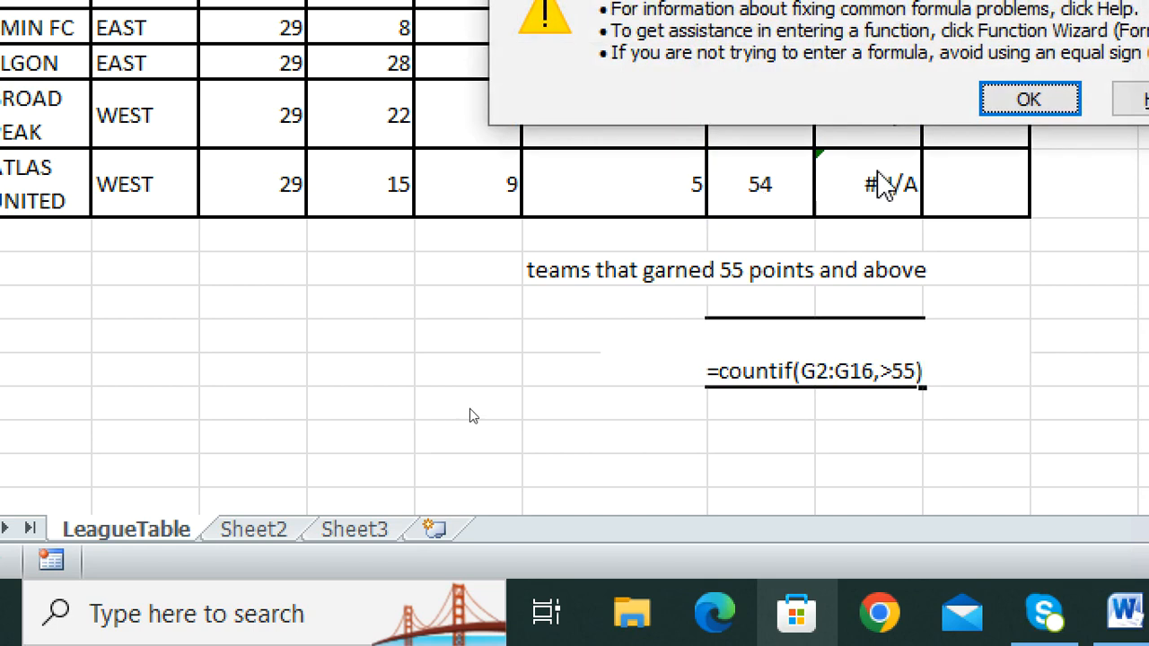
Step: Dismiss the error and quote the criterion as ">55" so the count shows 4
click(1030, 99)
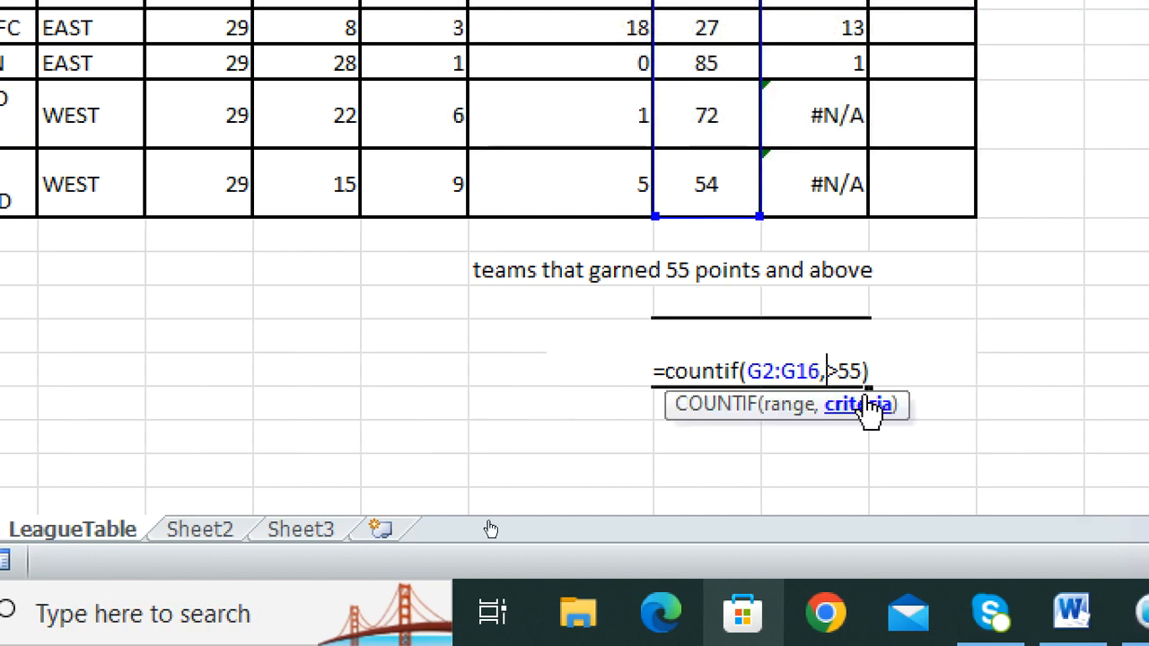
text(@)
key(BackSpace)
text(£)
key(BackSpace)
text(")
click(871, 368)
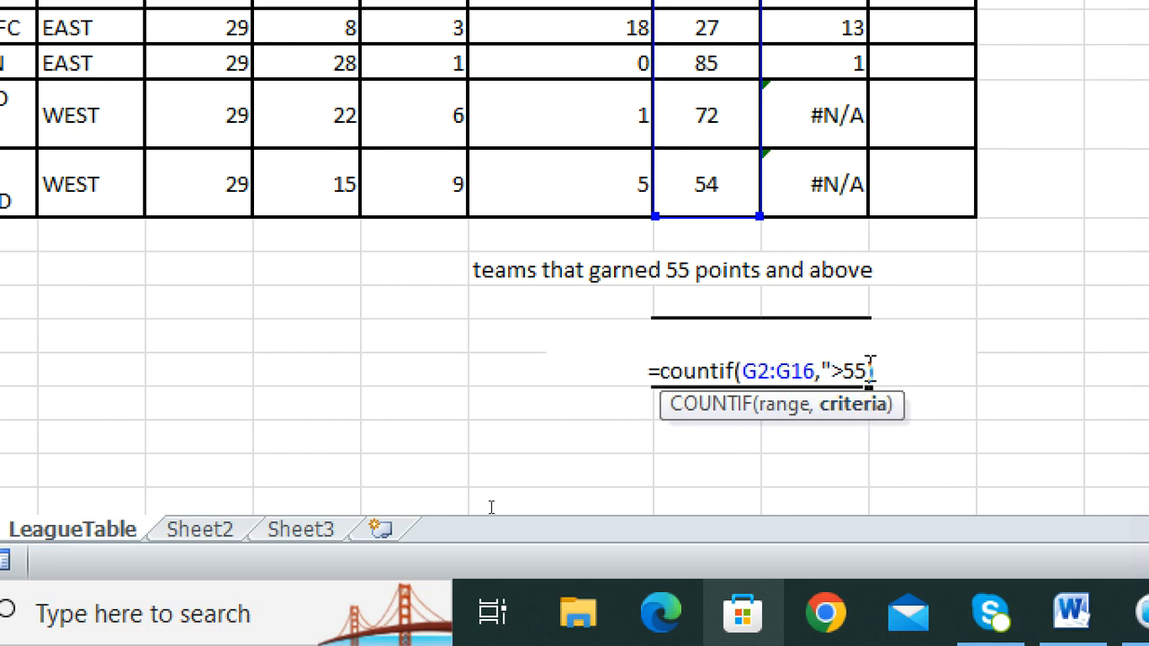
text("))
key(Return)
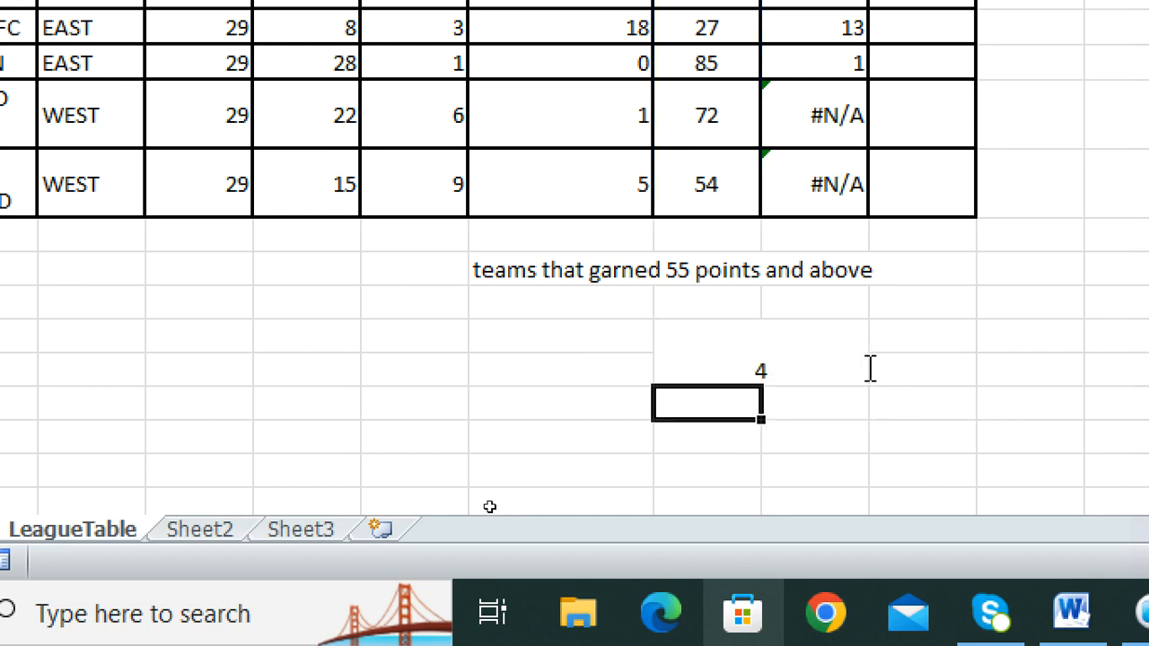
click(792, 376)
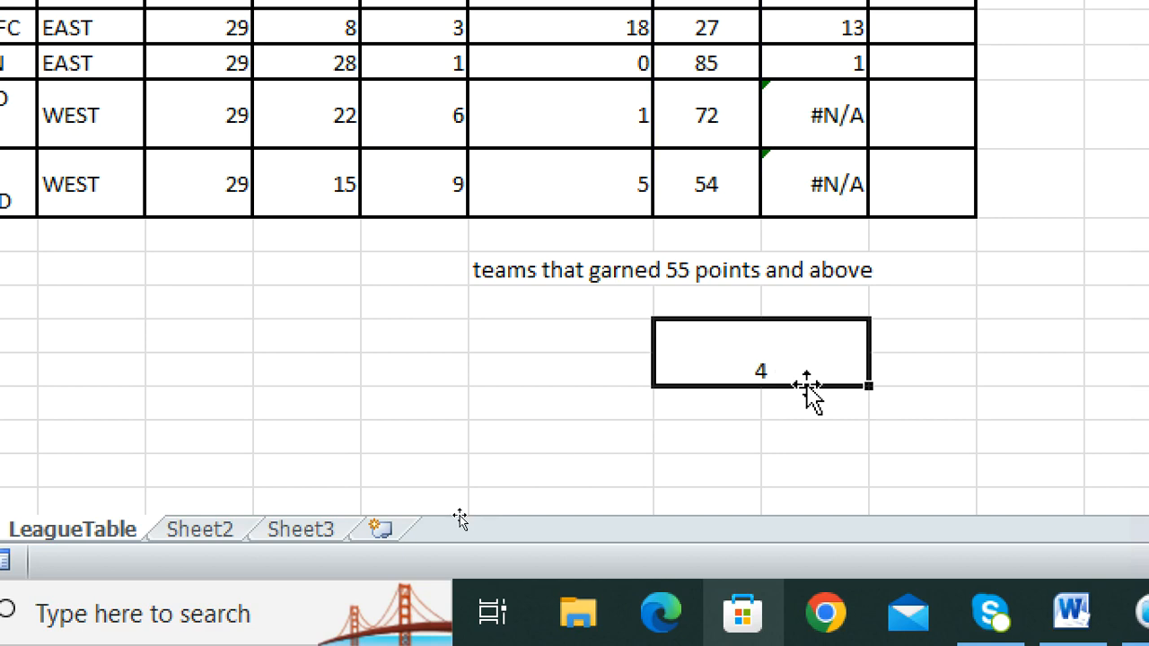
Step: Check the 85 and 62 point cells and the COUNTIF formula, then switch to Word
scroll(808, 386, up, 3)
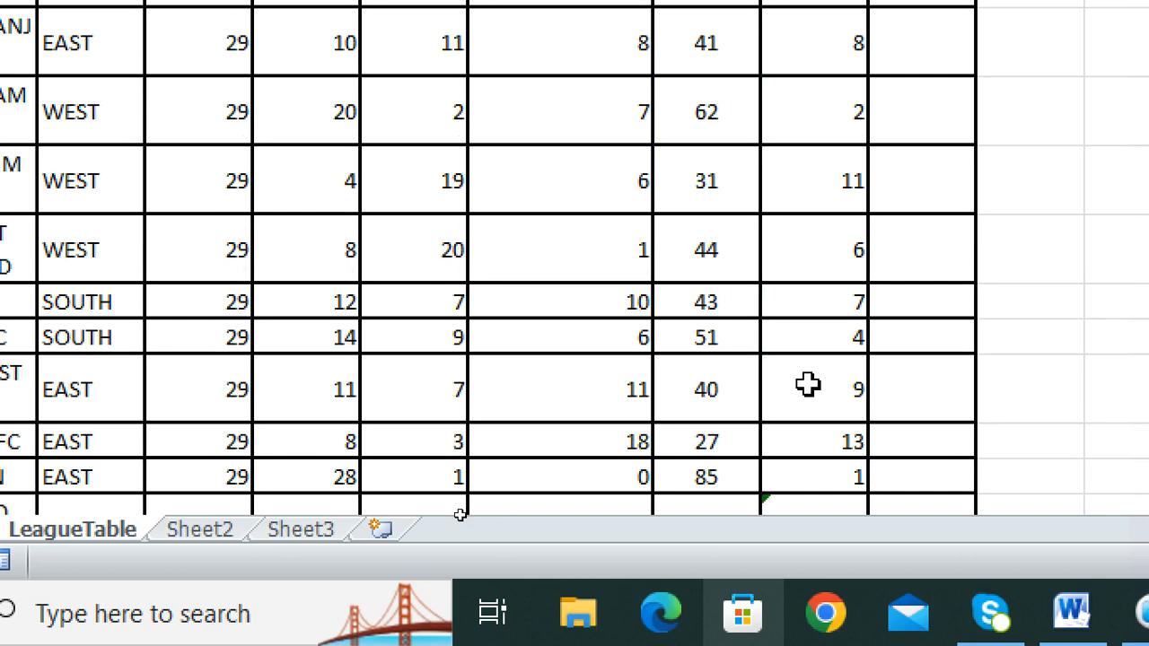
click(724, 477)
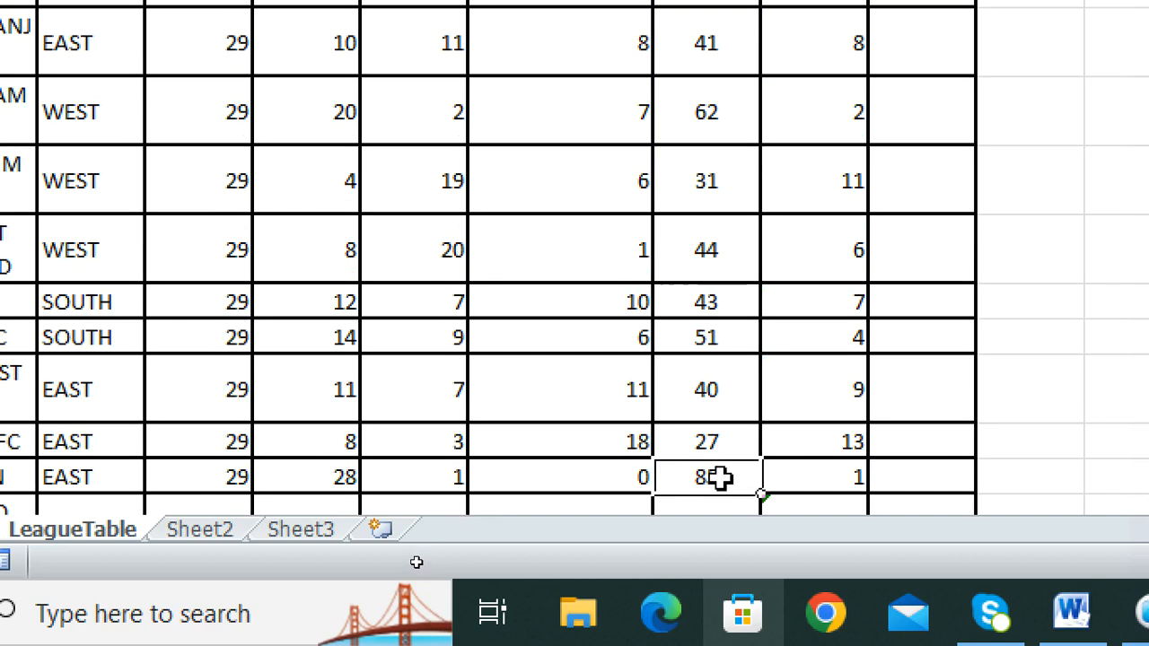
click(708, 114)
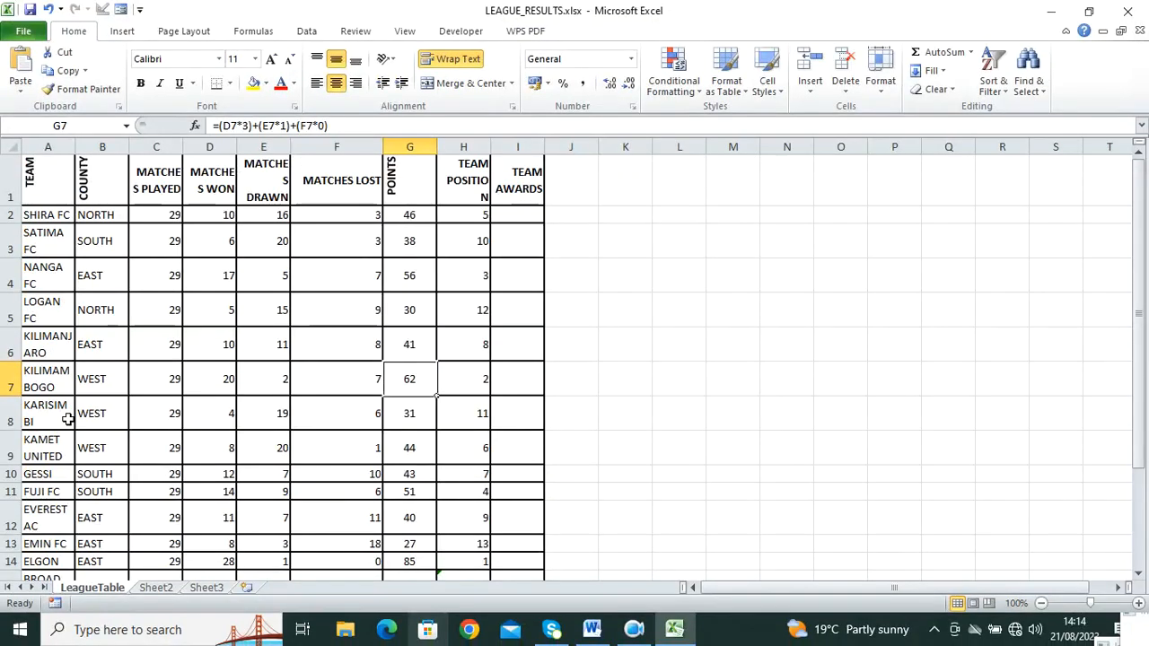
scroll(513, 462, down, 4)
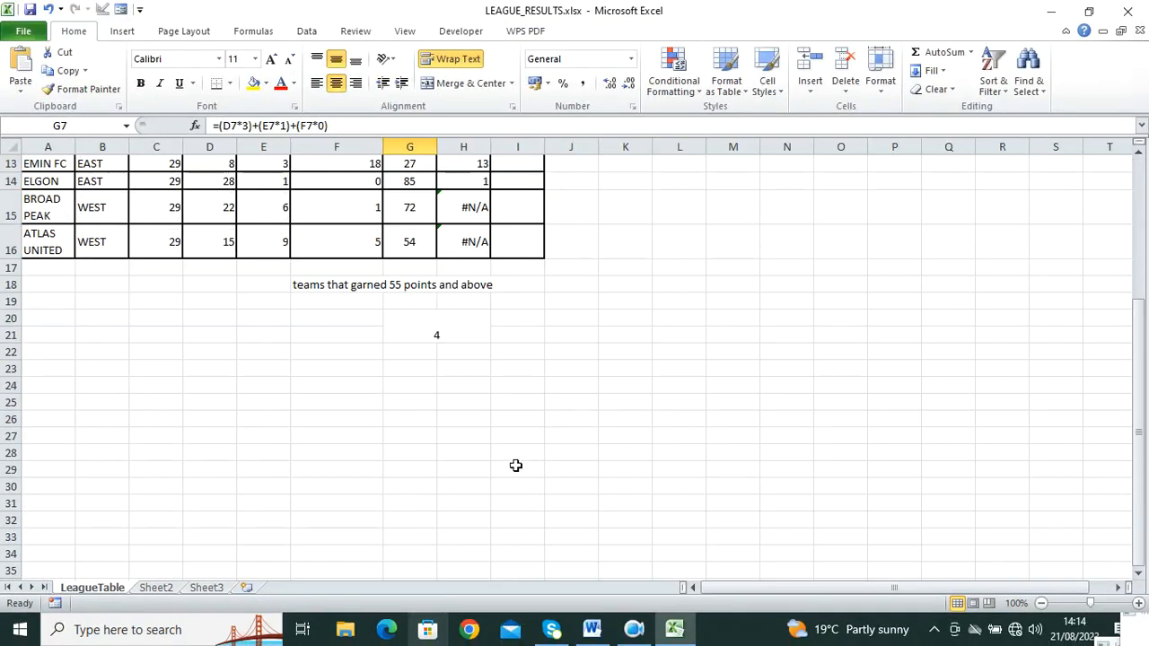
click(439, 332)
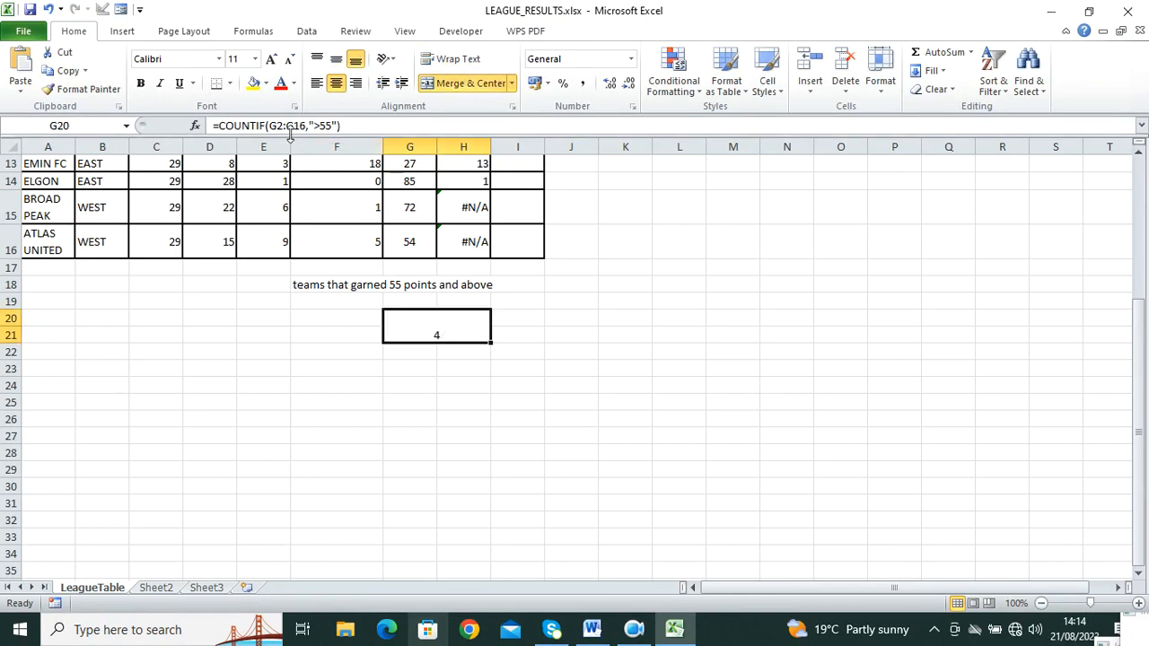
drag(211, 126, 341, 125)
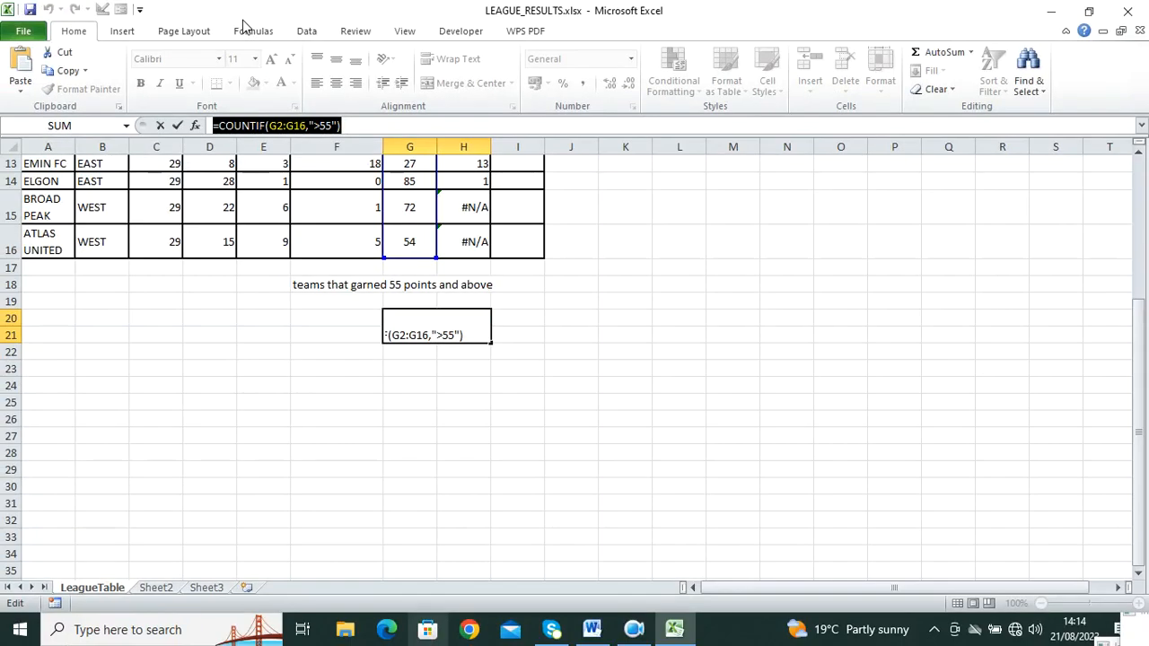
click(592, 632)
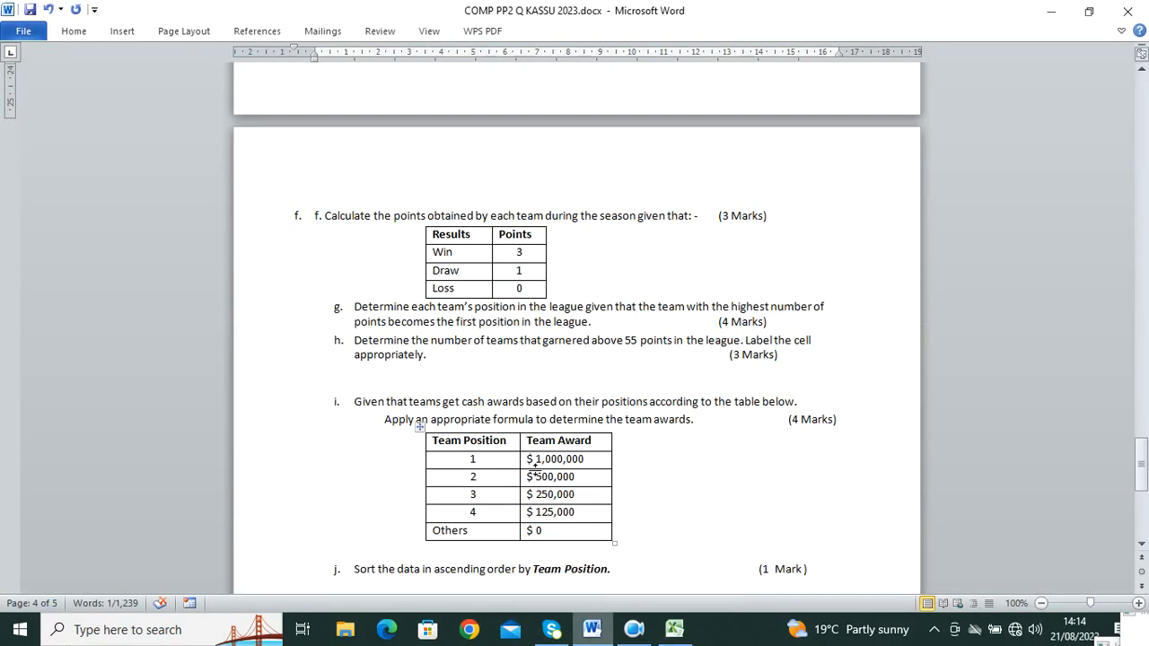
Step: Scroll the question paper to the team awards prize table, then go back to Excel
scroll(485, 377, down, 2)
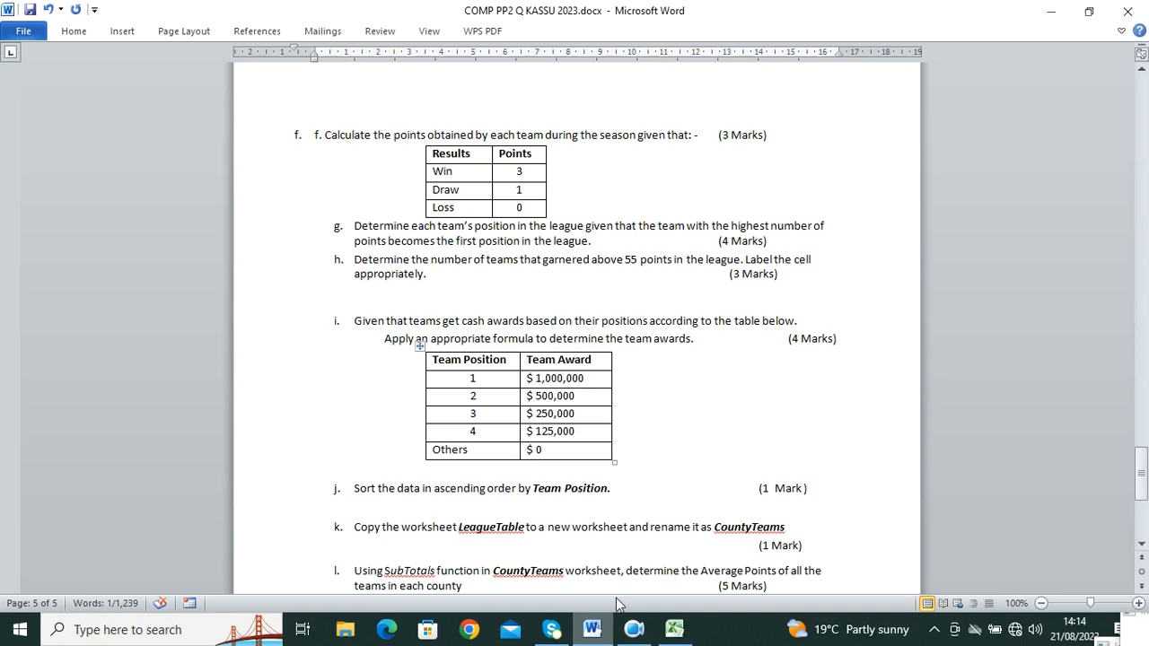
click(675, 629)
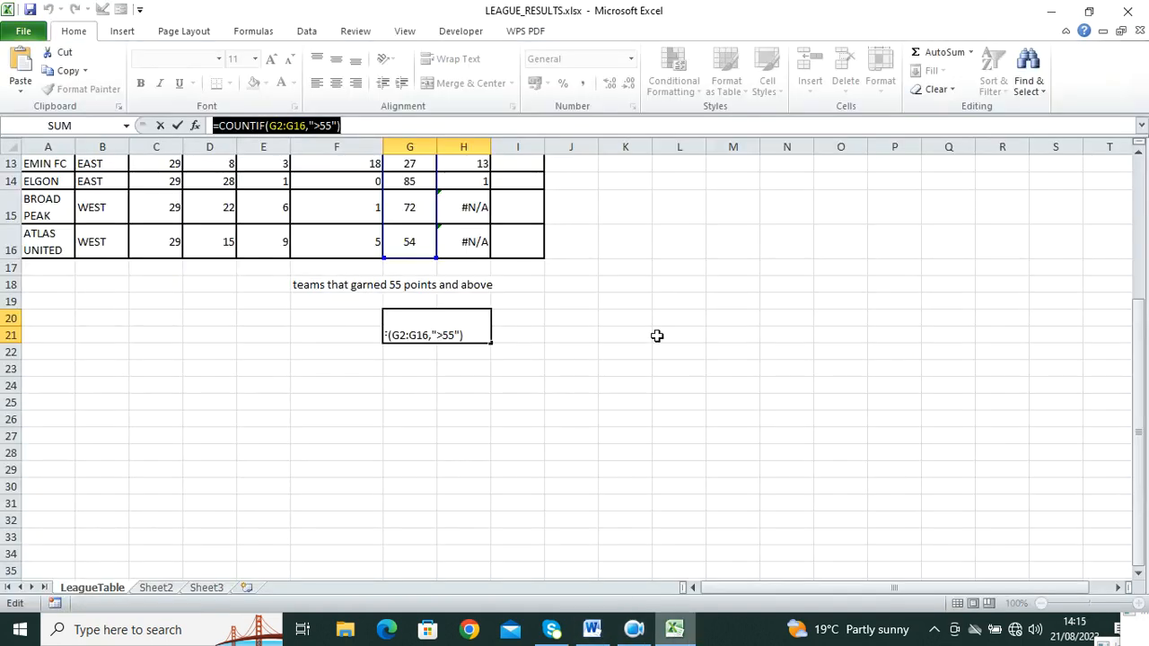
Step: Cancel the accidental edit in the count cell and return to the top of the sheet
click(1042, 299)
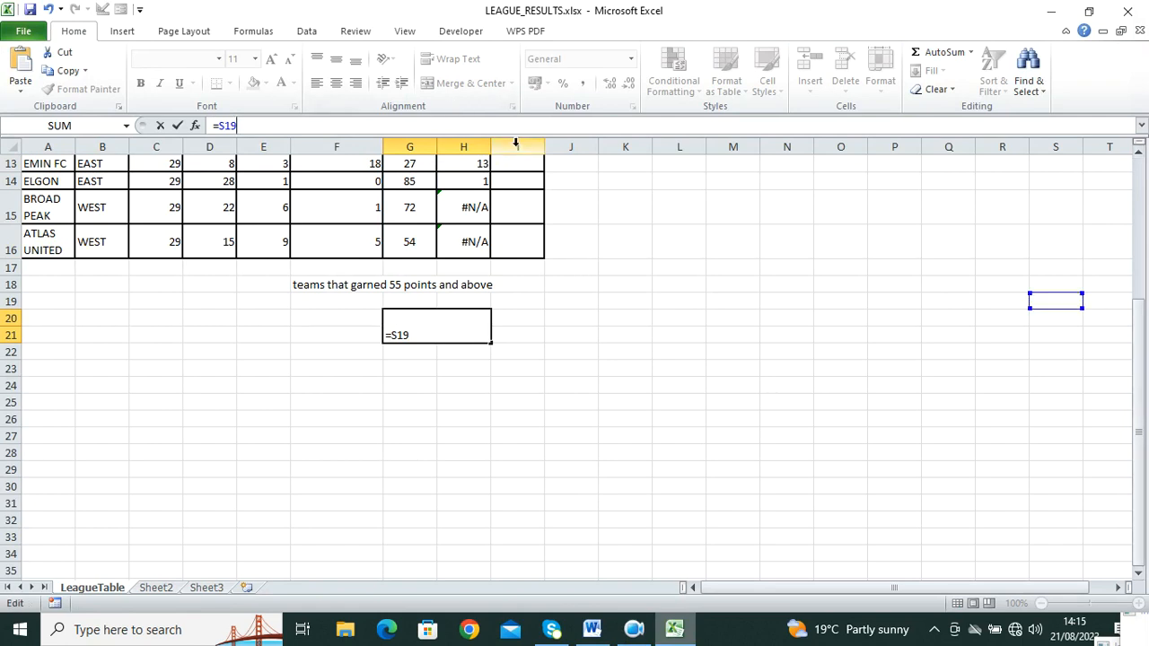
key(Escape)
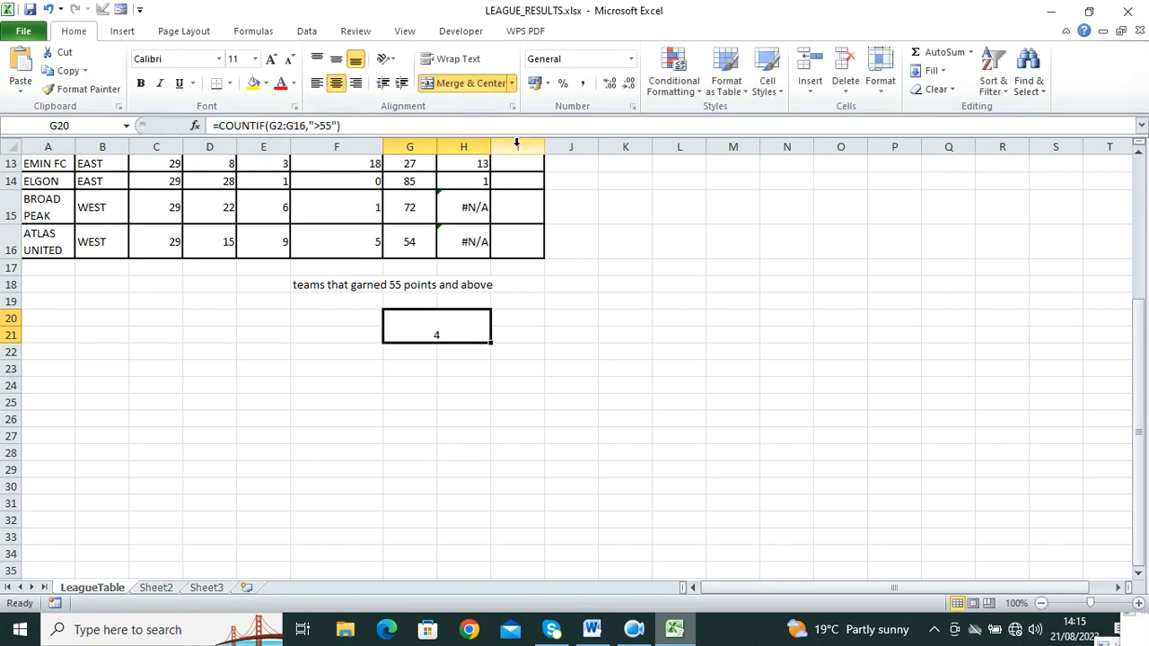
click(552, 352)
scroll(642, 225, up, 4)
Step: In I2, type =if(H2=1,"$ 1,000,000,if(H2=2,"$ 500,000", so position 2 earns $ 500,000
click(526, 218)
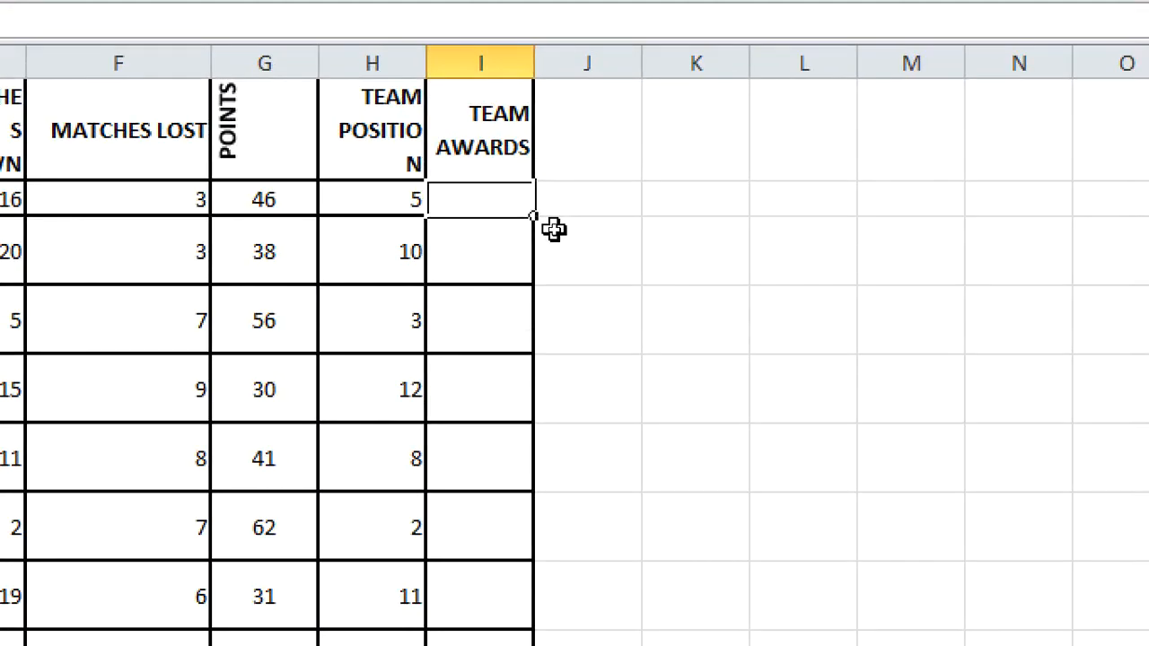
text(=i)
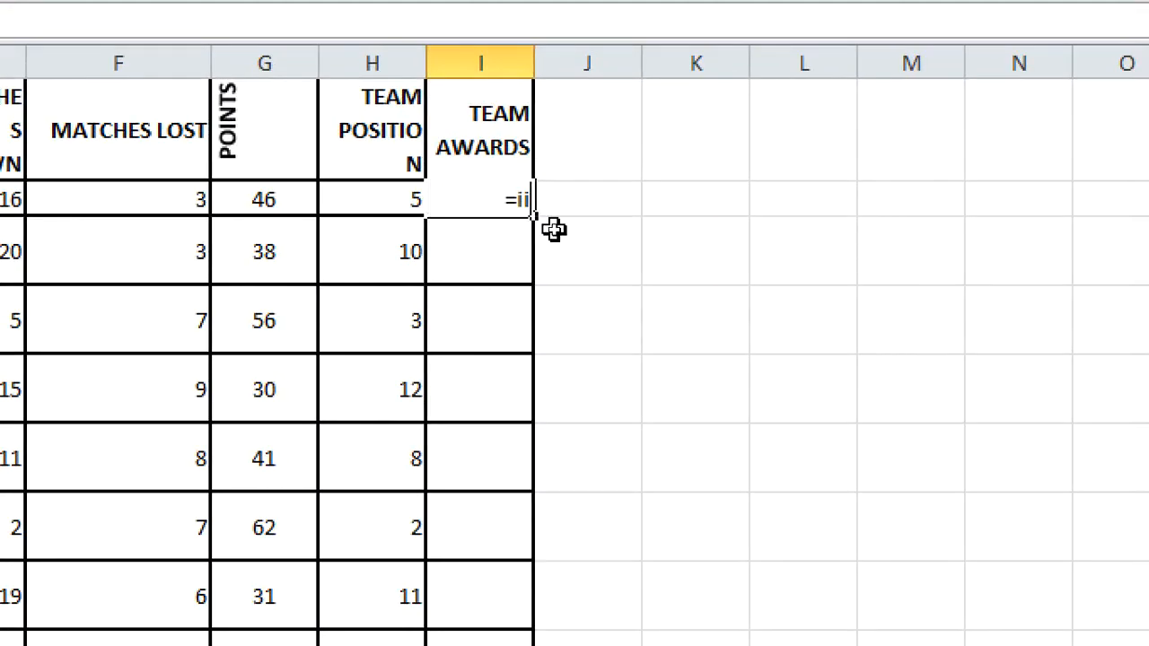
text(f()
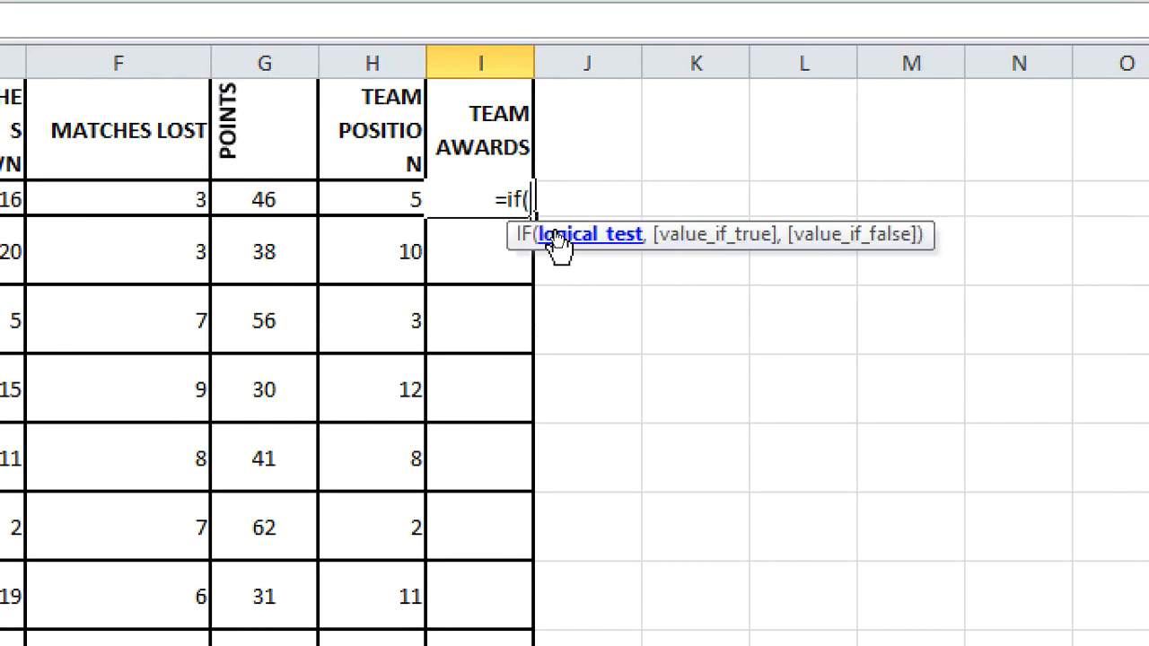
click(372, 201)
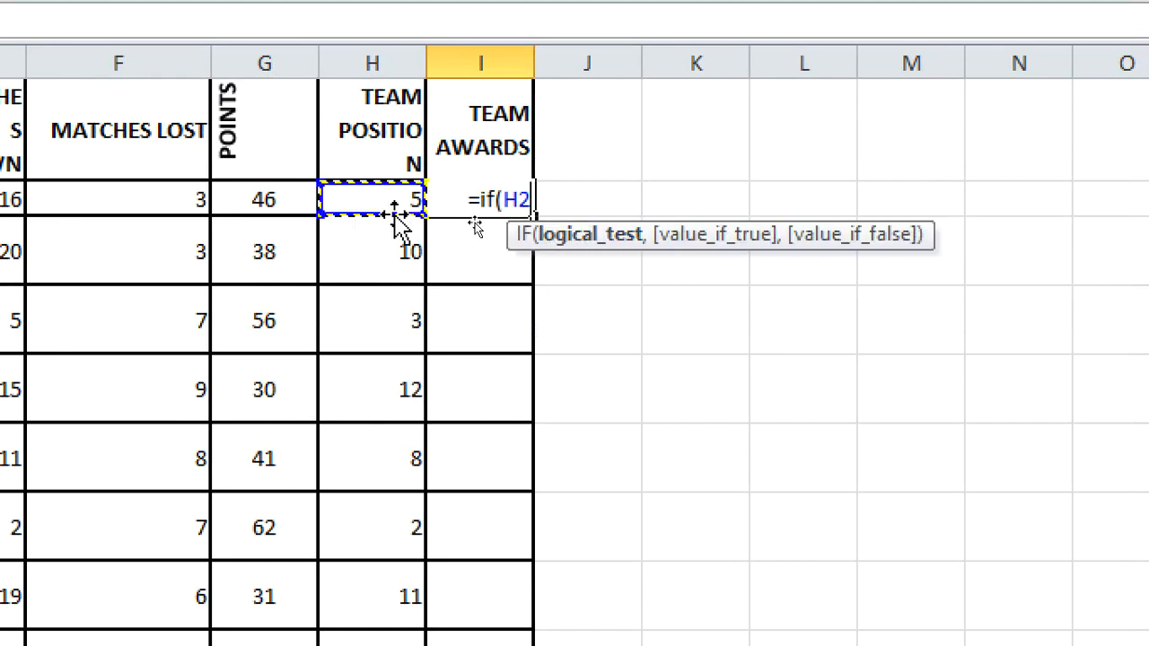
text(=1)
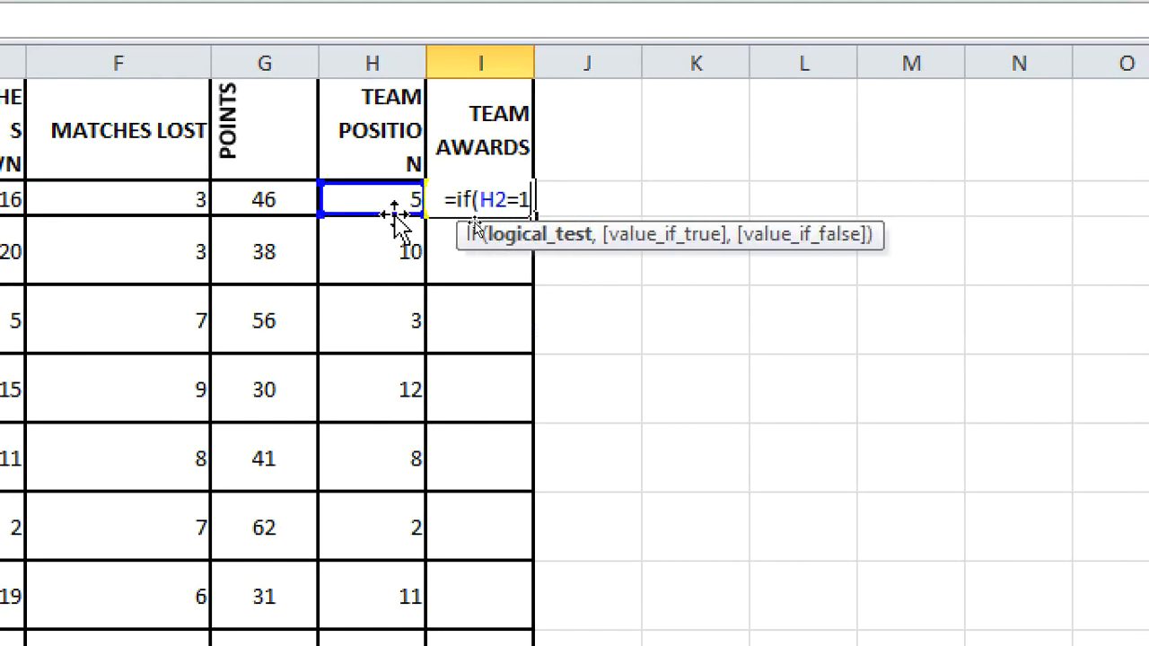
text(,)
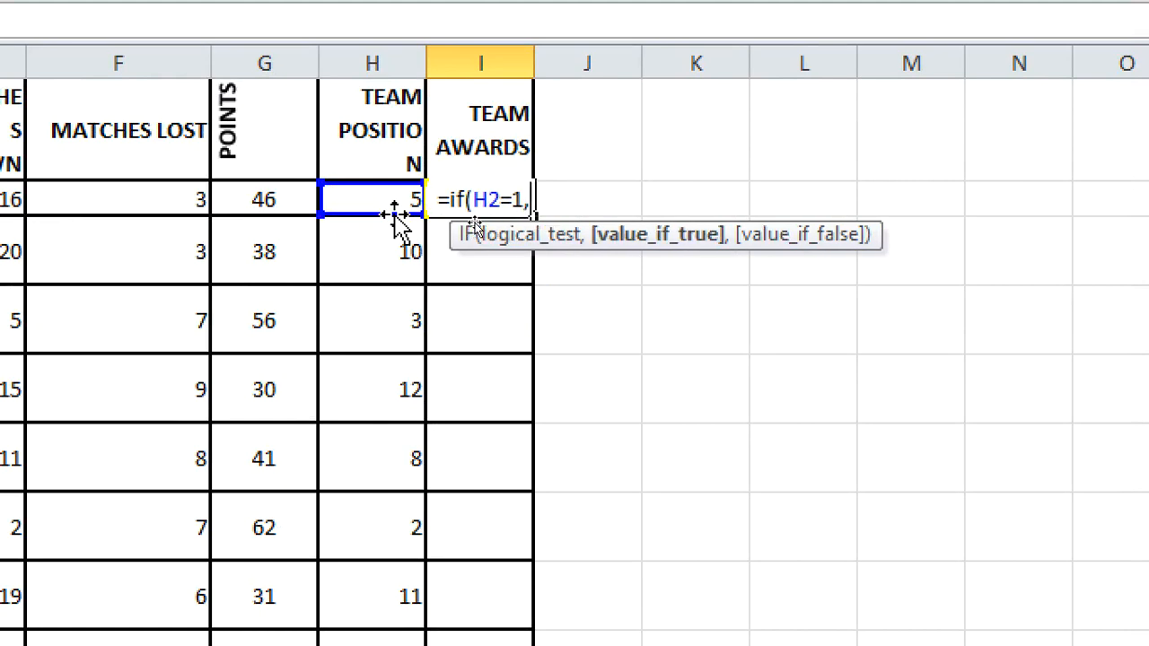
text(@)
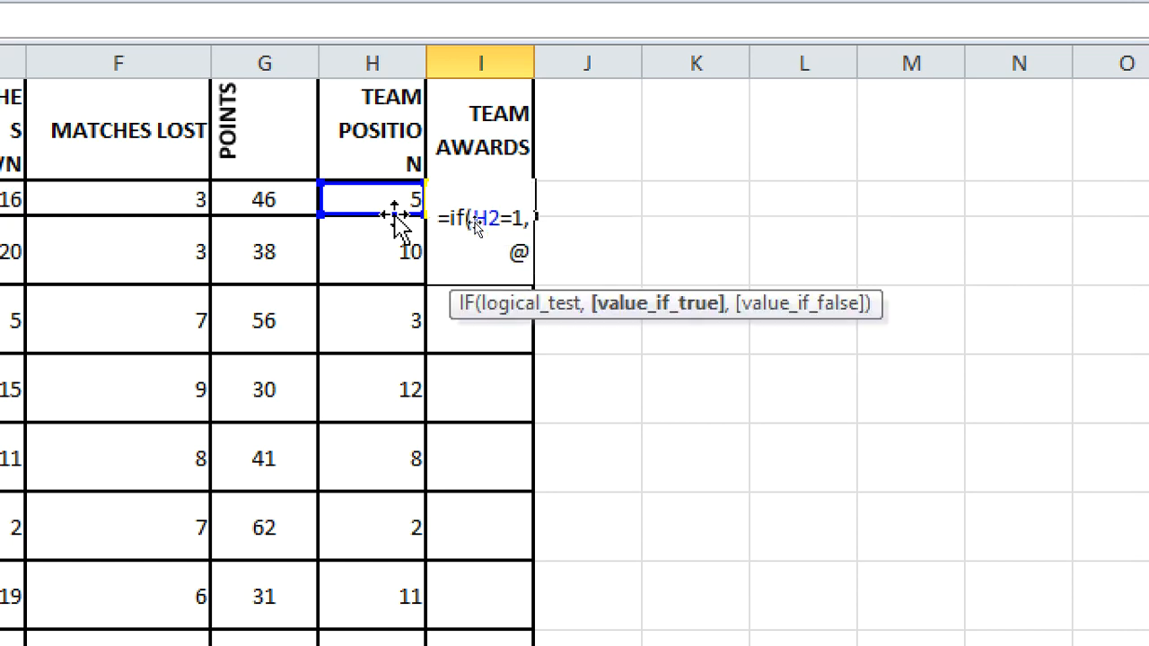
key(BackSpace)
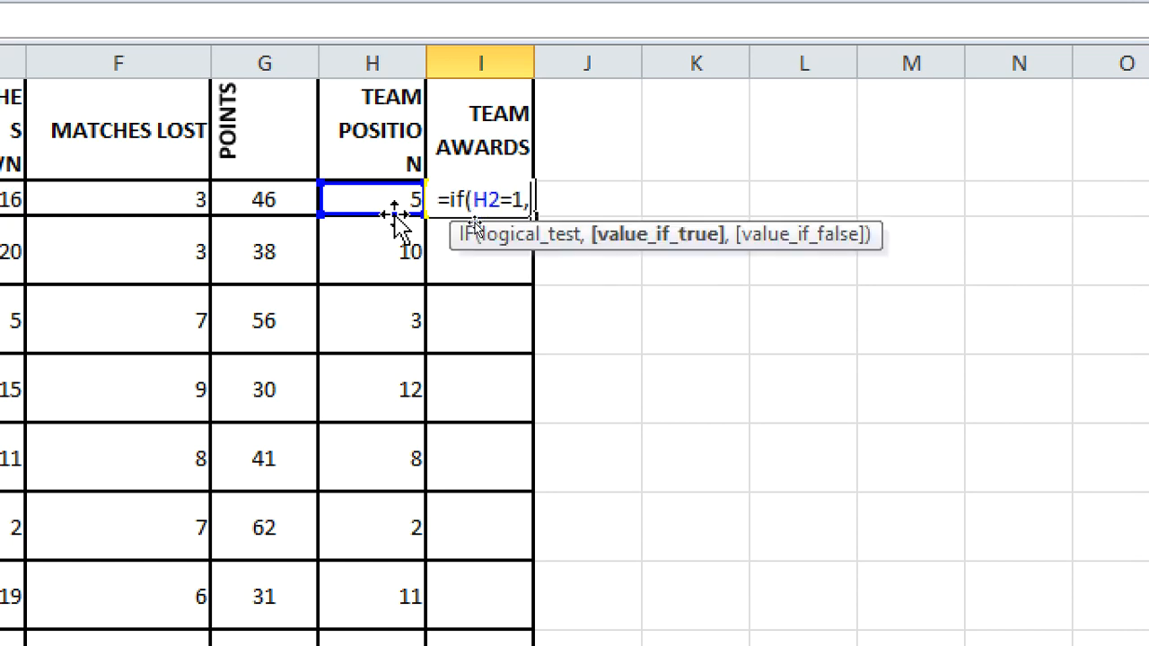
text(")
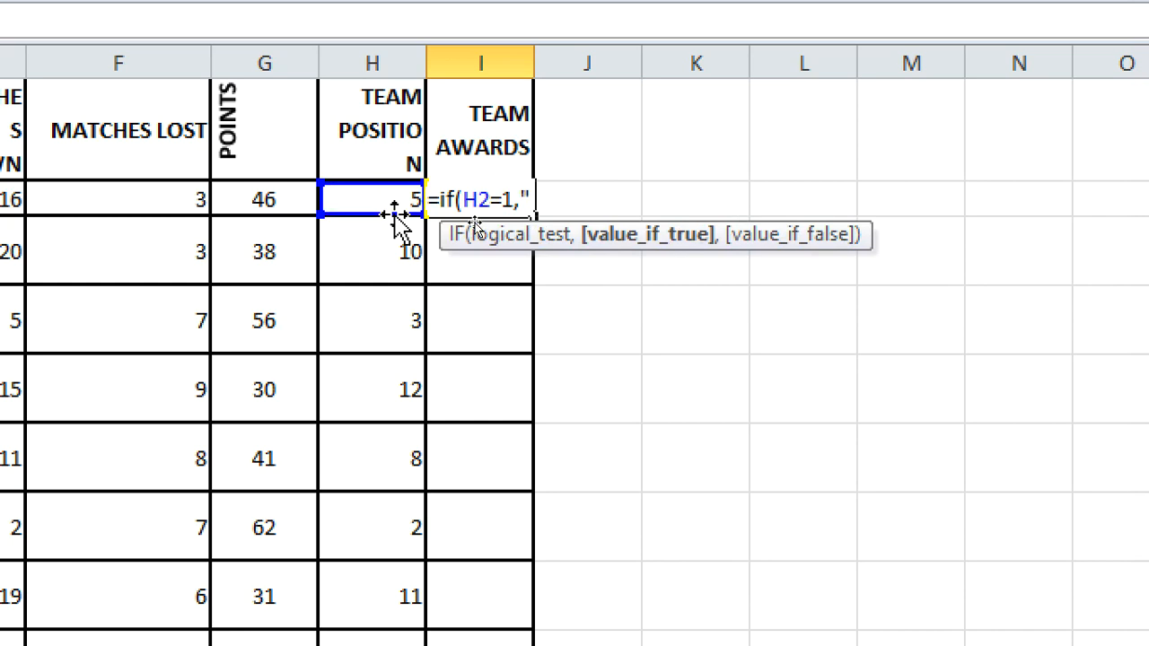
text($ 1)
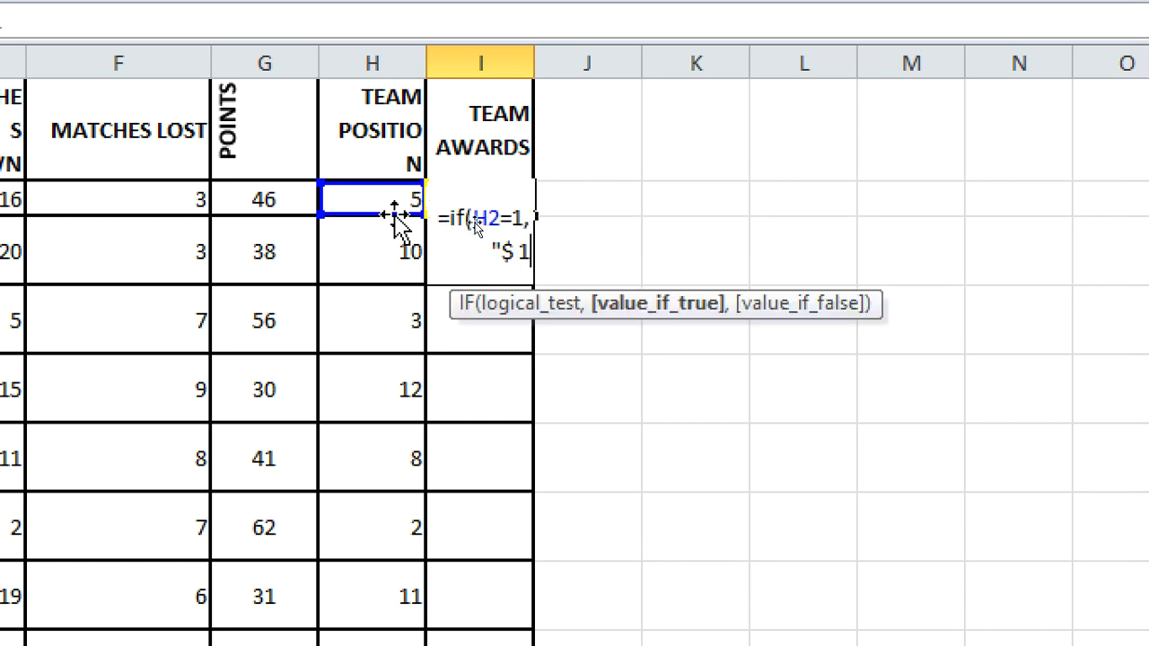
text(,0)
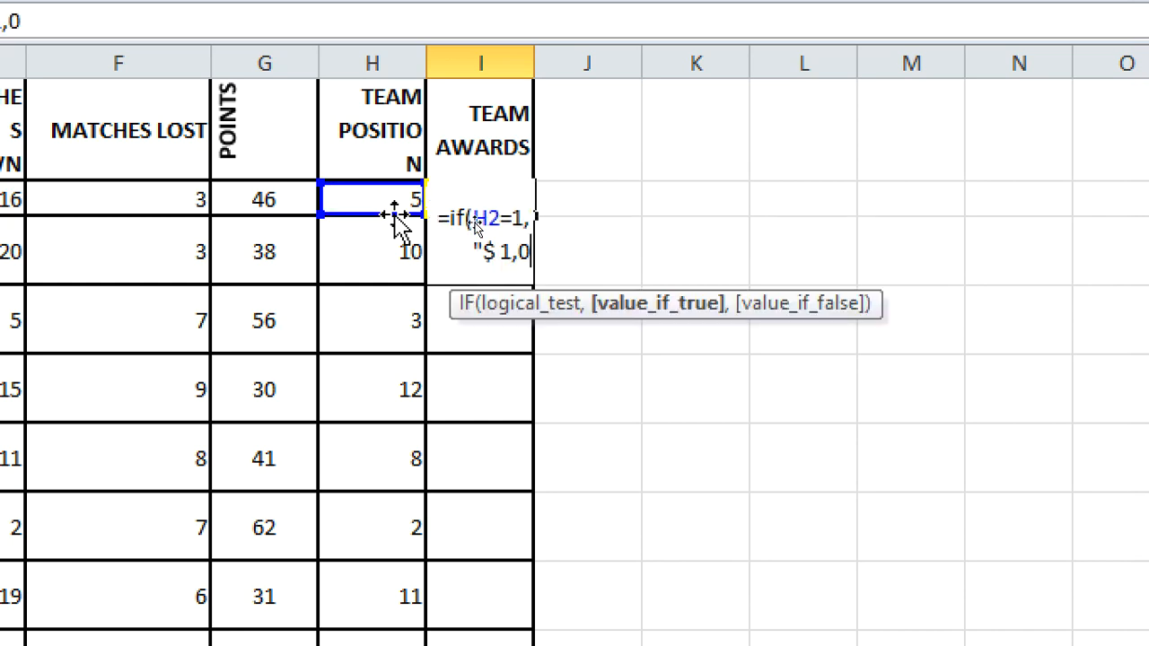
text(00,000,000)
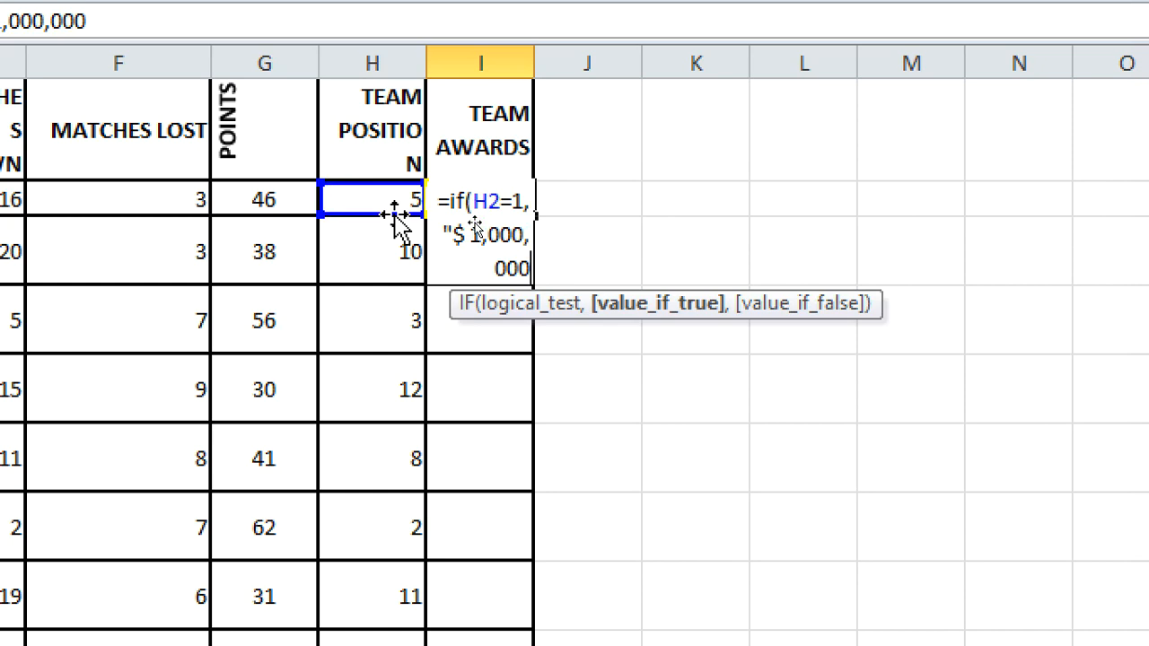
text(if)
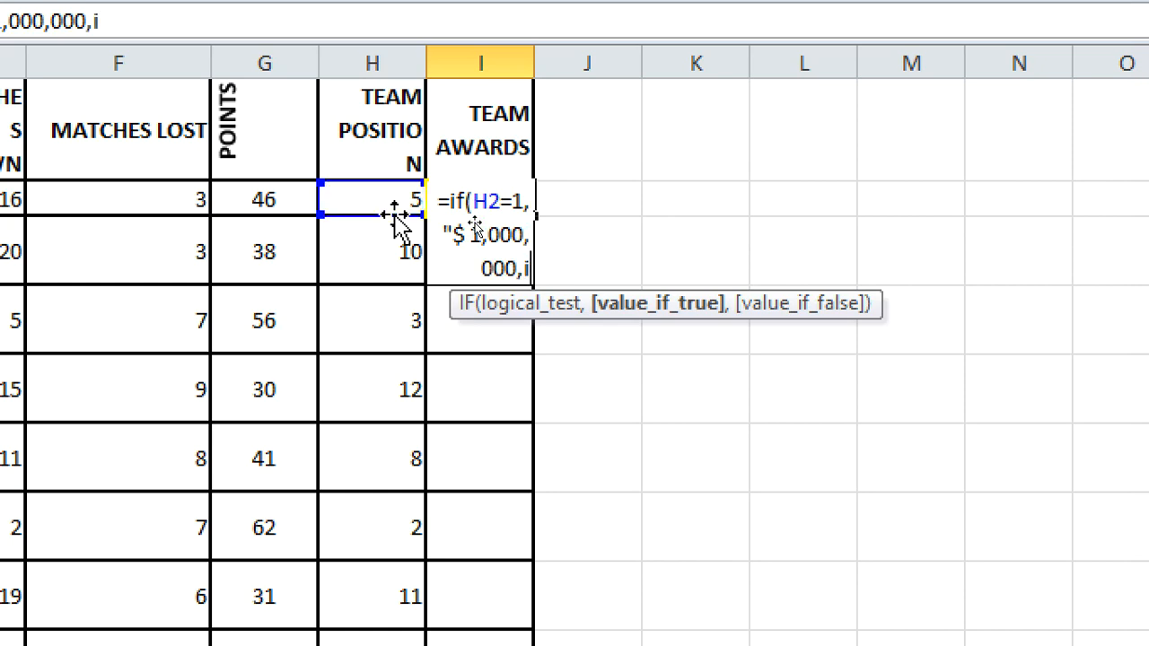
text(()
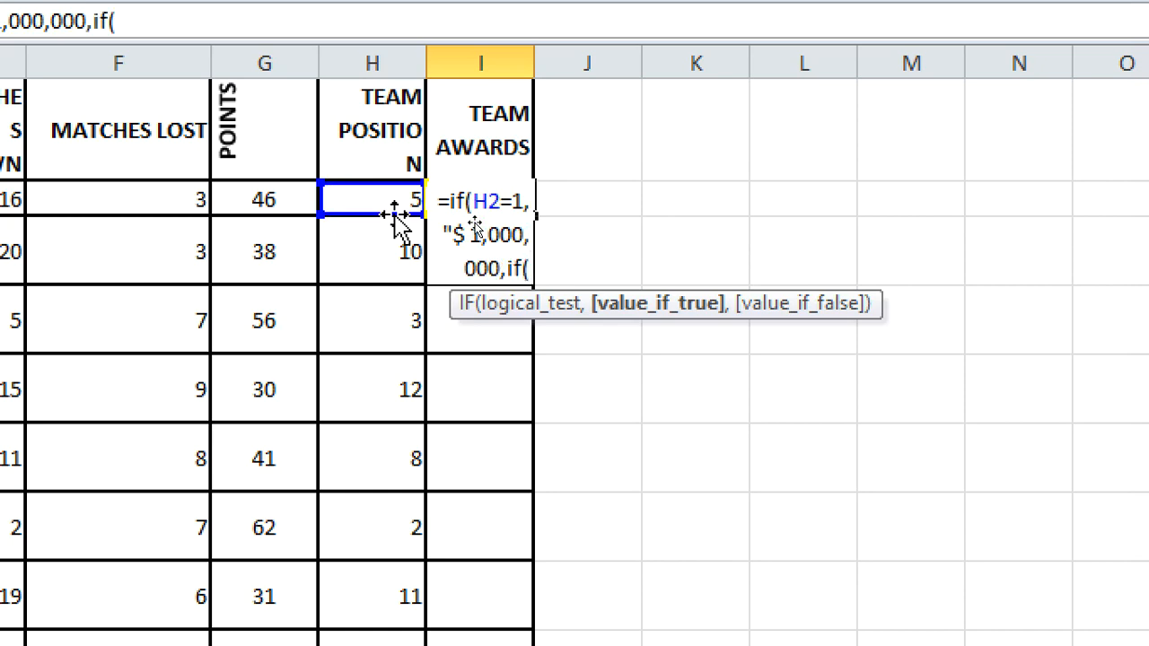
text(H)
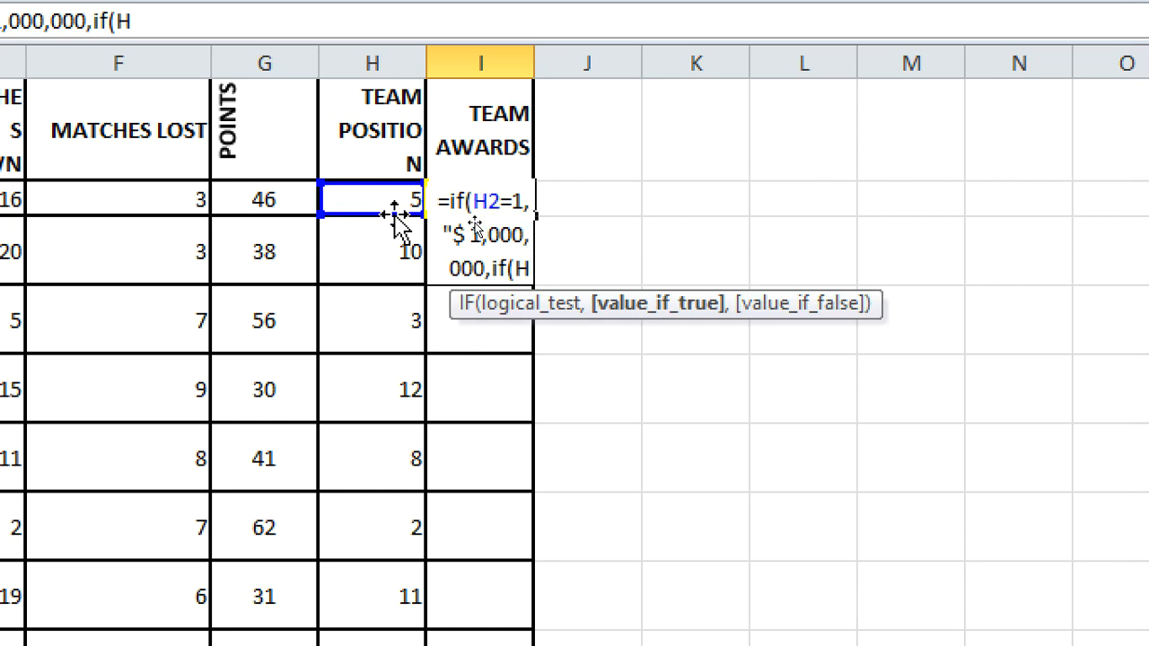
text(2)
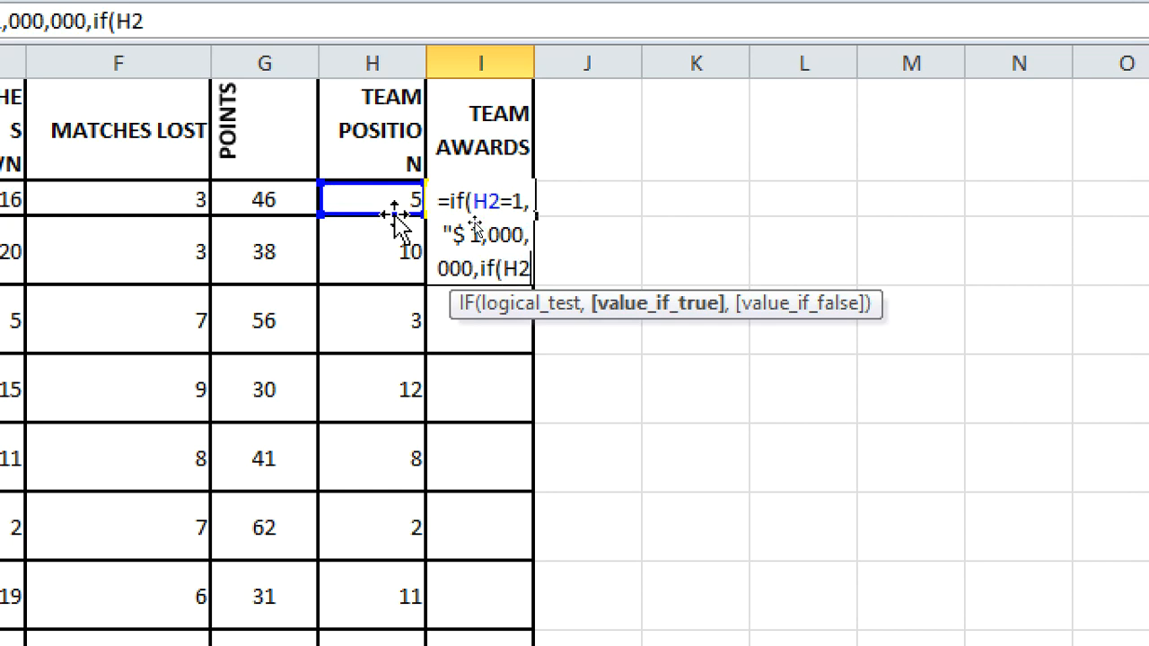
text(=2)
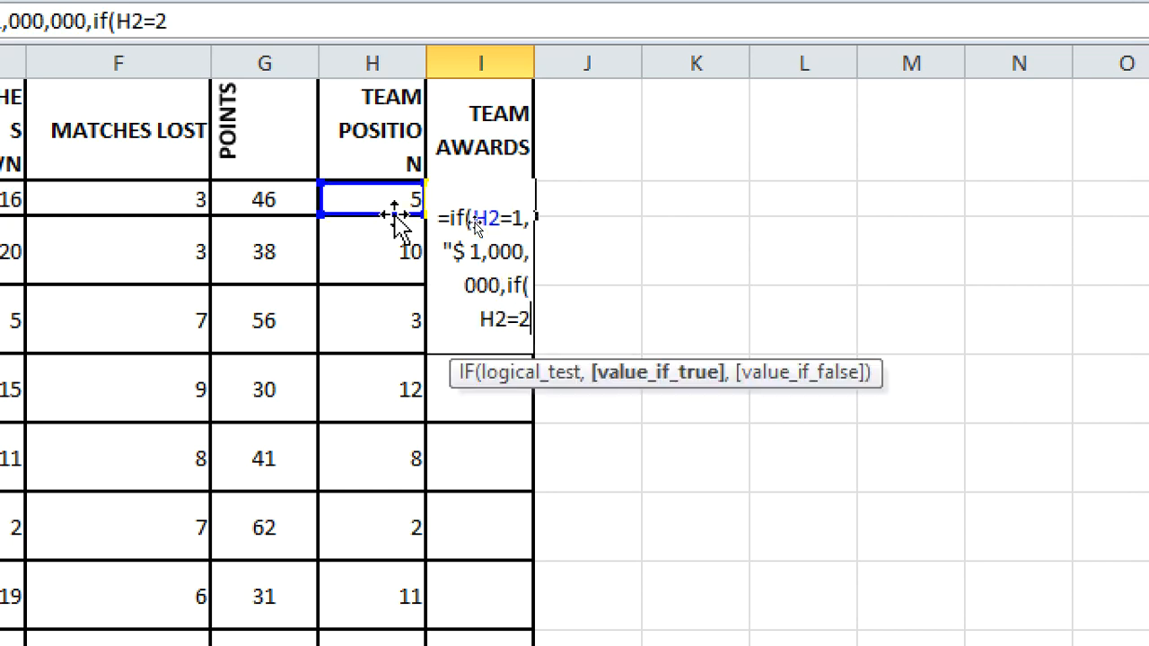
text(,)
text(@)
key(BackSpace)
text(")
text(500)
key(BackSpace)
key(BackSpace)
key(BackSpace)
text($ 500)
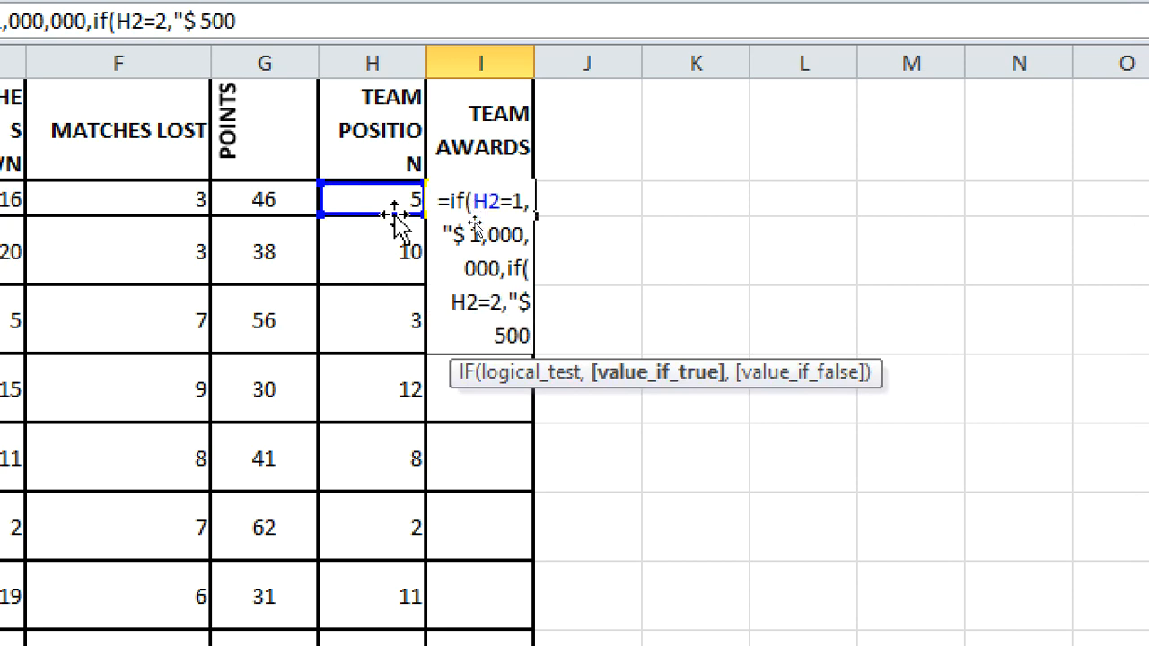
text(,000)
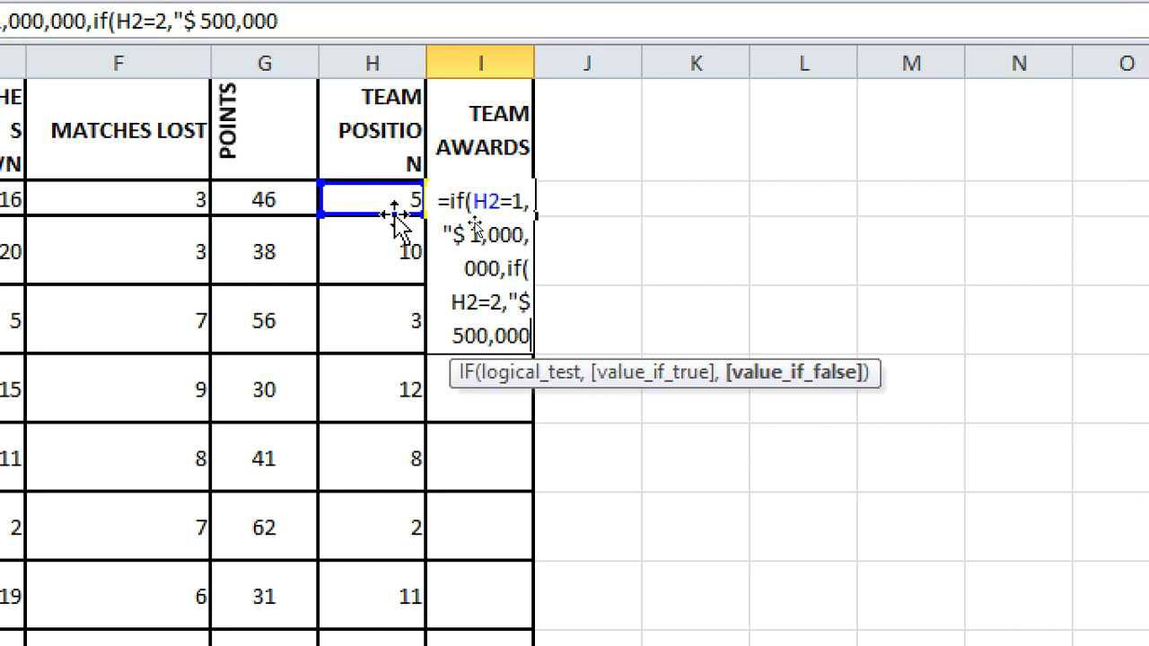
text(")
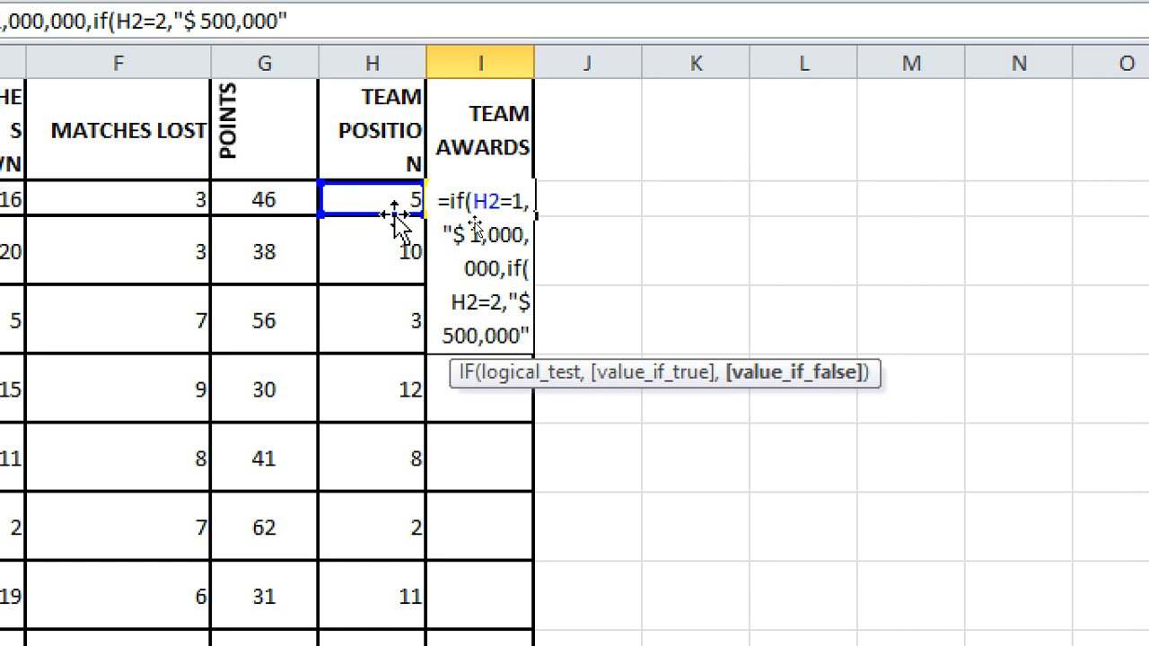
text(,)
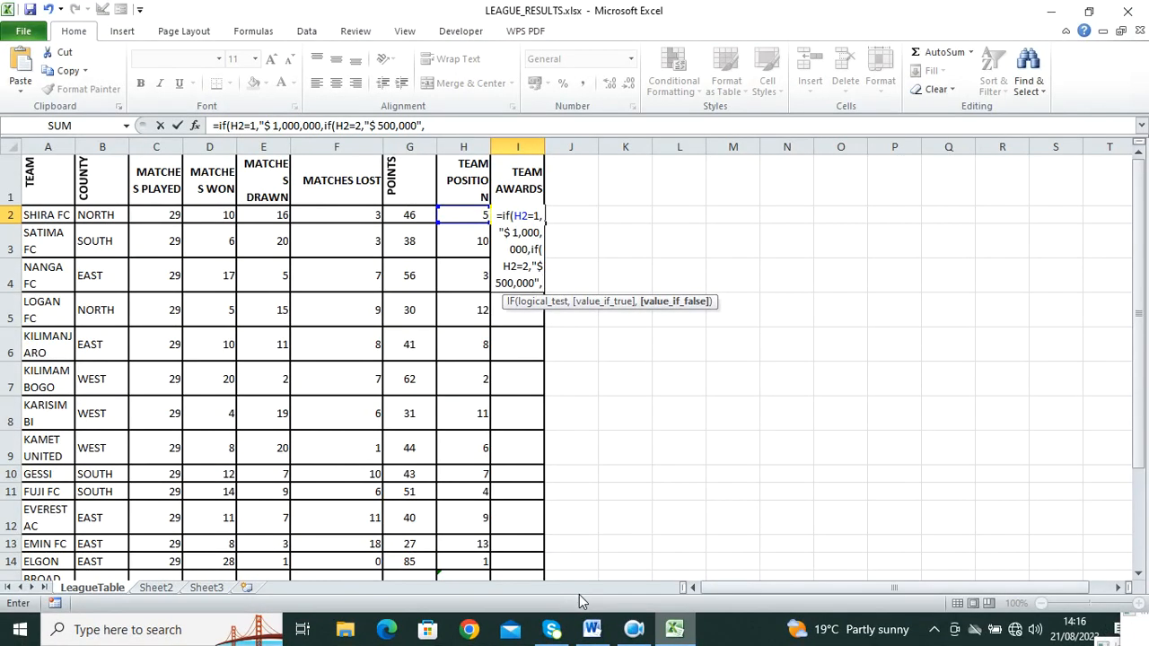
click(595, 632)
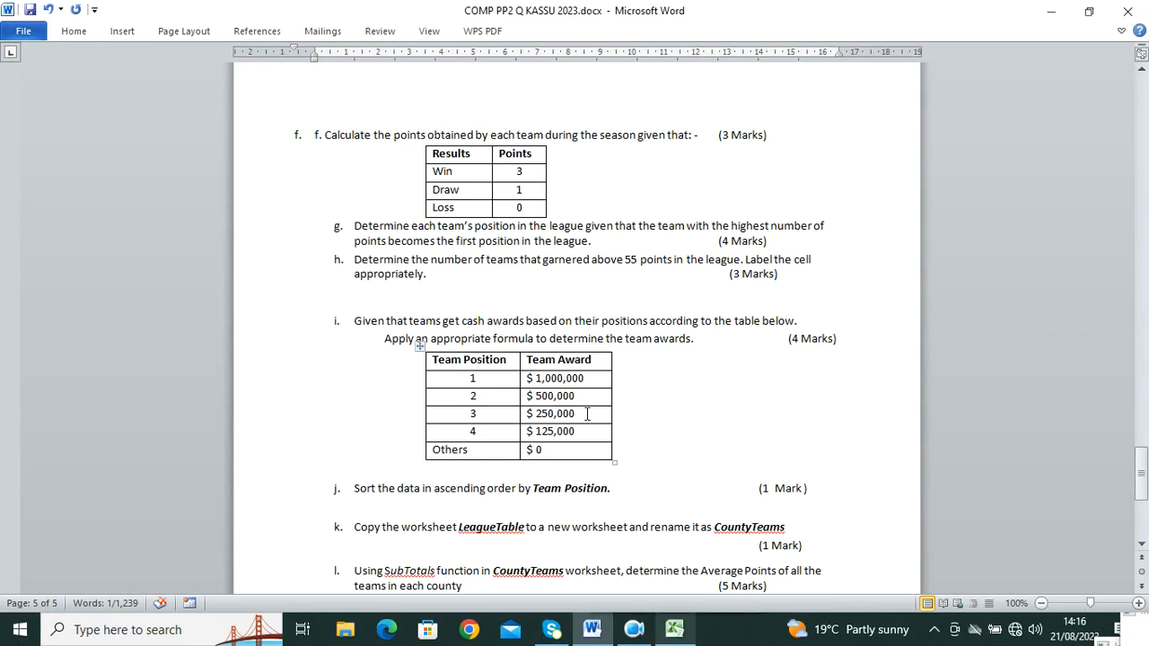
drag(586, 415, 489, 415)
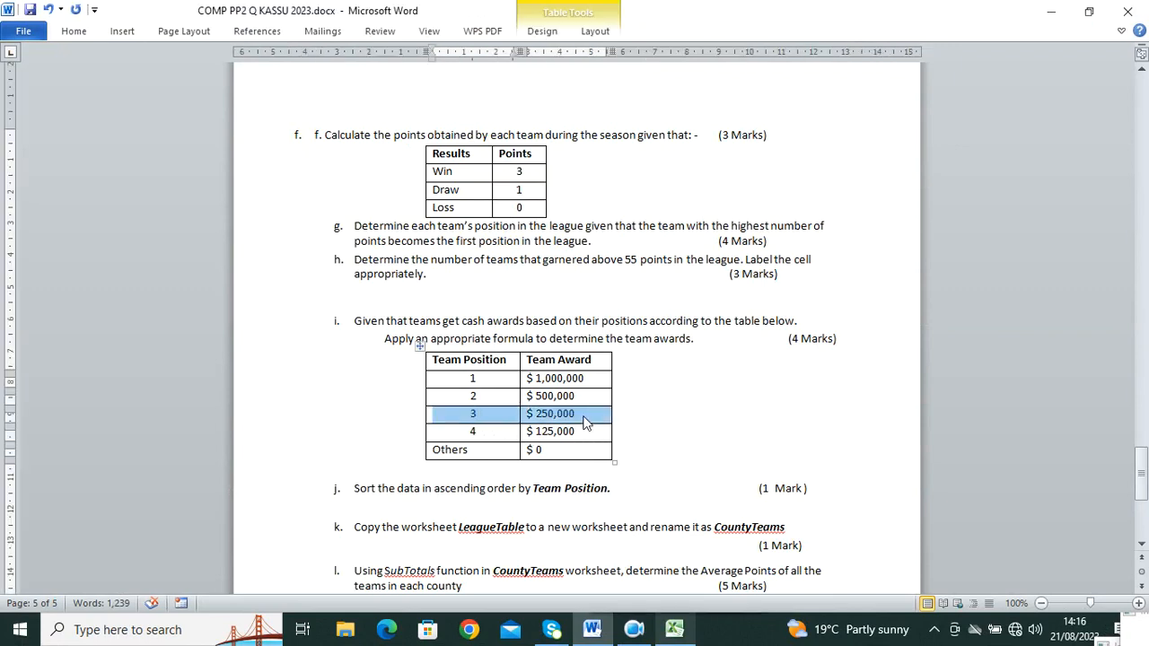
drag(585, 415, 534, 411)
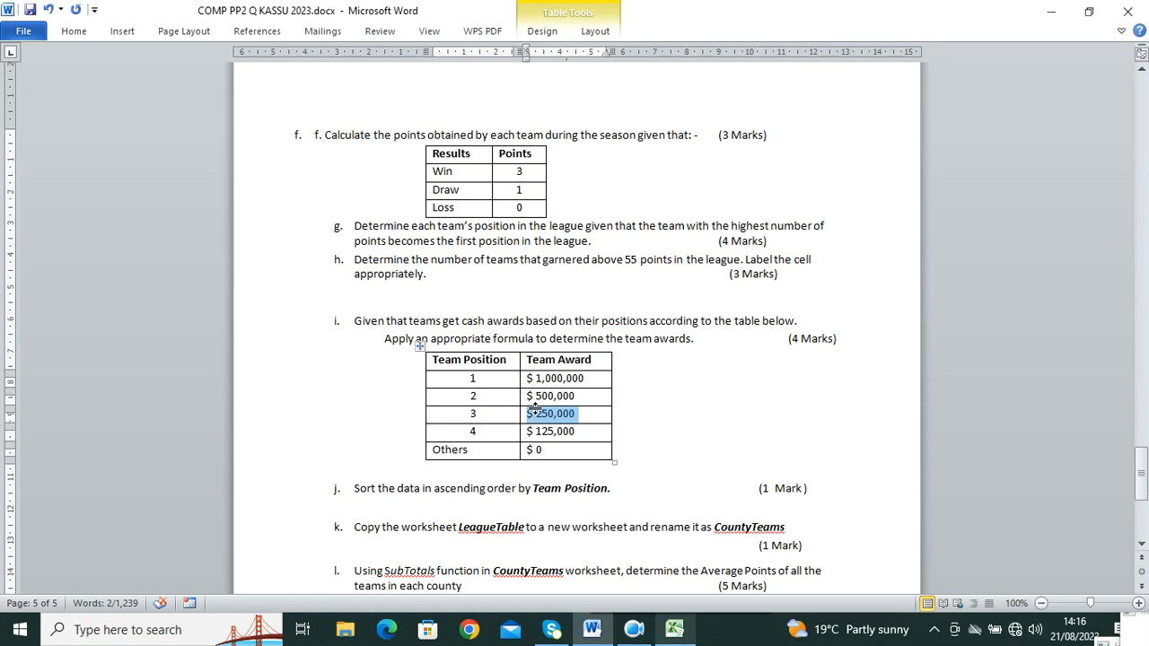
click(691, 628)
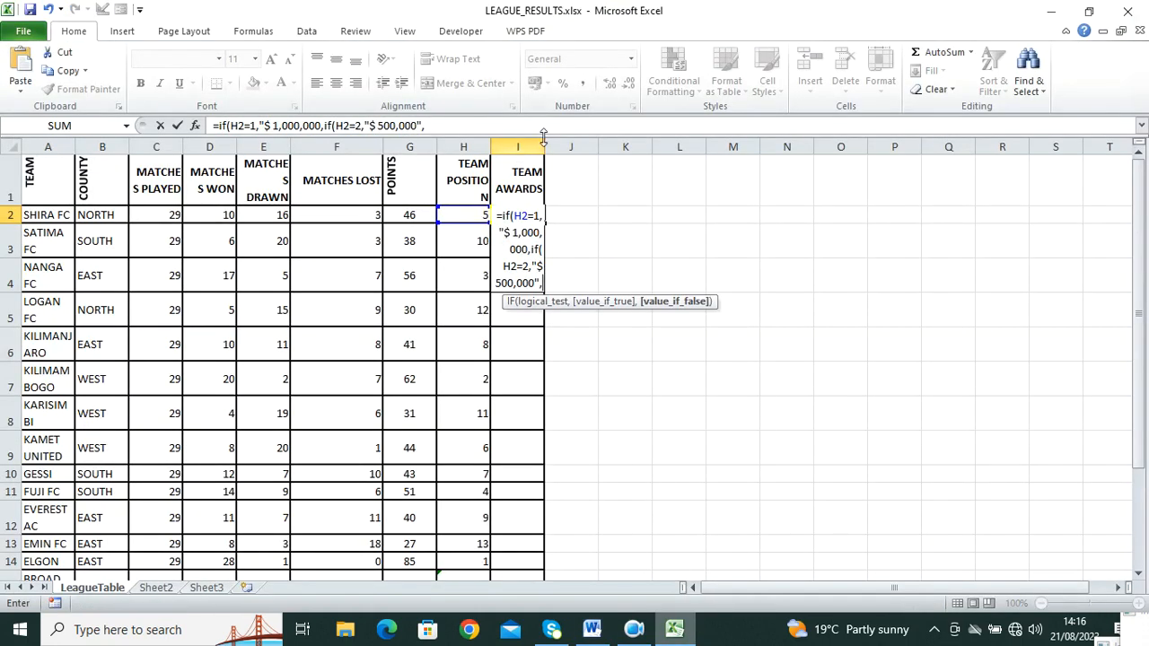
Step: Append if(H2="3"," $ 250,000 ","$125,000") as the third test with its fallback award
click(441, 128)
text(if()
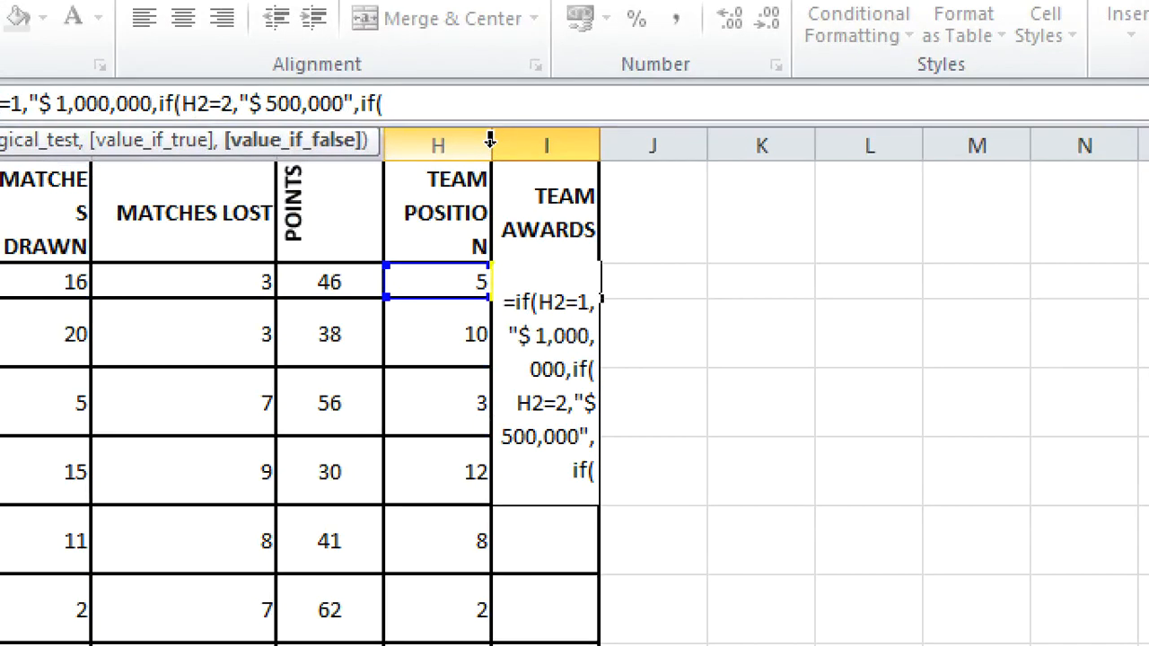
text(H2)
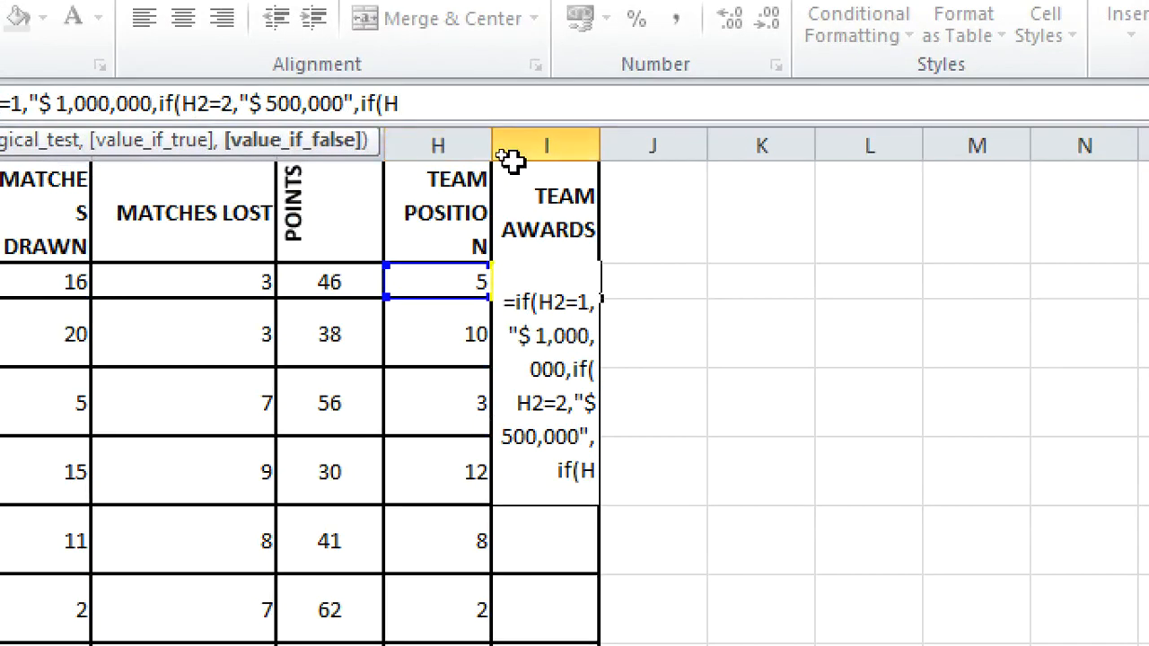
text(=)
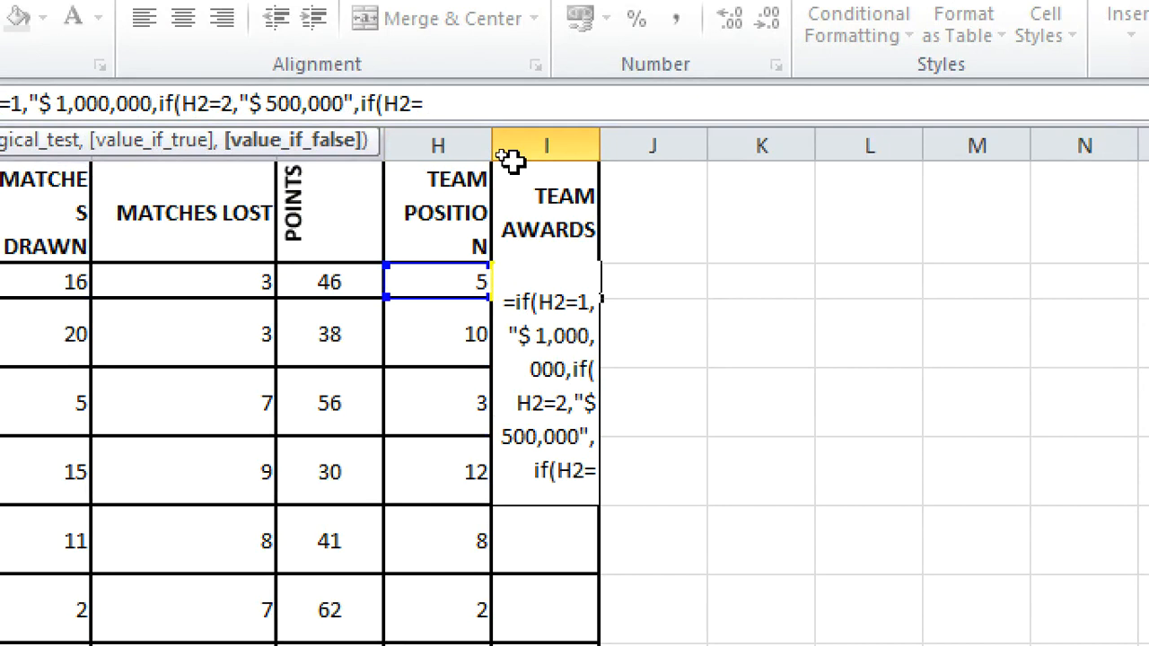
text(")
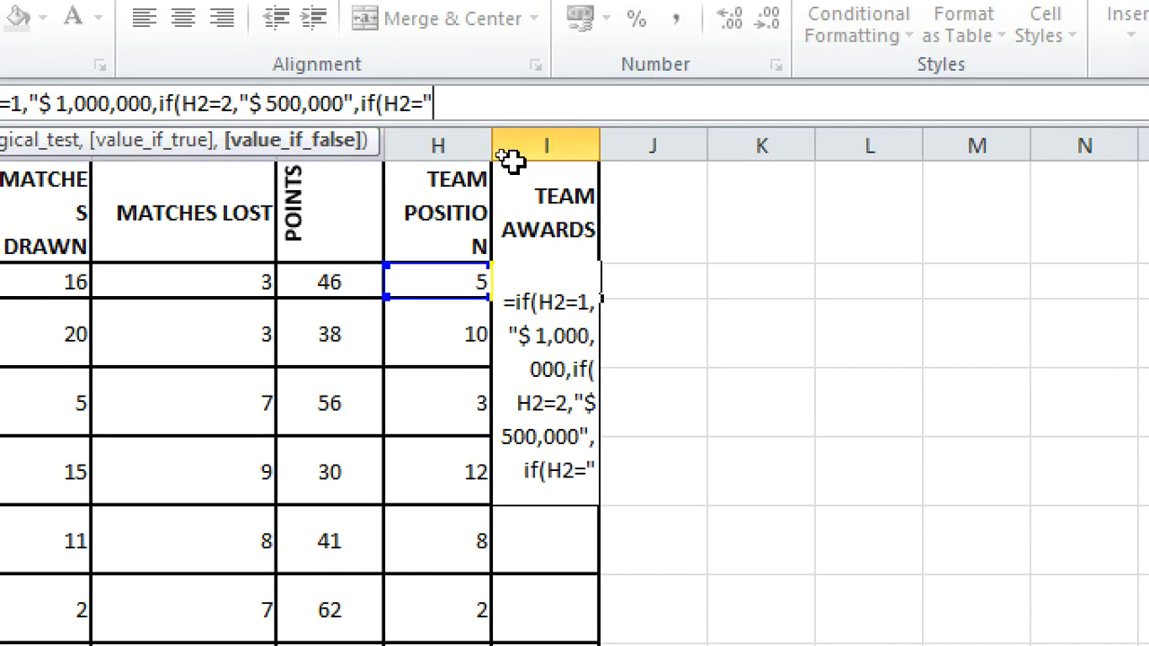
text(3",")
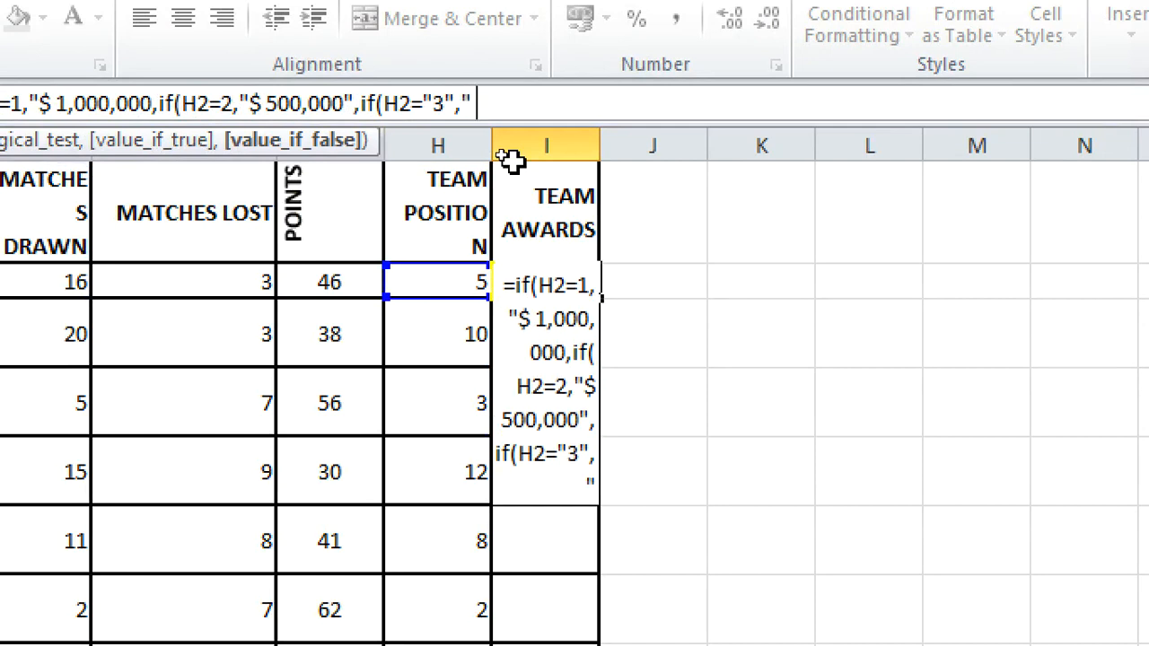
text( $ 250,000)
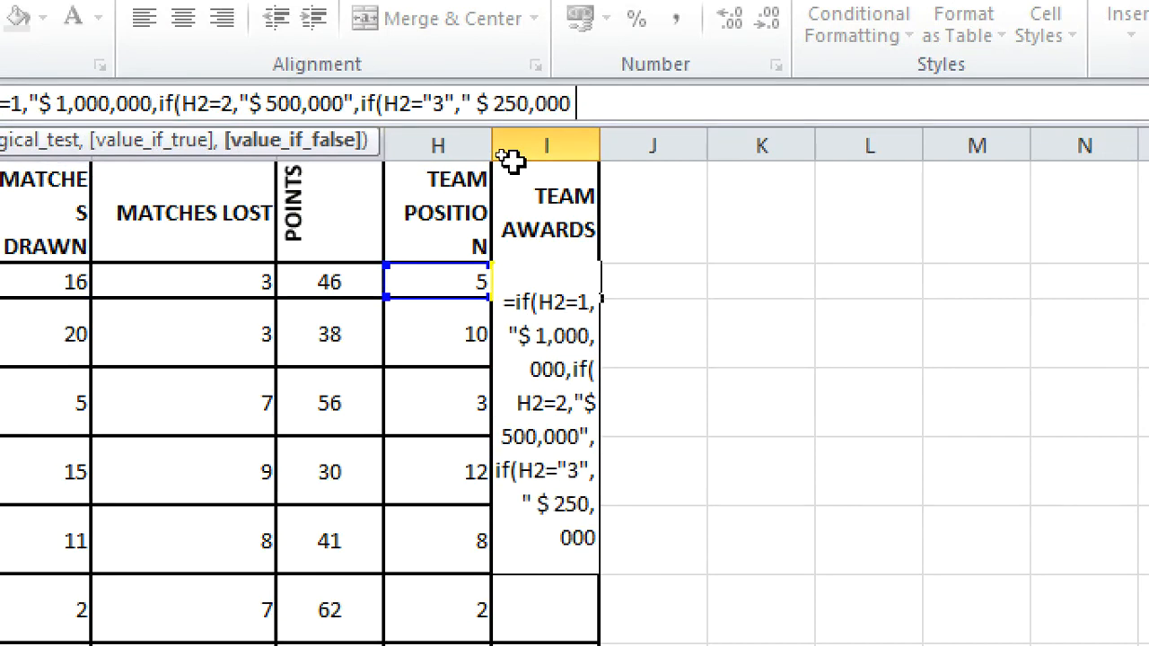
text( £)
key(BackSpace)
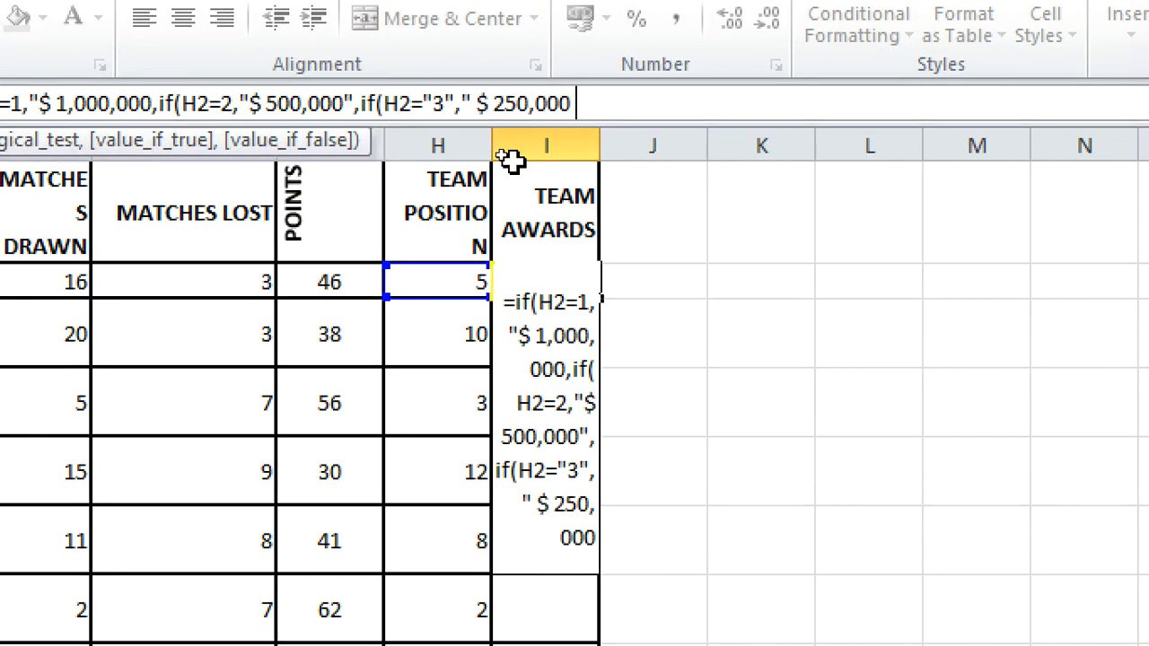
text(")
text(.],###)
text(#)
key(BackSpace)
key(BackSpace)
key(BackSpace)
key(BackSpace)
key(BackSpace)
key(BackSpace)
key(BackSpace)
text(,)
text(",)
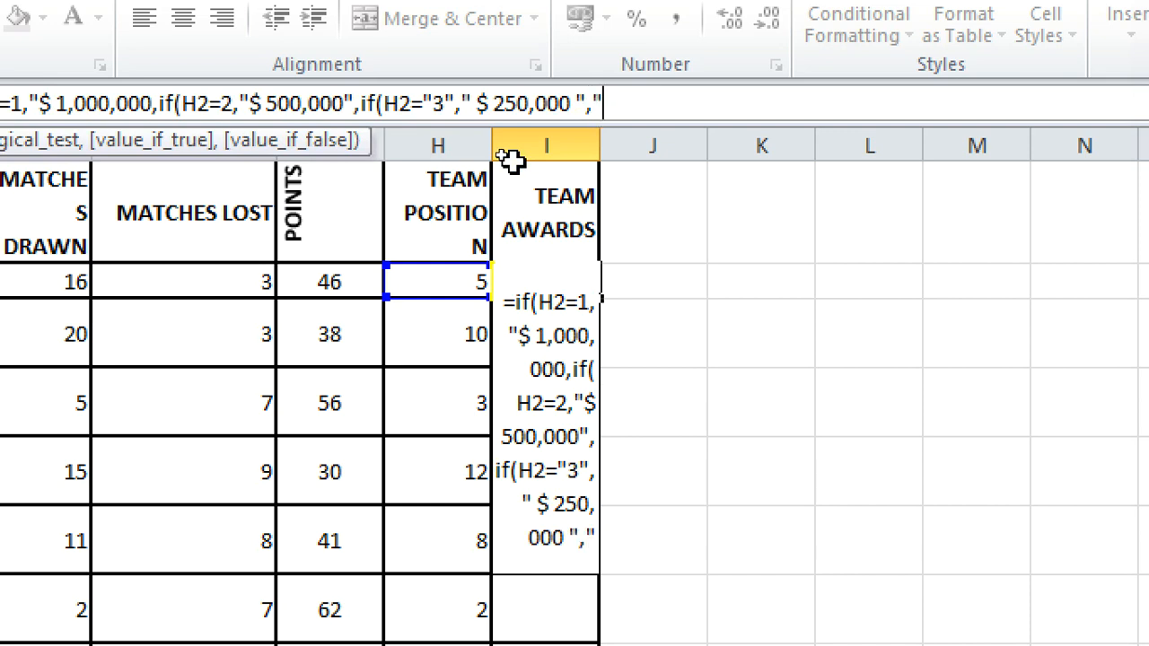
text($125)
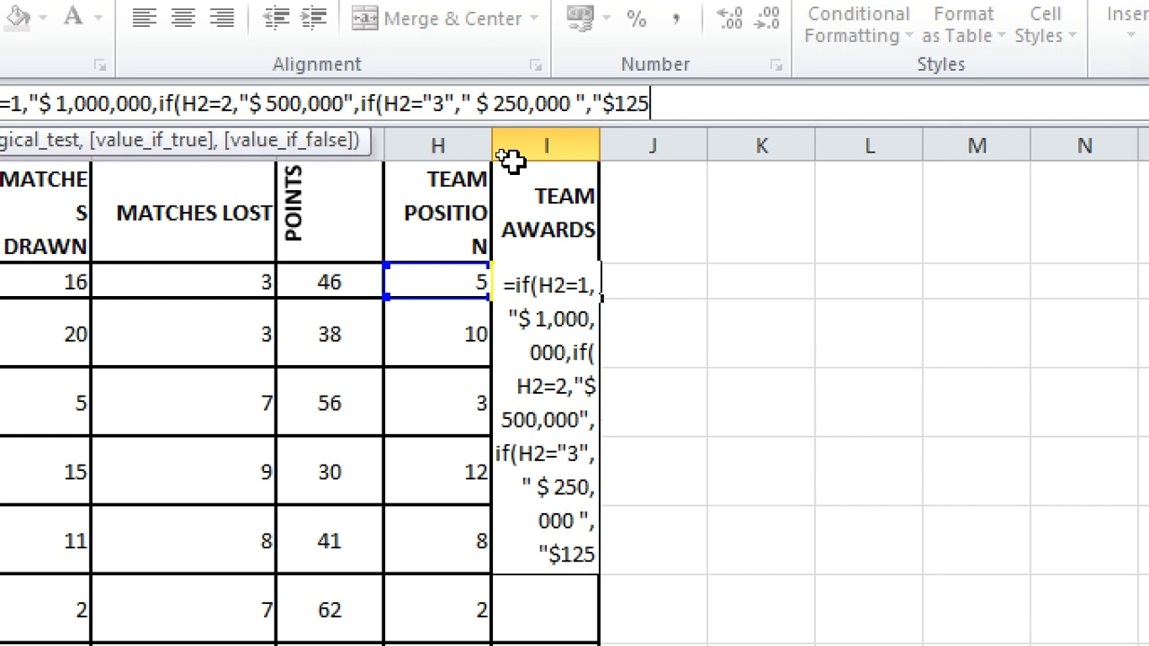
text(,000)
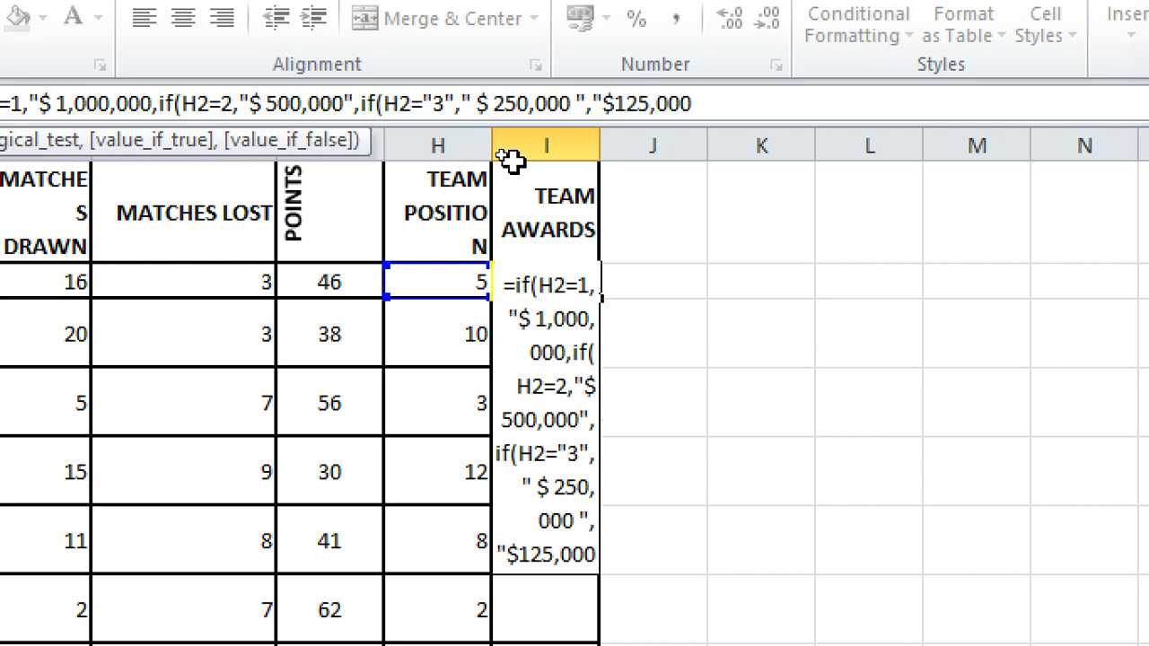
text("))
Step: Close the Team Awards nested IF with ) and enter it, dismissing the formula error
key(Return)
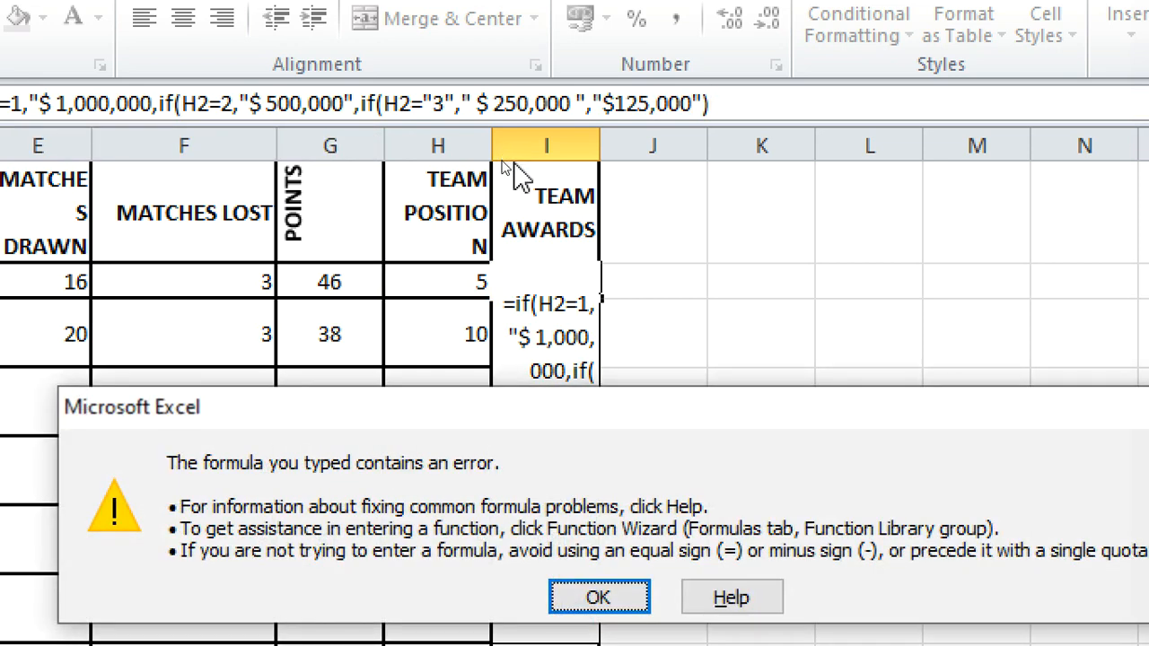
drag(830, 401, 647, 407)
click(1037, 414)
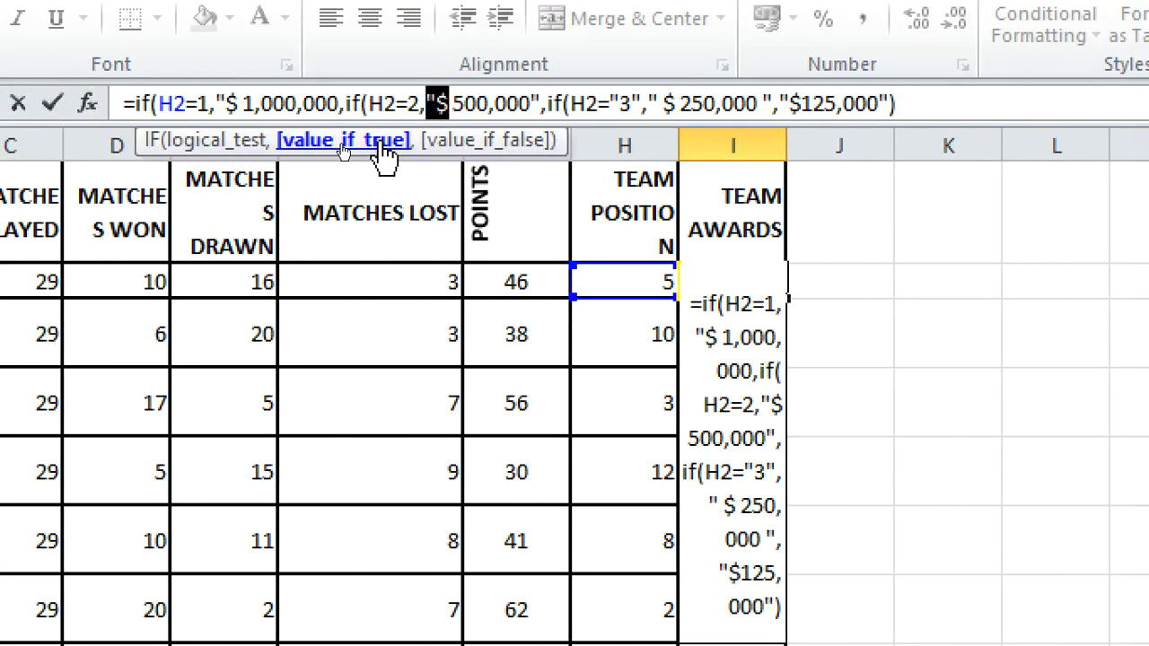
Step: Remove the spaces after $ in the $1,000,000, $500,000 and $250,000 awards; re-entry still errors
click(450, 106)
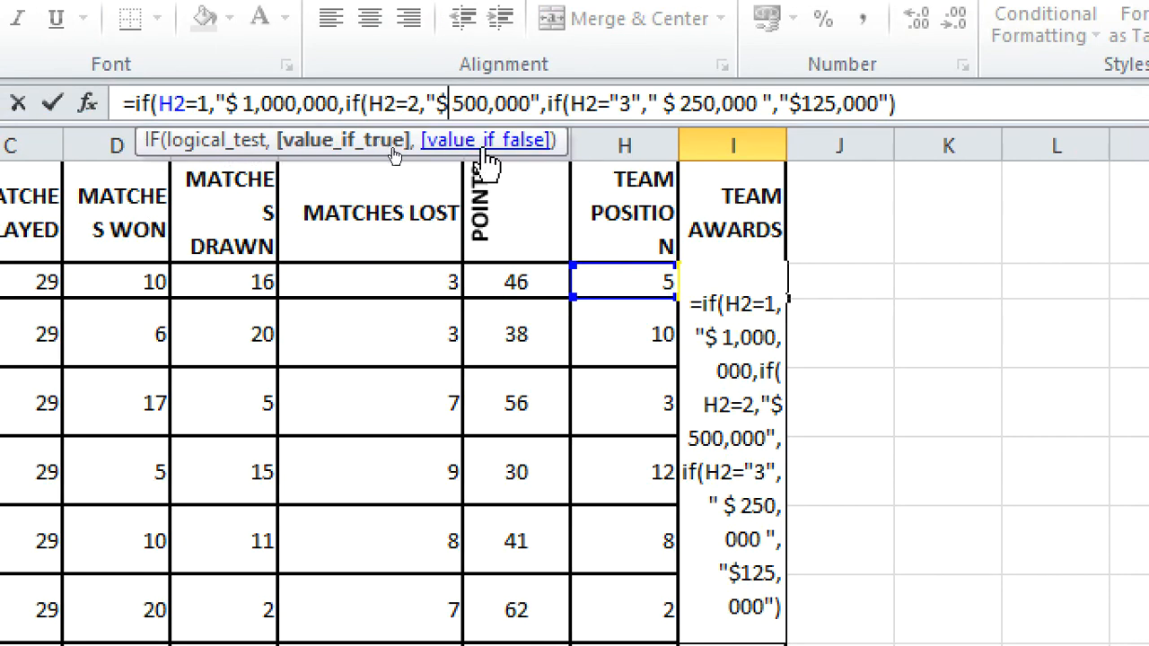
key(Delete)
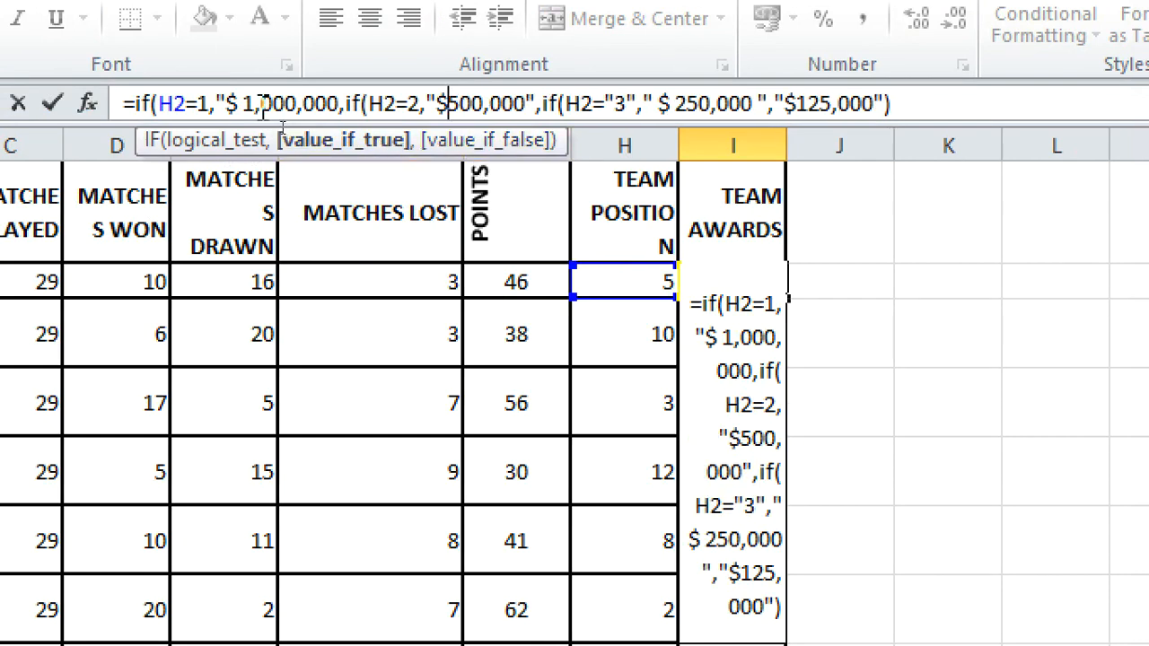
click(243, 104)
key(BackSpace)
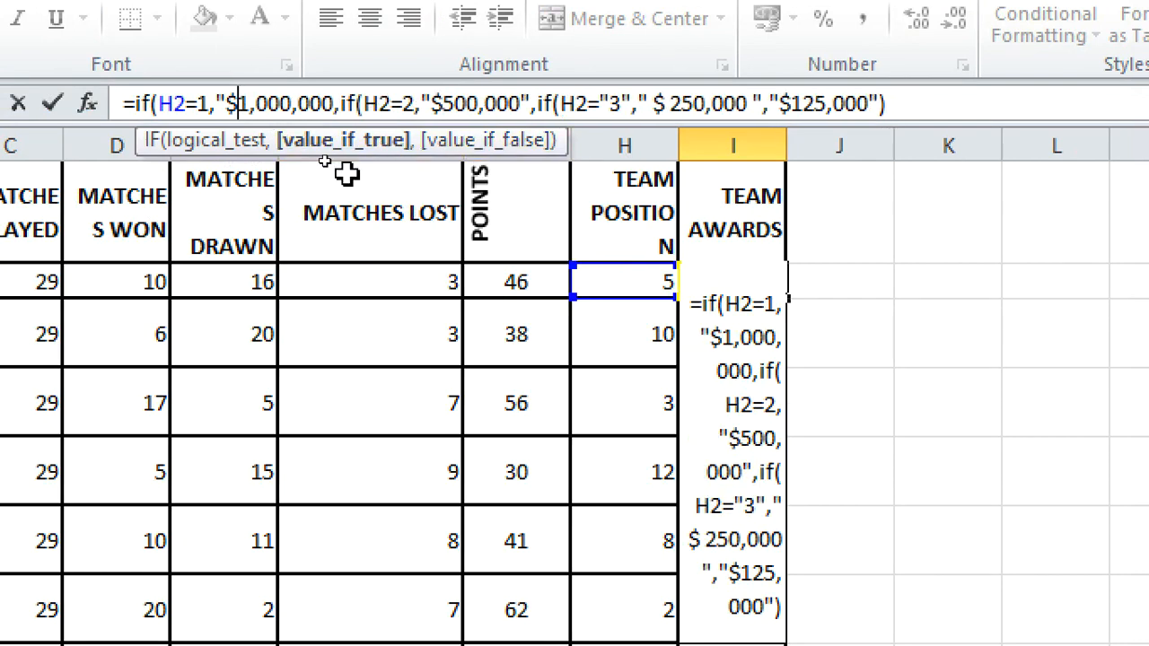
click(669, 106)
key(BackSpace)
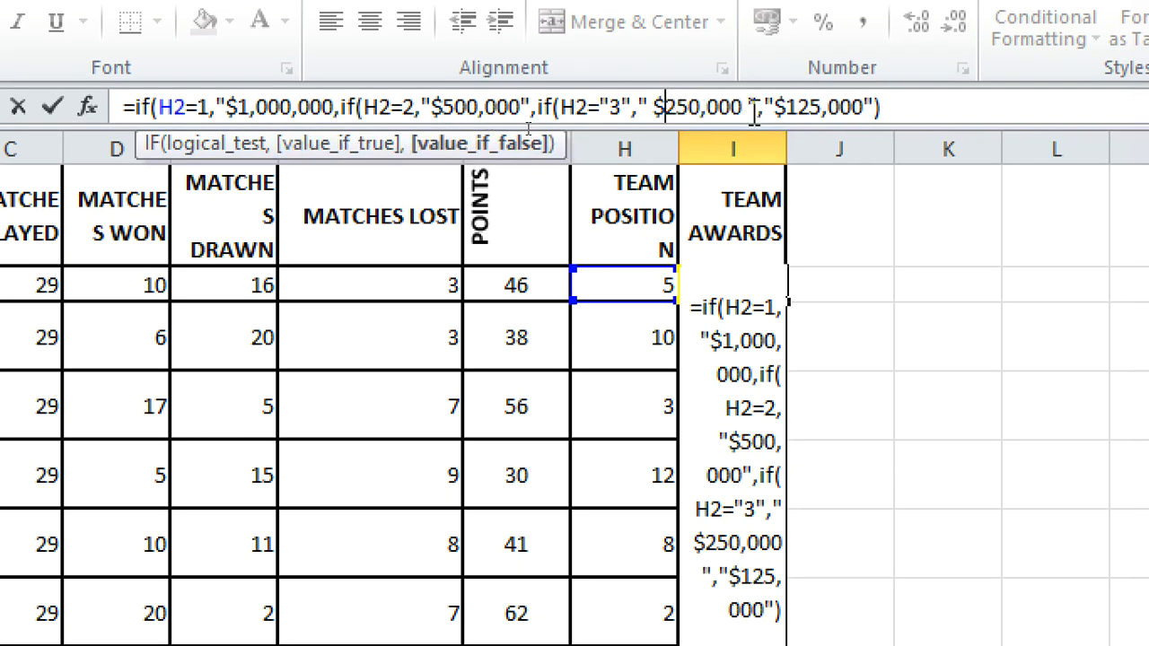
key(Return)
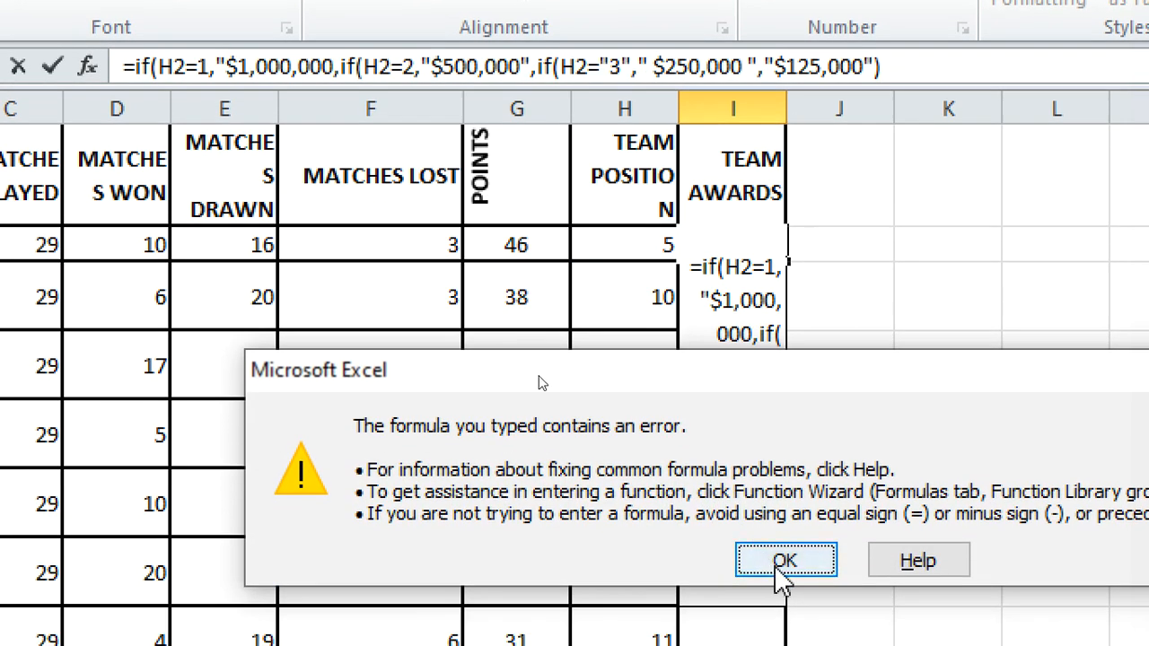
click(785, 564)
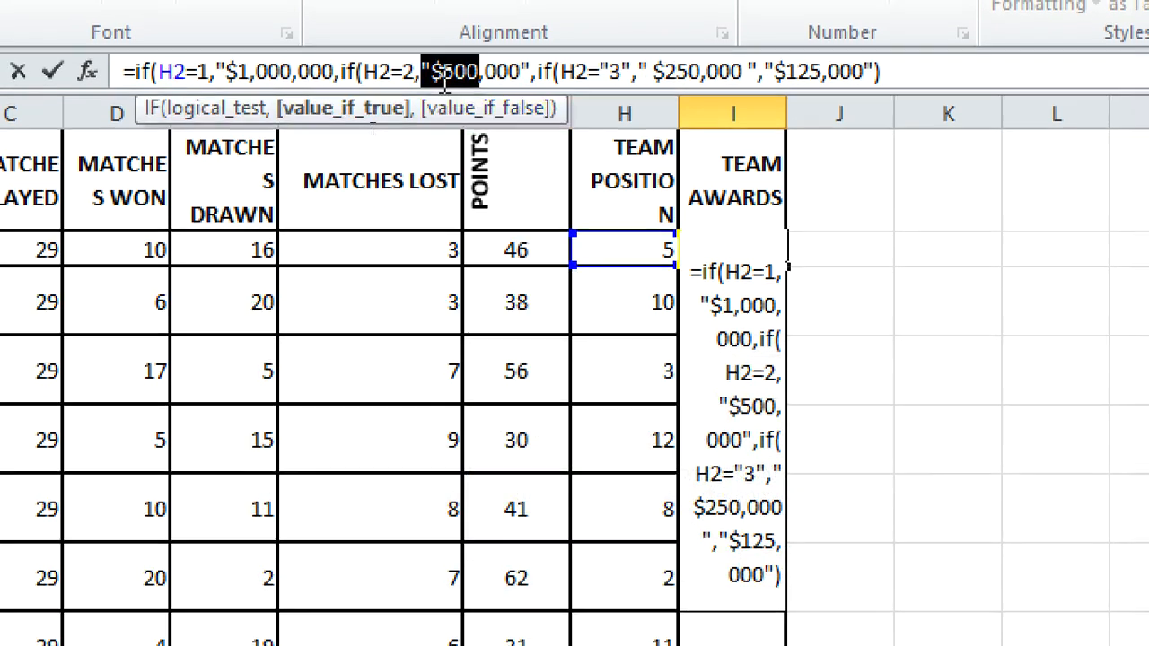
Step: Strip the commas from the $500,000, $250,000, $125,000 and $1,000,000 award amounts; entry still errors
click(439, 67)
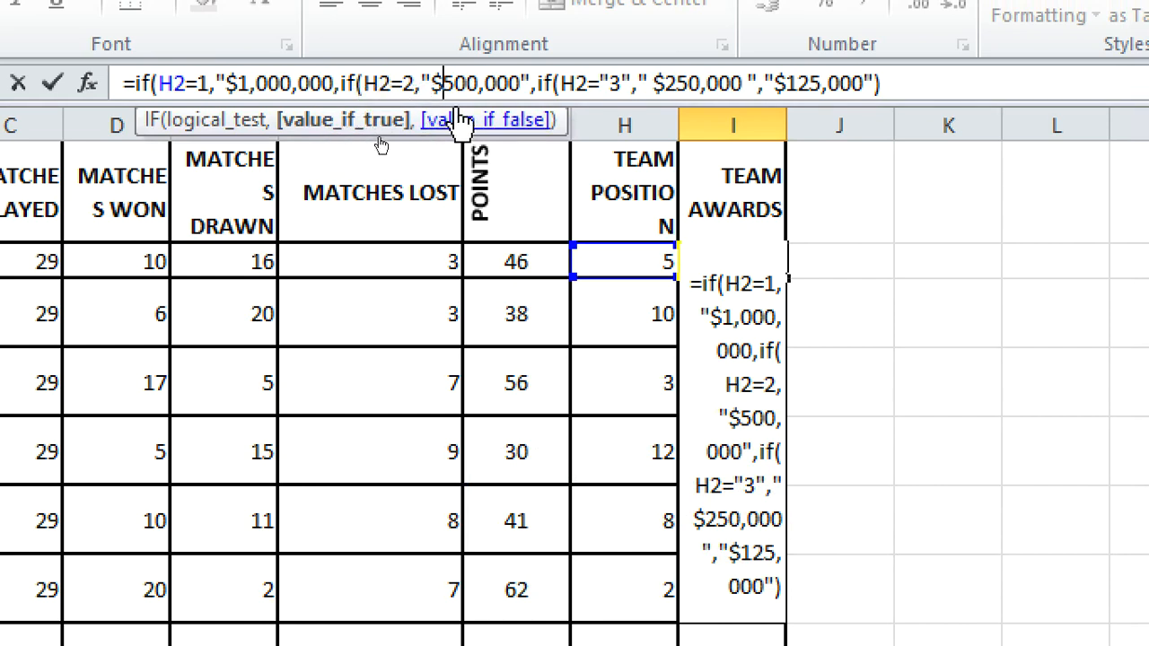
text(,)
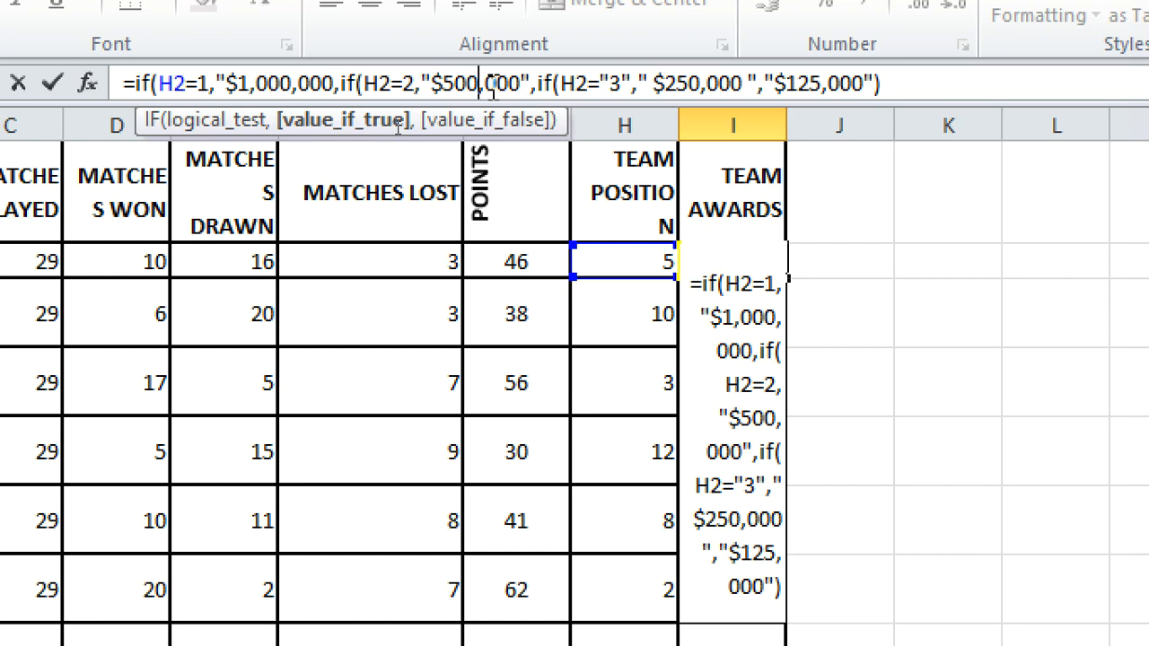
key(BackSpace)
click(698, 85)
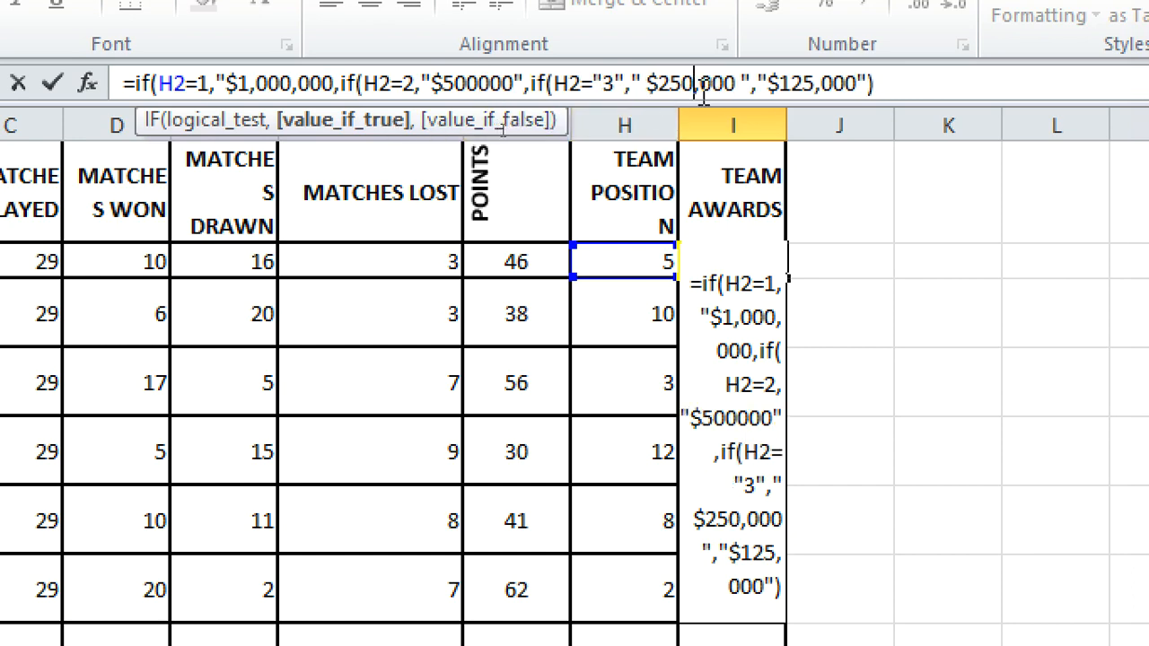
key(Delete)
click(817, 86)
key(Delete)
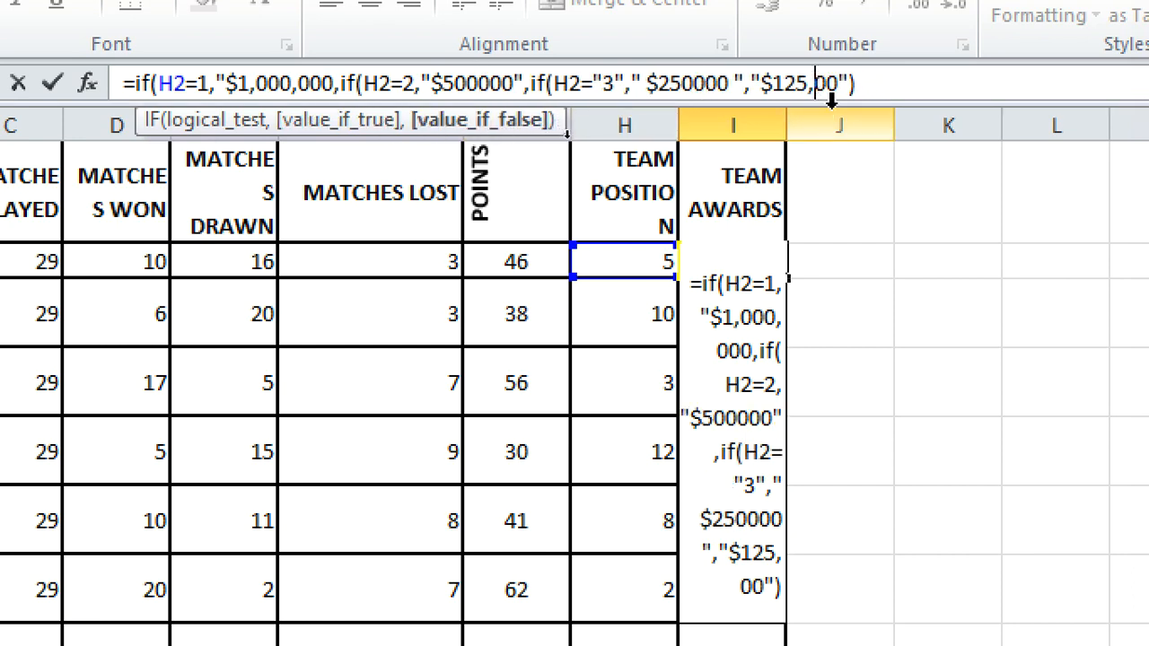
key(BackSpace)
text(0)
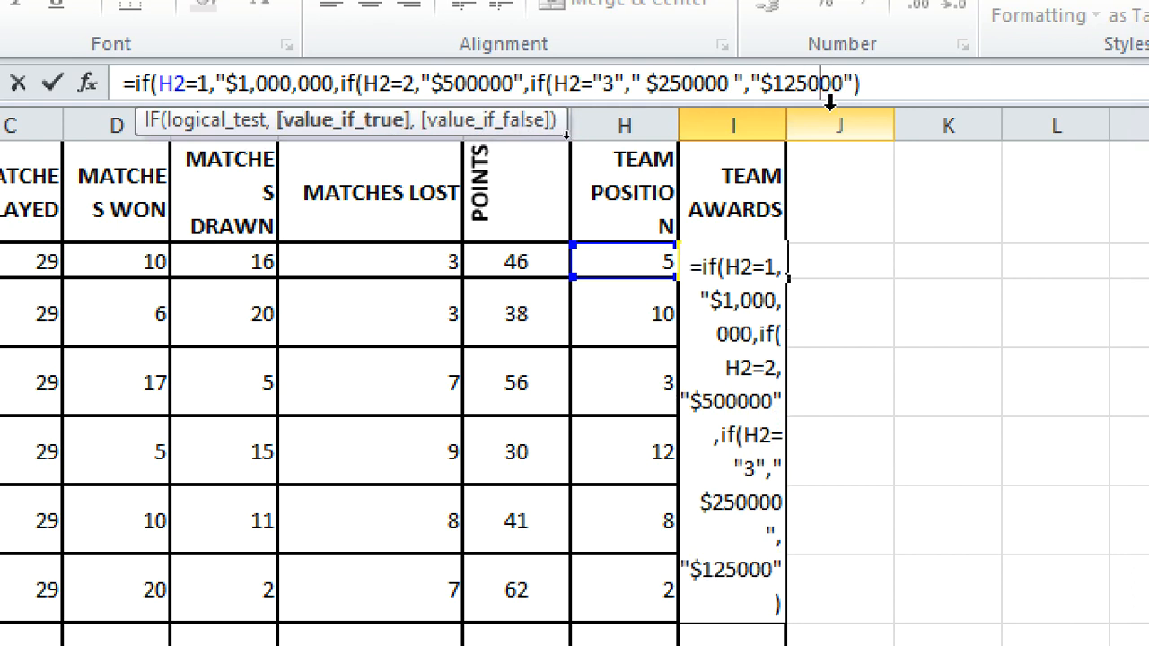
click(294, 97)
key(BackSpace)
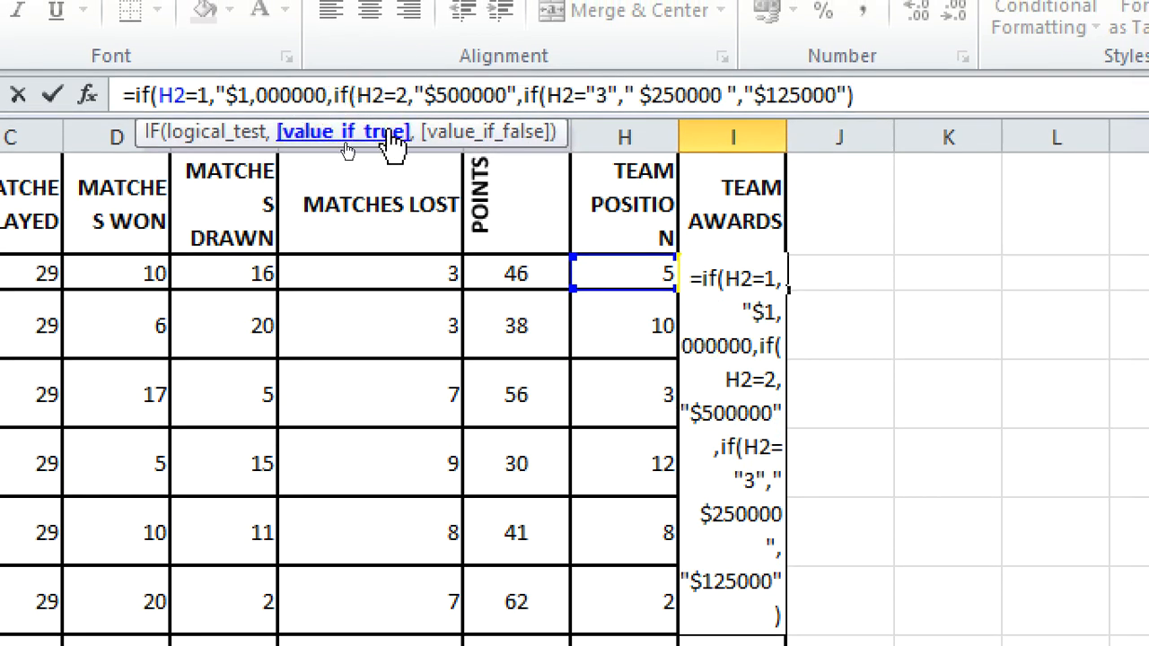
key(Return)
click(786, 583)
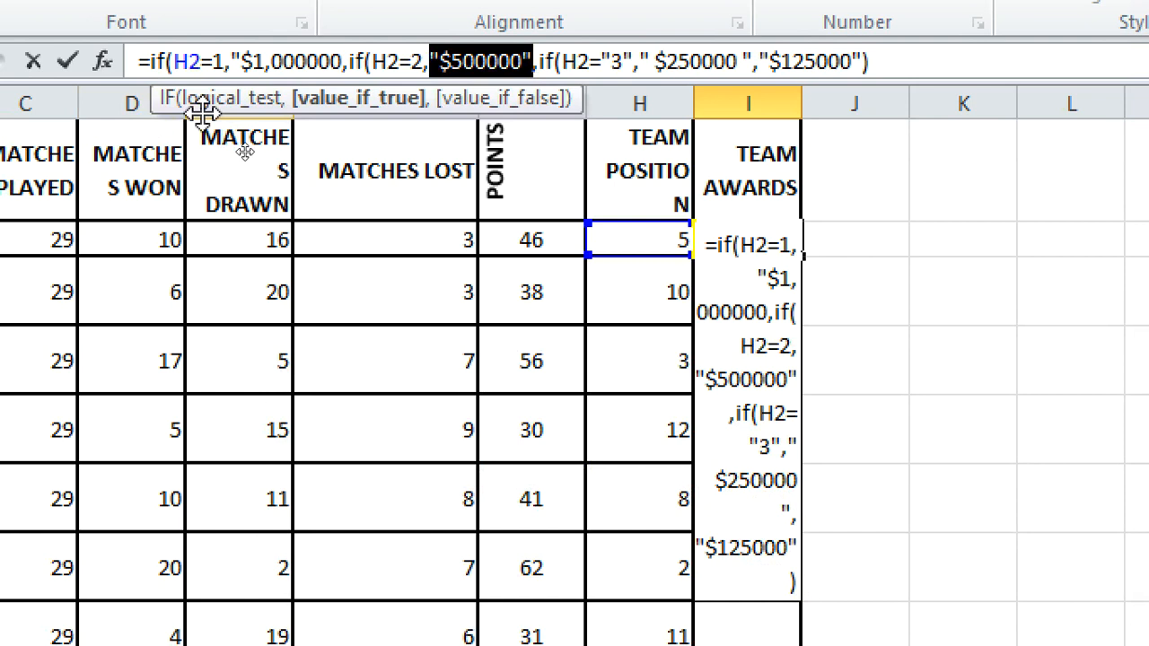
Step: Add the missing quote after $1,000000, accept Excel's correction, and widen column I for TEAM AWARDS
click(345, 82)
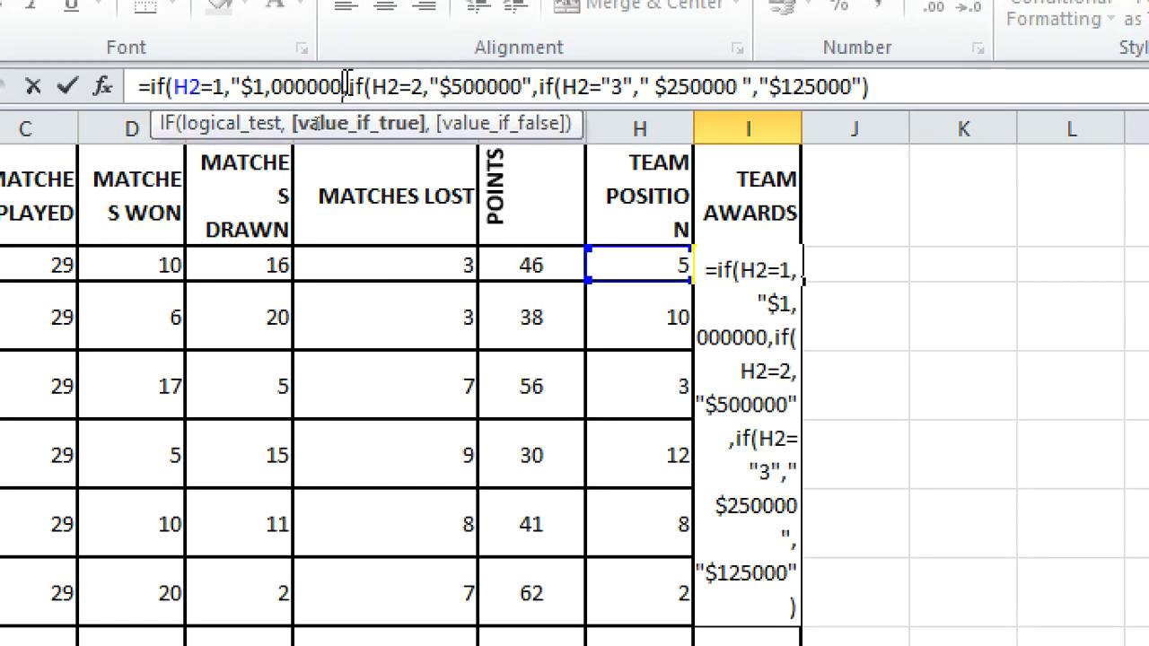
text(@)
key(BackSpace)
text(")
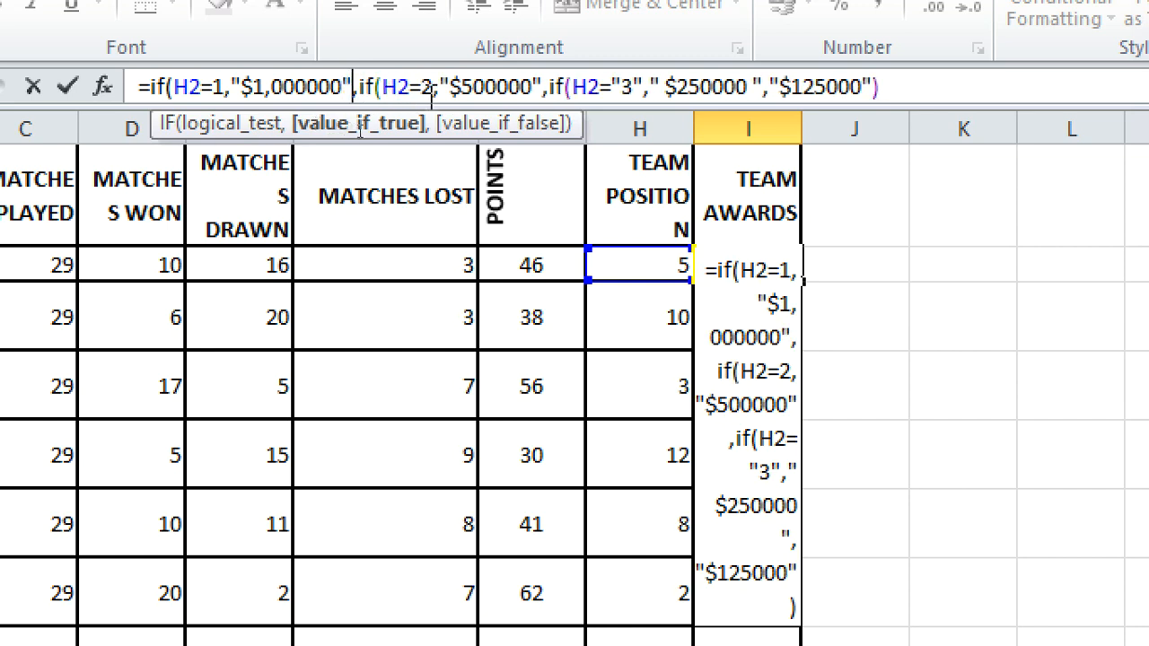
key(Return)
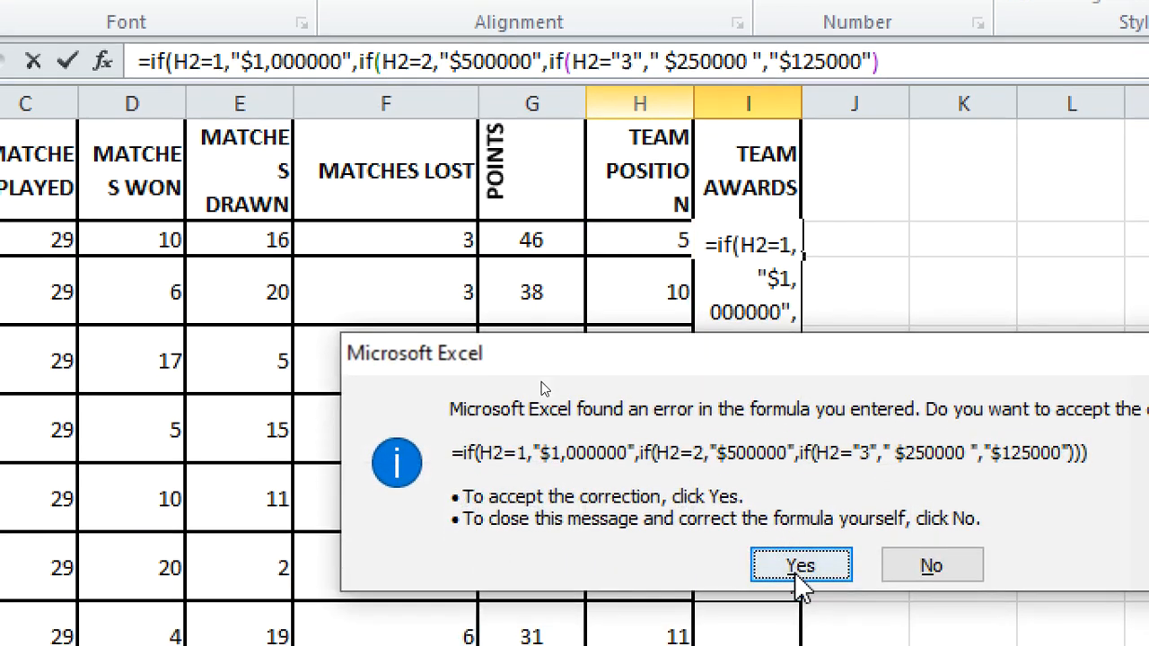
click(801, 591)
drag(802, 96, 868, 99)
click(834, 235)
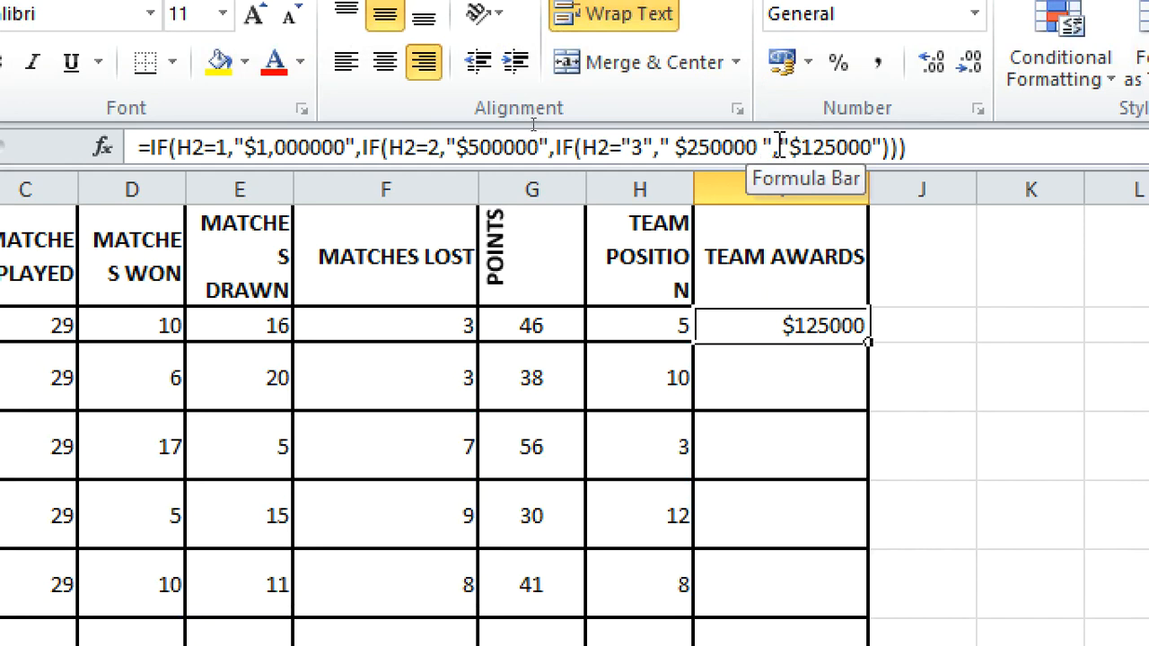
Step: Append a new IF with condition h2="4" to the I2 award formula; Excel reports an error
click(778, 146)
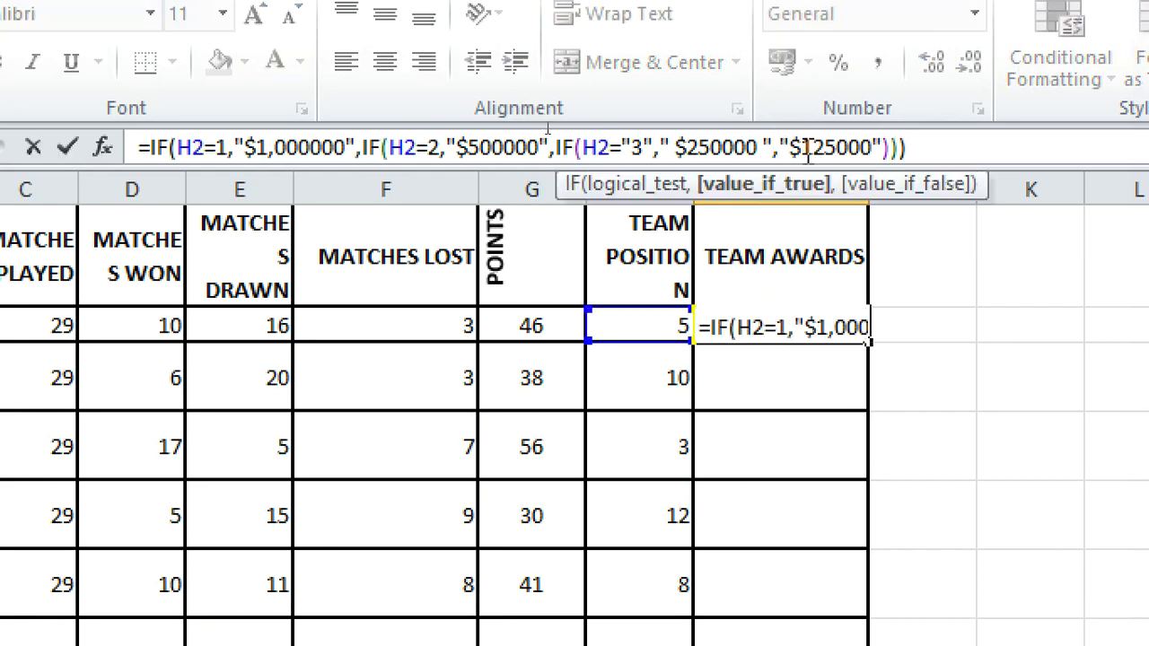
text(if)
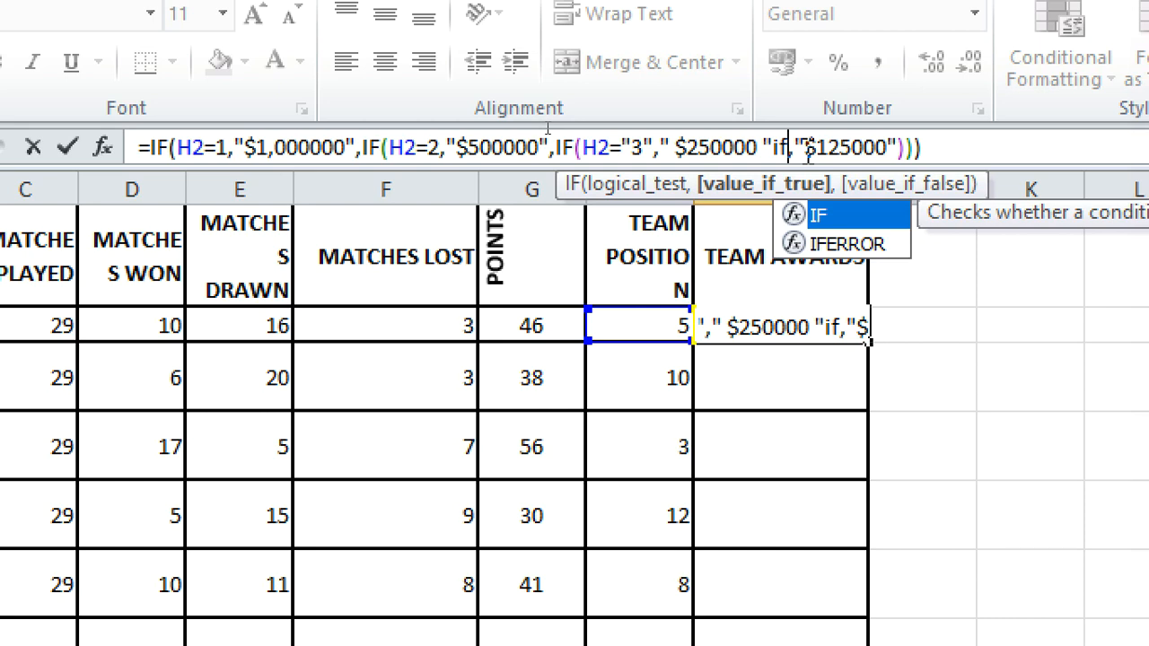
text(()
key(Return)
key(Return)
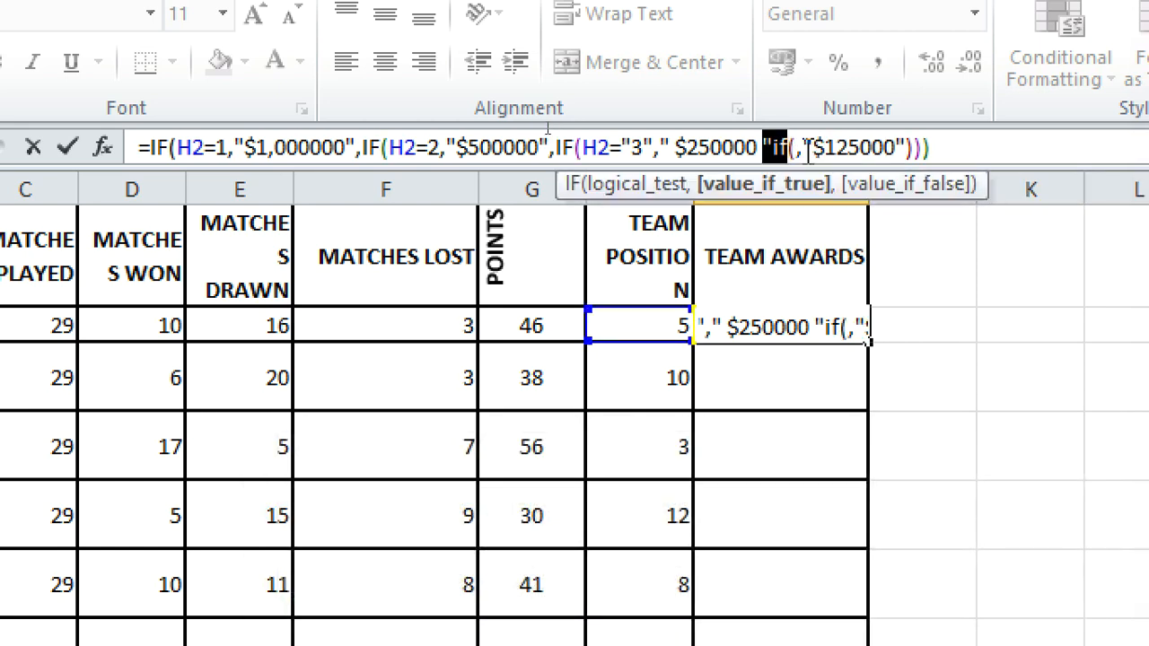
click(808, 151)
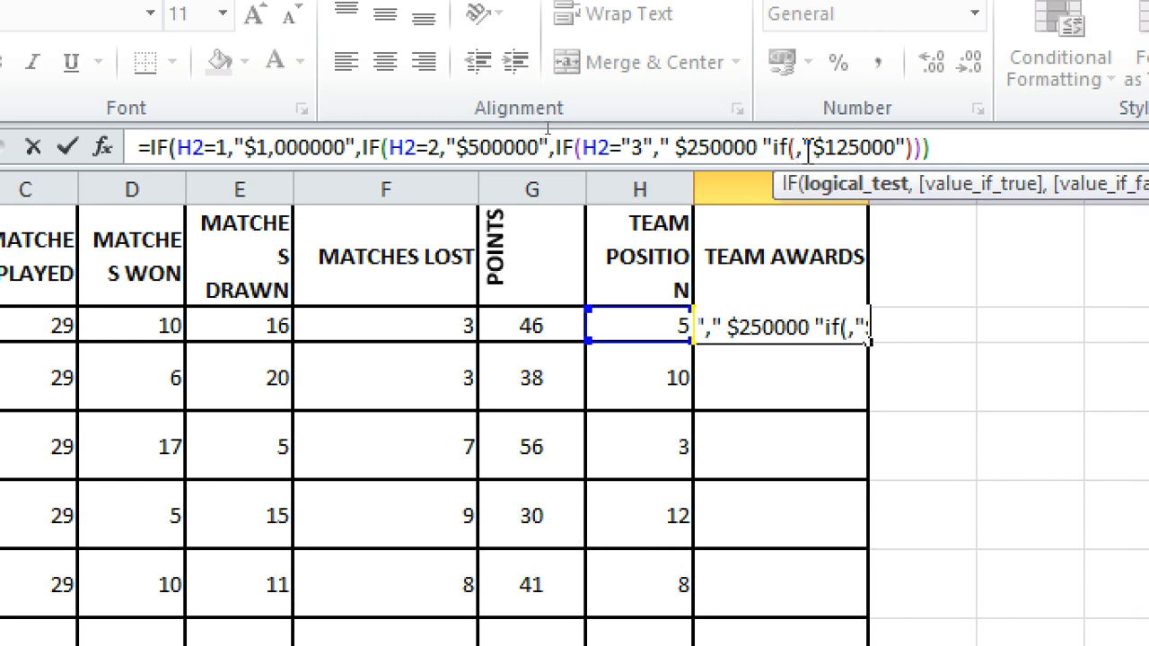
text(ah2)
key(BackSpace)
key(BackSpace)
key(BackSpace)
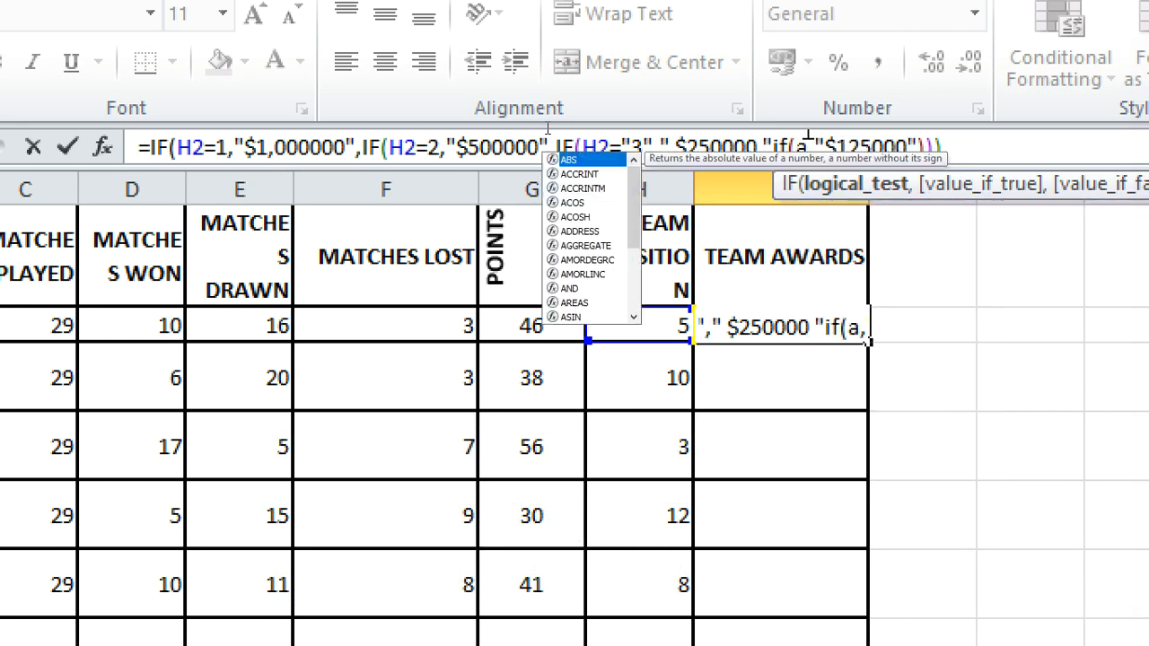
text(g)
key(BackSpace)
text(h2)
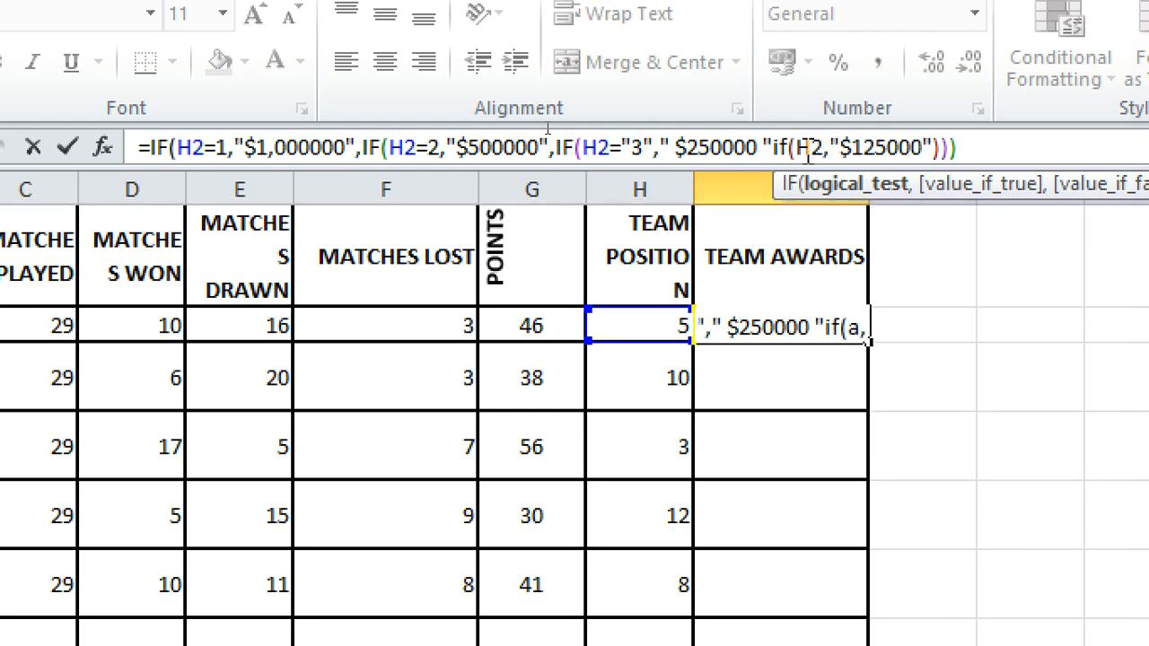
text(=")
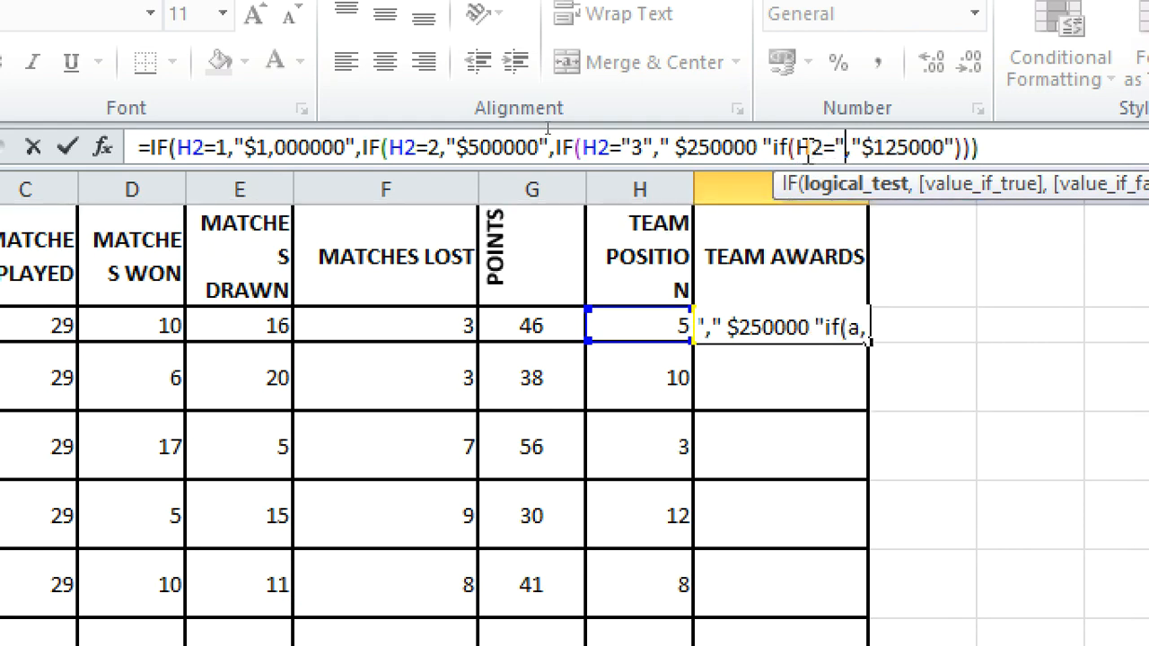
text(4")
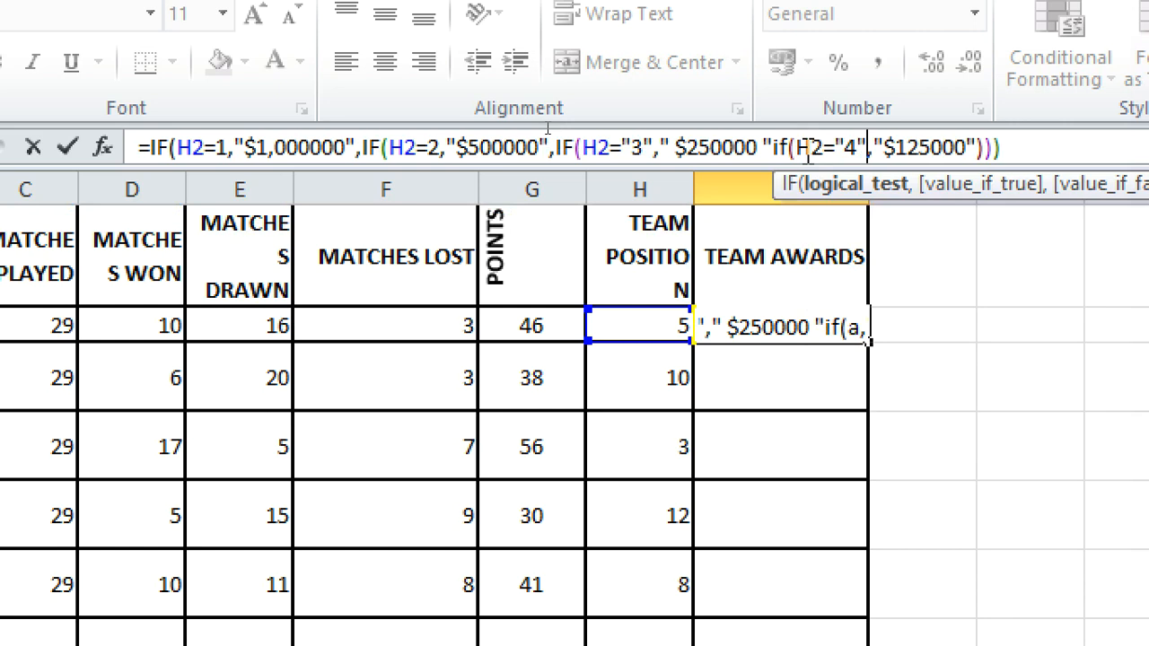
key(Return)
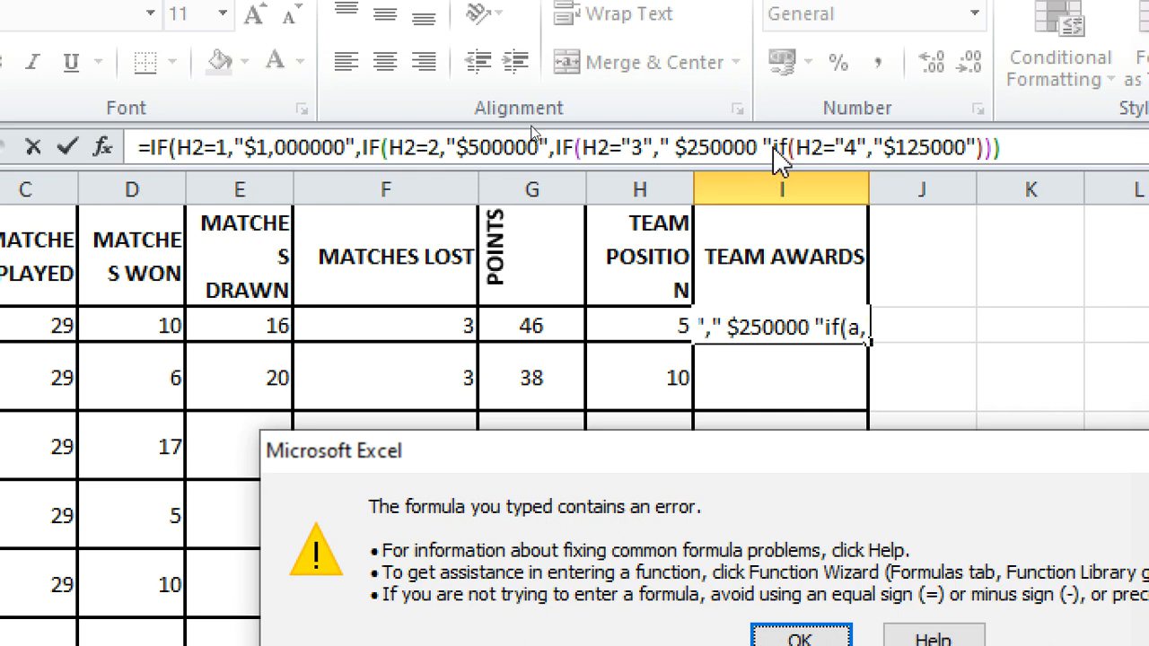
key(Return)
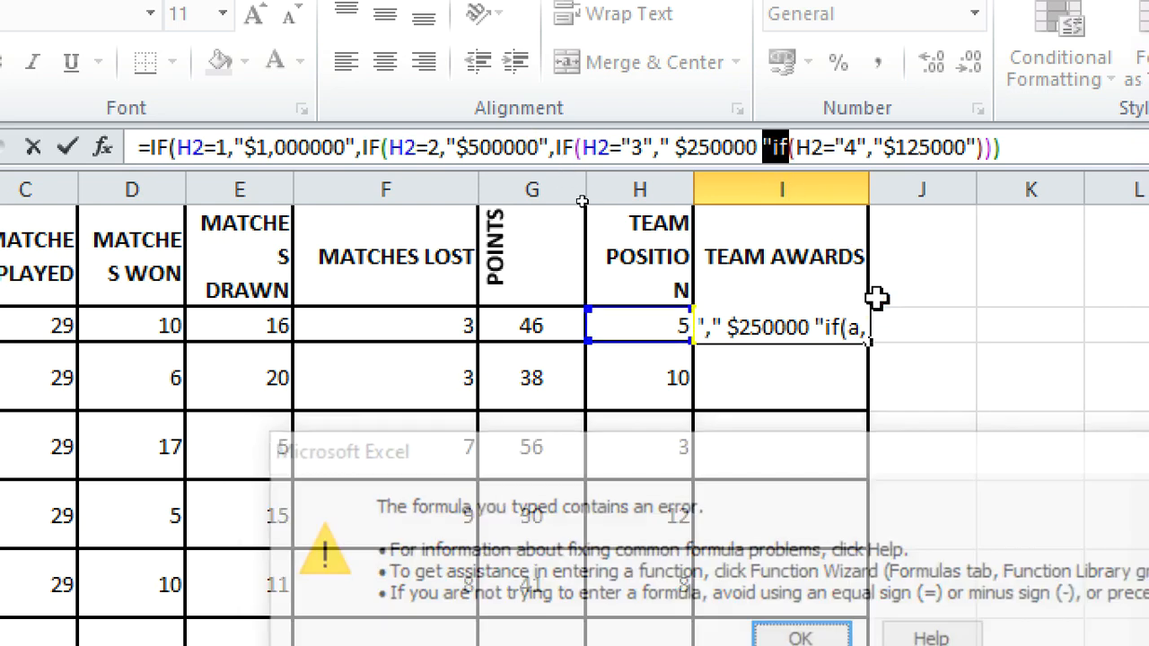
Step: Rework the new argument as ,IF with corrected quotes so the position-4 test follows $250000
key(BackSpace)
key(BackSpace)
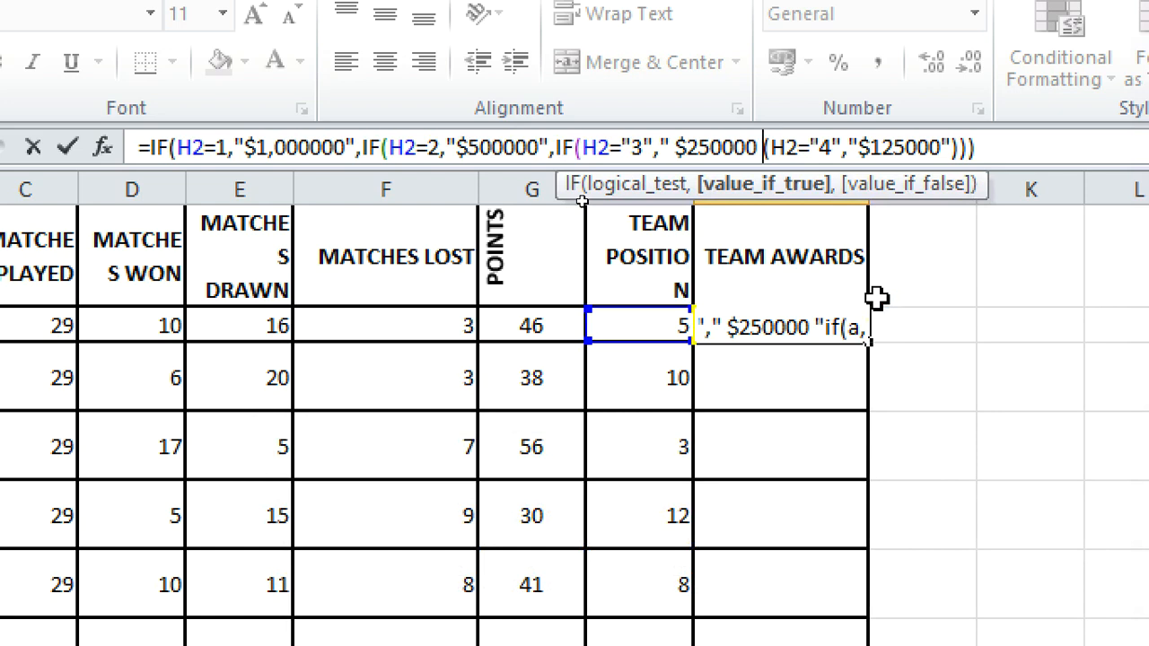
text(,)
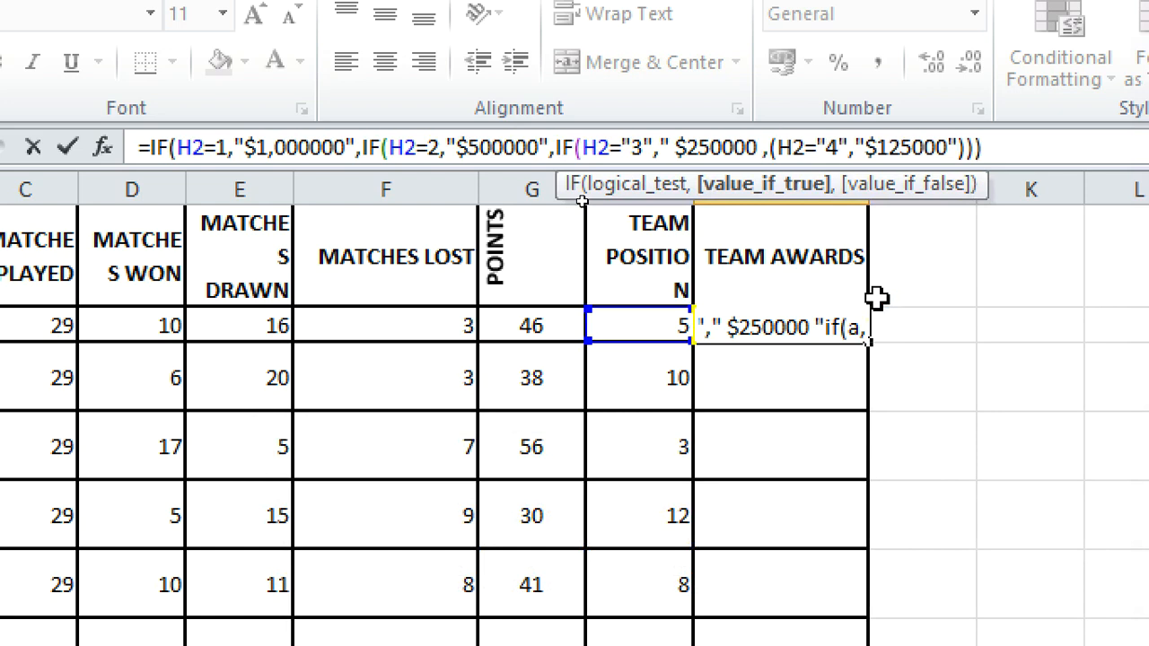
text(IF)
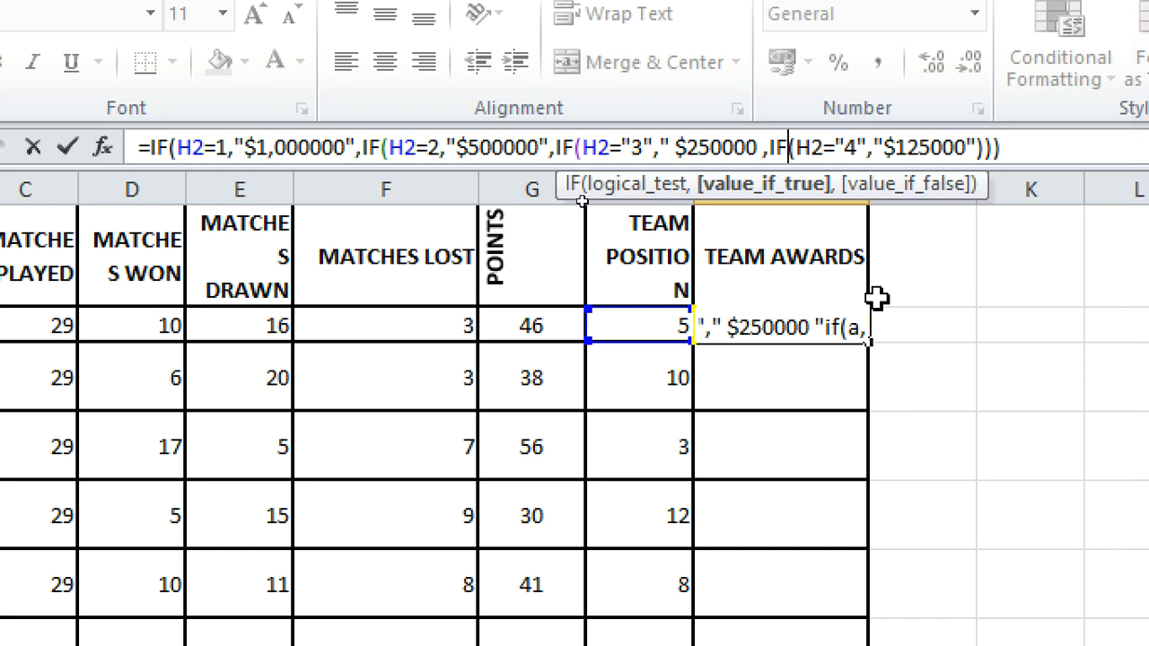
key(Left)
text(")
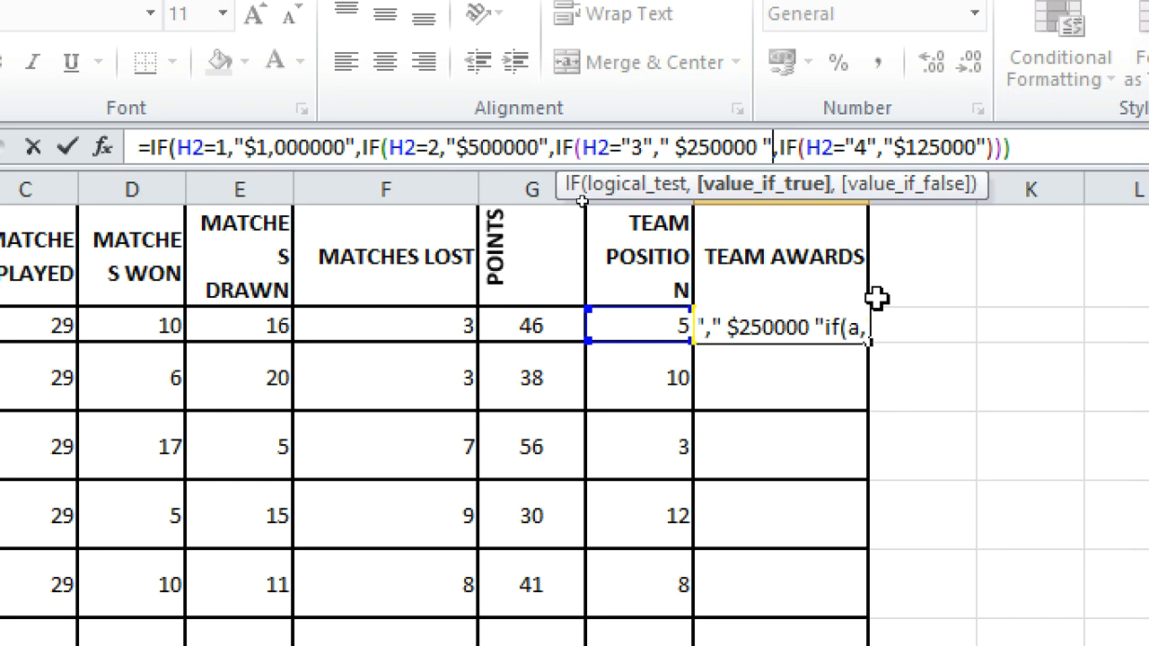
key(Return)
key(Return)
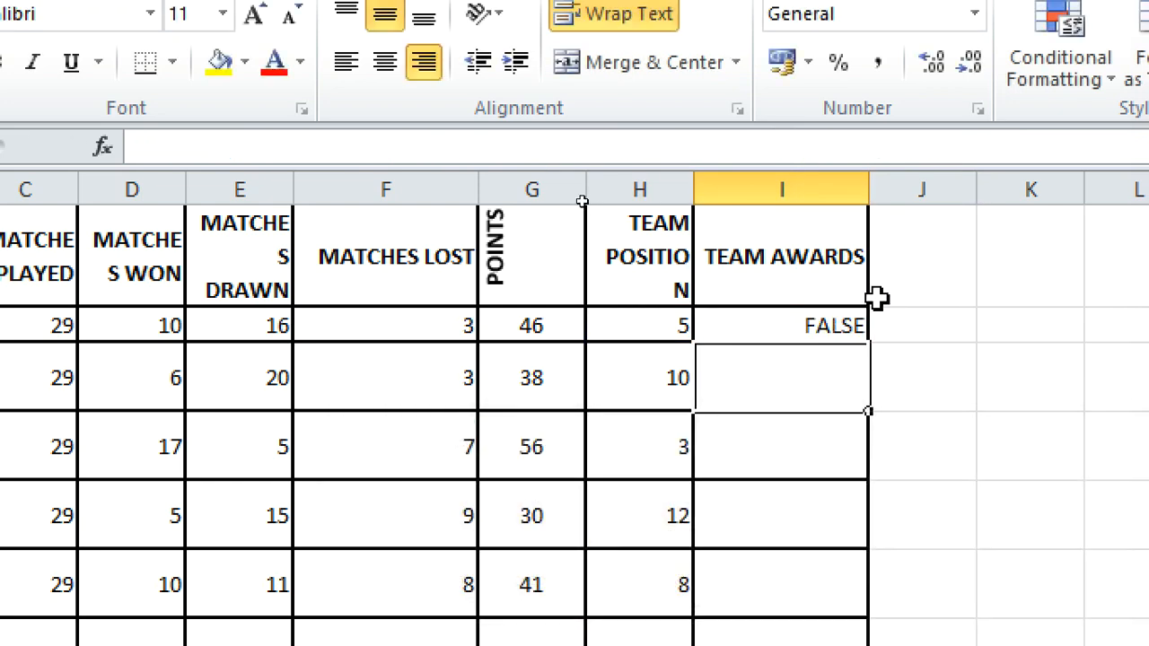
Step: Add 0 as the final fallback value to the I2 award formula
click(799, 330)
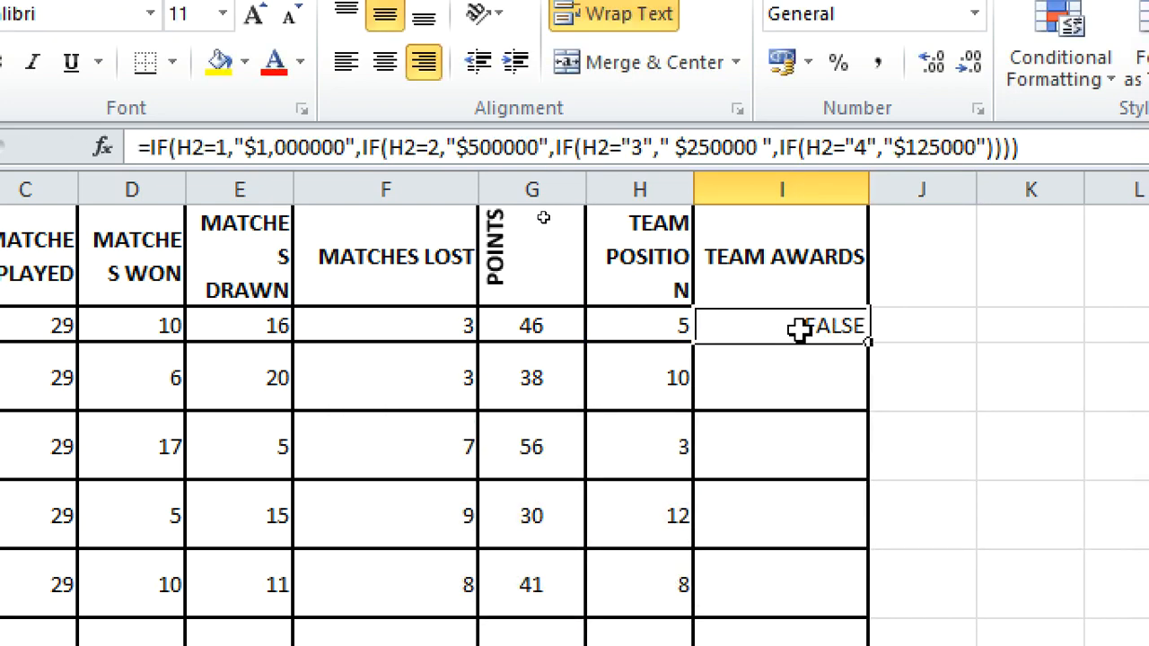
click(983, 146)
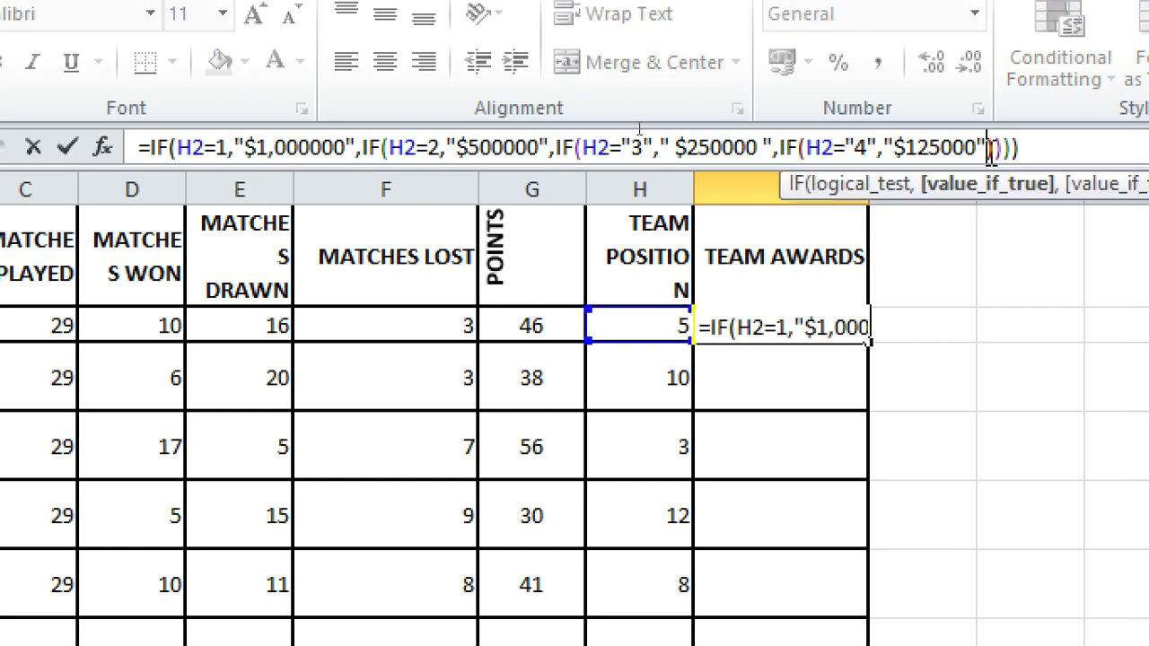
text(,0)
key(Return)
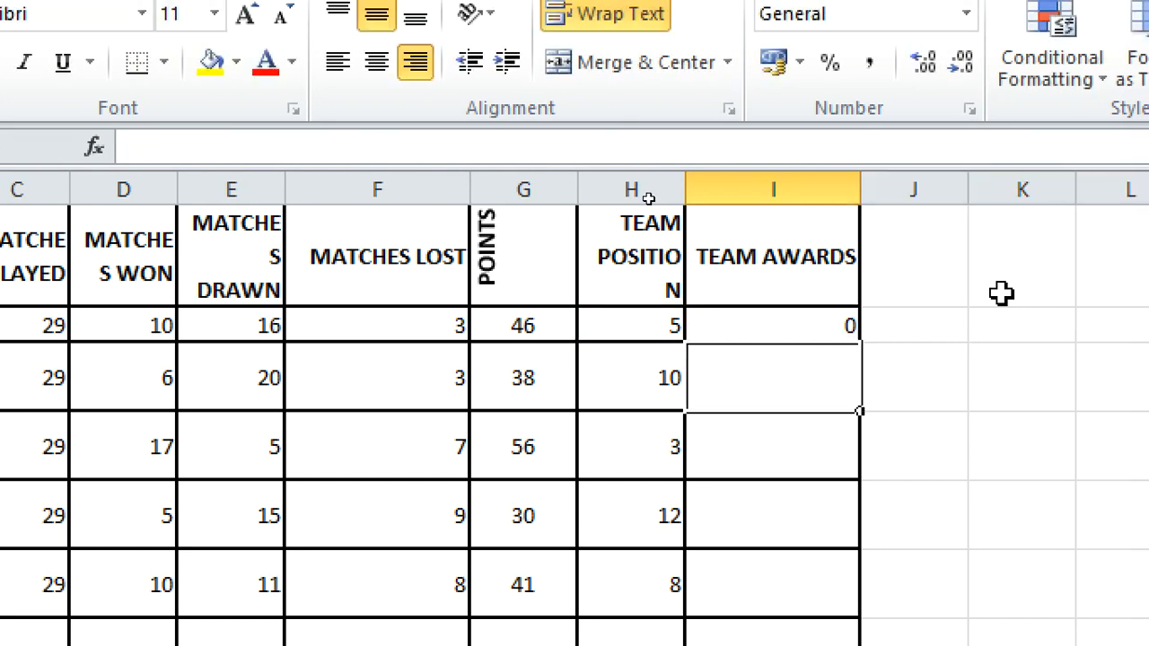
Step: Fill the I2 award formula down to the last team row and check the first- and second-place awards
click(804, 325)
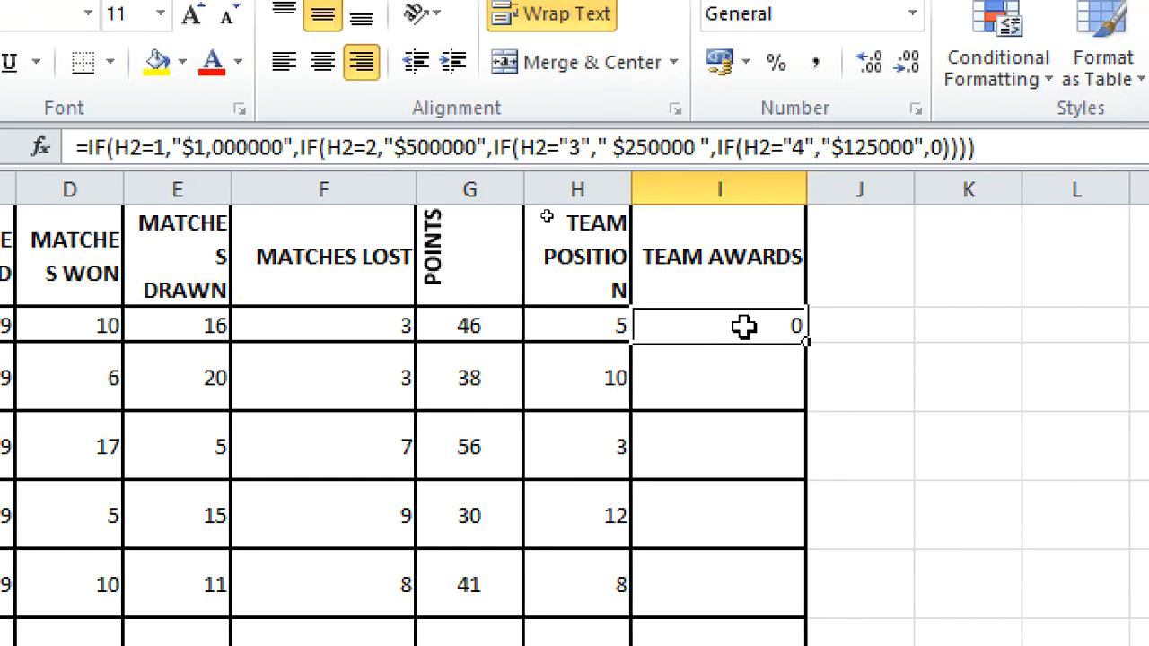
drag(808, 343, 817, 645)
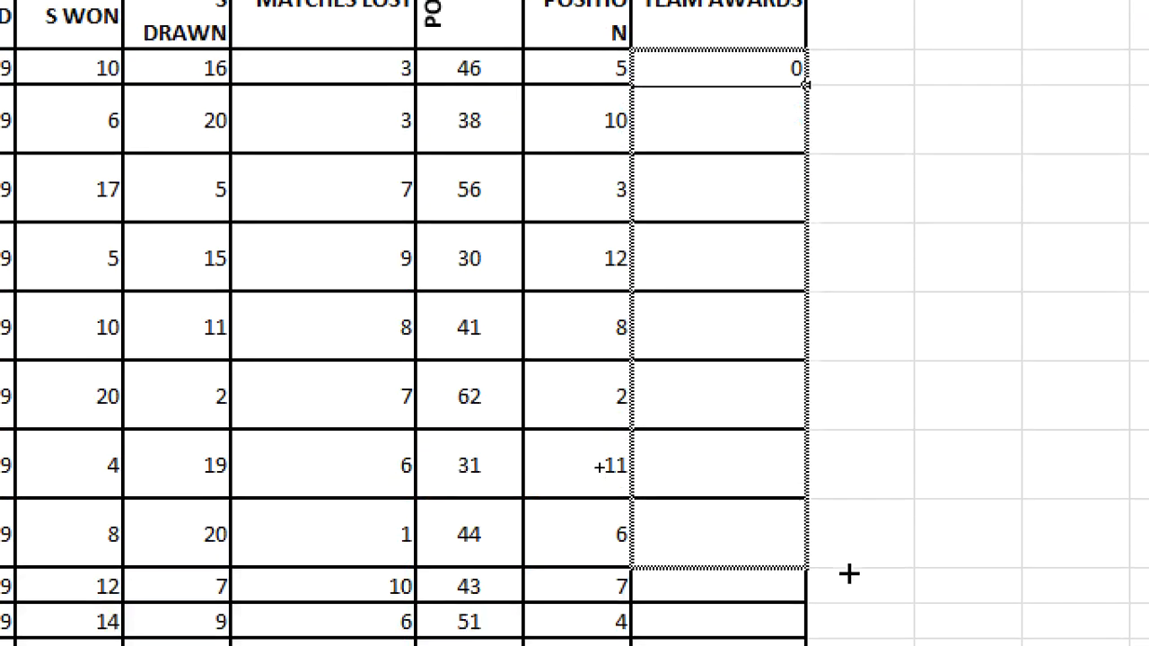
drag(817, 571, 804, 645)
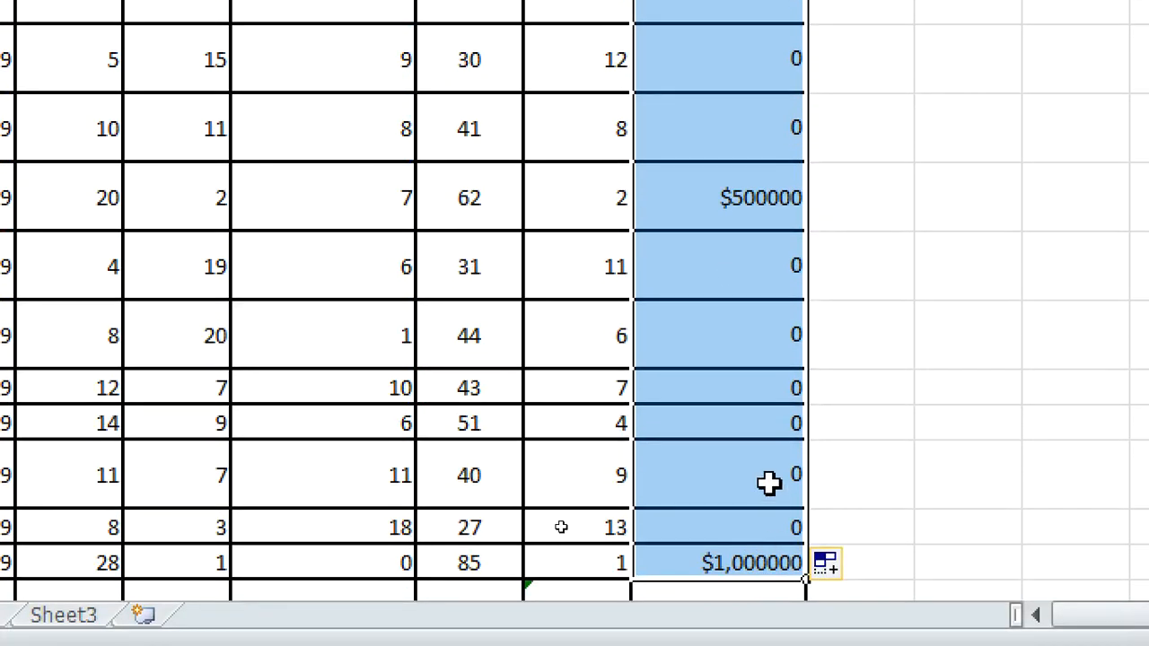
click(759, 549)
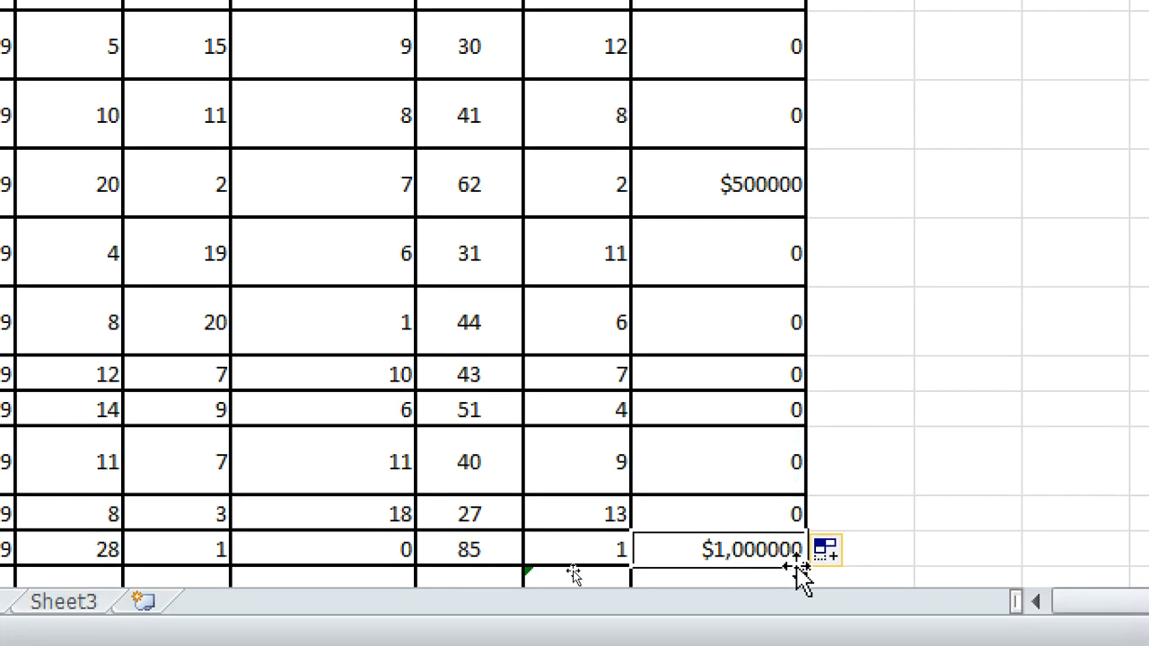
click(760, 156)
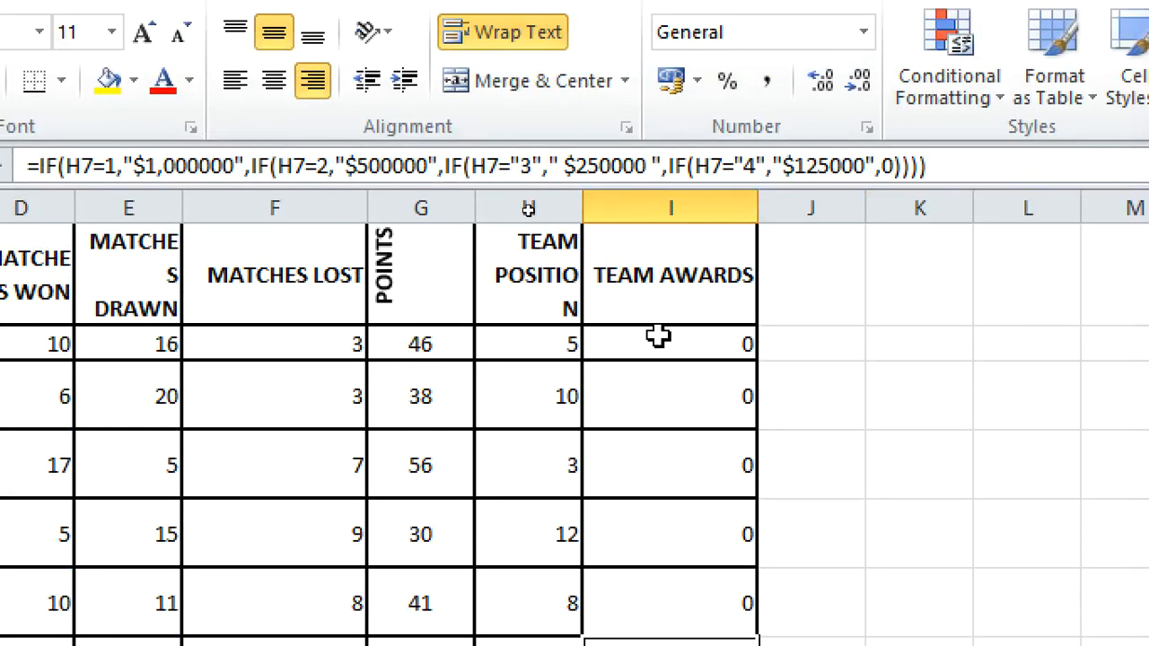
click(660, 336)
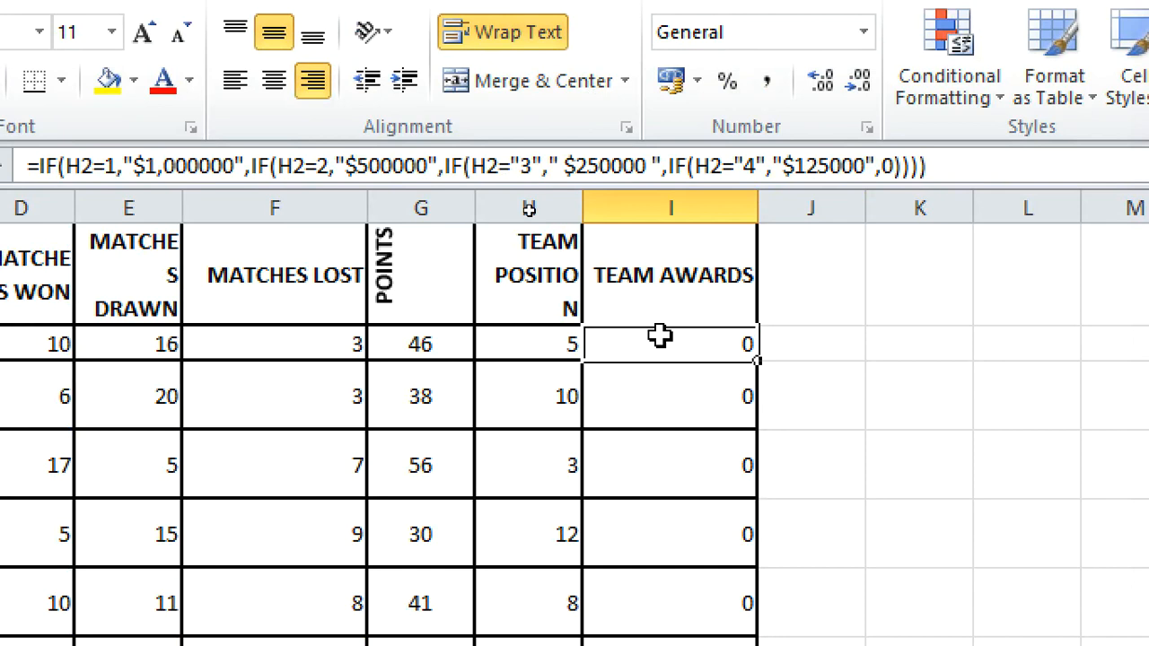
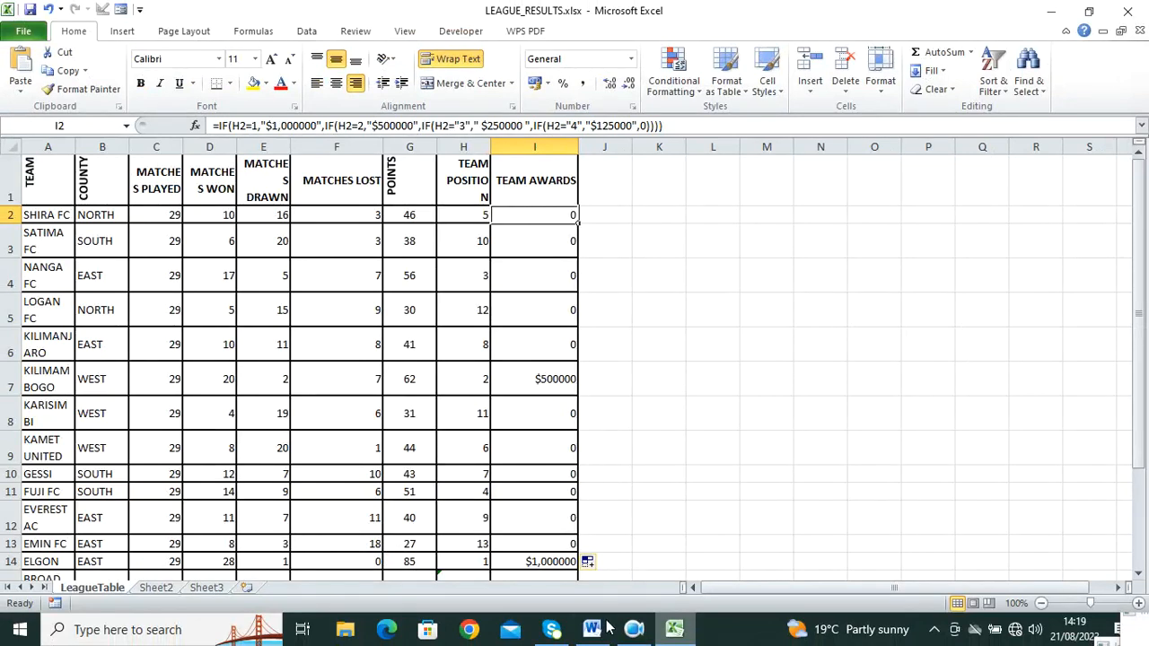
Step: Read questions j to n in the Word question paper, then go back to Excel
click(593, 629)
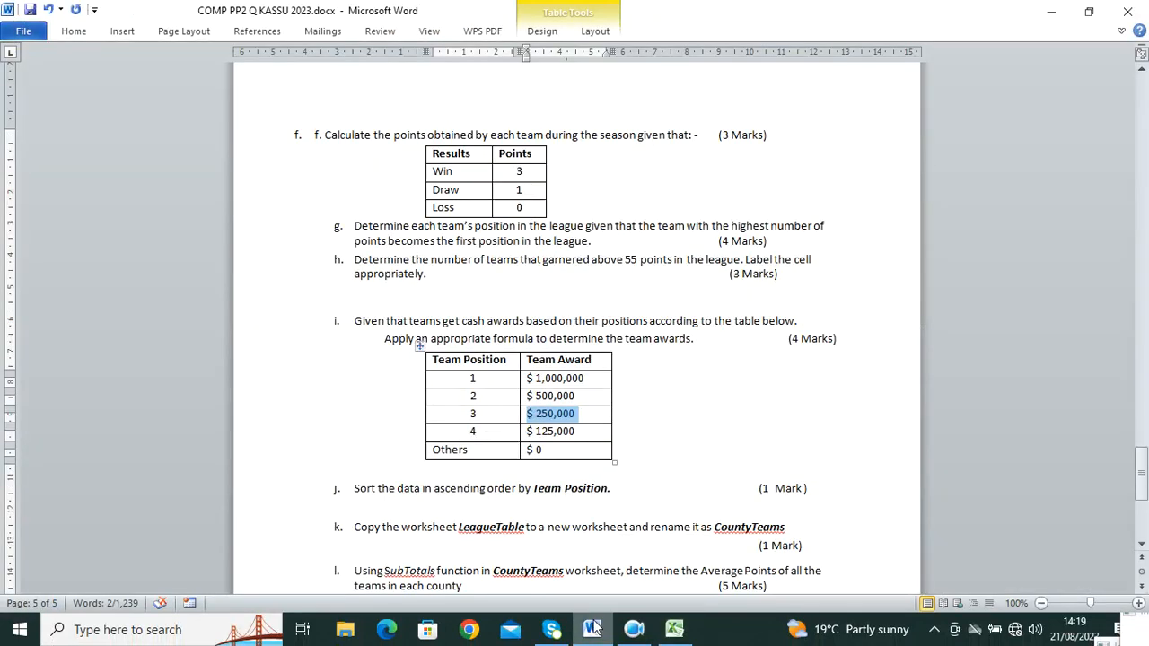
scroll(417, 350, down, 5)
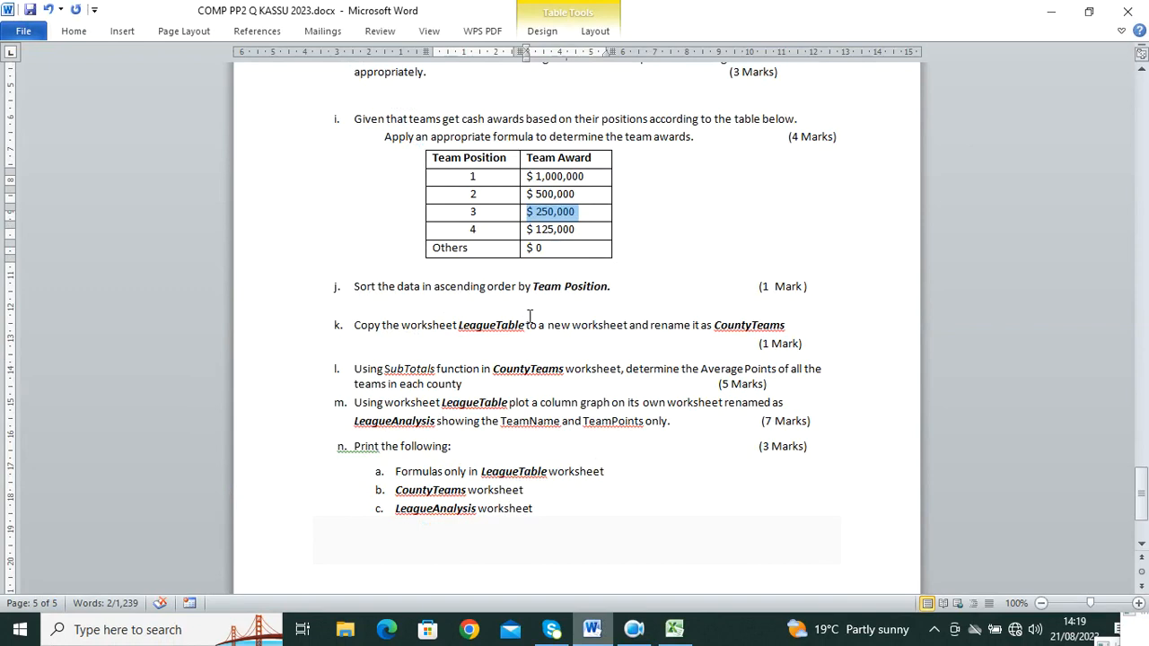
click(674, 628)
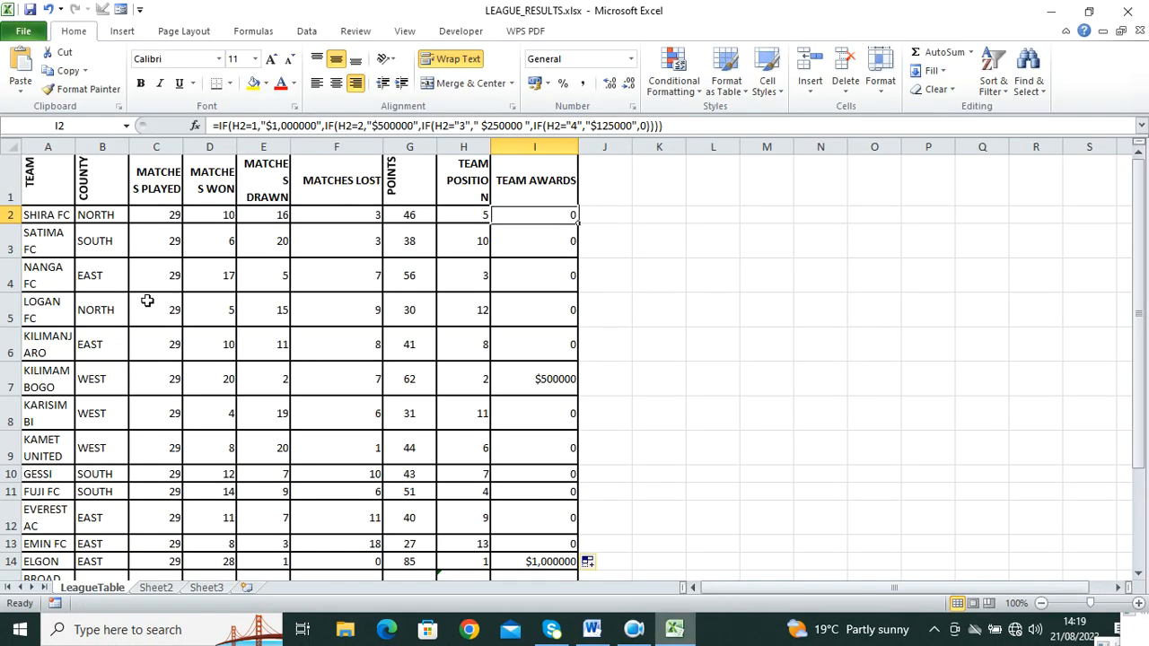
Step: Sort A1:I16, with headers, by TEAM POSITION from largest to smallest, then view Word
click(43, 186)
drag(43, 185, 555, 531)
click(306, 31)
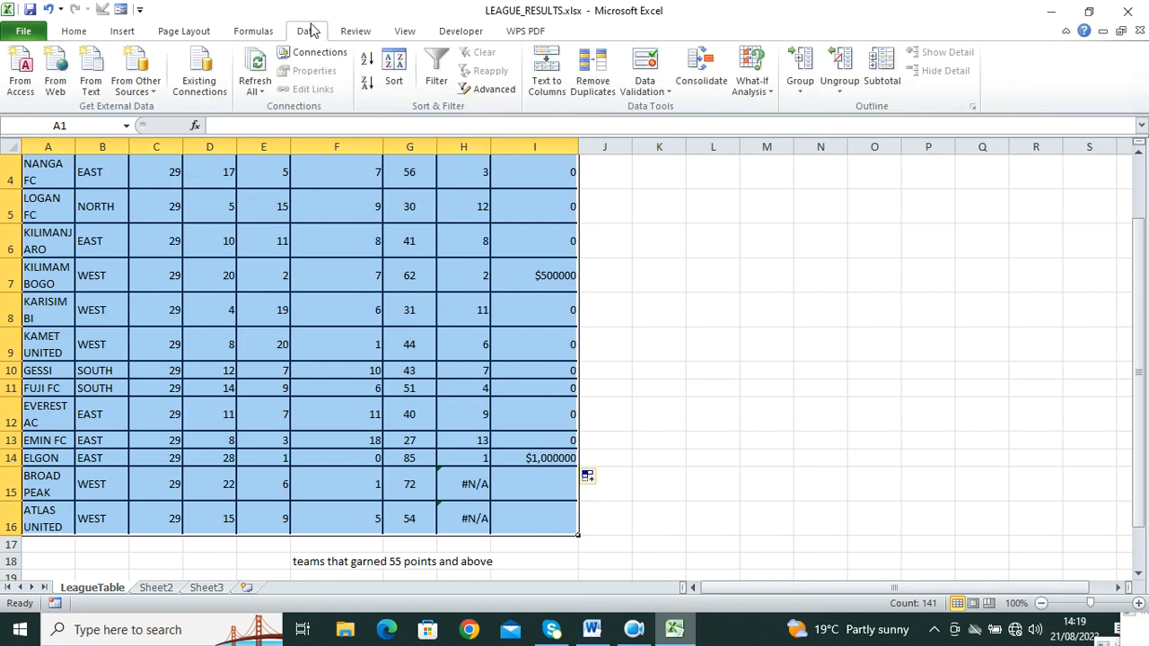
click(385, 84)
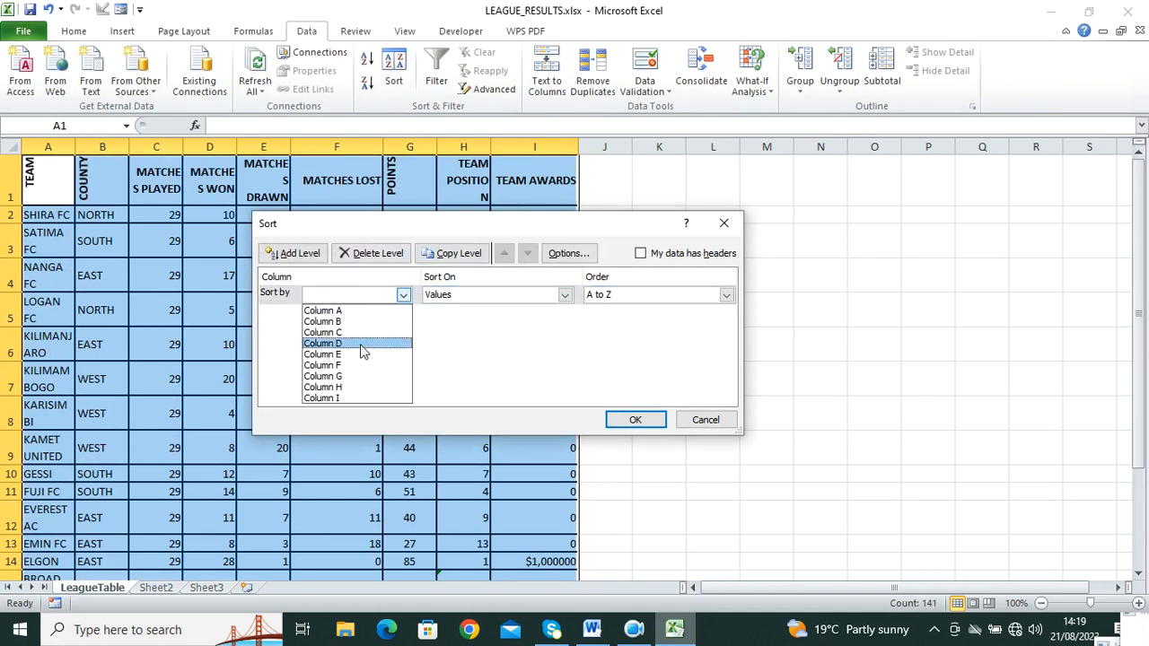
click(641, 260)
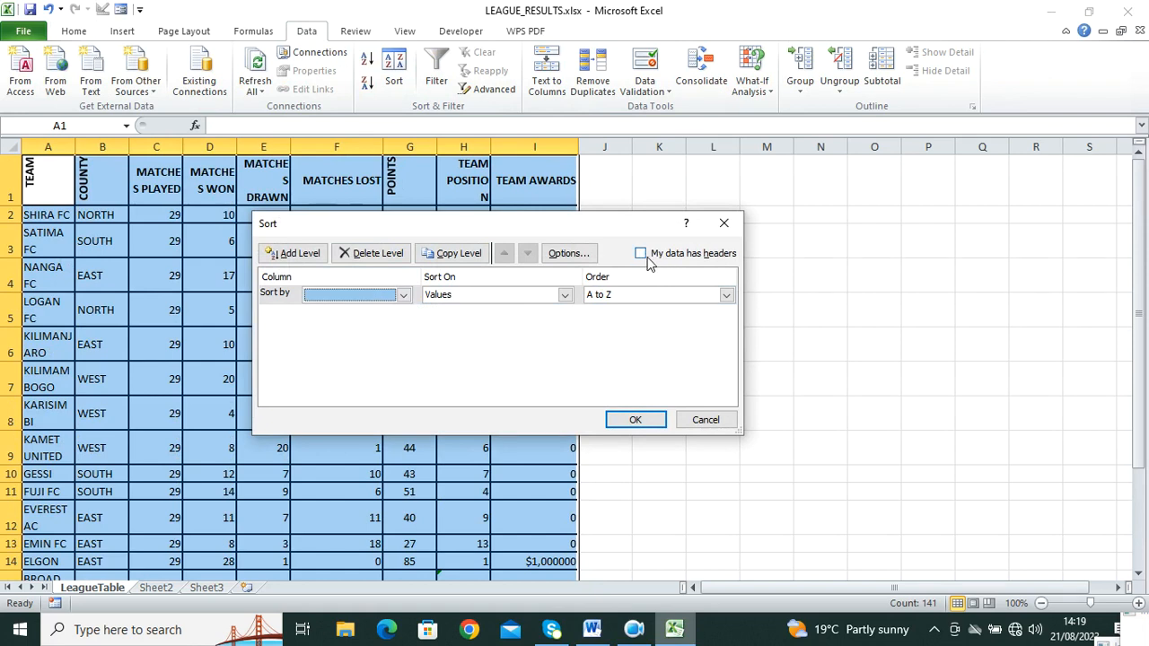
click(656, 259)
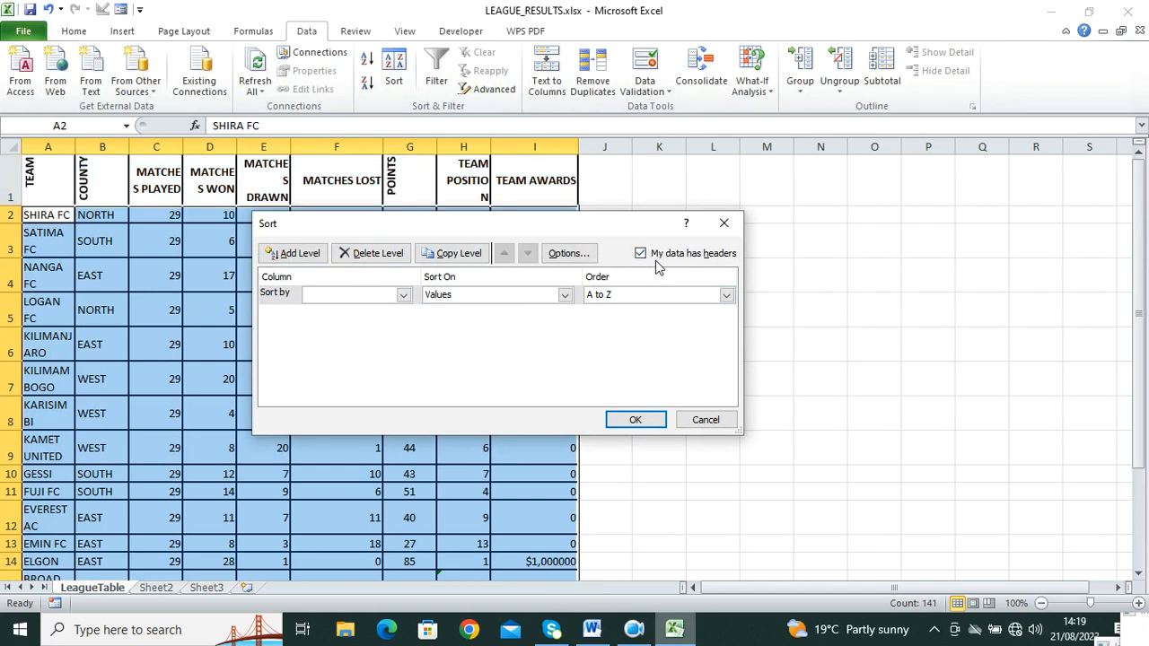
click(403, 295)
click(370, 392)
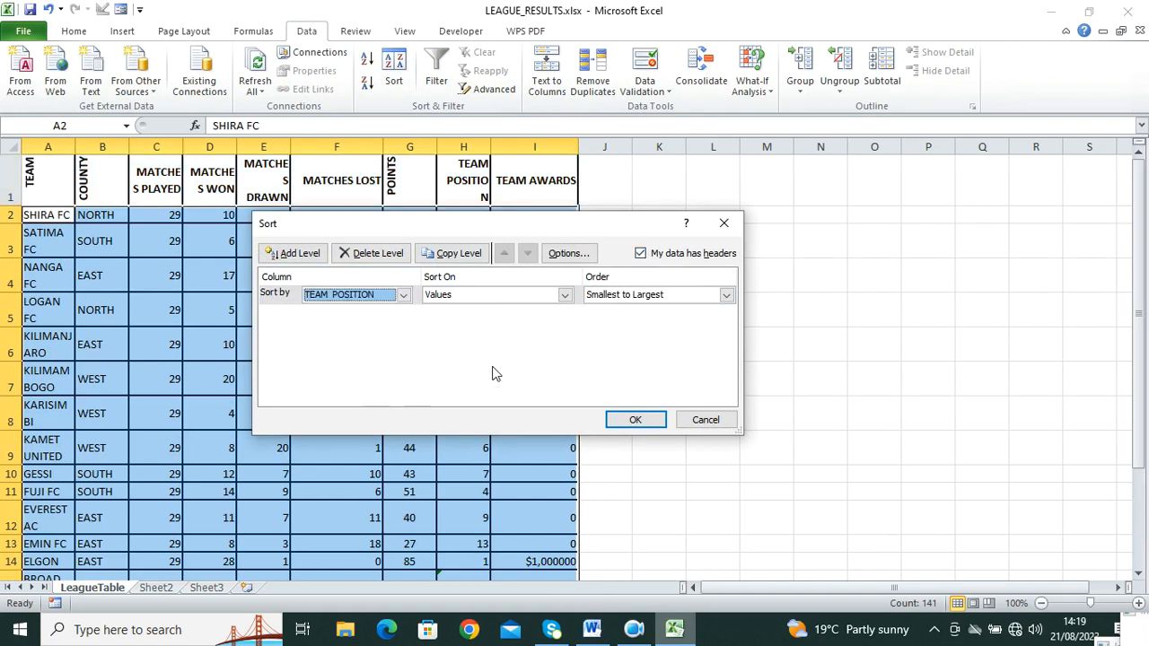
click(727, 295)
click(702, 323)
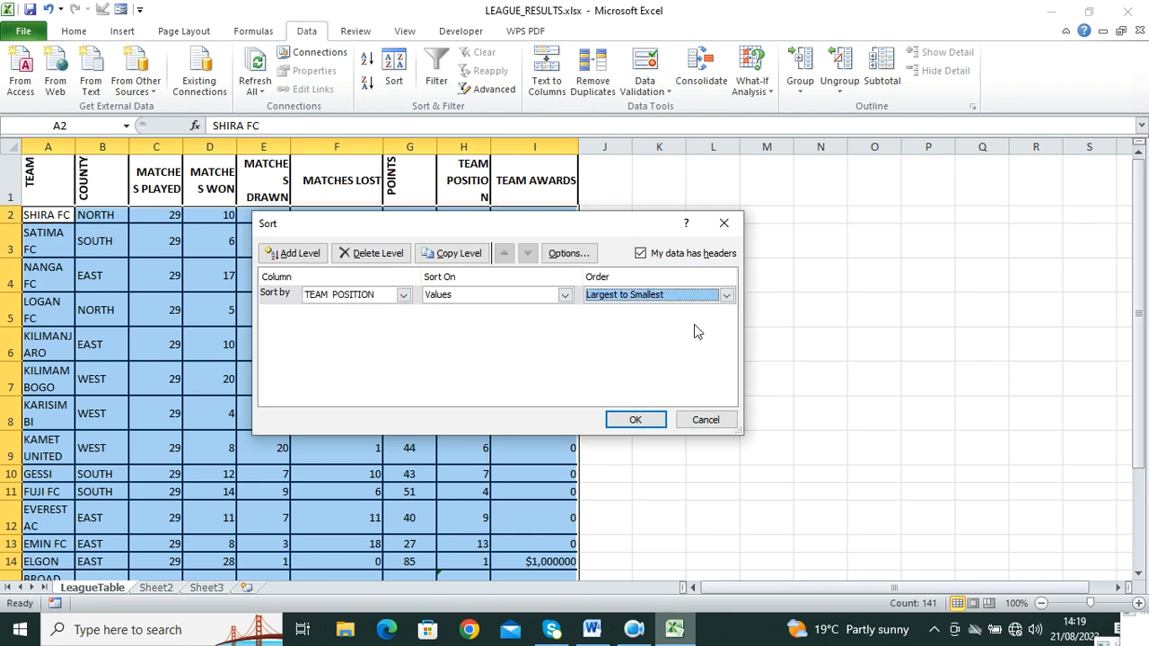
click(639, 419)
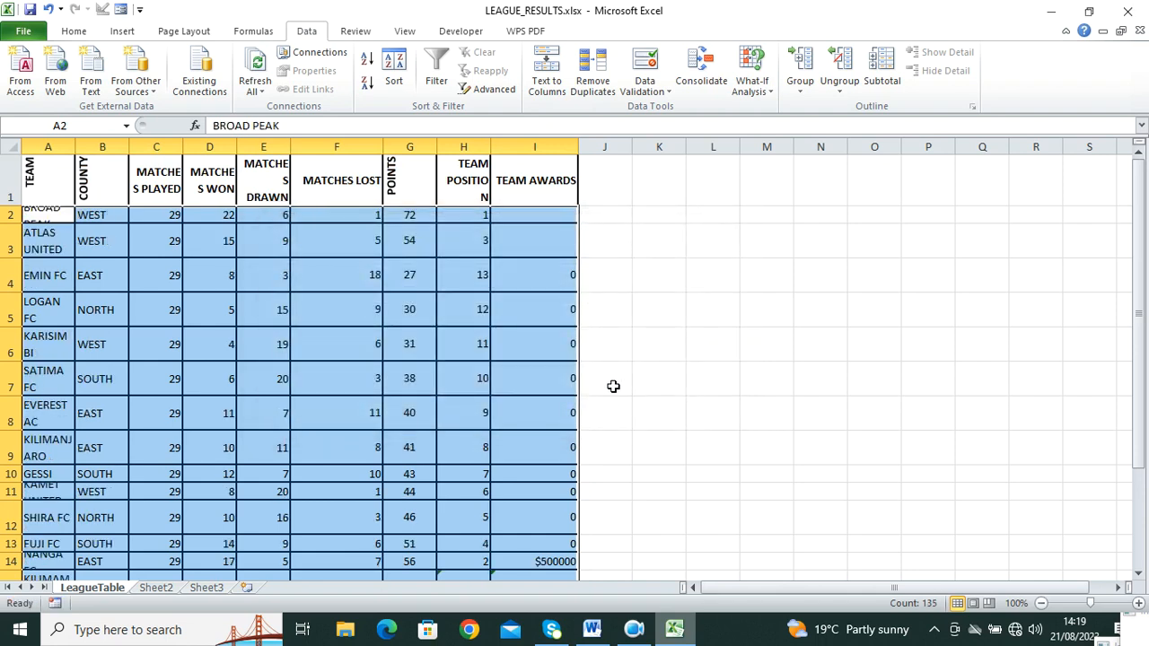
click(592, 630)
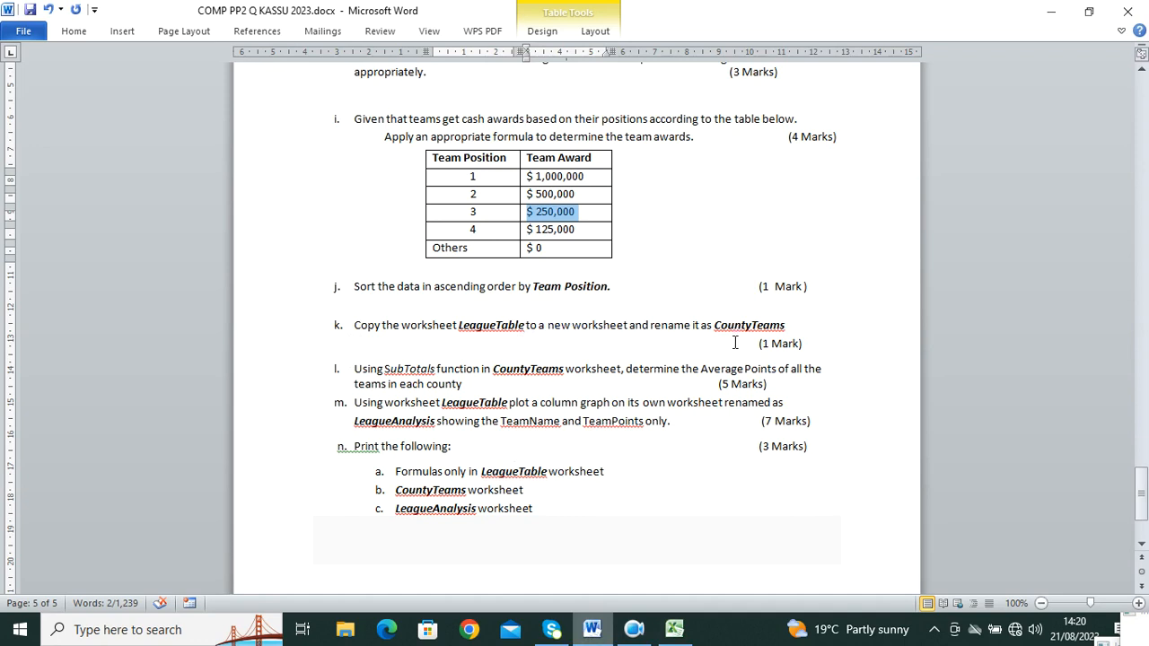
Step: Copy the selected league table and paste it into Sheet2
drag(788, 328, 718, 329)
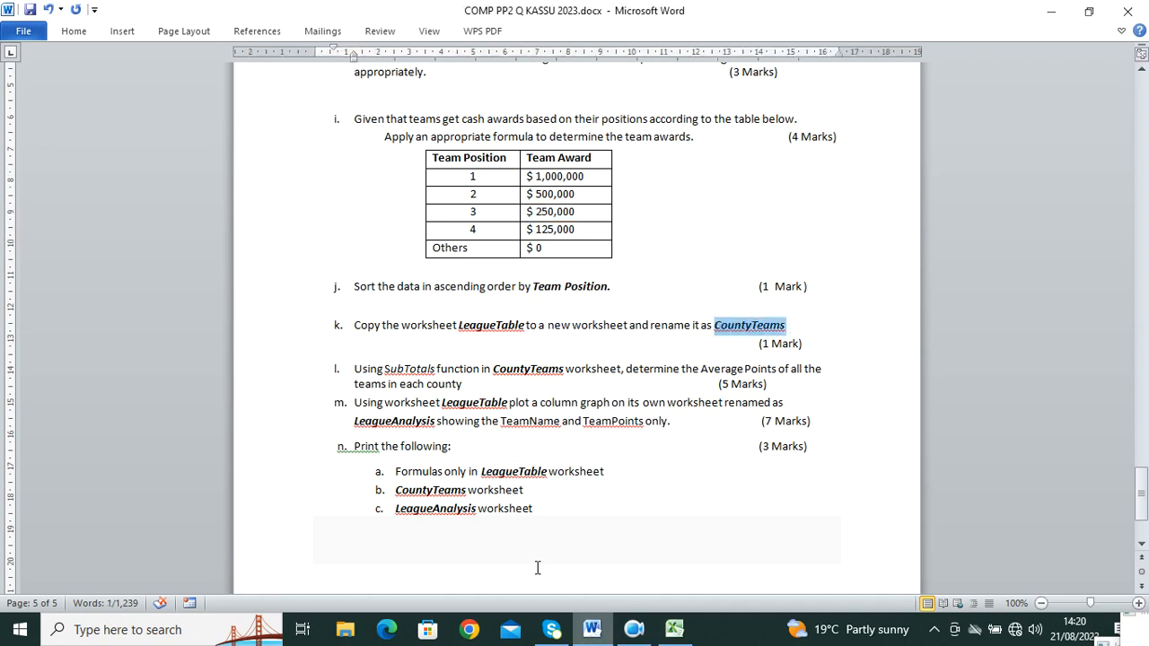
click(675, 628)
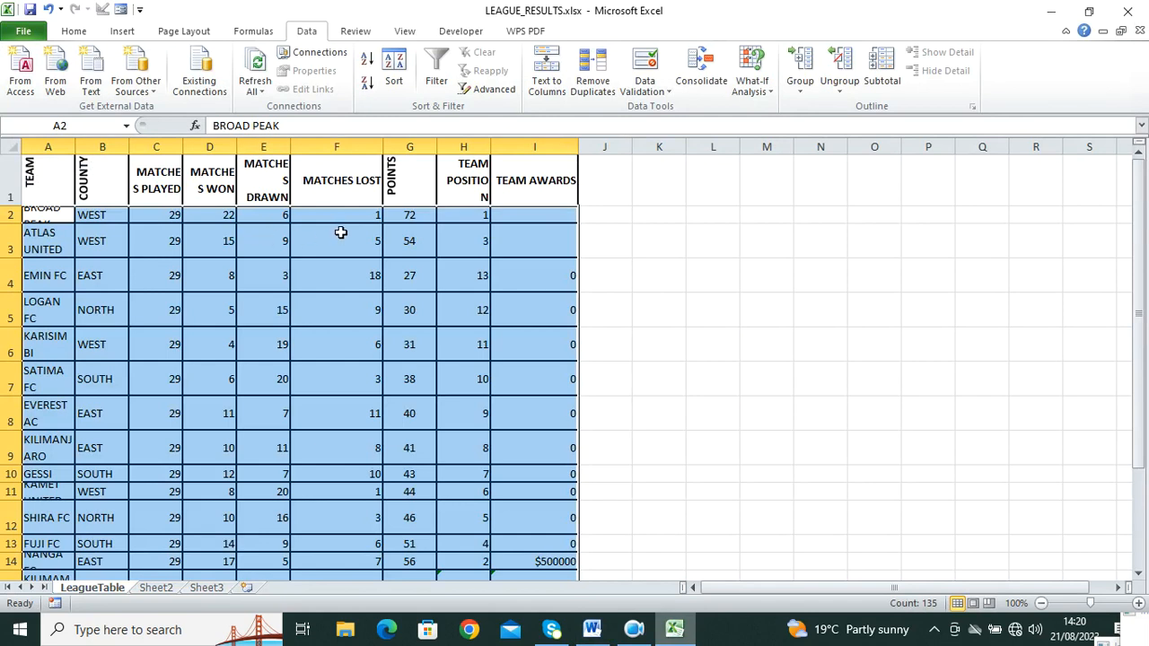
click(73, 30)
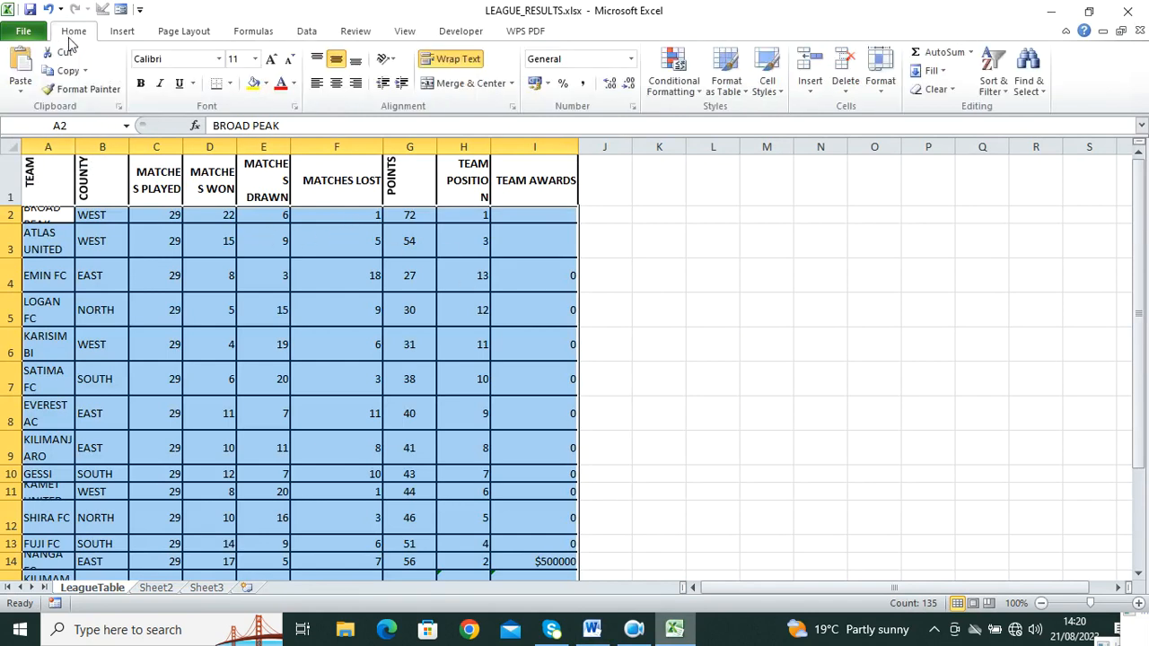
click(56, 71)
click(156, 588)
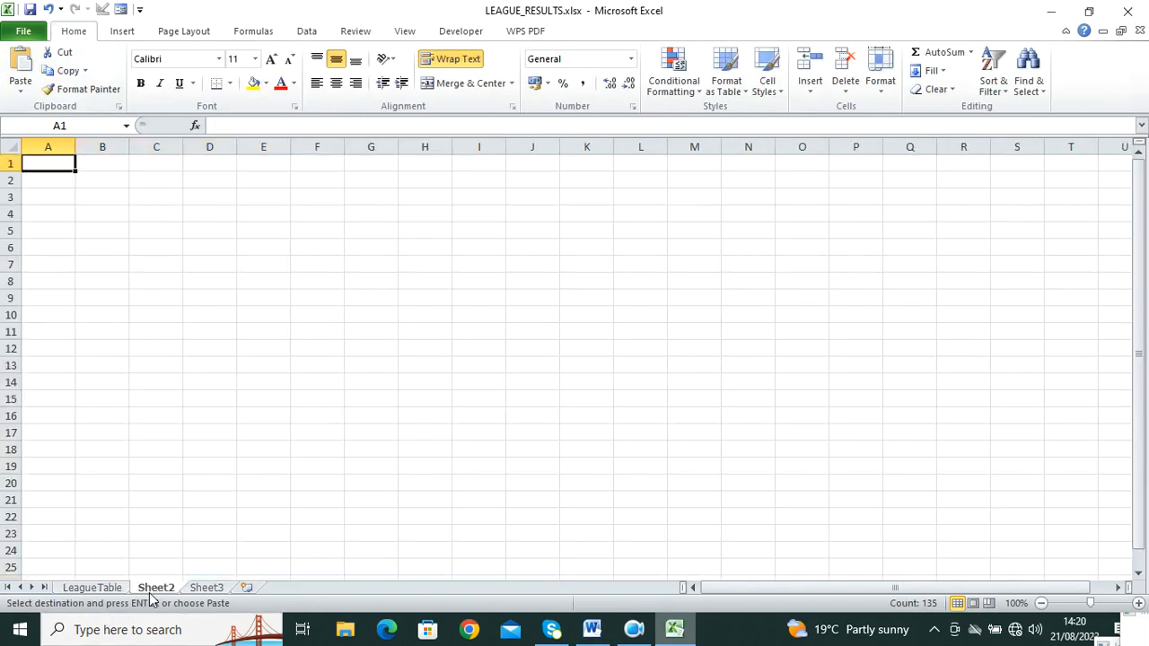
click(20, 70)
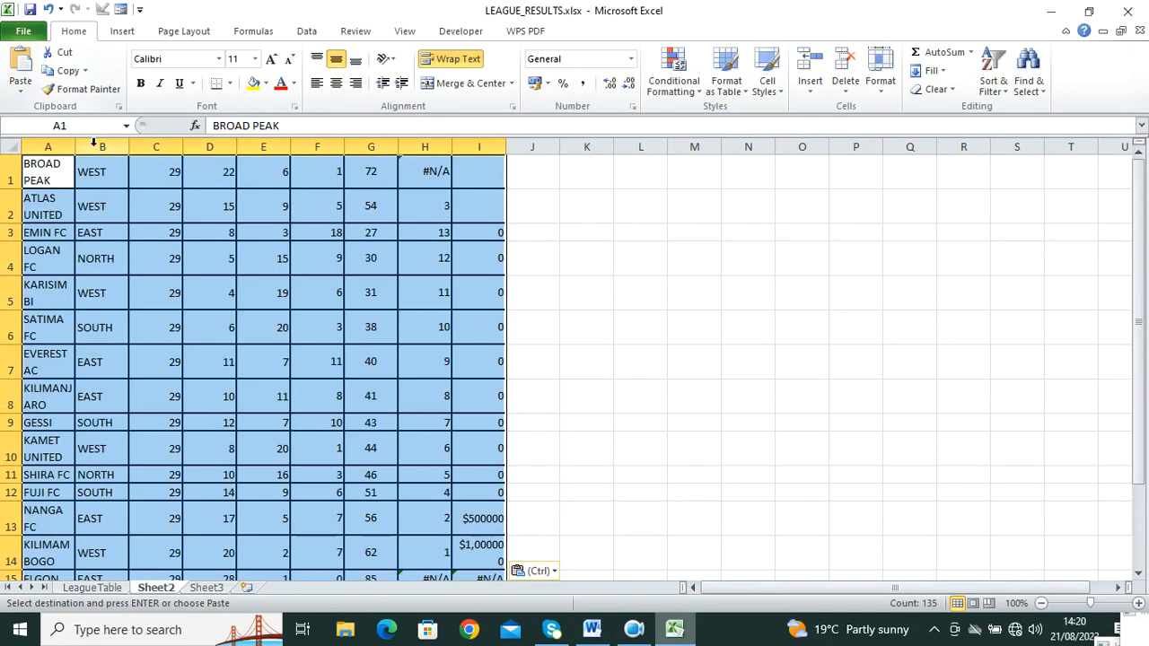
Step: Copy 'CountyTeams' from the question paper and rename Sheet2 to CountyTeams
click(592, 629)
right_click(783, 330)
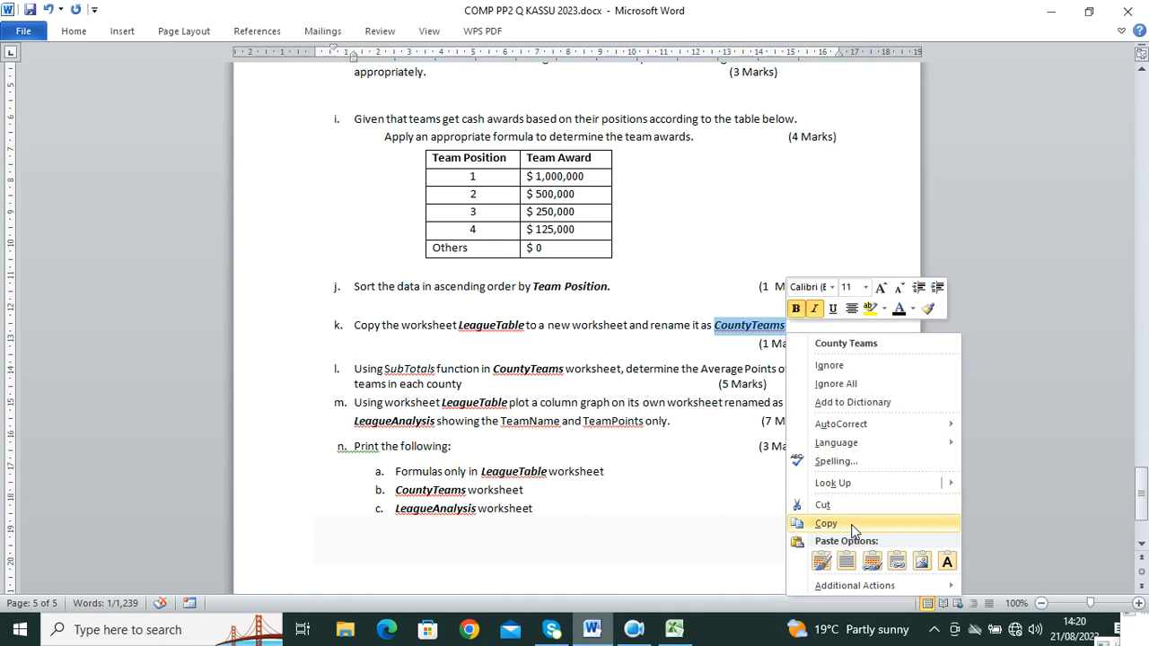
click(826, 523)
click(675, 629)
double_click(170, 590)
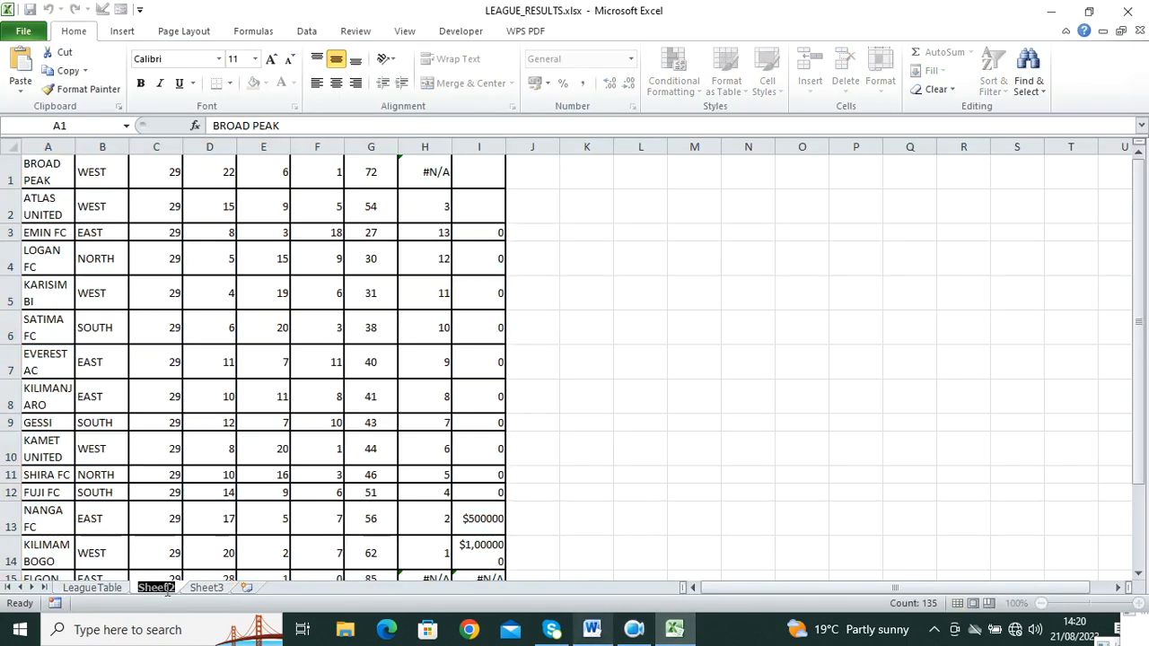
key(ctrl+v)
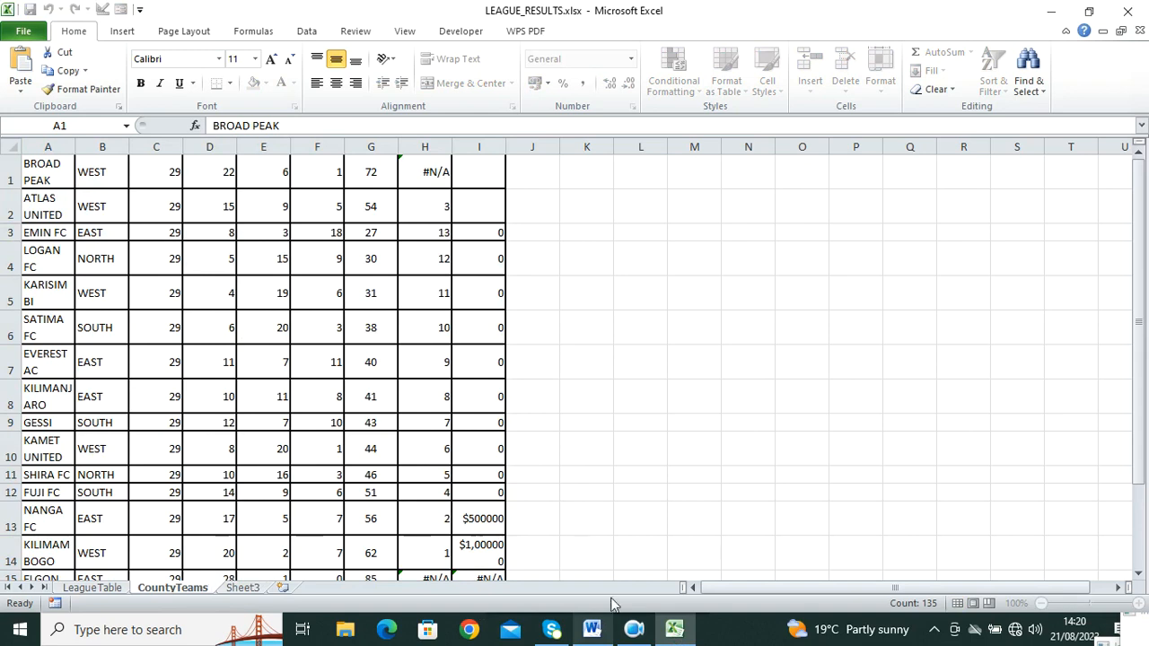
click(597, 639)
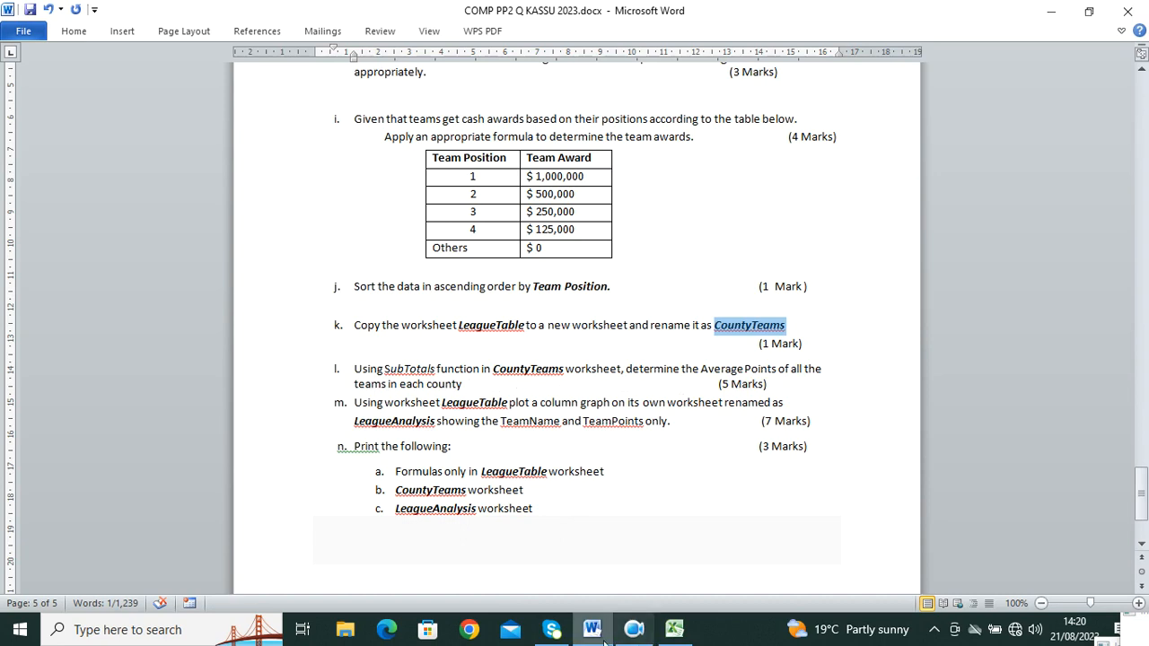
Step: Copy LeagueTable A1:I16 including headers and paste it into CountyTeams from A1
click(674, 629)
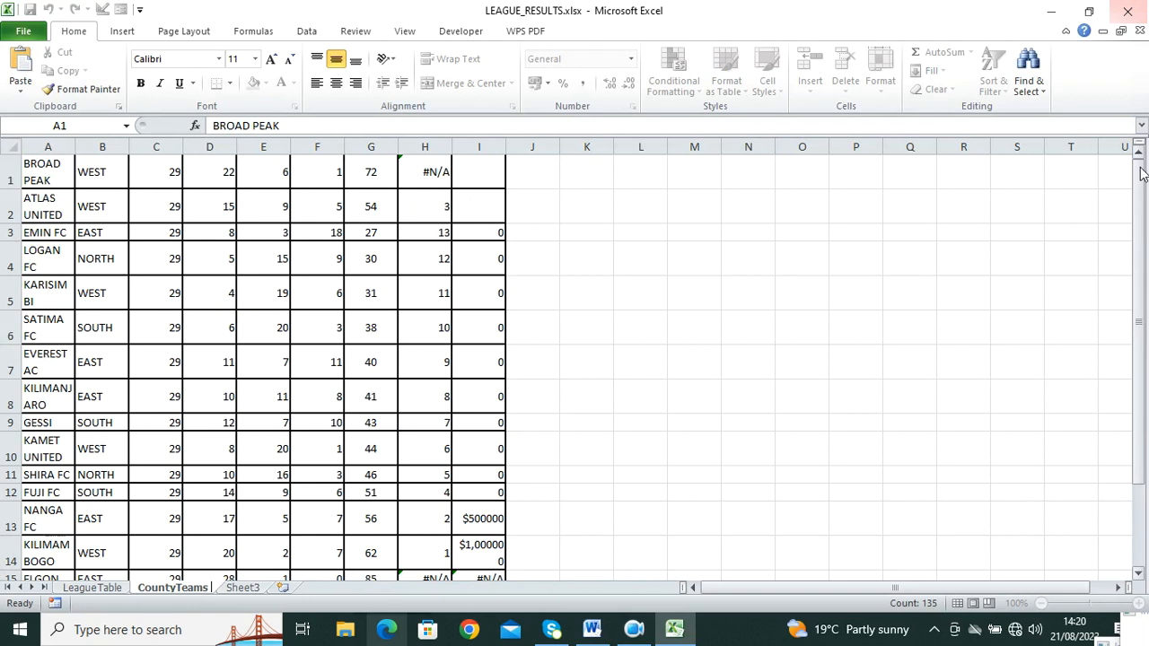
click(196, 259)
click(114, 584)
mouse_move(56, 180)
mouse_down()
mouse_move(464, 264)
mouse_move(551, 639)
mouse_move(571, 533)
mouse_up()
click(70, 71)
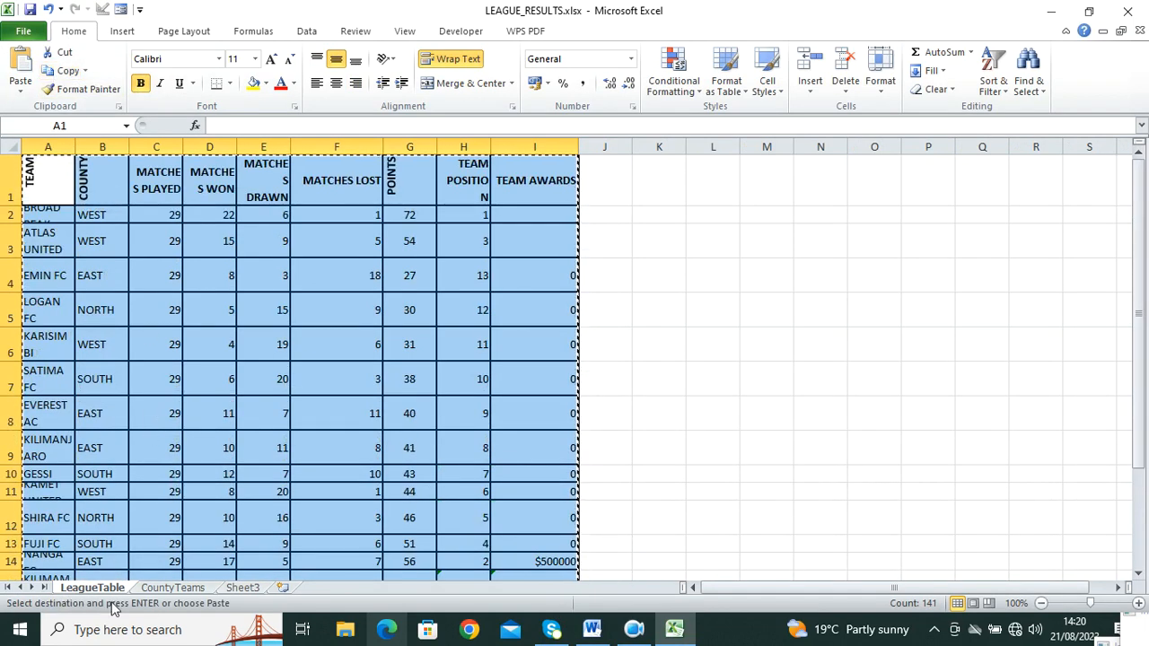
click(180, 589)
drag(51, 165, 557, 549)
click(30, 61)
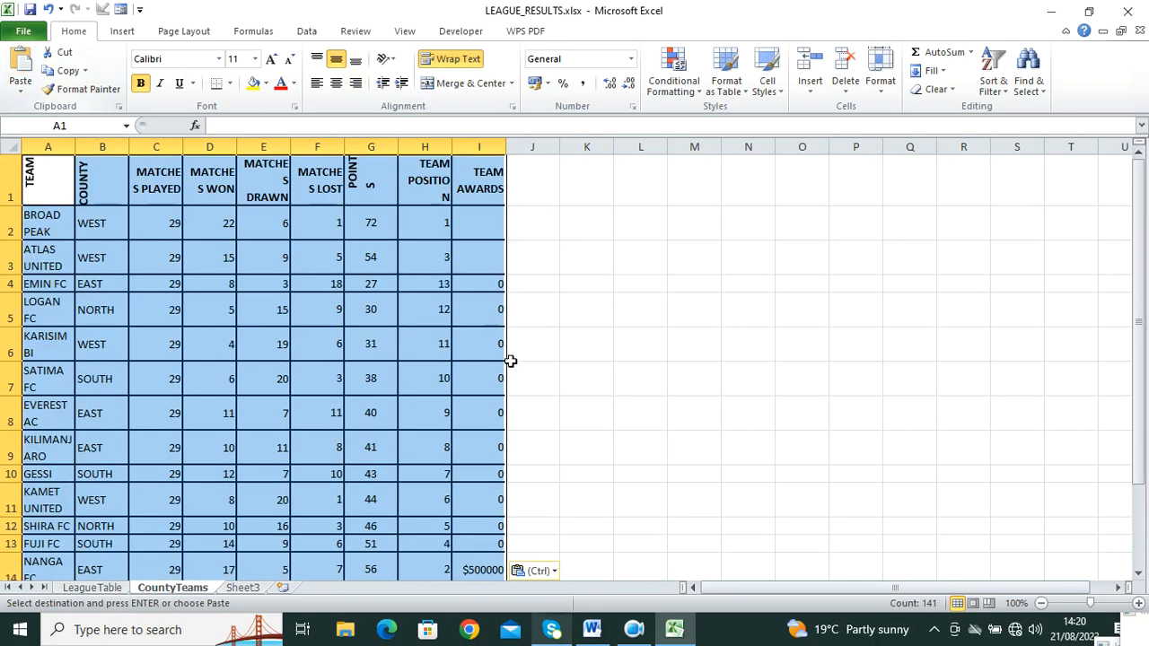
click(603, 352)
Step: Widen column A on CountyTeams so full team names fit
drag(48, 176, 513, 403)
drag(81, 151, 173, 152)
click(750, 316)
drag(592, 391, 192, 36)
click(308, 32)
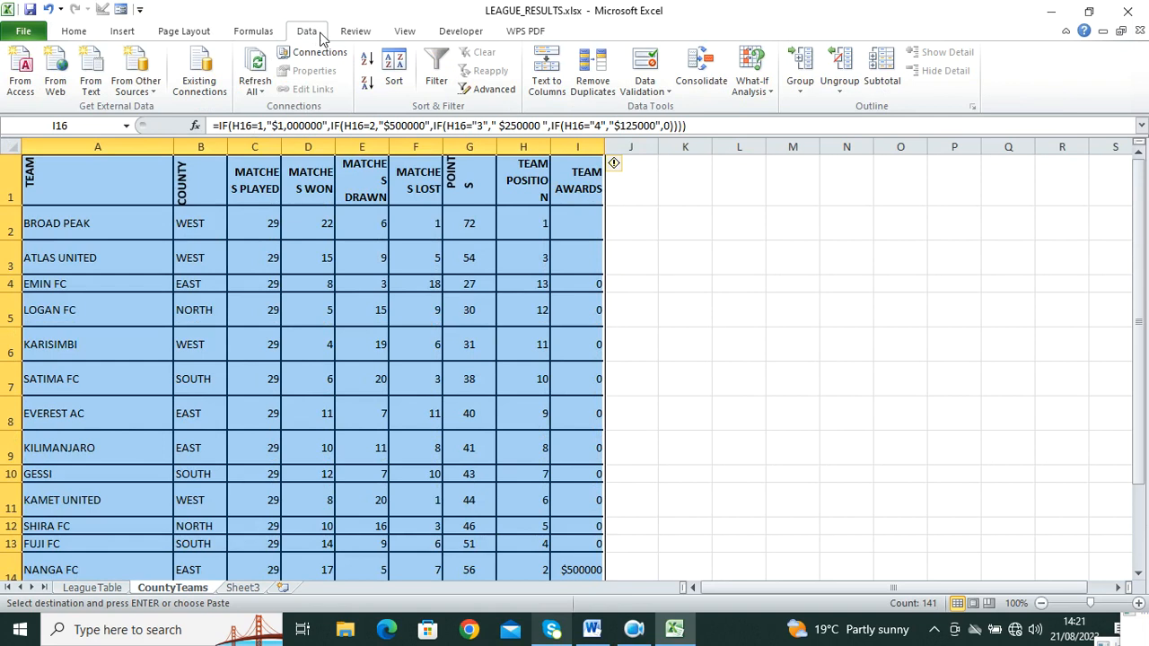
click(880, 72)
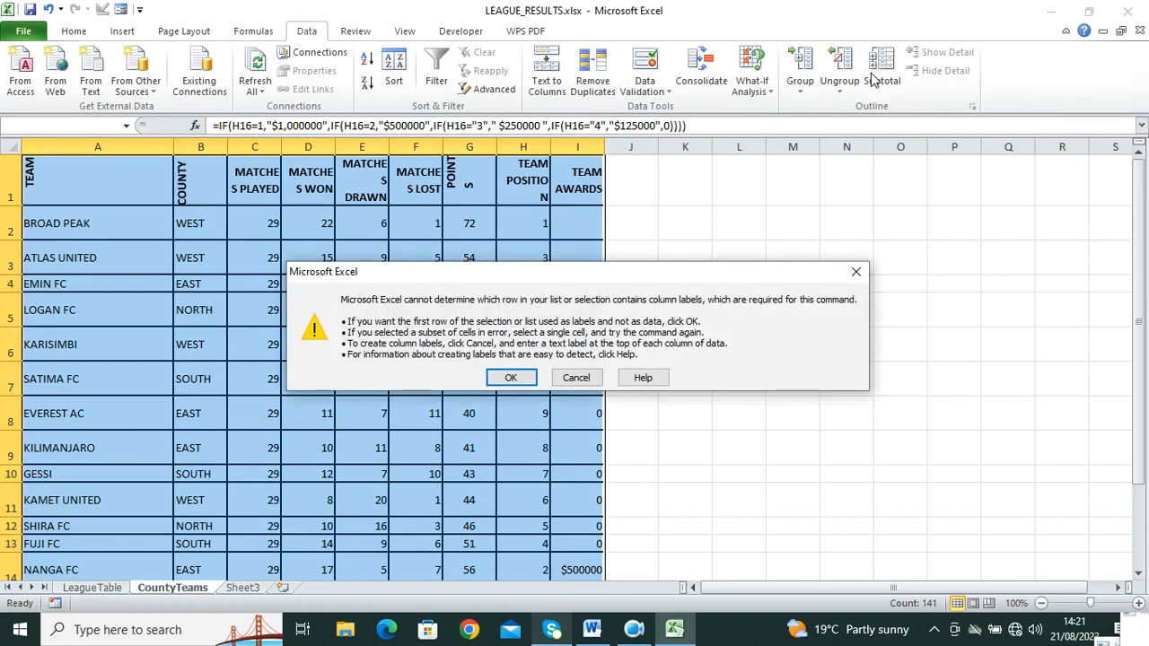
click(527, 381)
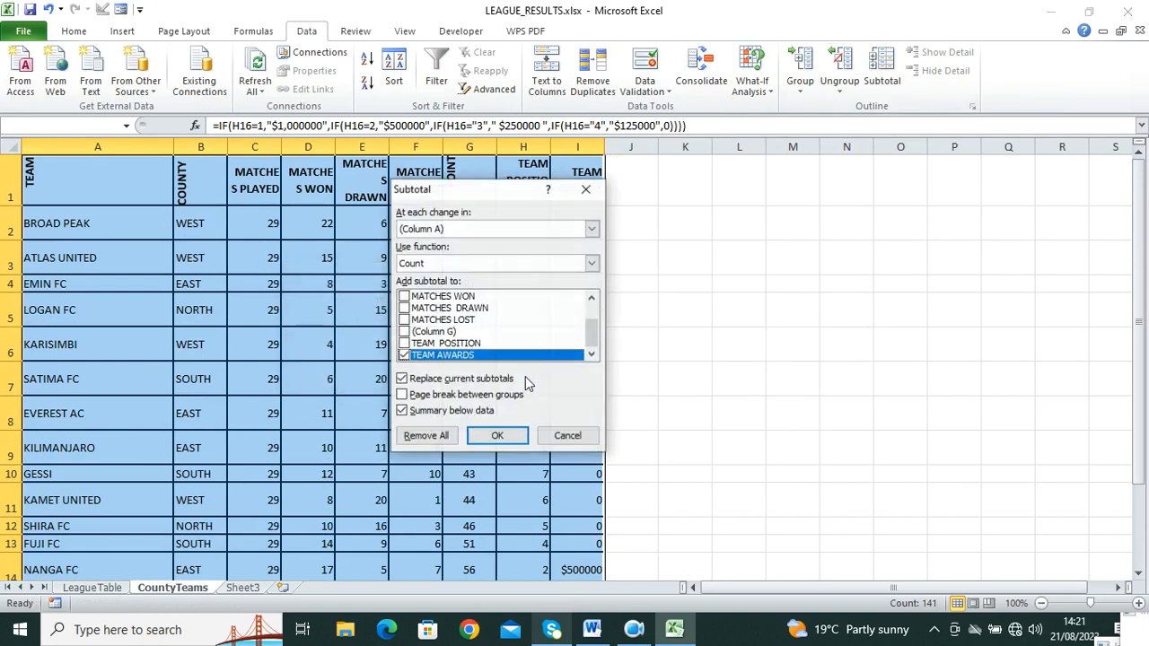
click(592, 230)
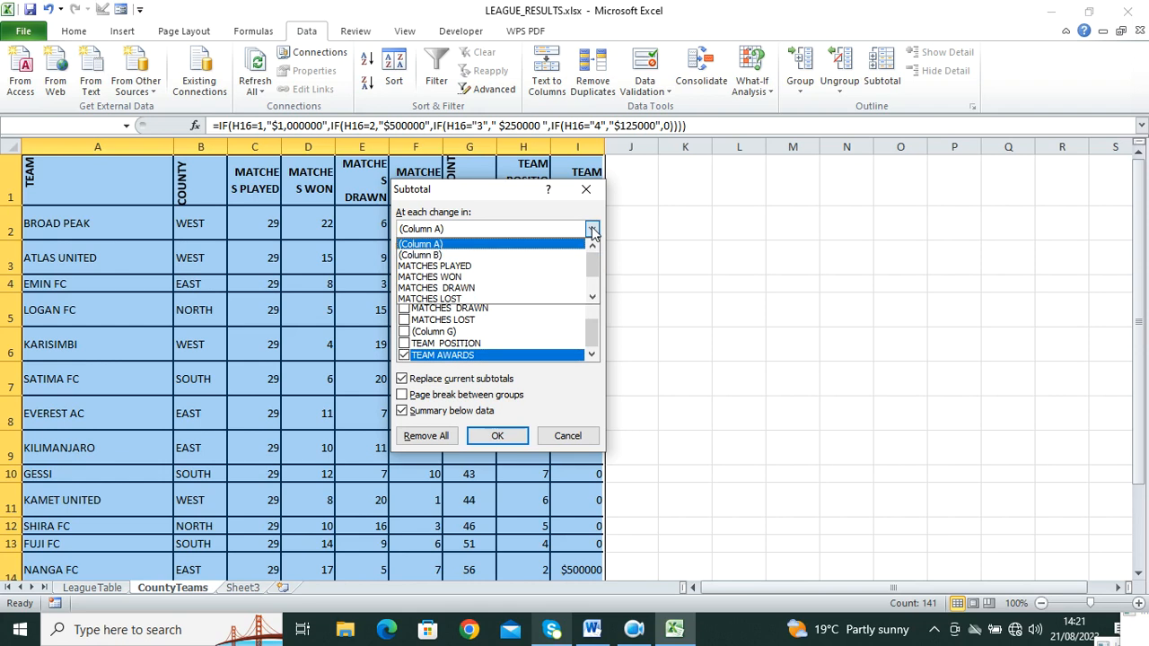
click(591, 630)
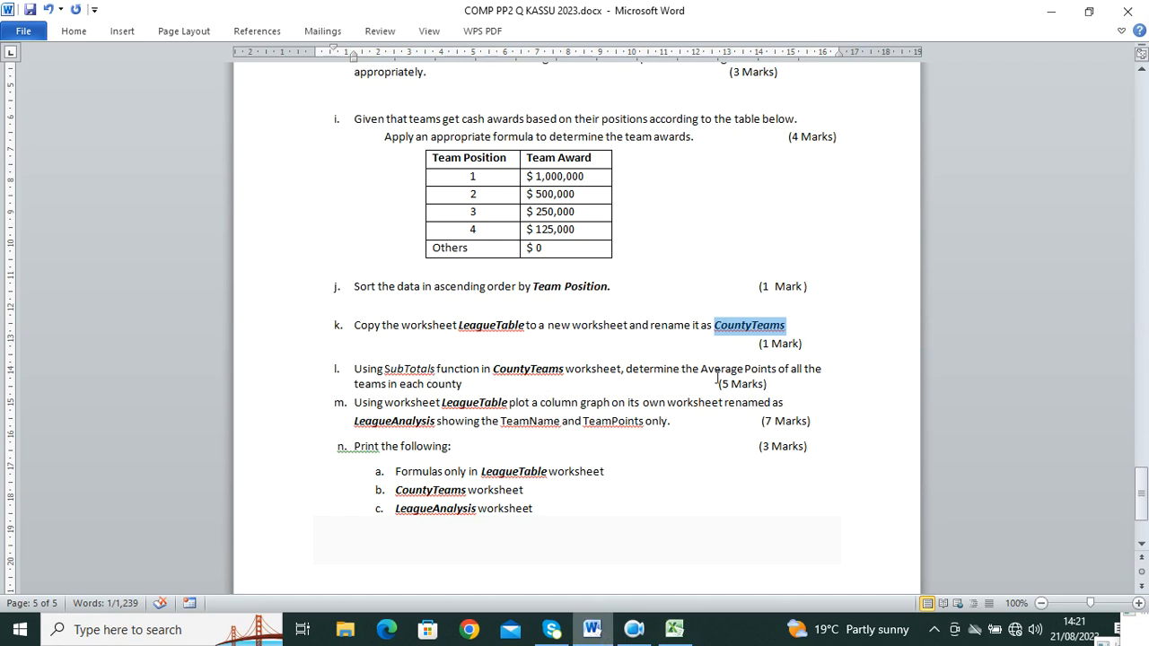
click(674, 629)
click(455, 357)
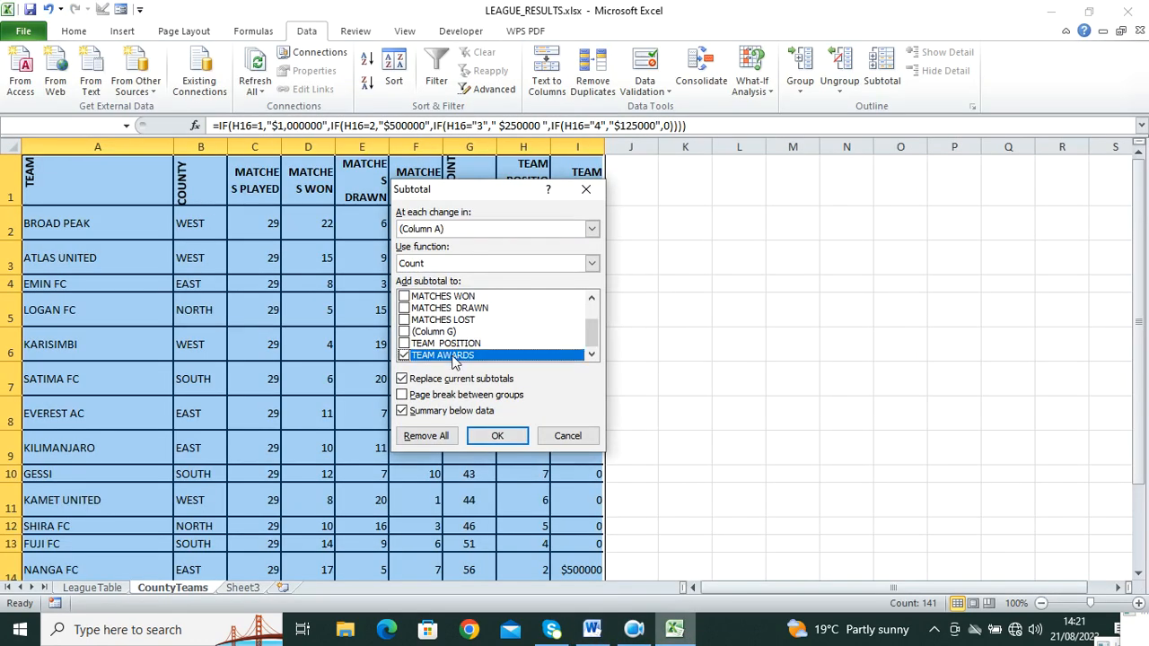
click(402, 355)
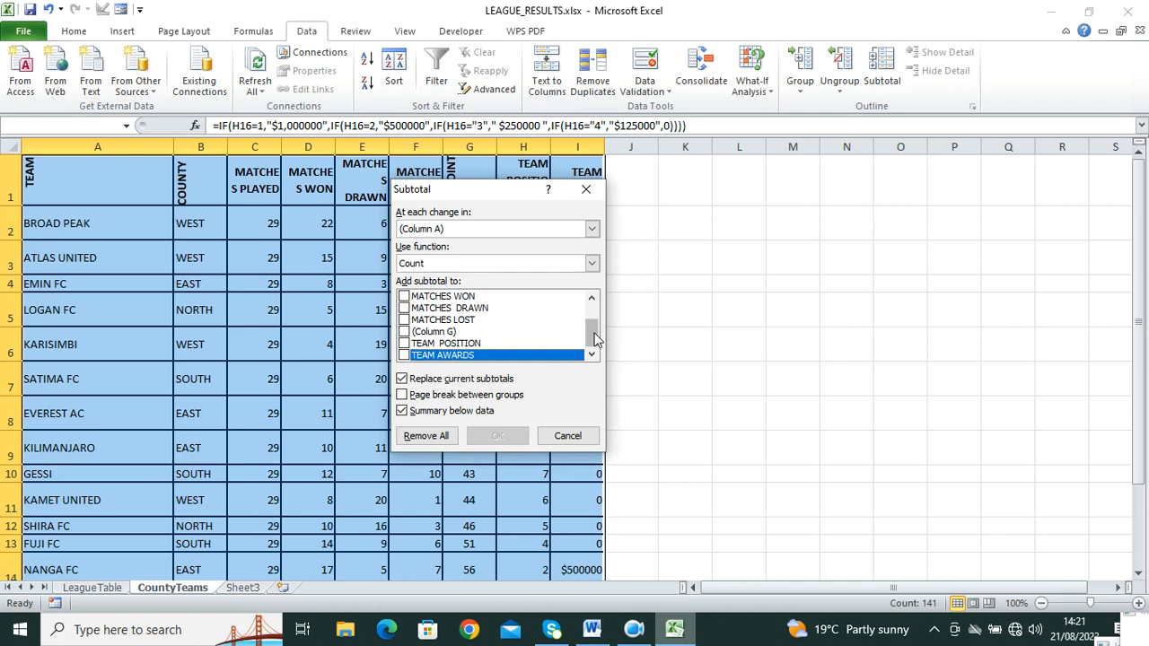
drag(592, 327, 600, 219)
click(585, 189)
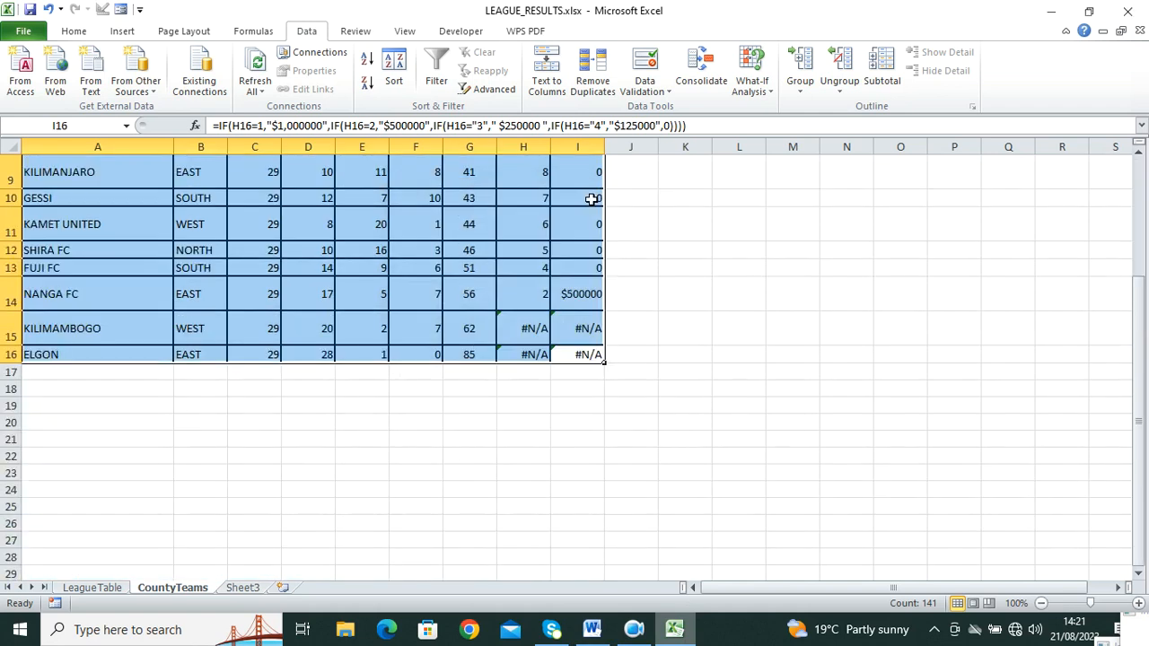
click(729, 269)
drag(592, 361, 11, 36)
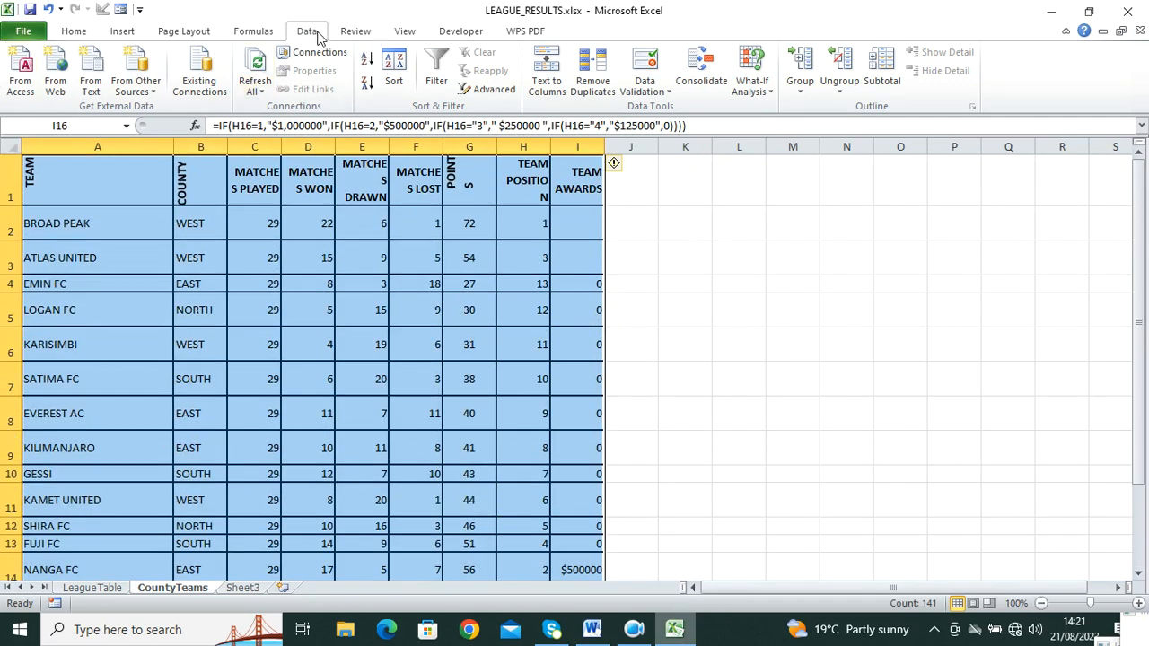
click(882, 72)
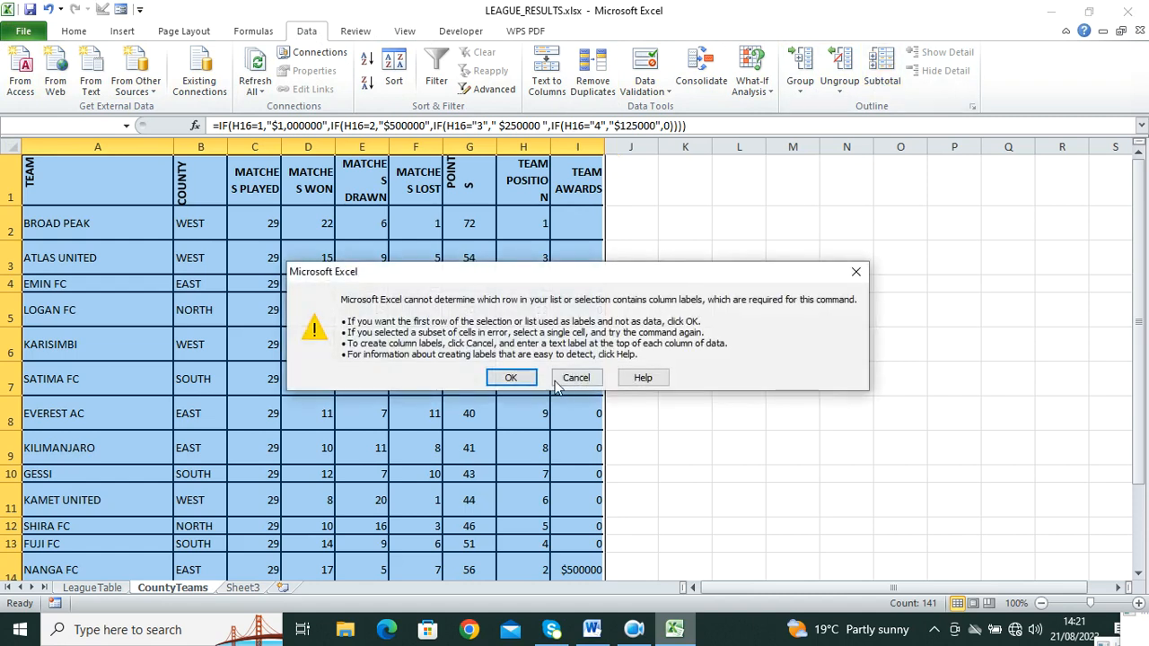
click(513, 377)
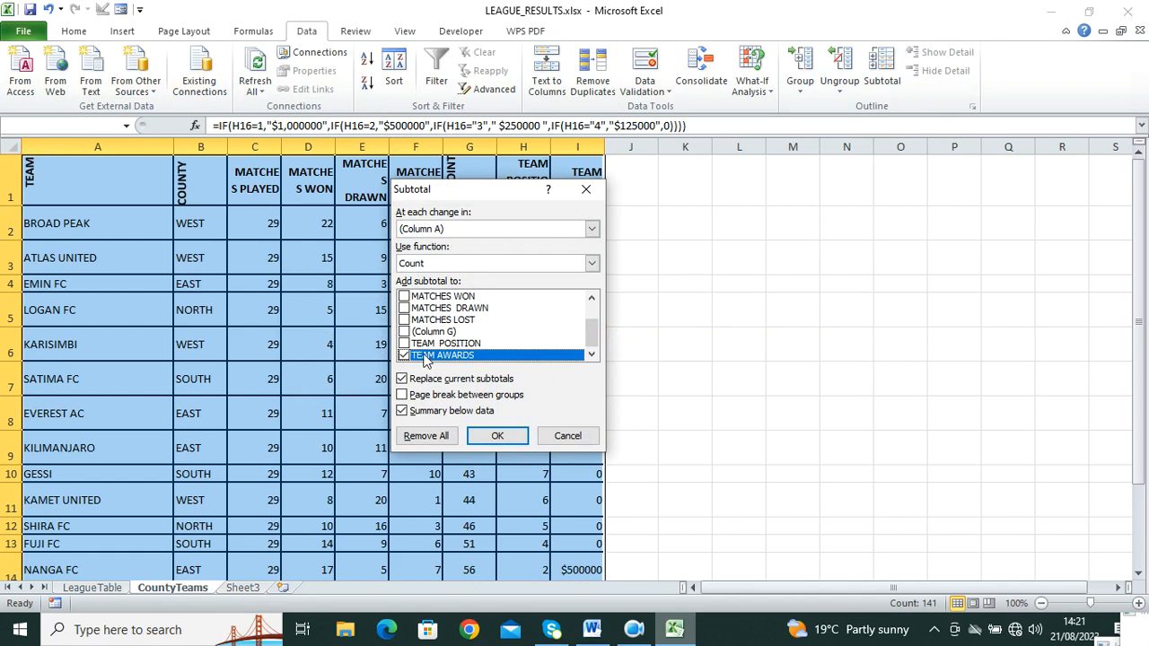
click(404, 356)
scroll(438, 337, up, 1)
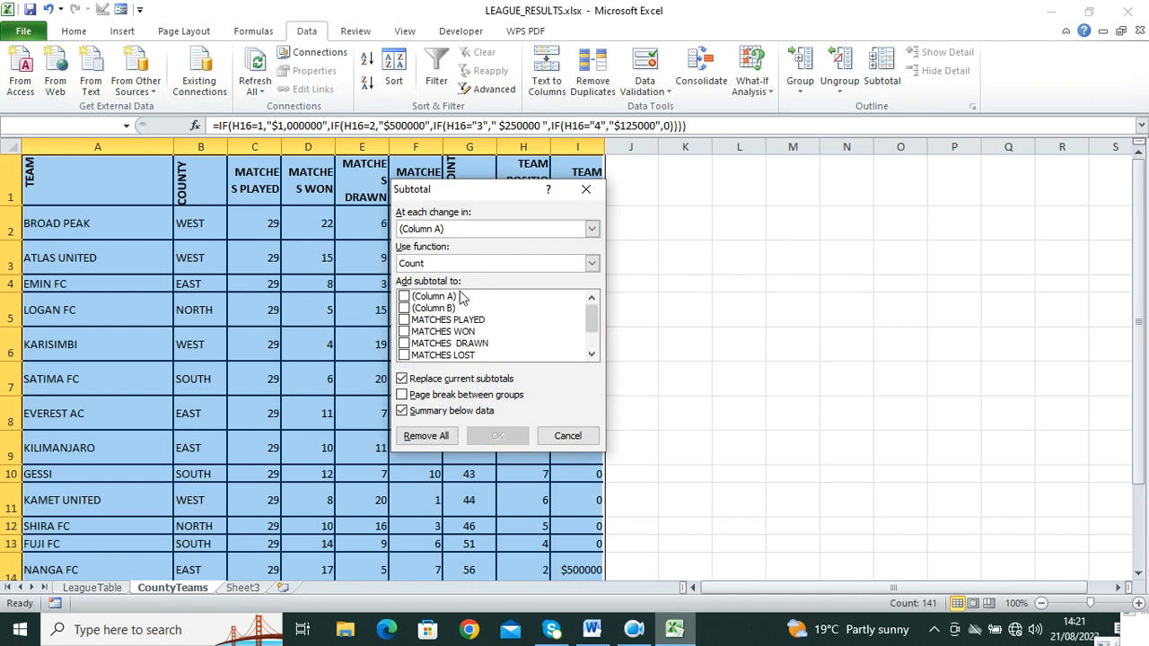
click(586, 189)
click(727, 265)
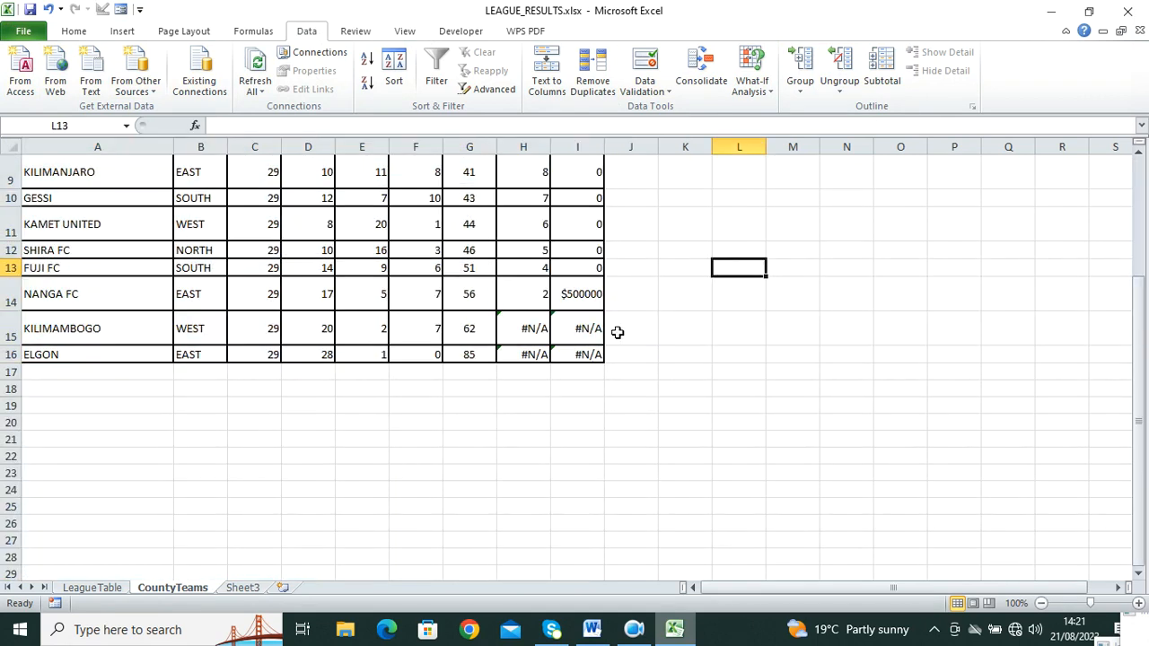
scroll(267, 393, up, 3)
drag(108, 183, 595, 531)
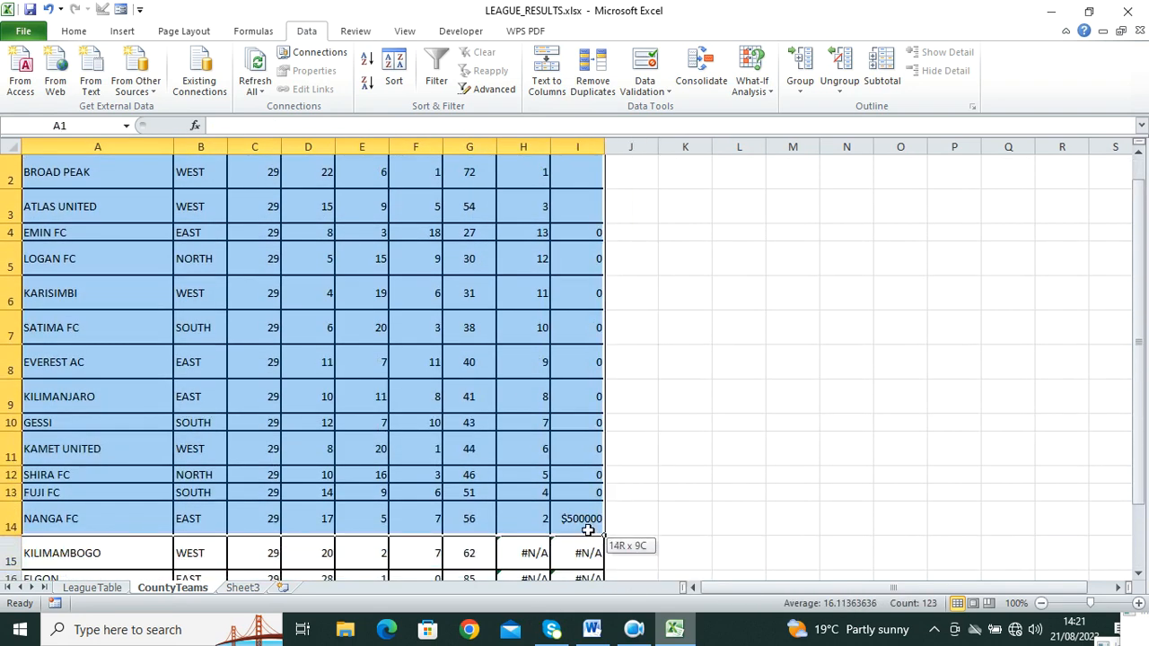
scroll(509, 231, up, 1)
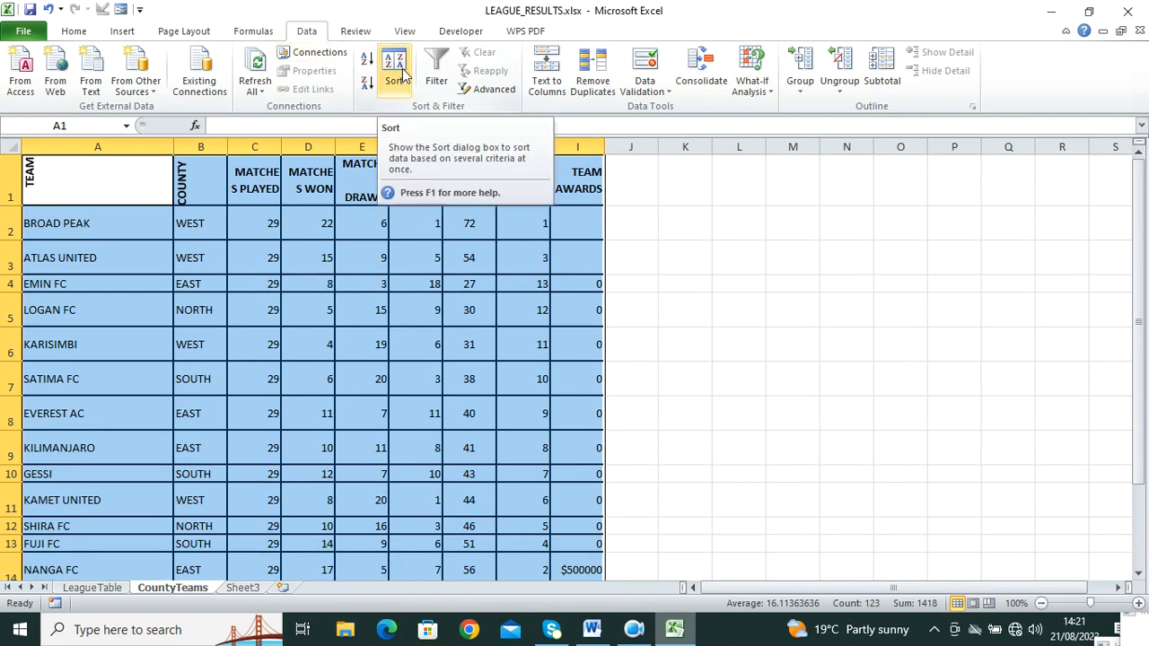
Step: Sort CountyTeams A1:I16 A to Z by team name with headers, then start Subtotal
click(792, 258)
drag(75, 172, 591, 552)
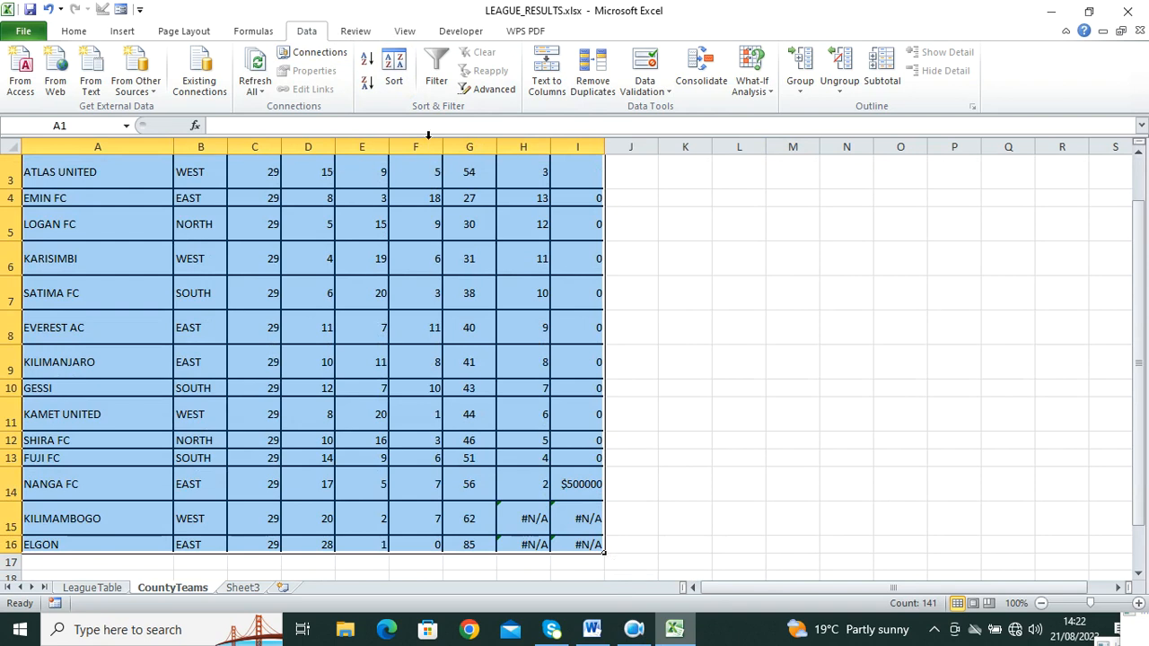
click(401, 77)
click(403, 295)
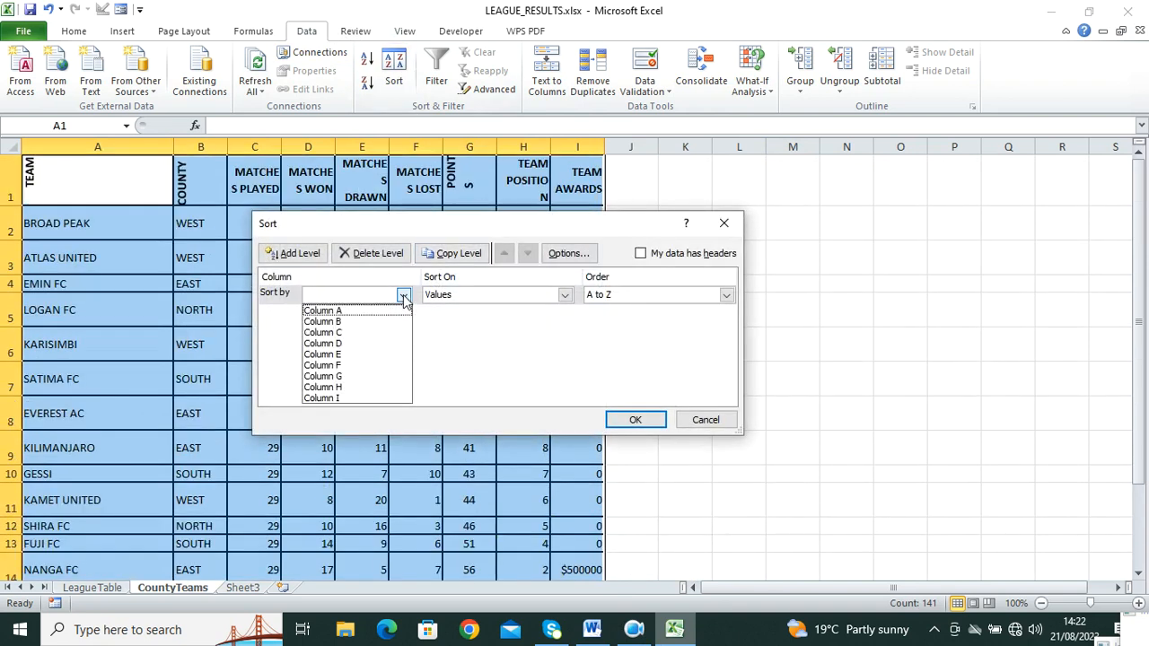
click(639, 253)
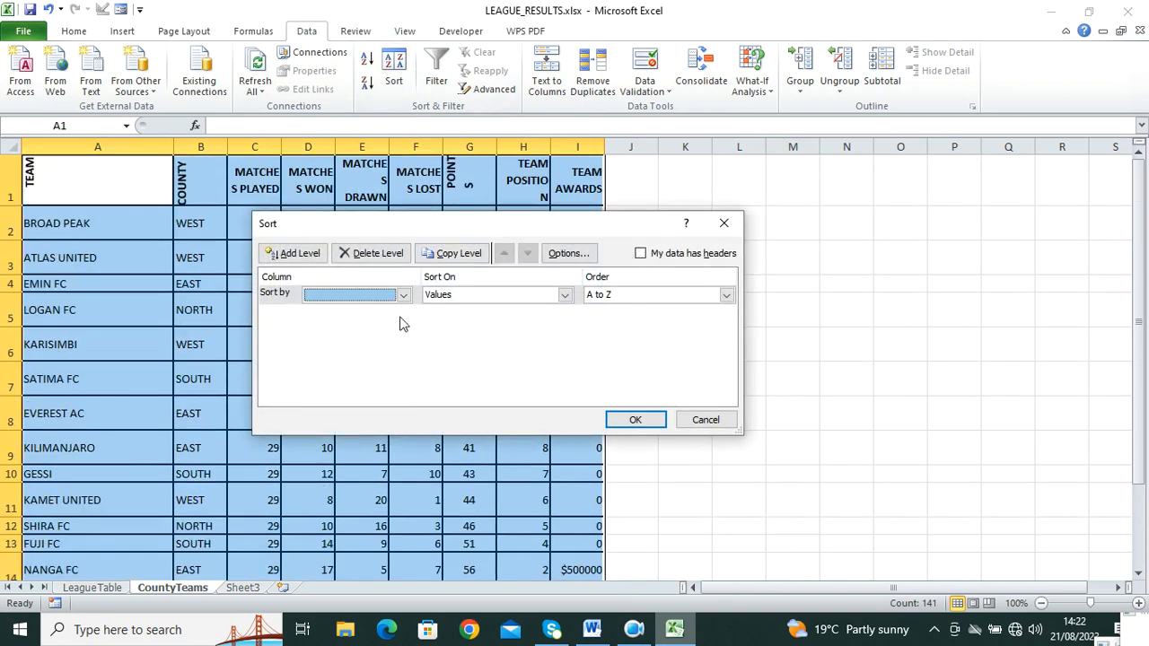
click(403, 296)
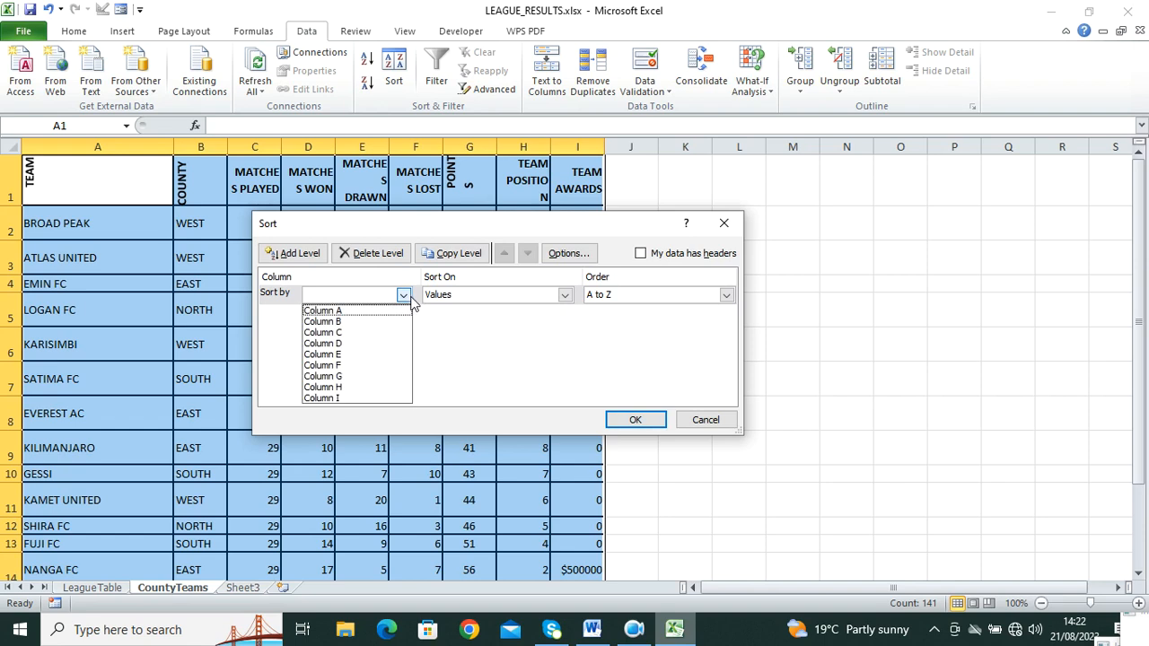
click(640, 254)
click(639, 253)
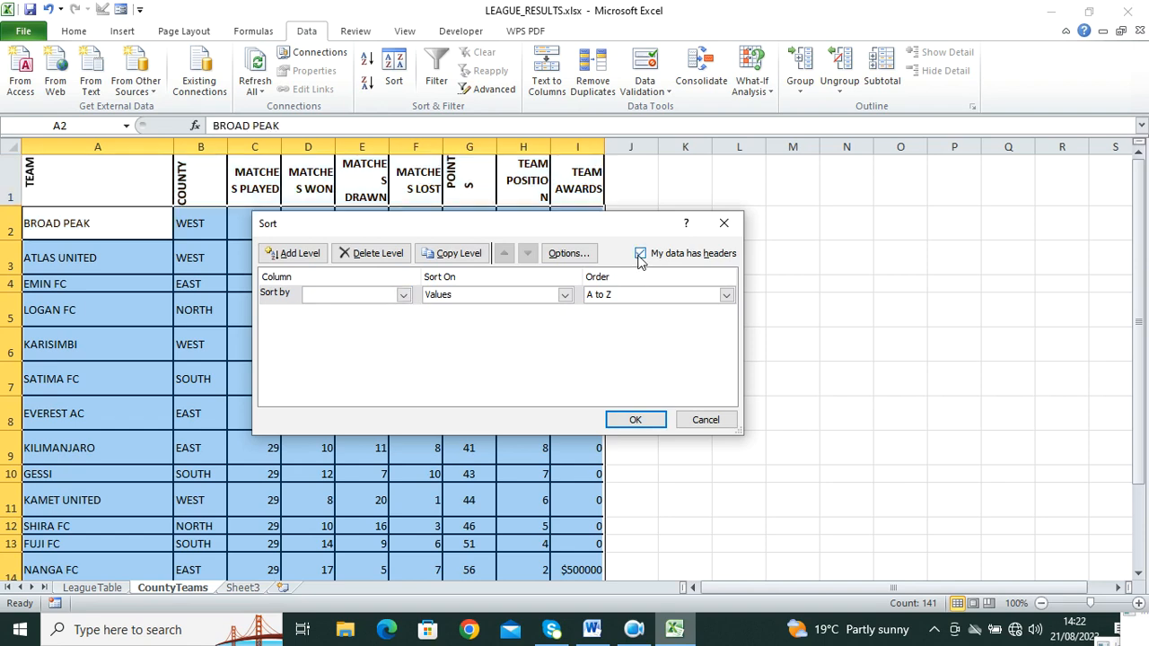
click(403, 295)
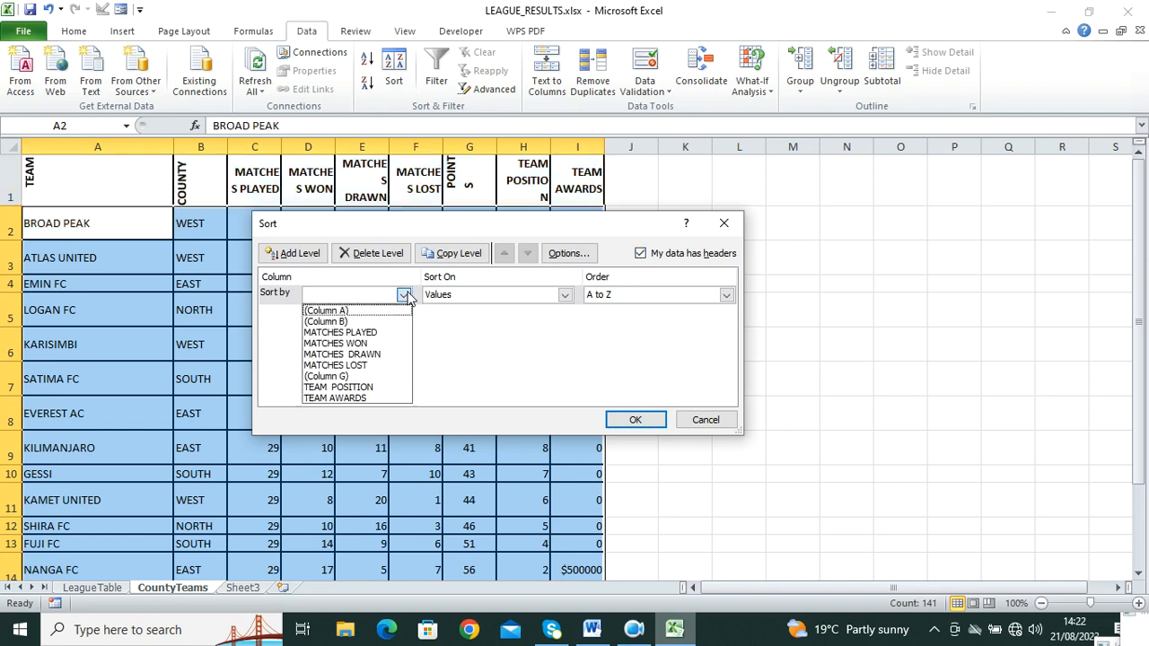
click(367, 312)
click(635, 417)
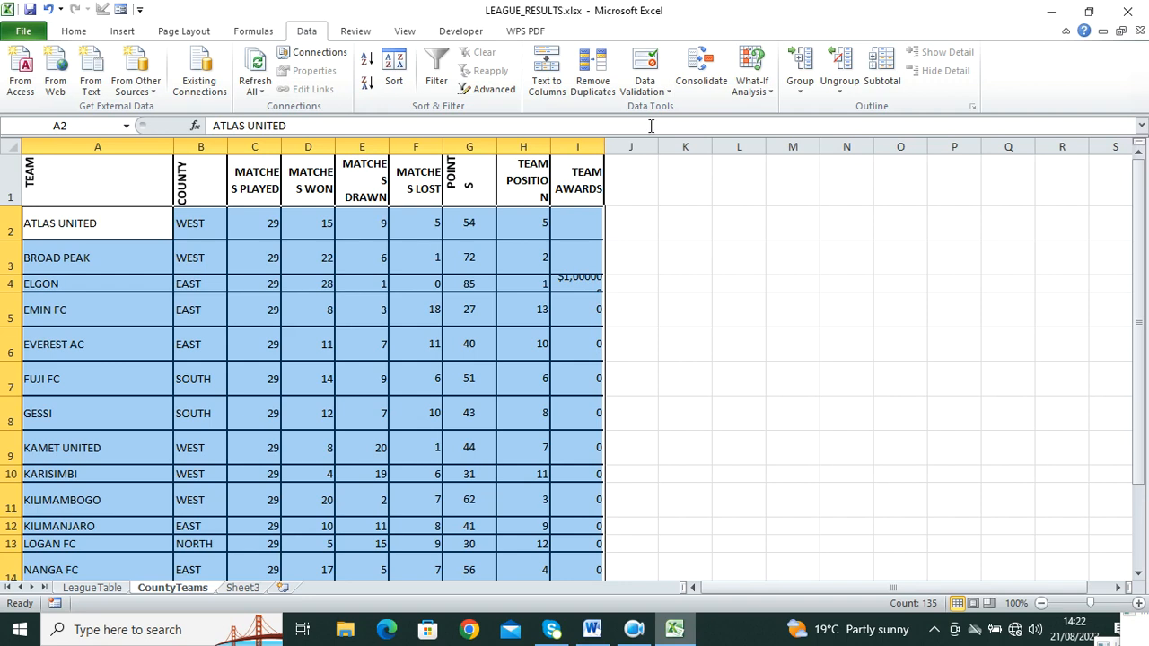
click(882, 67)
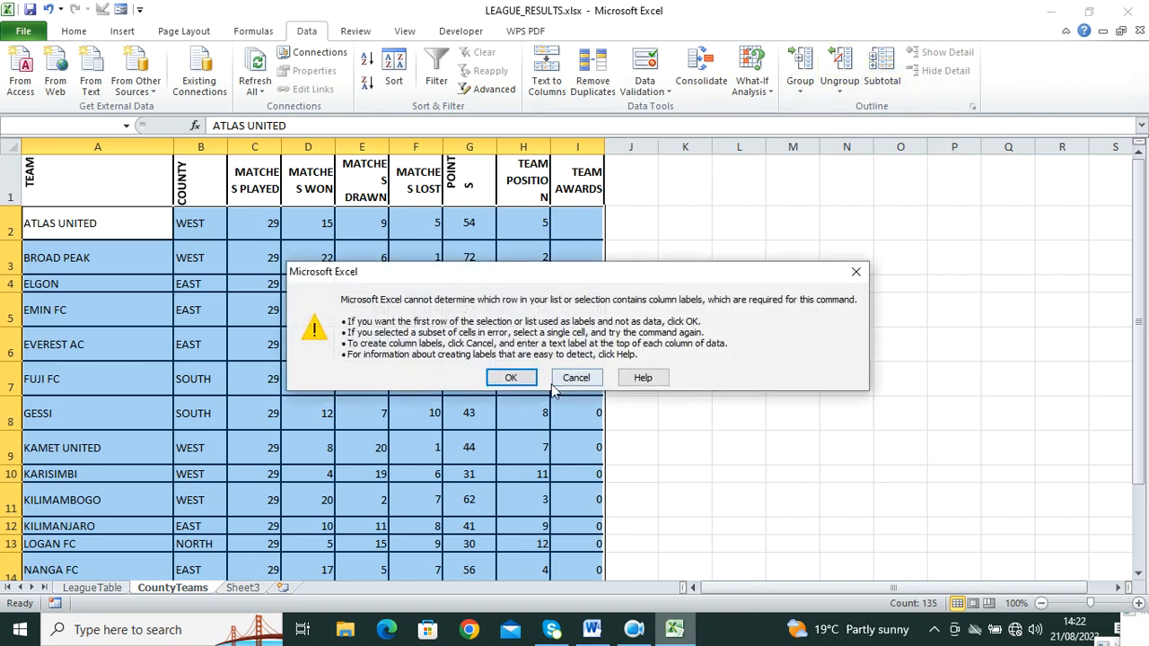
click(514, 378)
Step: Choose Average in the Subtotal dialog, then cancel without applying
click(579, 265)
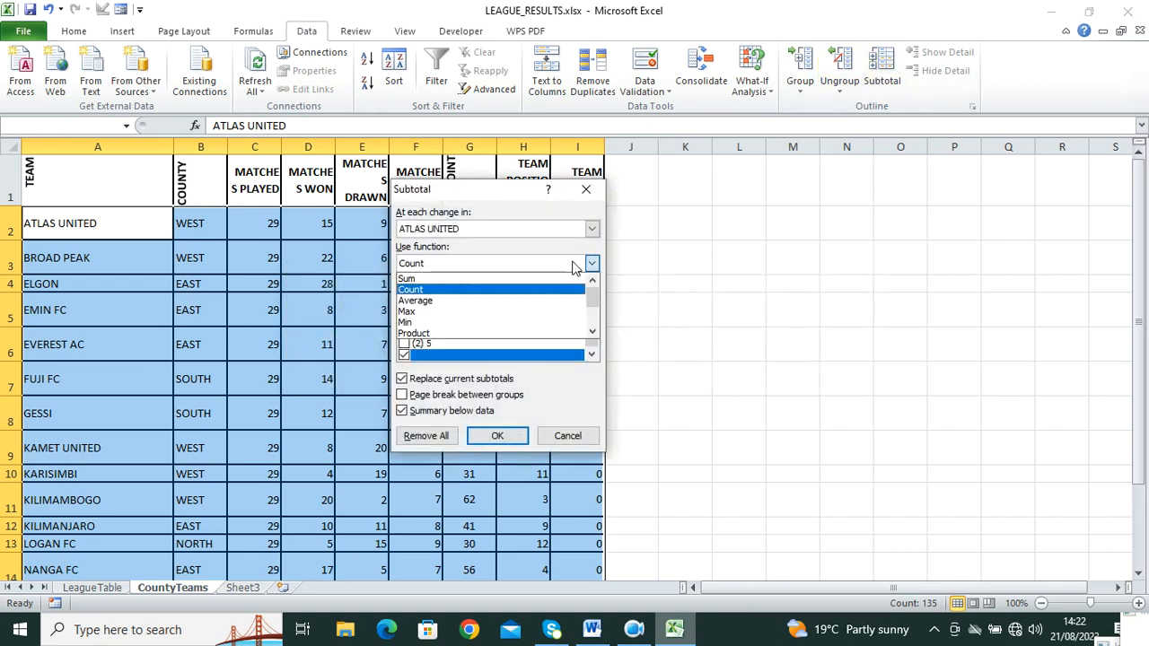
click(522, 301)
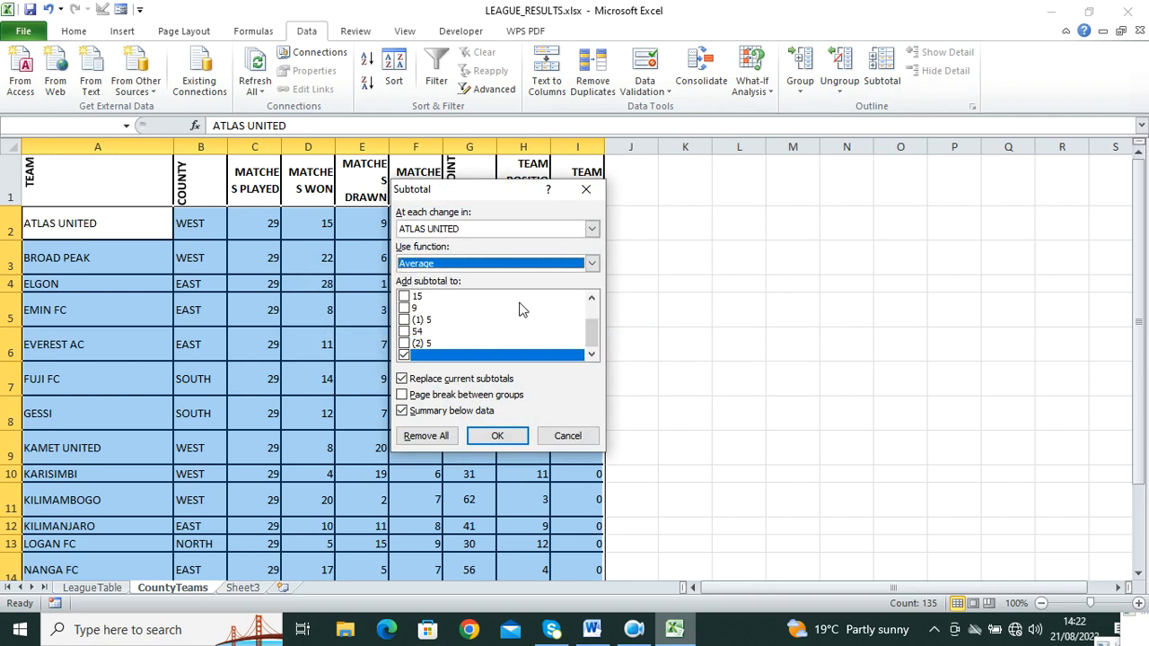
click(409, 357)
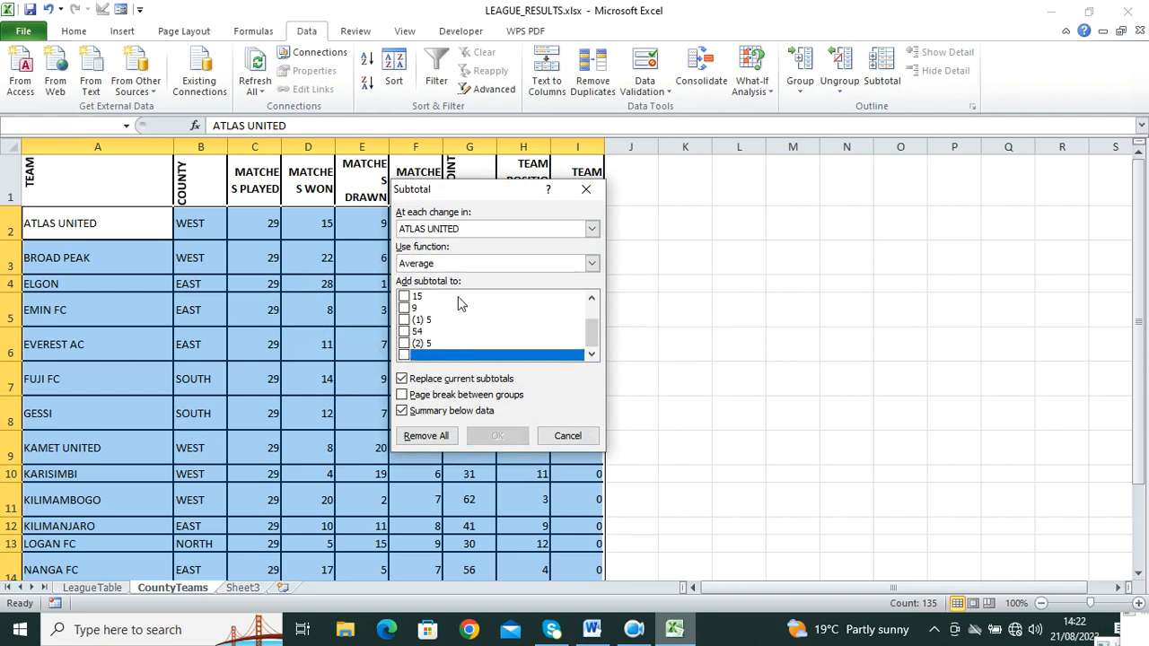
click(585, 189)
Step: Reselect the team rows and group subtotals at each change in column G
click(835, 258)
drag(54, 224, 585, 547)
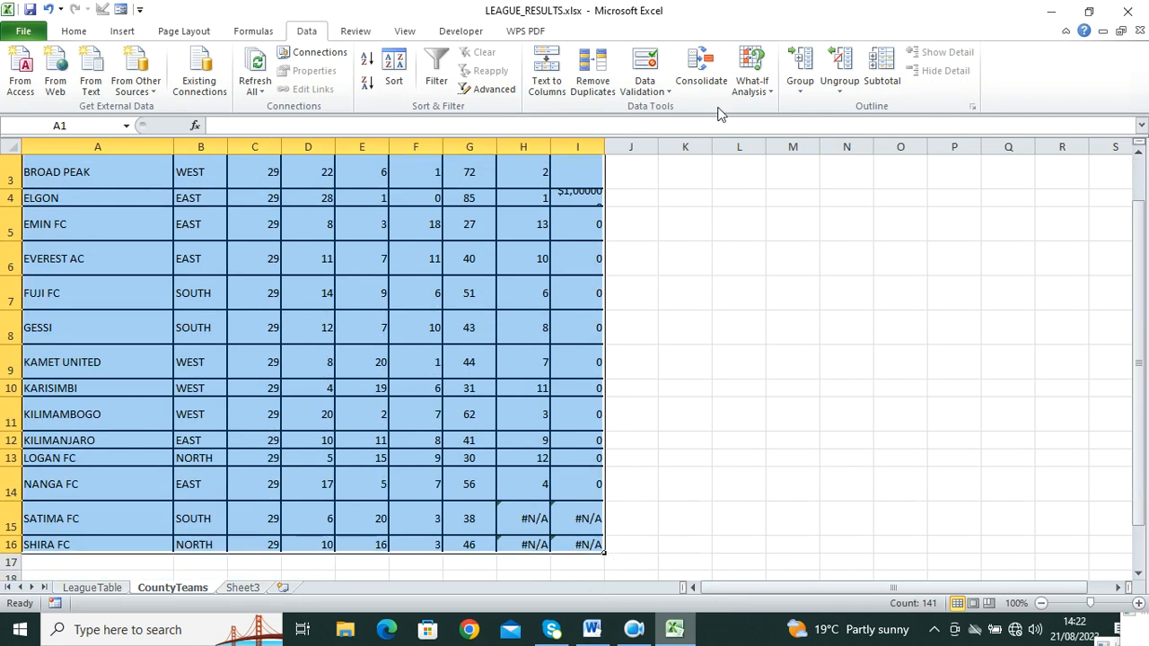
click(881, 72)
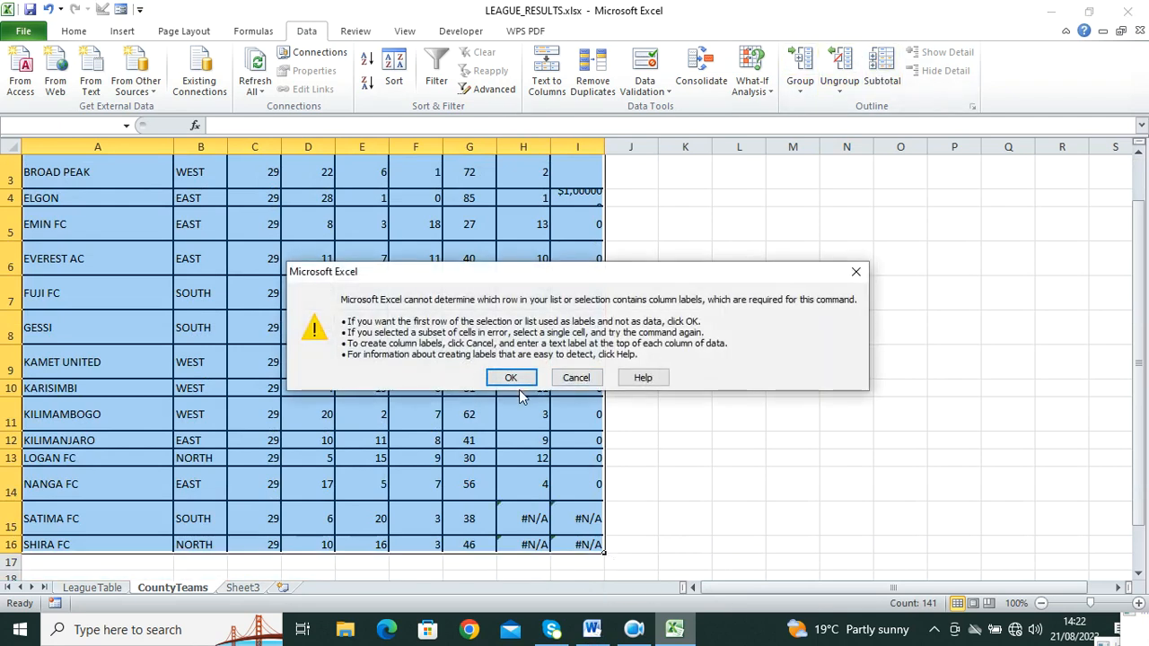
click(520, 381)
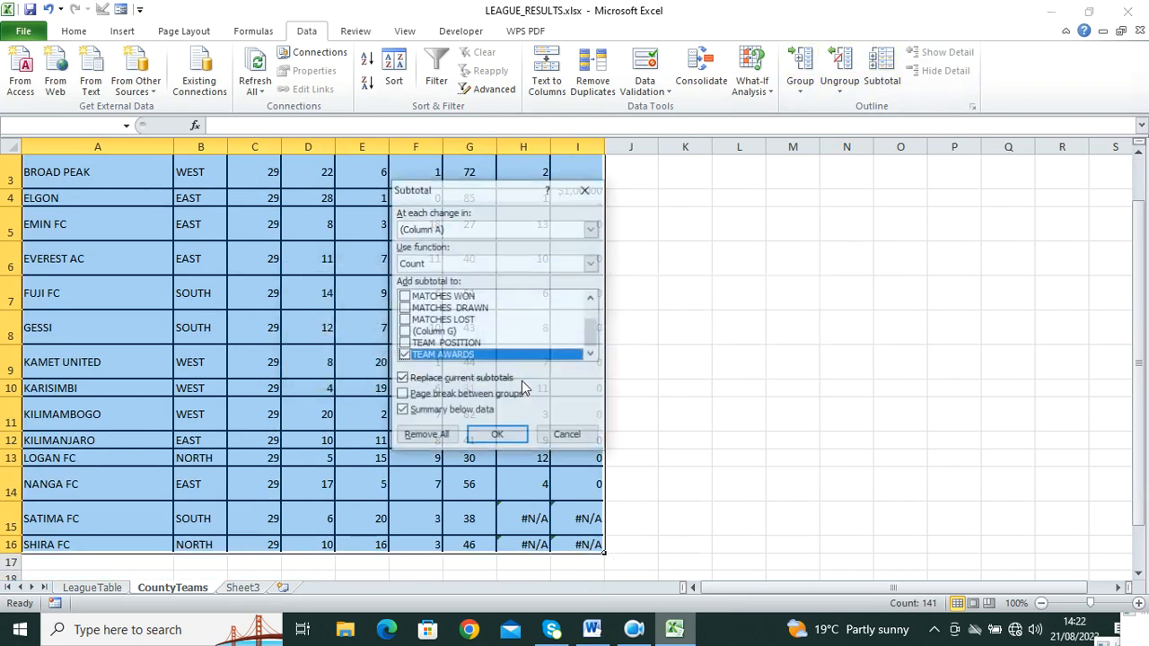
click(592, 229)
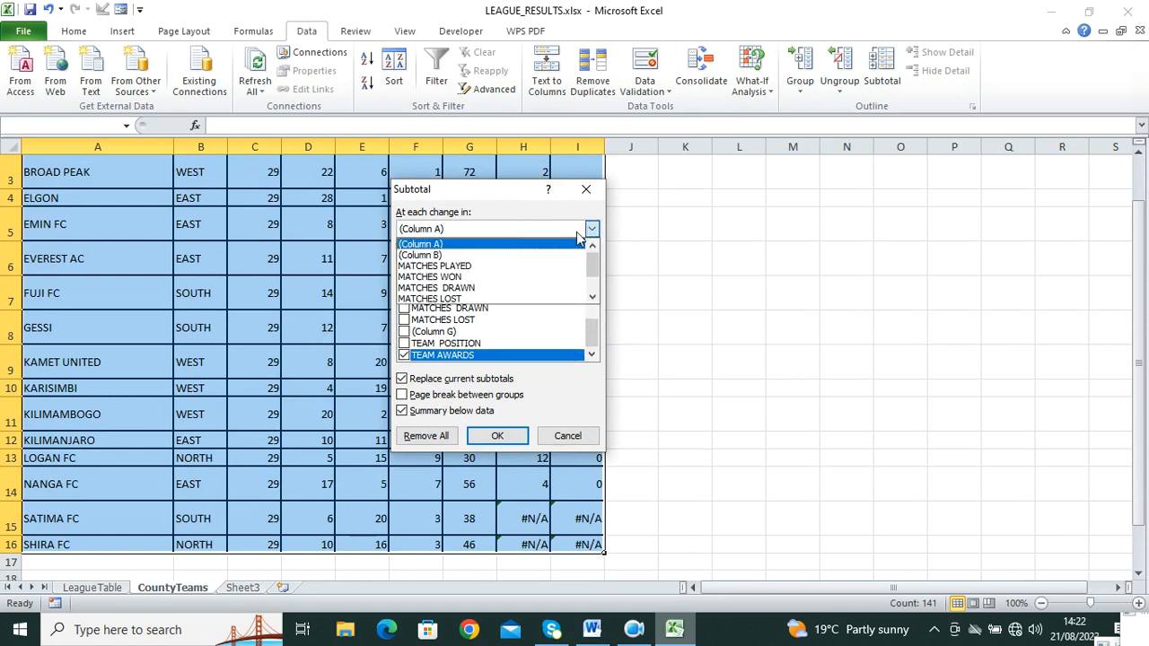
scroll(527, 253, down, 3)
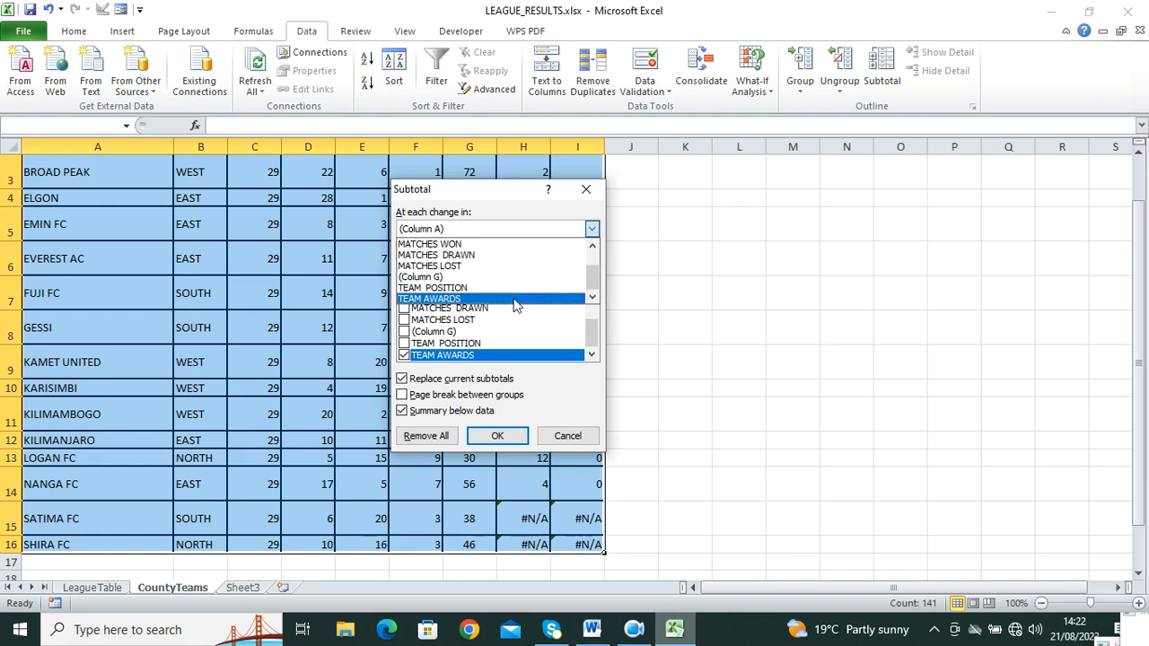
click(521, 277)
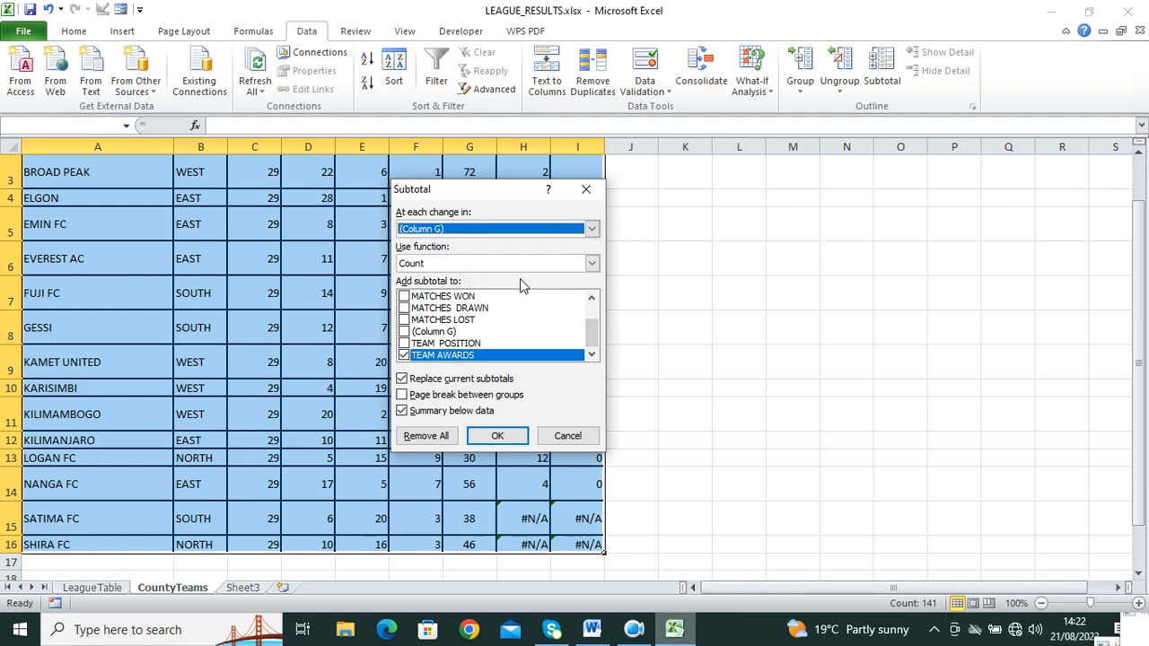
Step: Subtotal only the points in column G using Average, replacing TEAM AWARDS
click(463, 357)
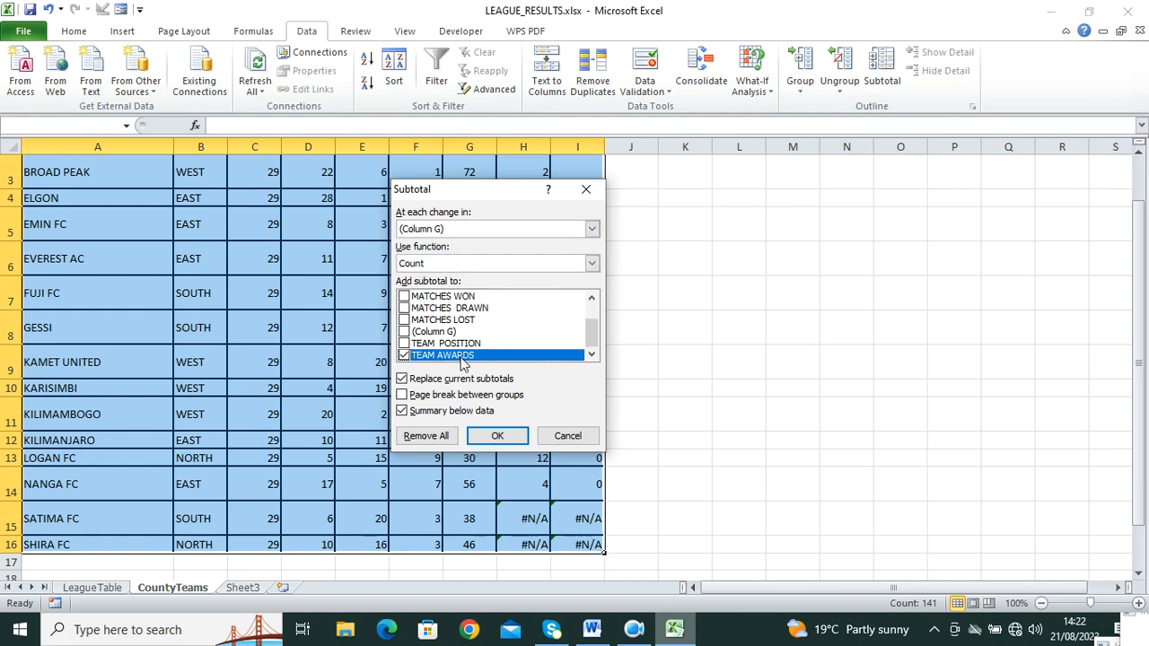
click(404, 356)
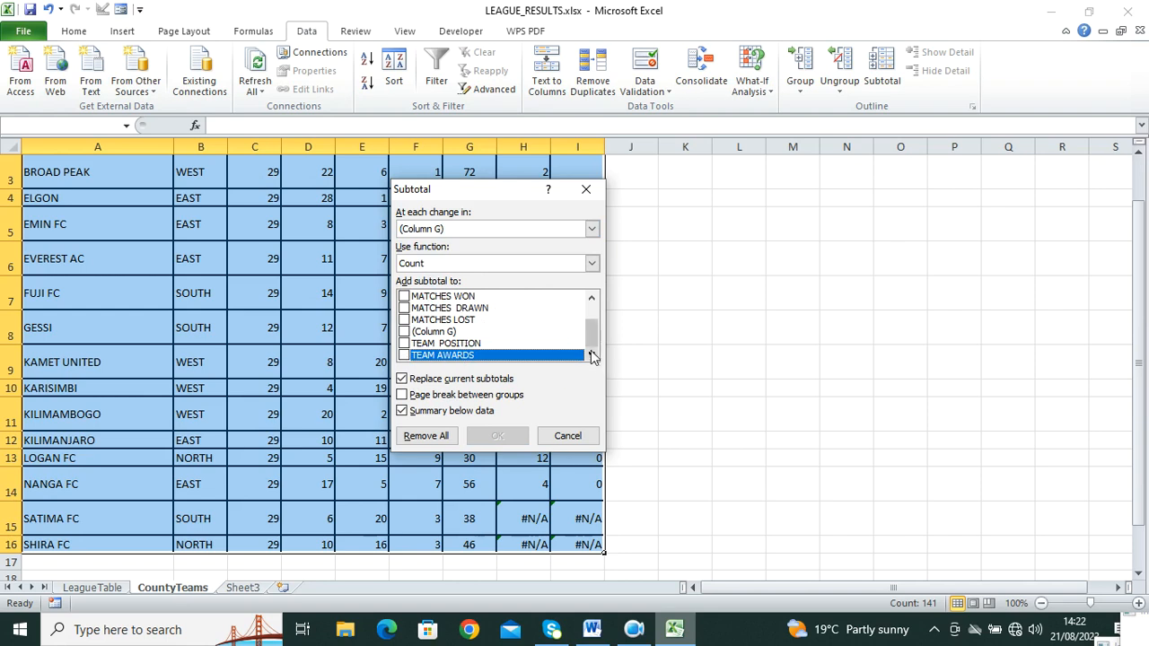
drag(592, 344, 592, 338)
click(404, 345)
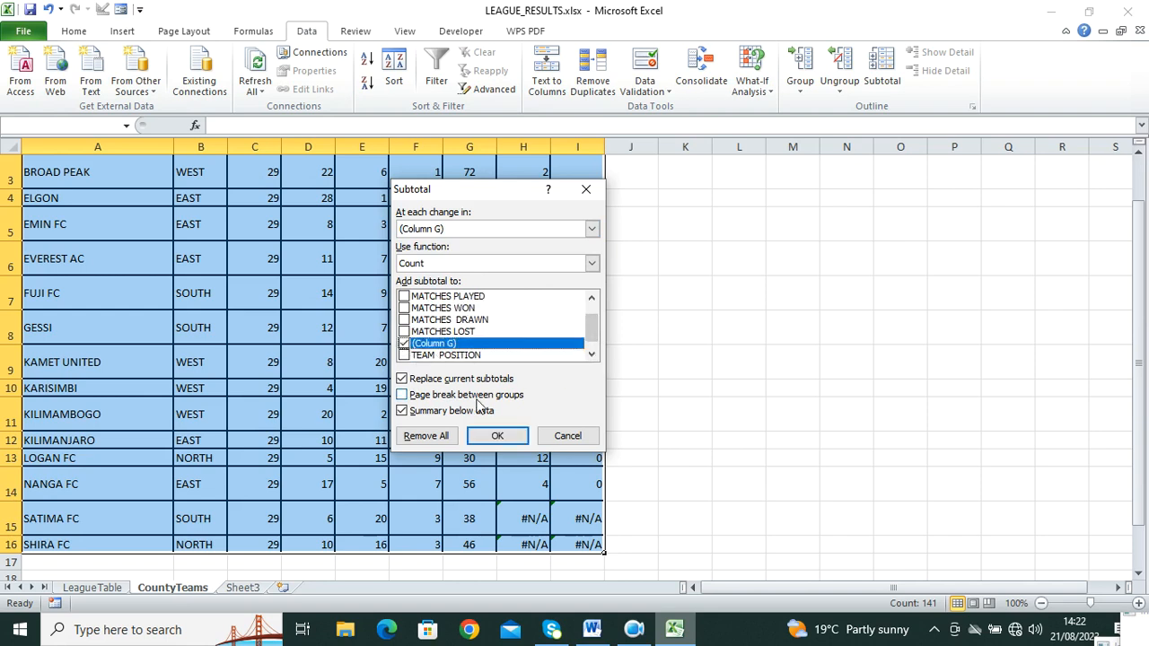
click(591, 263)
click(465, 301)
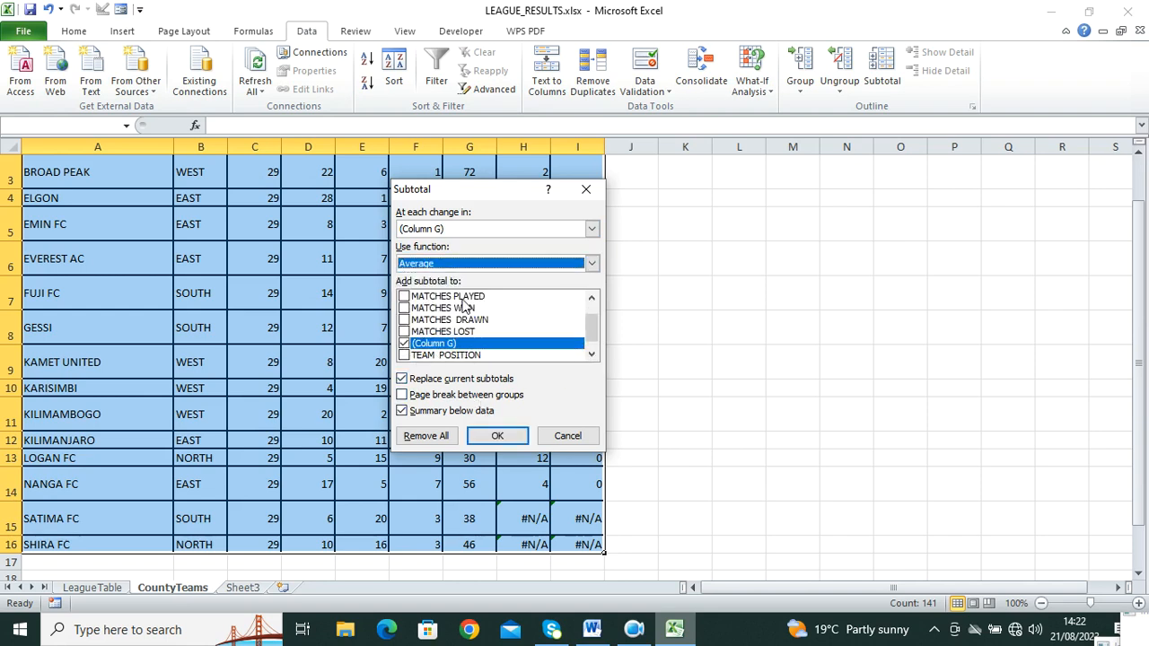
click(509, 434)
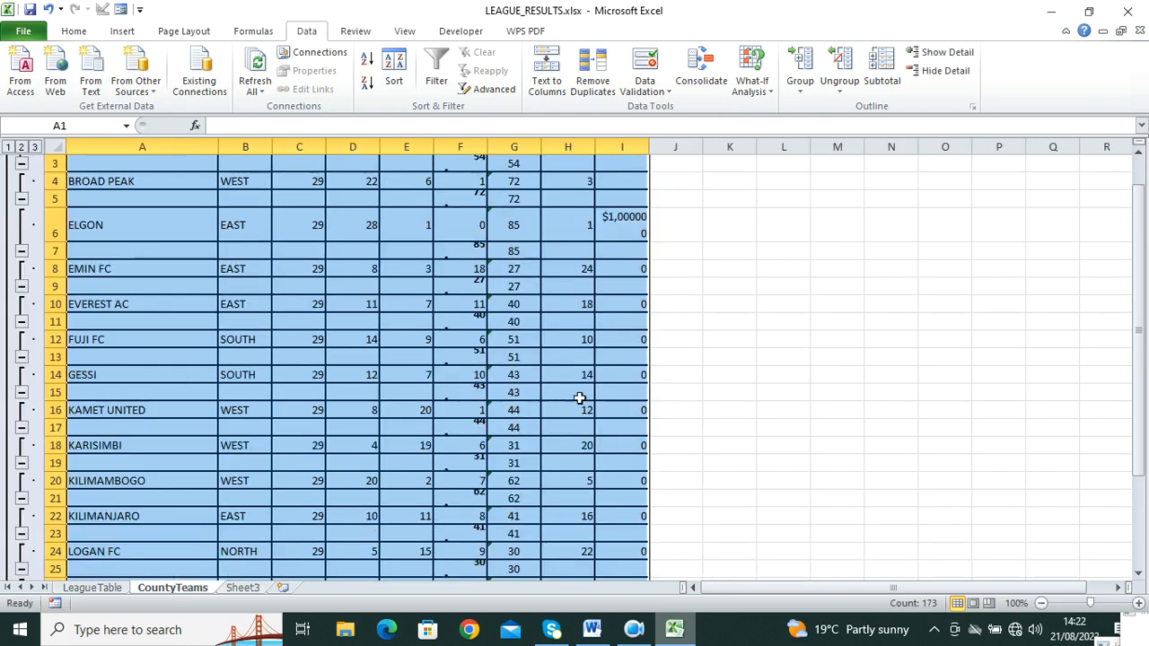
Step: Reapply Average subtotals grouped by the points column, then view LeagueTable and Word
scroll(726, 357, up, 1)
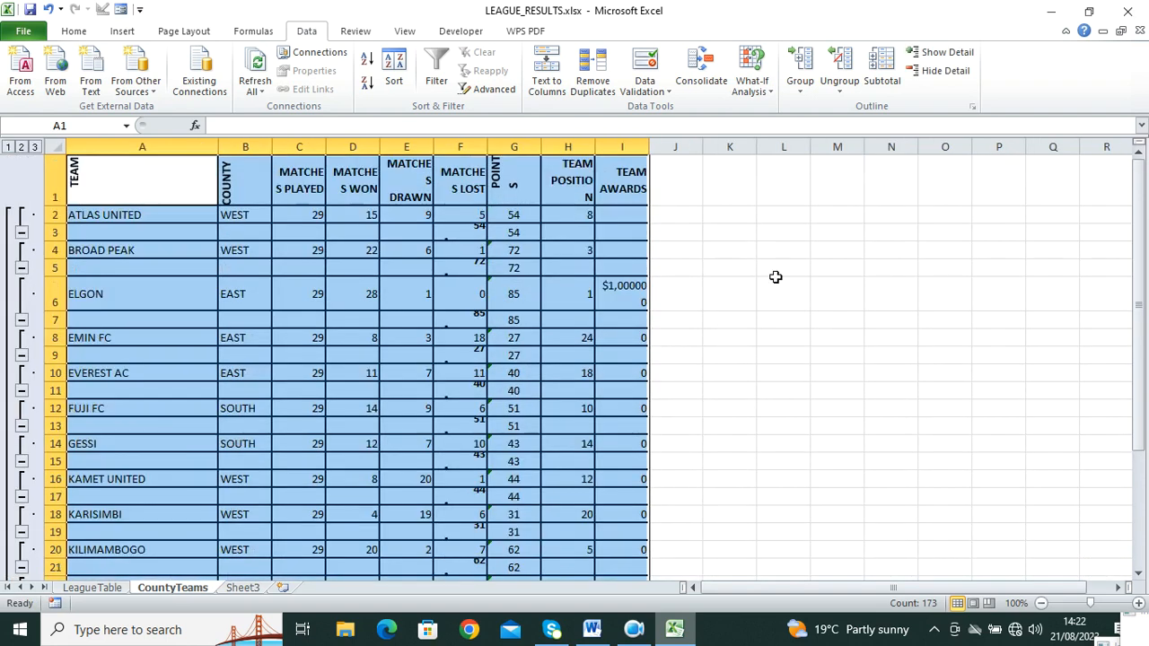
click(882, 74)
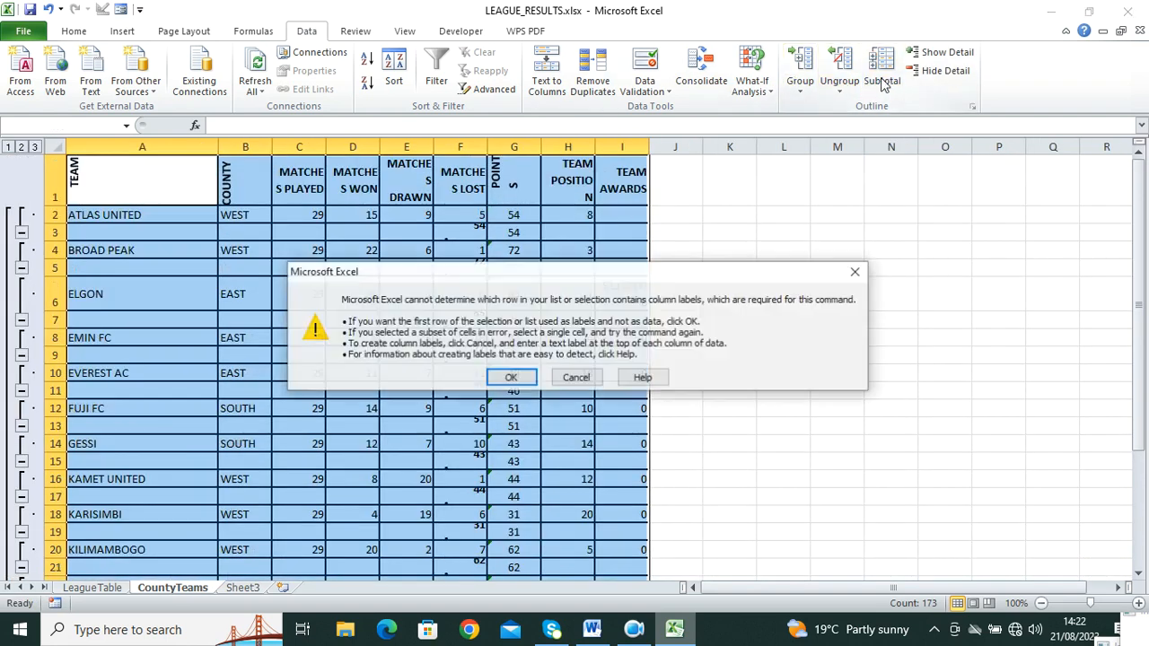
click(511, 378)
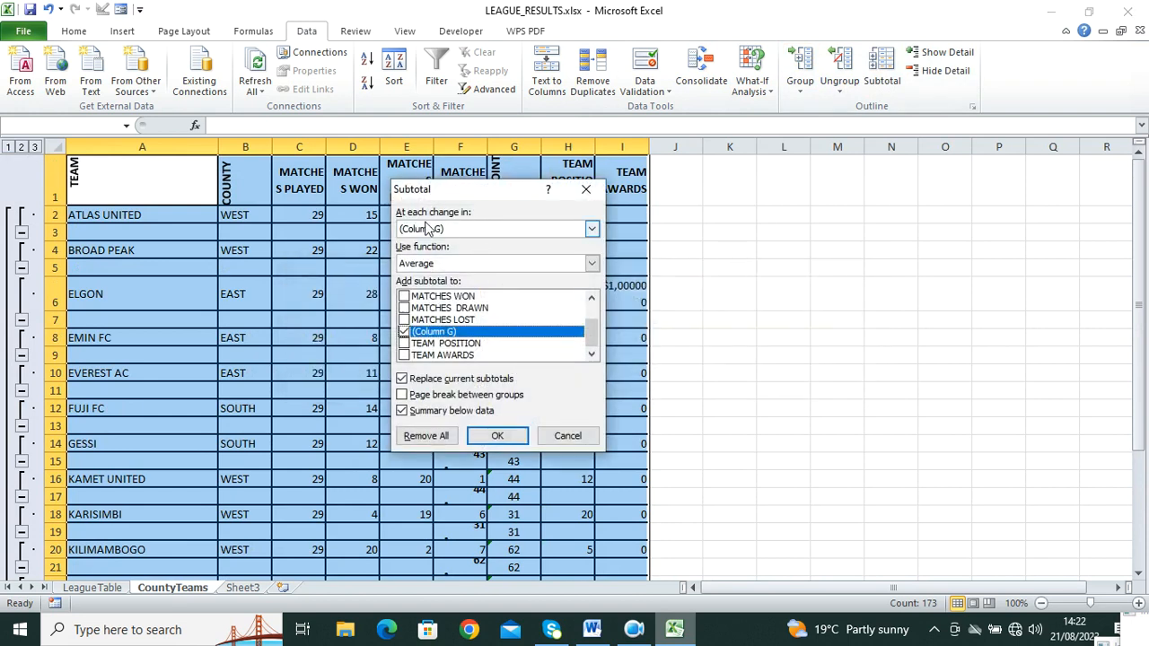
click(592, 229)
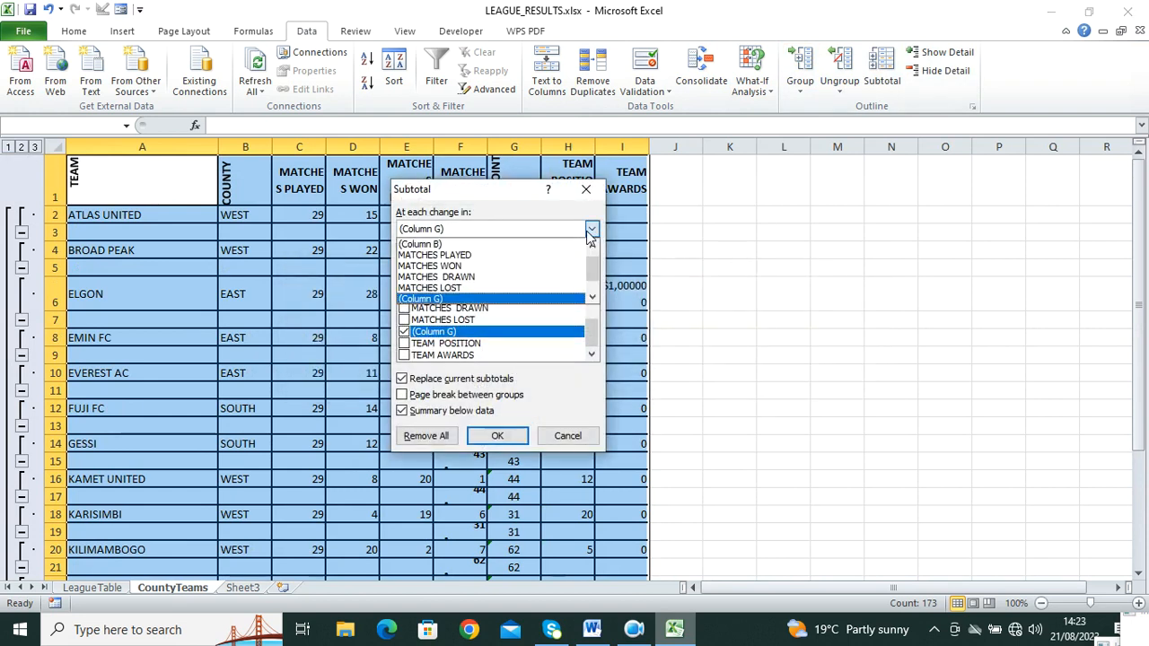
click(522, 226)
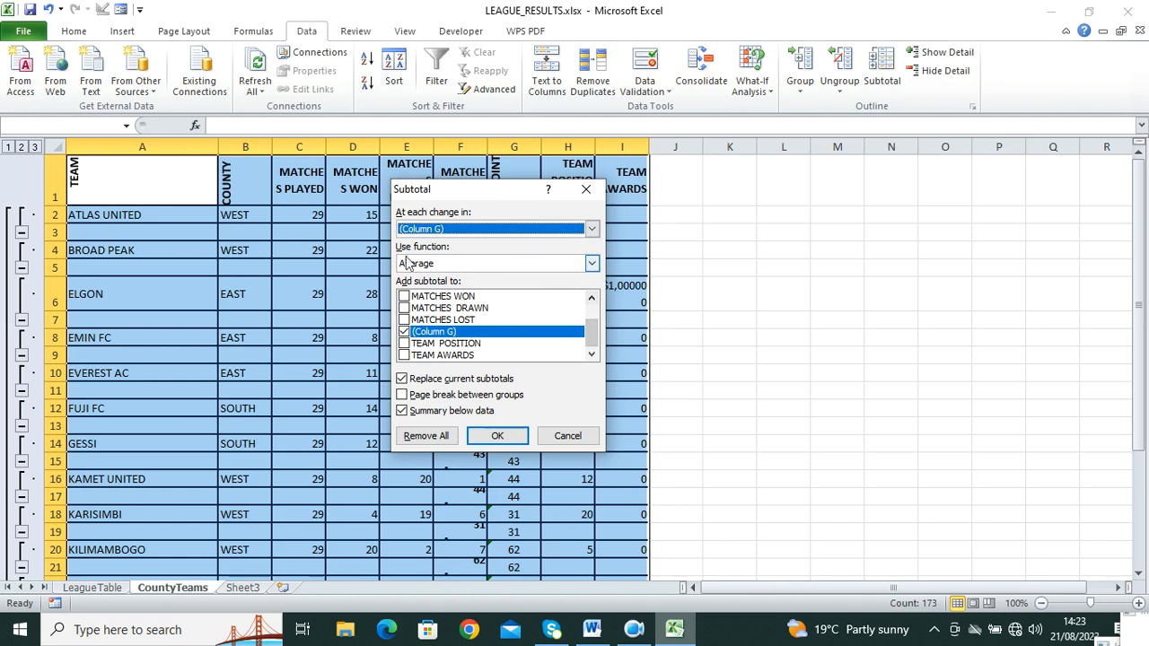
click(498, 435)
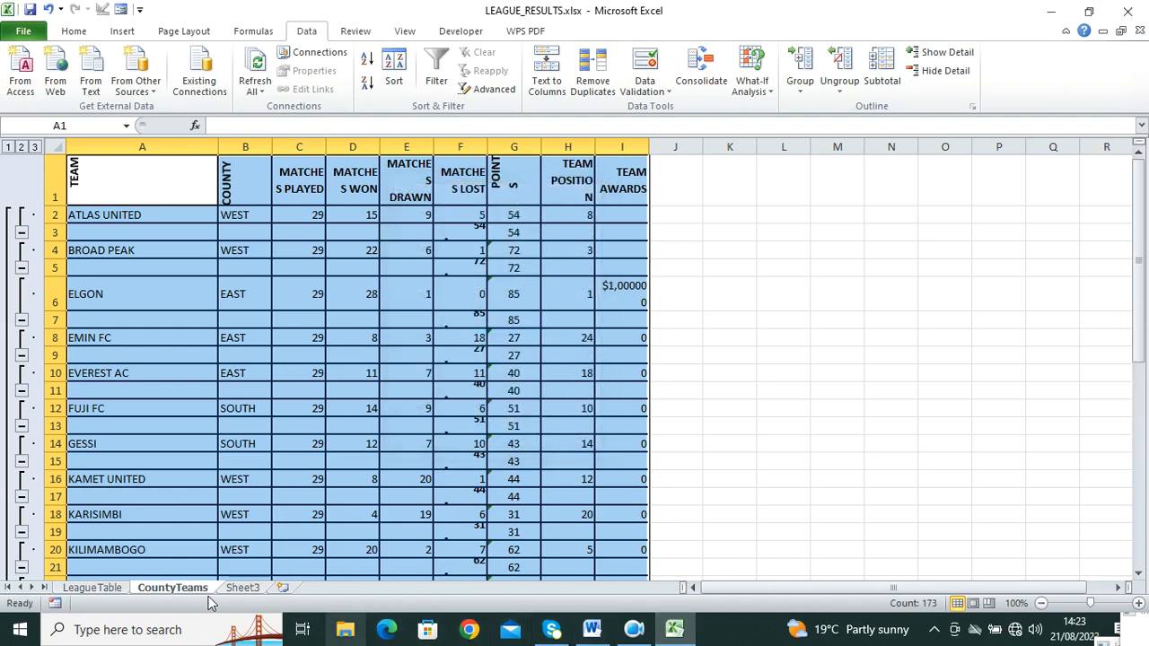
click(93, 589)
click(592, 630)
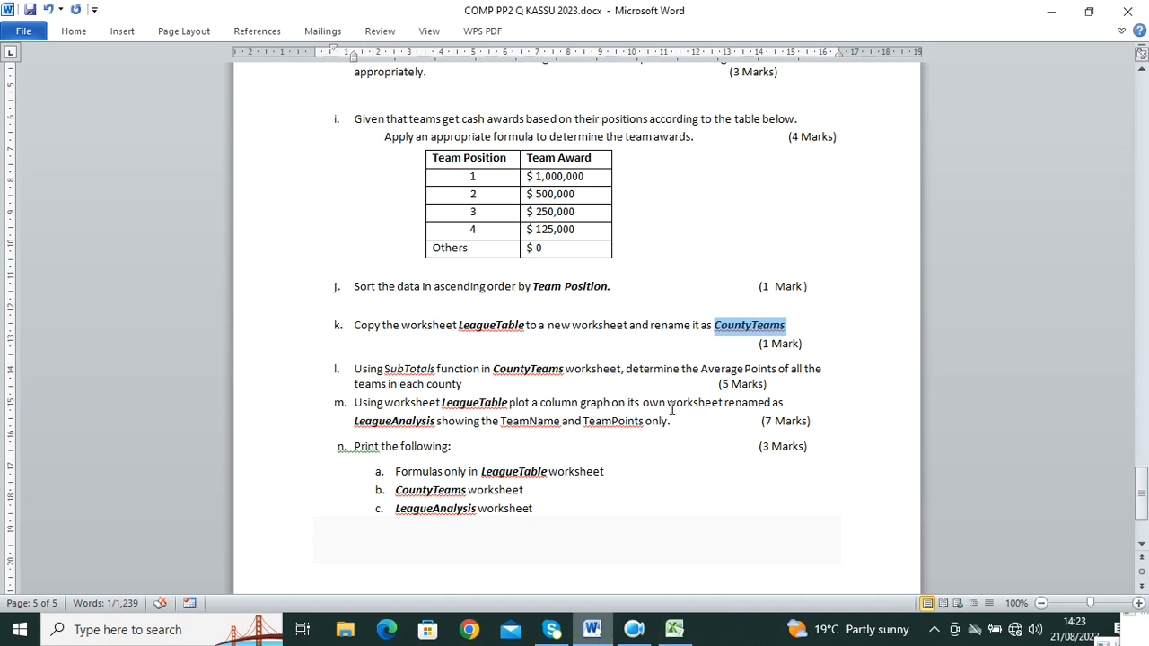
Step: Copy the sheet name LeagueAnalysis from question m and return to Excel
drag(437, 422, 350, 422)
right_click(372, 429)
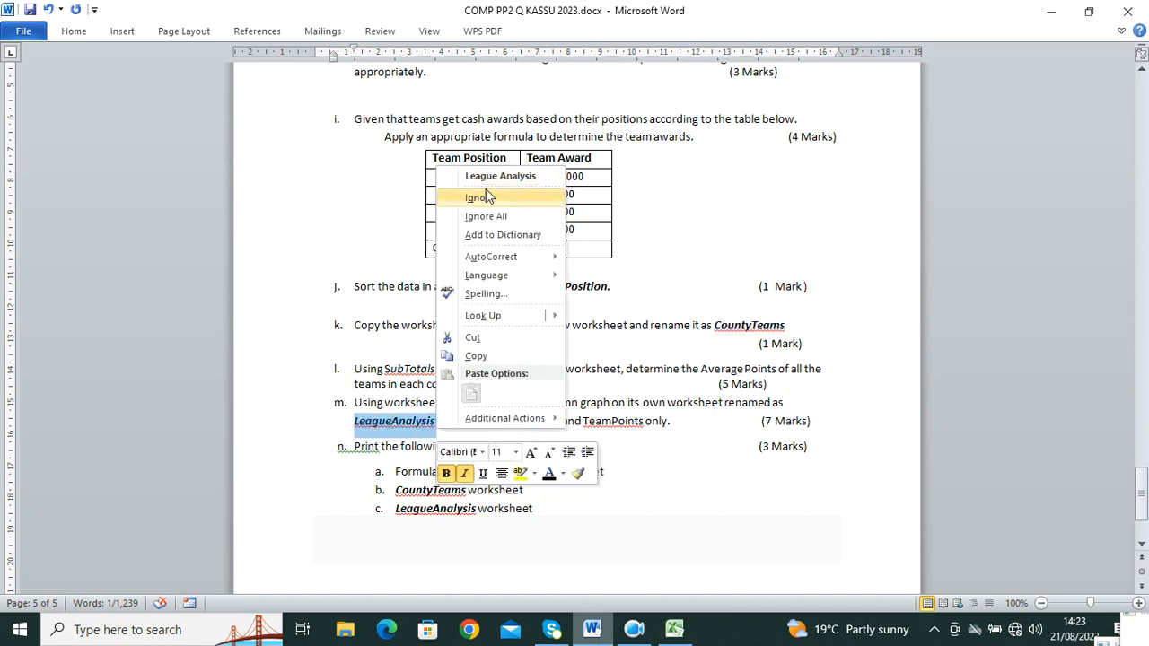
click(477, 357)
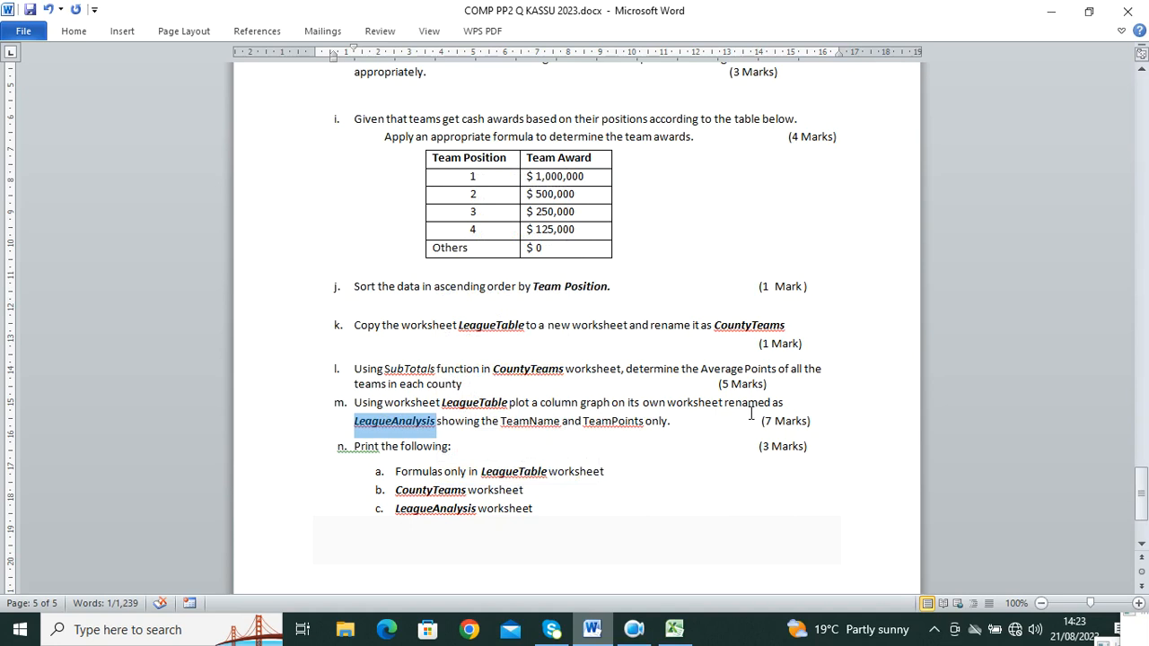
click(674, 629)
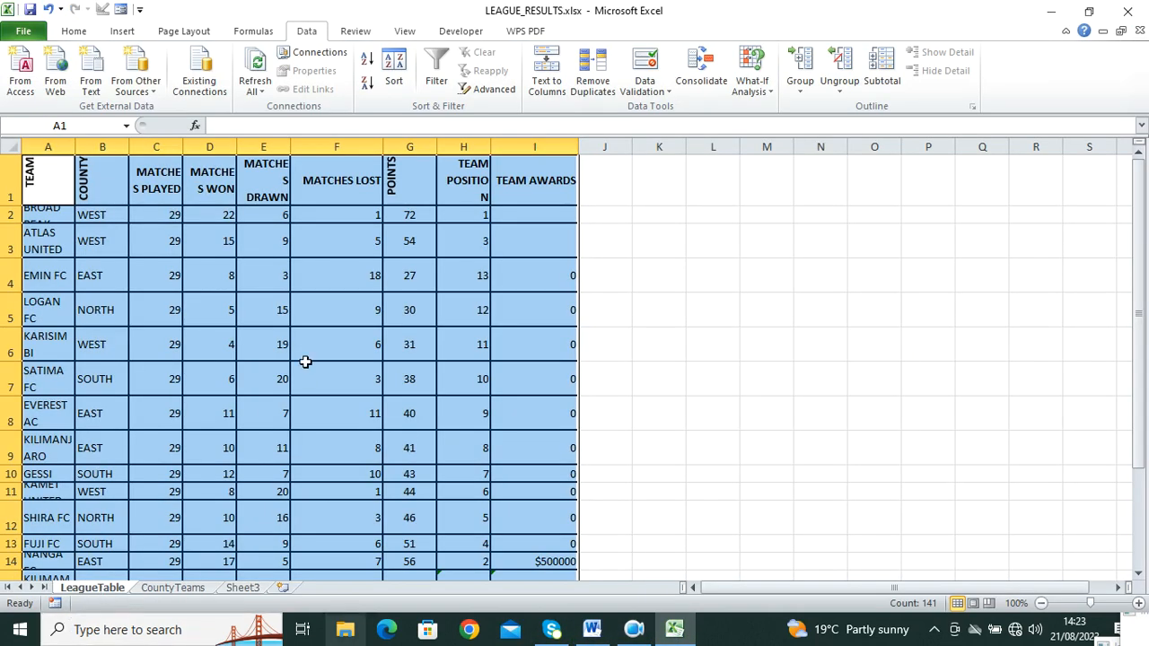
Step: Insert a clustered column chart of the LeagueTable team data
drag(63, 193, 418, 527)
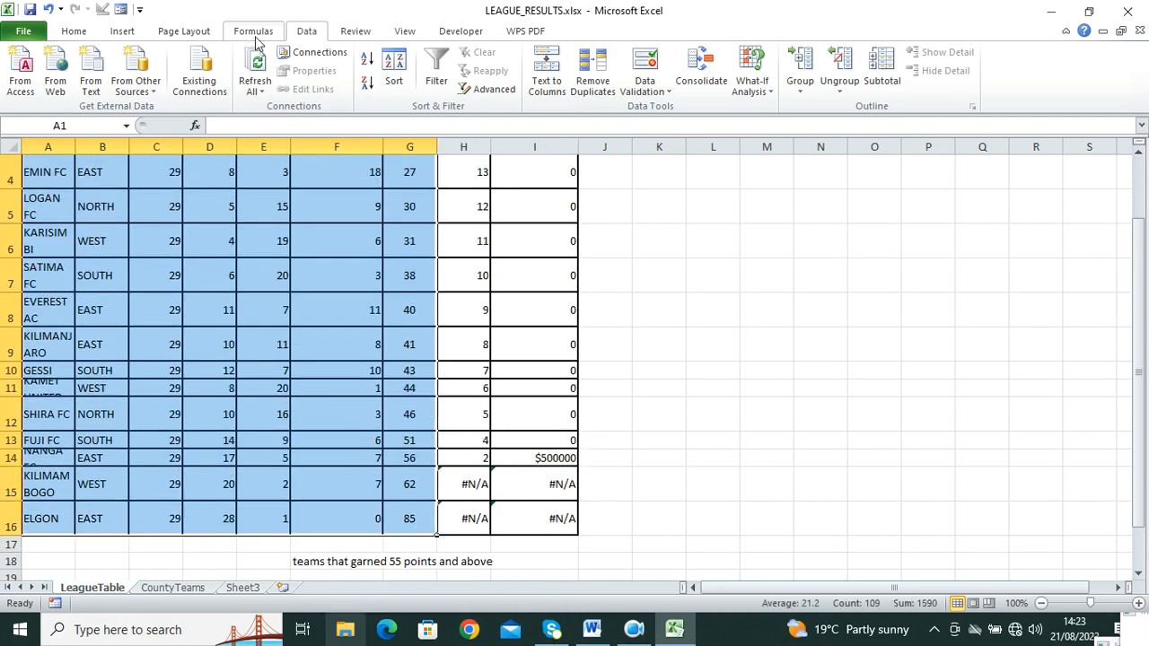
click(133, 33)
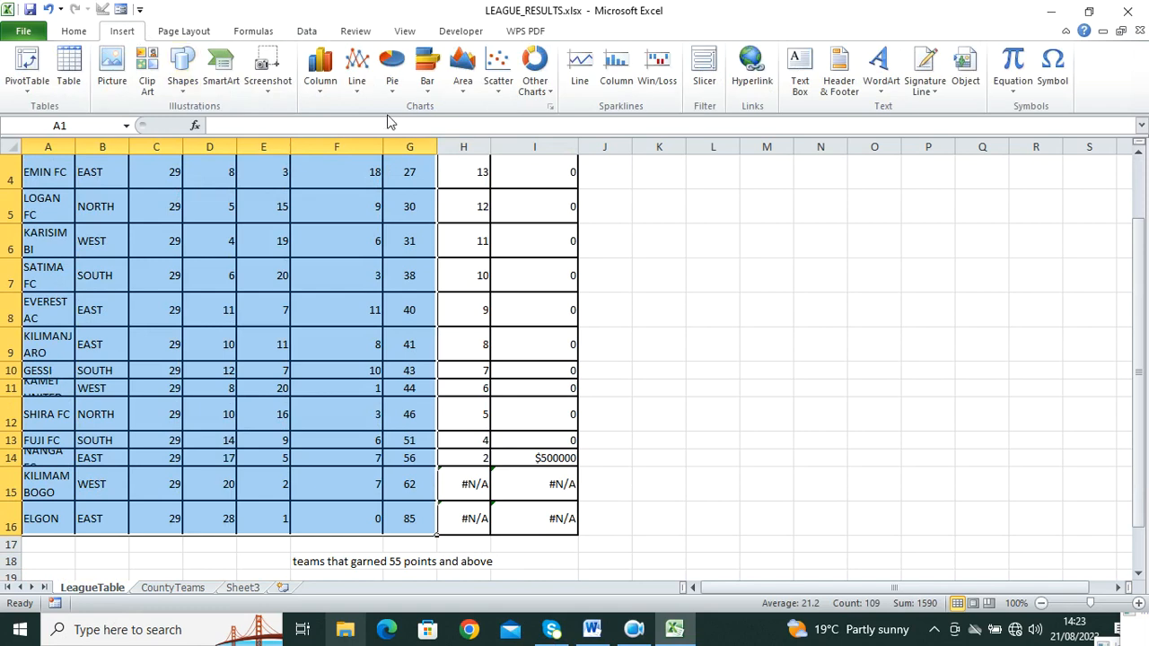
click(319, 70)
click(339, 146)
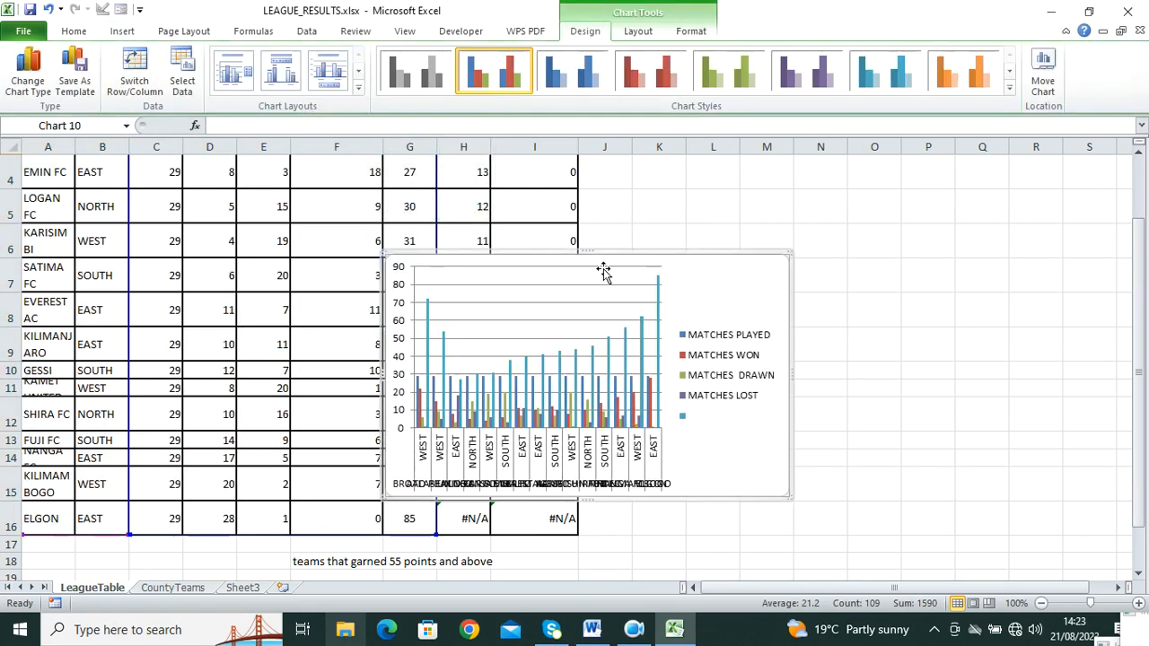
double_click(703, 260)
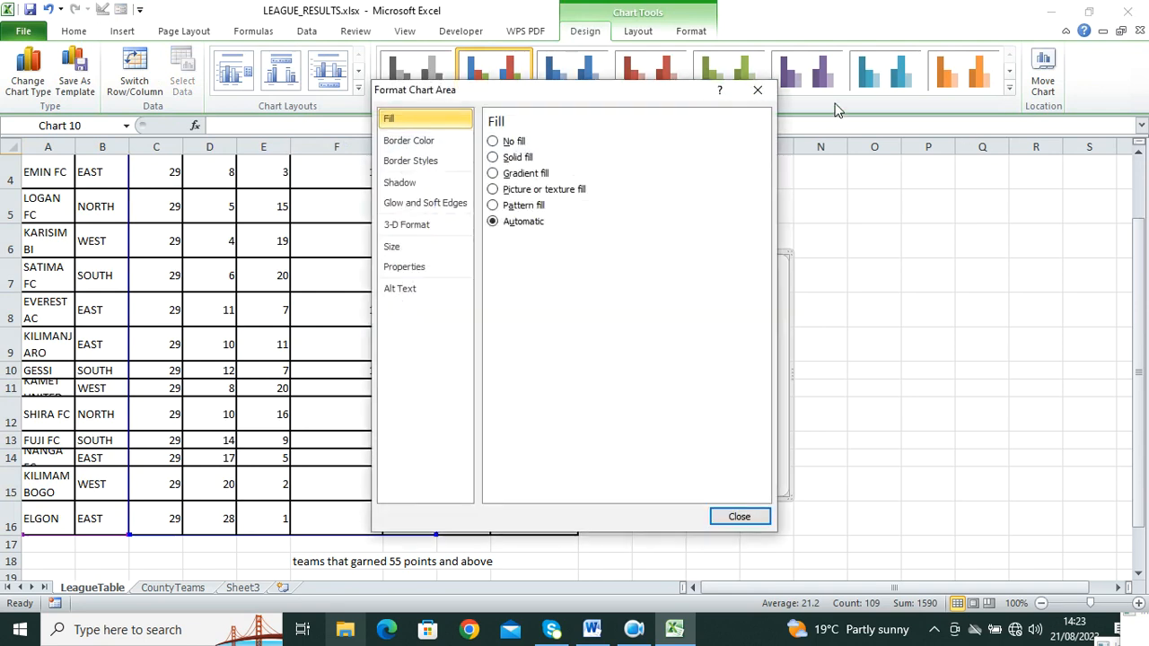
key(Escape)
Step: Move the chart to a new sheet named LeagueAnalysis
click(1043, 76)
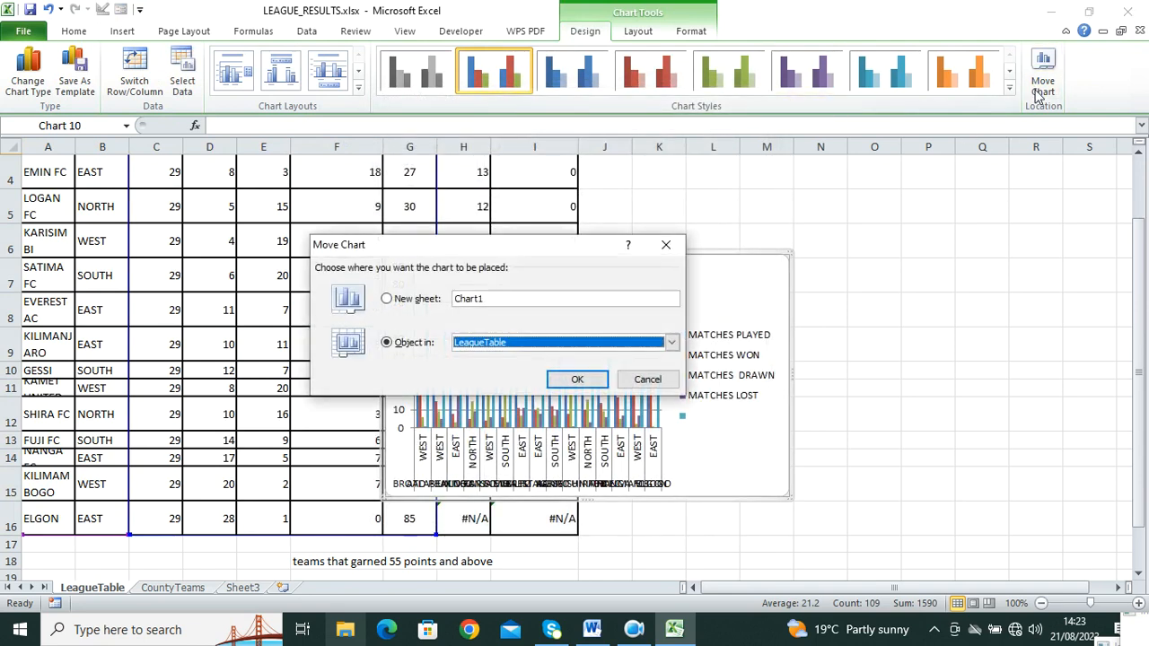
click(405, 302)
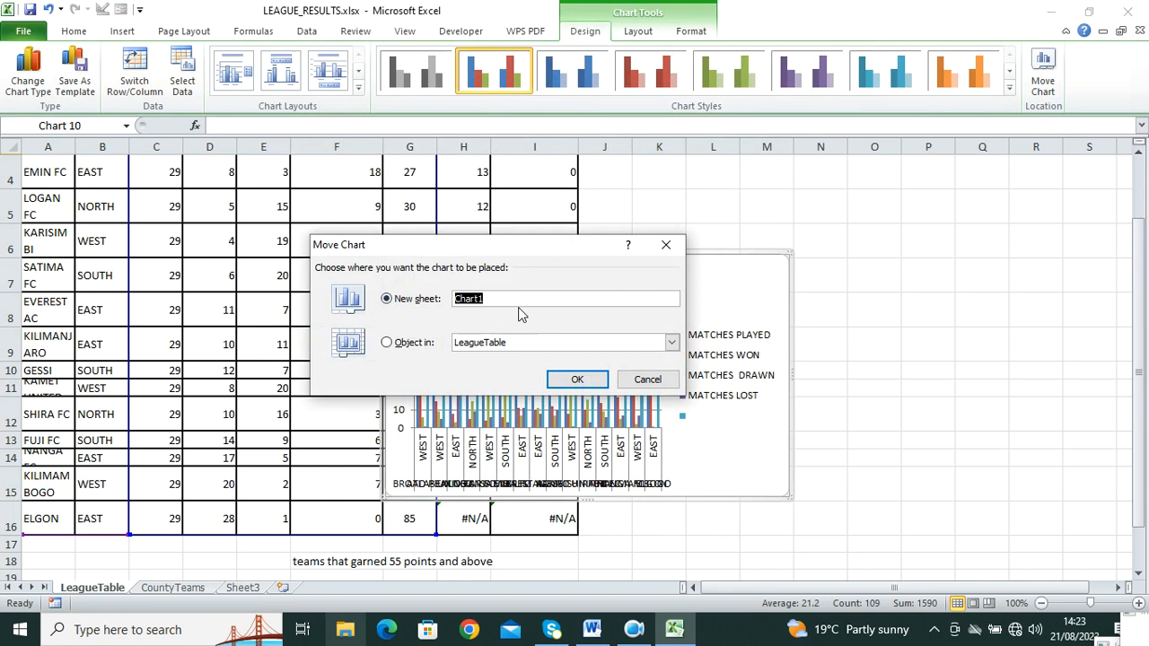
text(LeagueAnalysis)
click(566, 382)
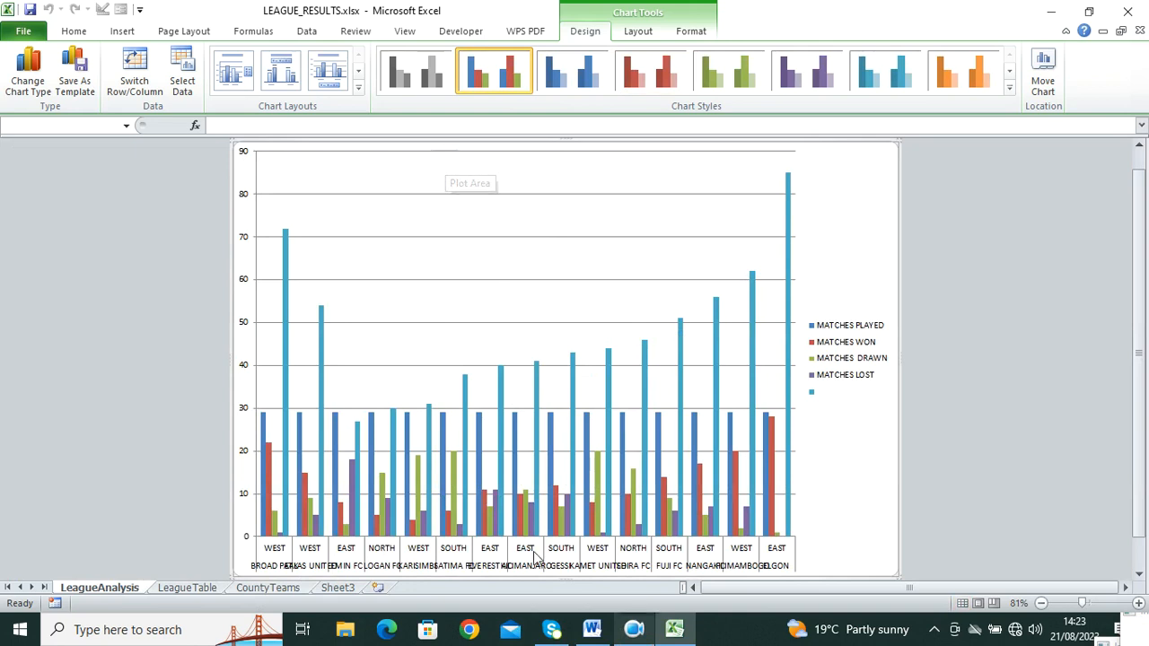
click(592, 629)
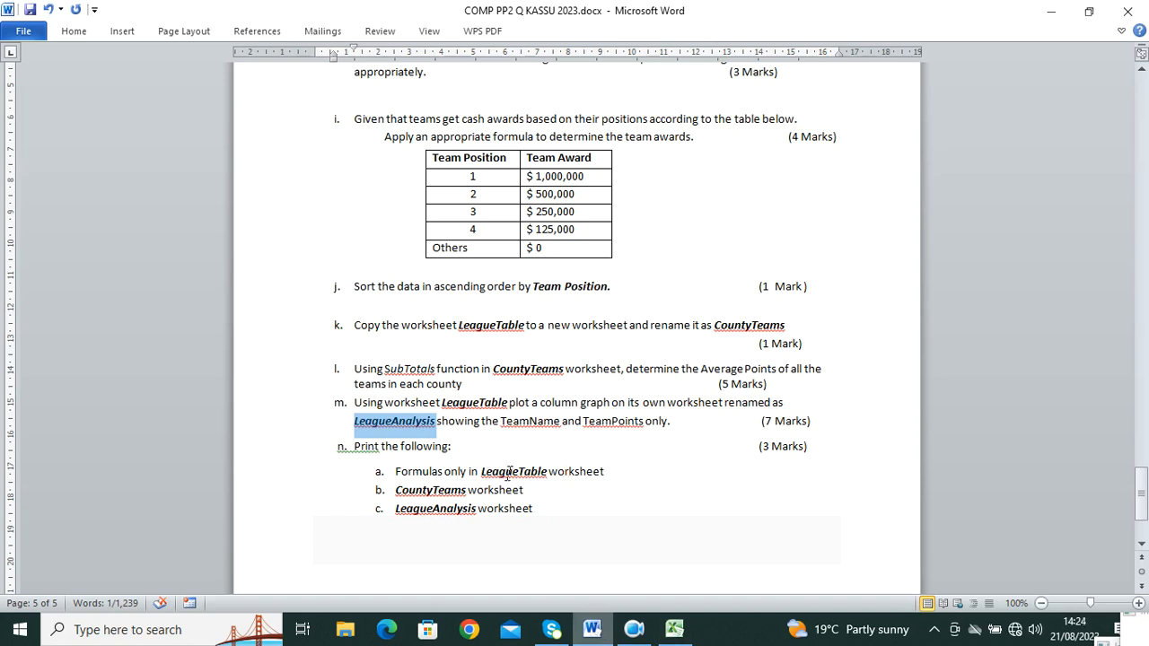
click(674, 629)
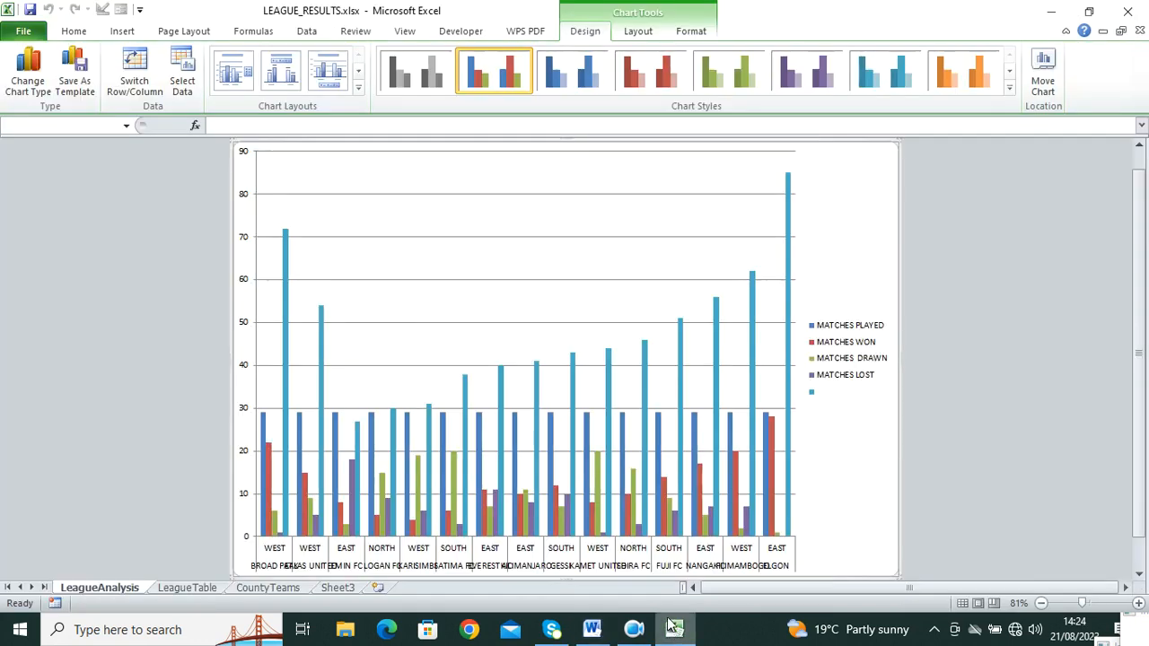
Step: Show LeagueTable's formulas with Ctrl+`, autofit column G and narrow column H
click(188, 587)
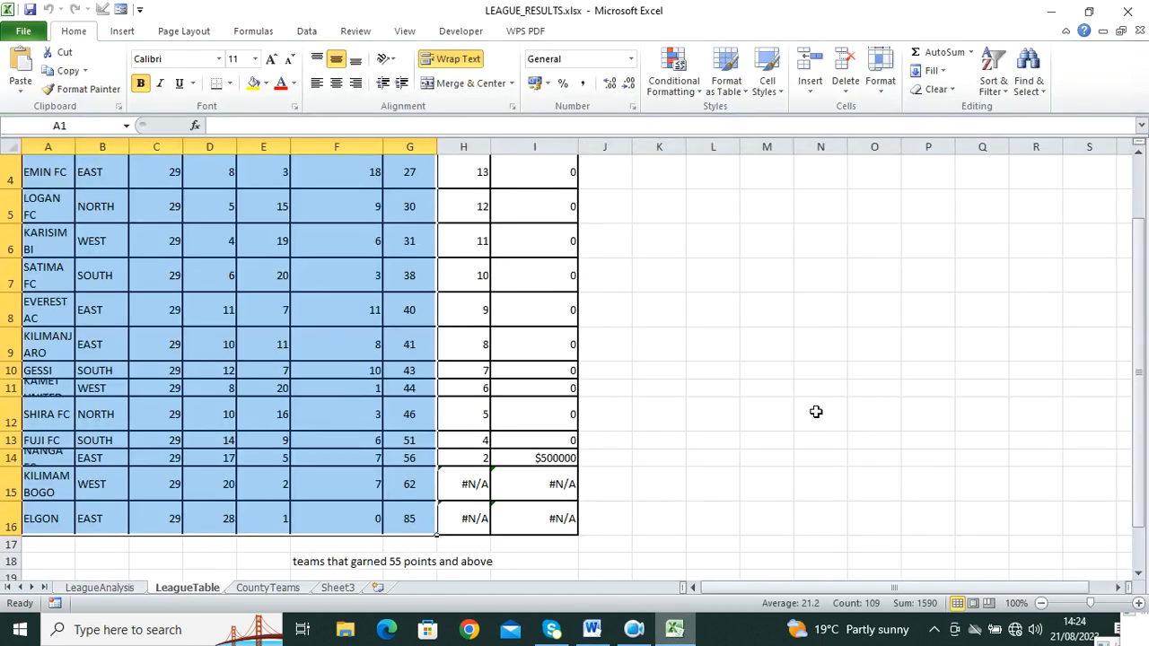
key(ctrl+grave)
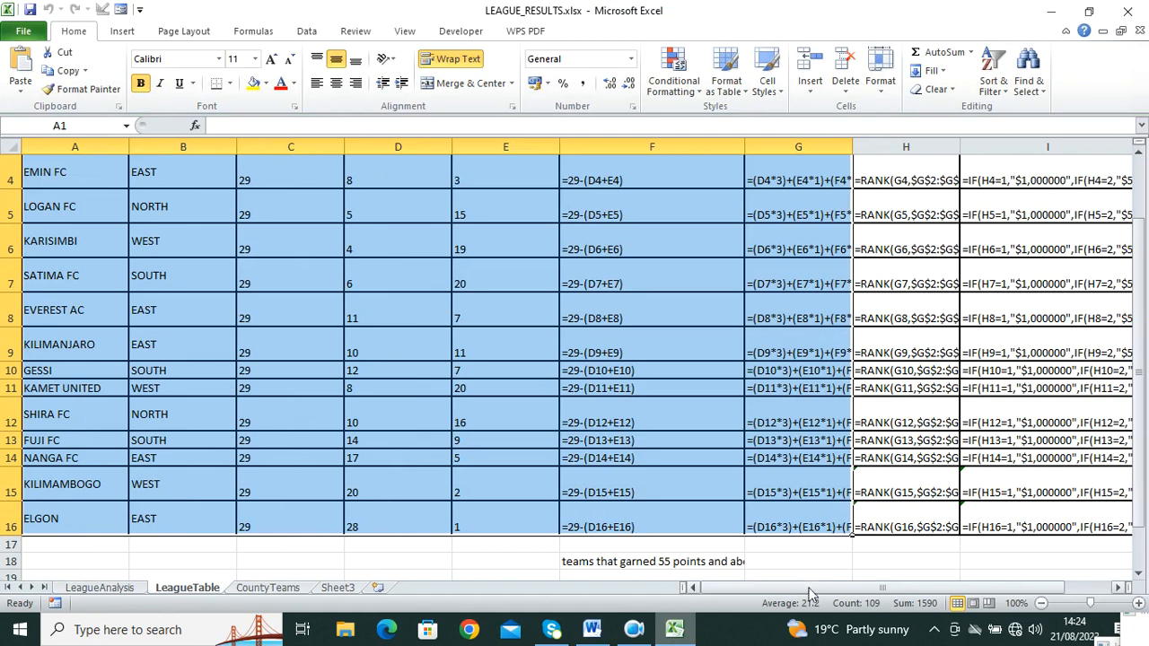
drag(809, 586, 835, 586)
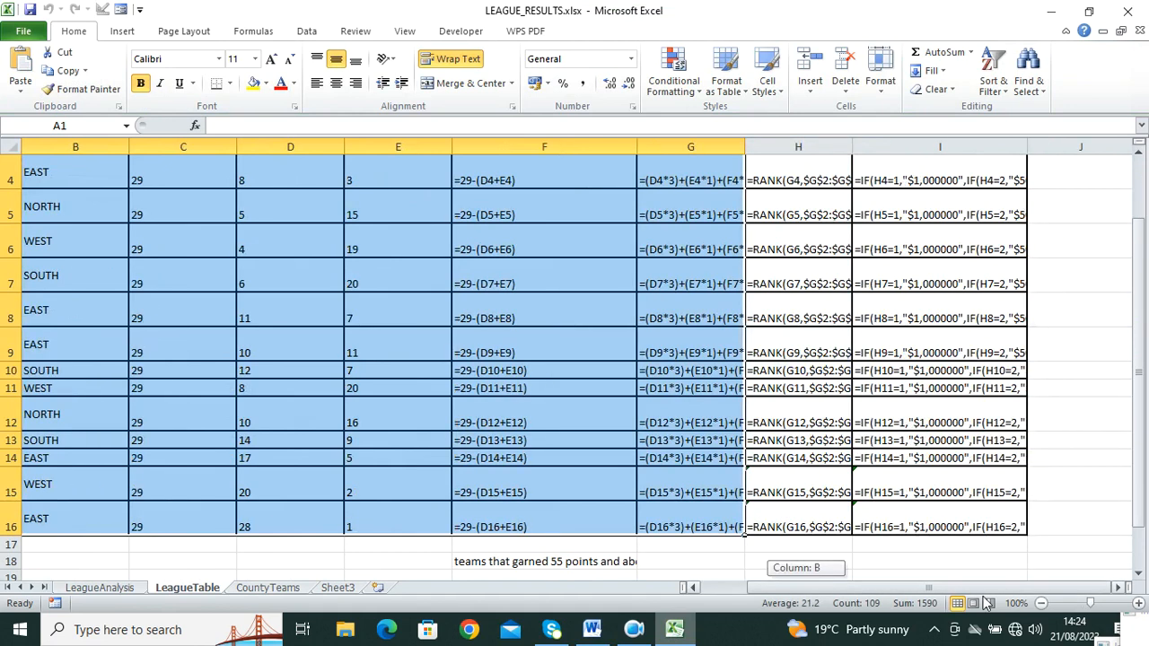
double_click(745, 146)
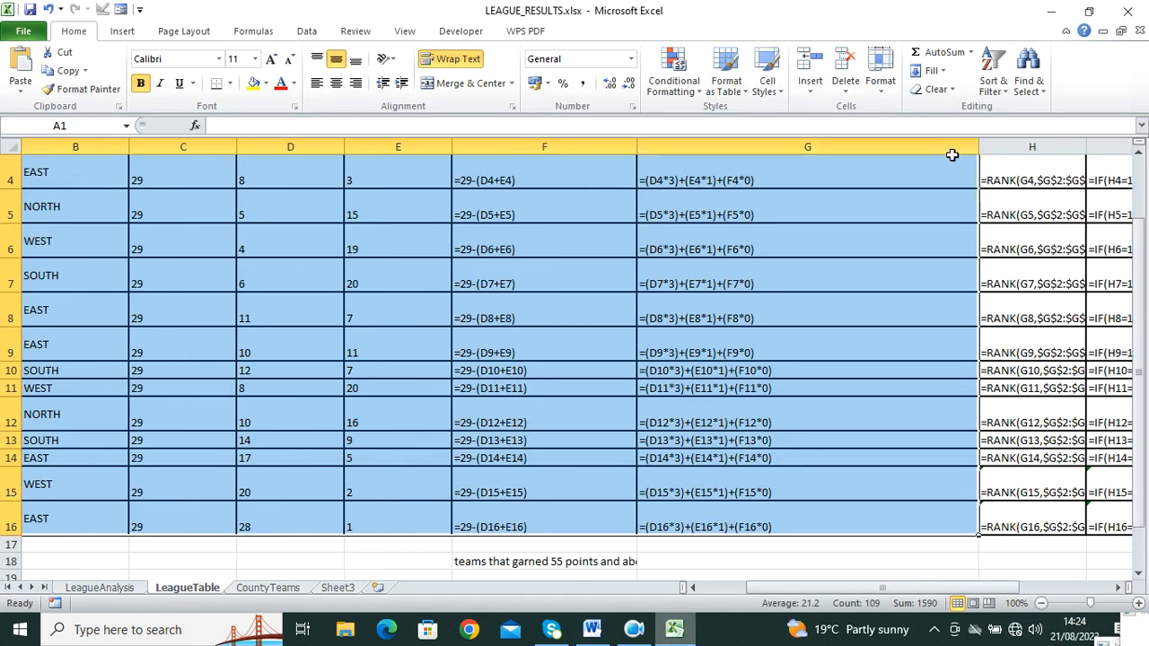
click(1033, 146)
drag(1087, 146, 1017, 146)
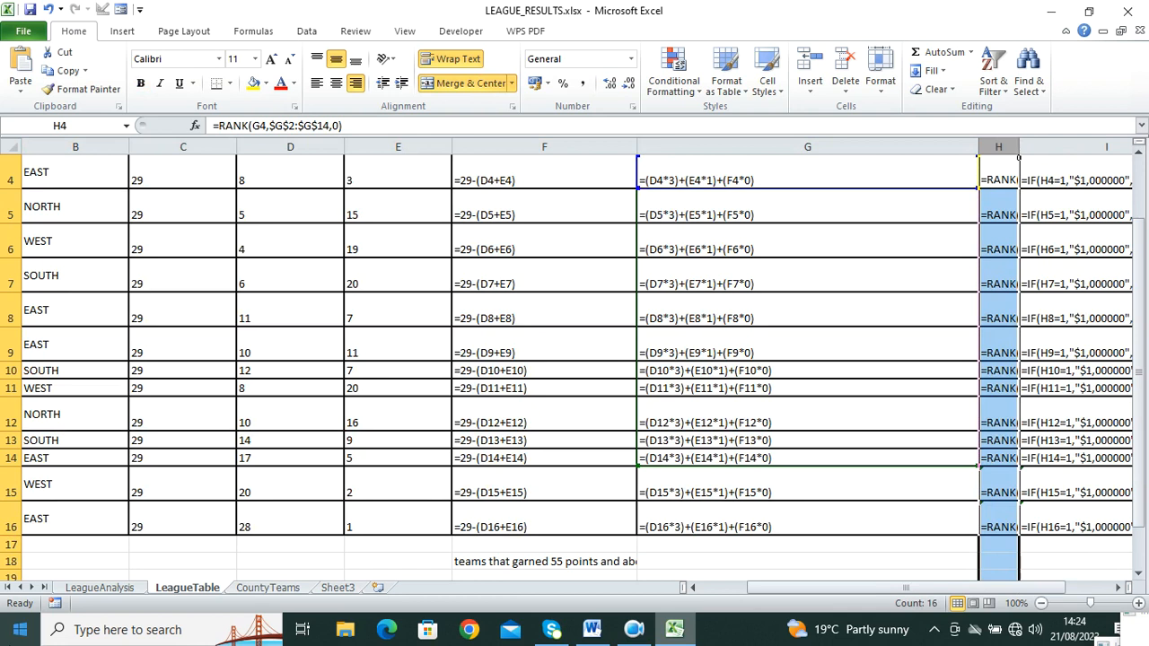
click(596, 629)
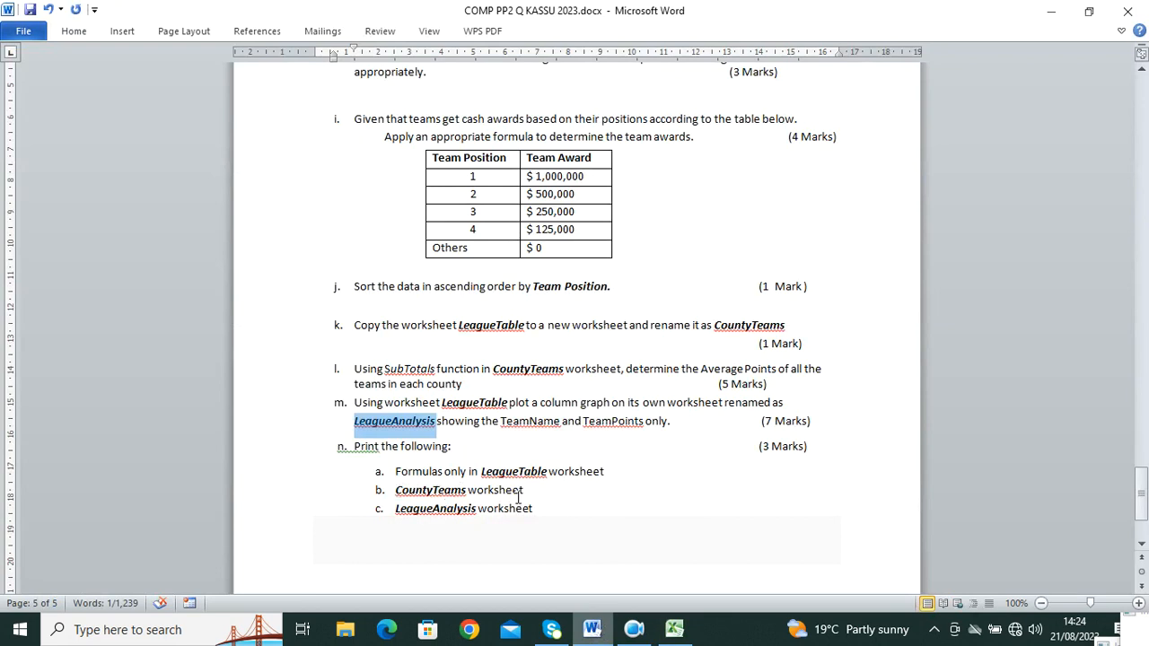
Step: Scroll the Word question paper back up to its first-page title block
click(675, 628)
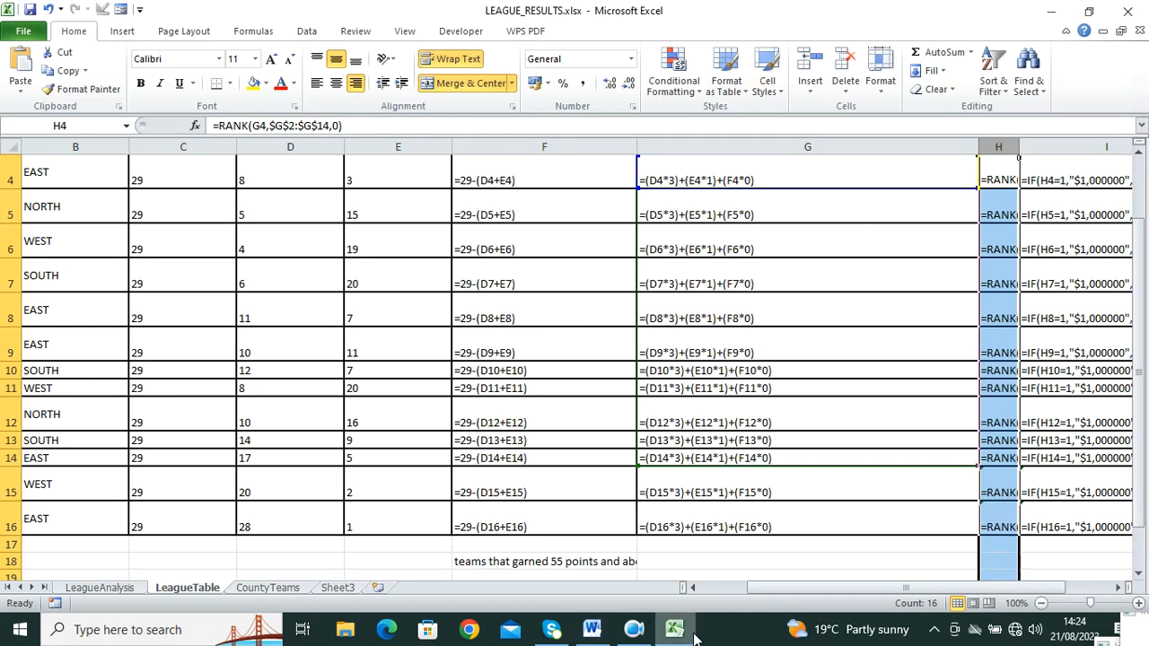
click(592, 629)
scroll(416, 270, up, 4)
scroll(416, 269, up, 9)
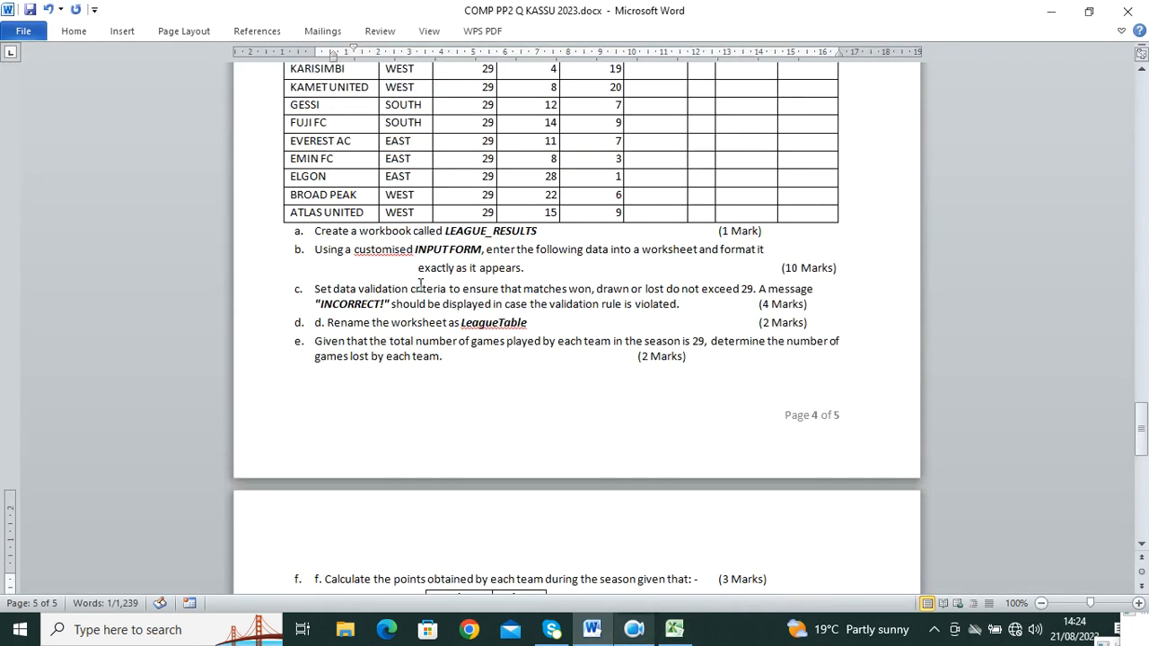
scroll(420, 284, up, 20)
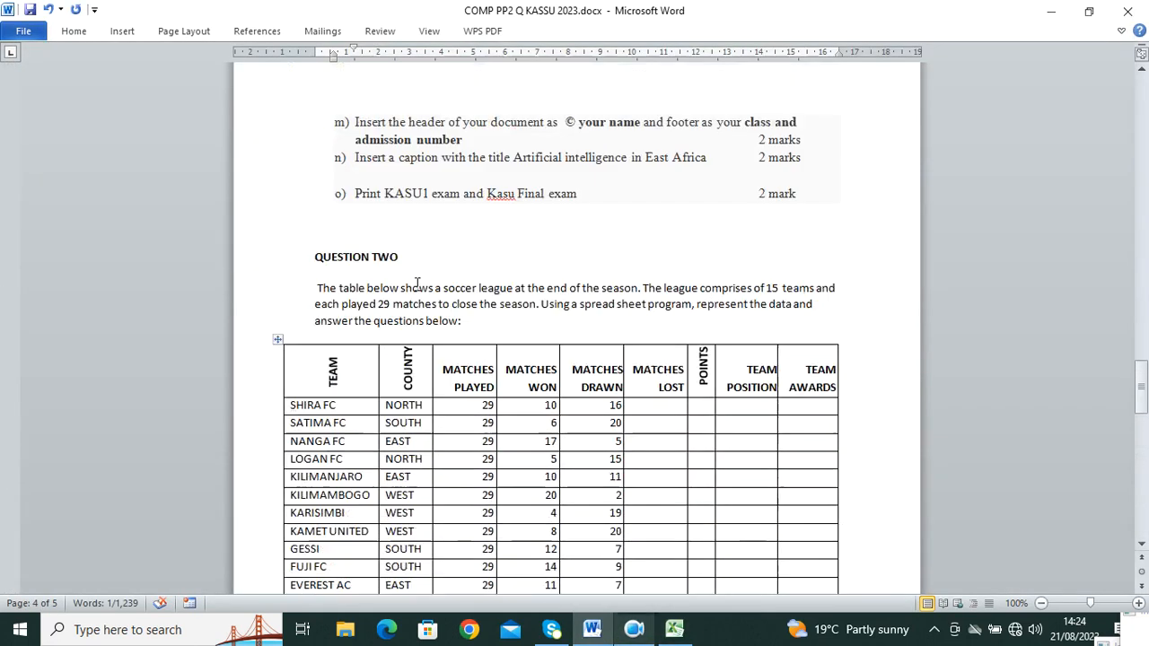
scroll(403, 295, up, 9)
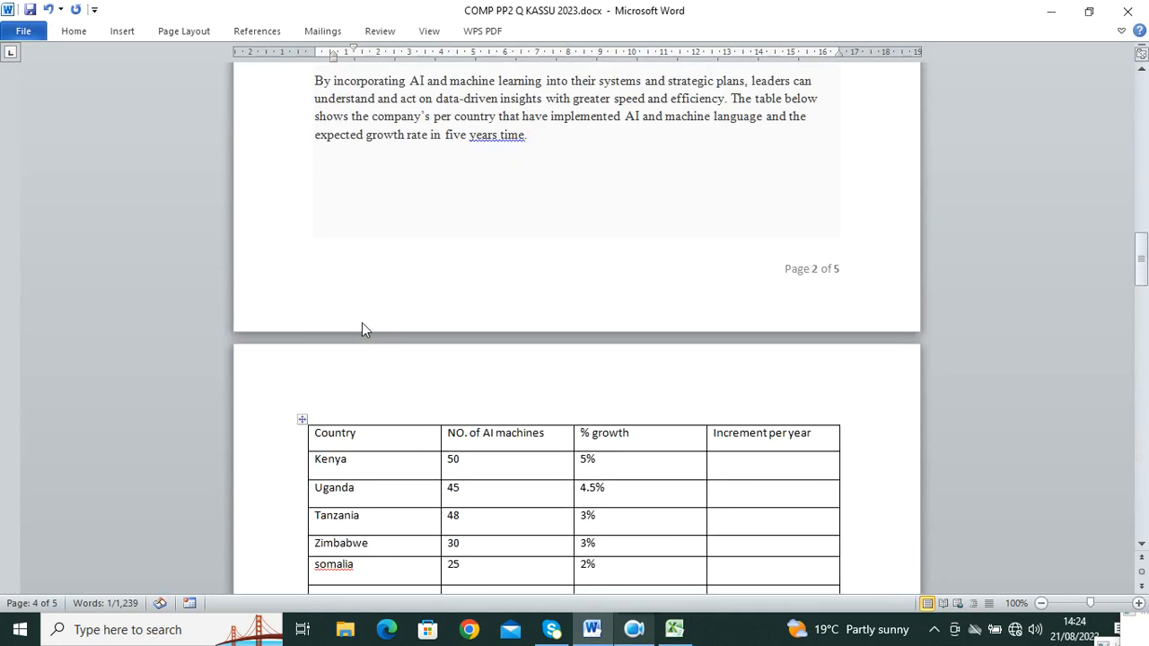
scroll(362, 322, up, 10)
scroll(361, 322, up, 20)
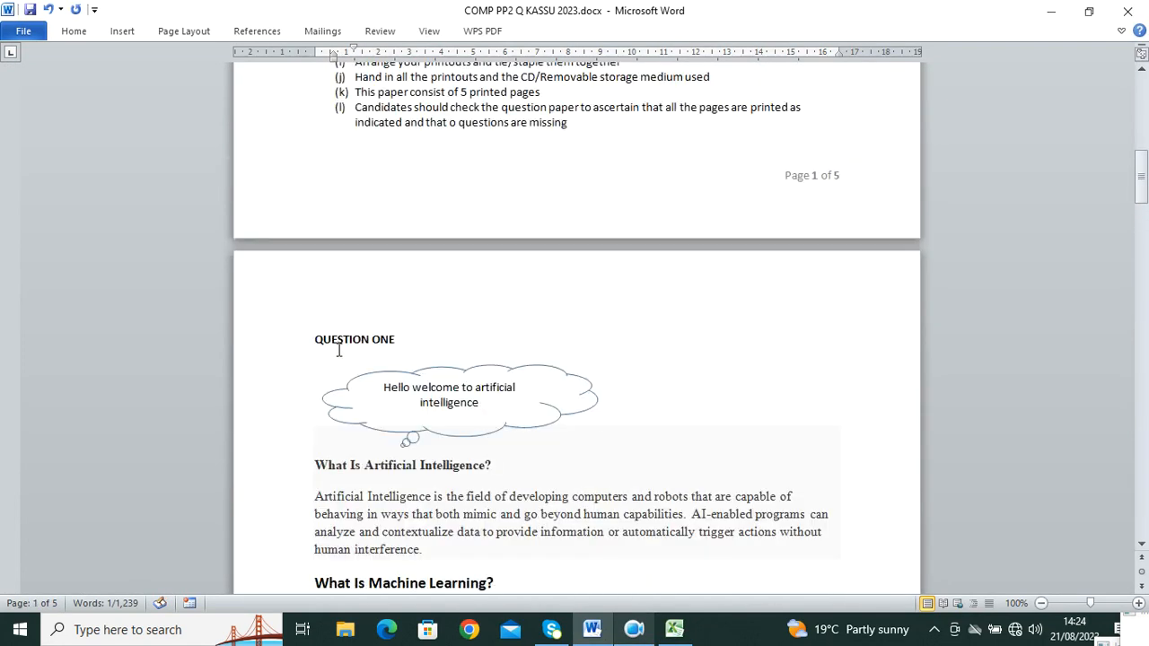
scroll(342, 356, up, 3)
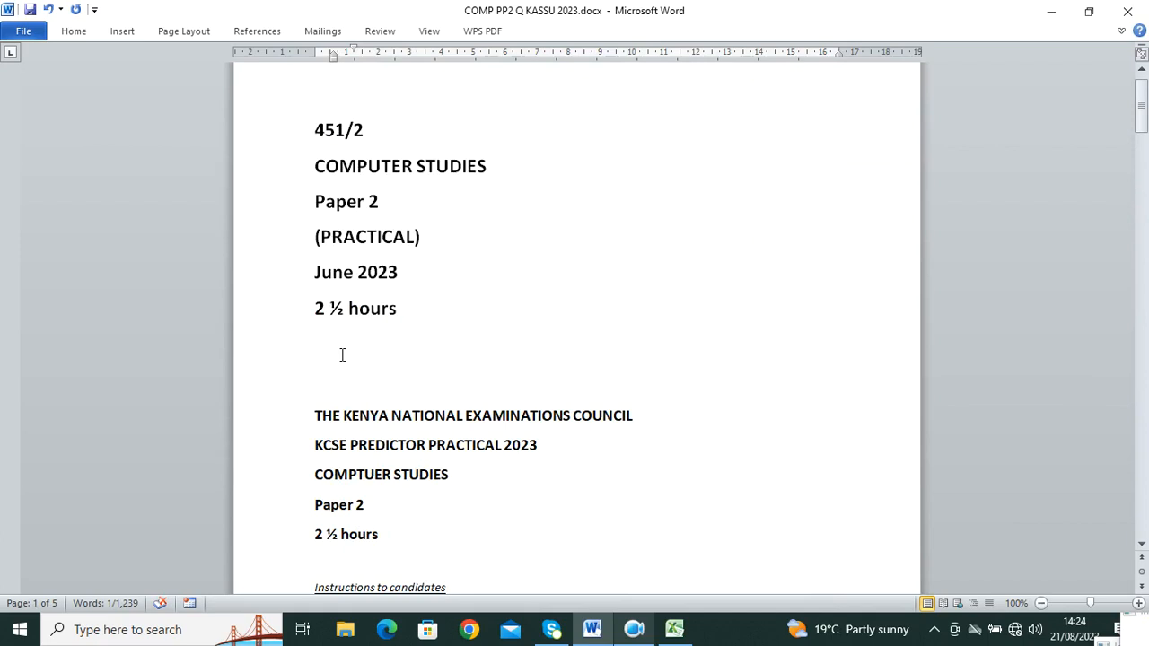
click(634, 629)
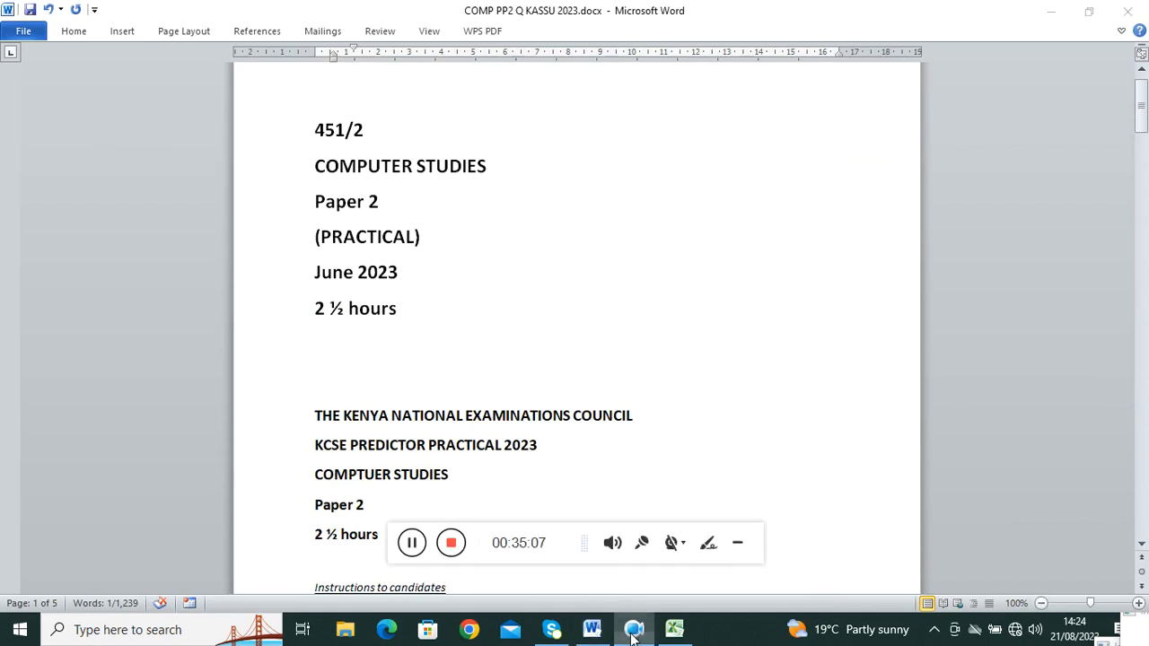